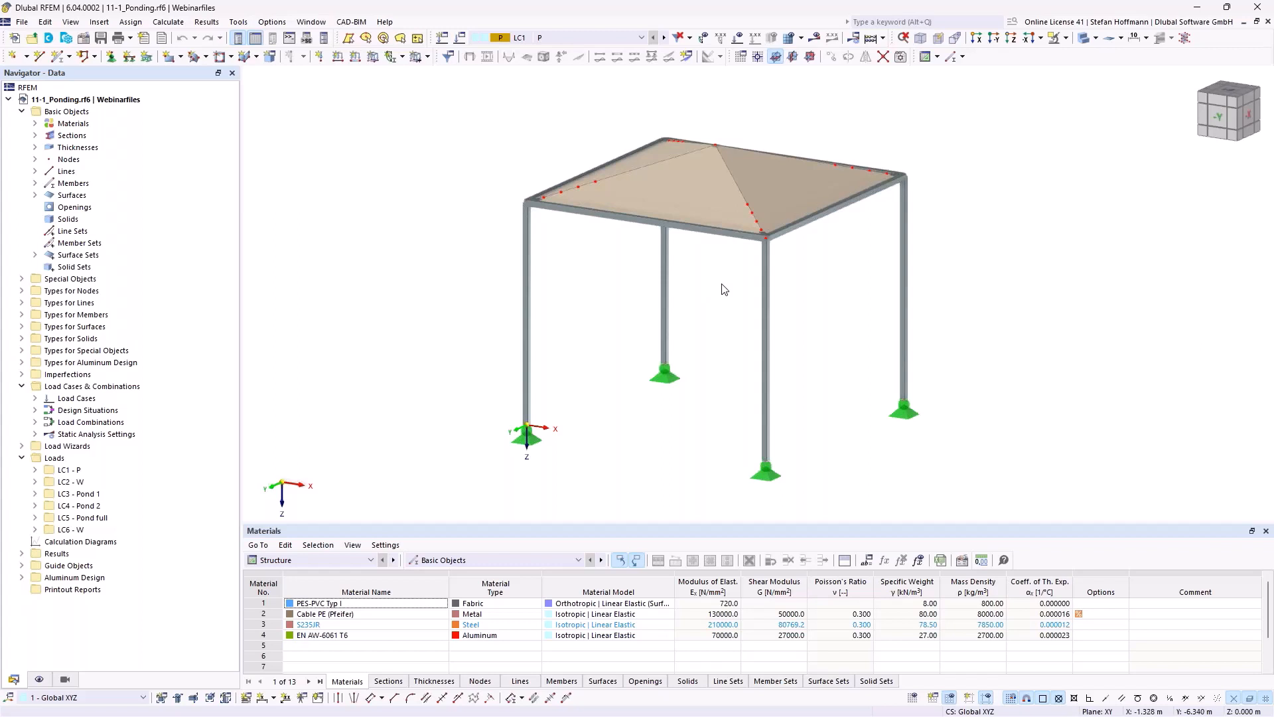
pyautogui.moveTo(726, 284); pyautogui.dragTo(778, 309, button='middle')
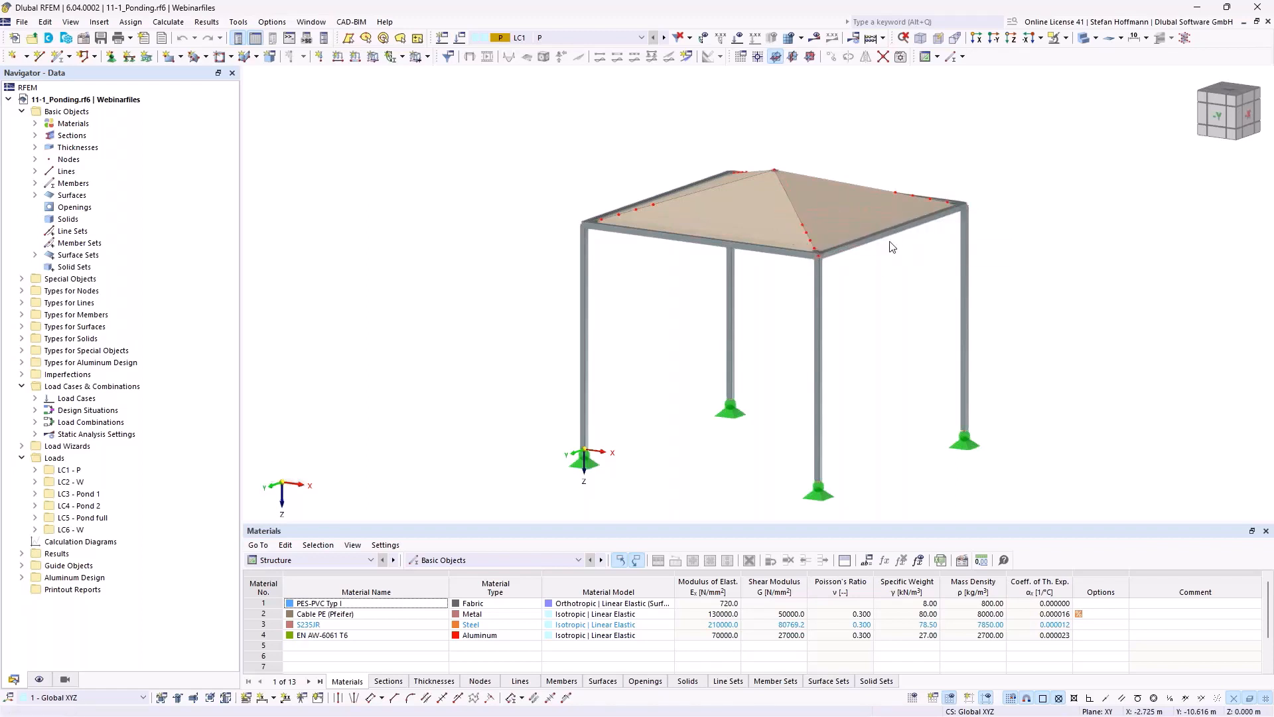
pyautogui.keyDown('ctrl'); pyautogui.moveTo(882, 252); pyautogui.dragTo(902, 254, button='middle'); pyautogui.keyUp('ctrl')
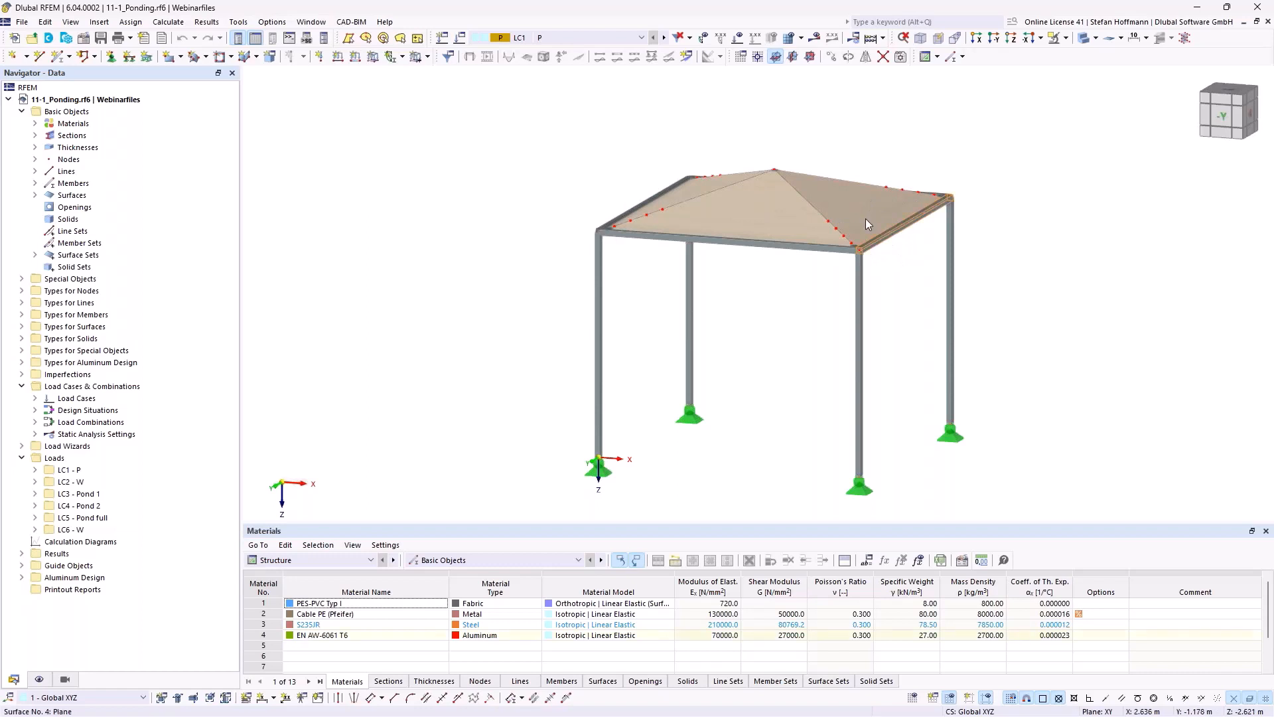
pyautogui.moveTo(866, 223)
pyautogui.moveTo(916, 330); pyautogui.dragTo(881, 295, button='middle')
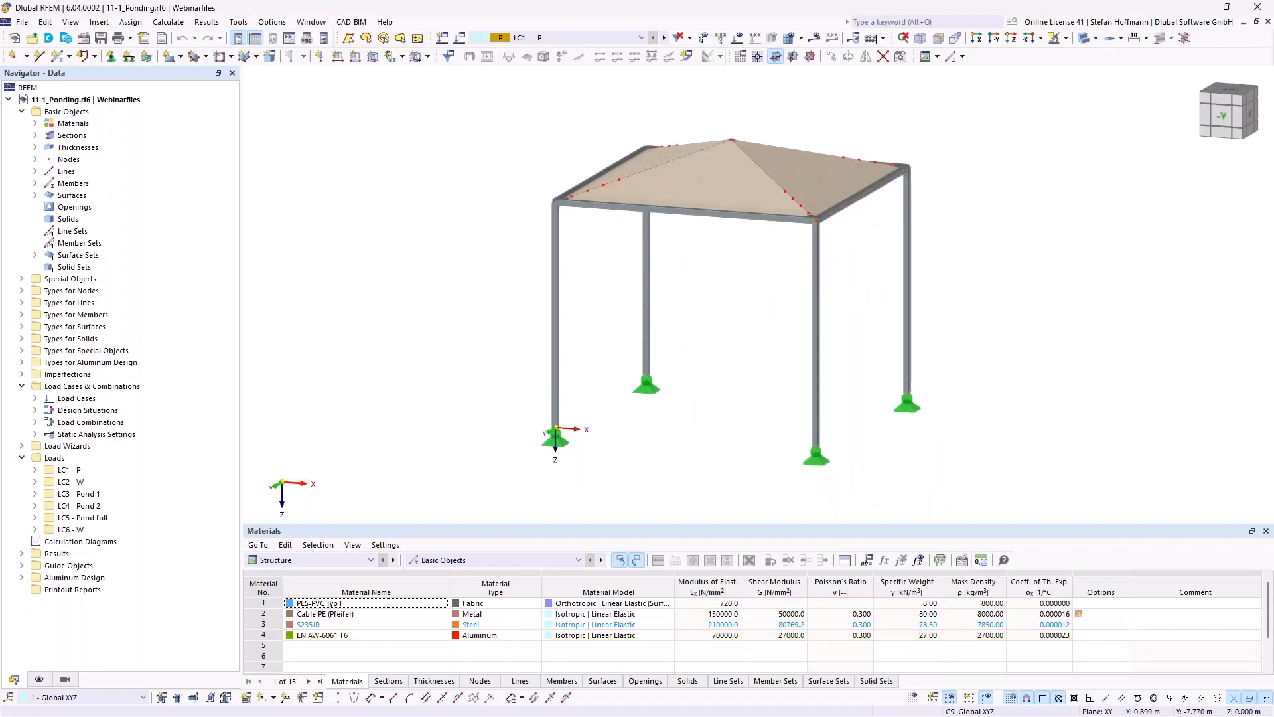
pyautogui.keyDown('ctrl'); pyautogui.moveTo(865, 296); pyautogui.dragTo(854, 298, button='middle'); pyautogui.keyUp('ctrl')
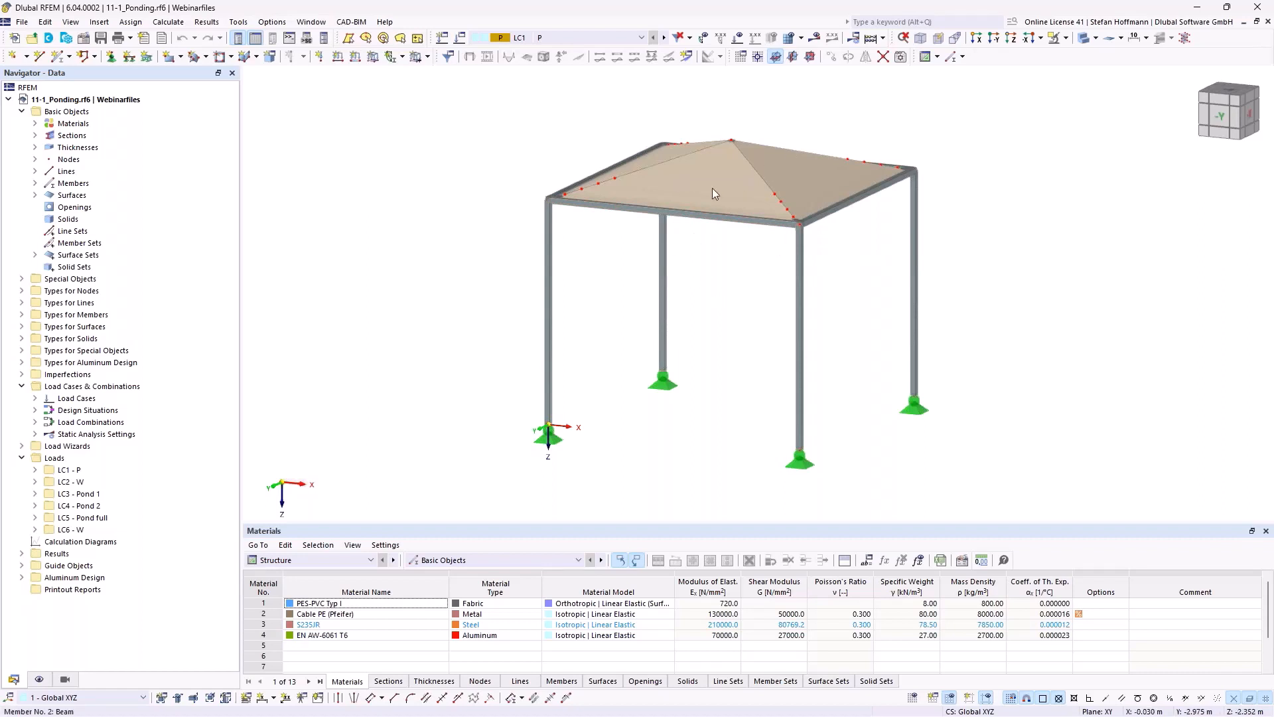
pyautogui.keyDown('ctrl'); pyautogui.moveTo(711, 188); pyautogui.dragTo(736, 236, button='middle'); pyautogui.keyUp('ctrl')
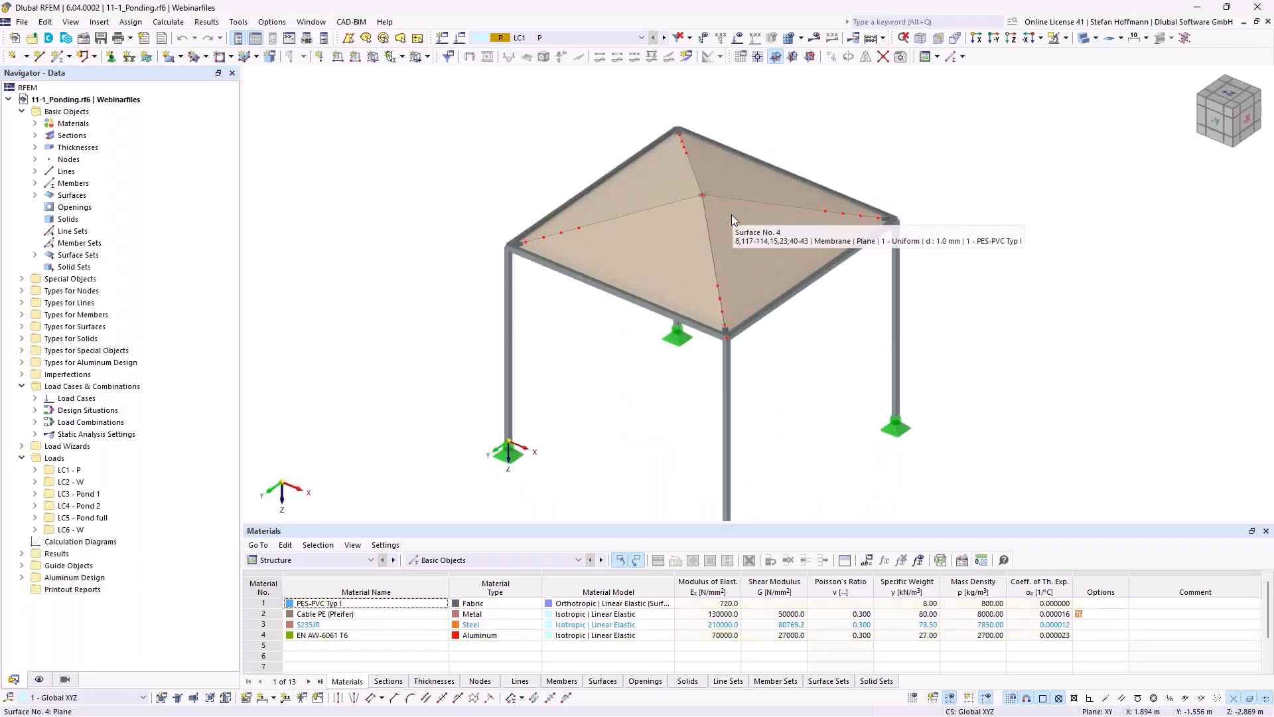
# - Hide the surface sets and switch the model to a transparent display that reveals the frame beneath the membrane
pyautogui.click(40, 679)
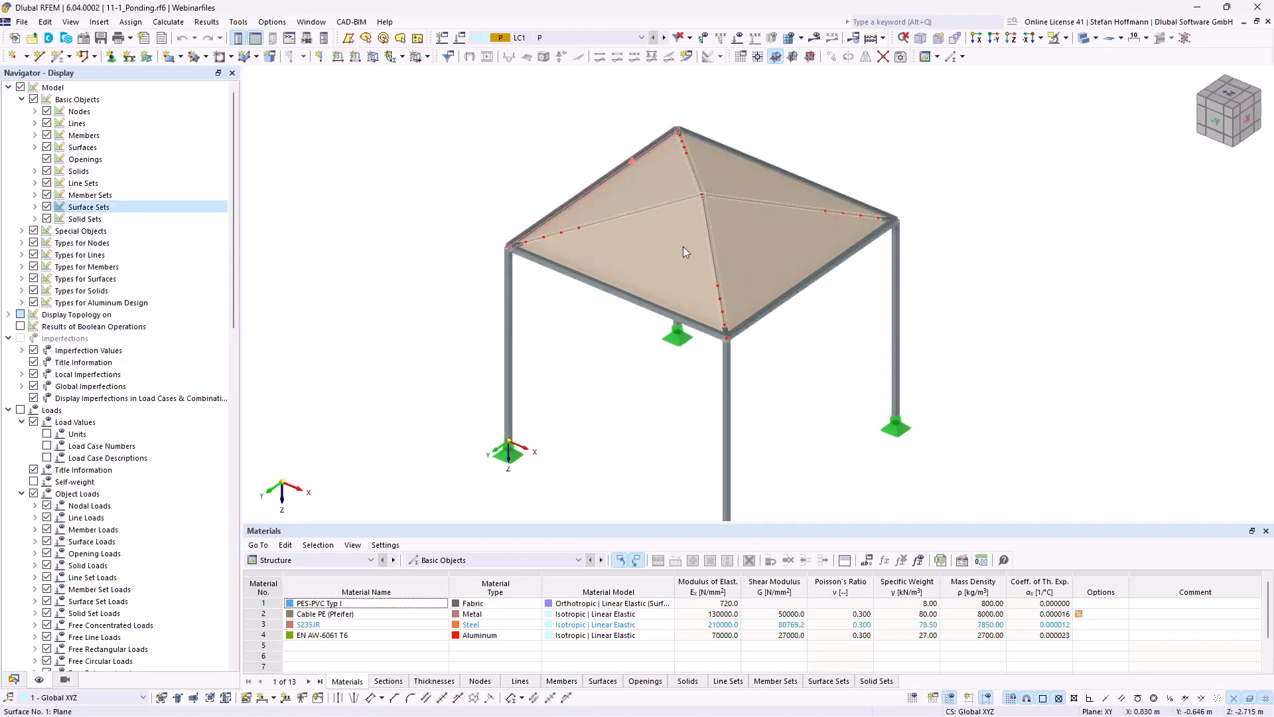
pyautogui.moveTo(725, 207)
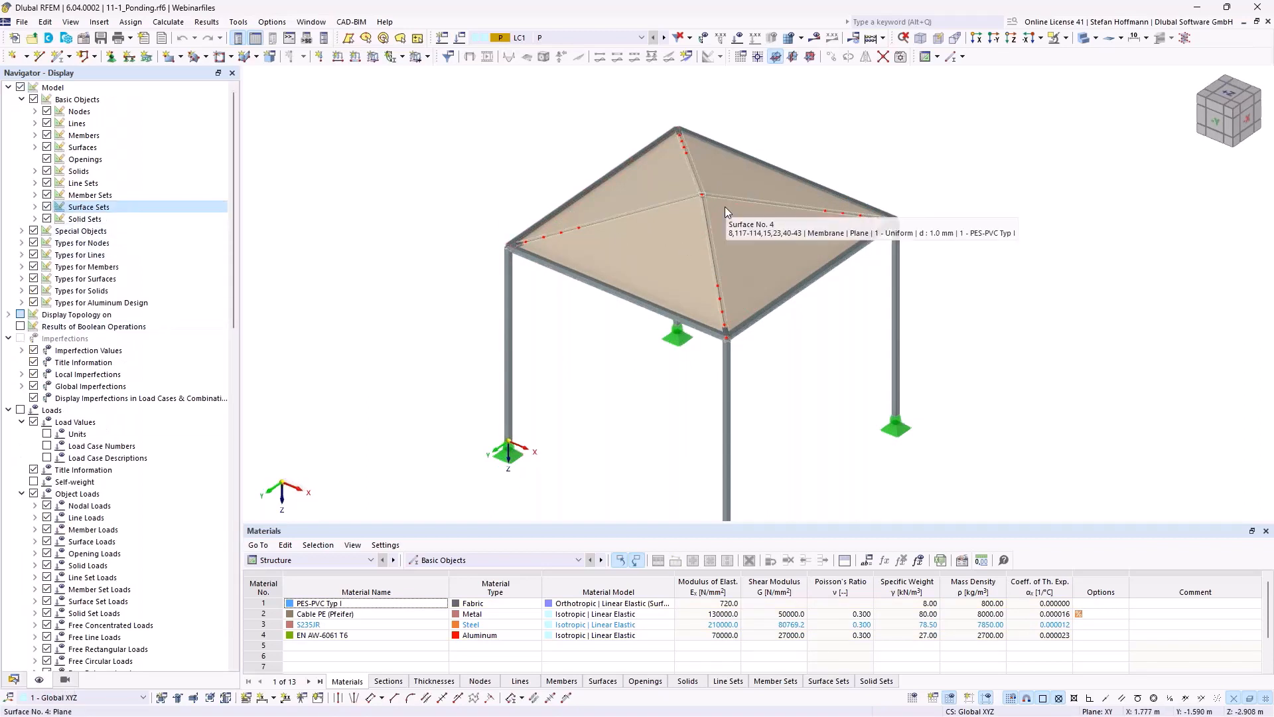
pyautogui.click(47, 207)
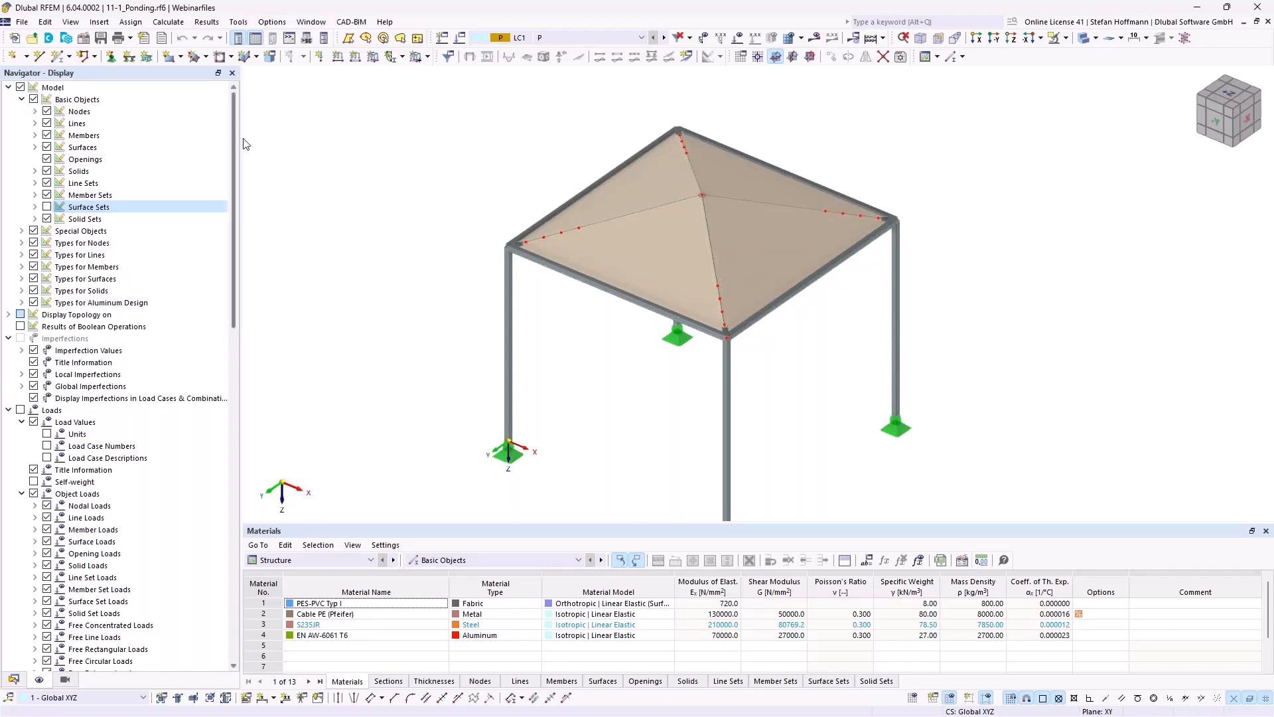
pyautogui.click(1084, 39)
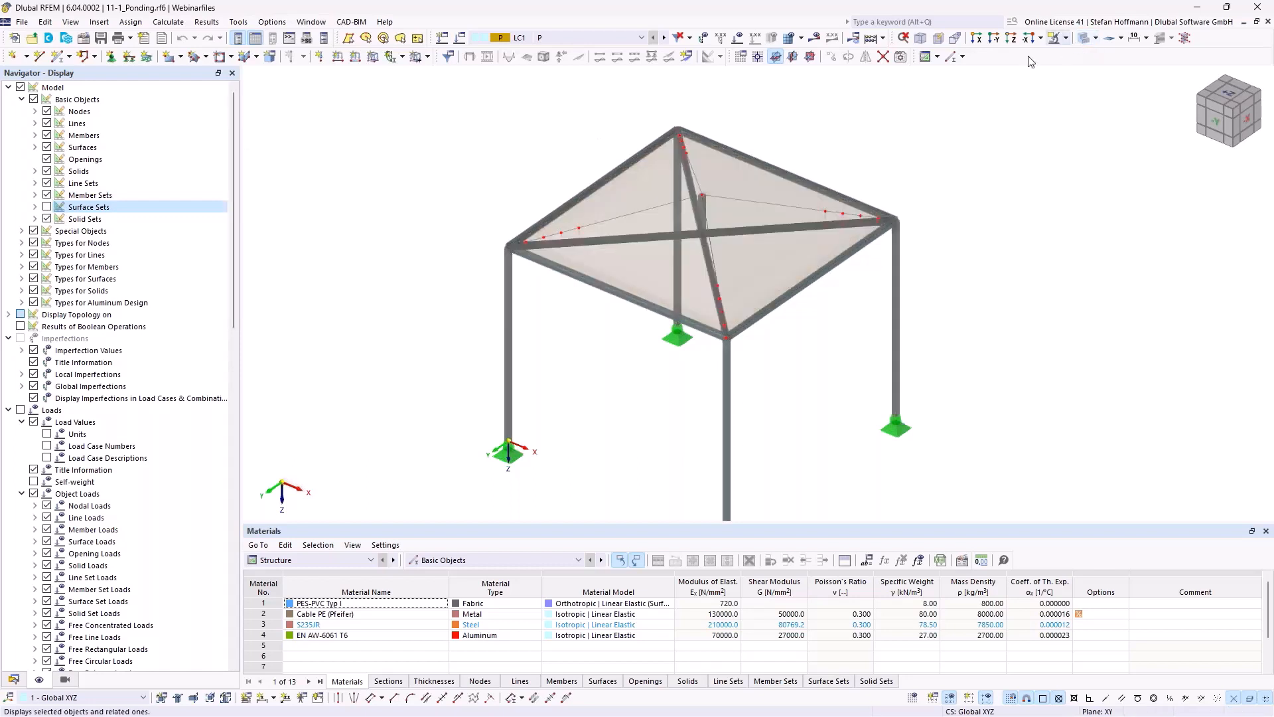
# - Inspect the nonlinearity assigned to one of the short rigid members between the diagonal beam and the membrane ridge
pyautogui.scroll(4, 686, 197)
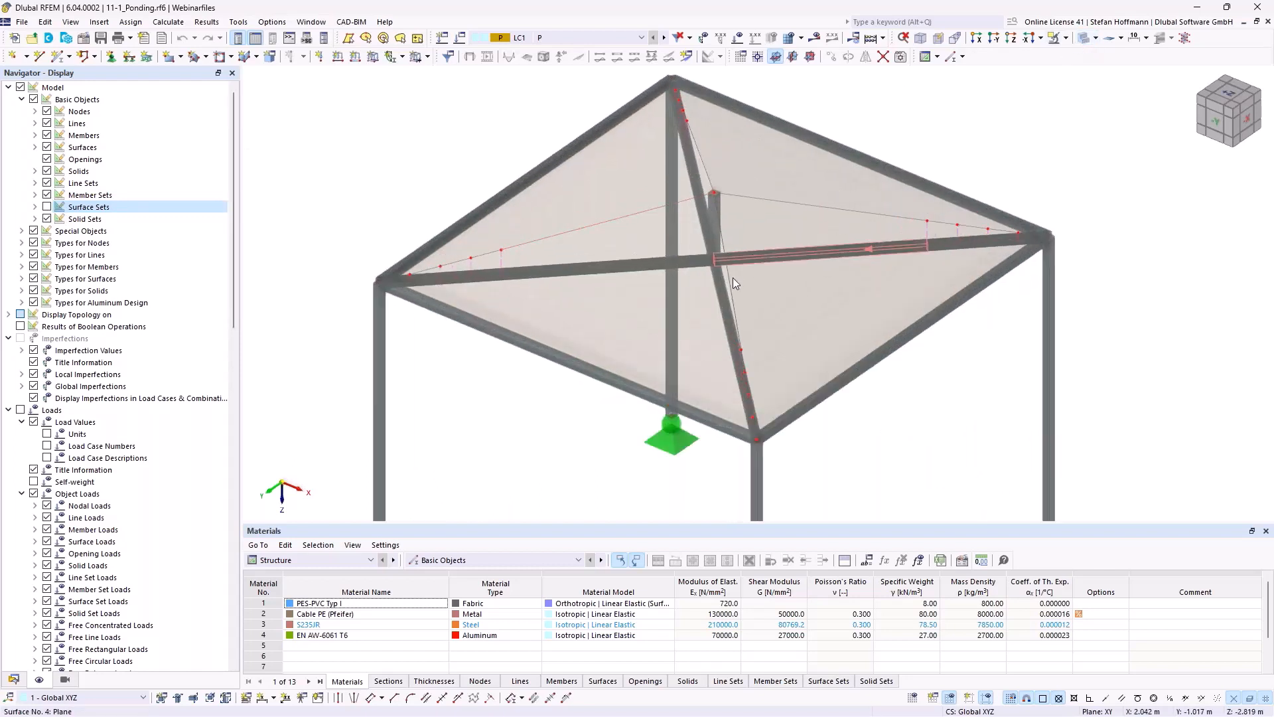
pyautogui.keyDown('ctrl'); pyautogui.moveTo(733, 277); pyautogui.dragTo(691, 241, button='middle'); pyautogui.keyUp('ctrl')
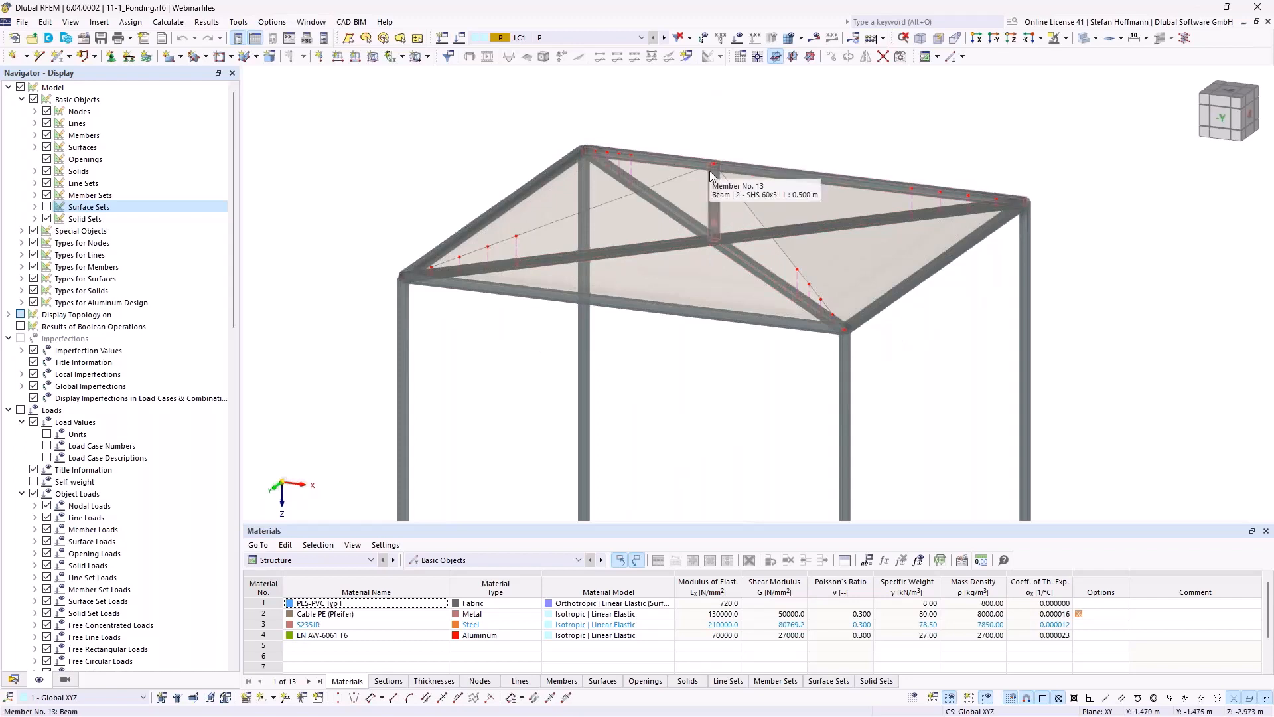
pyautogui.keyDown('ctrl'); pyautogui.moveTo(739, 217); pyautogui.dragTo(599, 252, button='middle'); pyautogui.keyUp('ctrl')
pyautogui.scroll(5, 464, 230)
pyautogui.doubleClick(598, 283)
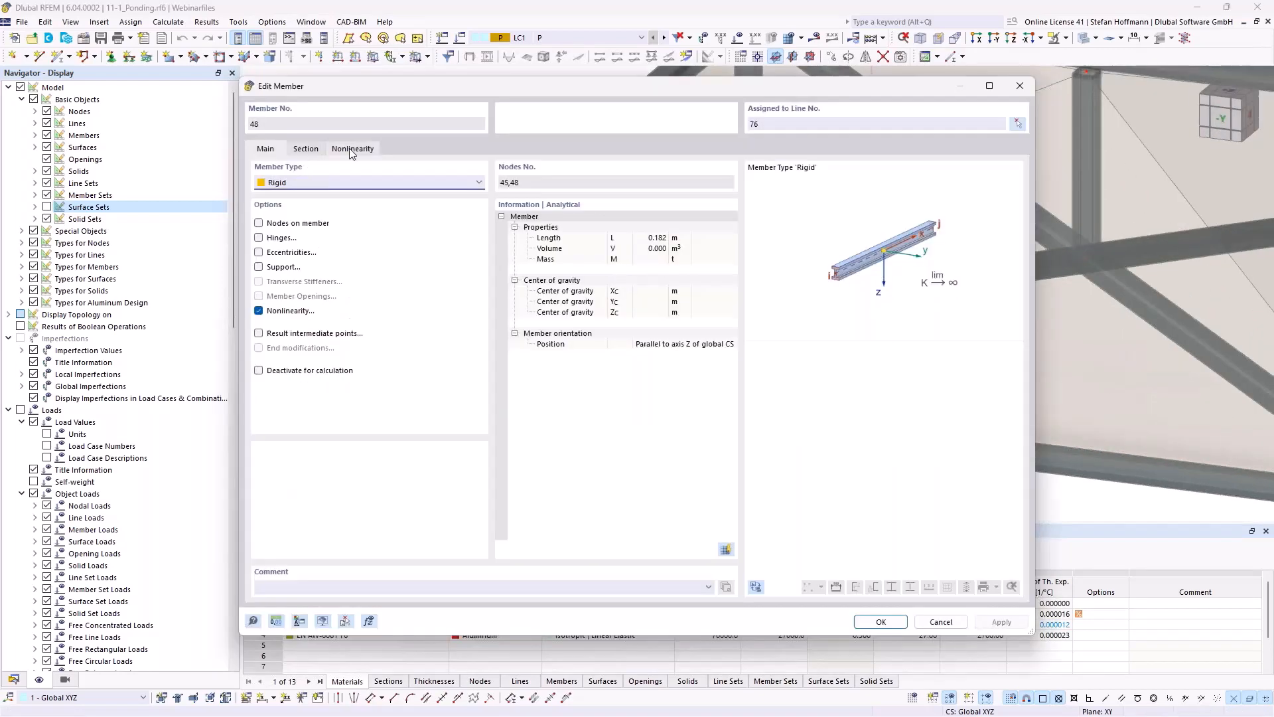
pyautogui.click(352, 149)
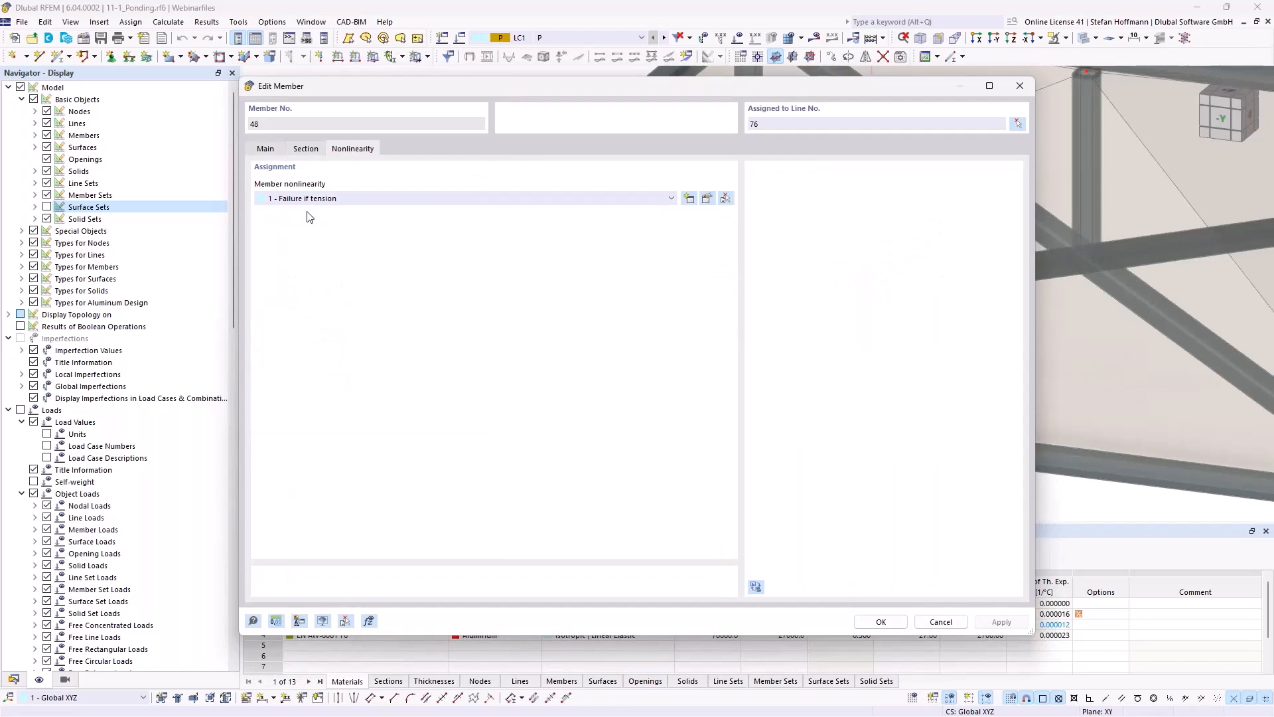
pyautogui.press('Escape')
pyautogui.scroll(-5, 561, 260)
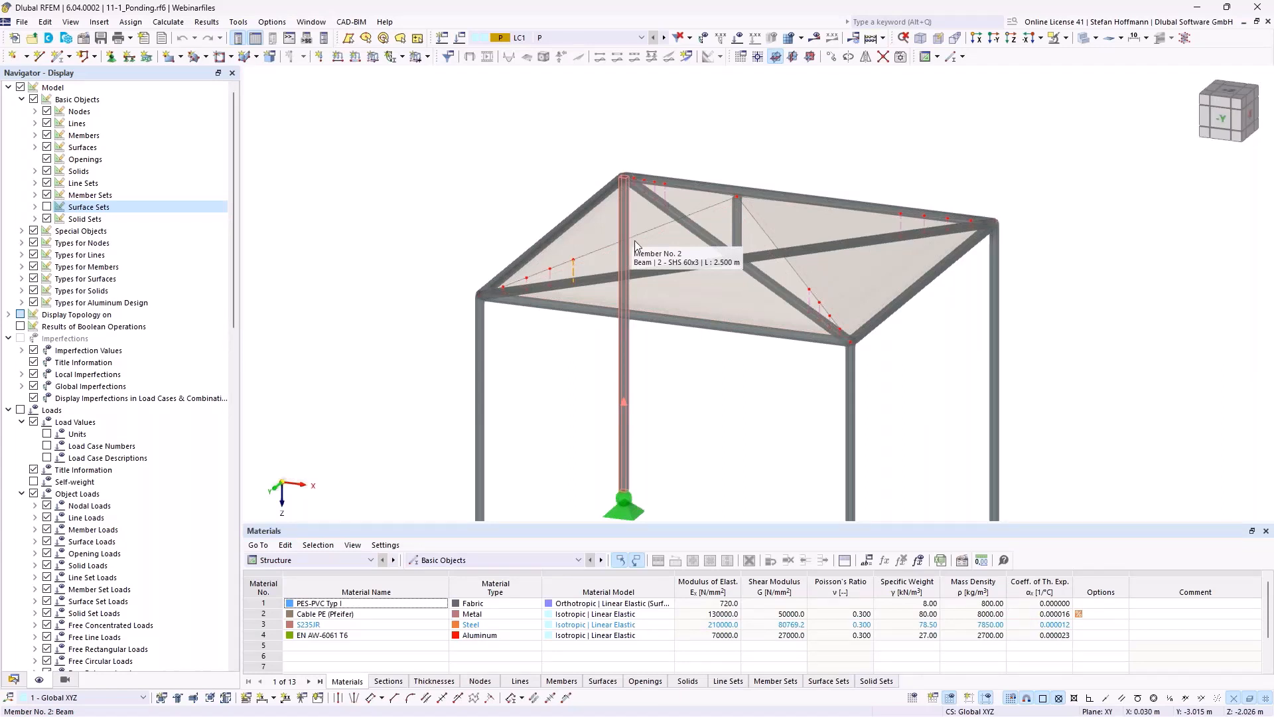
pyautogui.keyDown('ctrl'); pyautogui.moveTo(613, 245); pyautogui.dragTo(518, 277, button='middle'); pyautogui.keyUp('ctrl')
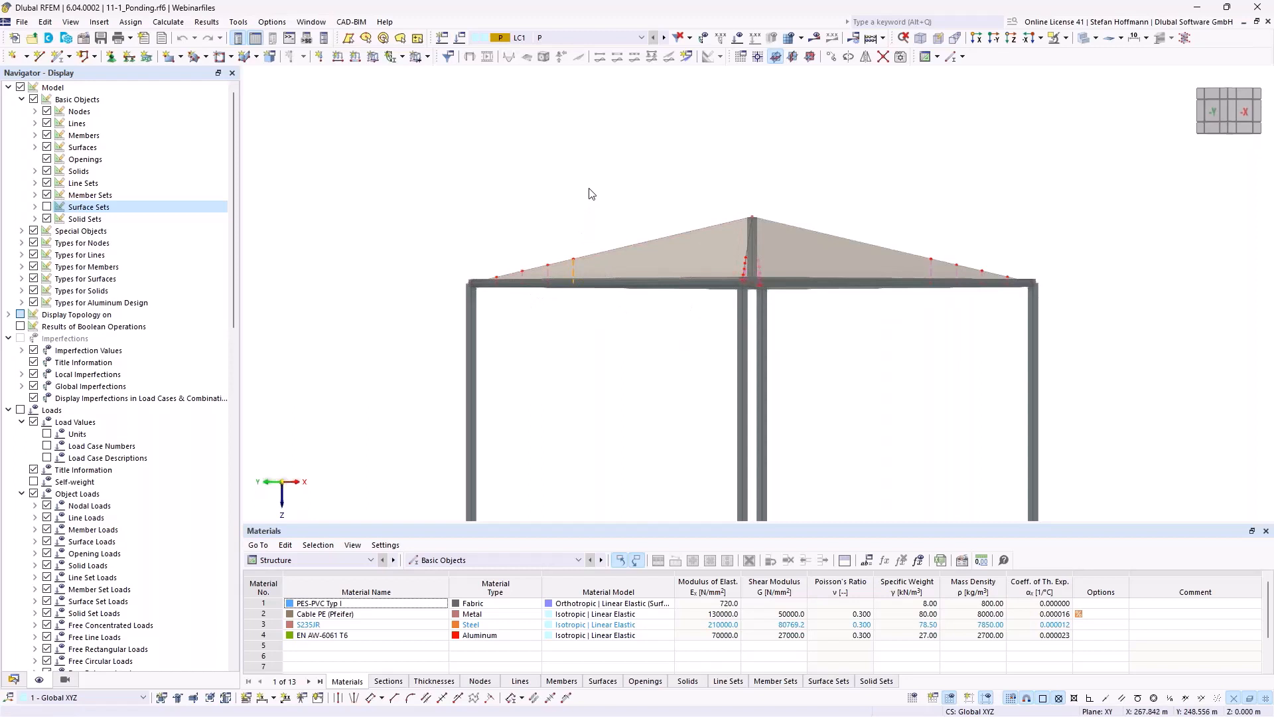
pyautogui.keyDown('ctrl'); pyautogui.moveTo(590, 178); pyautogui.dragTo(640, 216, button='middle'); pyautogui.keyUp('ctrl')
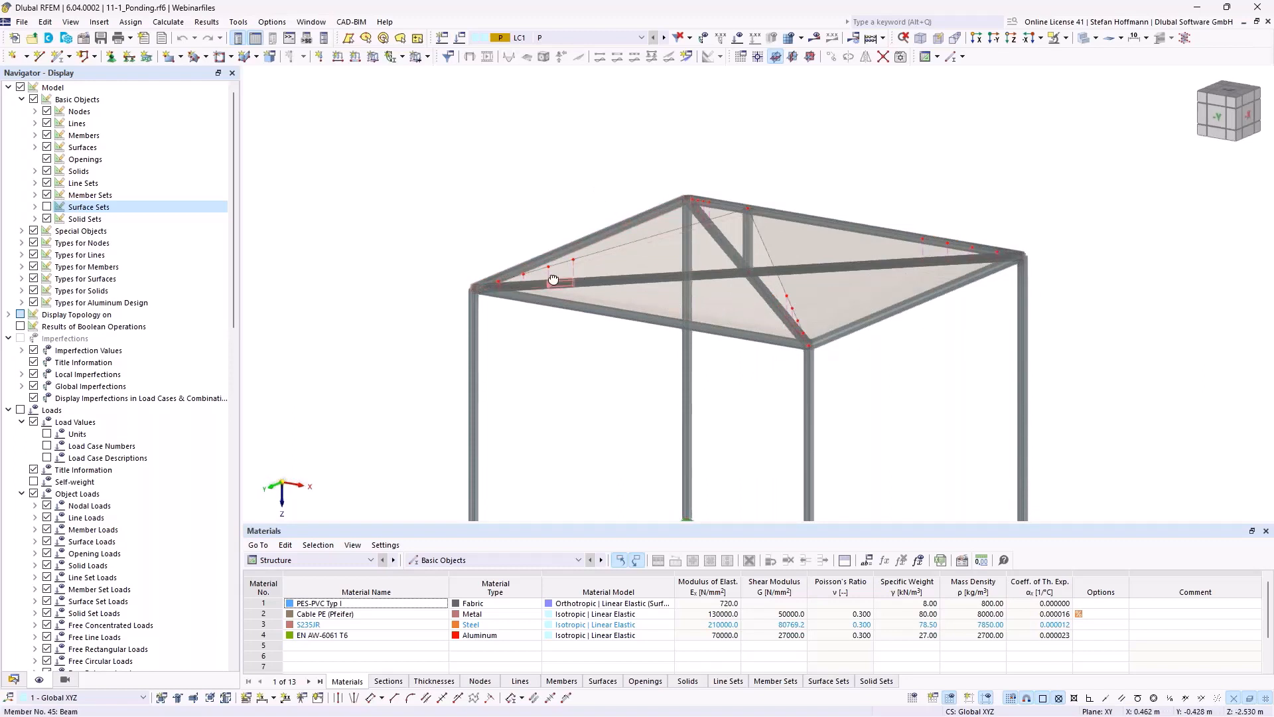
pyautogui.keyDown('ctrl'); pyautogui.moveTo(553, 279); pyautogui.dragTo(553, 251, button='middle'); pyautogui.keyUp('ctrl')
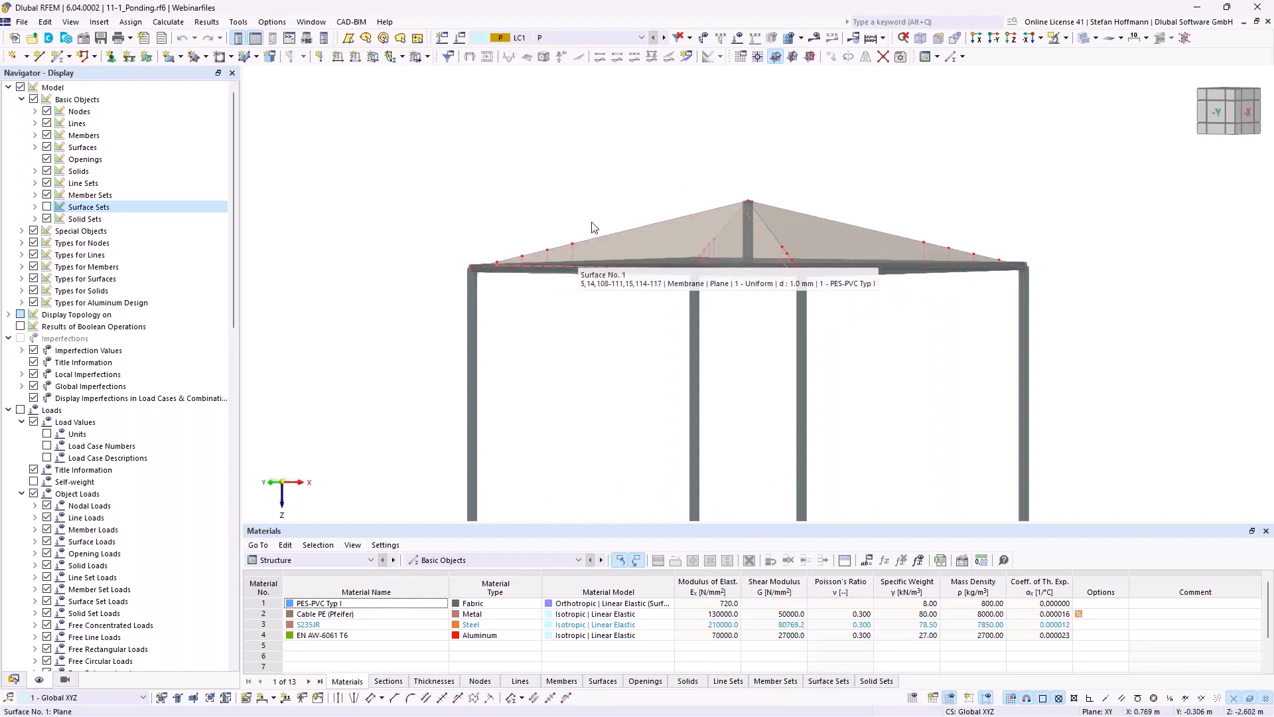
pyautogui.moveTo(645, 203); pyautogui.dragTo(608, 182, button='middle')
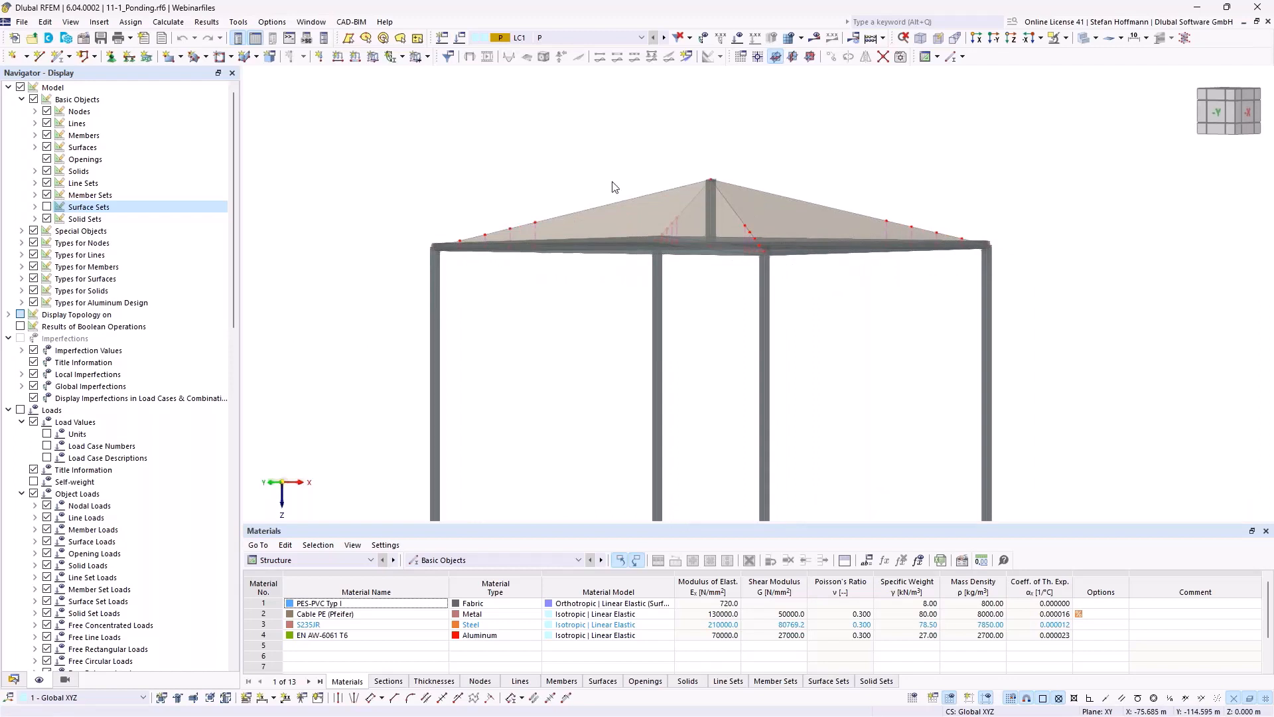
pyautogui.keyDown('ctrl'); pyautogui.moveTo(669, 243); pyautogui.dragTo(676, 295, button='middle'); pyautogui.keyUp('ctrl')
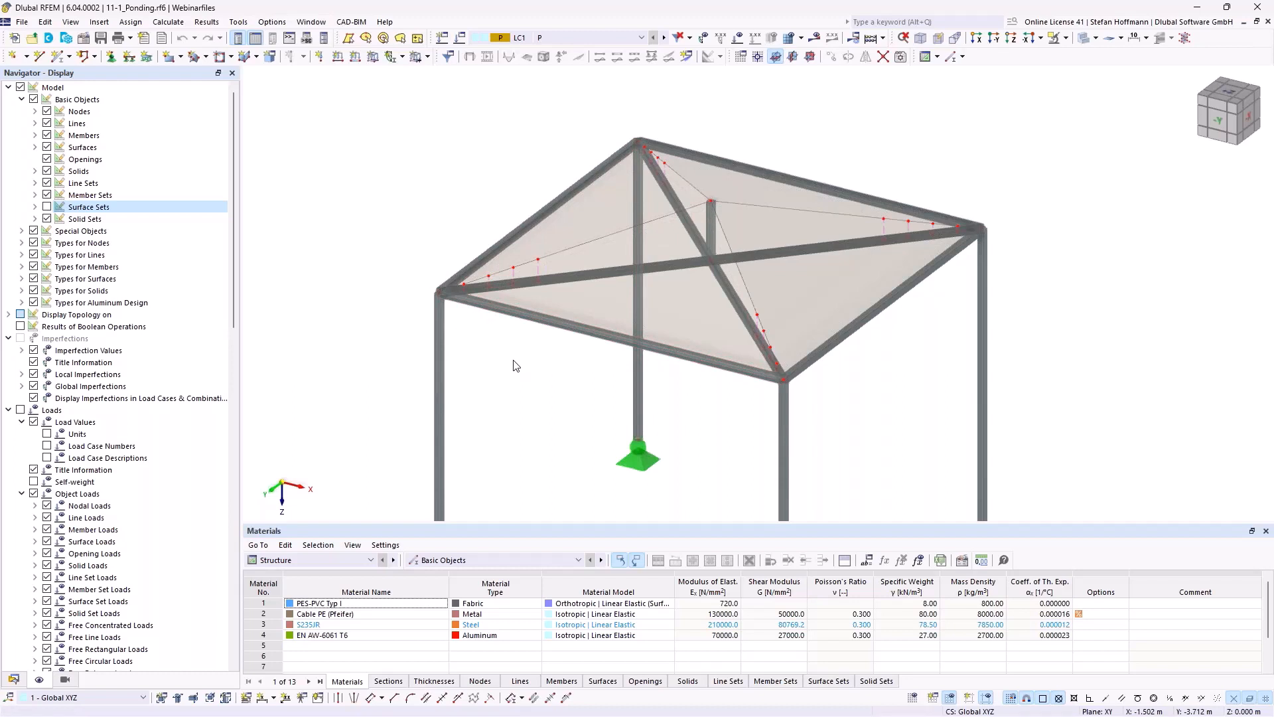
# - Show the loads of load case LC1 on the model, with the membrane roof seen from above
pyautogui.keyDown('ctrl'); pyautogui.moveTo(555, 389); pyautogui.dragTo(553, 335, button='middle'); pyautogui.keyUp('ctrl')
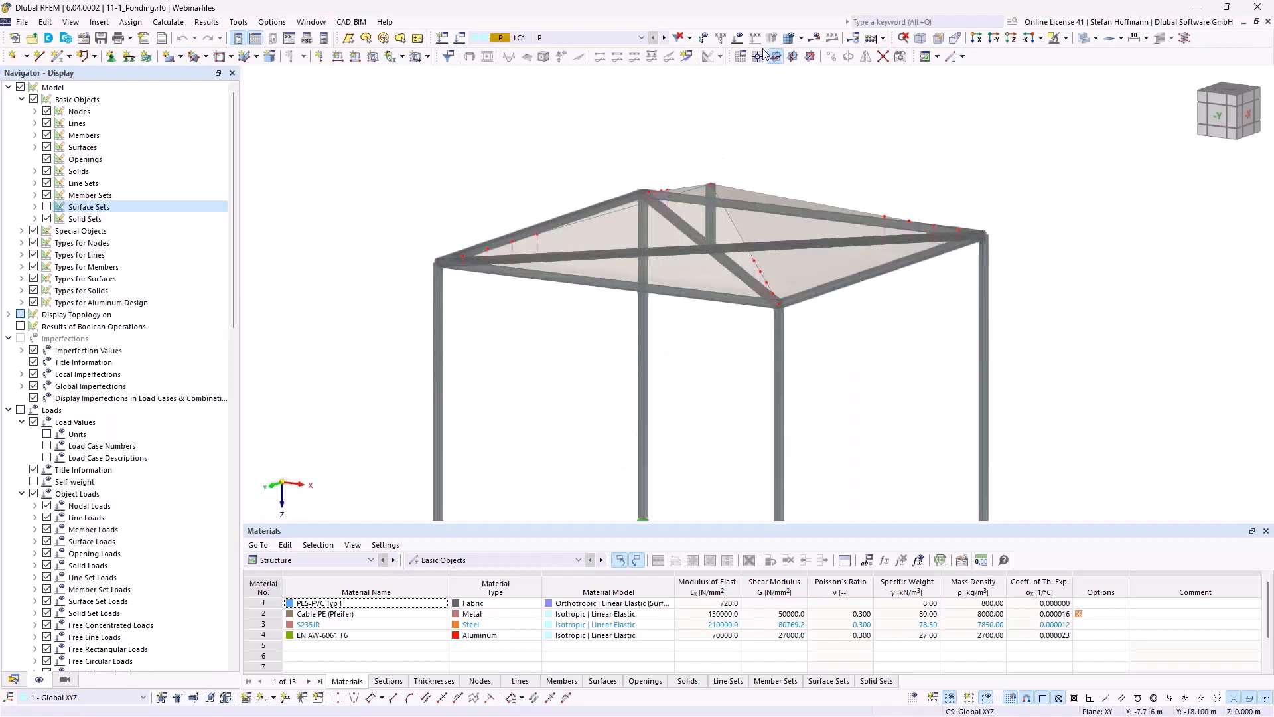
pyautogui.click(755, 37)
pyautogui.keyDown('ctrl'); pyautogui.moveTo(793, 224); pyautogui.dragTo(796, 284, button='middle'); pyautogui.keyUp('ctrl')
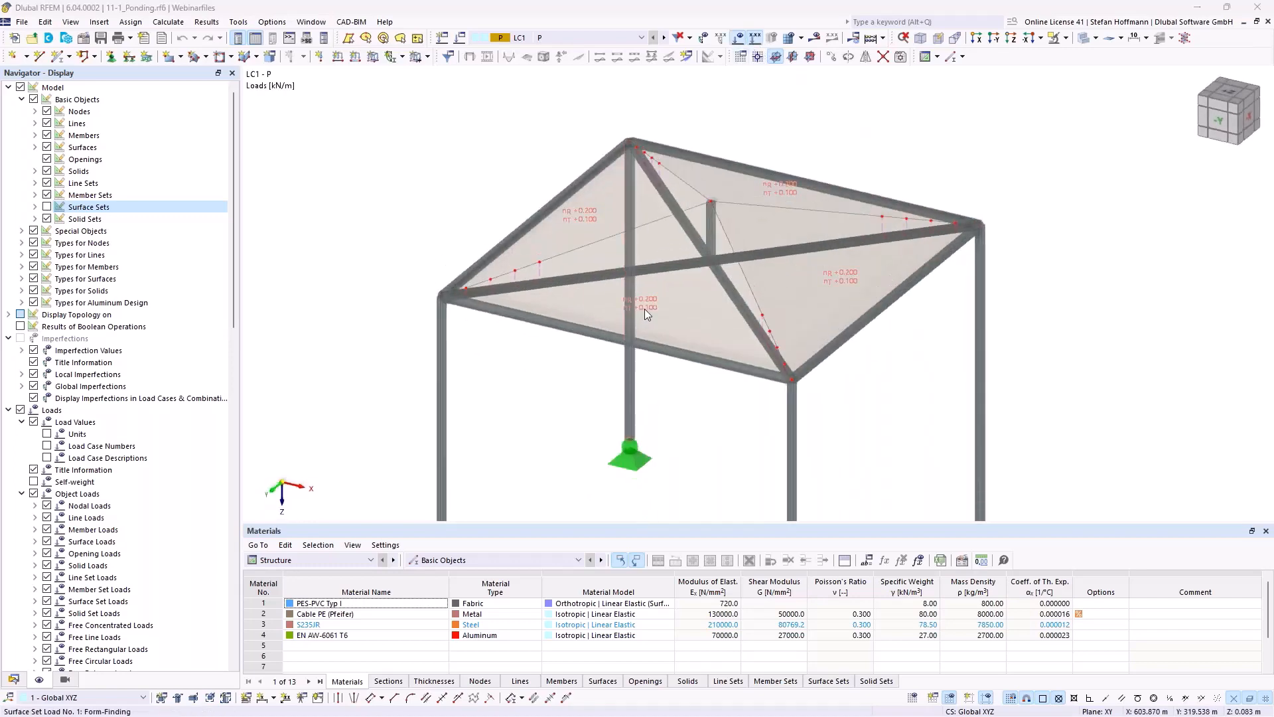
# - Review the radial and tangential forces in the form-finding load on the membrane surface set
pyautogui.doubleClick(644, 309)
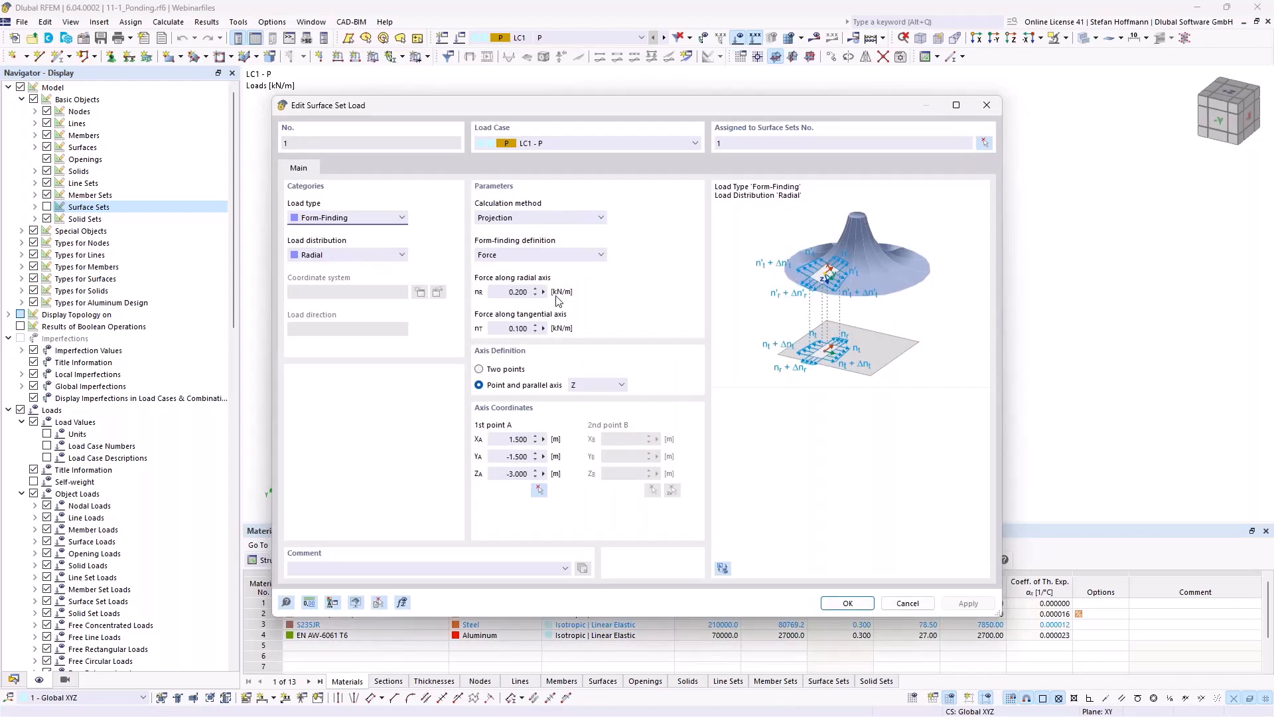
pyautogui.moveTo(508, 292); pyautogui.dragTo(535, 334)
pyautogui.press('Escape')
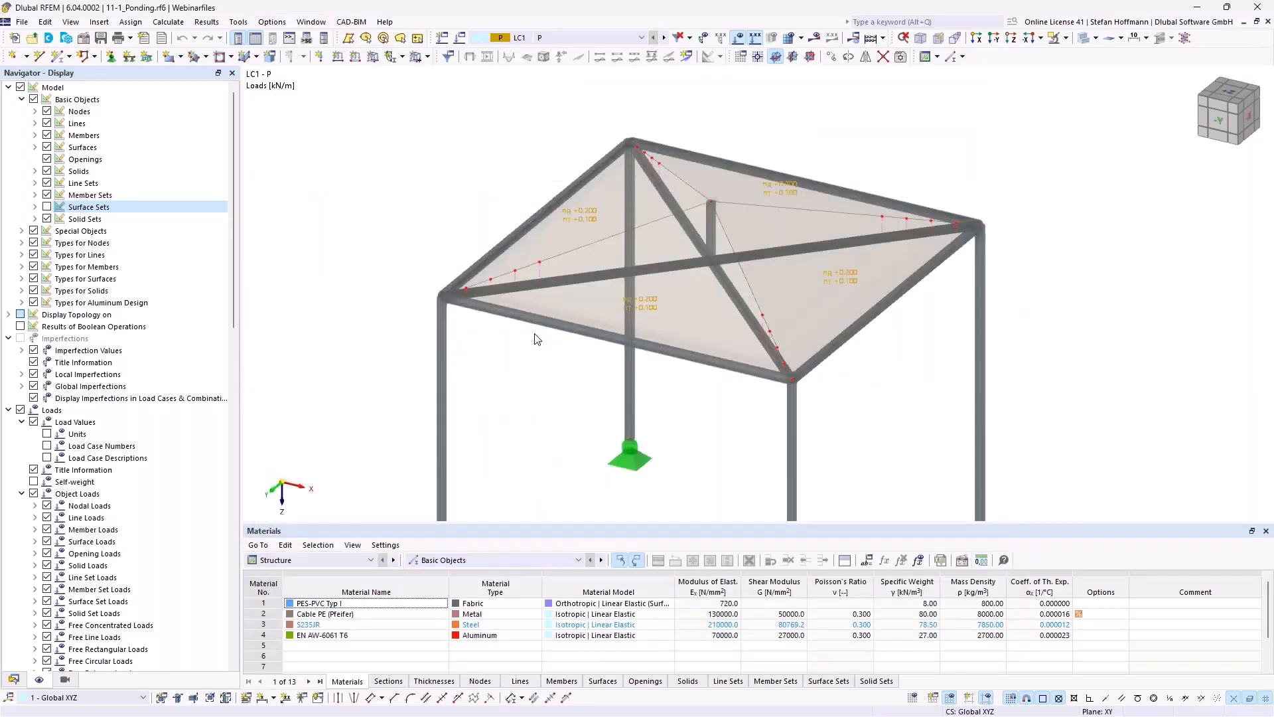
# - Compare the wind loads on the roof in load cases LC2 and LC6
pyautogui.scroll(-4, 537, 339)
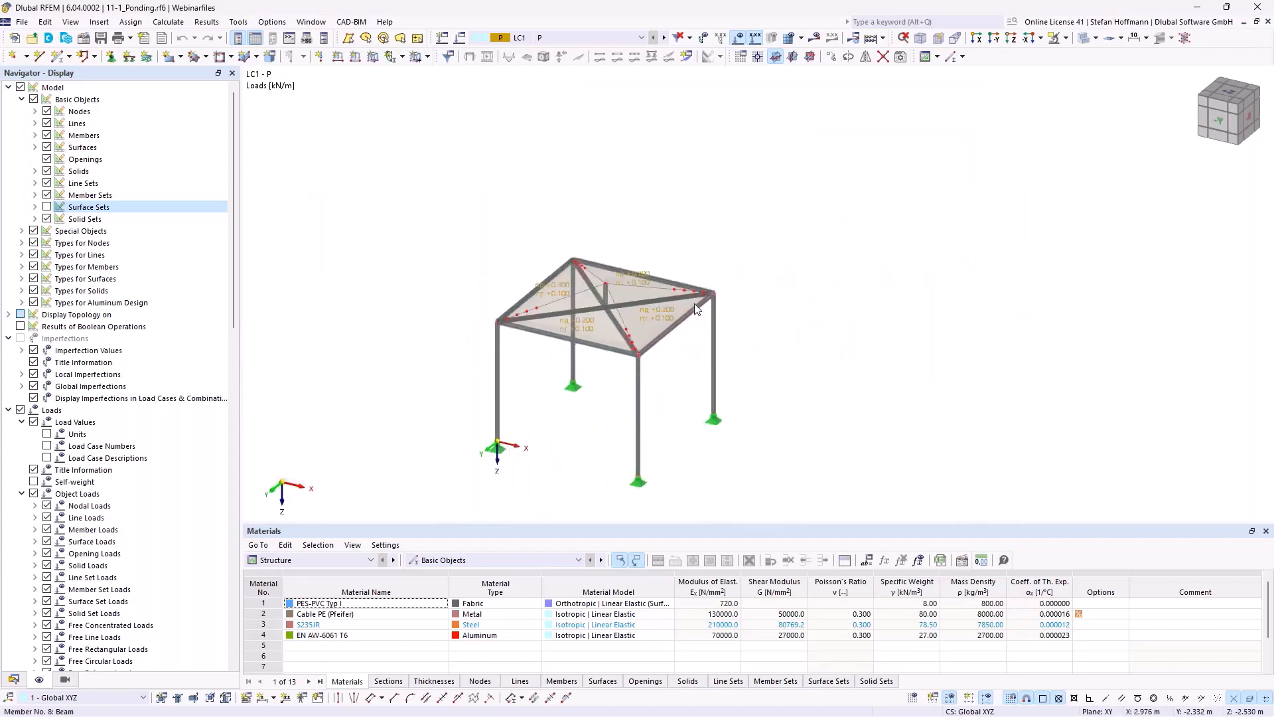
pyautogui.keyDown('ctrl'); pyautogui.moveTo(541, 253); pyautogui.dragTo(714, 229, button='middle'); pyautogui.keyUp('ctrl')
pyautogui.scroll(3, 566, 250)
pyautogui.click(666, 38)
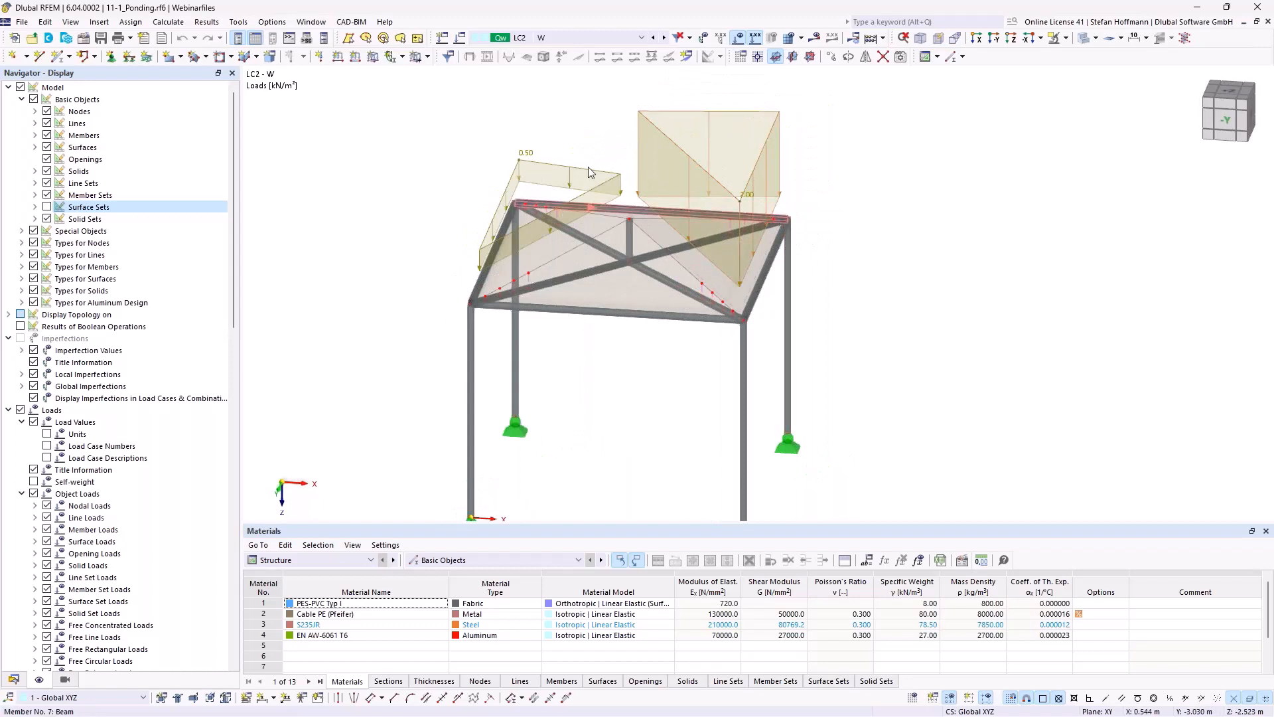
pyautogui.click(632, 37)
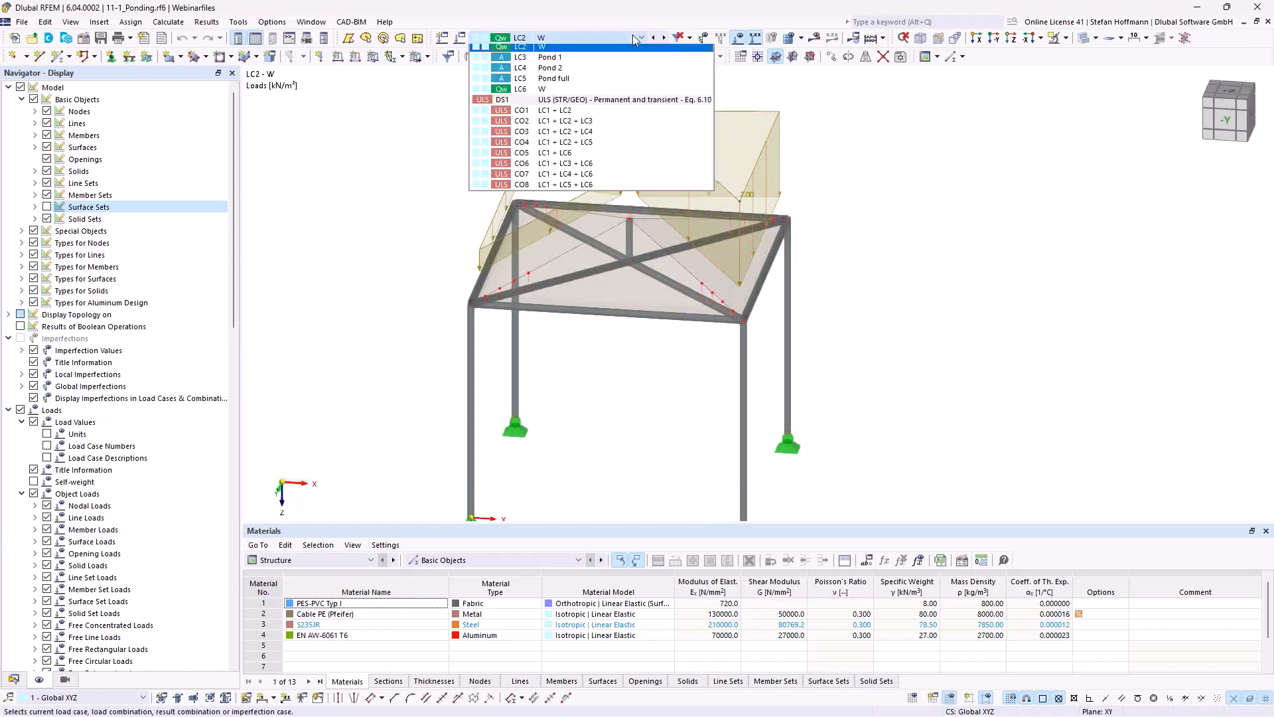
pyautogui.click(566, 112)
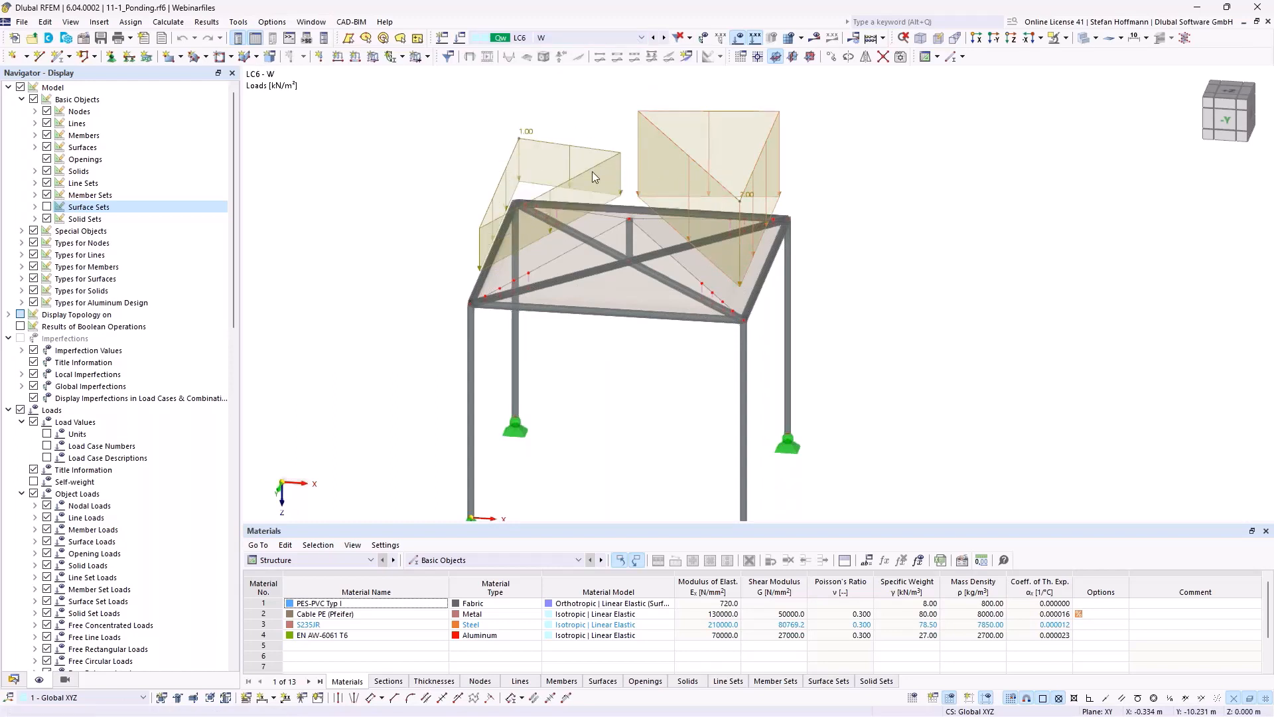
pyautogui.keyDown('ctrl'); pyautogui.moveTo(592, 172); pyautogui.dragTo(533, 222, button='middle'); pyautogui.keyUp('ctrl')
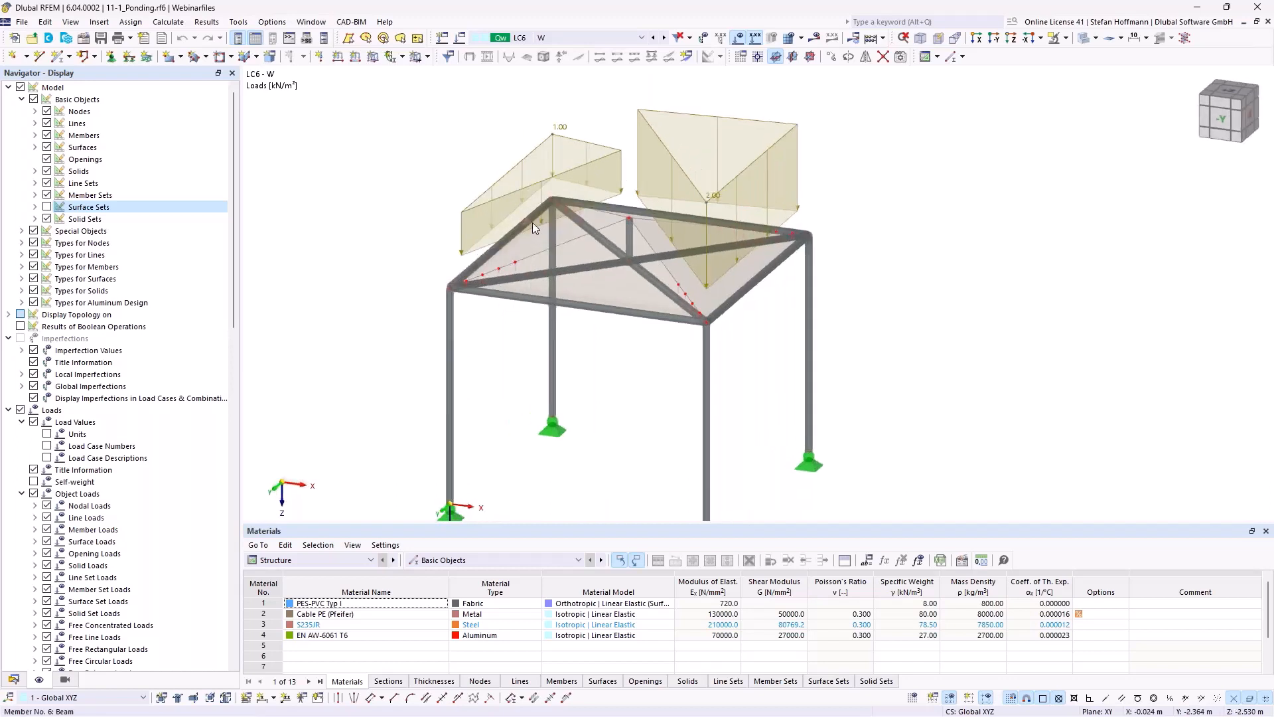
# - Activate load case LC3 - Pond 1 and review the load types available for its surface set load
pyautogui.click(585, 39)
pyautogui.click(579, 56)
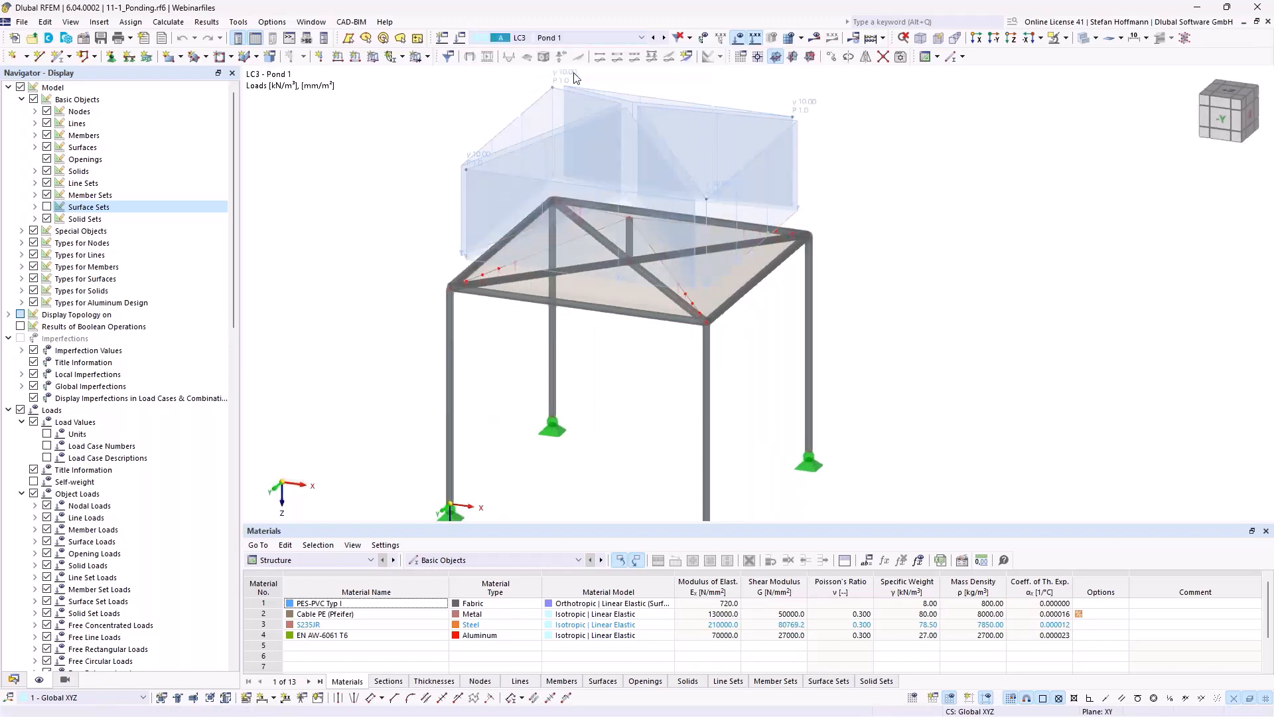
pyautogui.moveTo(575, 78); pyautogui.dragTo(372, 125, button='middle')
pyautogui.doubleClick(370, 126)
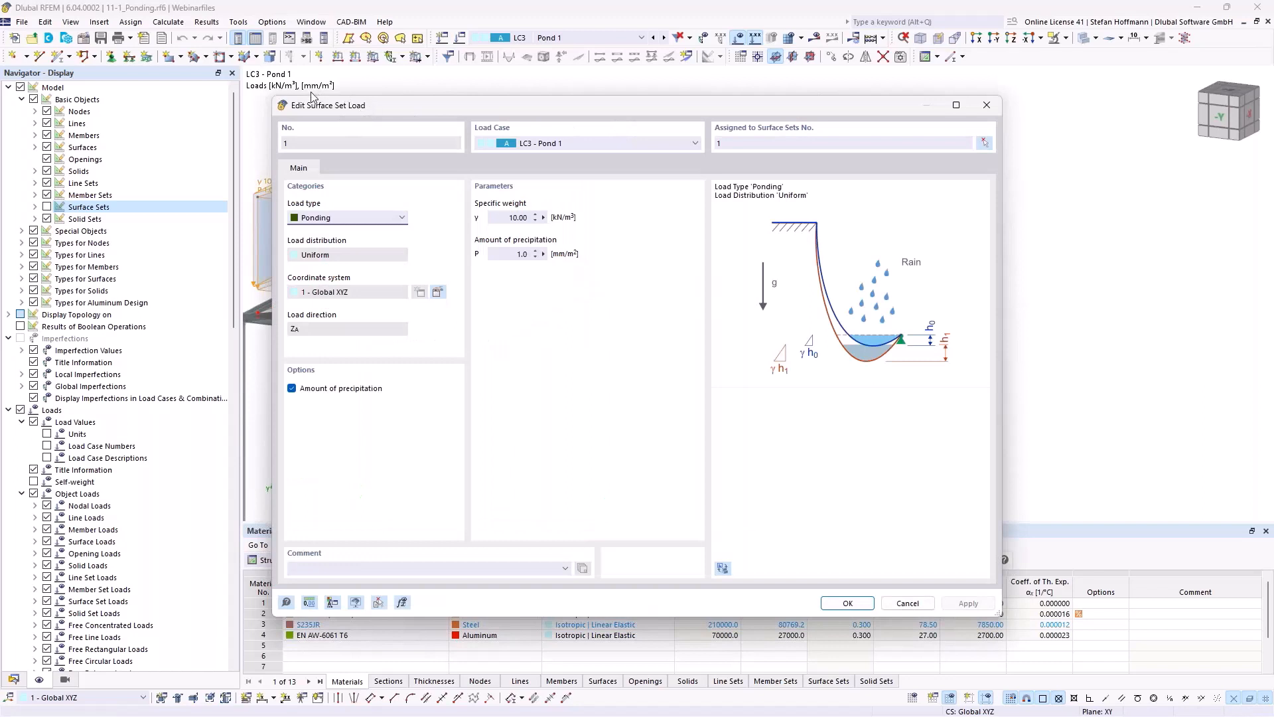
pyautogui.click(362, 217)
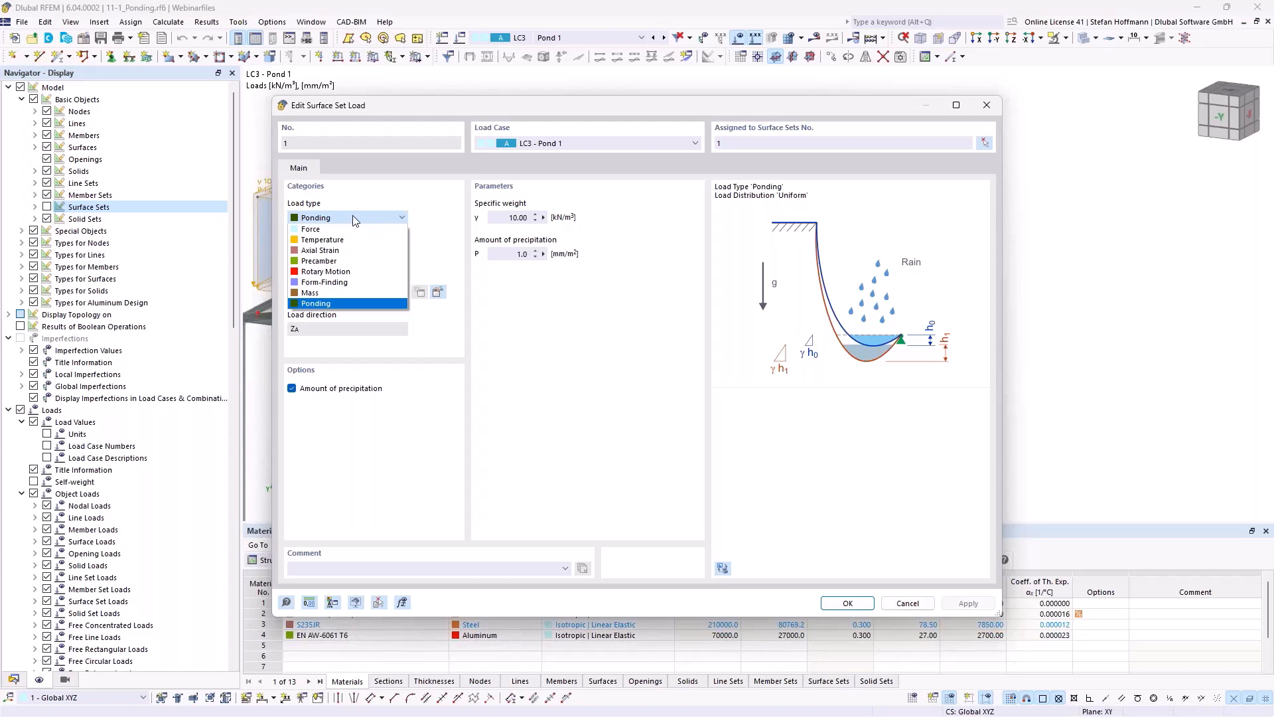
pyautogui.click(325, 217)
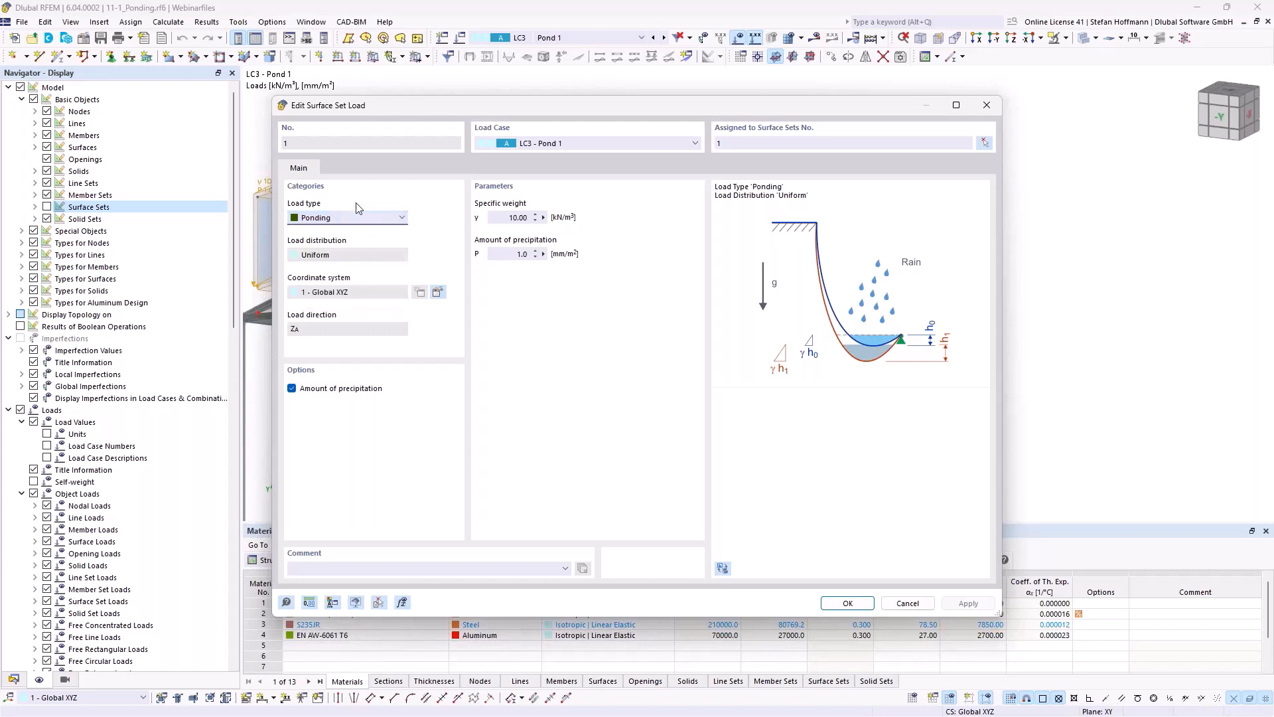
# - Turn the ponding load's amount of precipitation option off and back on, and accept the load parameters
pyautogui.click(492, 217)
pyautogui.click(329, 391)
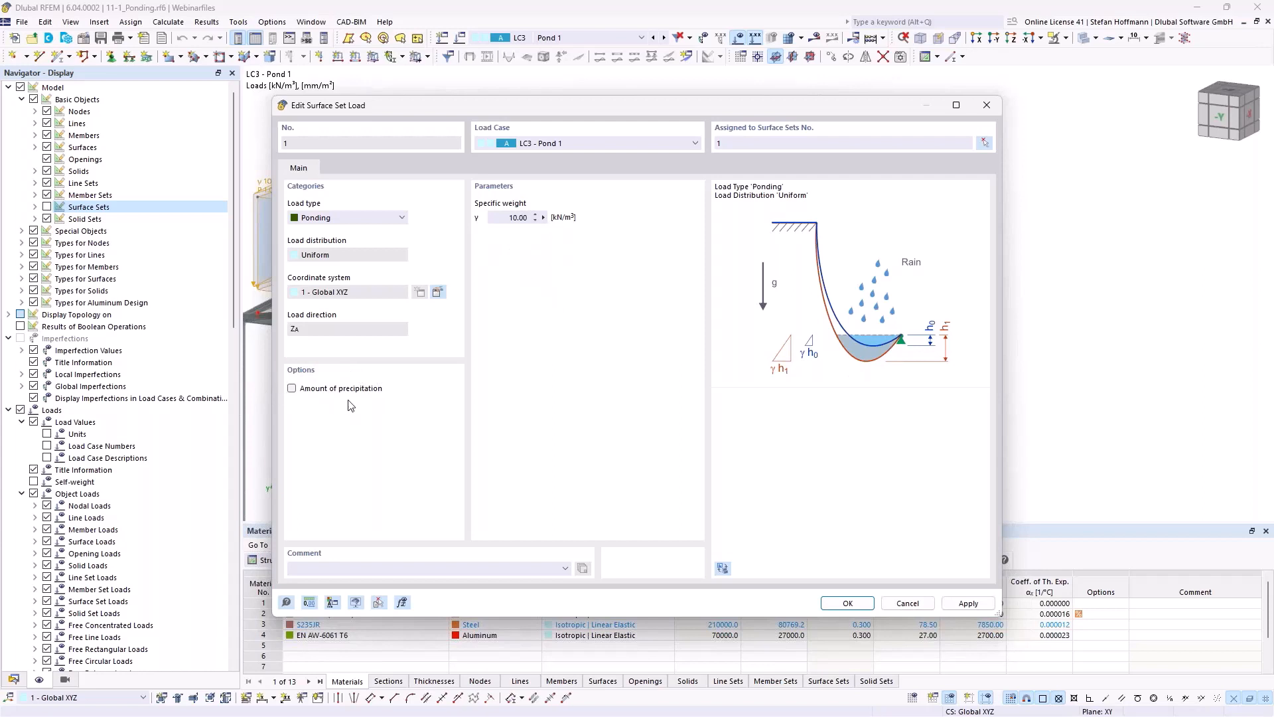
pyautogui.click(326, 390)
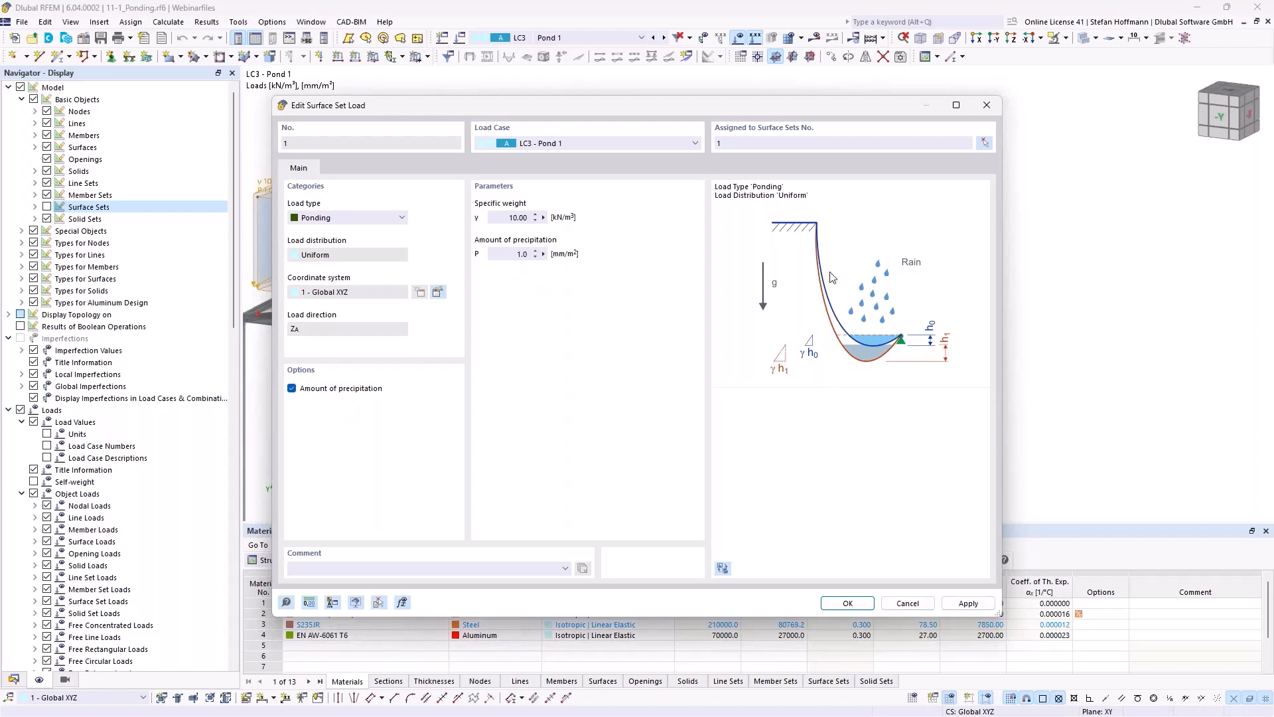
pyautogui.click(508, 253)
pyautogui.press('Return')
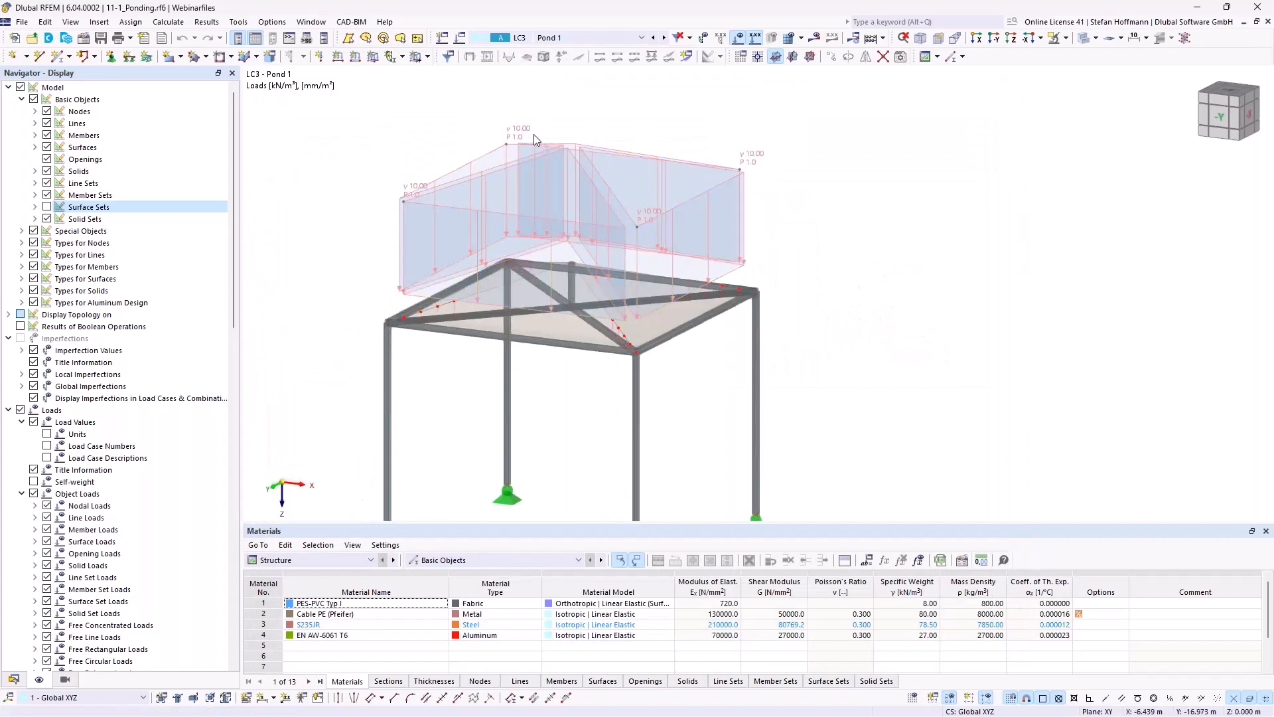
# - Advance through the ponding load cases to LC5 - Pond full and review its load on the membrane roof
pyautogui.click(663, 39)
pyautogui.click(665, 37)
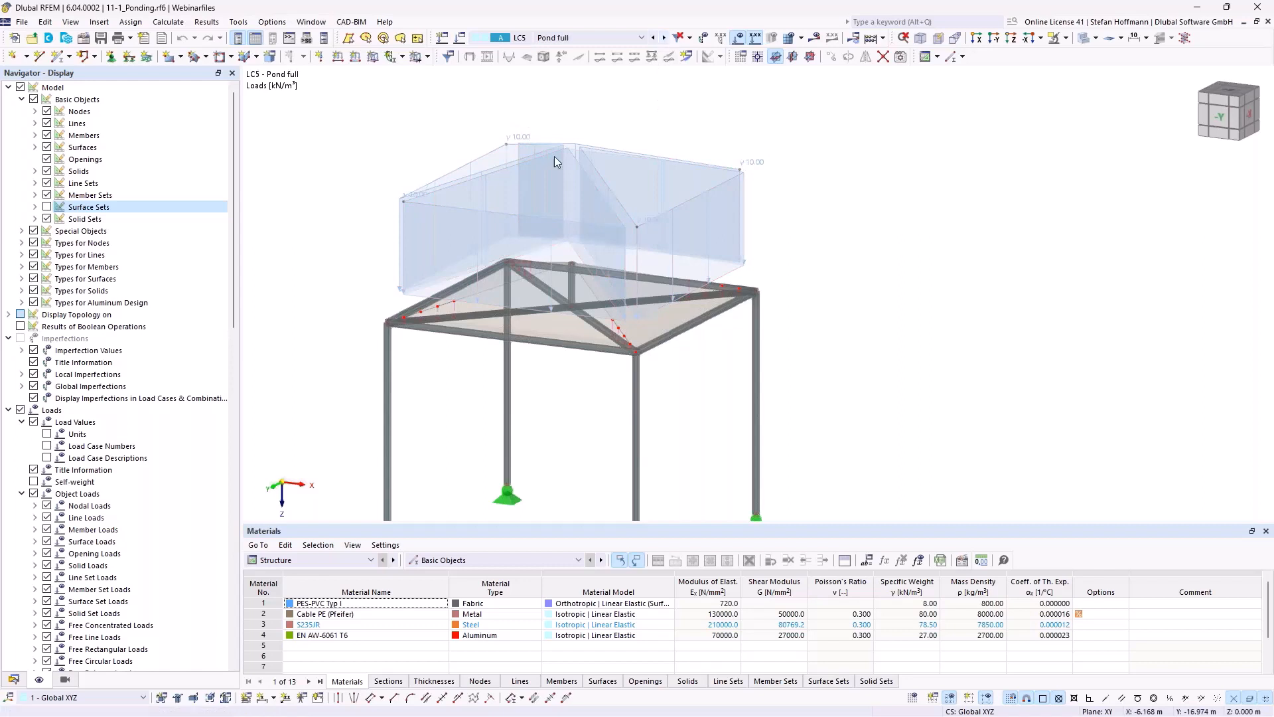
pyautogui.moveTo(548, 143)
pyautogui.moveTo(699, 311)
pyautogui.moveTo(641, 356)
pyautogui.moveTo(709, 342); pyautogui.dragTo(695, 216, button='middle')
pyautogui.scroll(-2, 693, 218)
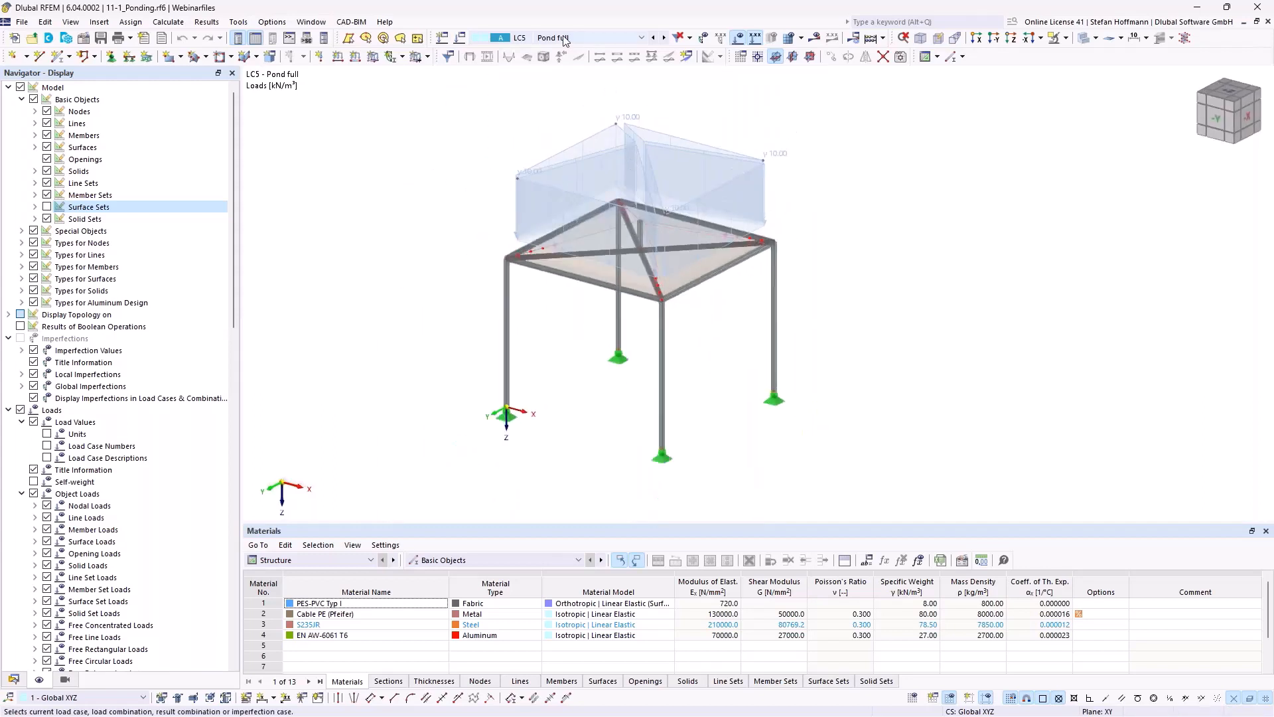
# - Activate design situation DS1 and review the combination standard, load case LC1 and load combination CO1 settings
pyautogui.click(524, 40)
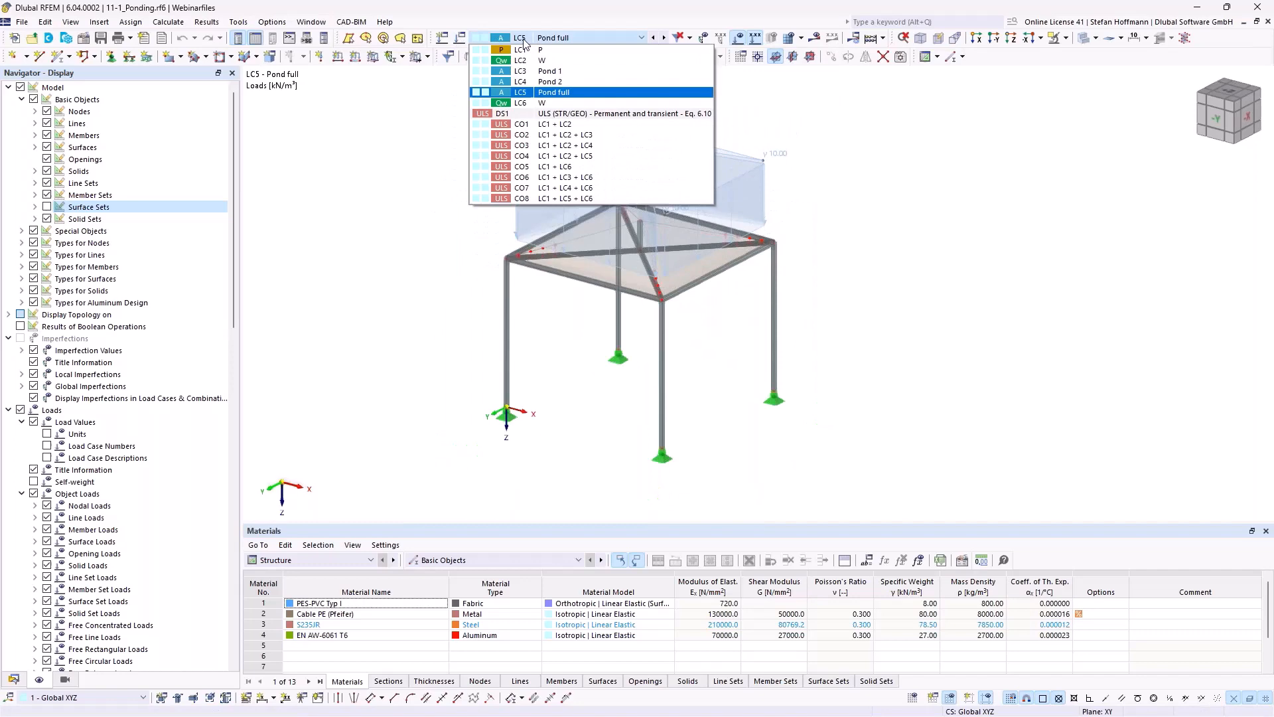
pyautogui.click(542, 116)
pyautogui.click(461, 39)
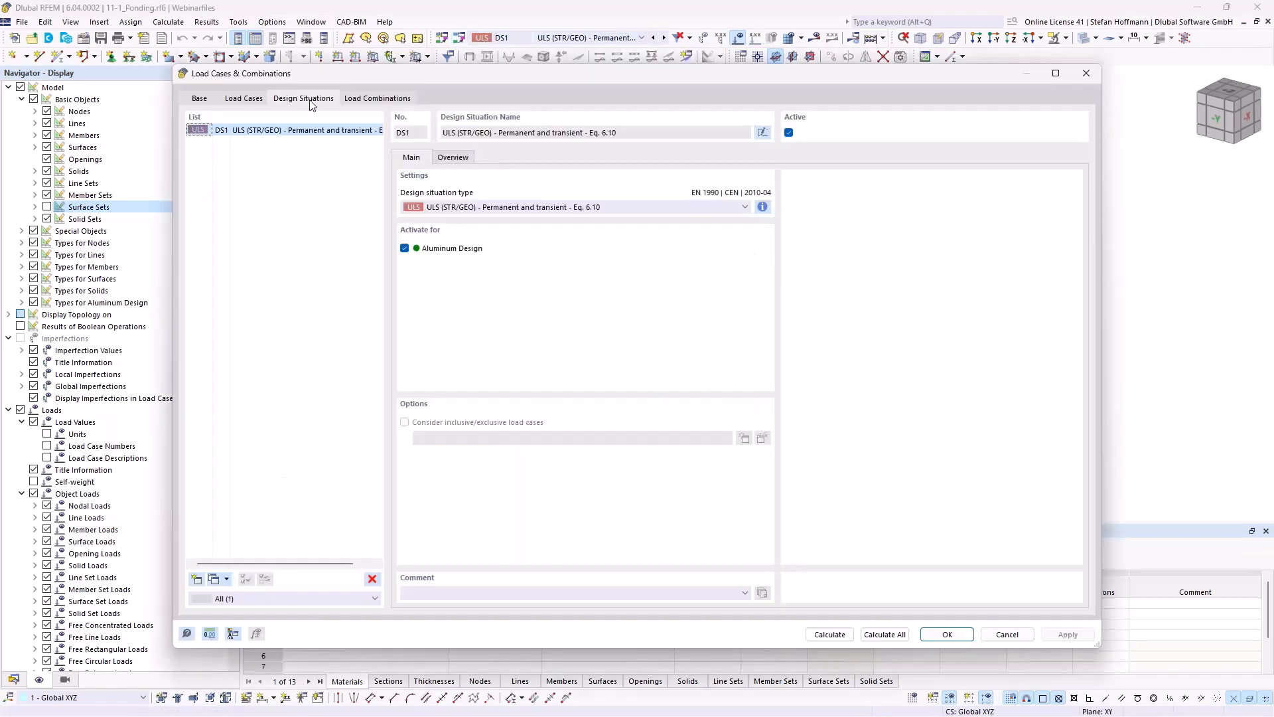
pyautogui.click(359, 97)
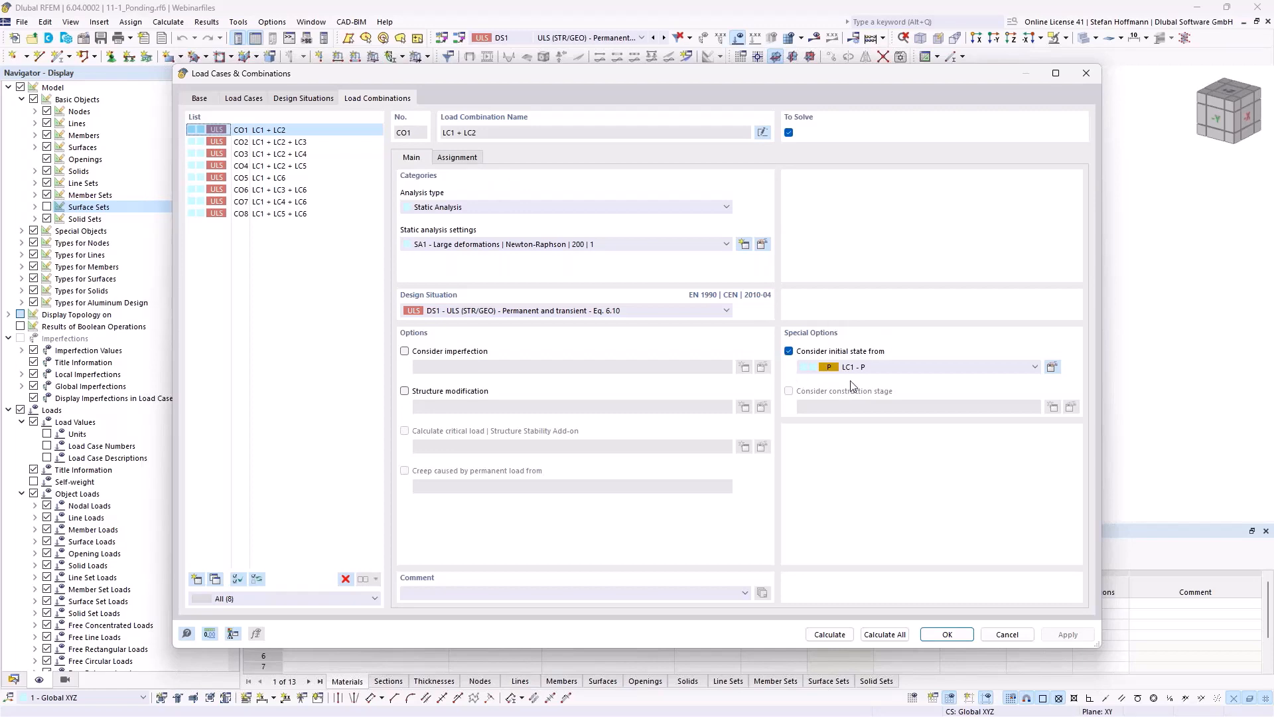
pyautogui.click(200, 98)
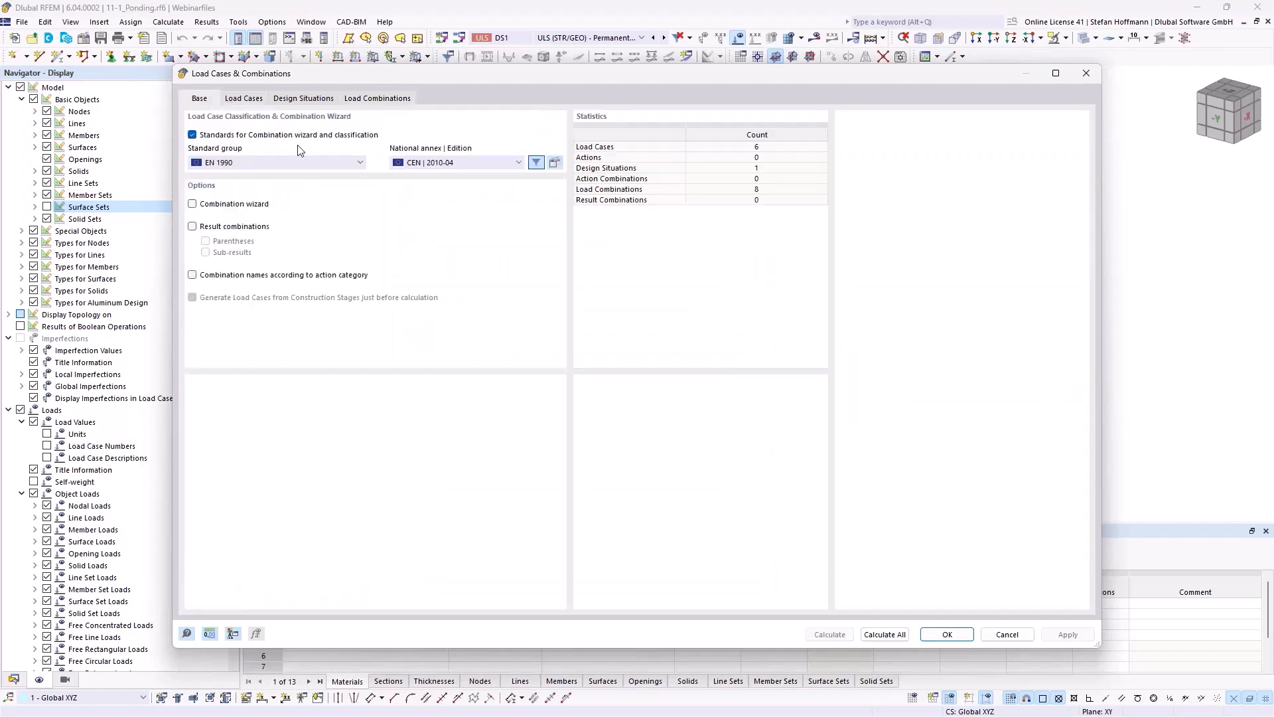
pyautogui.click(244, 98)
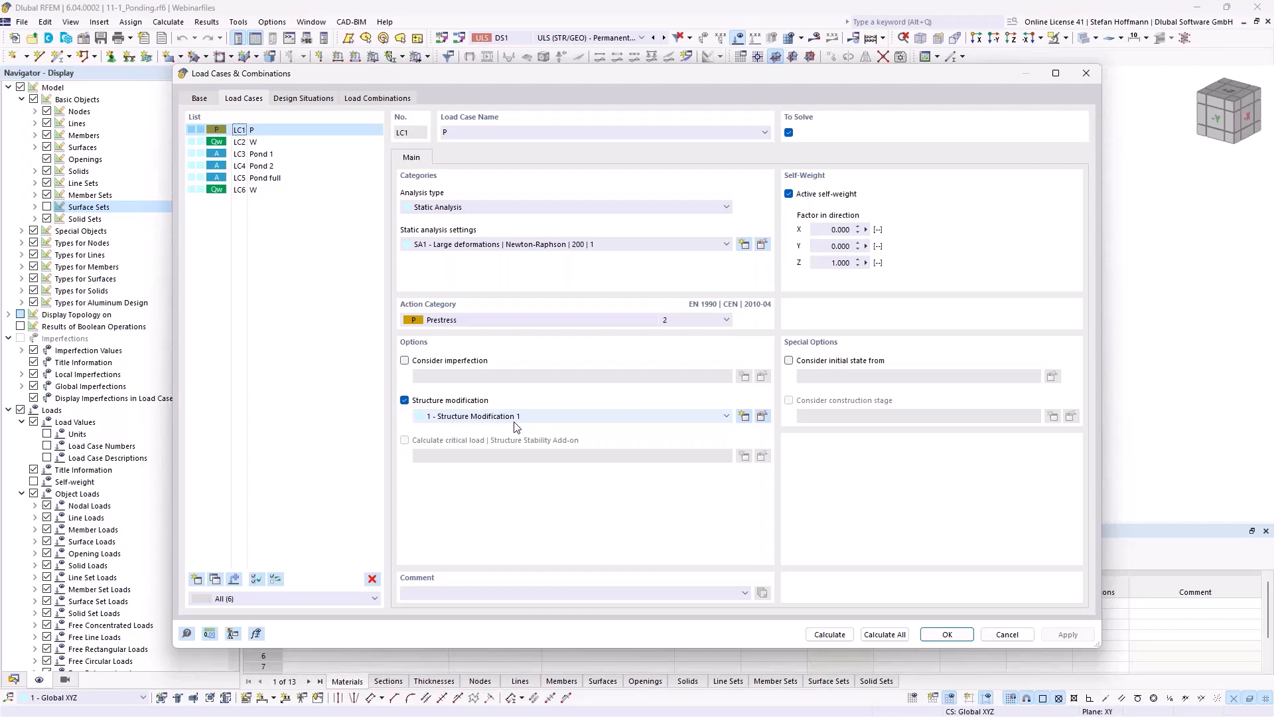
pyautogui.click(364, 98)
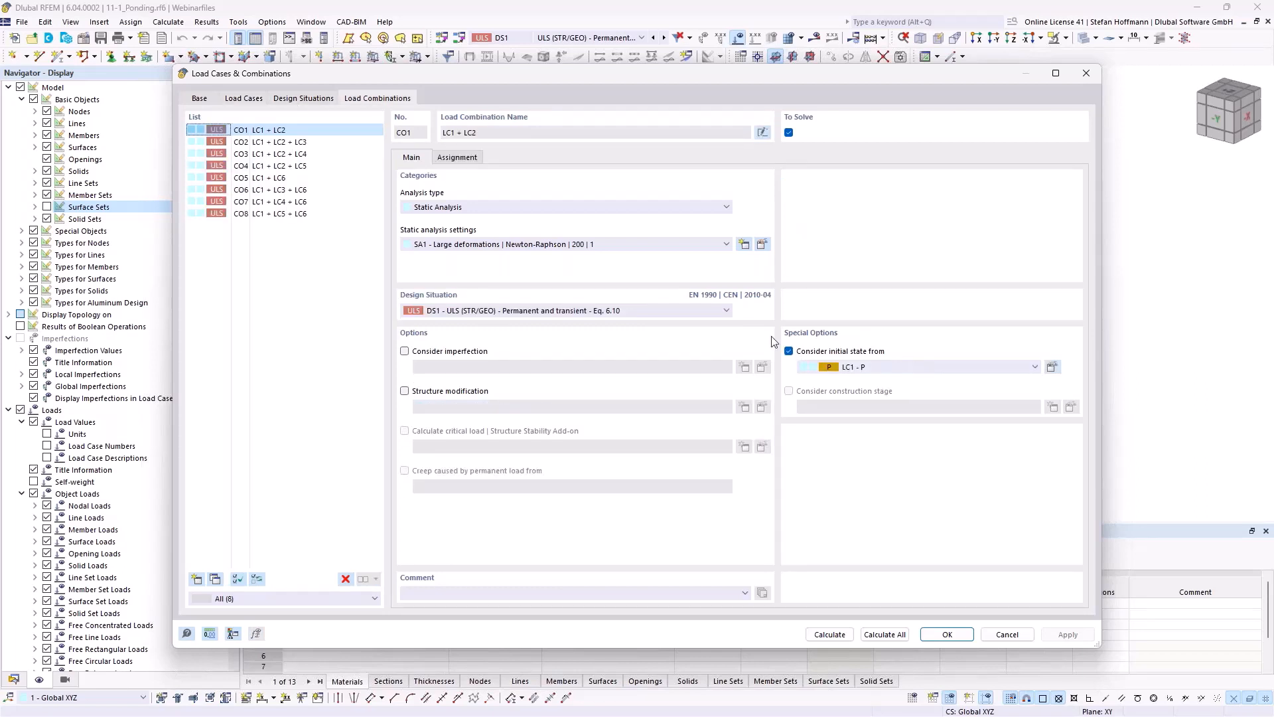
# - Review the load cases assigned to combinations CO1, CO2 and CO4 to CO8, and check the initial state setting of CO8
pyautogui.click(472, 159)
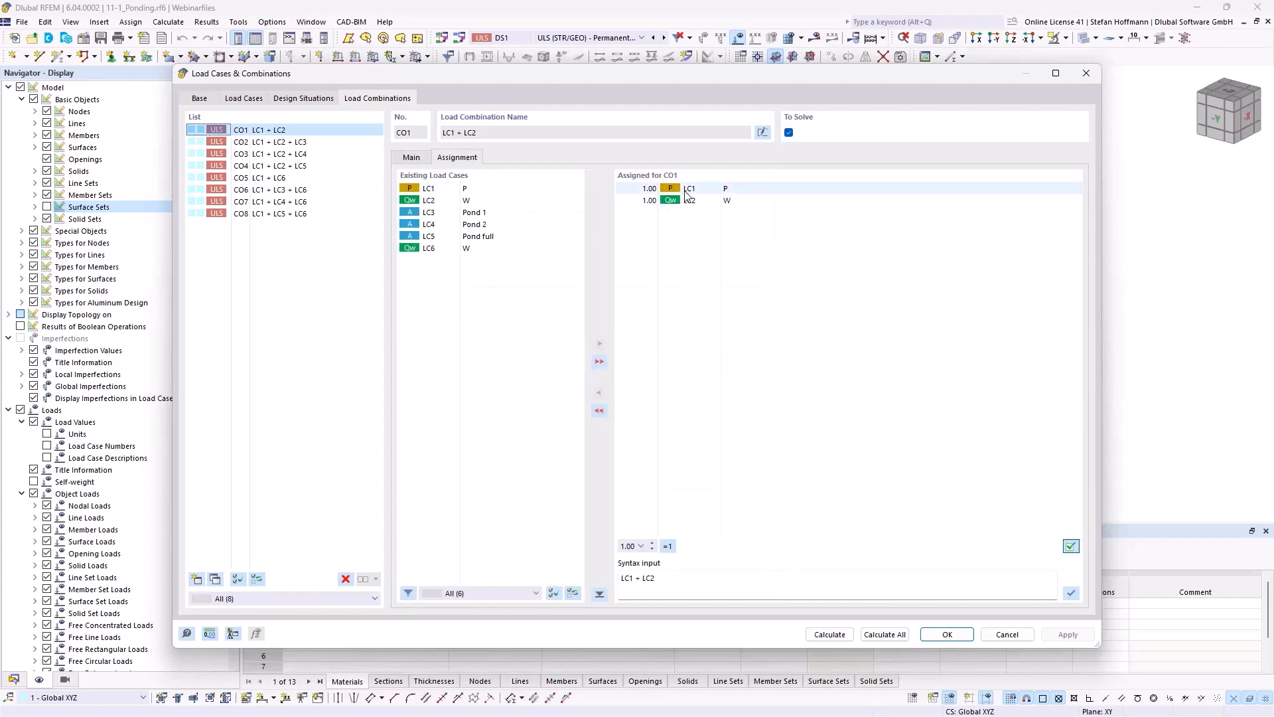
pyautogui.click(740, 202)
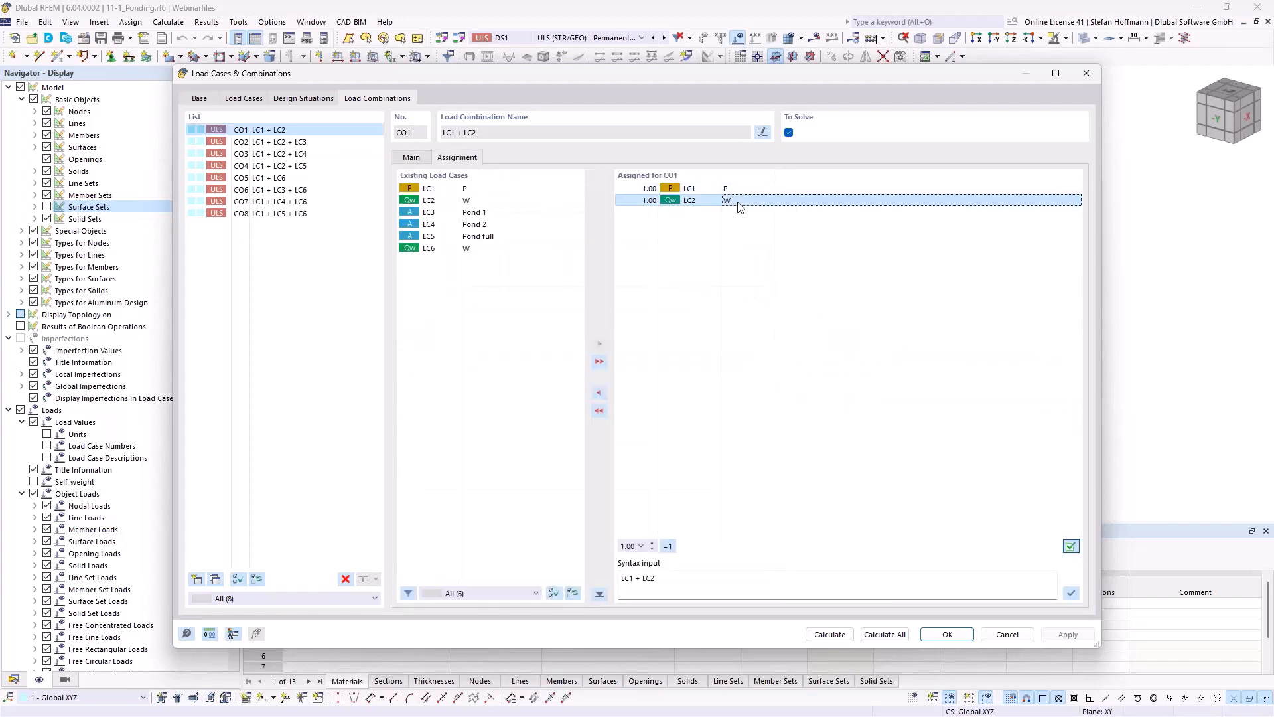
pyautogui.click(294, 181)
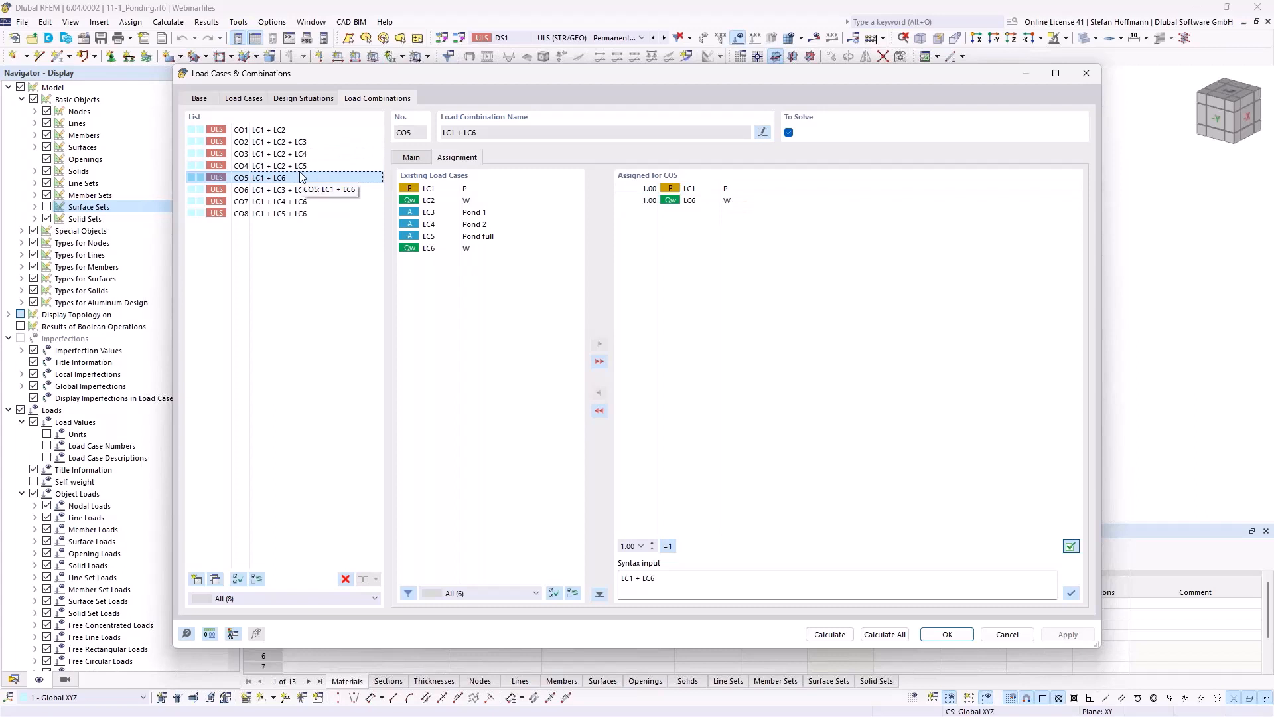
pyautogui.click(278, 142)
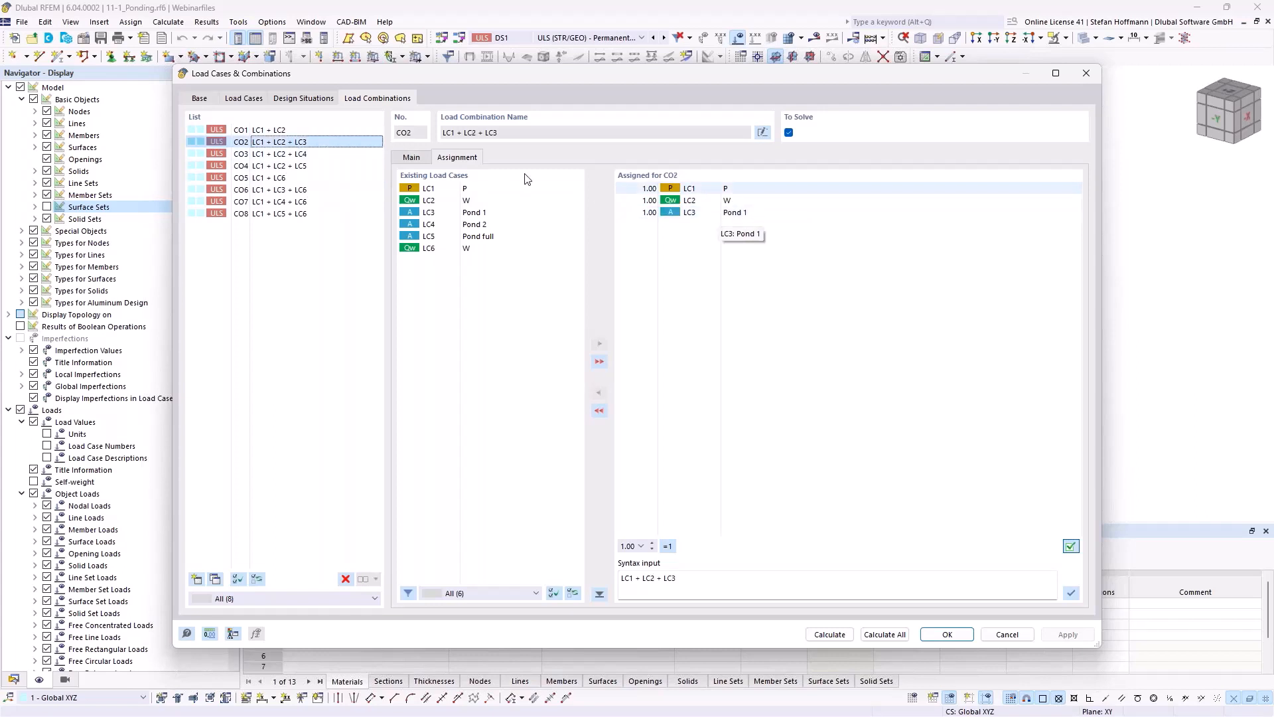
pyautogui.click(340, 165)
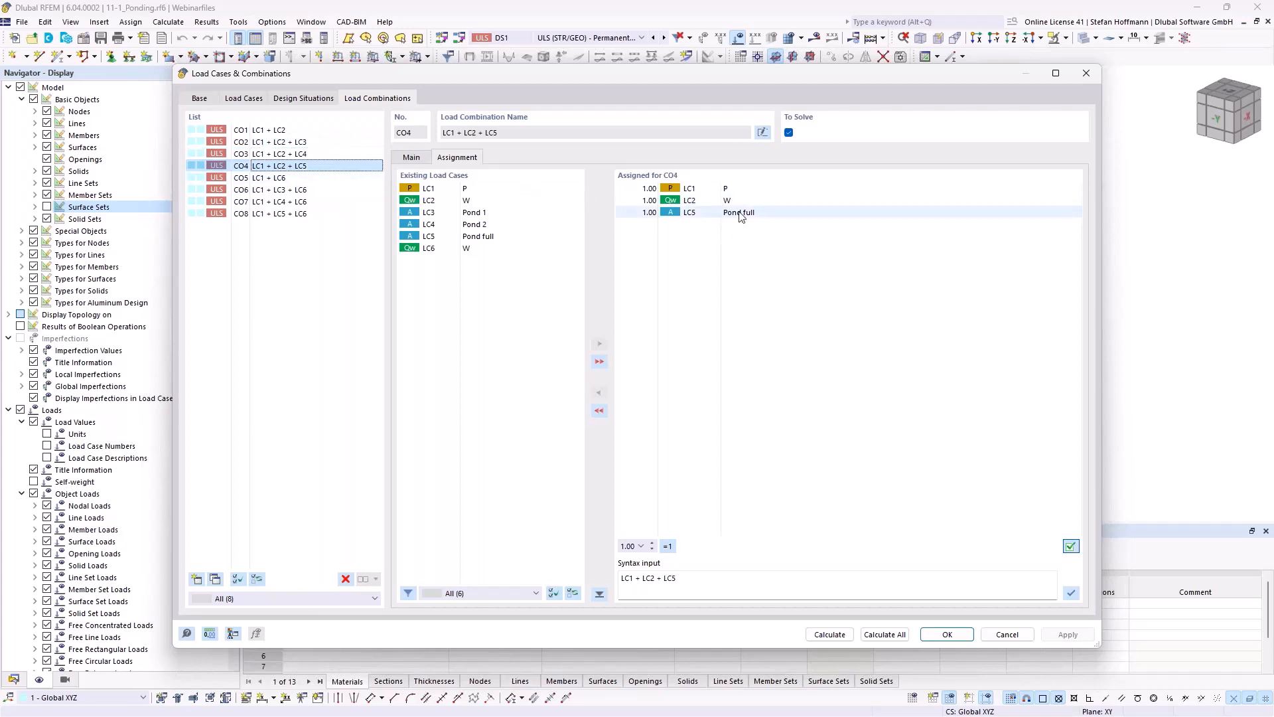
pyautogui.click(337, 189)
pyautogui.click(317, 202)
pyautogui.click(309, 213)
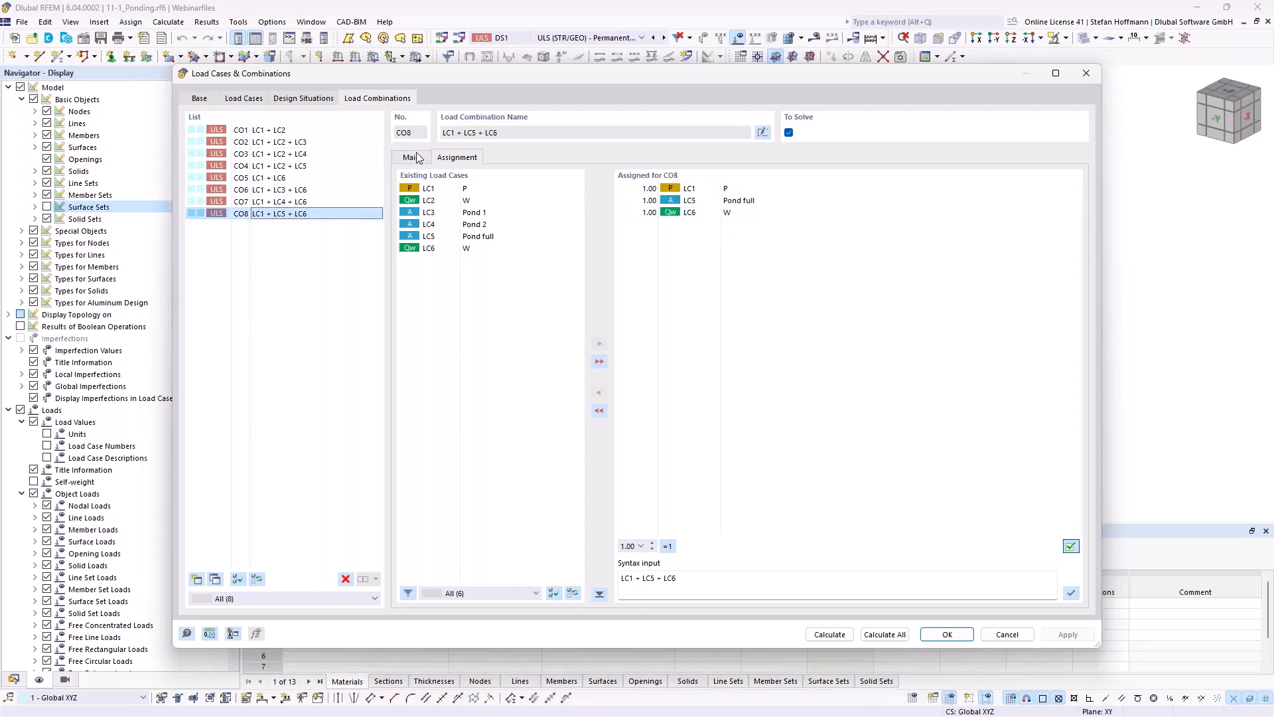
pyautogui.click(414, 157)
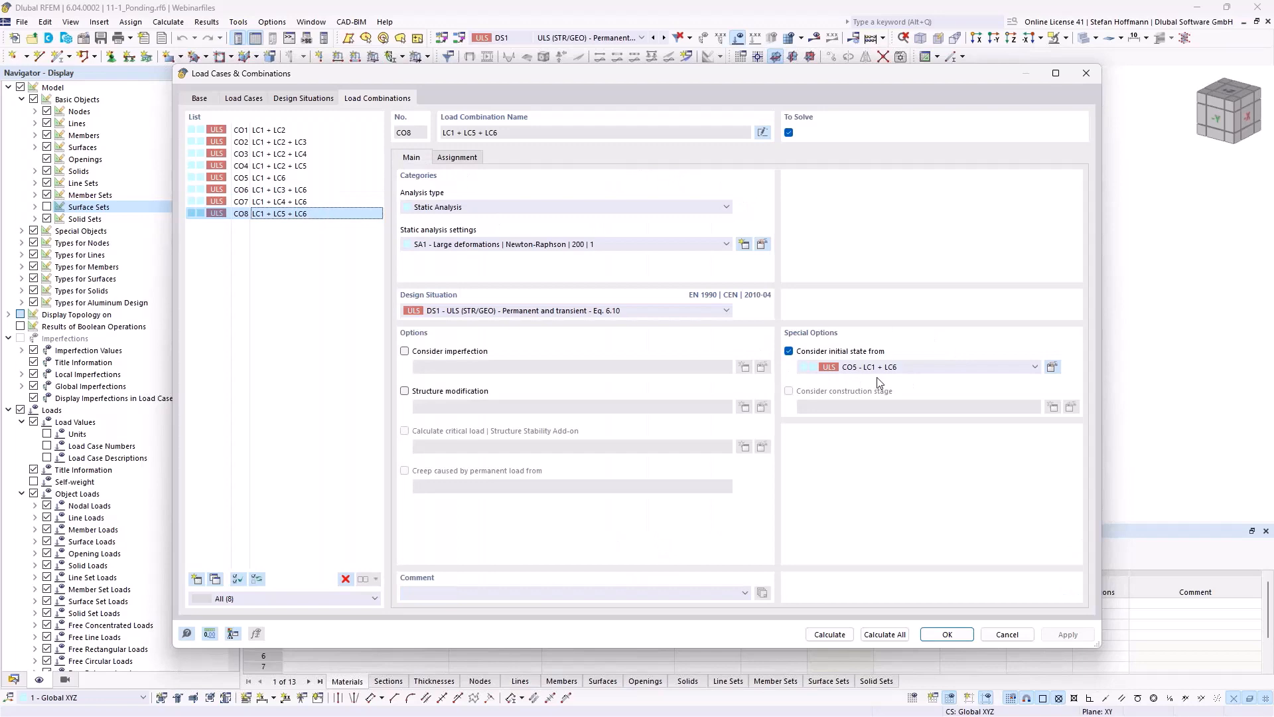
pyautogui.click(1083, 75)
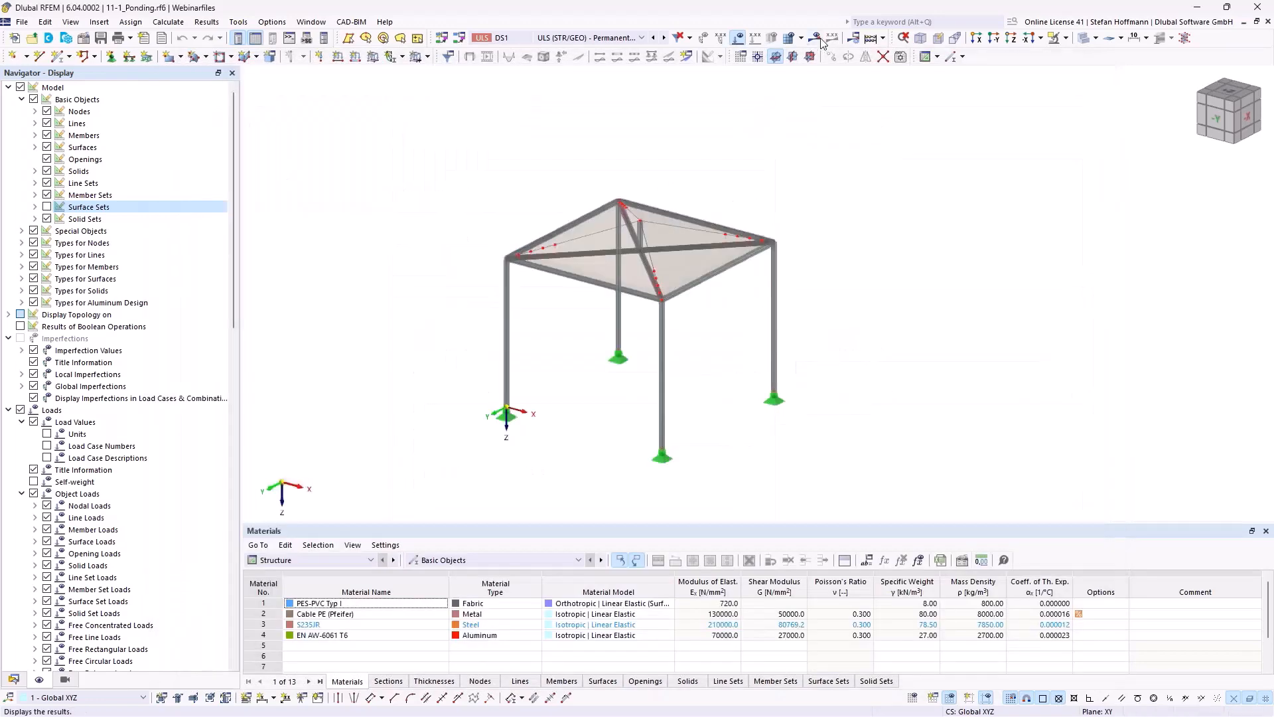
# - Display the calculation results and switch to load combination CO2 to view the water depth on the roof
pyautogui.click(816, 38)
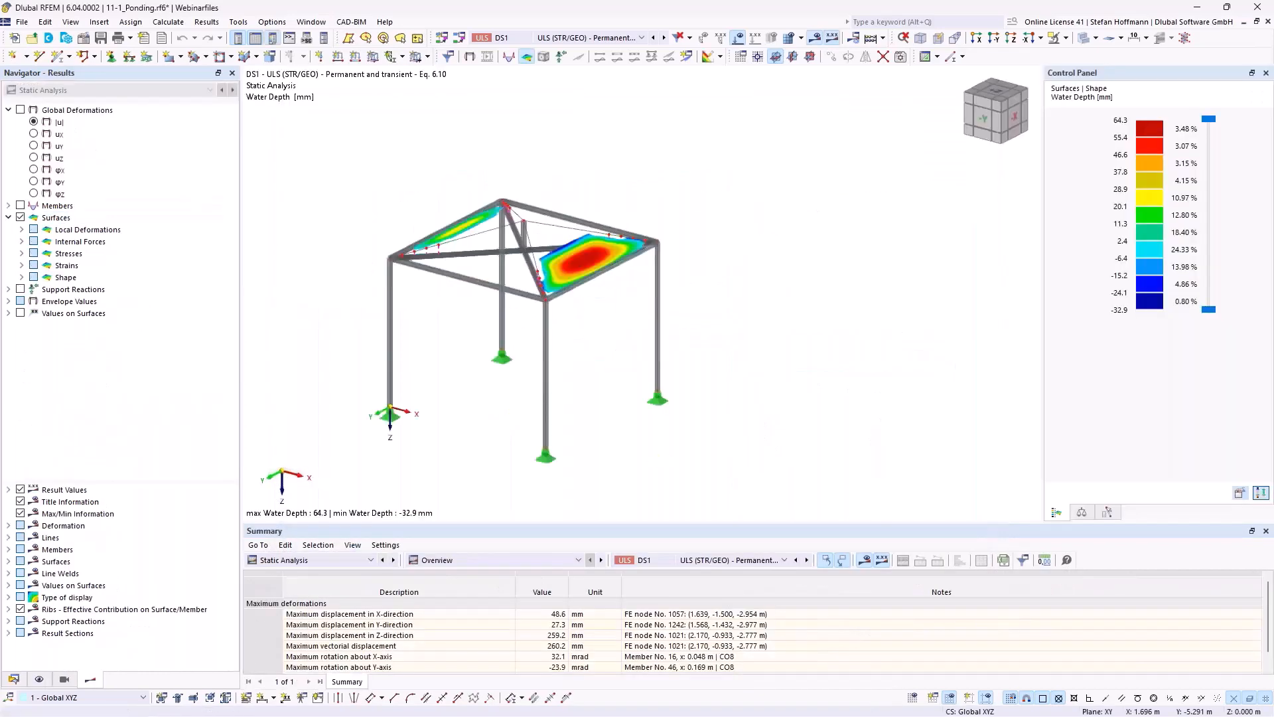
pyautogui.click(588, 39)
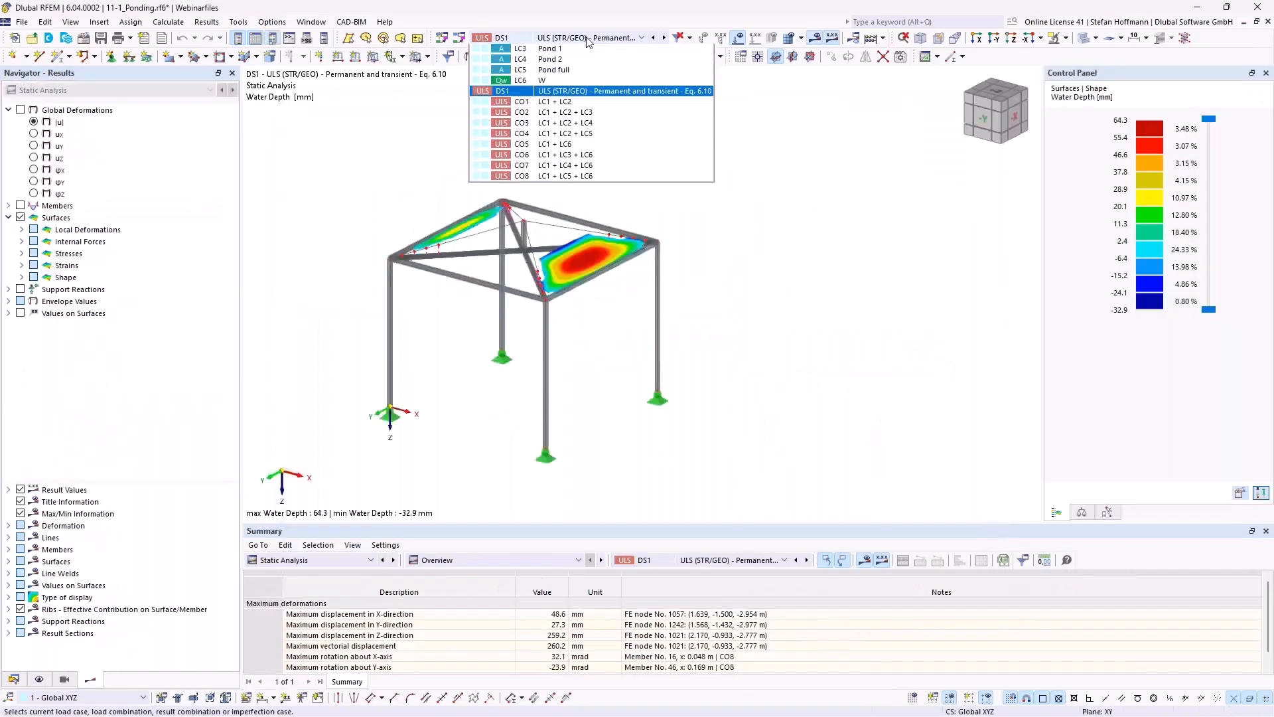
pyautogui.click(558, 112)
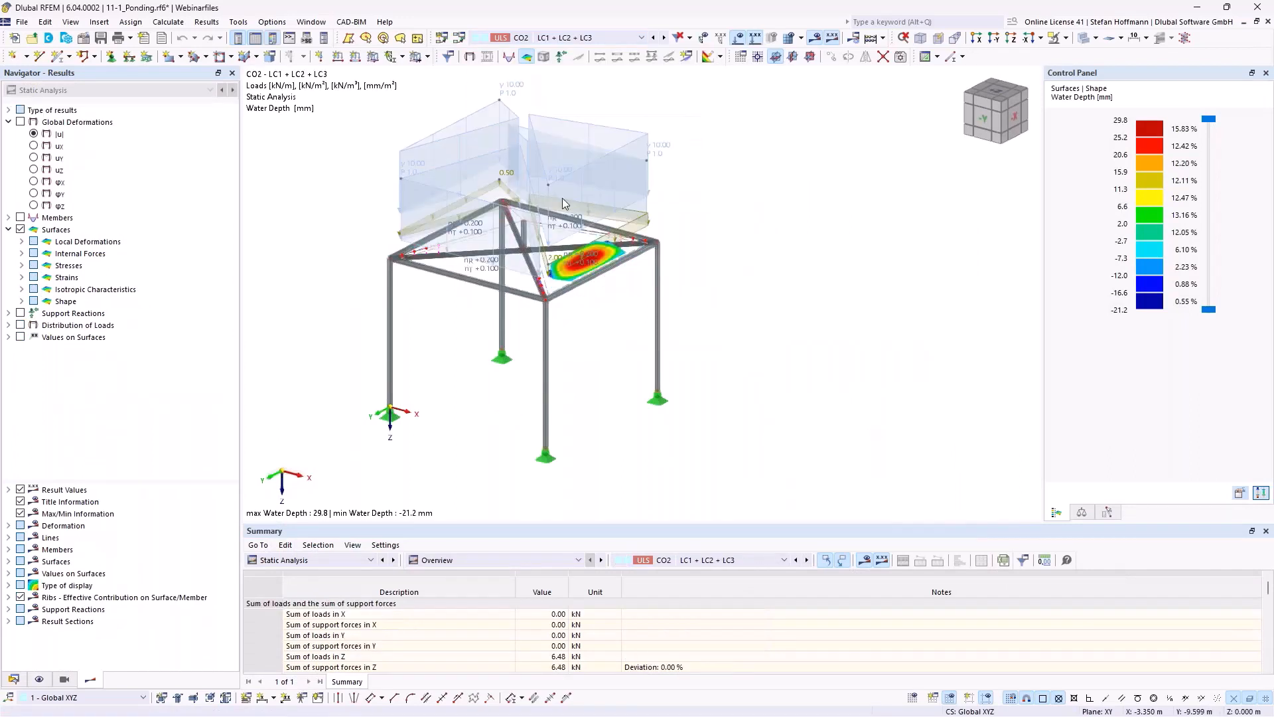
pyautogui.moveTo(563, 198); pyautogui.dragTo(635, 189, button='middle')
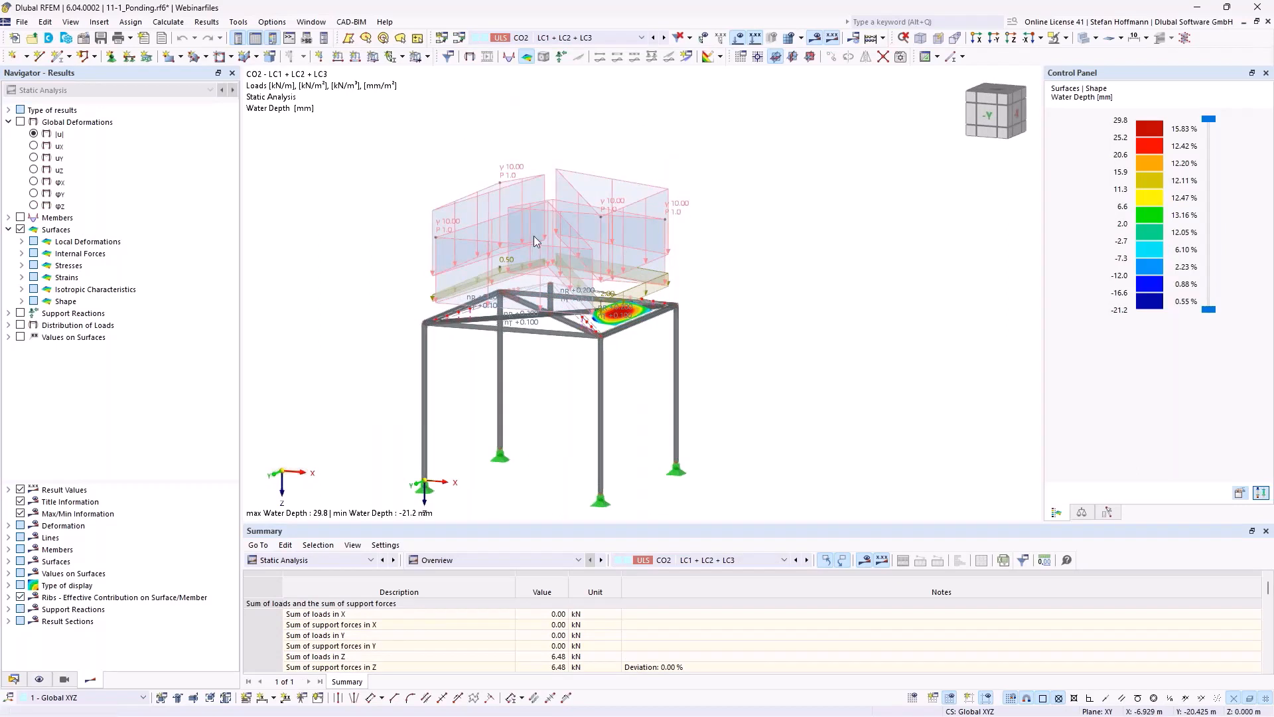
pyautogui.moveTo(564, 198)
pyautogui.keyDown('ctrl'); pyautogui.mouseDown(button='middle')
pyautogui.moveTo(570, 180)
pyautogui.moveTo(578, 193)
pyautogui.mouseUp(button='middle'); pyautogui.keyUp('ctrl')
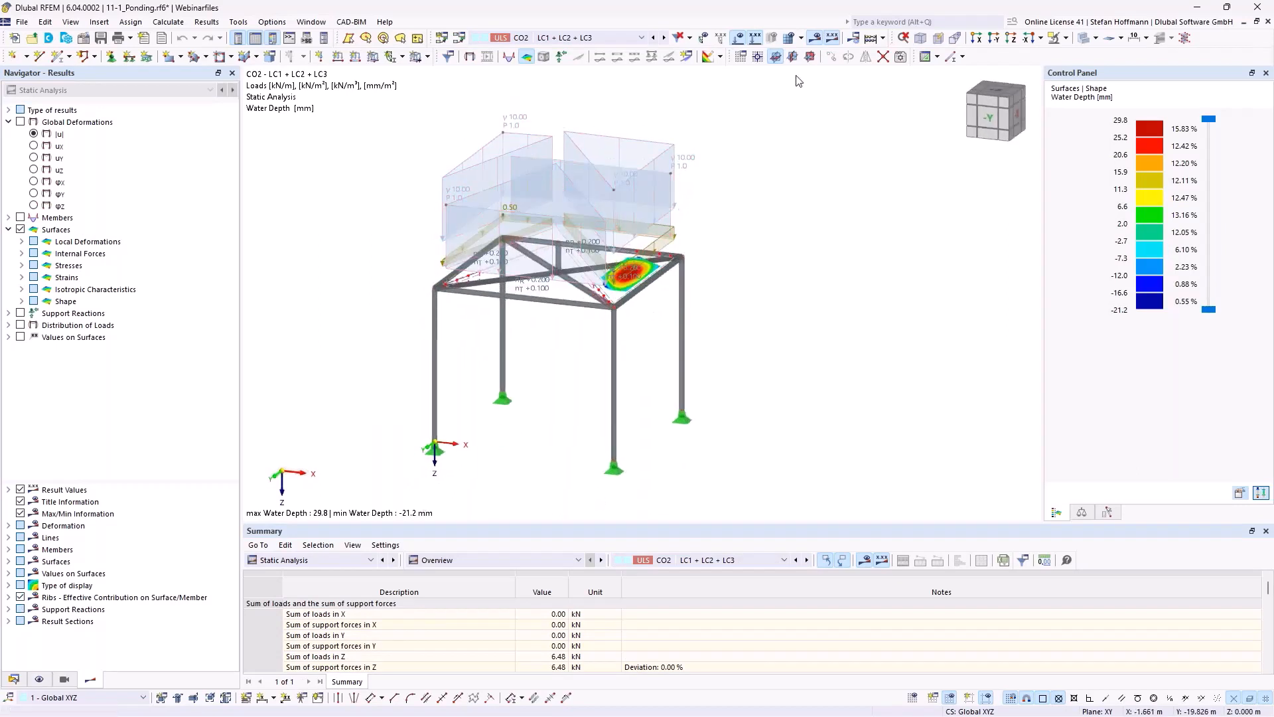
# - Hide the loads and display the model topology on the deformed shape
pyautogui.click(738, 37)
pyautogui.scroll(1, 541, 331)
pyautogui.scroll(1, 541, 332)
pyautogui.moveTo(541, 332); pyautogui.dragTo(557, 274, button='middle')
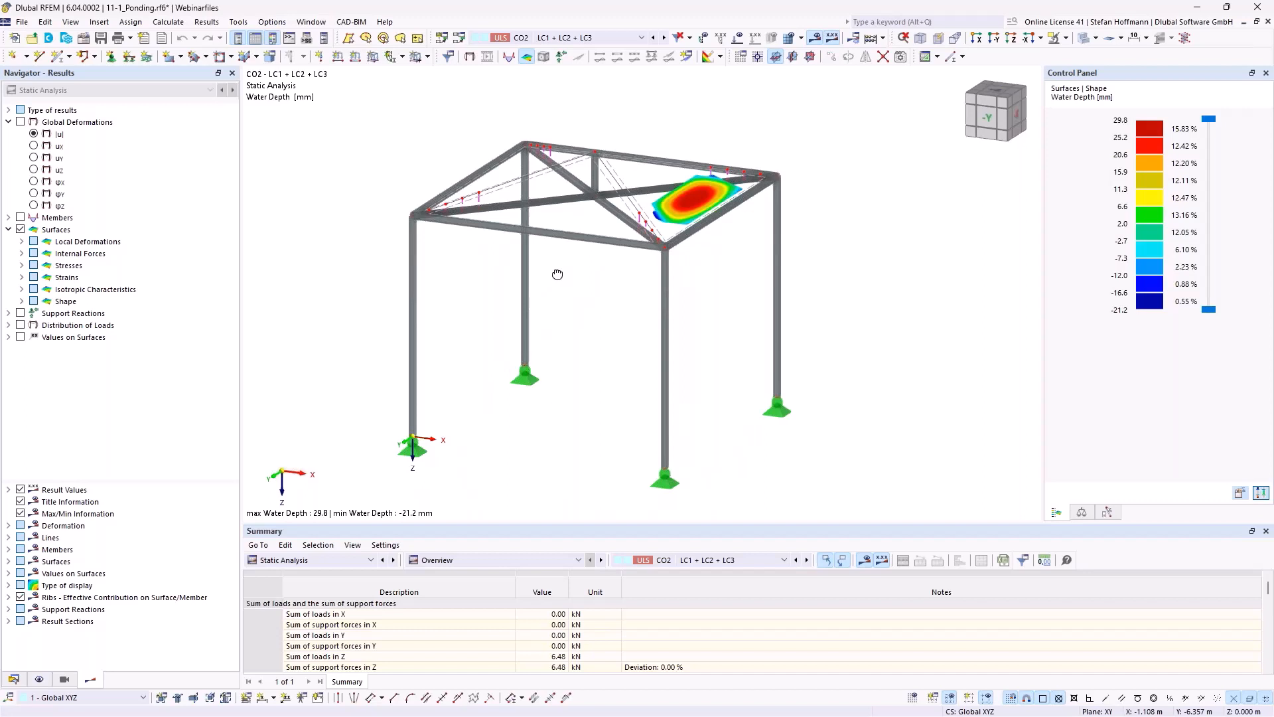
pyautogui.click(1121, 38)
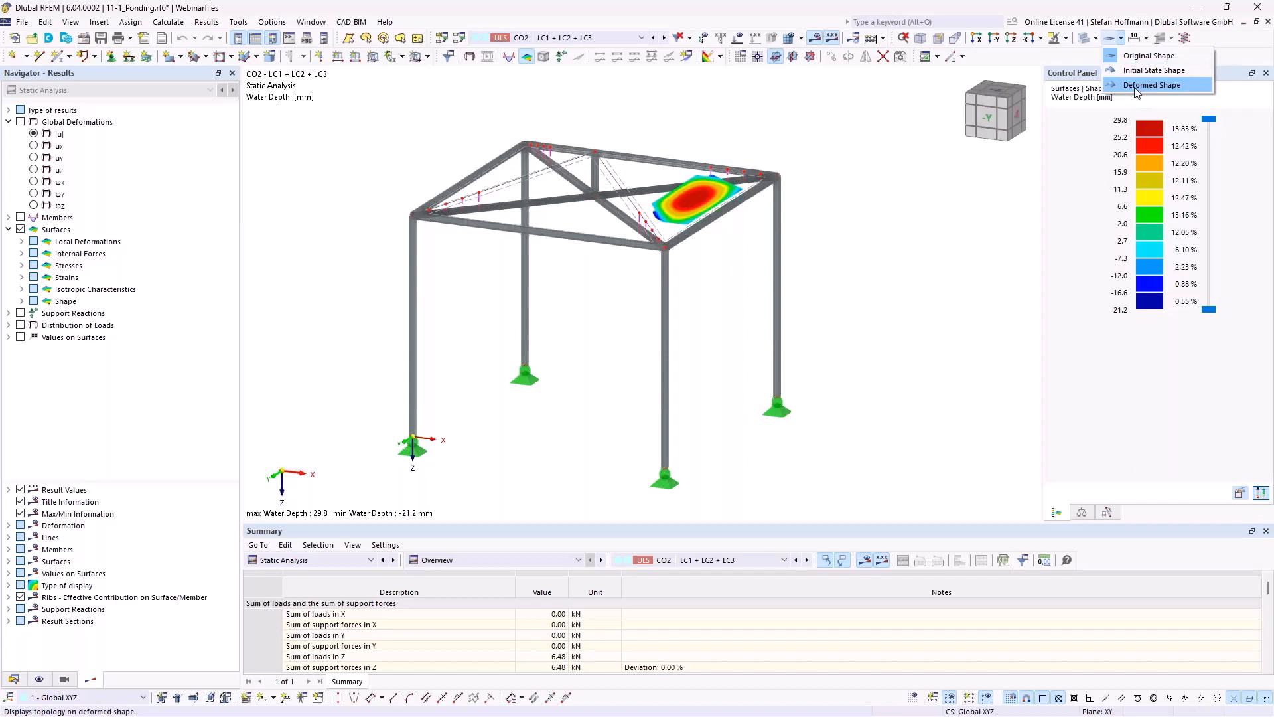
pyautogui.click(1136, 86)
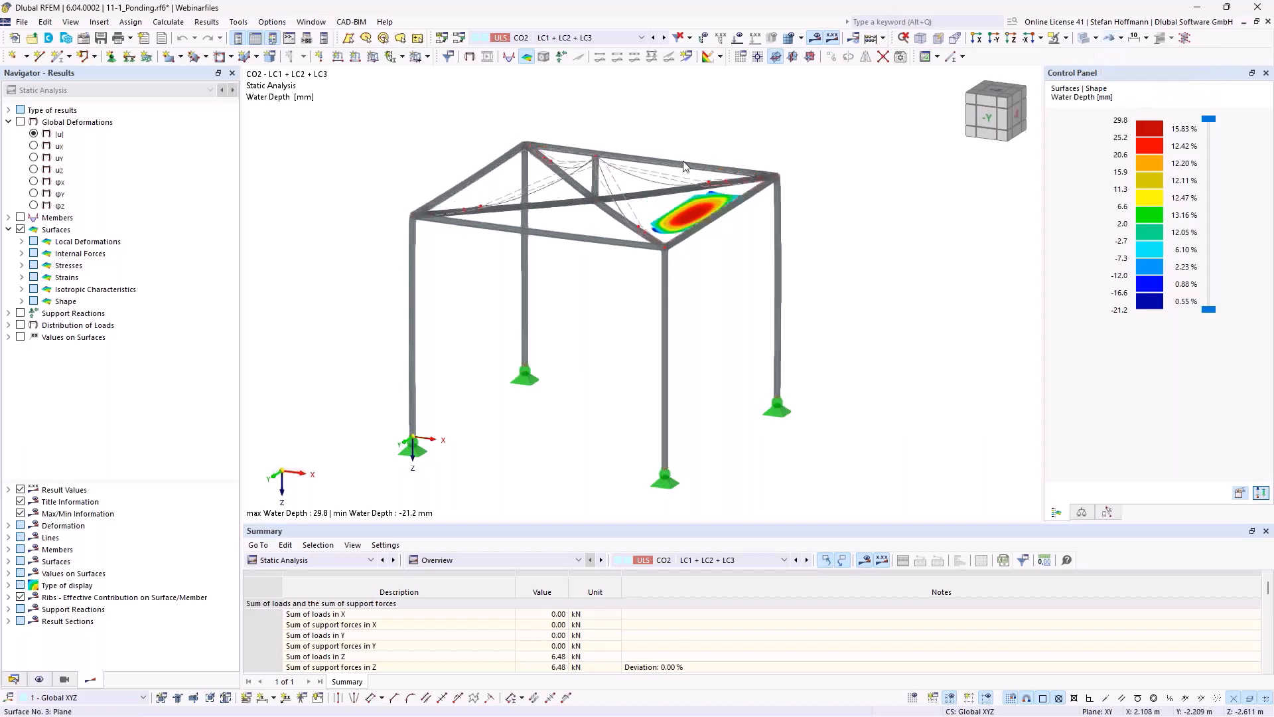
# - Switch to load combination CO1 and display the contour lines of the membrane surfaces
pyautogui.click(601, 38)
pyautogui.click(597, 124)
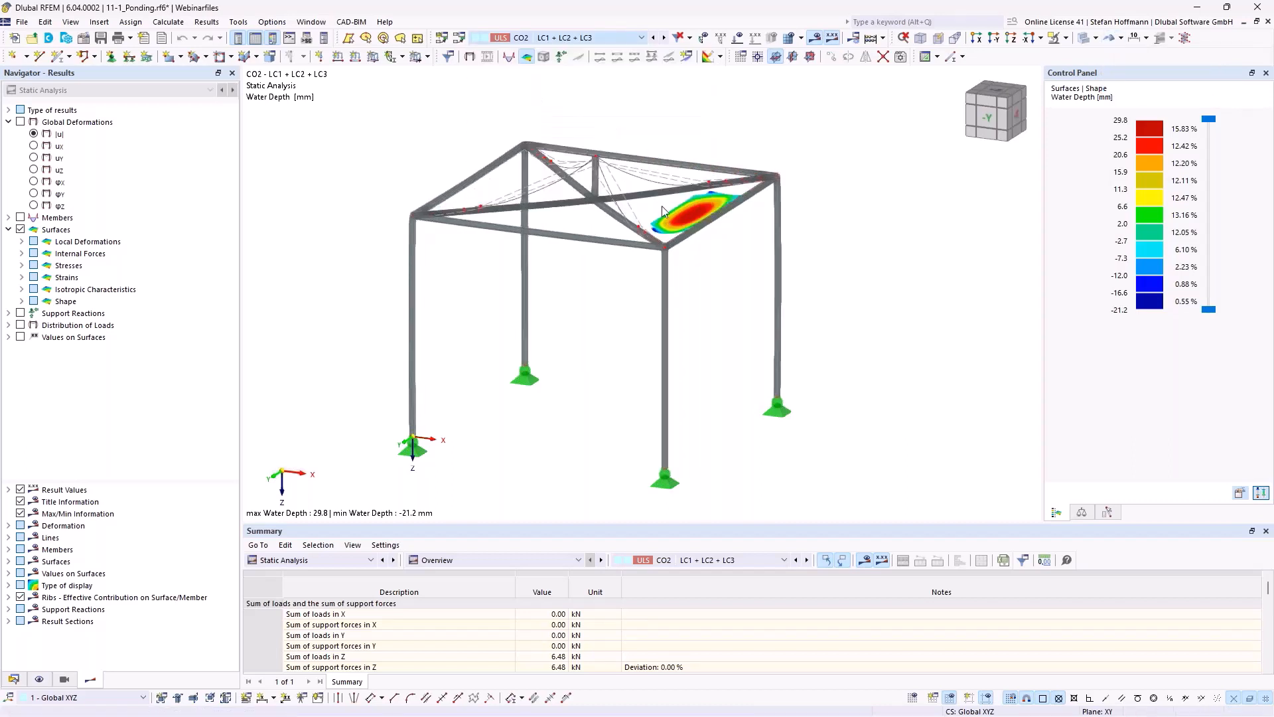
pyautogui.moveTo(611, 238); pyautogui.dragTo(578, 268, button='middle')
pyautogui.keyDown('ctrl'); pyautogui.moveTo(578, 268); pyautogui.dragTo(589, 218, button='middle'); pyautogui.keyUp('ctrl')
pyautogui.scroll(2, 566, 265)
pyautogui.scroll(1, 590, 218)
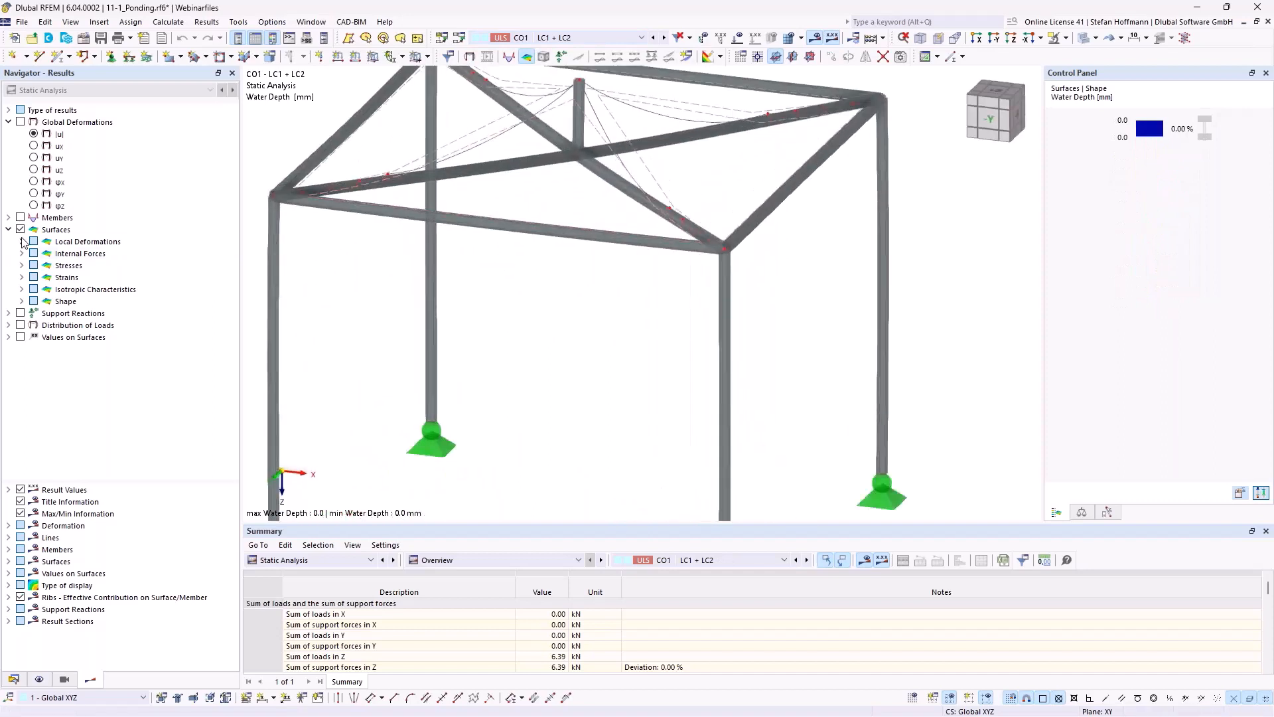
pyautogui.click(21, 302)
pyautogui.click(47, 313)
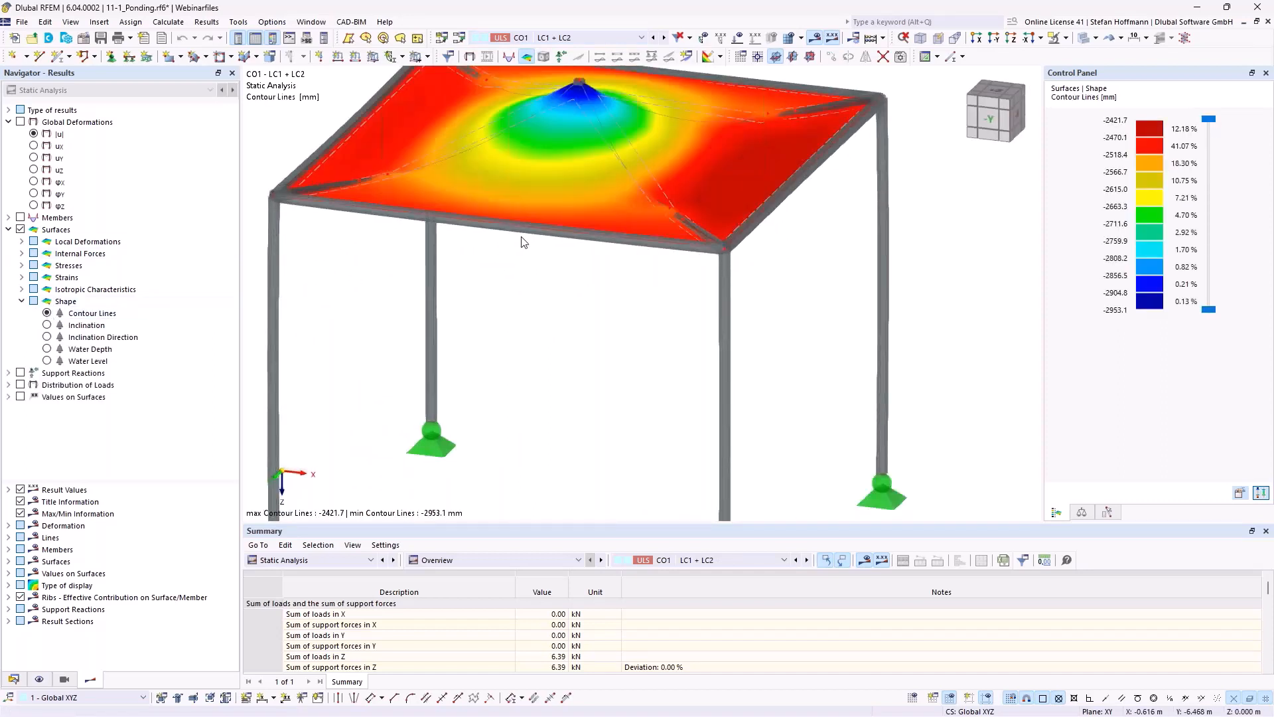
# - Examine the deformed membrane contour of CO1 from the side and from above for depressions near the roof edge
pyautogui.keyDown('ctrl'); pyautogui.moveTo(531, 287); pyautogui.dragTo(587, 122, button='middle'); pyautogui.keyUp('ctrl')
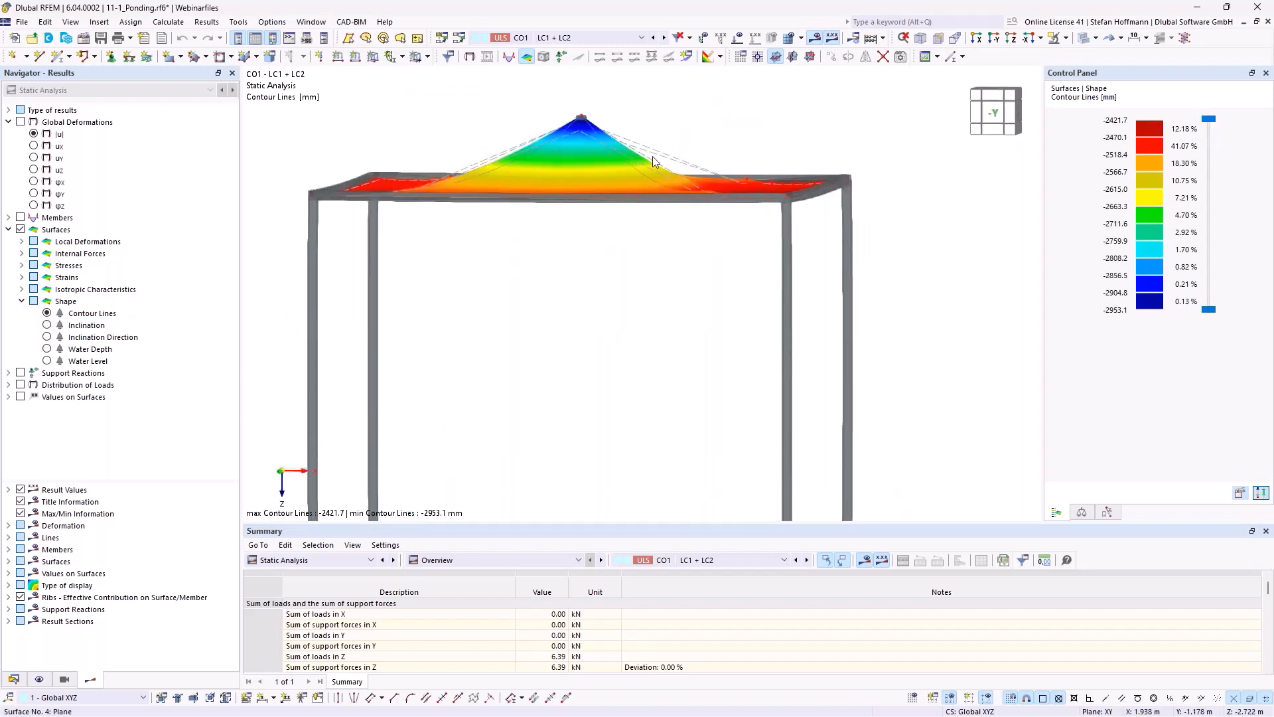
pyautogui.moveTo(652, 157)
pyautogui.keyDown('ctrl'); pyautogui.mouseDown(button='middle')
pyautogui.moveTo(644, 203)
pyautogui.moveTo(704, 316)
pyautogui.mouseUp(button='middle'); pyautogui.keyUp('ctrl')
pyautogui.click(738, 38)
pyautogui.click(737, 39)
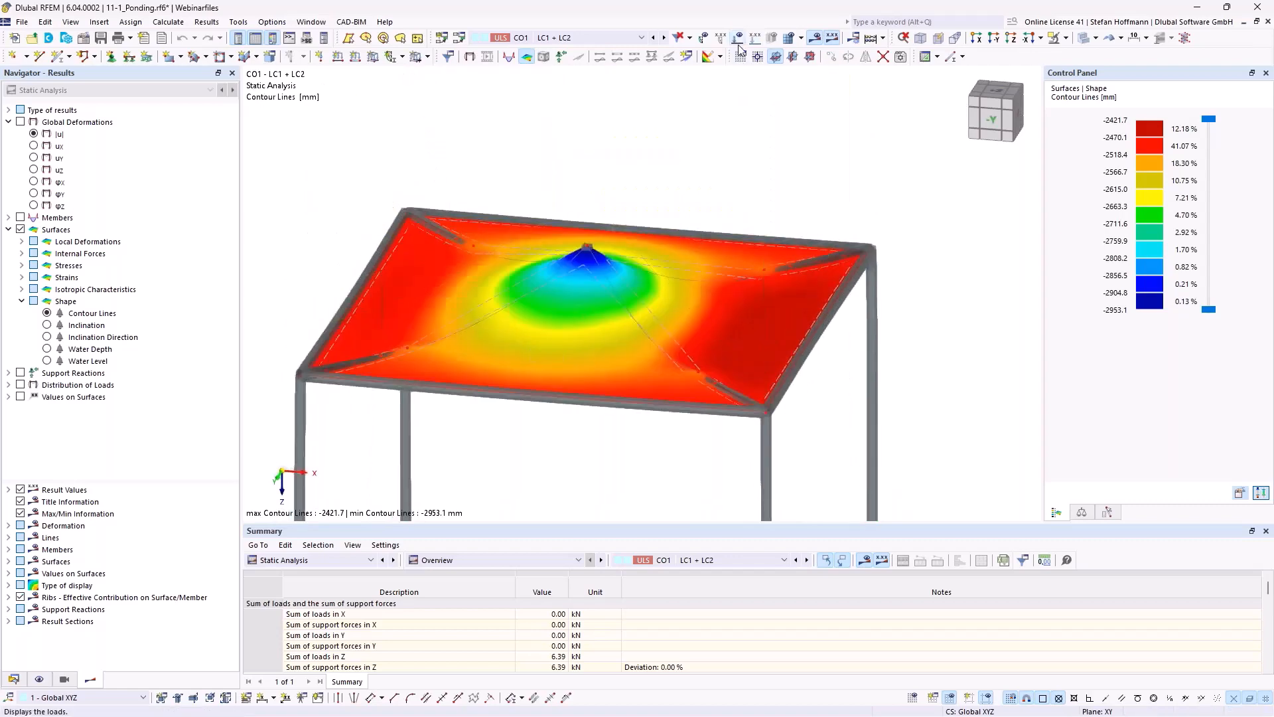
pyautogui.keyDown('ctrl'); pyautogui.moveTo(719, 375); pyautogui.dragTo(732, 310, button='middle'); pyautogui.keyUp('ctrl')
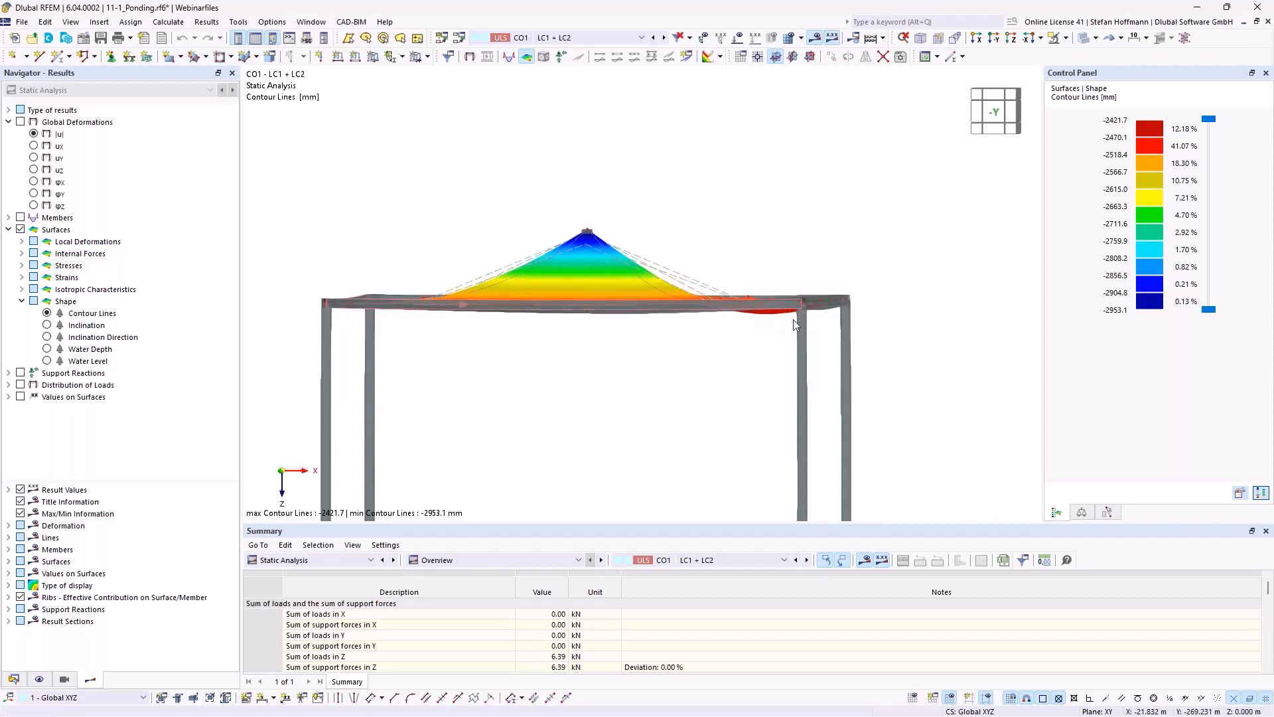
pyautogui.keyDown('ctrl'); pyautogui.moveTo(768, 328); pyautogui.dragTo(739, 289, button='middle'); pyautogui.keyUp('ctrl')
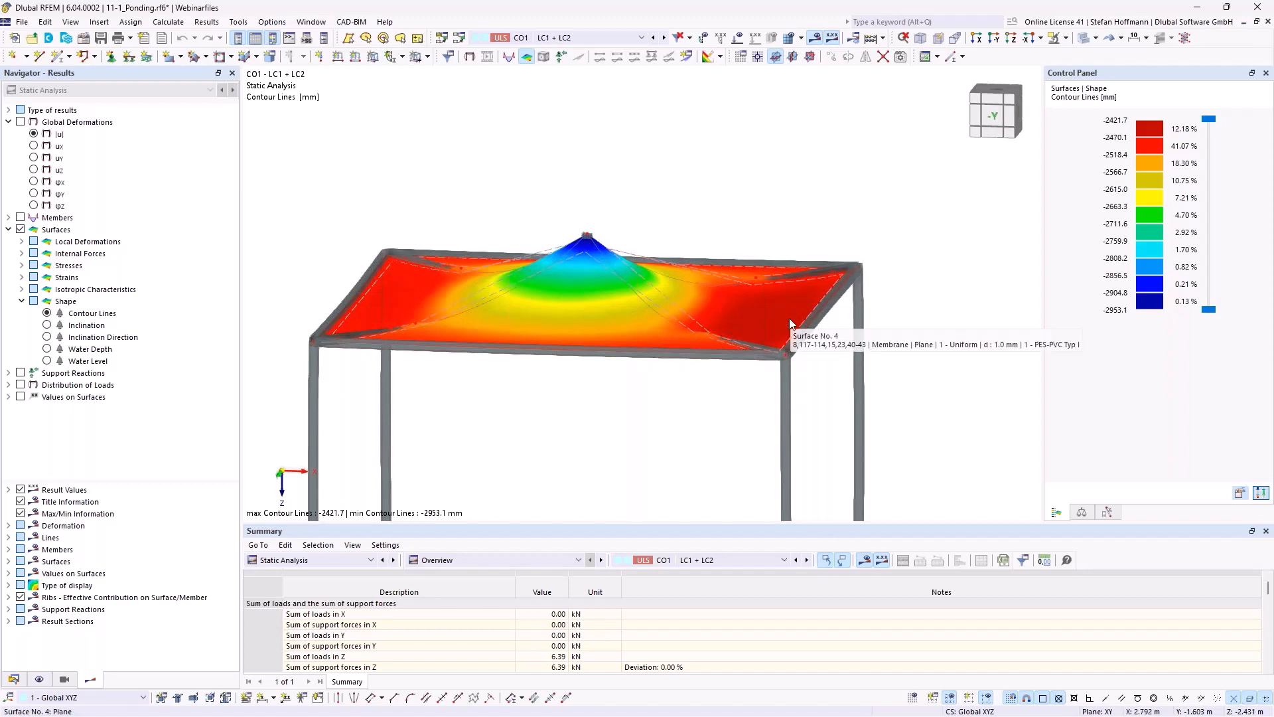
# - Switch to load combination CO2 and display the water depth, followed by the water level, viewing the pond from the side
pyautogui.keyDown('ctrl'); pyautogui.moveTo(622, 320); pyautogui.dragTo(628, 282, button='middle'); pyautogui.keyUp('ctrl')
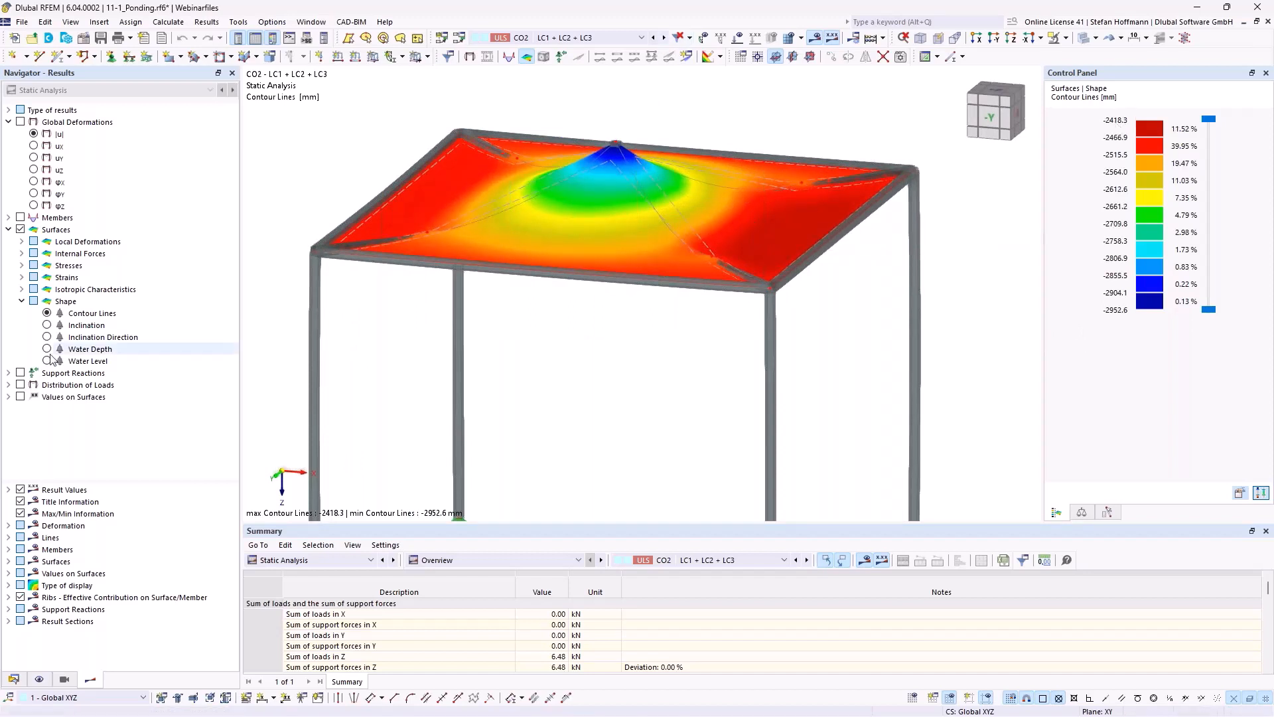
pyautogui.click(72, 349)
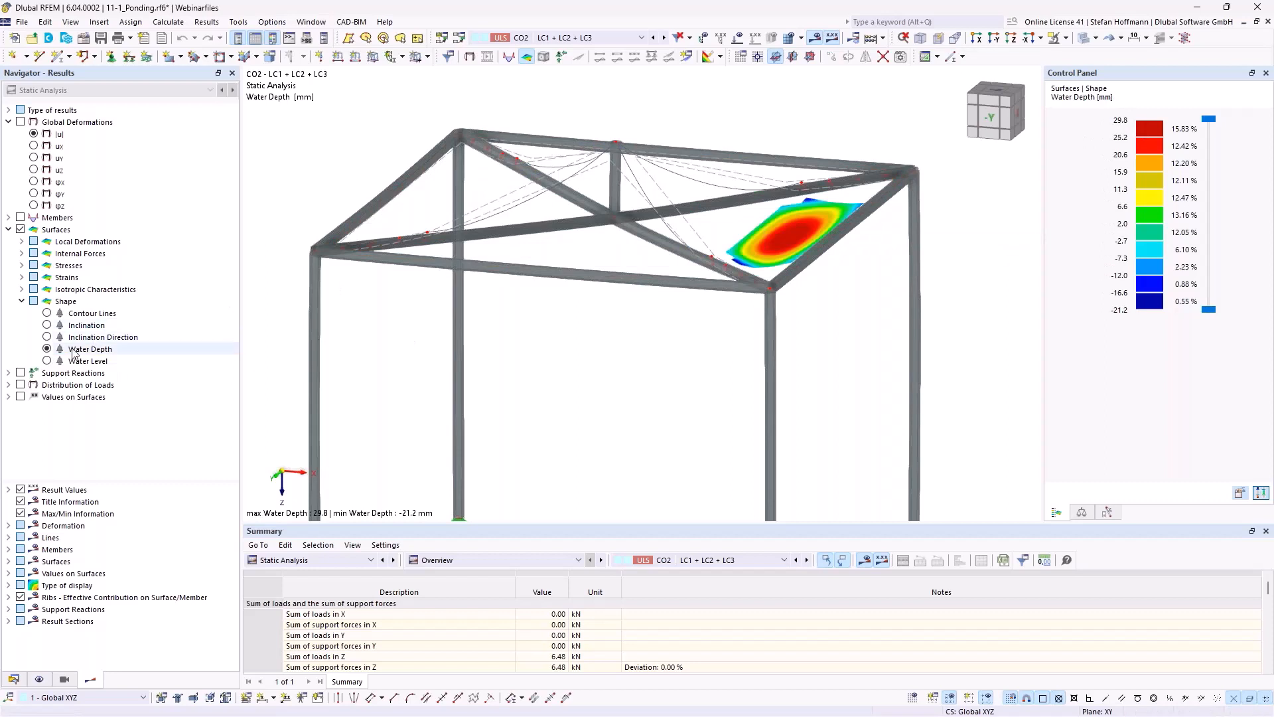
pyautogui.click(47, 361)
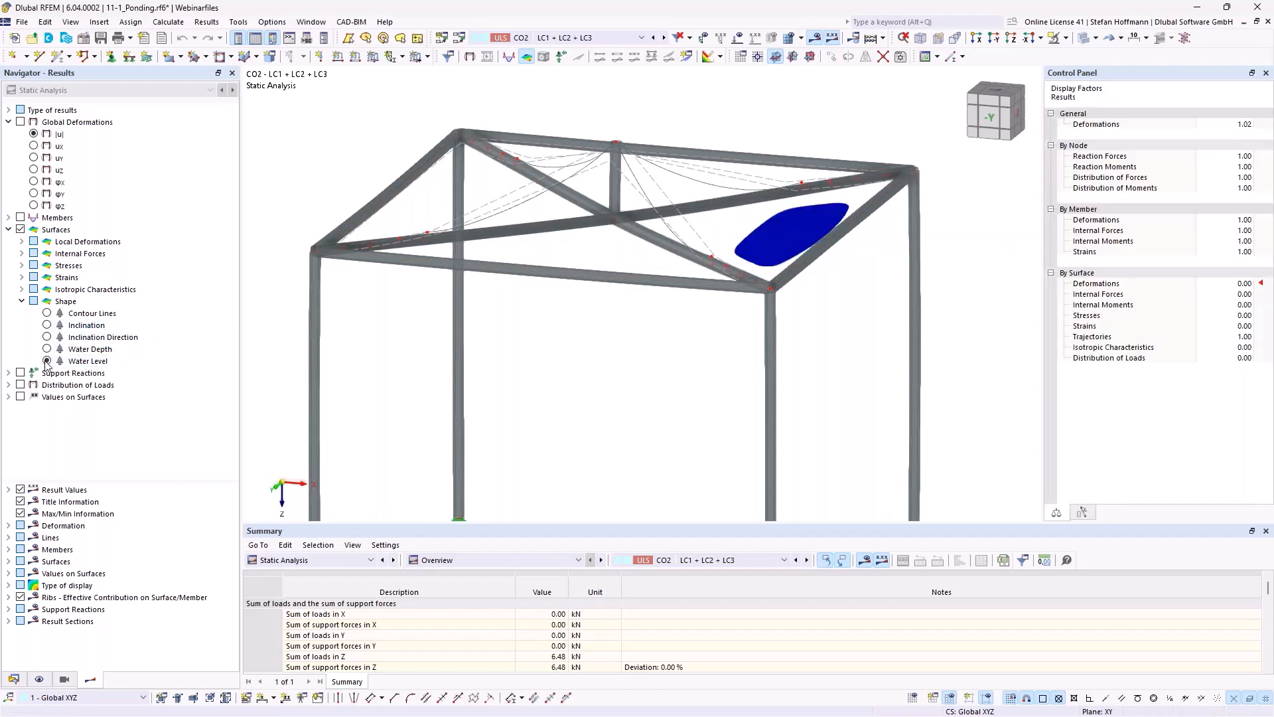
pyautogui.keyDown('ctrl'); pyautogui.moveTo(567, 328); pyautogui.dragTo(606, 281, button='middle'); pyautogui.keyUp('ctrl')
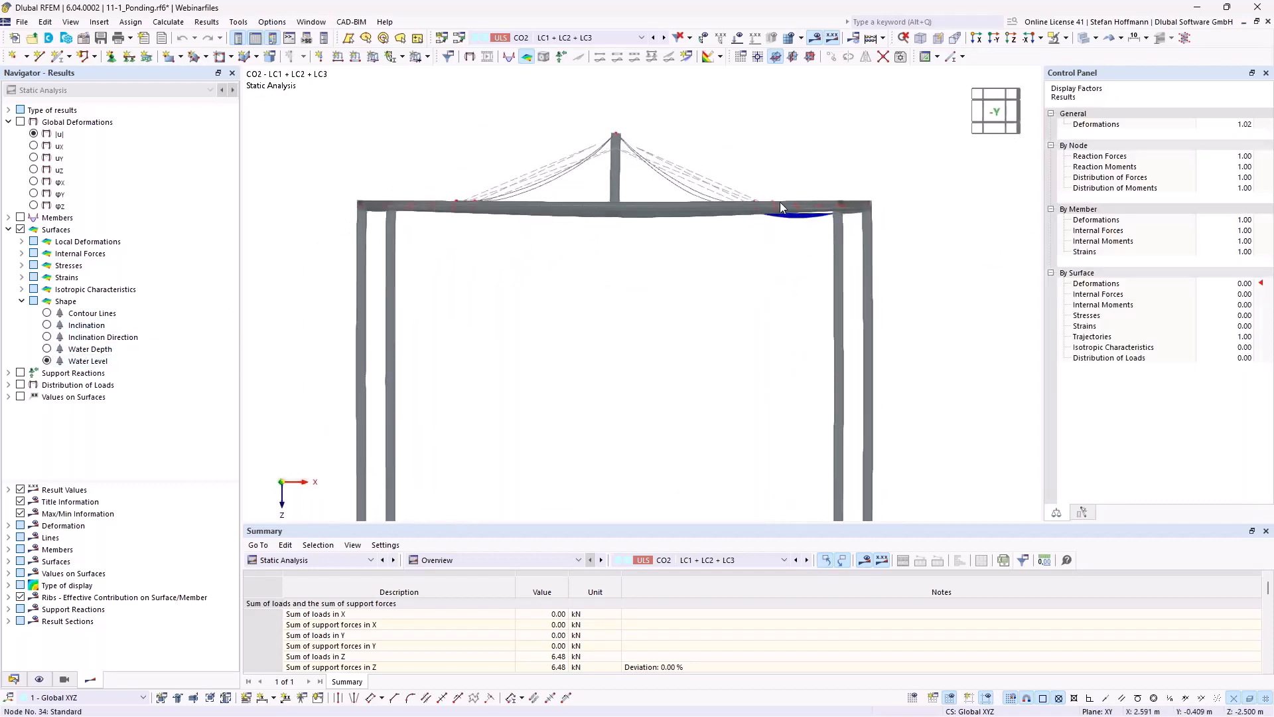
# - Examine the CO2 water level in the side view and check the sum of loads in Z in the results summary
pyautogui.scroll(5, 784, 203)
pyautogui.scroll(-5, 787, 178)
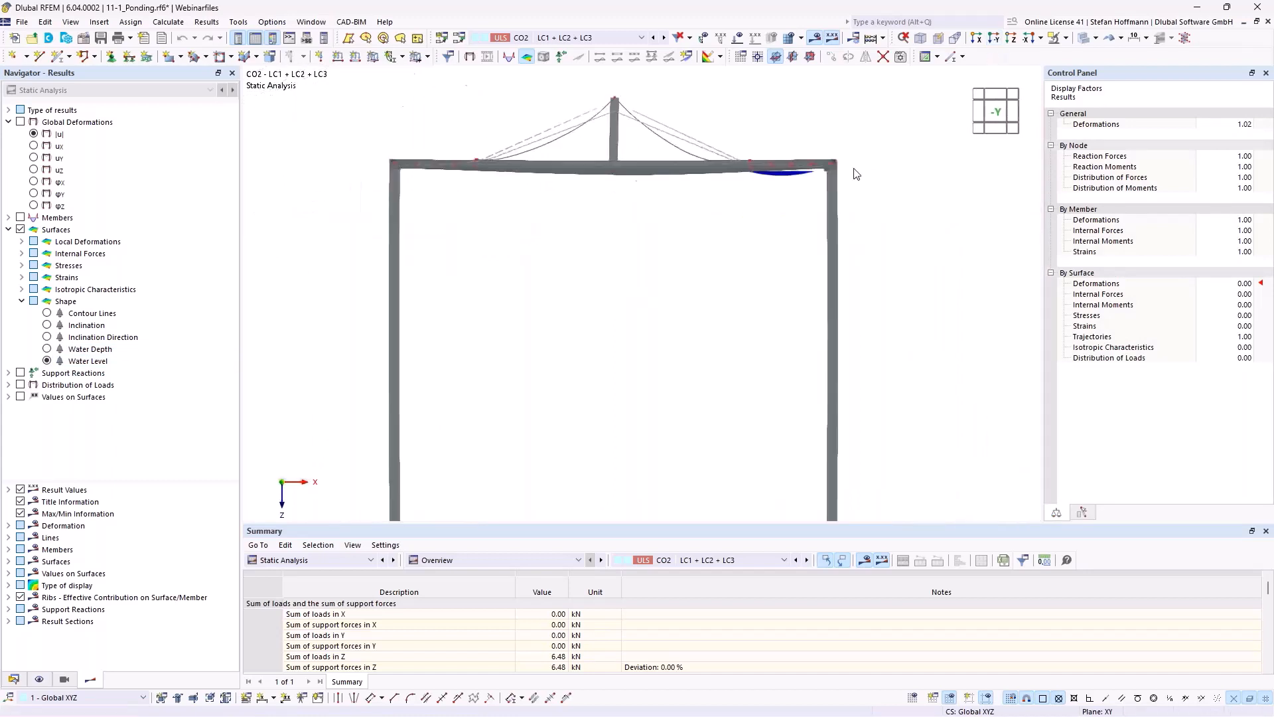
pyautogui.scroll(5, 787, 178)
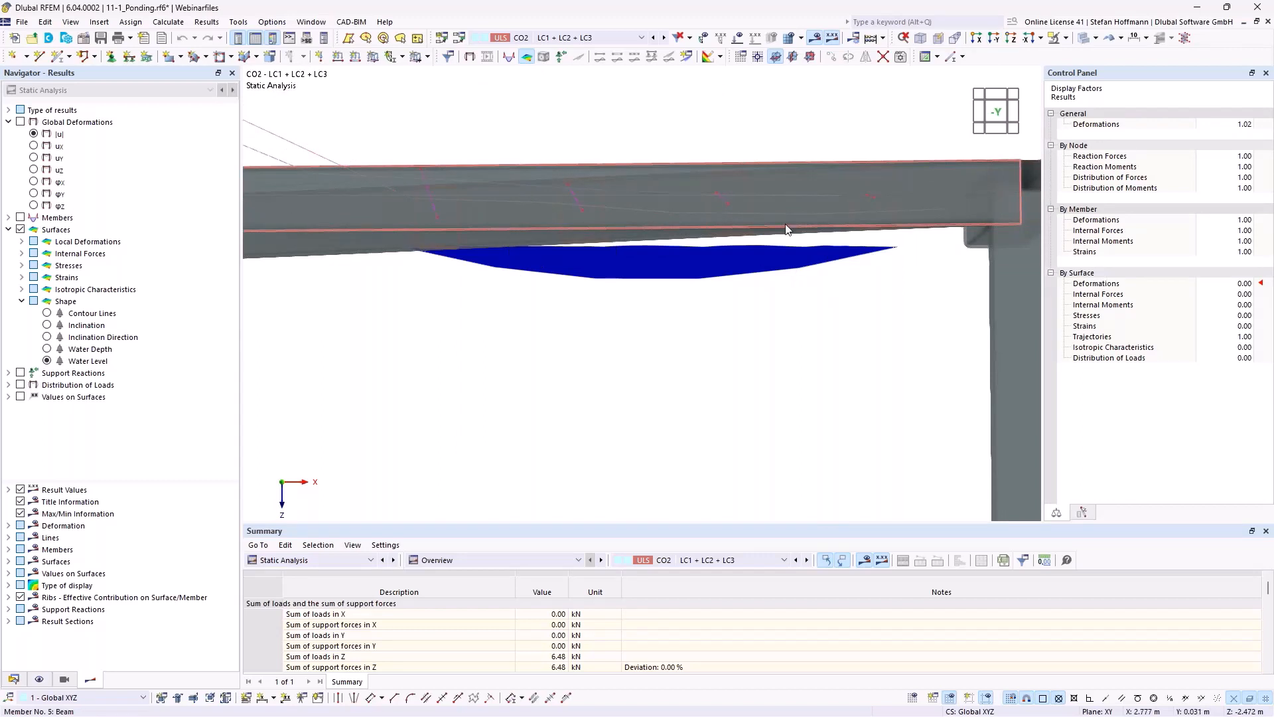
pyautogui.scroll(-5, 785, 240)
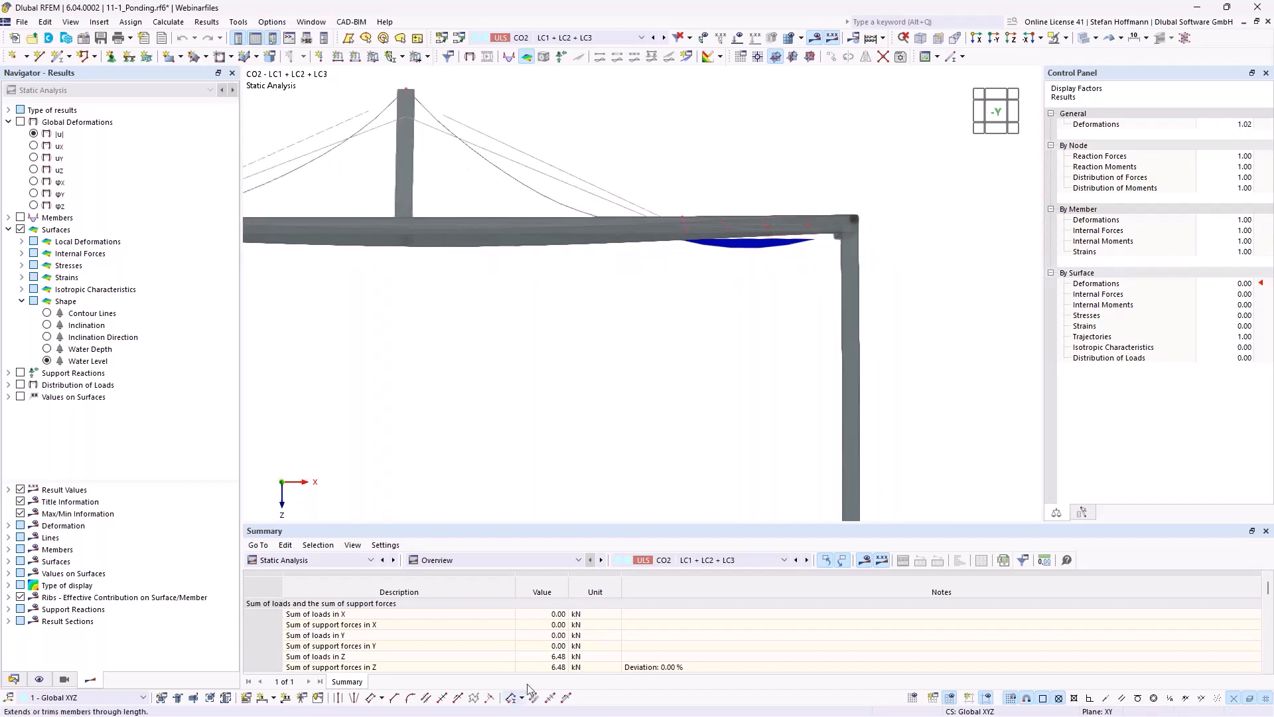
pyautogui.click(546, 657)
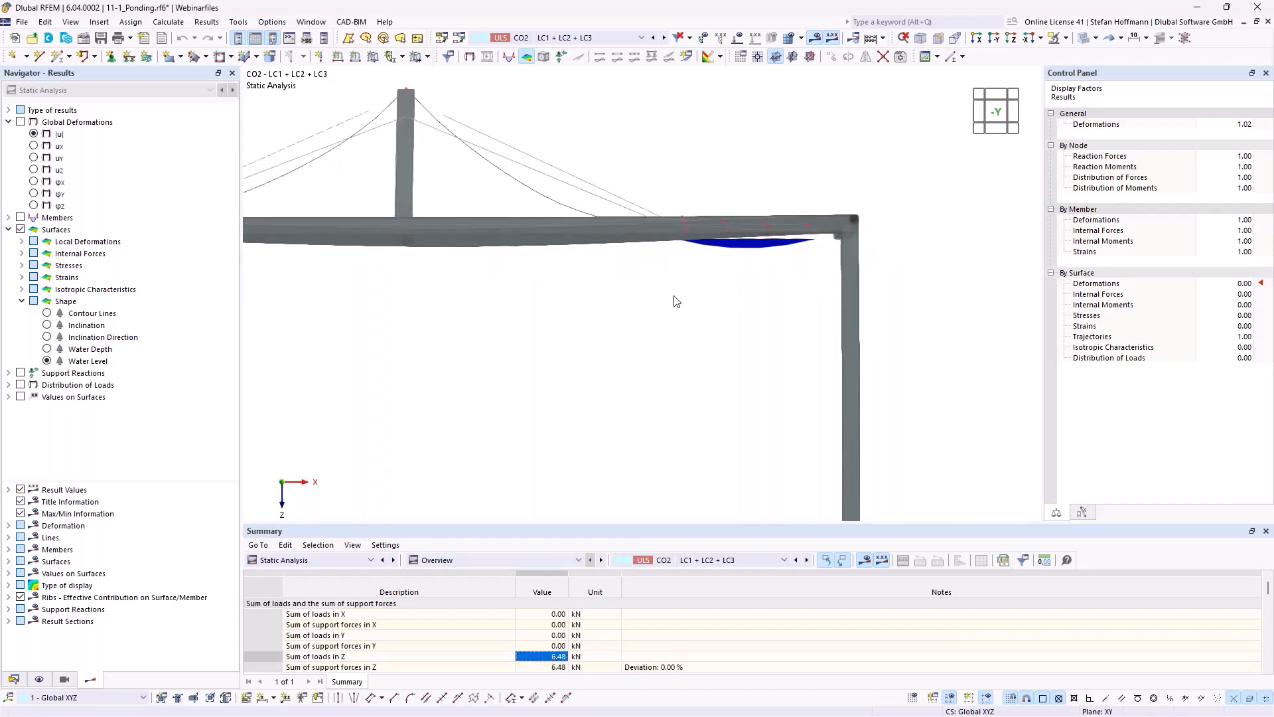
# - Display the local pz distribution of the RWIND and ponding load for CO2 on the membrane
pyautogui.keyDown('ctrl'); pyautogui.moveTo(659, 315); pyautogui.dragTo(641, 385, button='middle'); pyautogui.keyUp('ctrl')
pyautogui.click(8, 385)
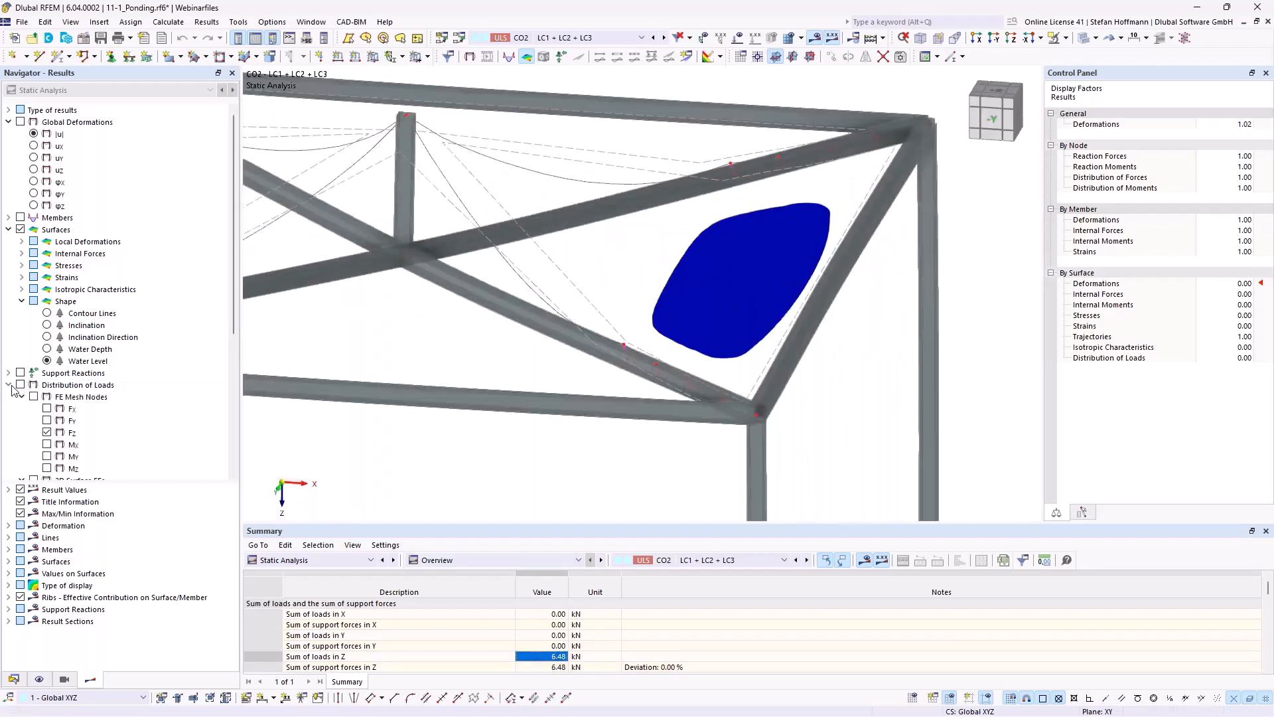
pyautogui.scroll(-3, 83, 292)
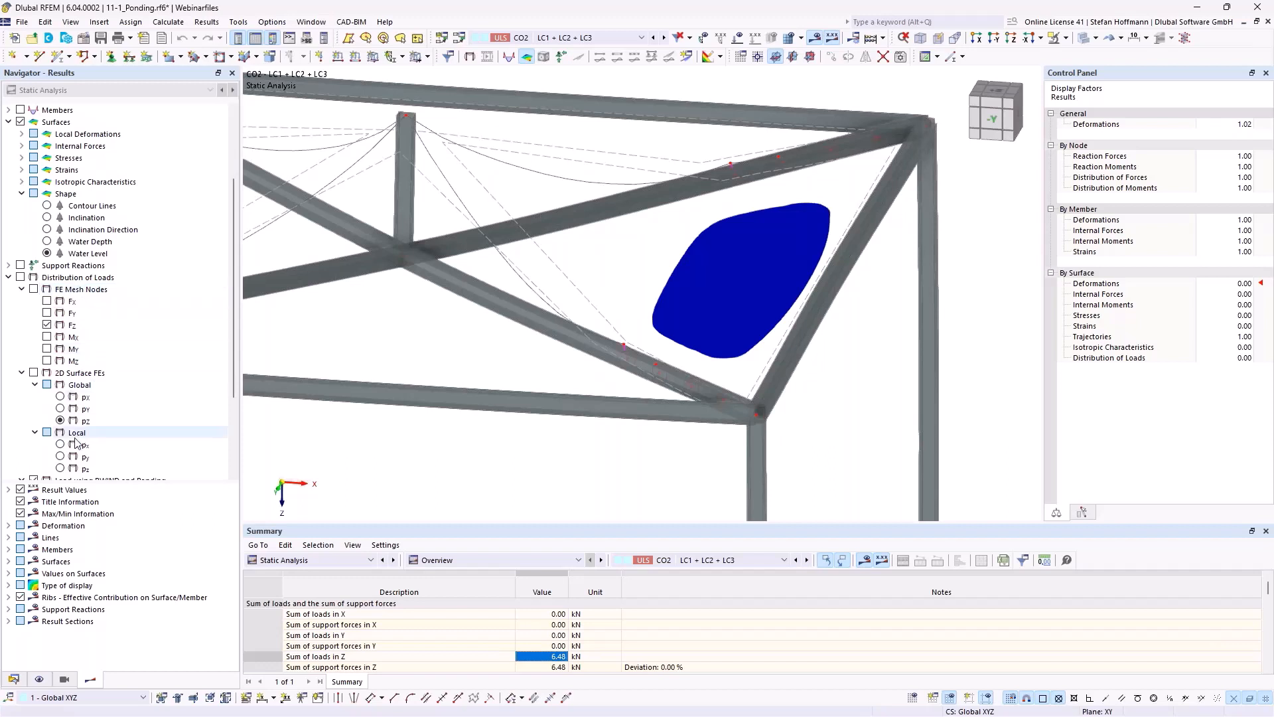
pyautogui.scroll(-3, 126, 372)
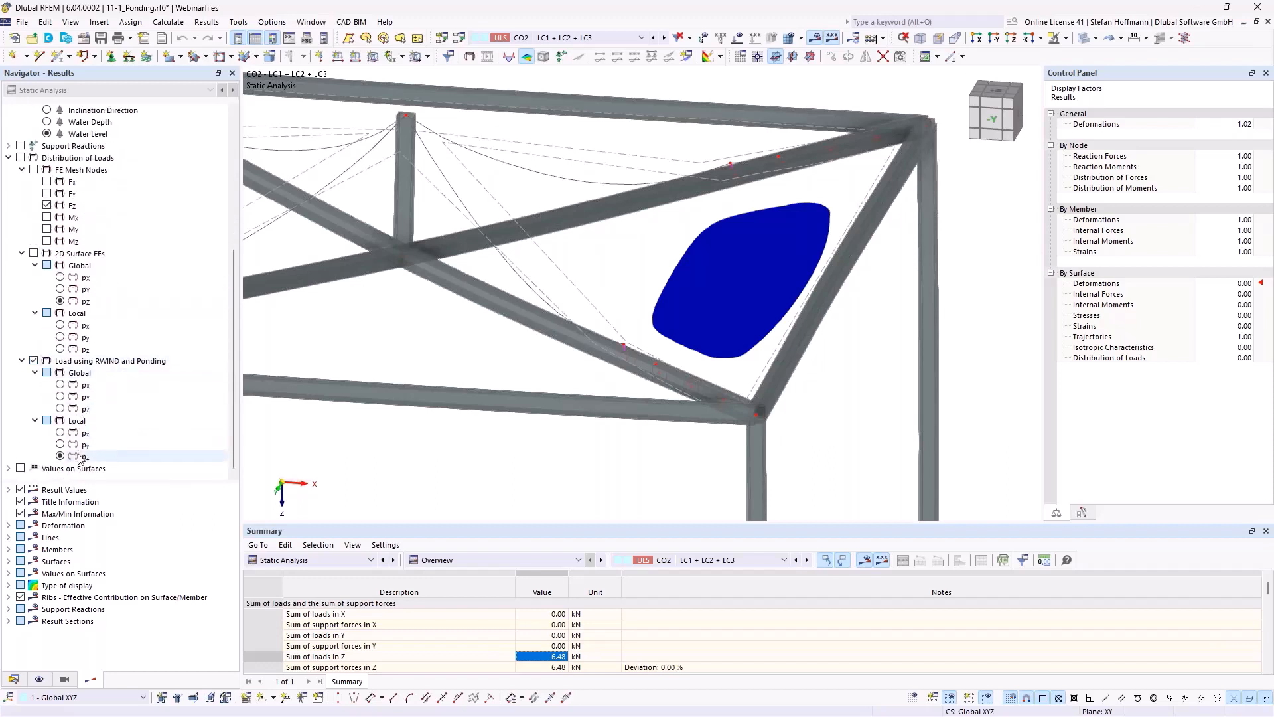
pyautogui.click(61, 456)
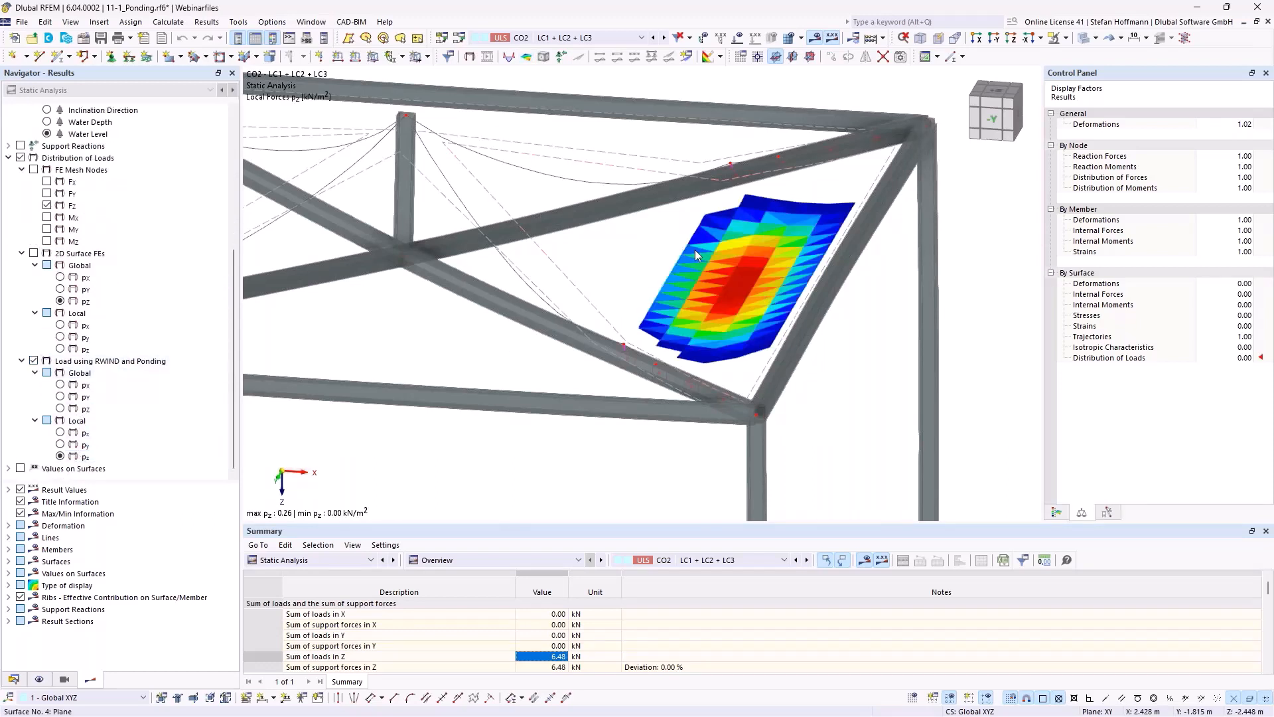
pyautogui.scroll(-4, 695, 249)
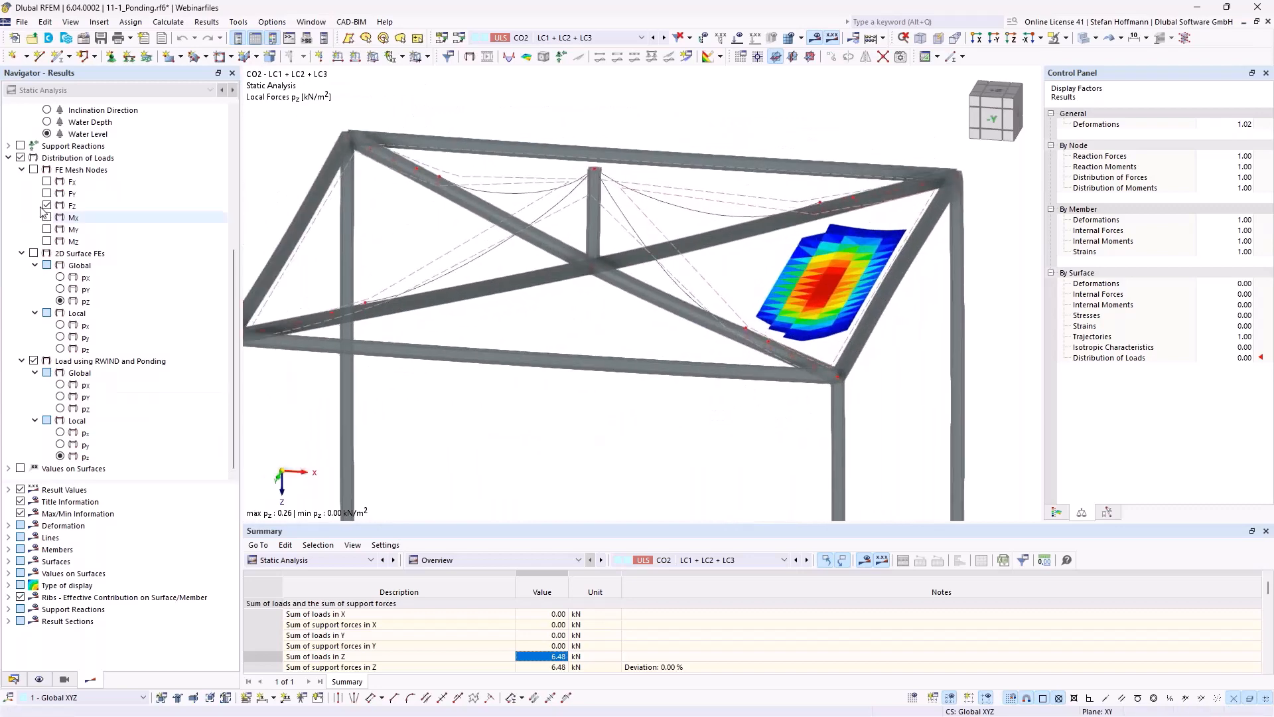
# - Hide the load distribution and display the water depth on the membrane for load combination CO4
pyautogui.click(21, 157)
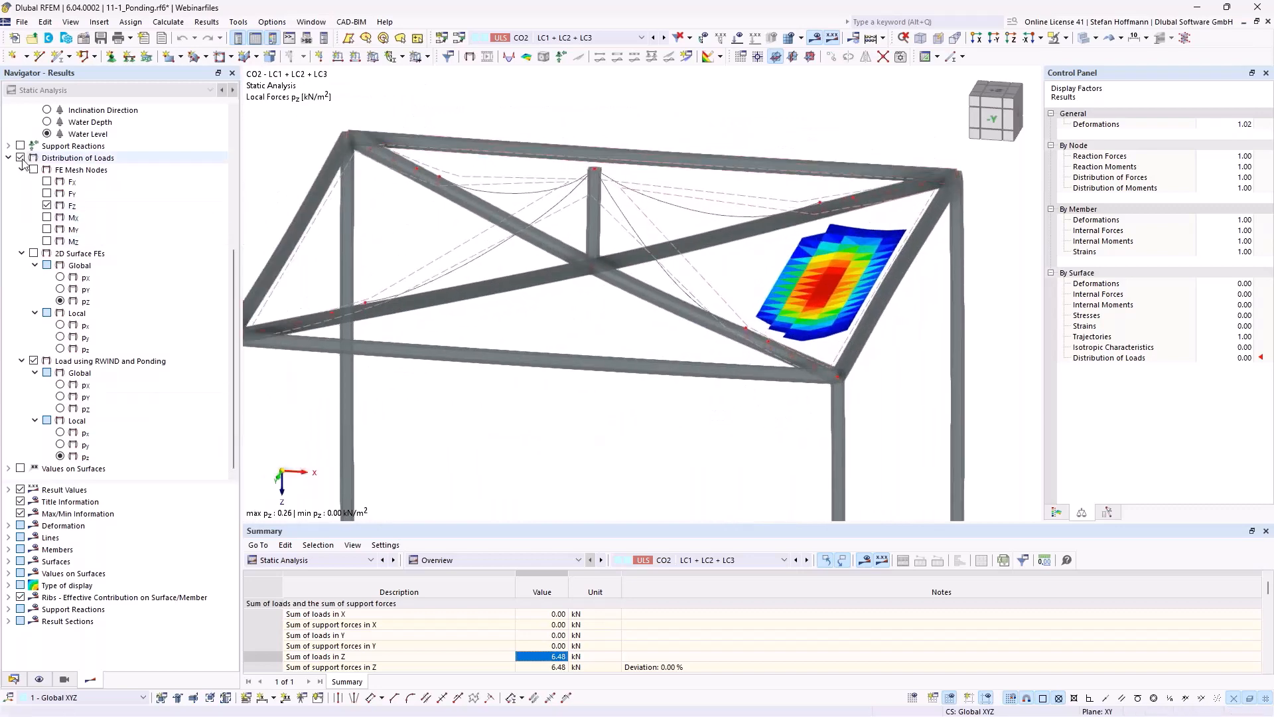
pyautogui.scroll(5, 80, 266)
pyautogui.click(47, 301)
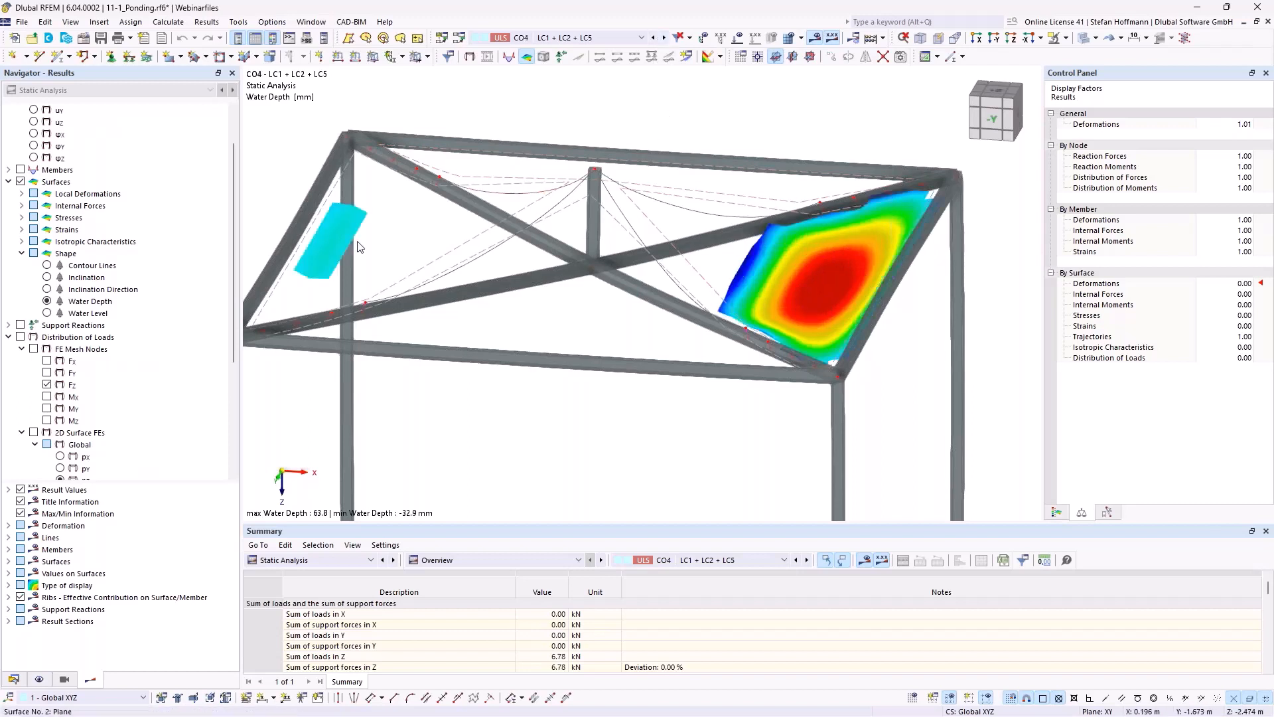
pyautogui.keyDown('ctrl'); pyautogui.moveTo(776, 349); pyautogui.dragTo(786, 296, button='middle'); pyautogui.keyUp('ctrl')
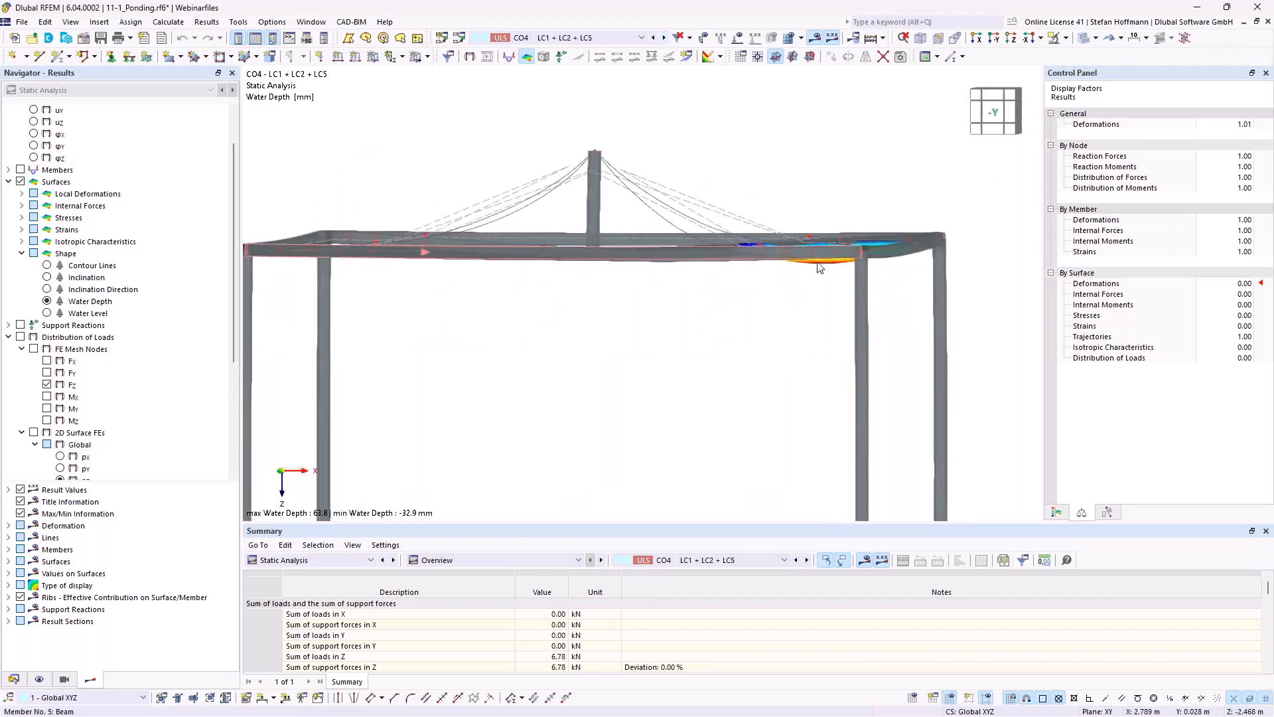
# - Display the water level for CO4 and inspect the pond at the roof edge from the side and at an angle
pyautogui.click(87, 312)
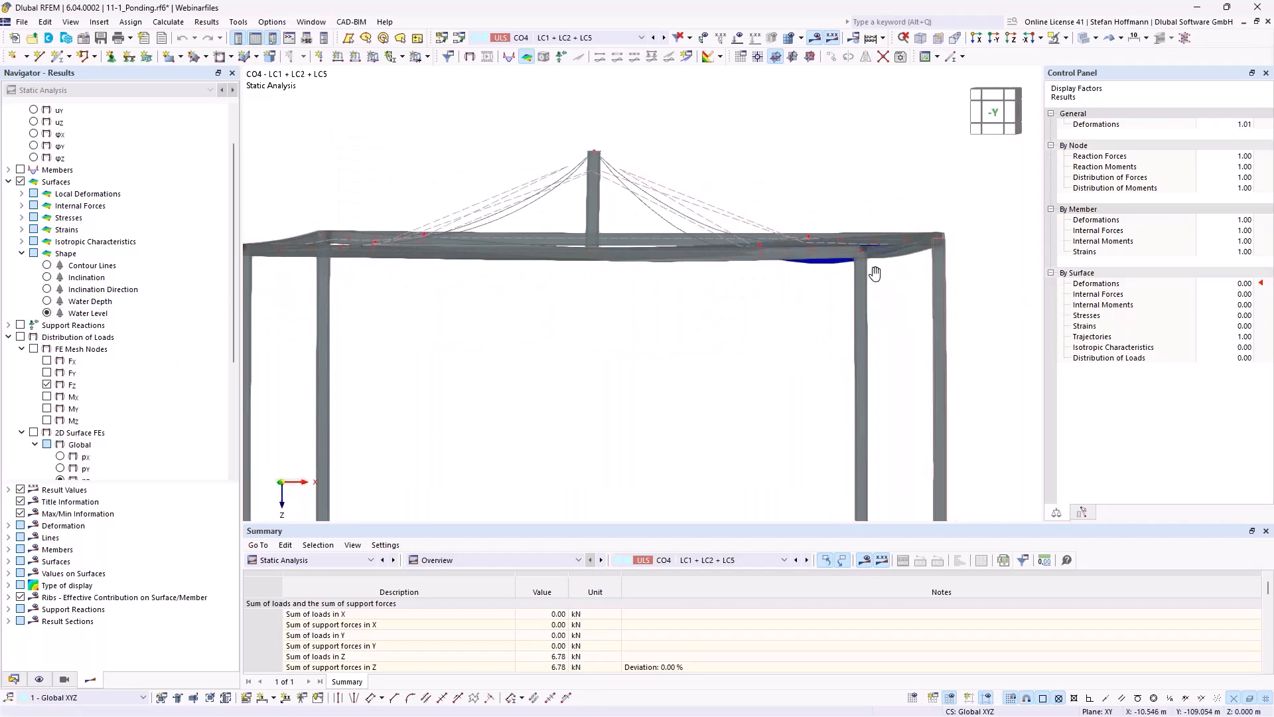
pyautogui.moveTo(874, 276); pyautogui.dragTo(713, 283, button='middle')
pyautogui.scroll(4, 765, 253)
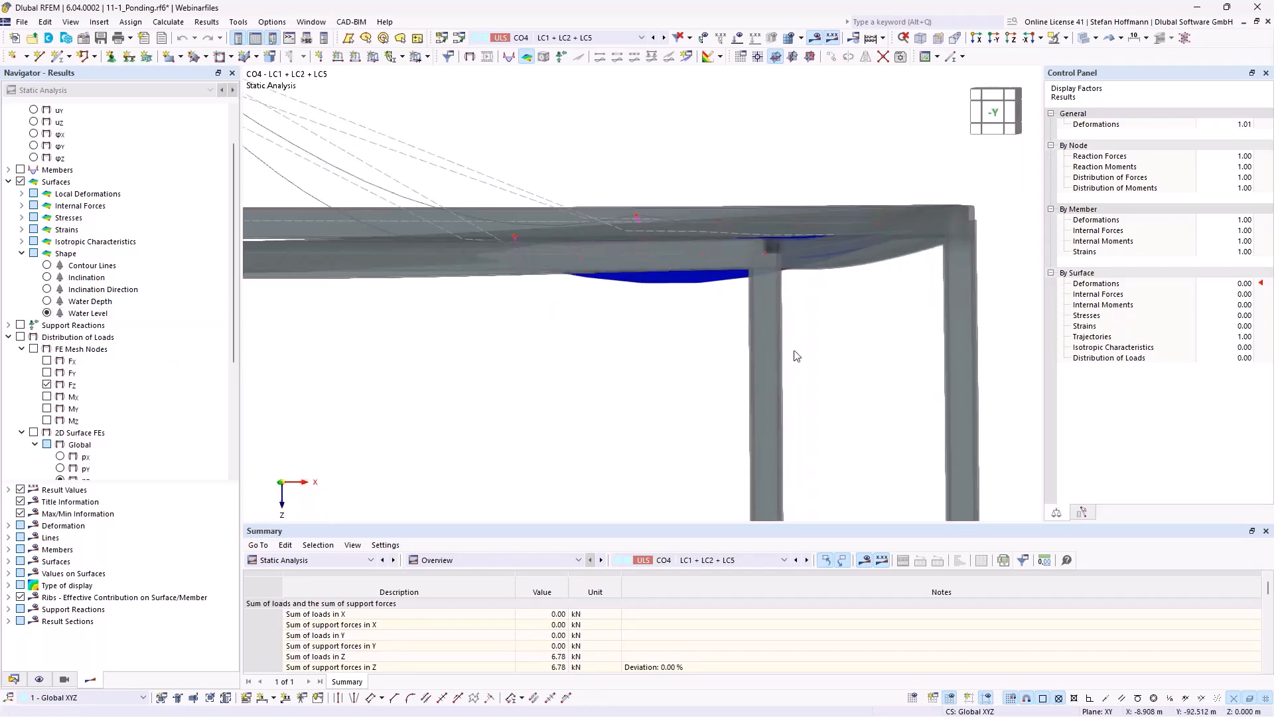
pyautogui.moveTo(791, 266)
pyautogui.keyDown('ctrl'); pyautogui.mouseDown(button='middle')
pyautogui.moveTo(796, 286)
pyautogui.moveTo(816, 263)
pyautogui.mouseUp(button='middle'); pyautogui.keyUp('ctrl')
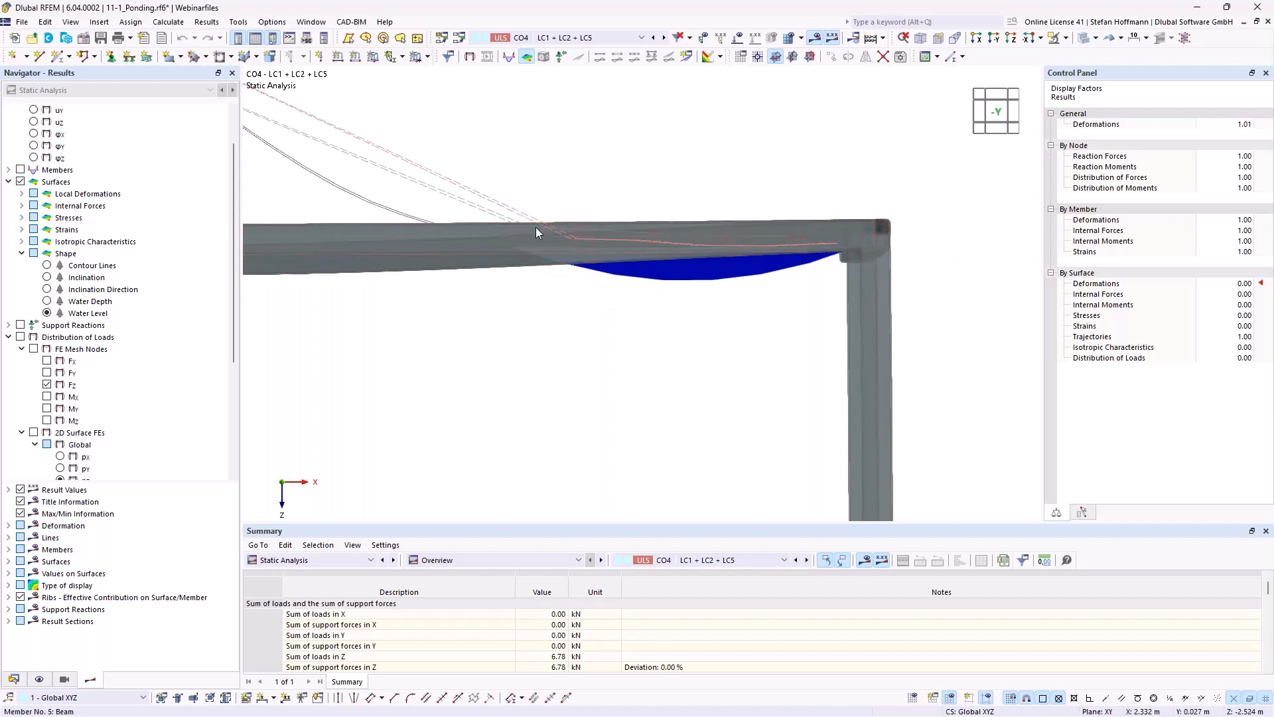
pyautogui.keyDown('ctrl'); pyautogui.moveTo(530, 228); pyautogui.dragTo(881, 317, button='middle'); pyautogui.keyUp('ctrl')
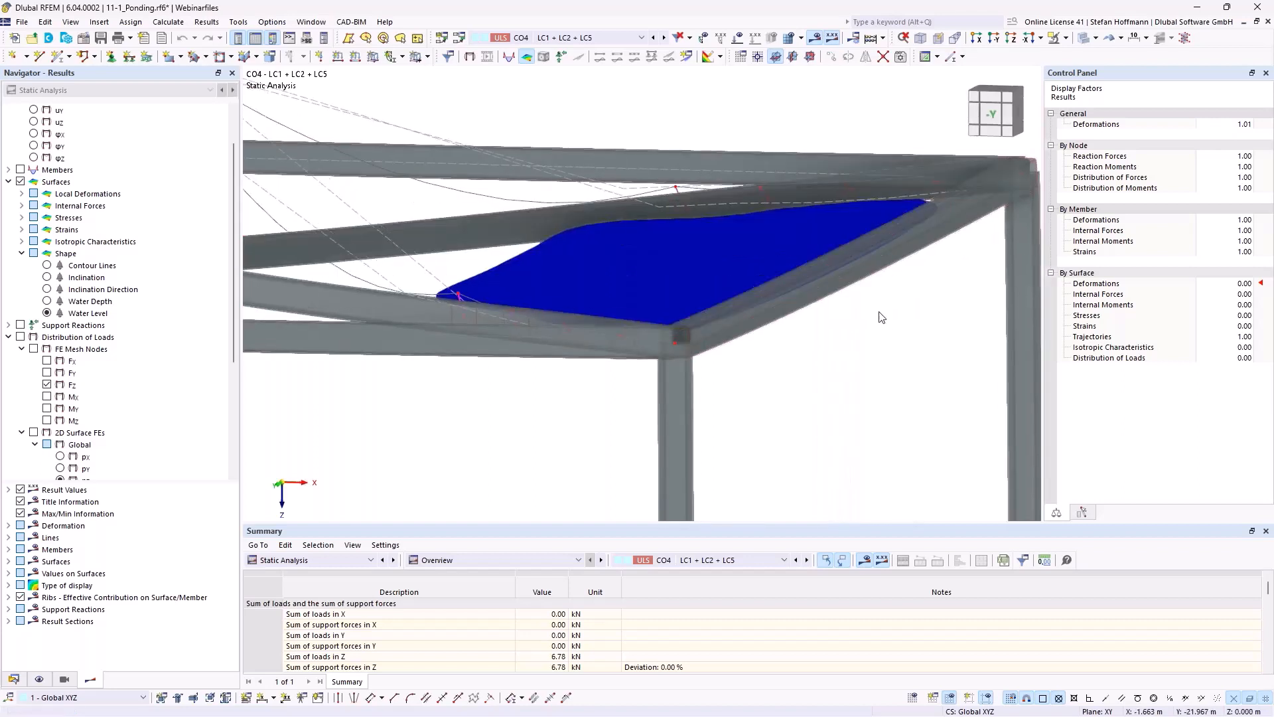
# - Show the model as wireframe and view the CO4 water level from the side and over the whole canopy
pyautogui.click(1087, 42)
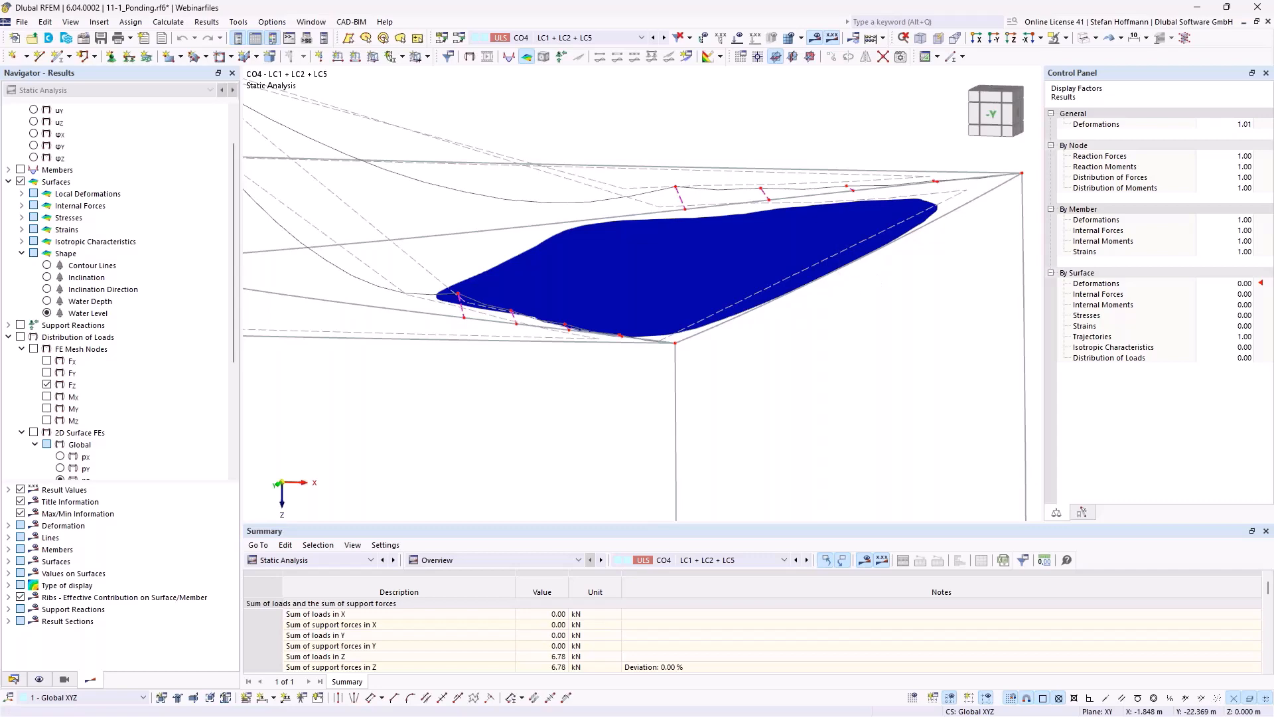
pyautogui.keyDown('ctrl'); pyautogui.moveTo(854, 278); pyautogui.dragTo(860, 257, button='middle'); pyautogui.keyUp('ctrl')
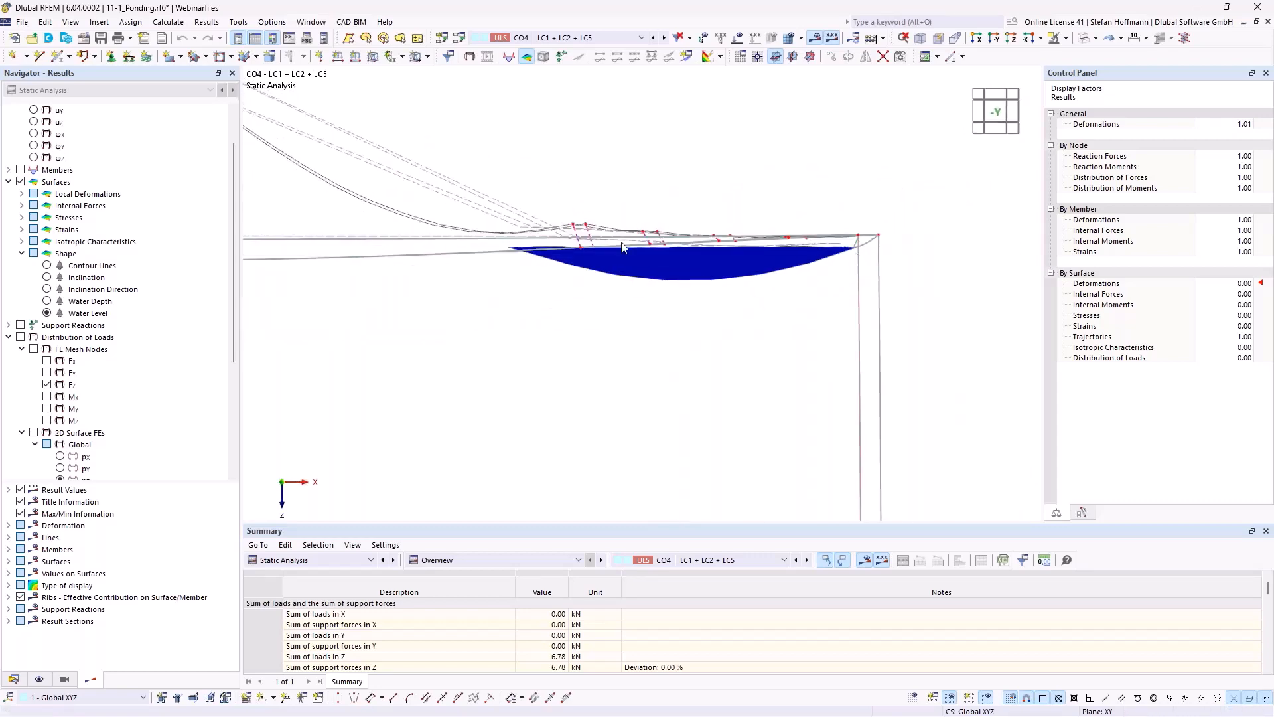
pyautogui.keyDown('ctrl'); pyautogui.moveTo(623, 247); pyautogui.dragTo(650, 84, button='middle'); pyautogui.keyUp('ctrl')
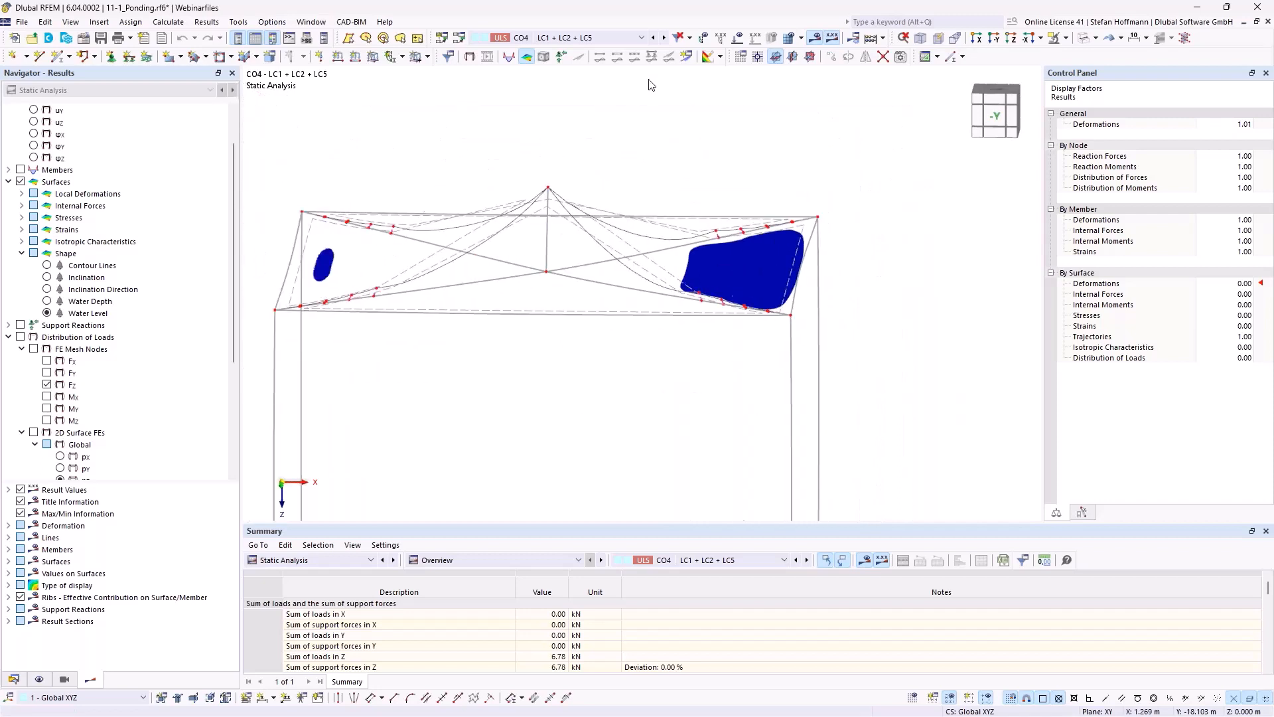
# - Step through the water level results of load combinations CO5, CO6, CO7 and CO8
pyautogui.click(665, 38)
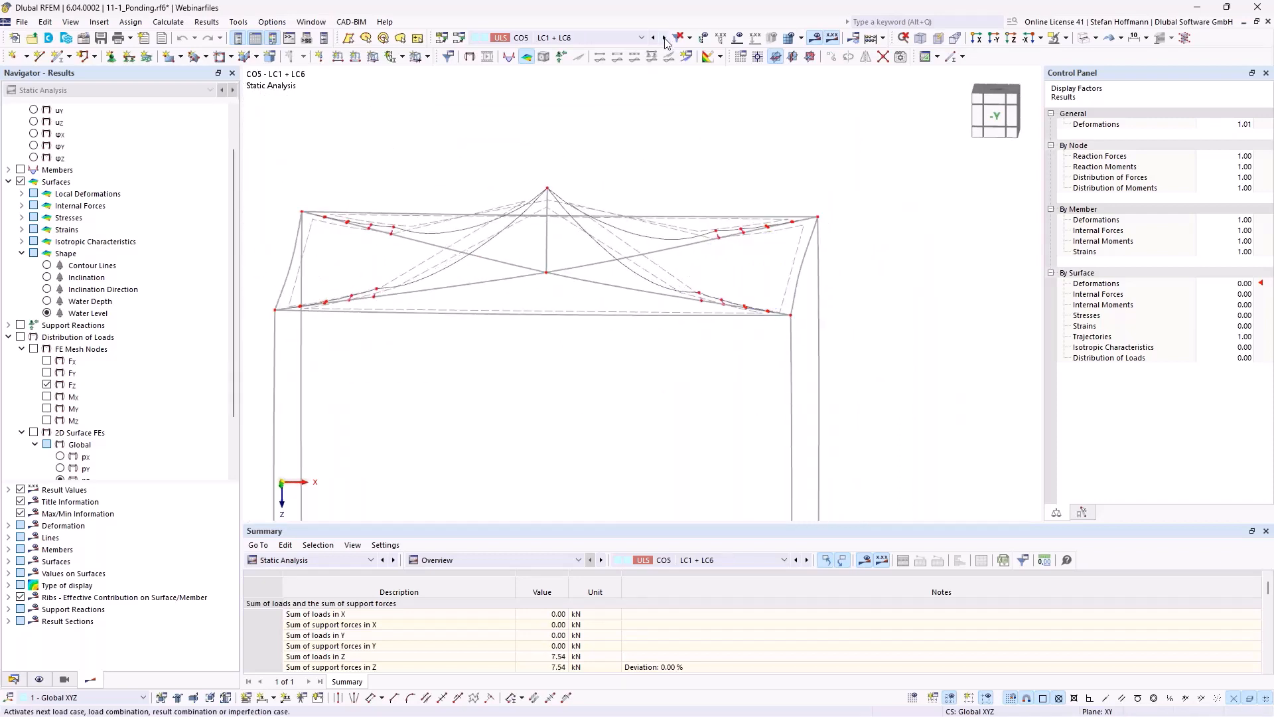
pyautogui.click(665, 38)
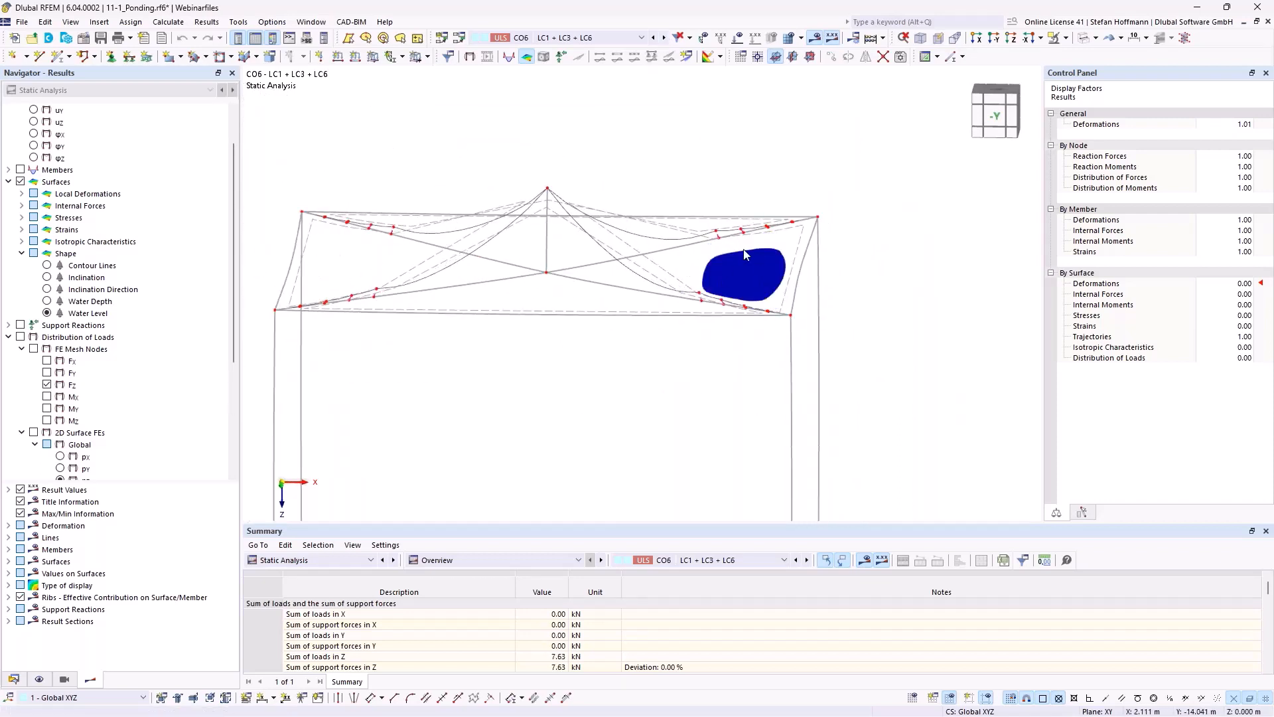
pyautogui.click(666, 39)
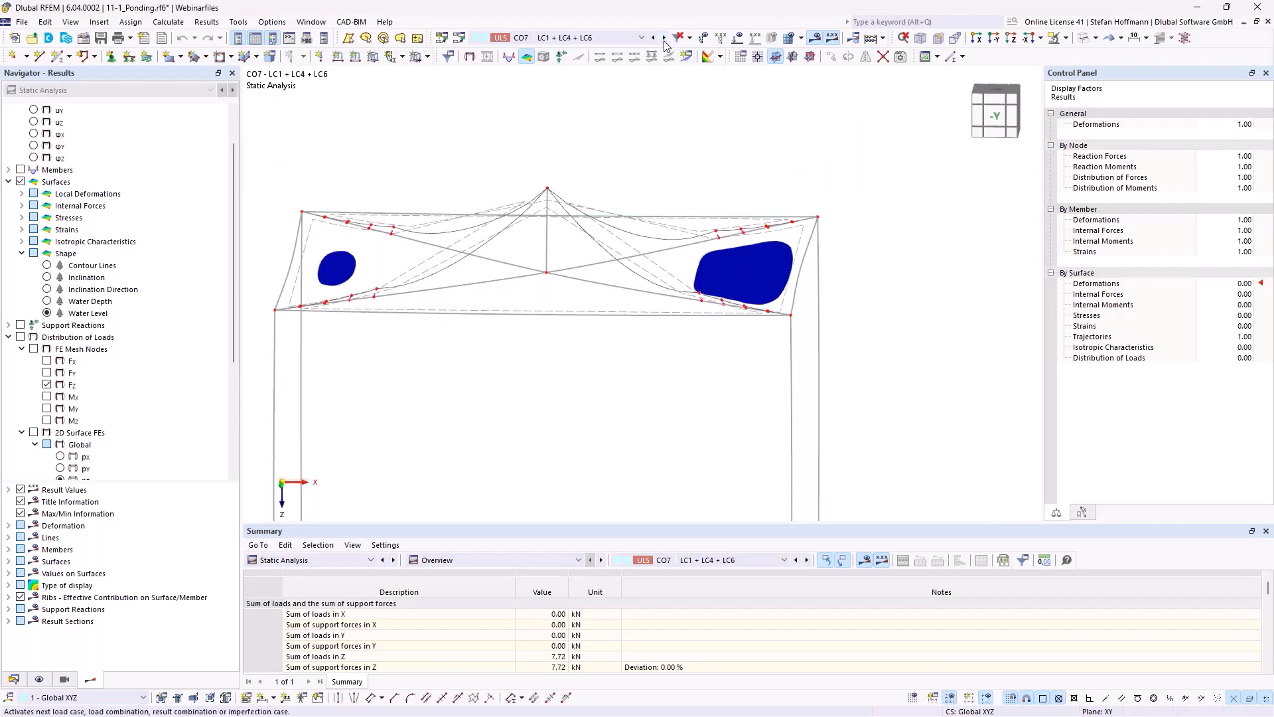
pyautogui.click(665, 38)
# - Examine the two CO8 ponds from an oblique angle and in the straight side view
pyautogui.moveTo(628, 171); pyautogui.dragTo(636, 268, button='middle')
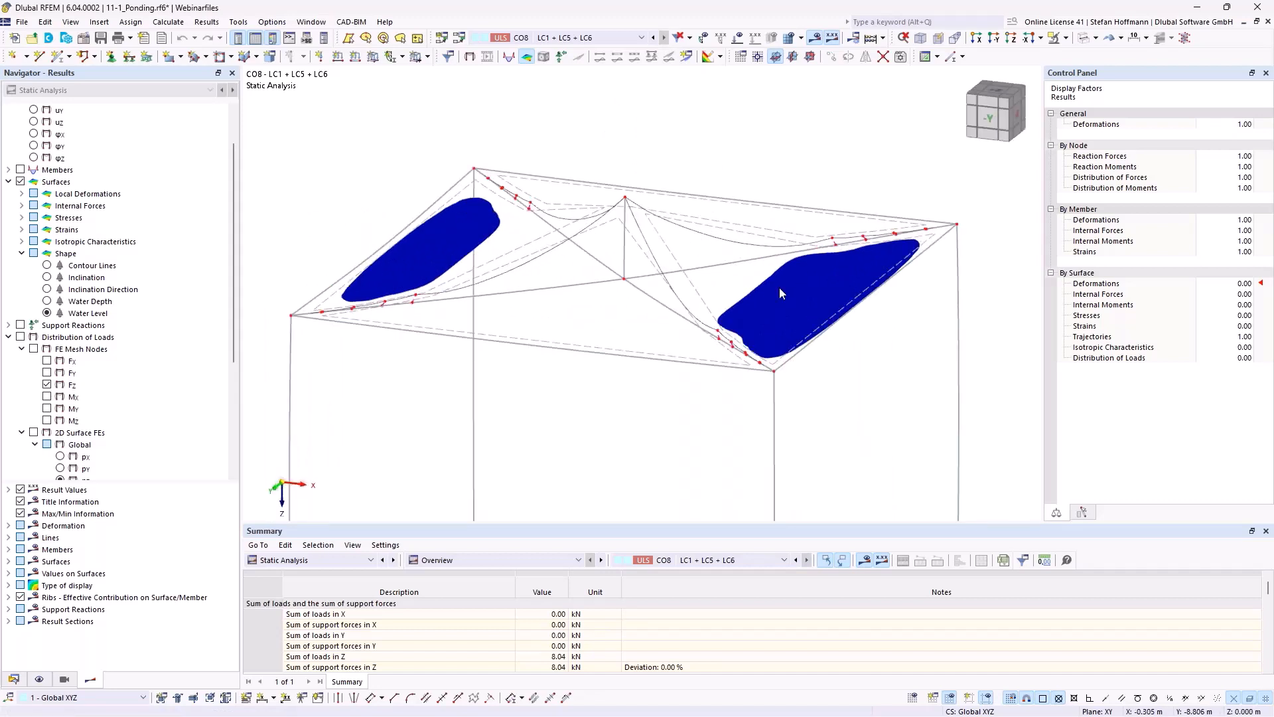
pyautogui.scroll(-5, 779, 287)
pyautogui.keyDown('ctrl'); pyautogui.moveTo(779, 287); pyautogui.dragTo(786, 224, button='middle'); pyautogui.keyUp('ctrl')
pyautogui.scroll(3, 779, 315)
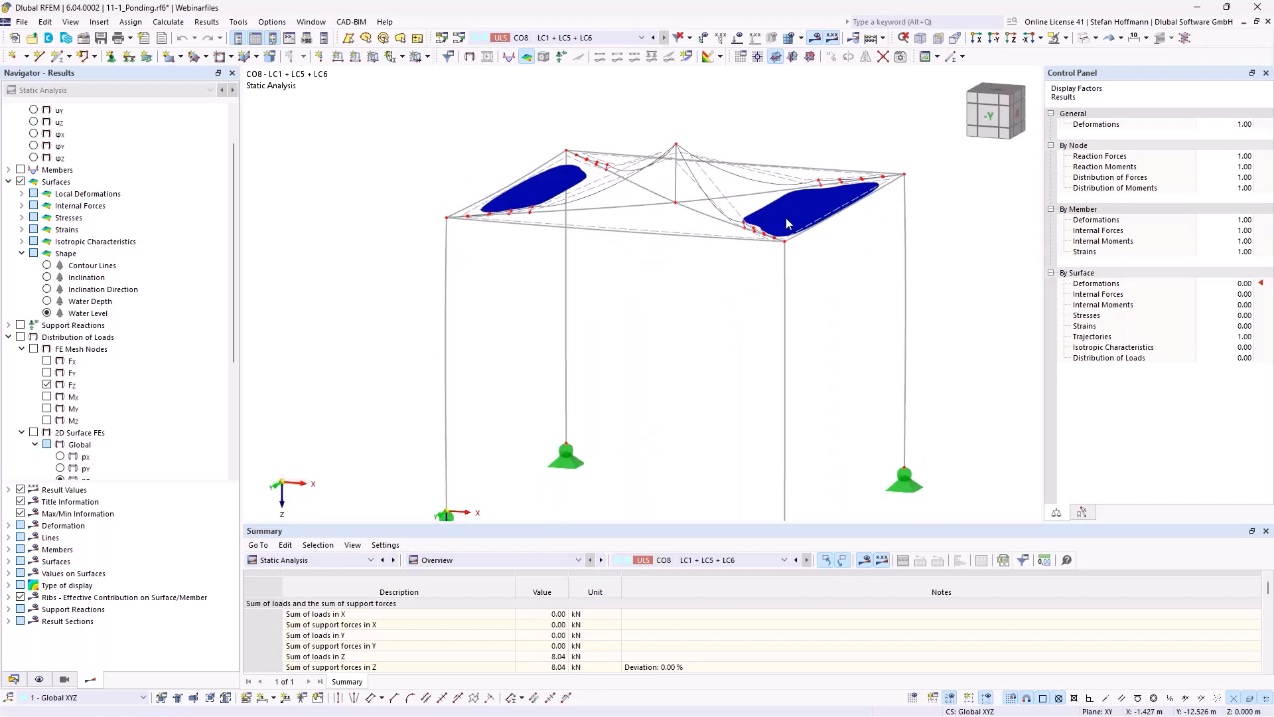
pyautogui.moveTo(788, 224)
pyautogui.keyDown('ctrl'); pyautogui.mouseDown(button='middle')
pyautogui.moveTo(757, 251)
pyautogui.moveTo(816, 264)
pyautogui.moveTo(828, 206)
pyautogui.moveTo(826, 233)
pyautogui.moveTo(737, 278)
pyautogui.moveTo(767, 292)
pyautogui.moveTo(800, 225)
pyautogui.mouseUp(button='middle'); pyautogui.keyUp('ctrl')
pyautogui.scroll(3, 822, 203)
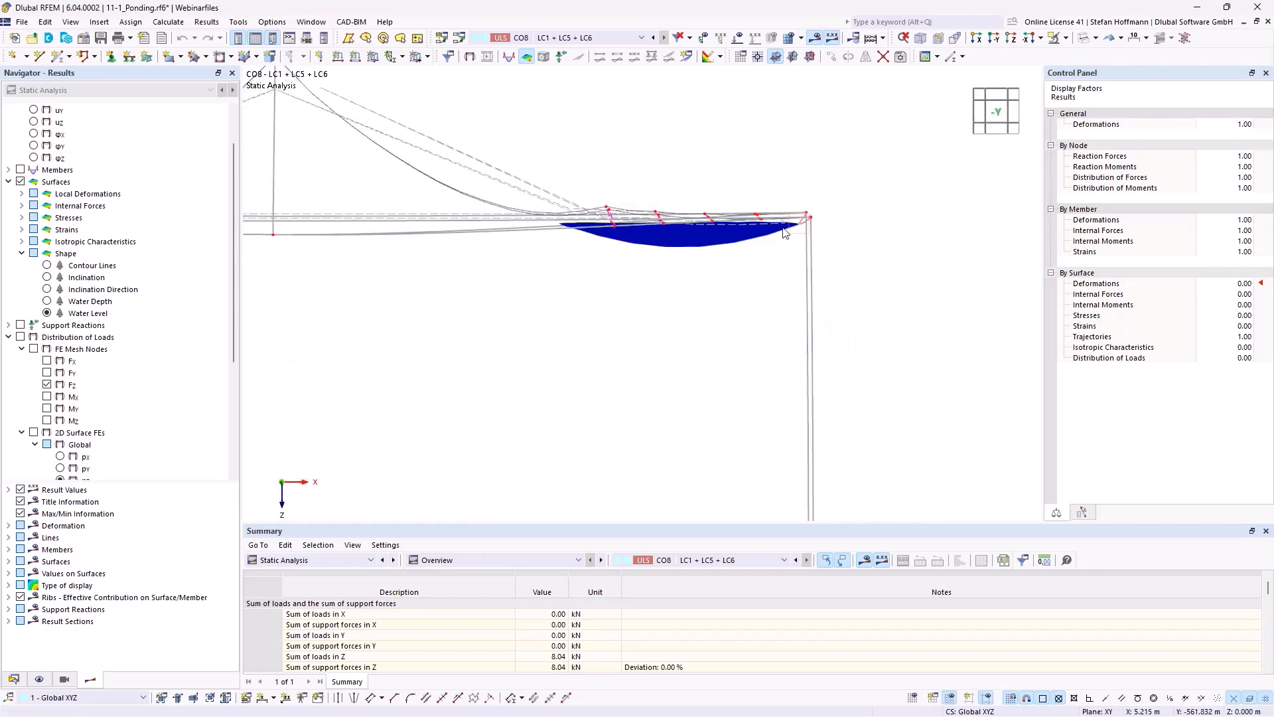
pyautogui.middleClick(768, 238)
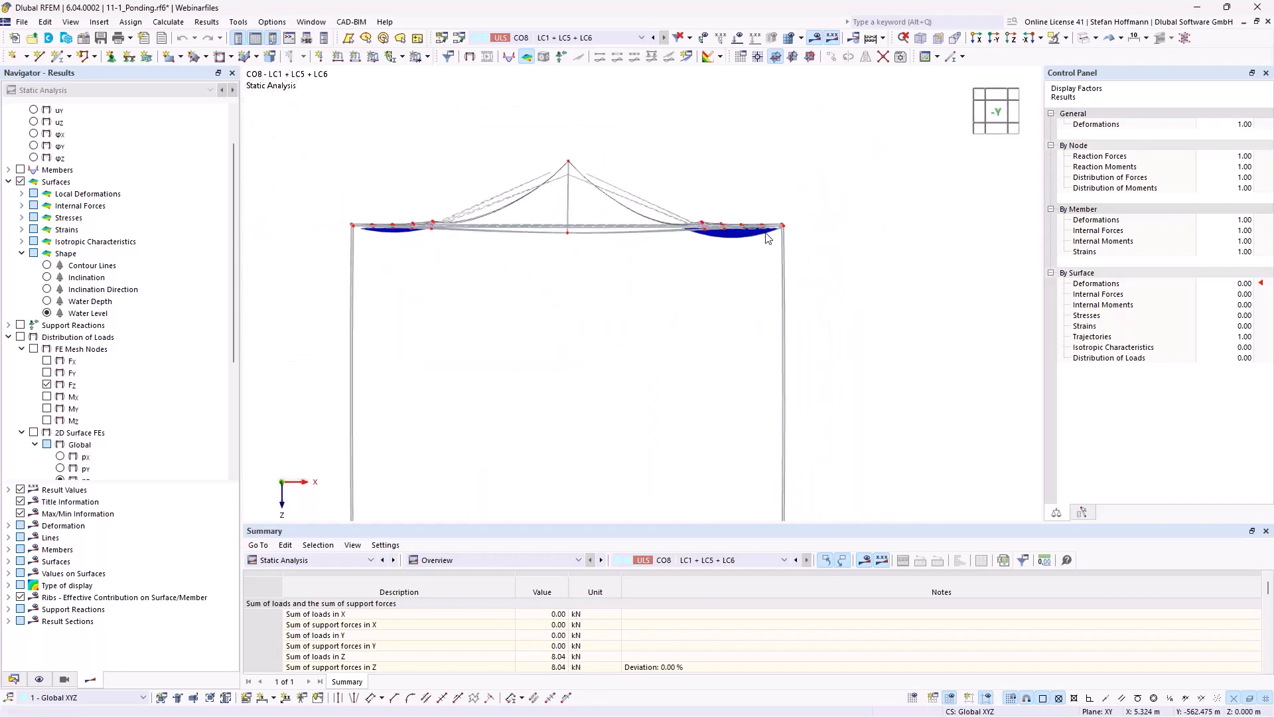
# - Close 11-1_Ponding.rf6 without saving the changes and open the model 11-2_Ponding.rf6
pyautogui.click(1268, 24)
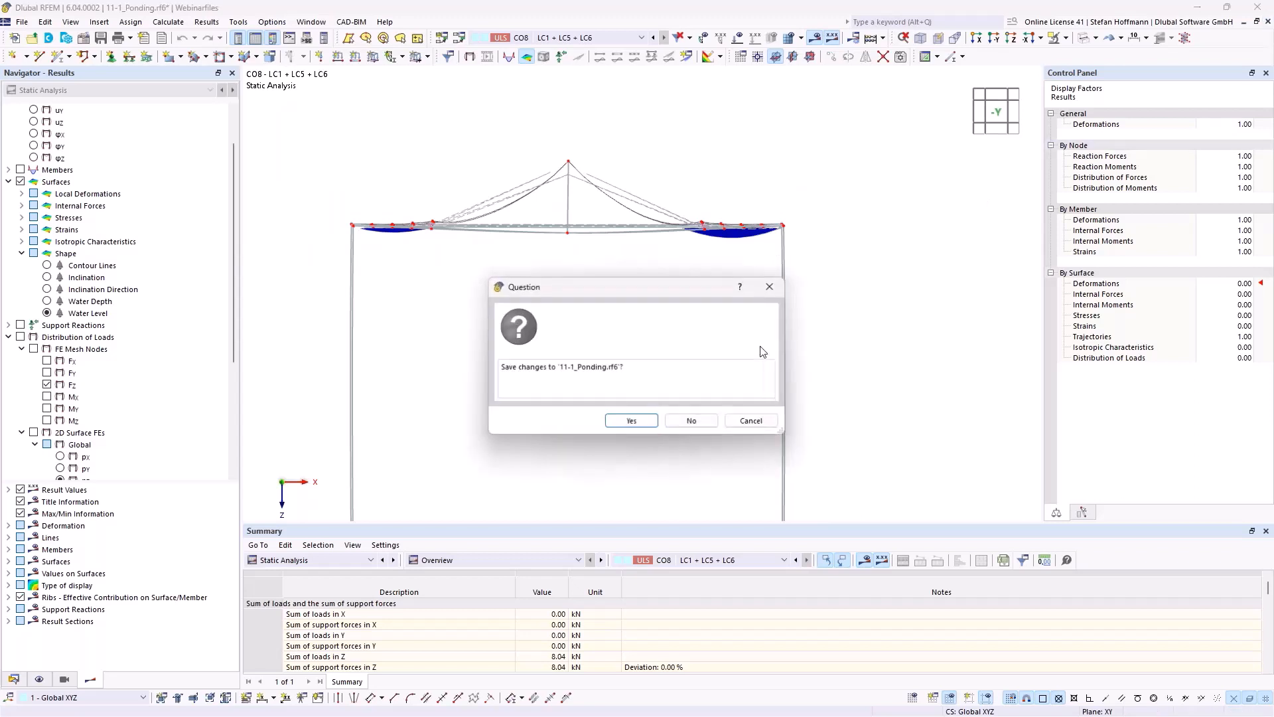
pyautogui.click(691, 423)
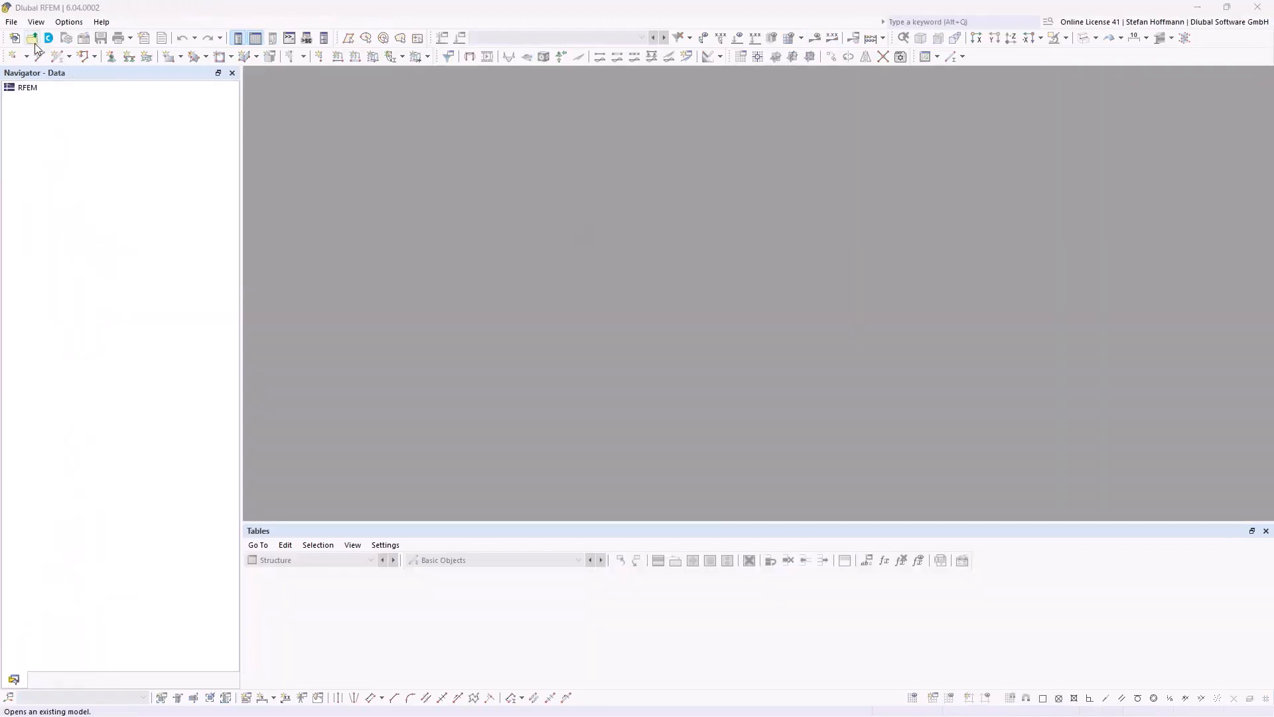
pyautogui.click(34, 40)
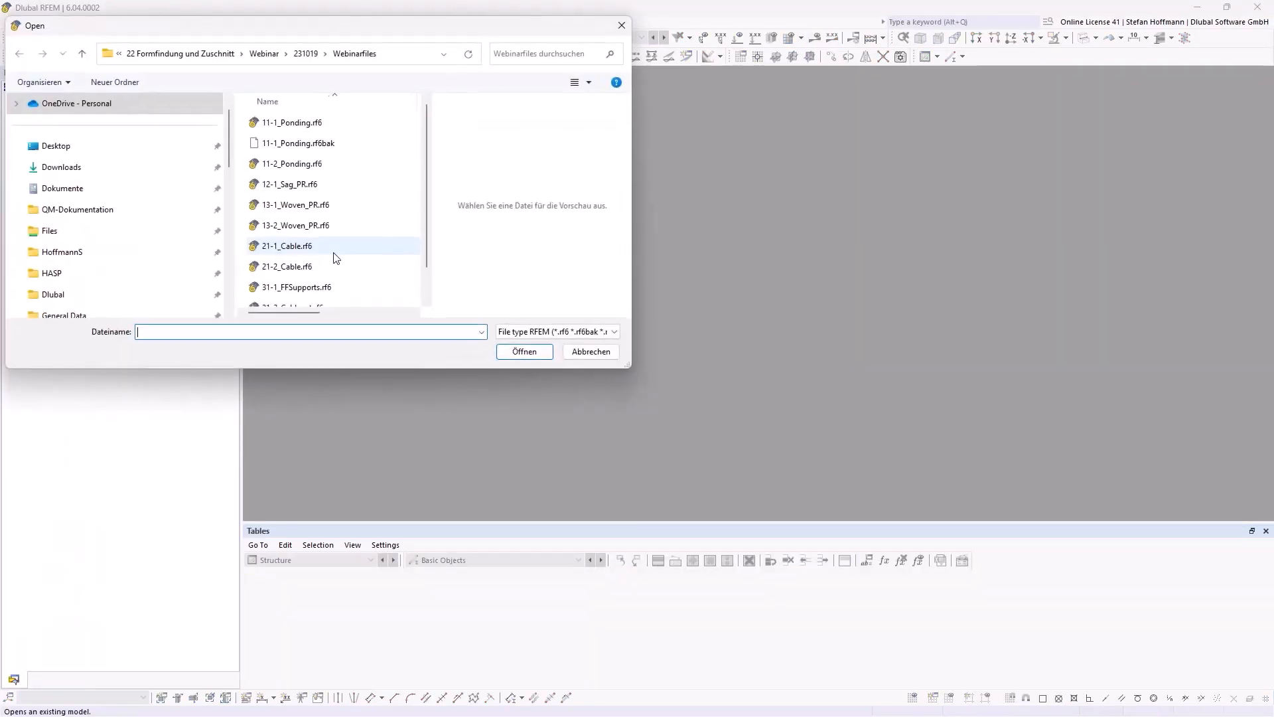
pyautogui.doubleClick(292, 163)
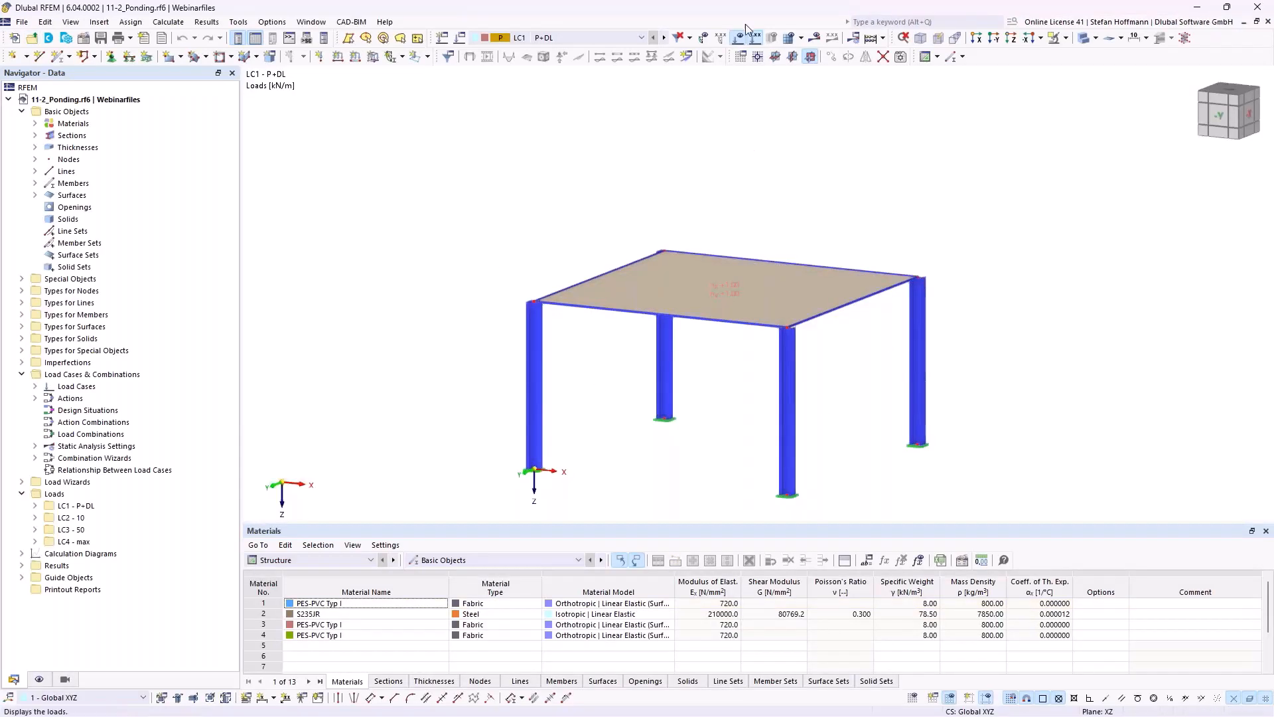
# - Show the LC1 results with contour lines and their colour scale on the membrane, and view the roof from the side
pyautogui.click(818, 40)
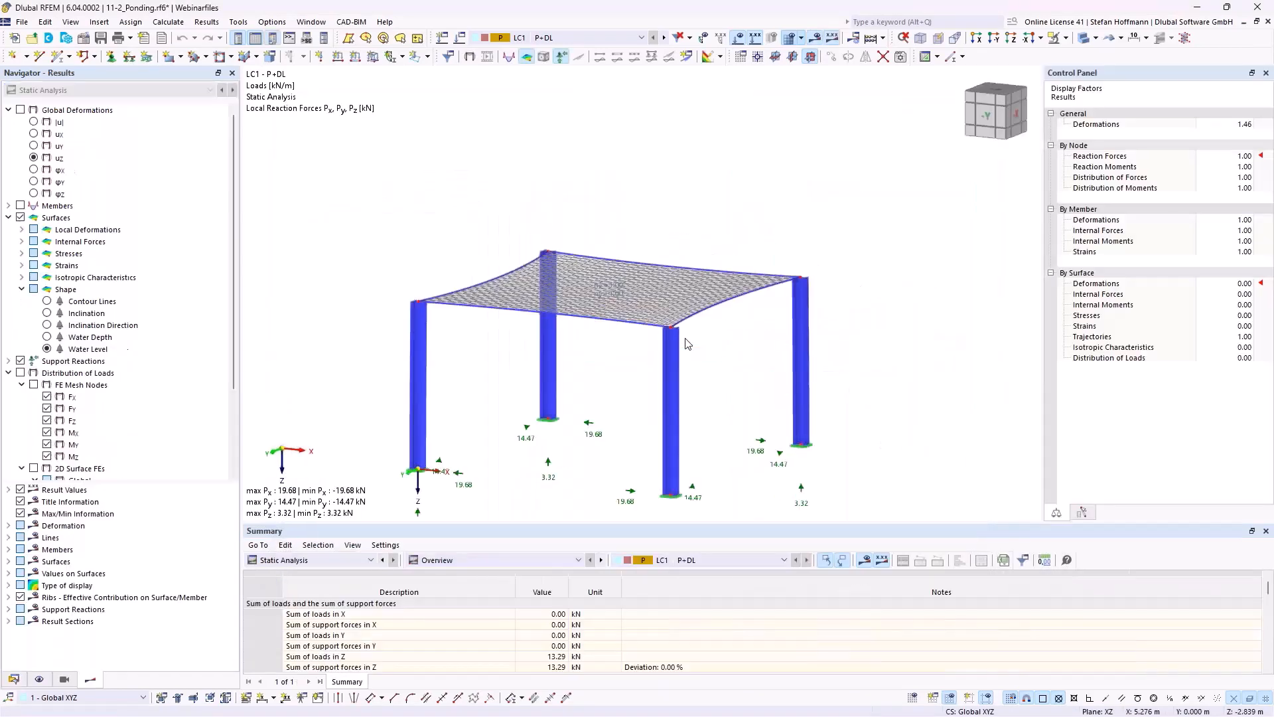
pyautogui.scroll(5, 615, 296)
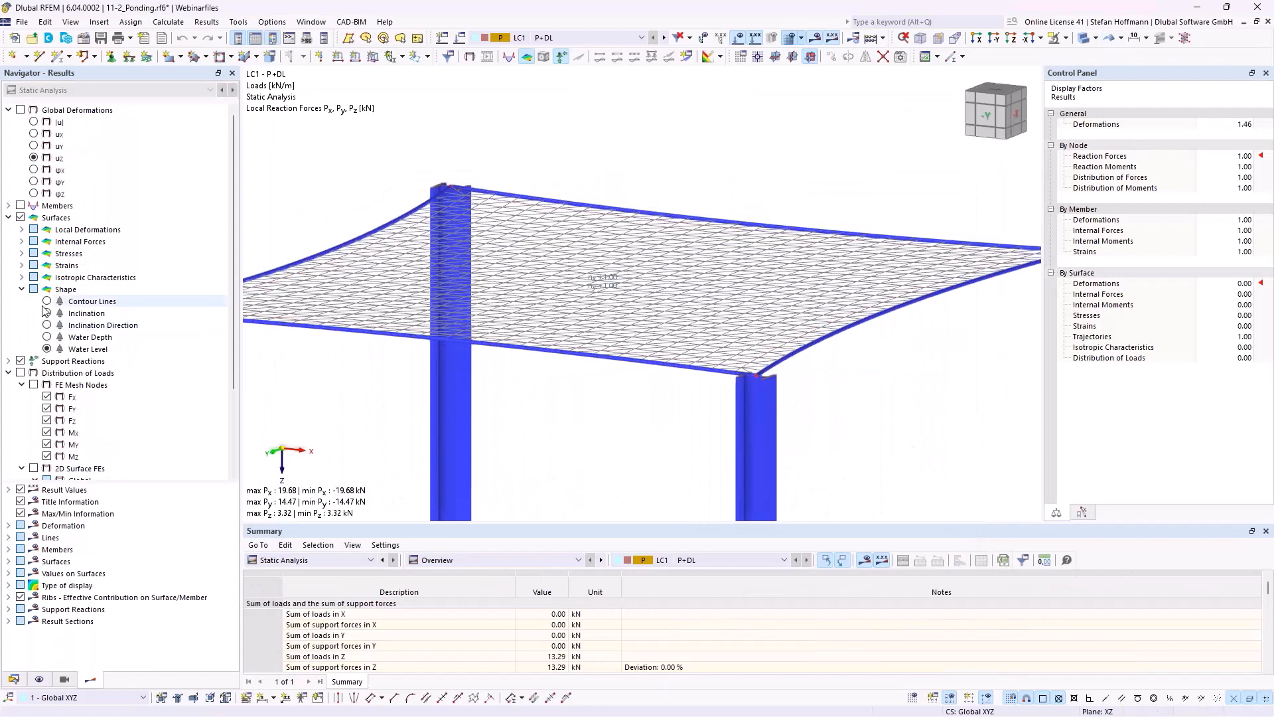
pyautogui.click(46, 301)
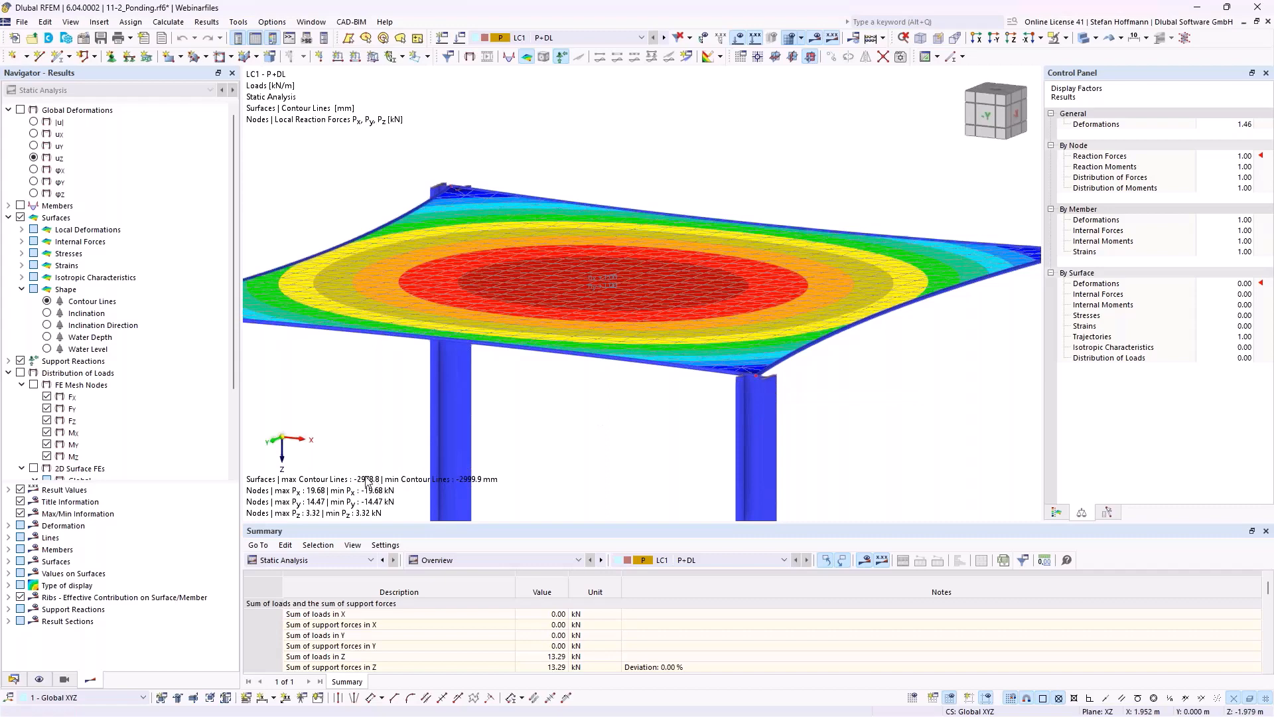
pyautogui.click(1056, 512)
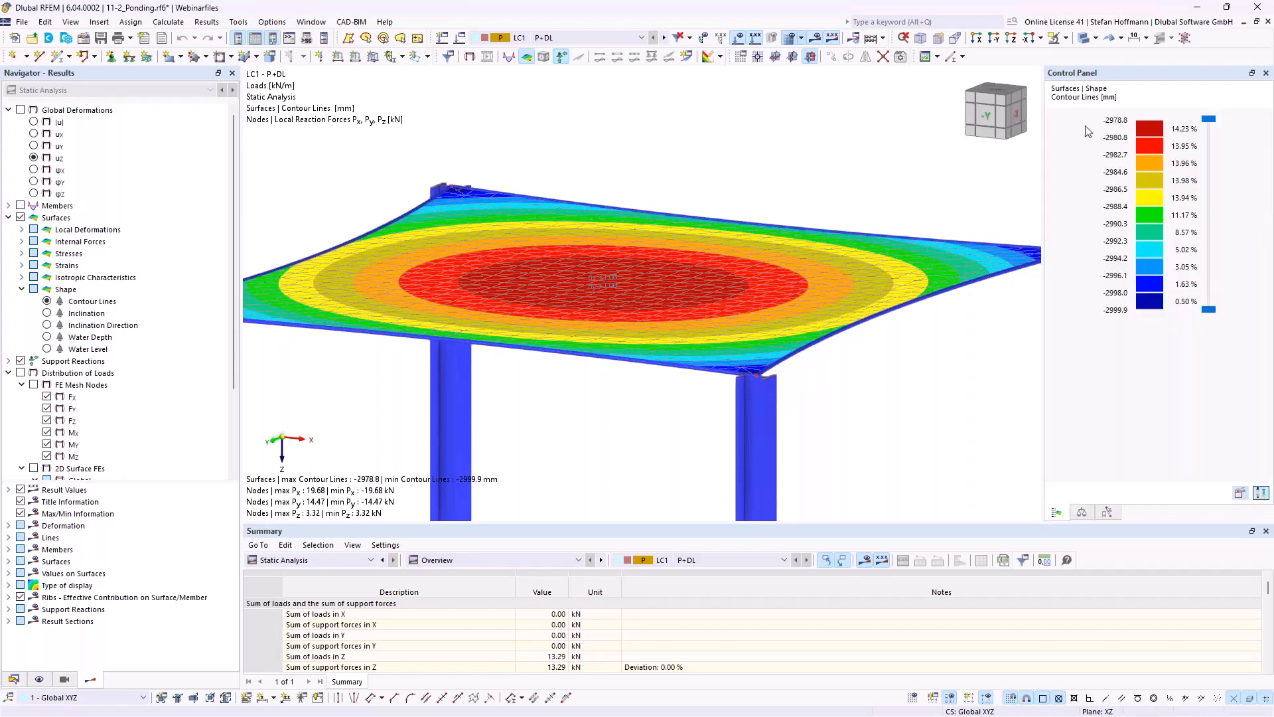
pyautogui.moveTo(527, 296); pyautogui.dragTo(670, 210, button='middle')
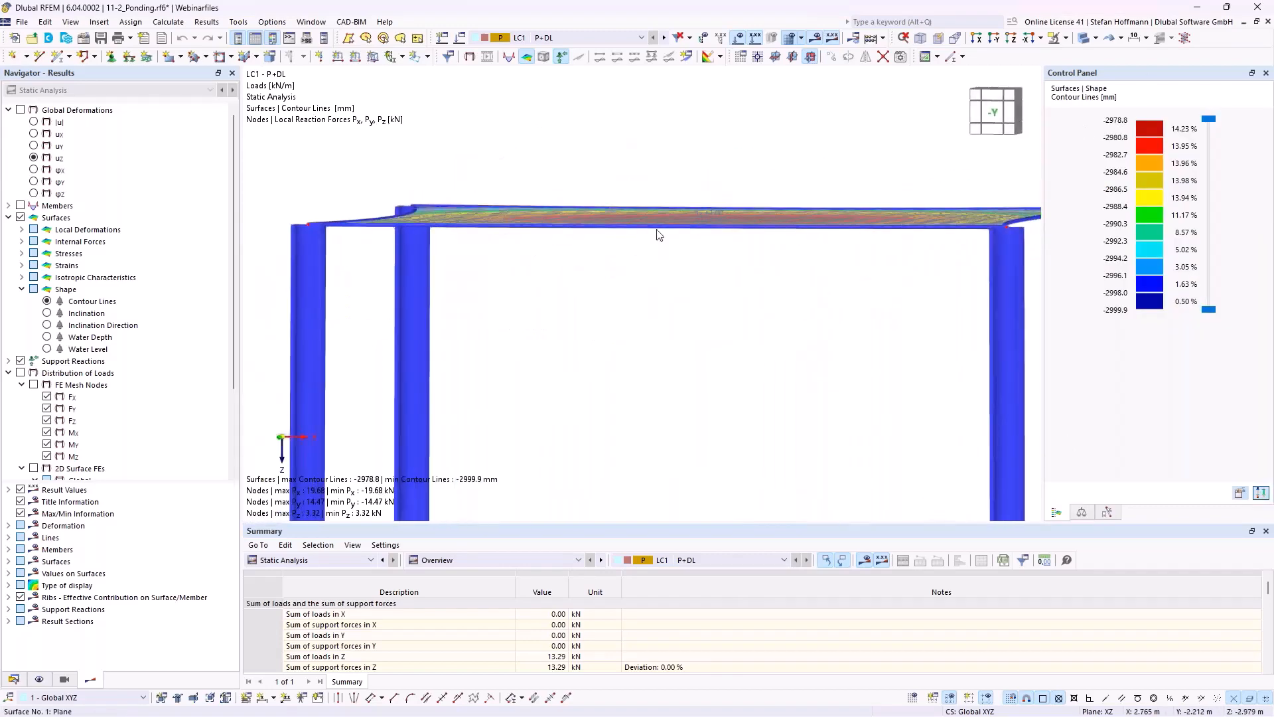
# - Step from LC1 through the ponding loads of LC2, LC3 and LC4, and show the LC4 results
pyautogui.scroll(-3, 657, 232)
pyautogui.keyDown('ctrl'); pyautogui.moveTo(714, 251); pyautogui.dragTo(694, 280, button='middle'); pyautogui.keyUp('ctrl')
pyautogui.click(634, 37)
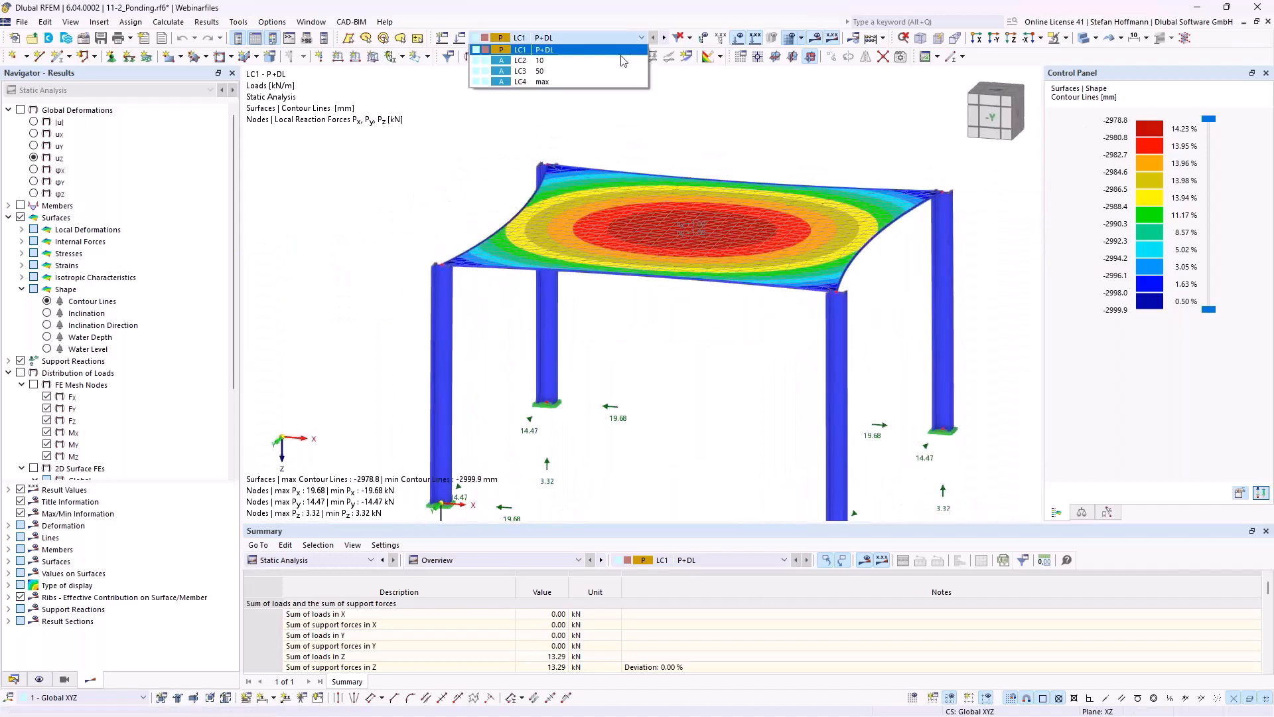
pyautogui.click(537, 62)
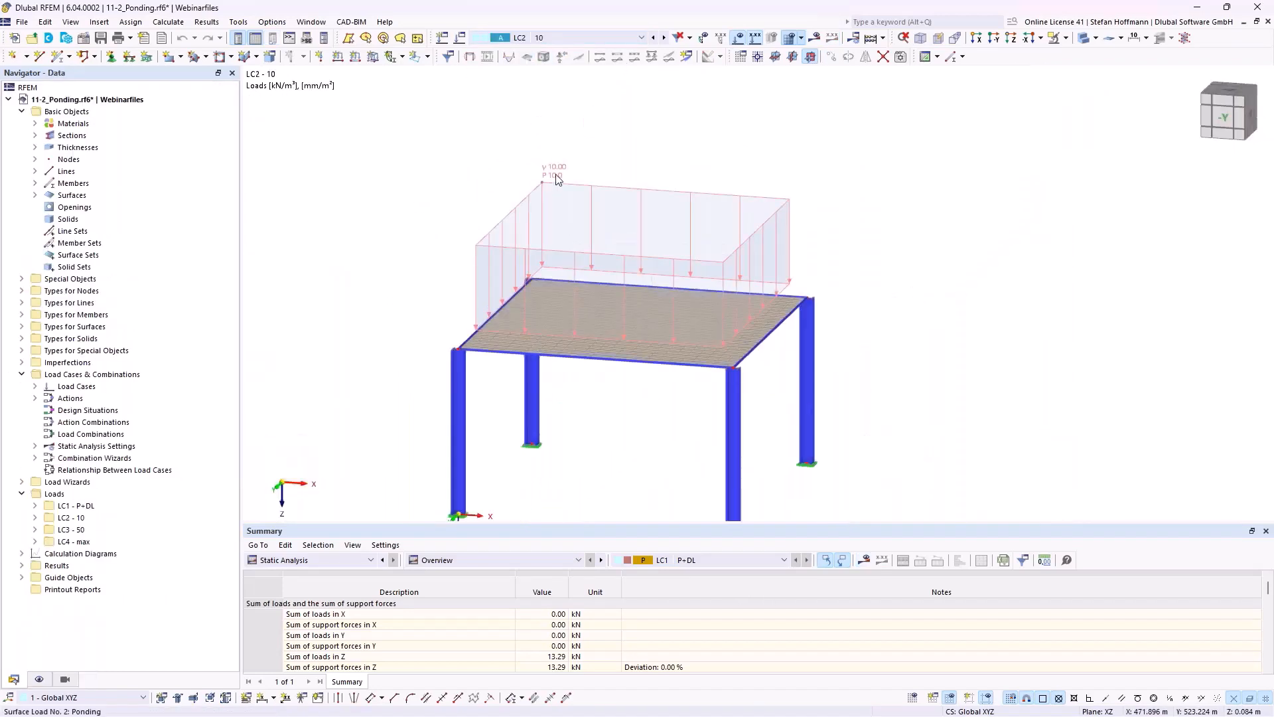
pyautogui.click(665, 37)
pyautogui.click(665, 38)
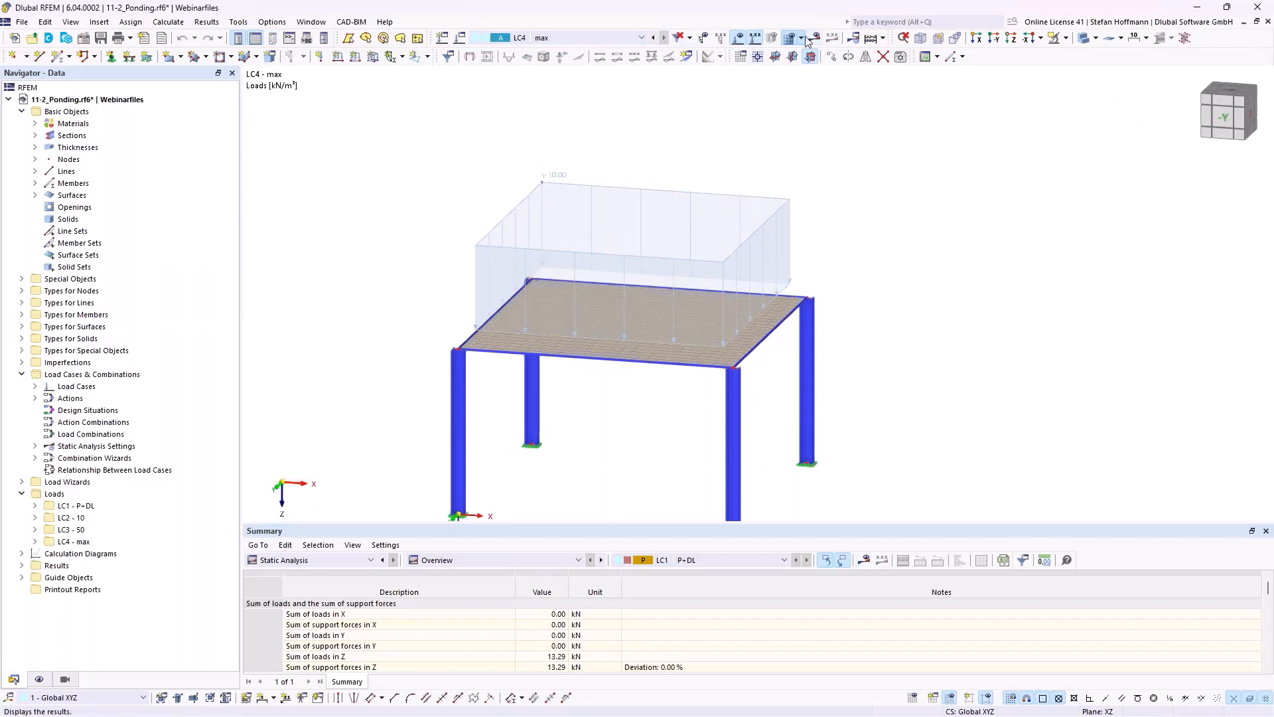
pyautogui.click(871, 37)
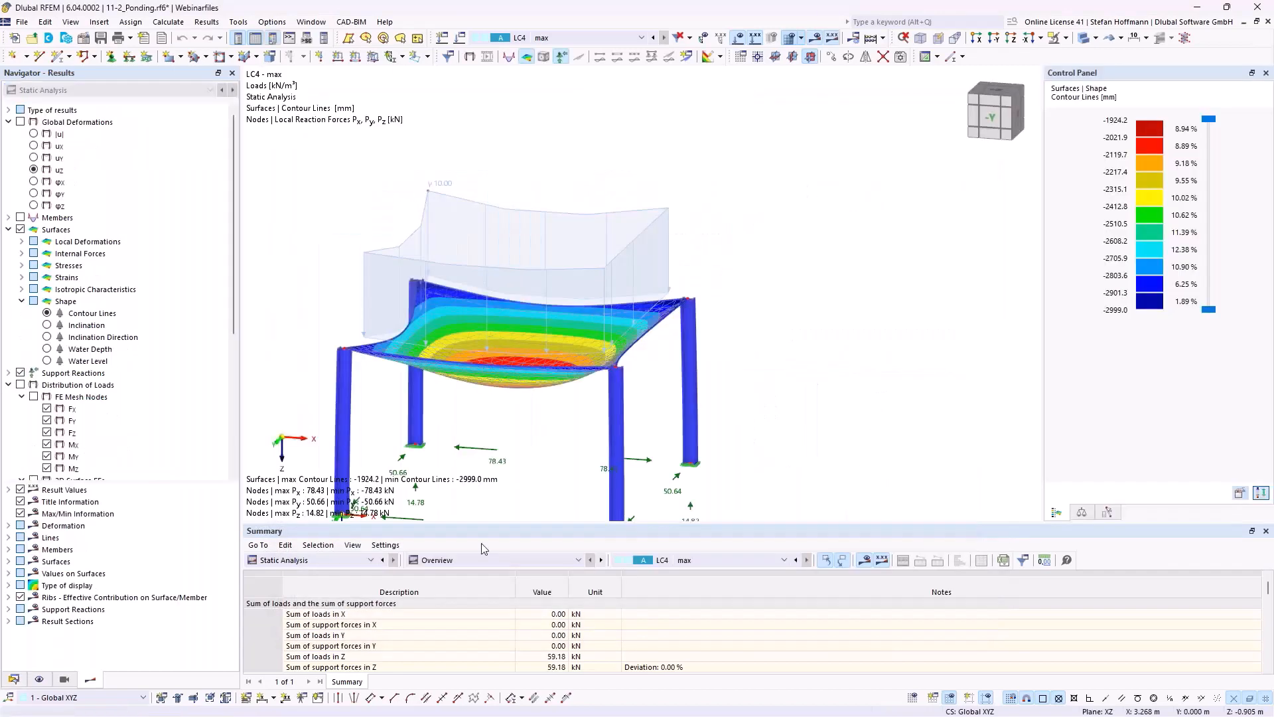
# - Switch to LC2, show its water depth and water level on the membrane, and view the roof from the side
pyautogui.click(704, 559)
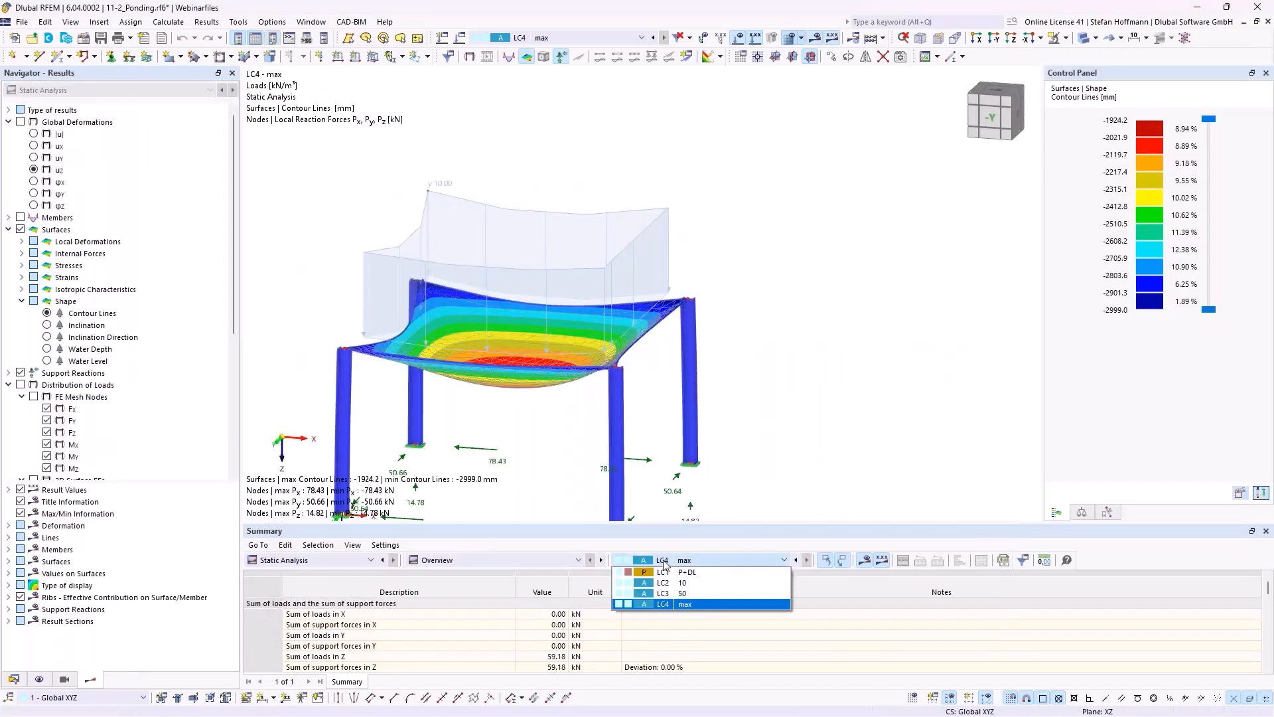
pyautogui.click(664, 578)
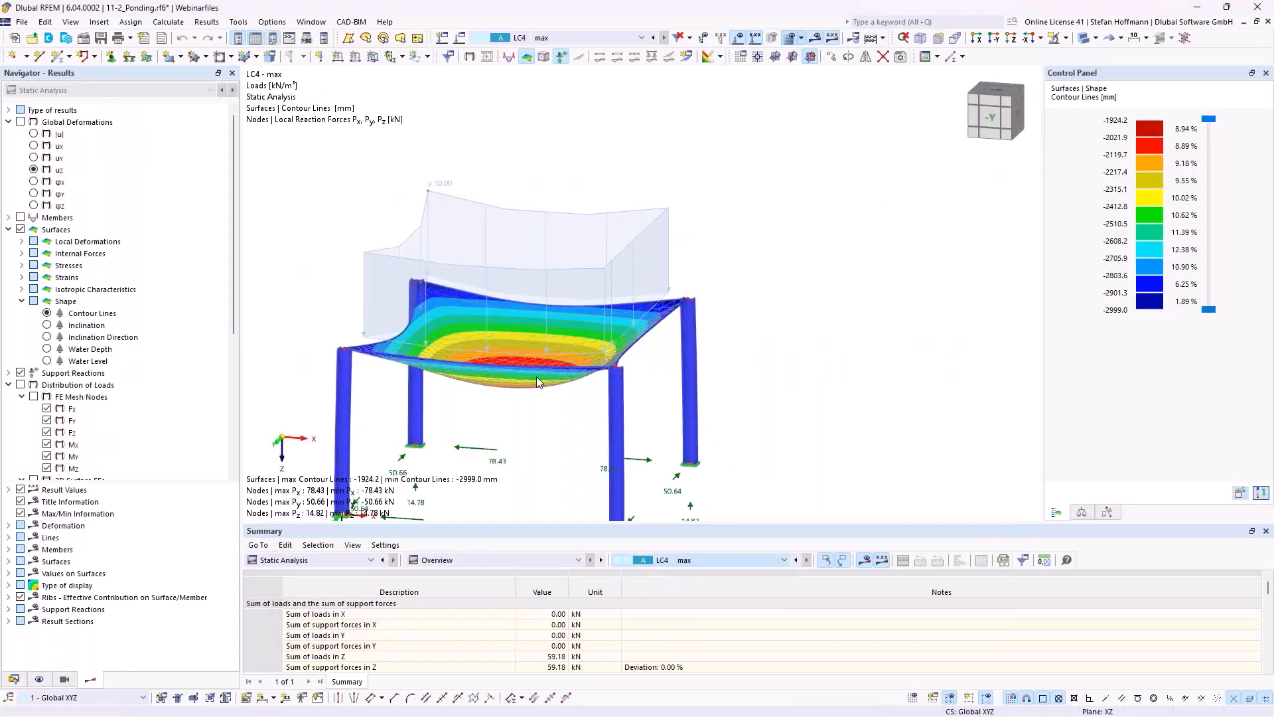
pyautogui.click(48, 349)
pyautogui.keyDown('ctrl'); pyautogui.moveTo(479, 386); pyautogui.dragTo(486, 301, button='middle'); pyautogui.keyUp('ctrl')
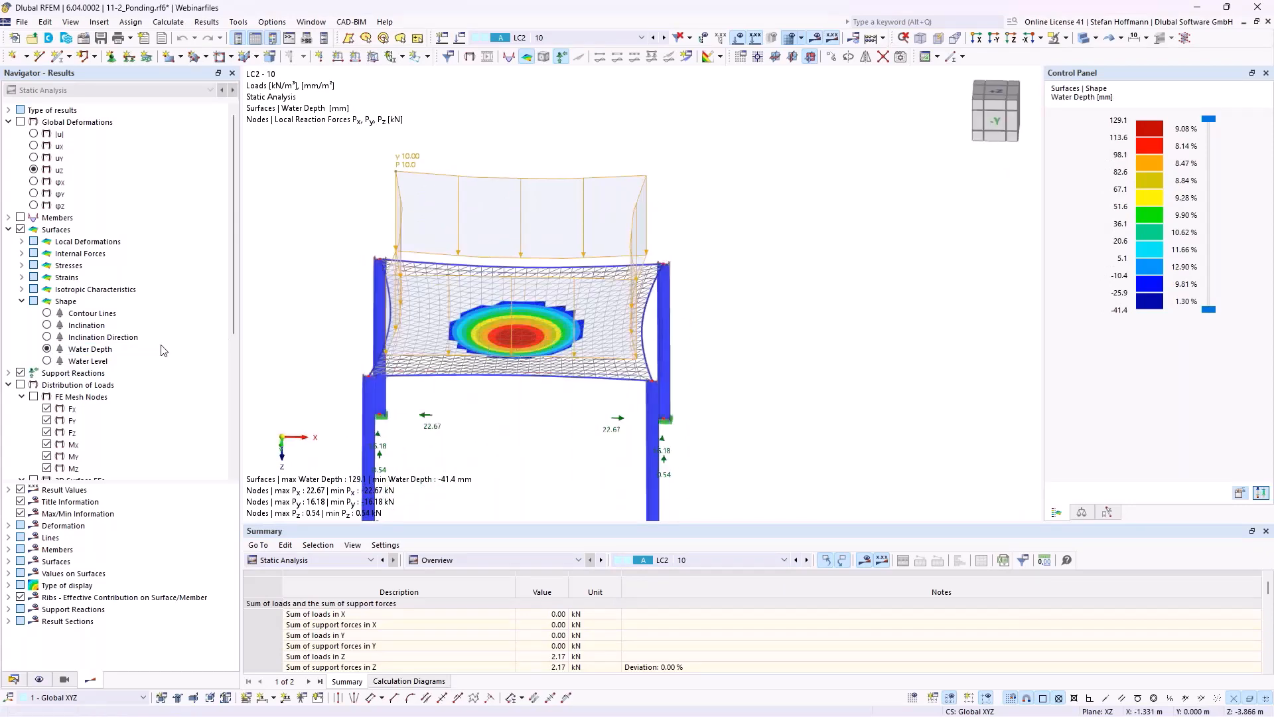
pyautogui.click(48, 361)
pyautogui.keyDown('ctrl'); pyautogui.moveTo(551, 418); pyautogui.dragTo(544, 357, button='middle'); pyautogui.keyUp('ctrl')
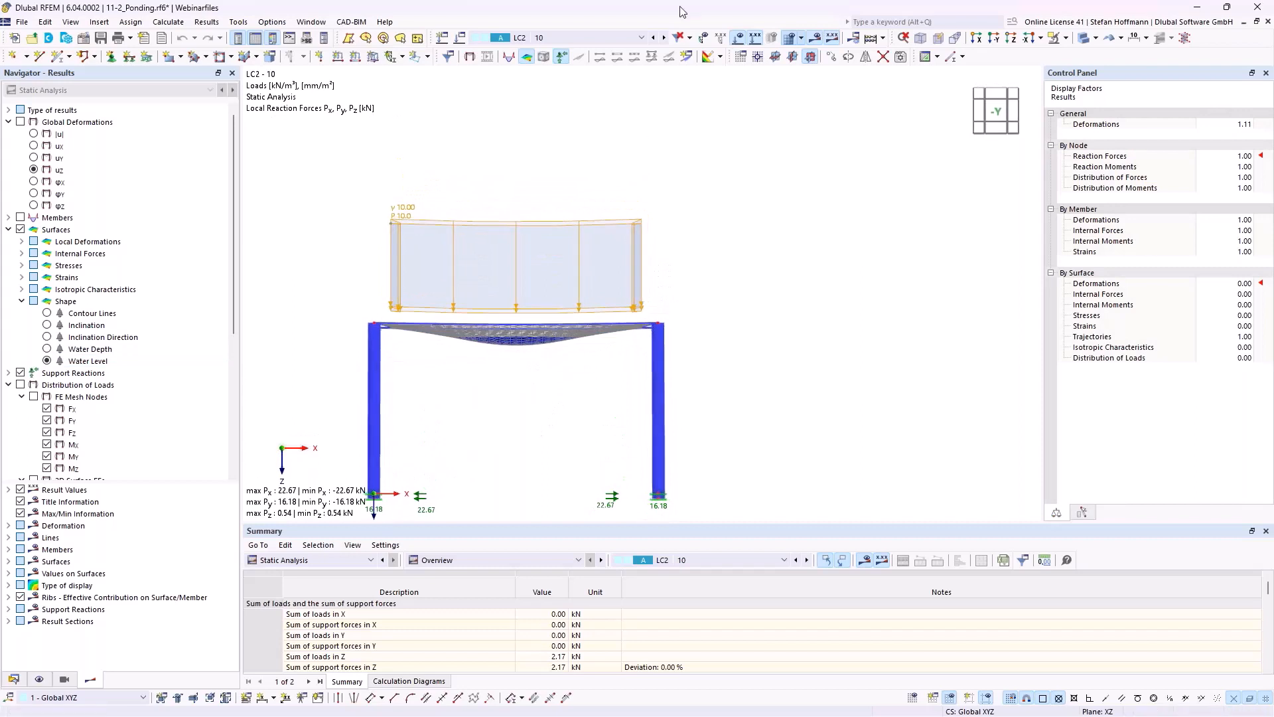
# - Compare the water level in the side view for load cases LC1, LC2, LC3 and LC4
pyautogui.click(654, 38)
pyautogui.scroll(5, 524, 338)
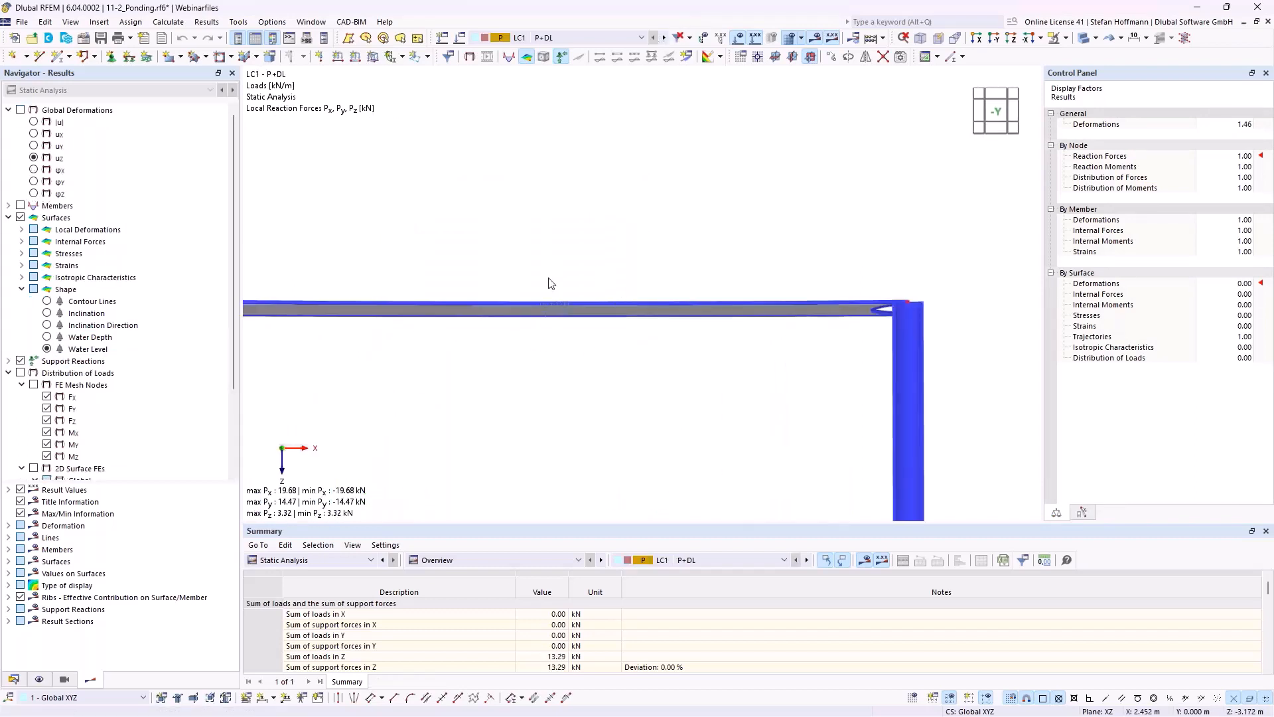
pyautogui.scroll(-4, 549, 279)
pyautogui.click(664, 38)
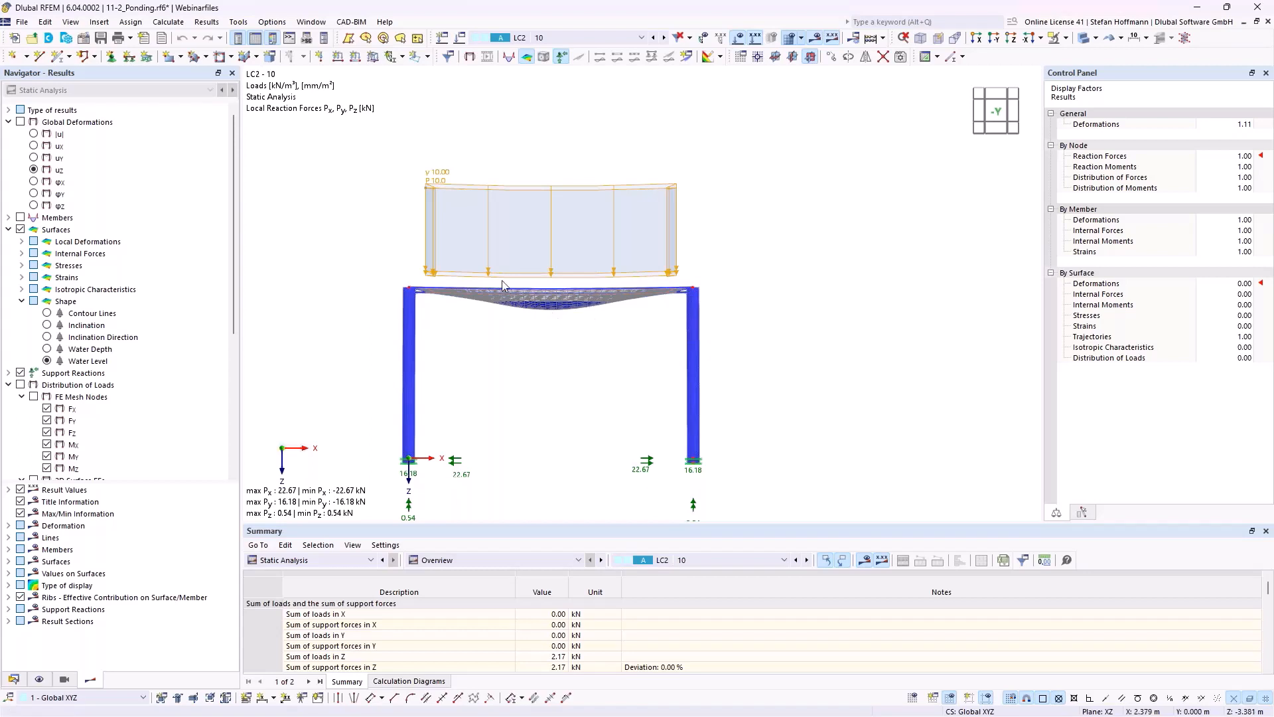
pyautogui.click(665, 38)
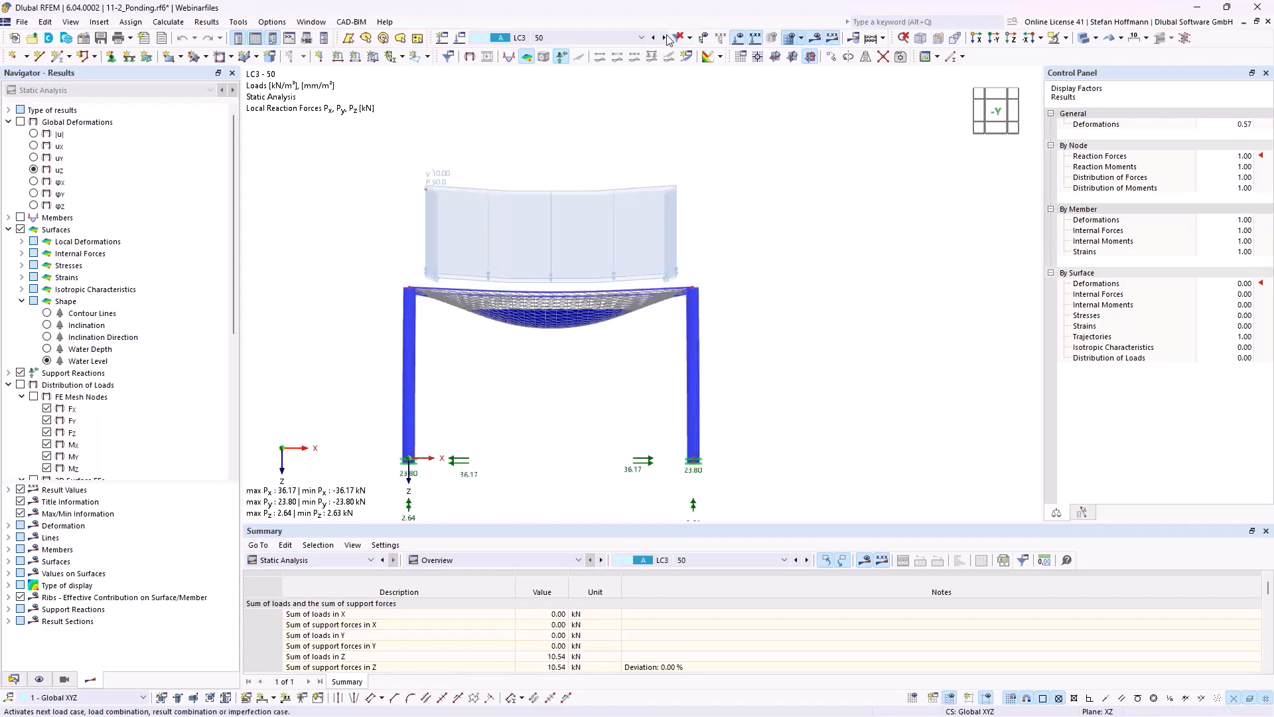
pyautogui.click(665, 38)
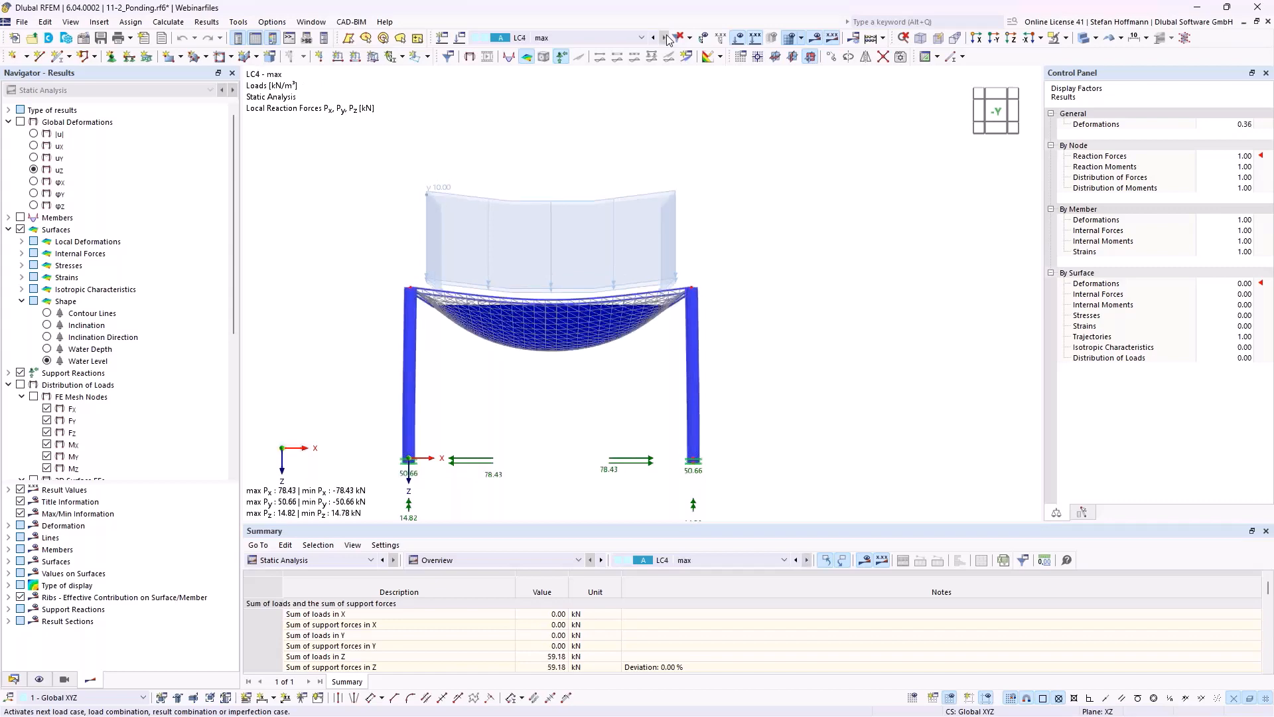
# - Examine the LC4 pond at the membrane's corner and edge from oblique and near-side angles
pyautogui.keyDown('ctrl'); pyautogui.moveTo(612, 285); pyautogui.dragTo(567, 347, button='middle'); pyautogui.keyUp('ctrl')
pyautogui.scroll(4, 659, 322)
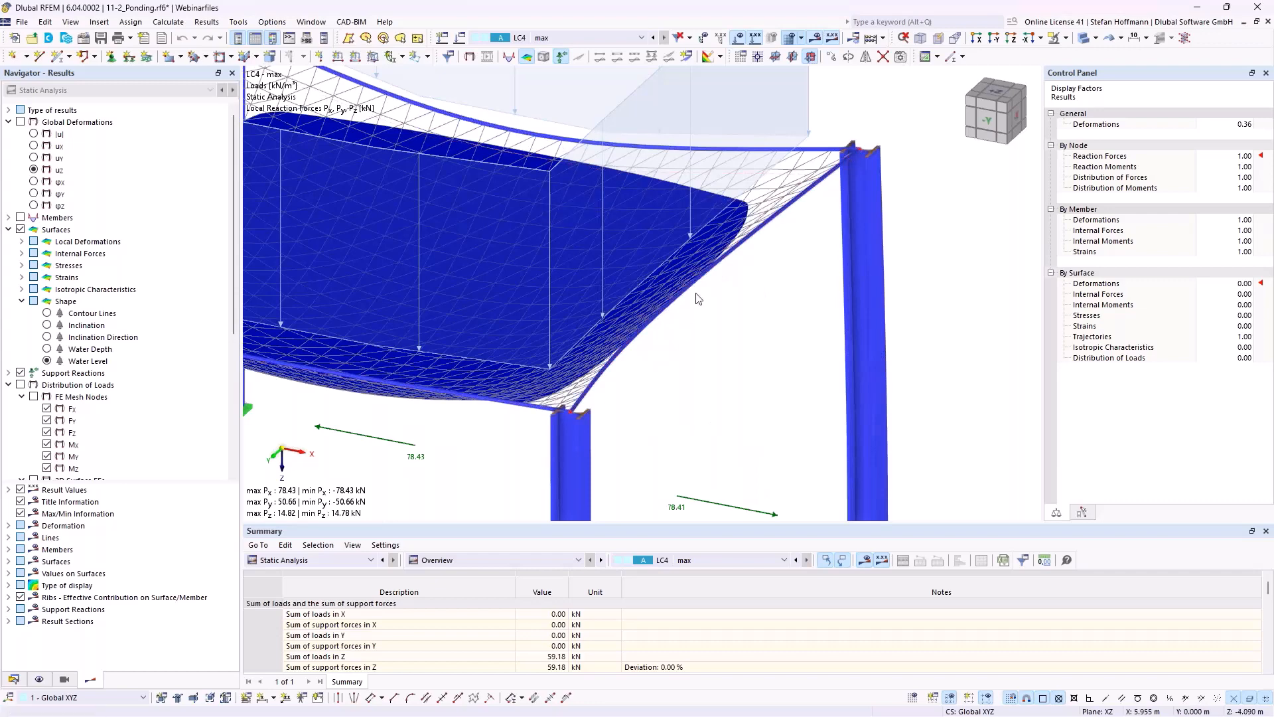
pyautogui.keyDown('ctrl'); pyautogui.moveTo(682, 306); pyautogui.dragTo(700, 253, button='middle'); pyautogui.keyUp('ctrl')
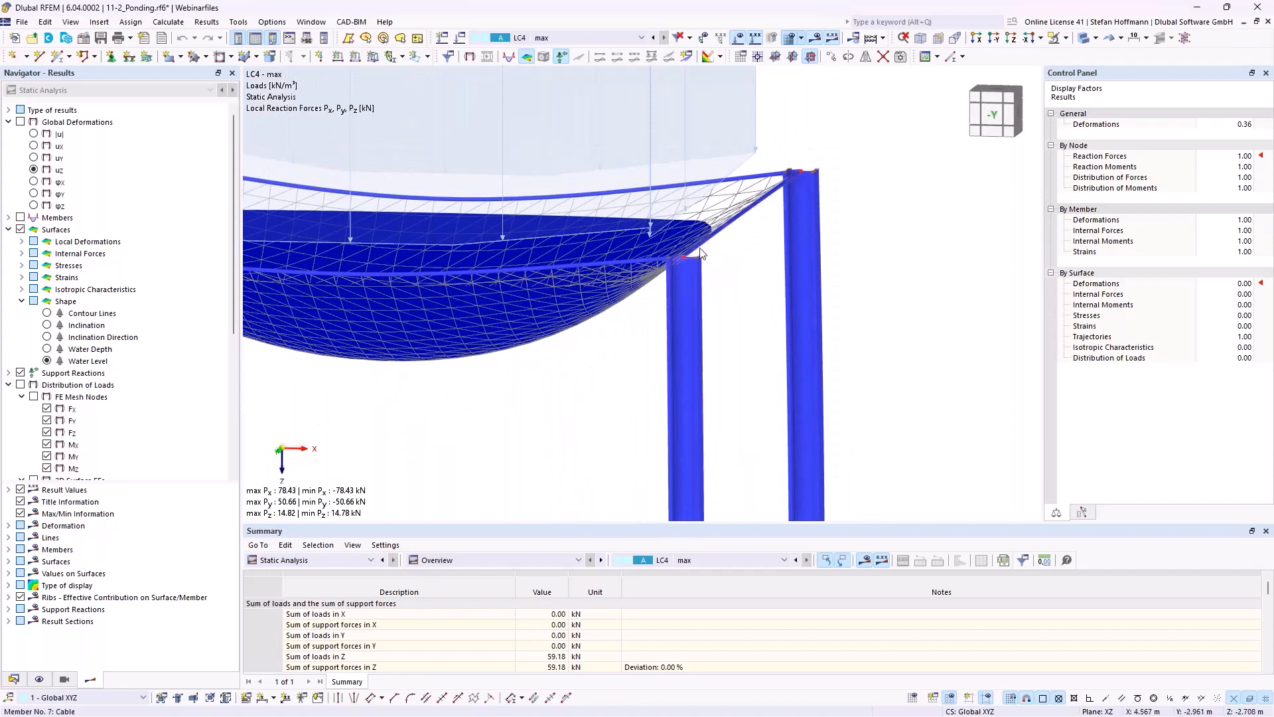
pyautogui.scroll(-4, 734, 325)
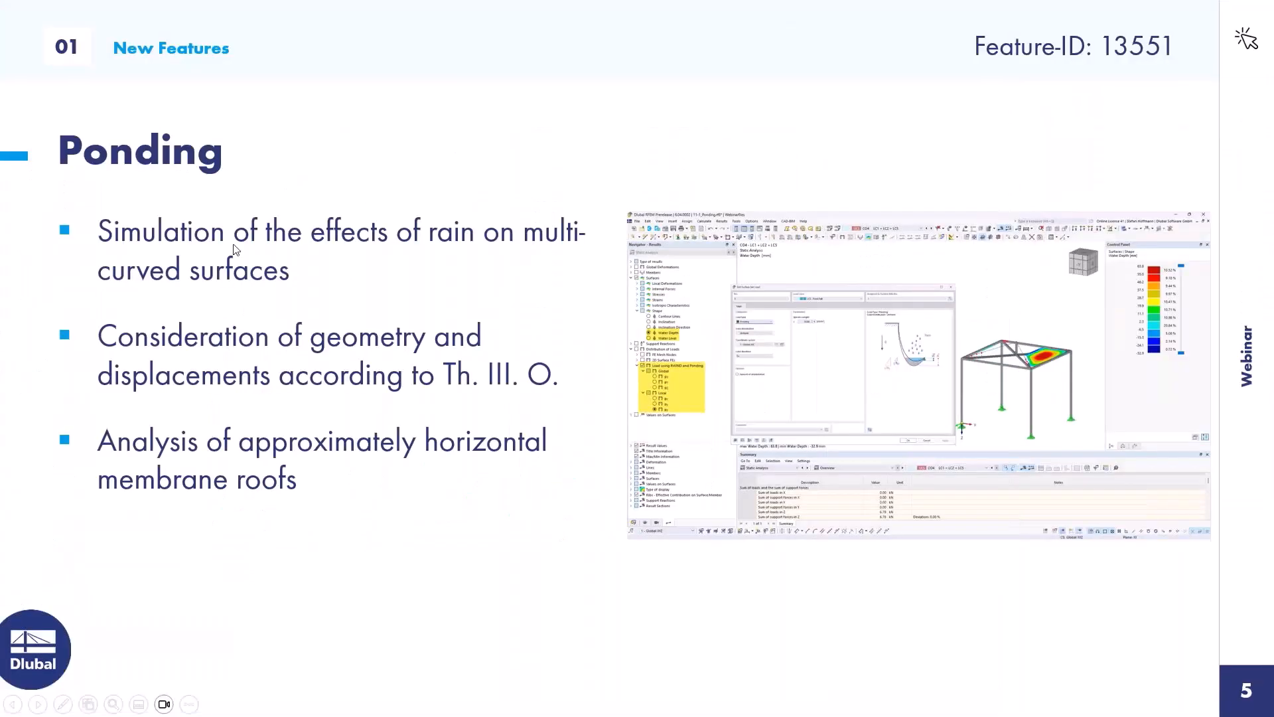
pyautogui.press('Right')
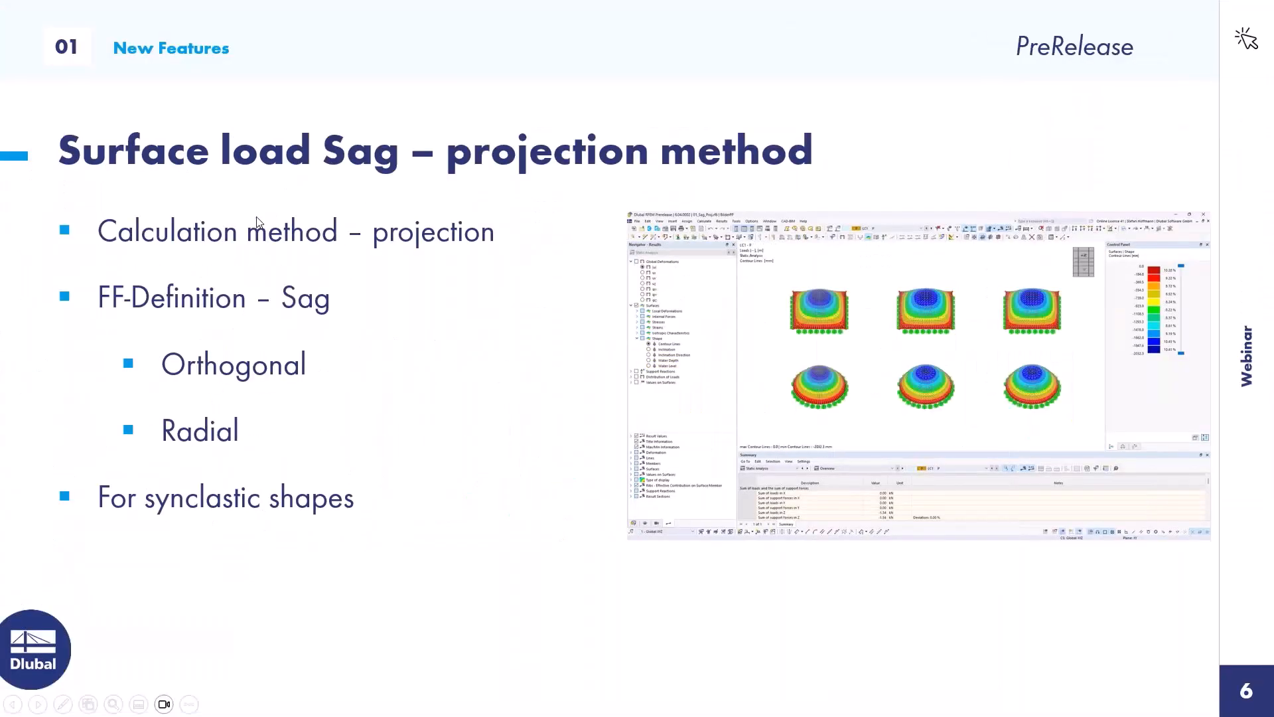
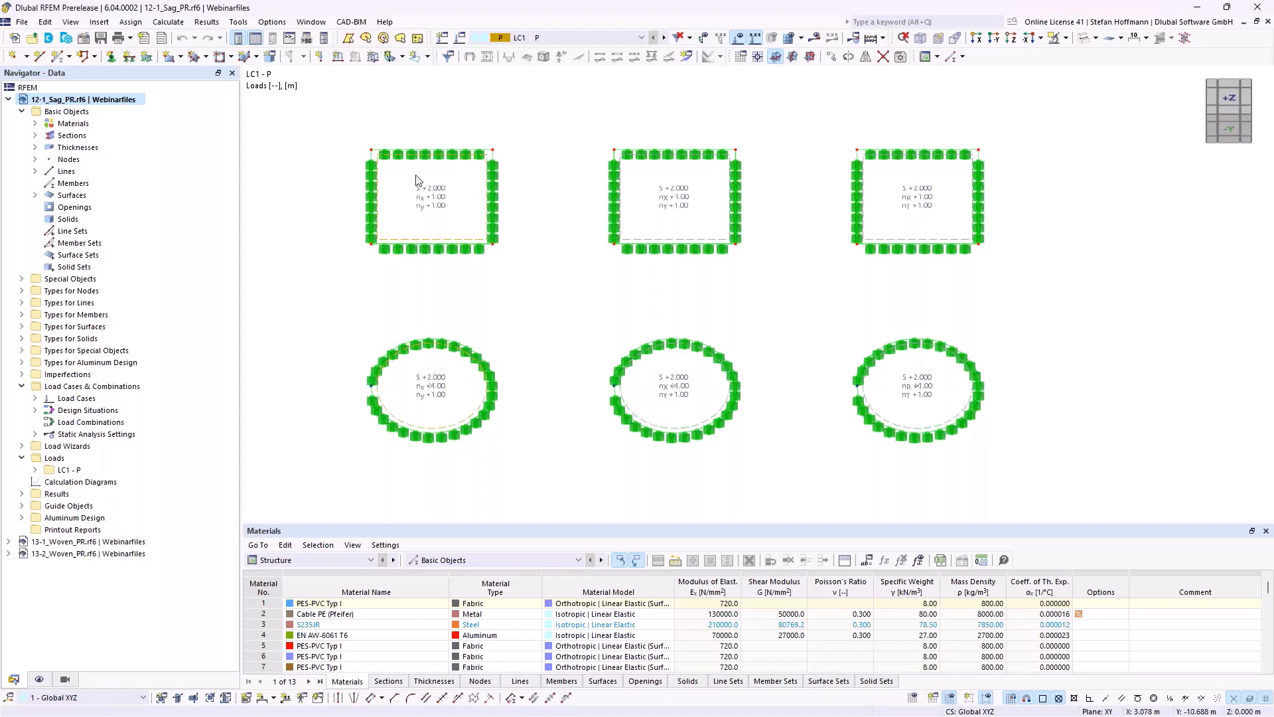
# - Review the Standard-method sag form-finding loads of the first square and first circular surfaces in 12-1_Sag_PR.rf6, including the available load types
pyautogui.doubleClick(443, 212)
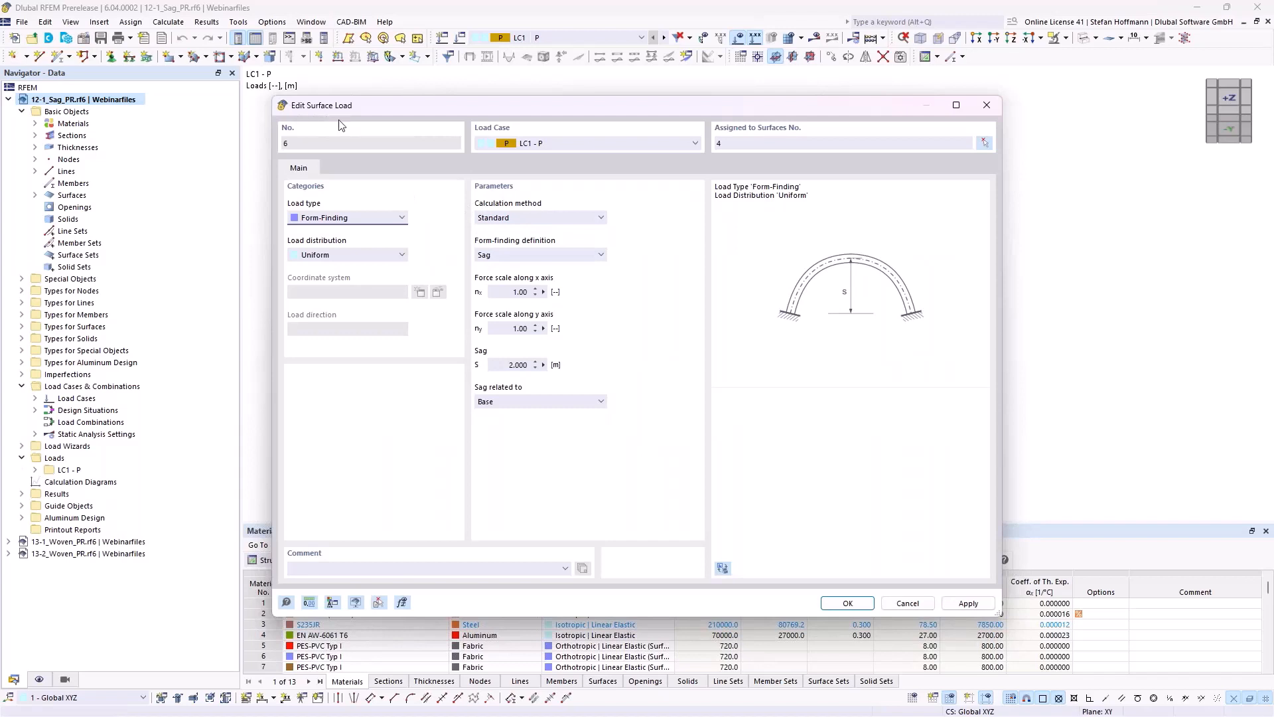
pyautogui.click(319, 219)
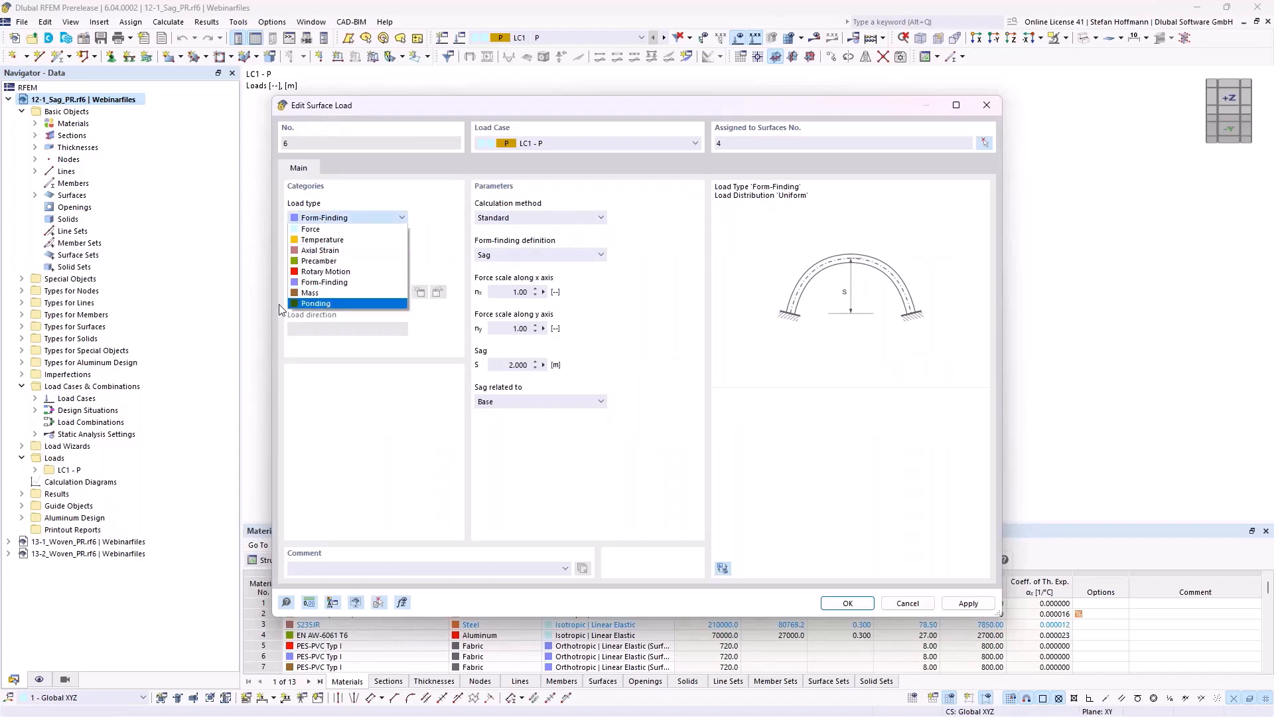
pyautogui.click(331, 284)
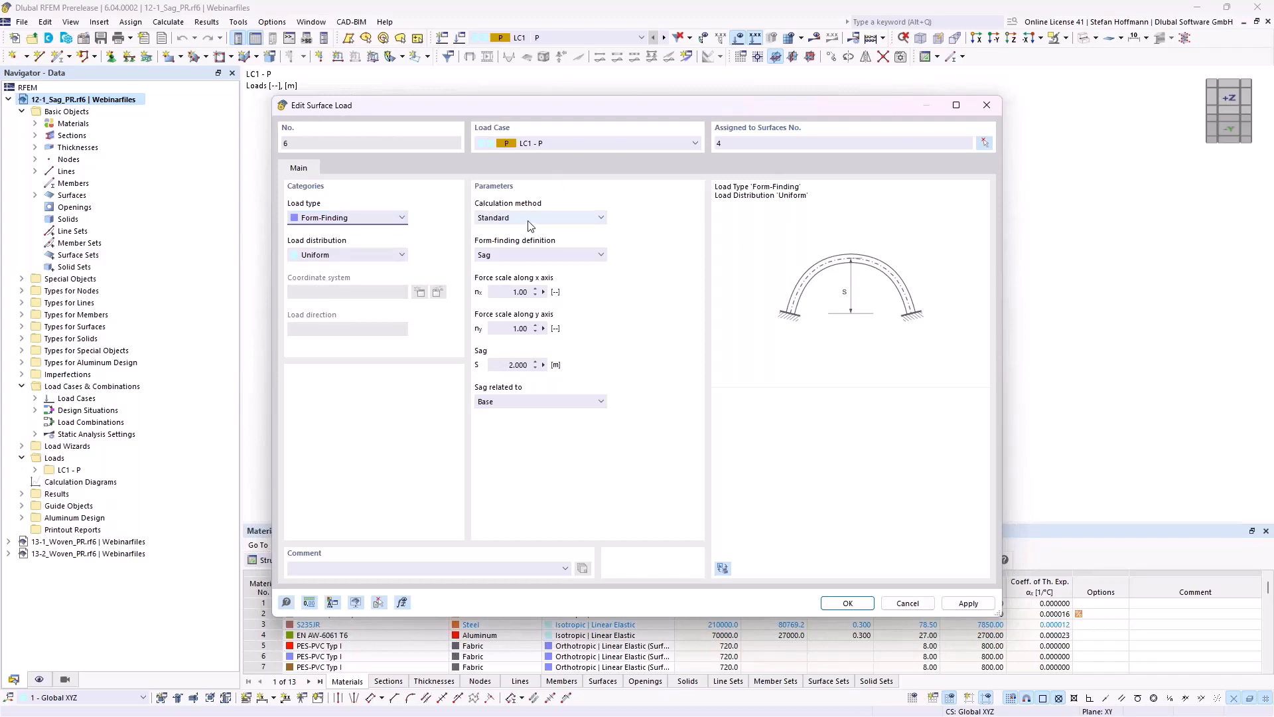
pyautogui.click(532, 290)
pyautogui.click(534, 329)
pyautogui.click(535, 365)
pyautogui.press('Return')
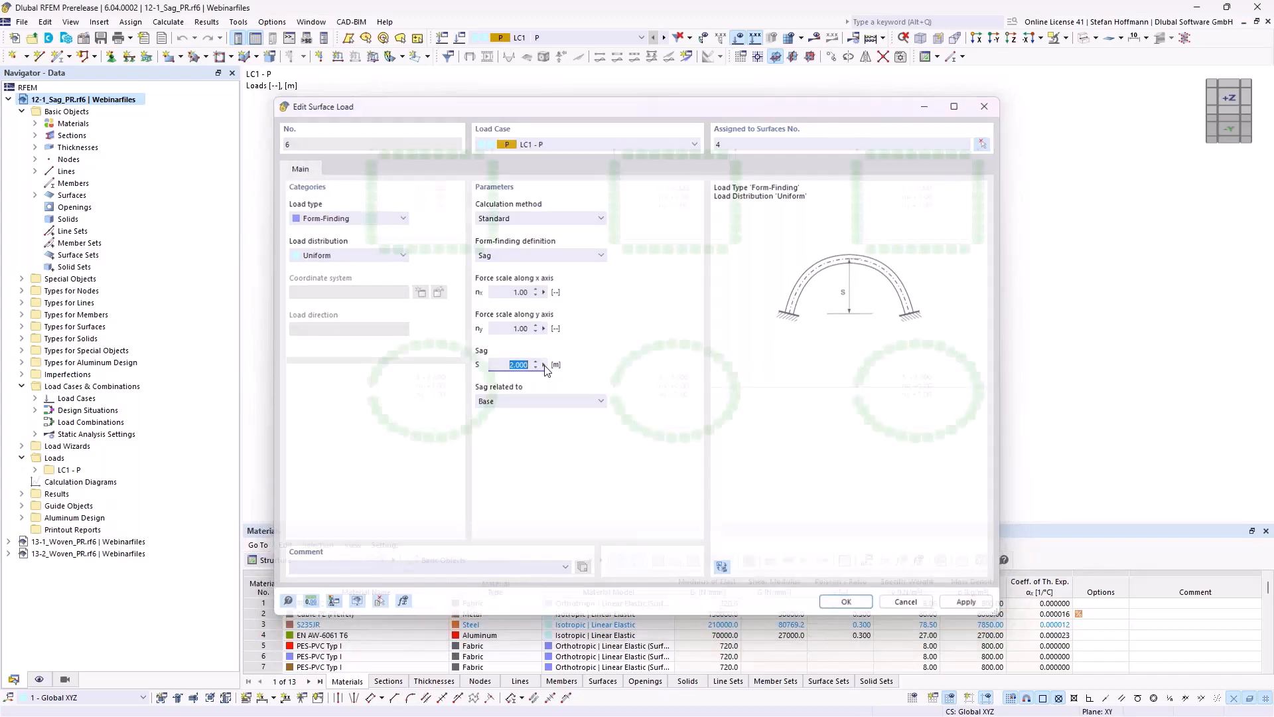
pyautogui.doubleClick(445, 380)
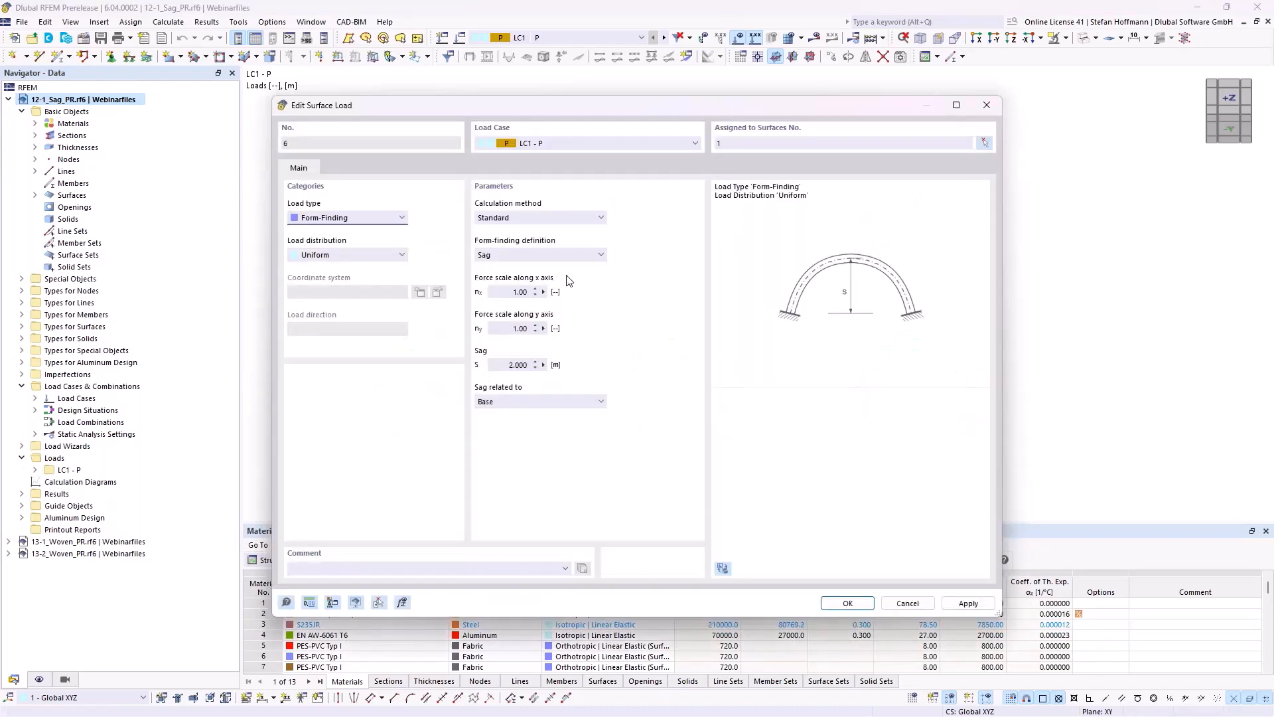
pyautogui.press('Escape')
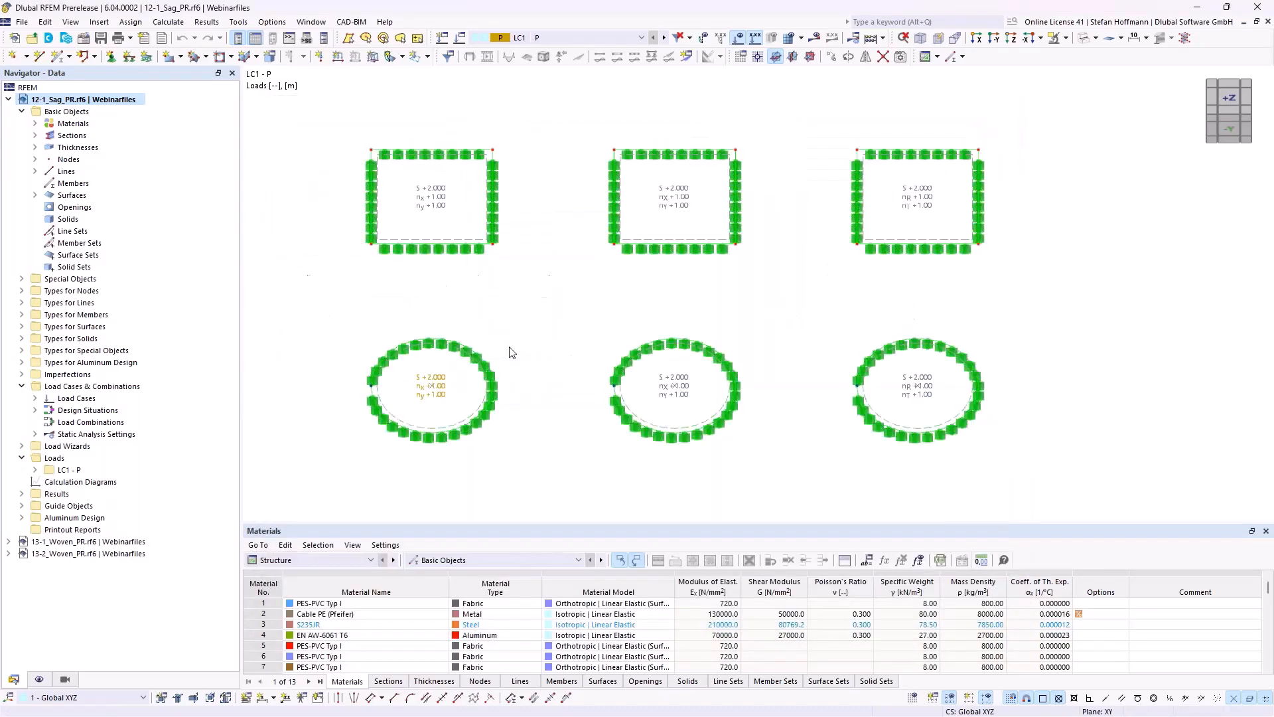
# - Review the Projection-method sag loads of the second and third square surfaces, with orthogonal and radial load distribution
pyautogui.doubleClick(676, 212)
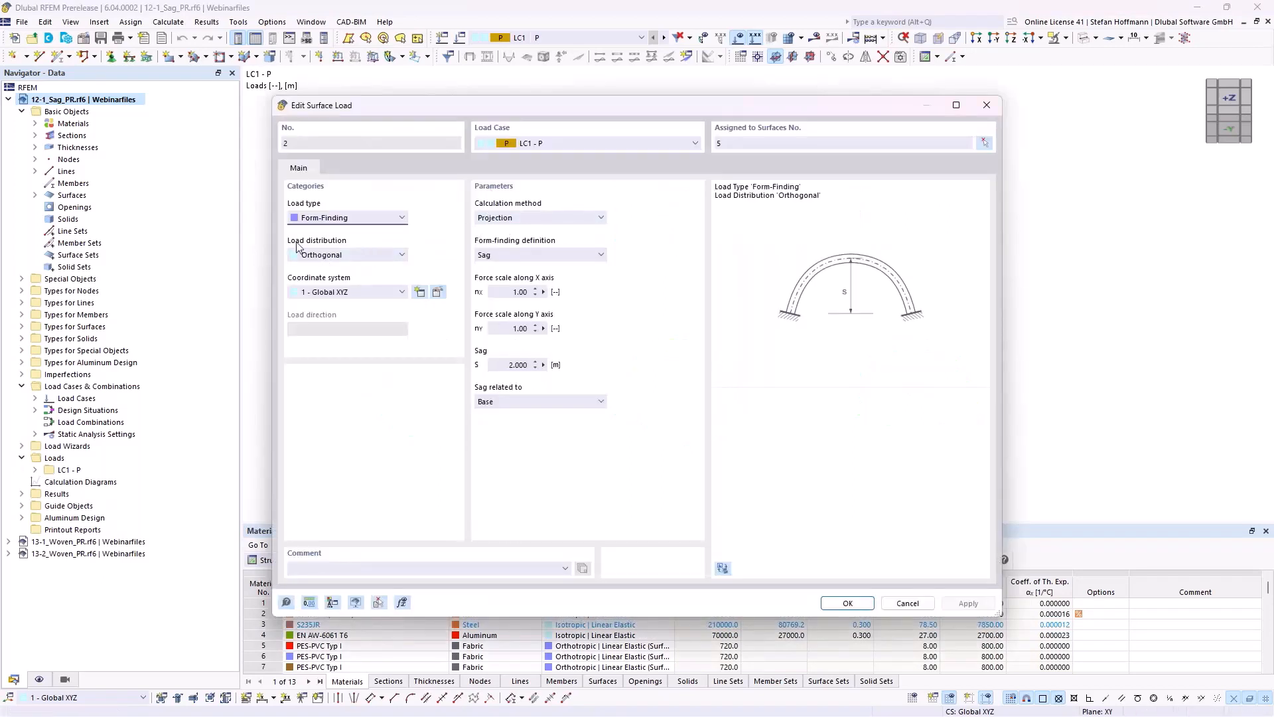
pyautogui.press('Escape')
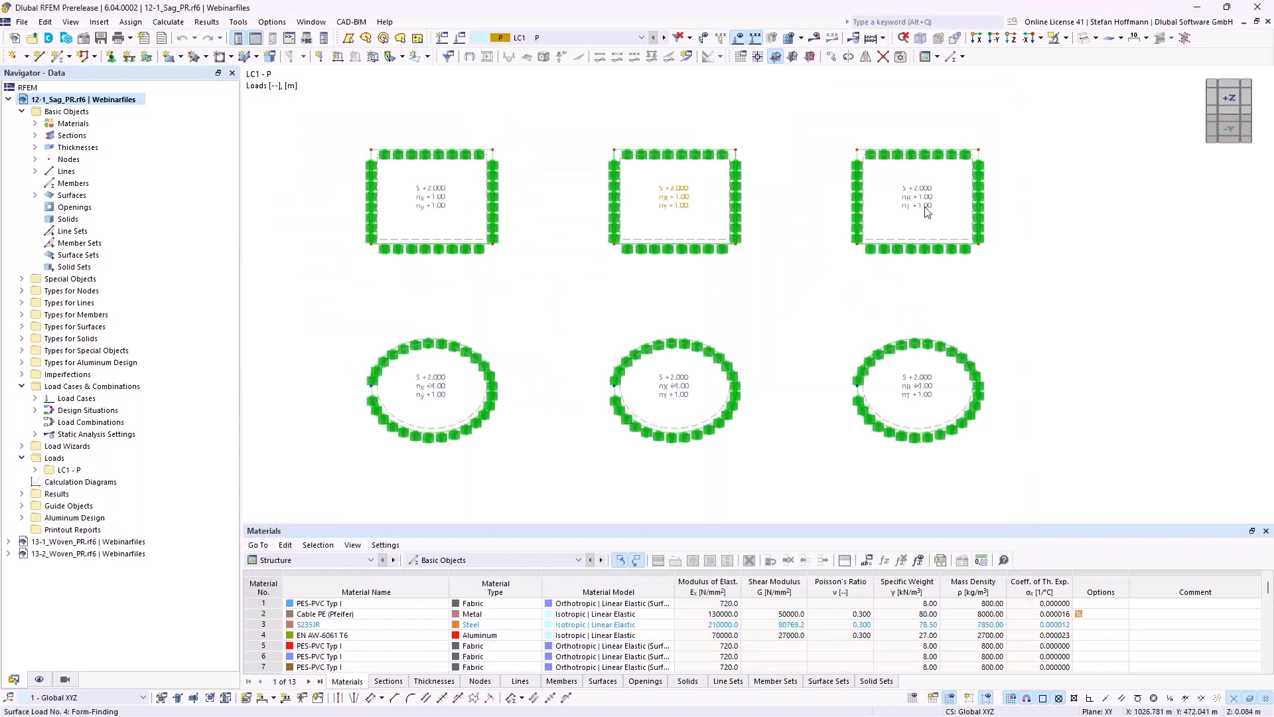
pyautogui.doubleClick(927, 213)
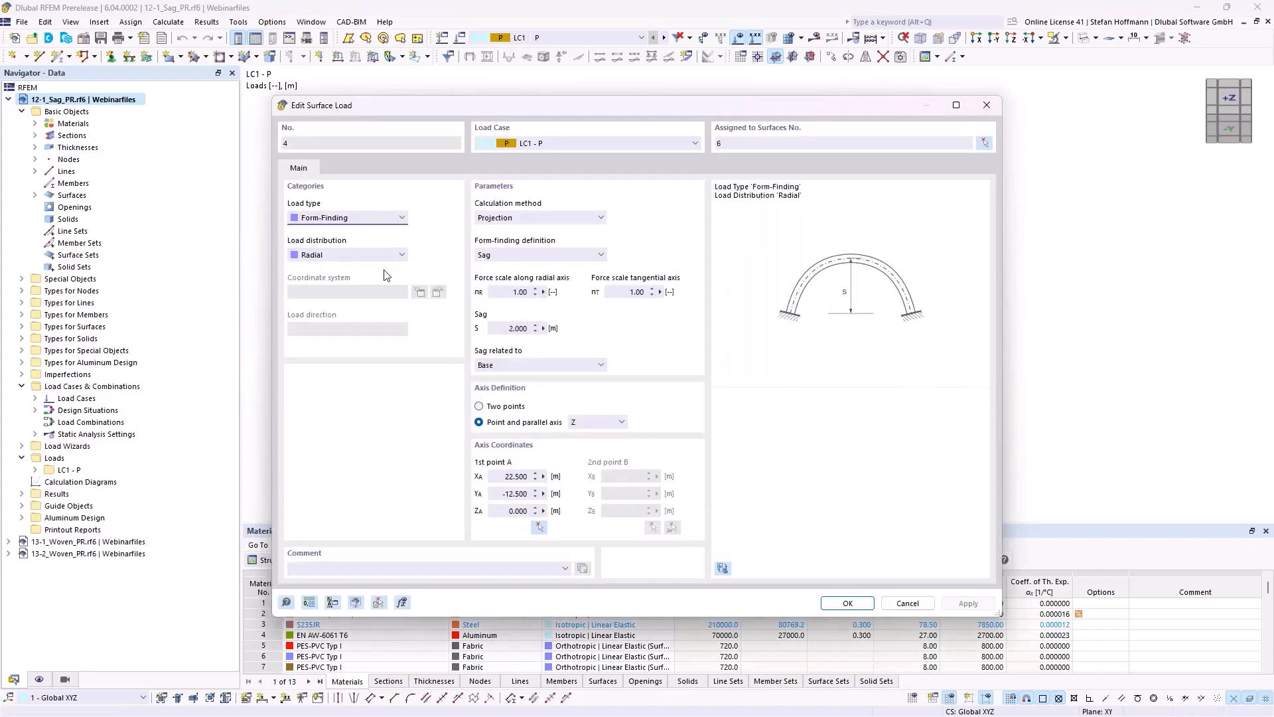
pyautogui.press('Escape')
# - Calculate load case LC1 and show the contour lines of all six form-found surfaces
pyautogui.press('F5')
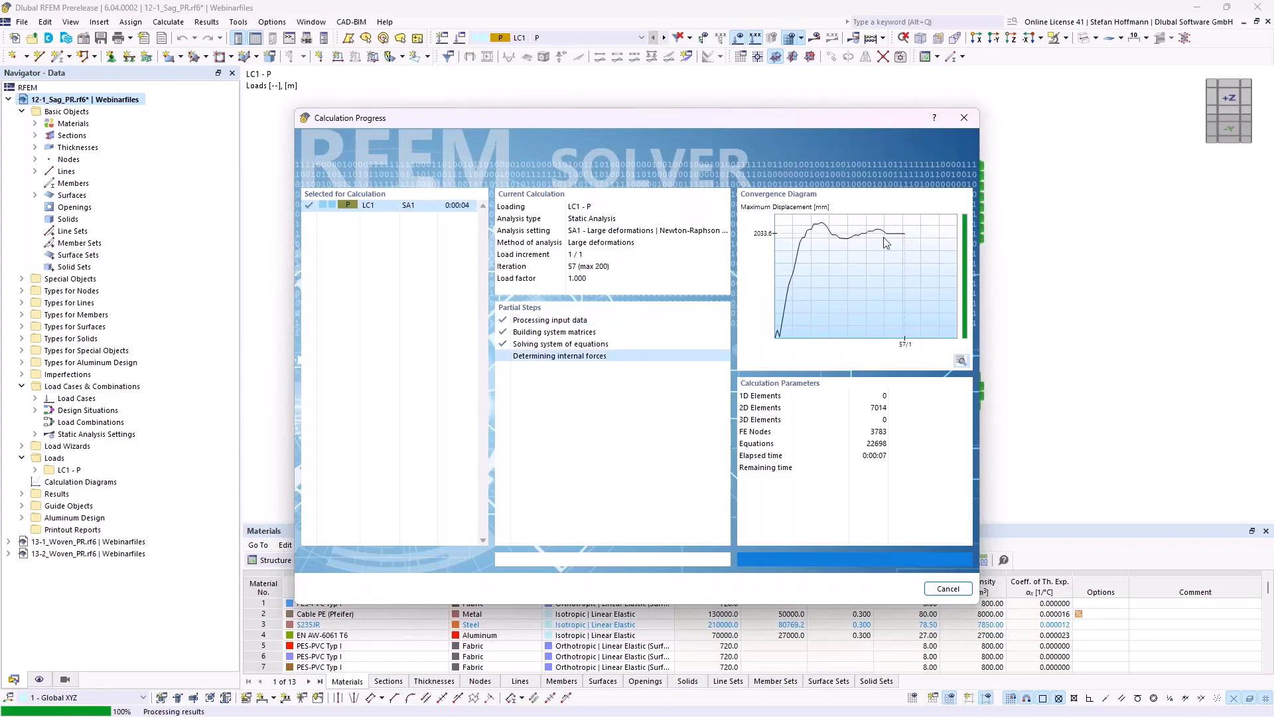
pyautogui.moveTo(655, 277); pyautogui.dragTo(685, 289, button='middle')
pyautogui.scroll(-1, 708, 285)
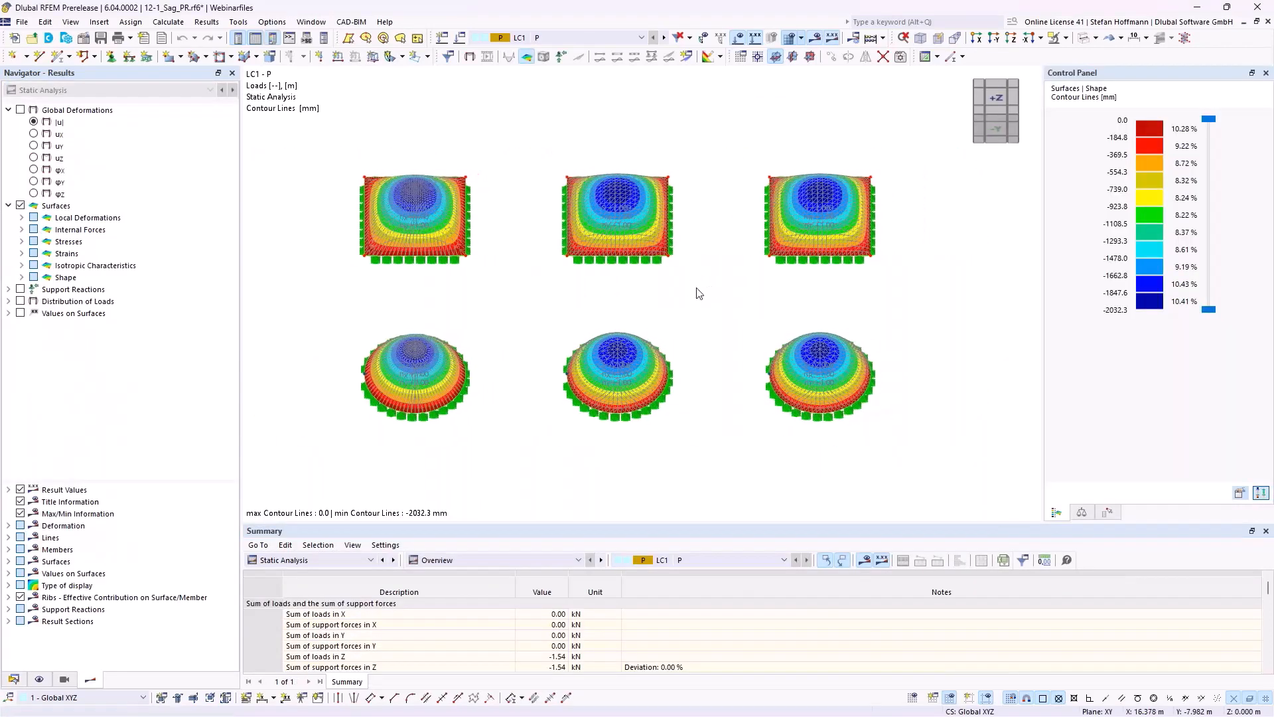
# - Review the form-finding and the precision and tolerance settings of static analysis setting SA1, and close them without changes
pyautogui.click(857, 44)
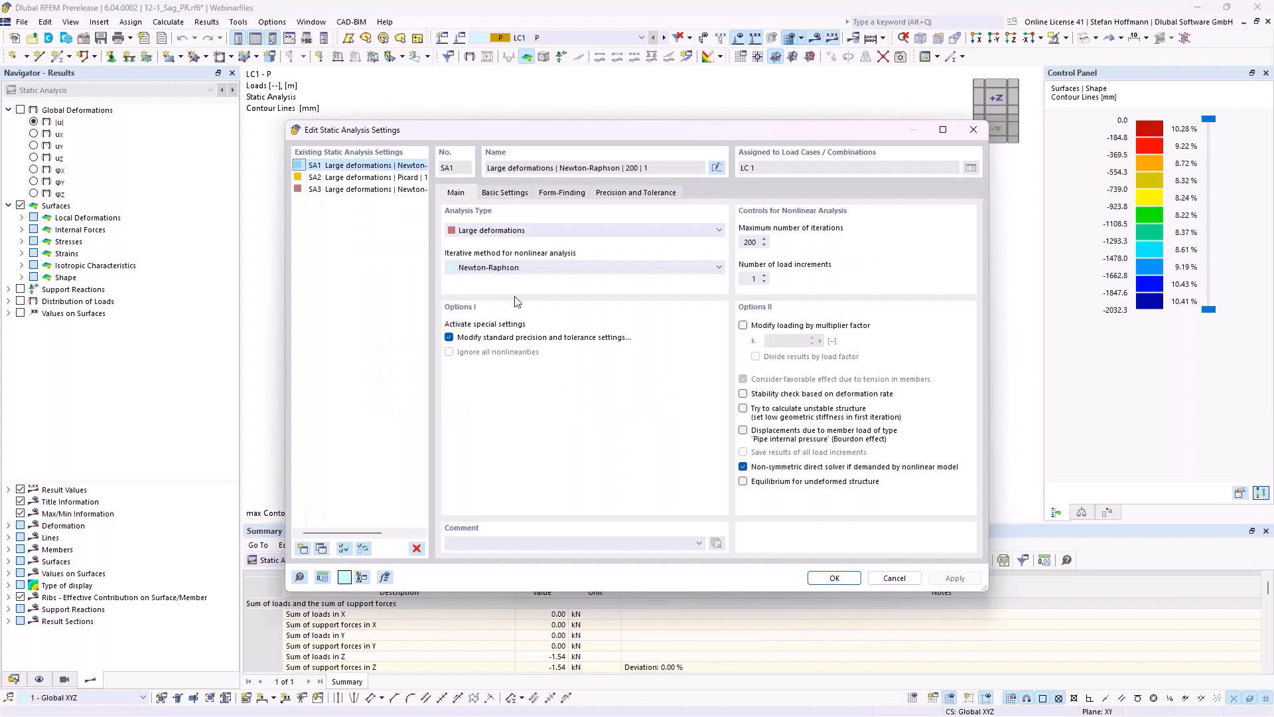
pyautogui.click(562, 197)
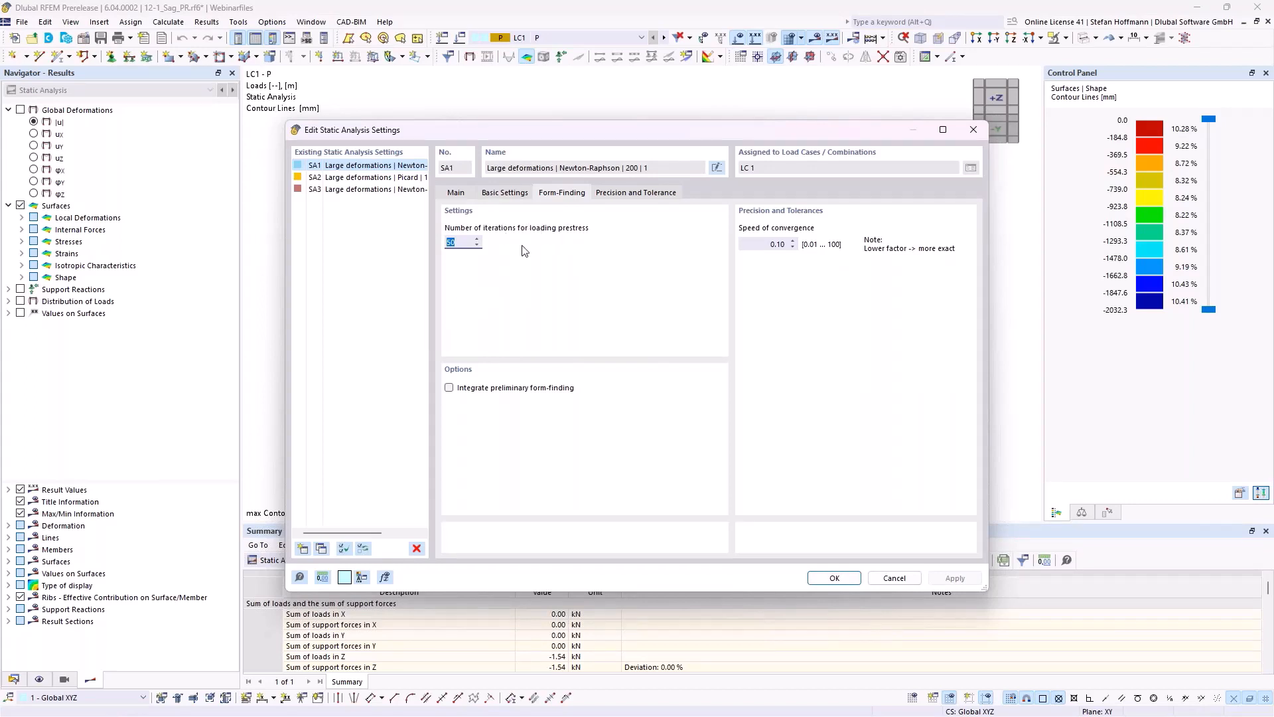
pyautogui.click(654, 193)
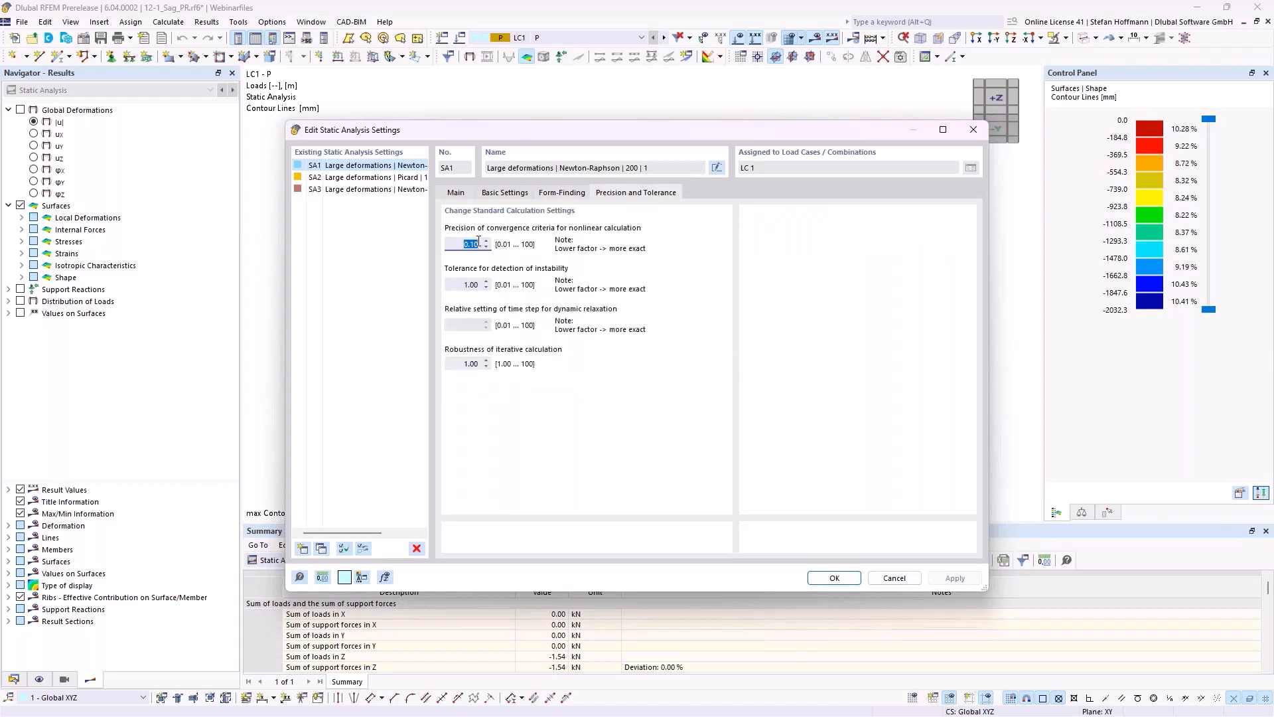
pyautogui.press('Escape')
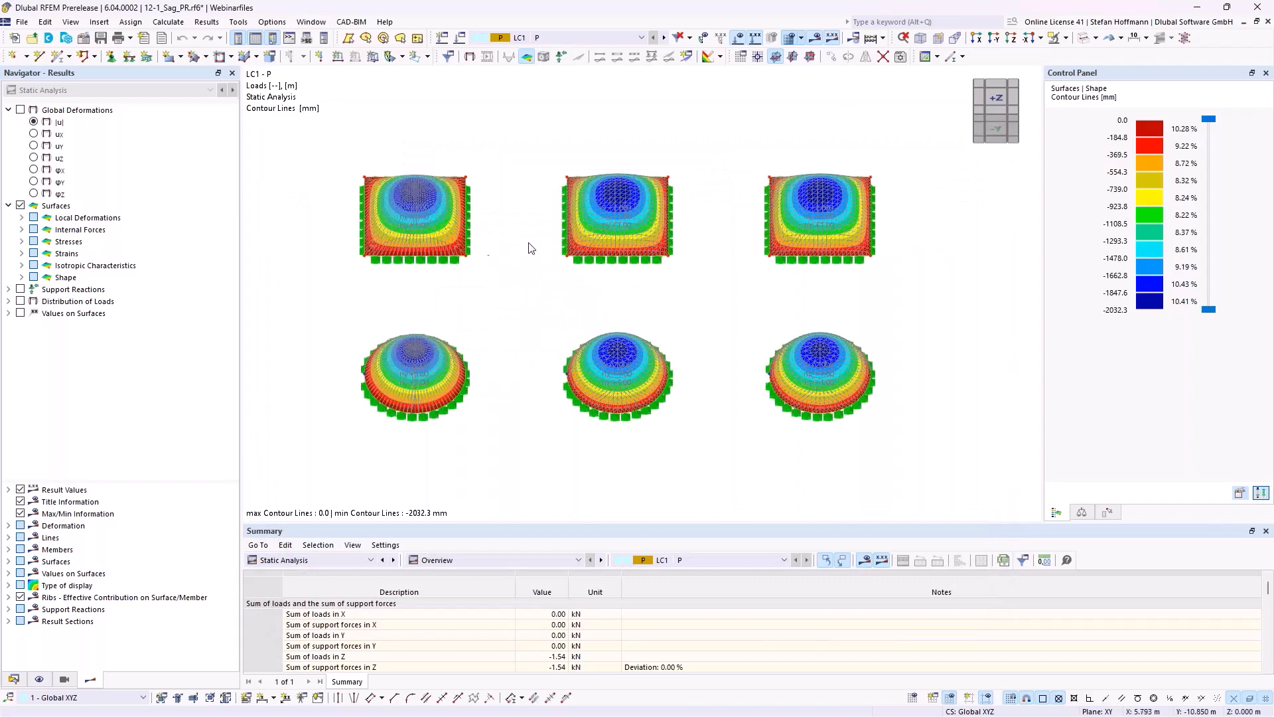
# - Hide the results and compare the mesh of the first two square surfaces from directly above
pyautogui.click(821, 44)
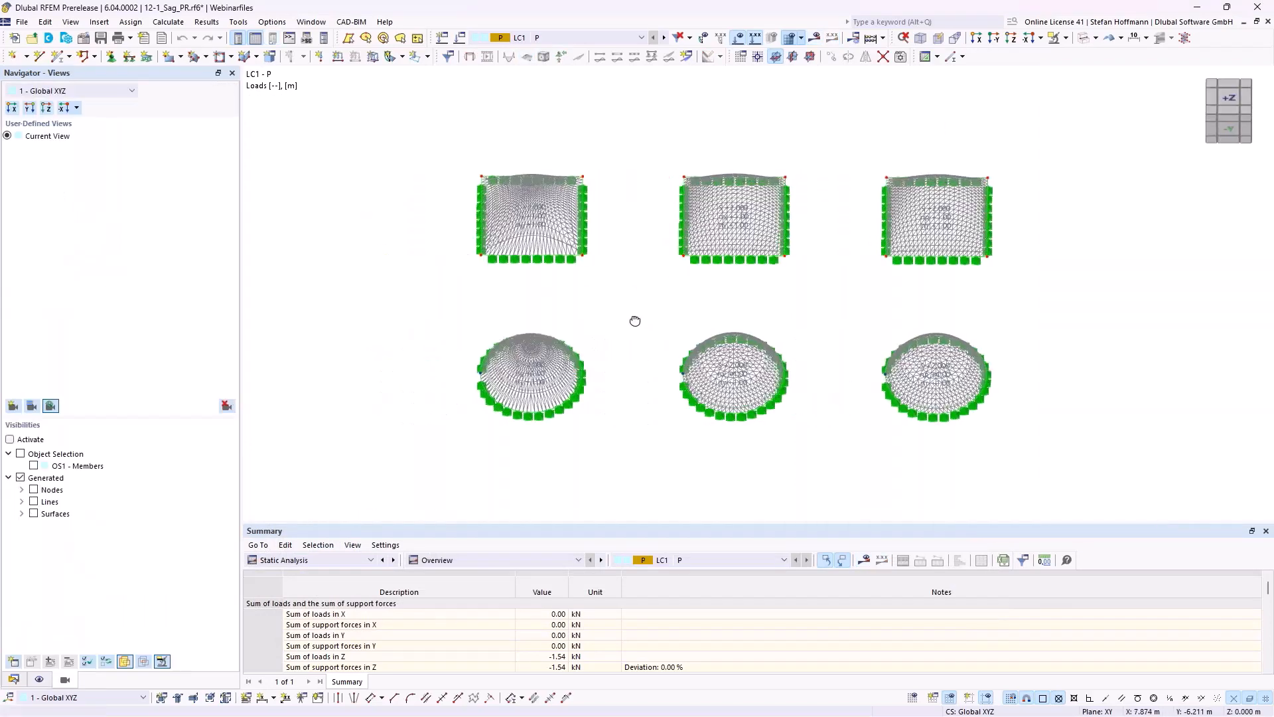
pyautogui.keyDown('ctrl'); pyautogui.moveTo(635, 321); pyautogui.dragTo(630, 341, button='middle'); pyautogui.keyUp('ctrl')
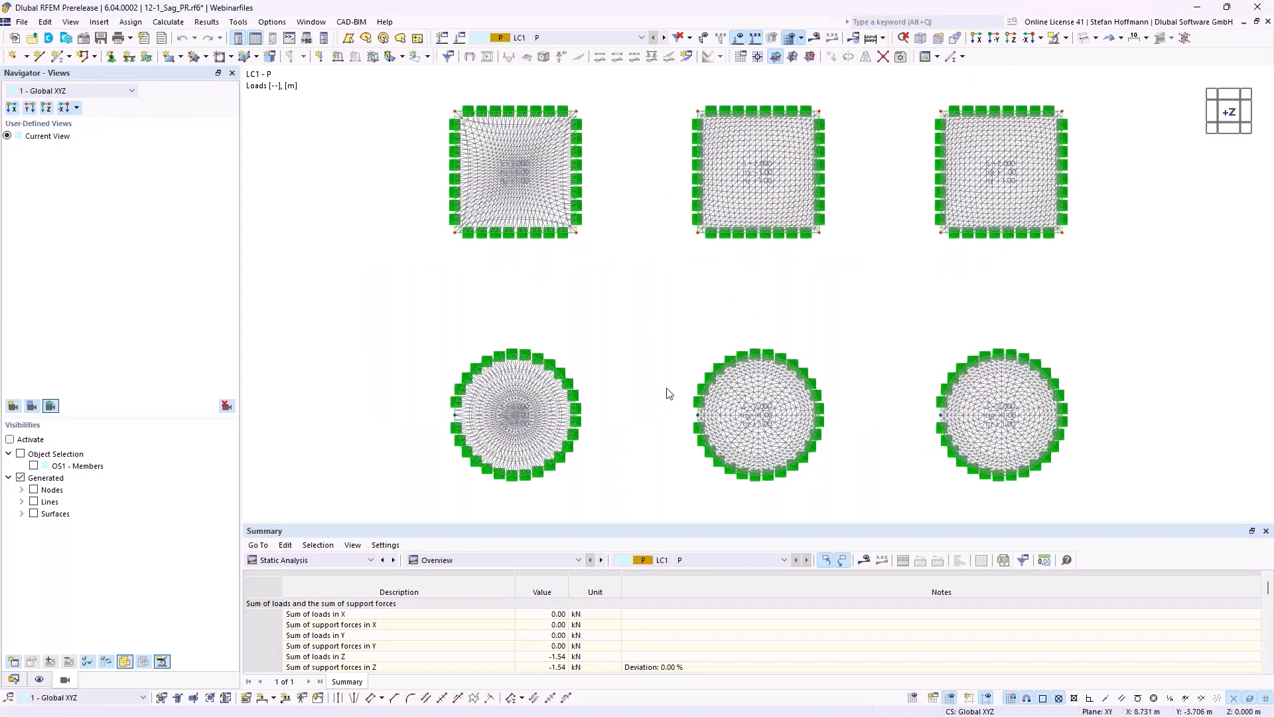
pyautogui.scroll(5, 531, 159)
pyautogui.scroll(-2, 569, 189)
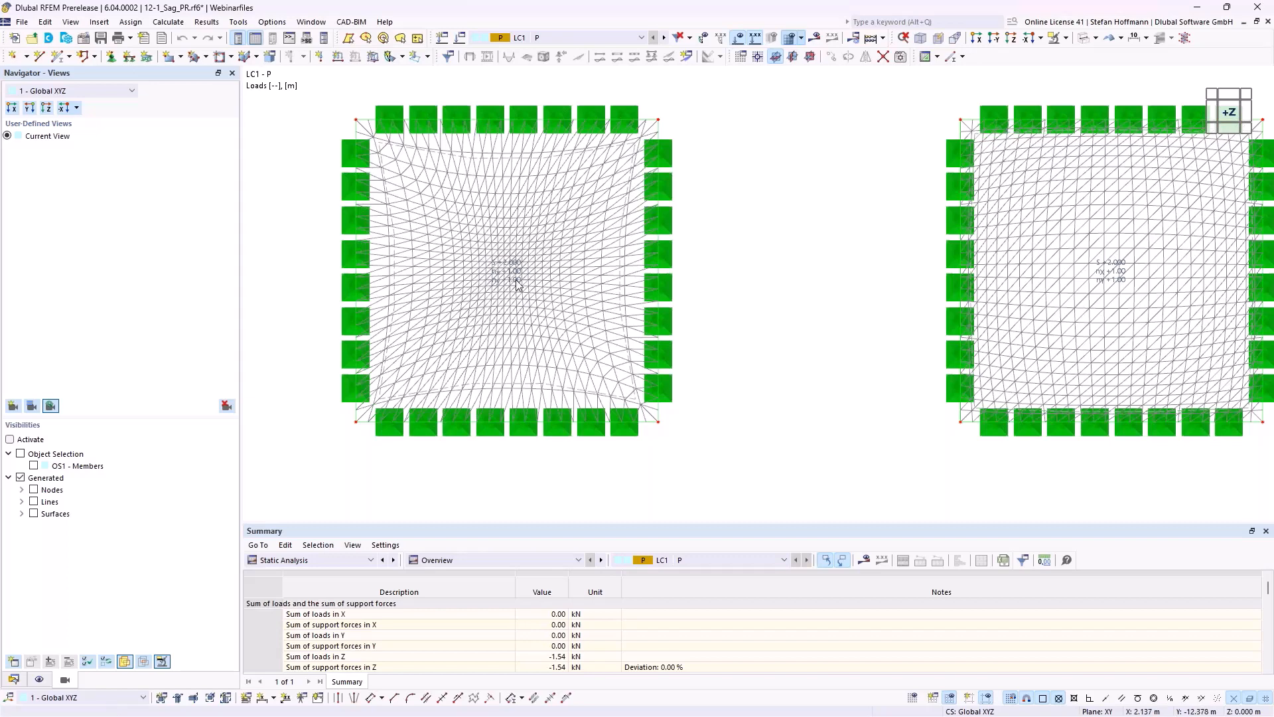
# - Compare the meshes of the remaining square and circular surfaces from directly above
pyautogui.moveTo(967, 290); pyautogui.dragTo(483, 262, button='middle')
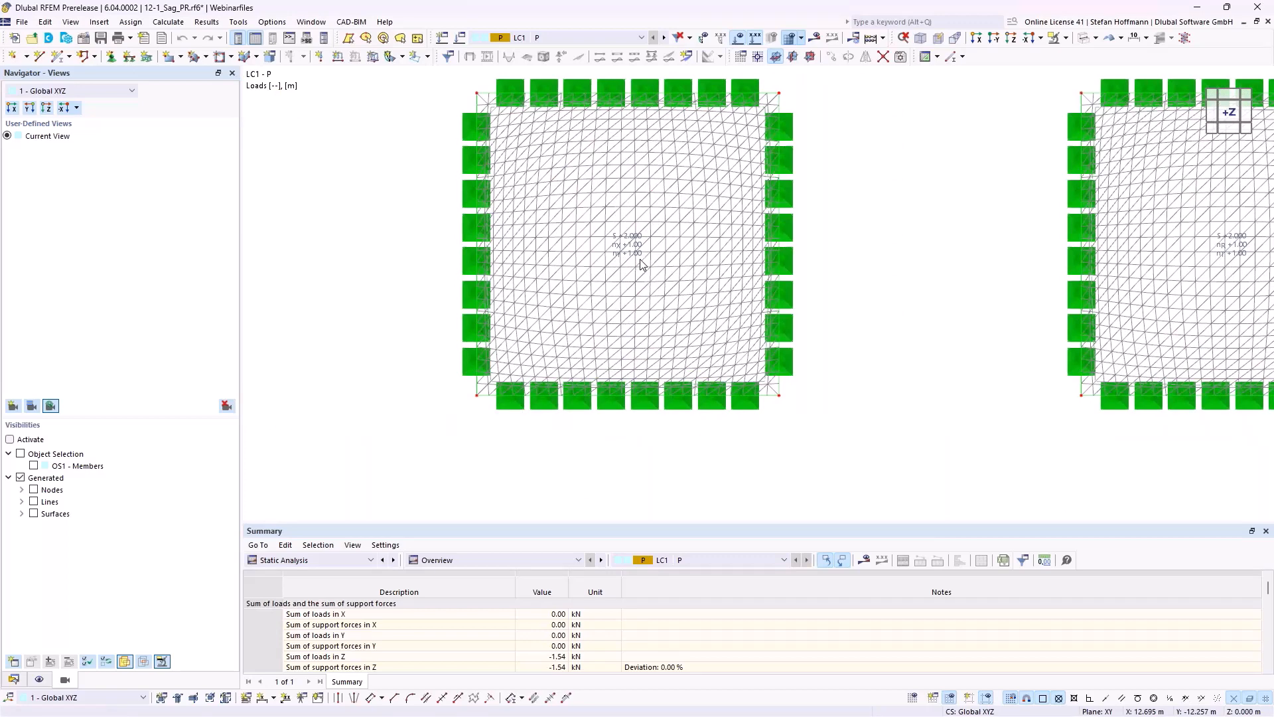
pyautogui.scroll(-1, 640, 260)
pyautogui.scroll(-5, 642, 263)
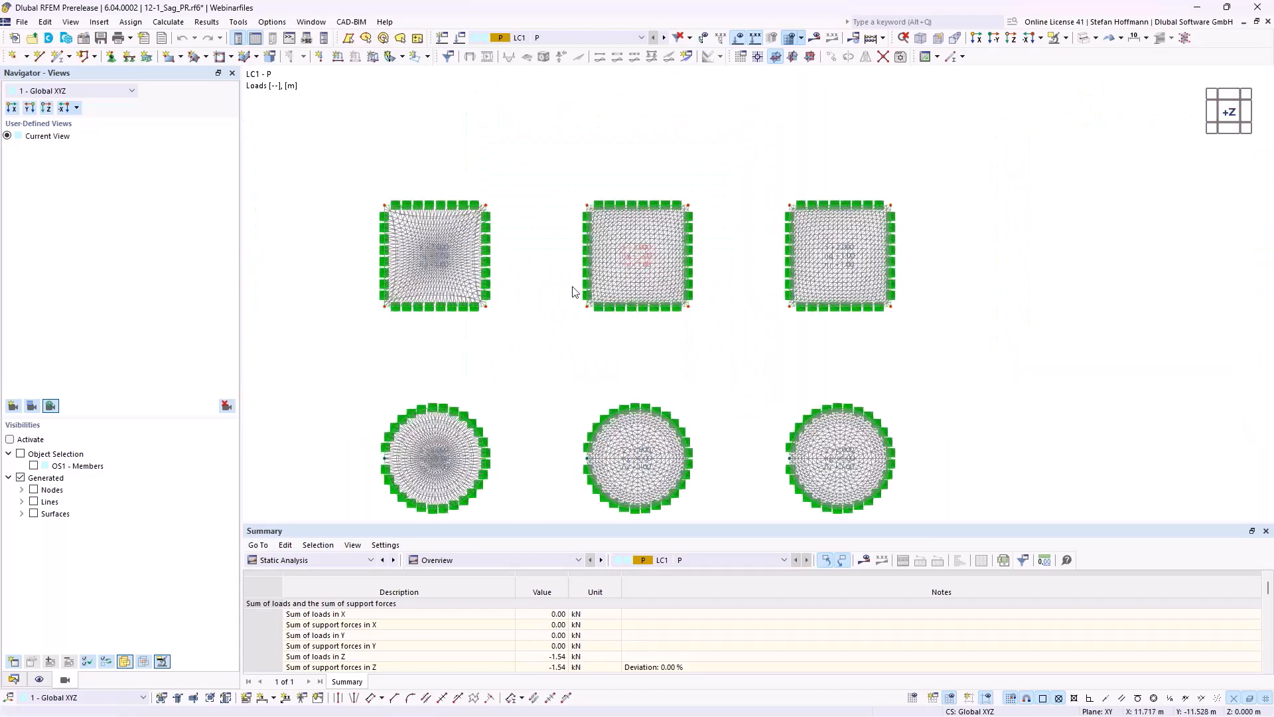
pyautogui.scroll(1, 572, 288)
pyautogui.moveTo(575, 285); pyautogui.dragTo(616, 242, button='middle')
# - Show the results again and examine the shape contour lines of all six surfaces in a tilted view
pyautogui.click(815, 37)
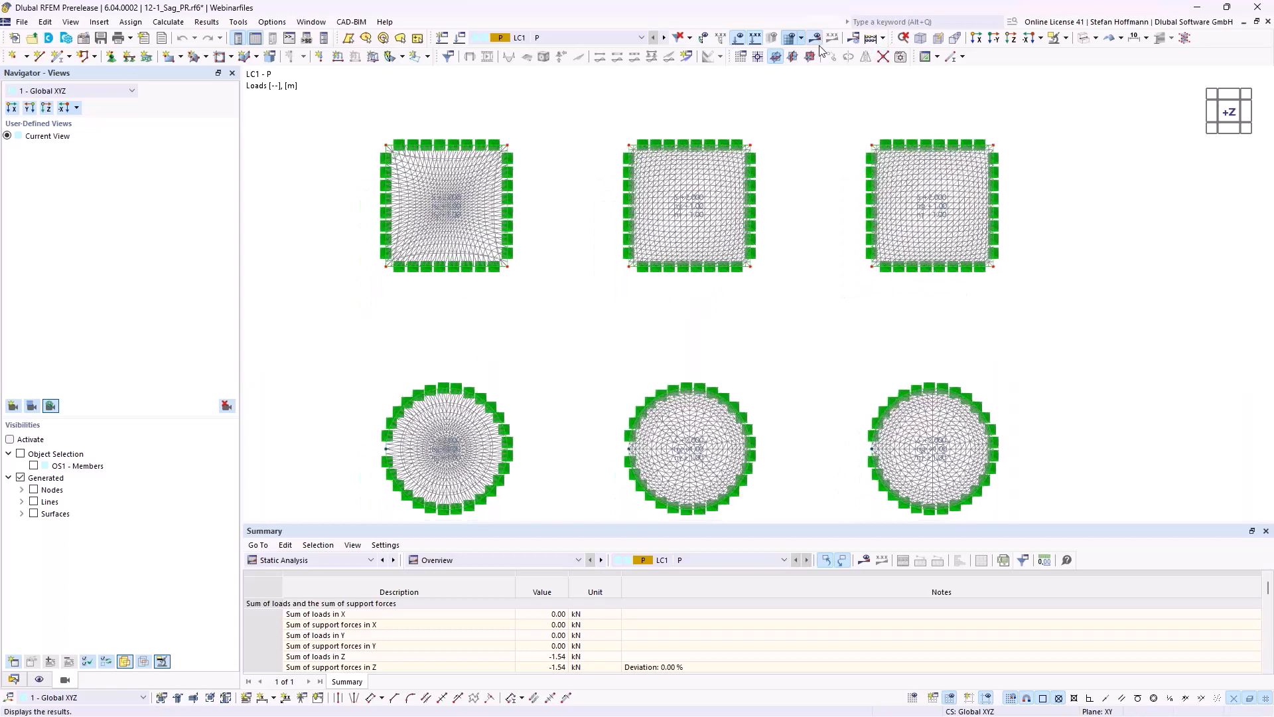
pyautogui.keyDown('ctrl'); pyautogui.moveTo(668, 312); pyautogui.dragTo(629, 215, button='middle'); pyautogui.keyUp('ctrl')
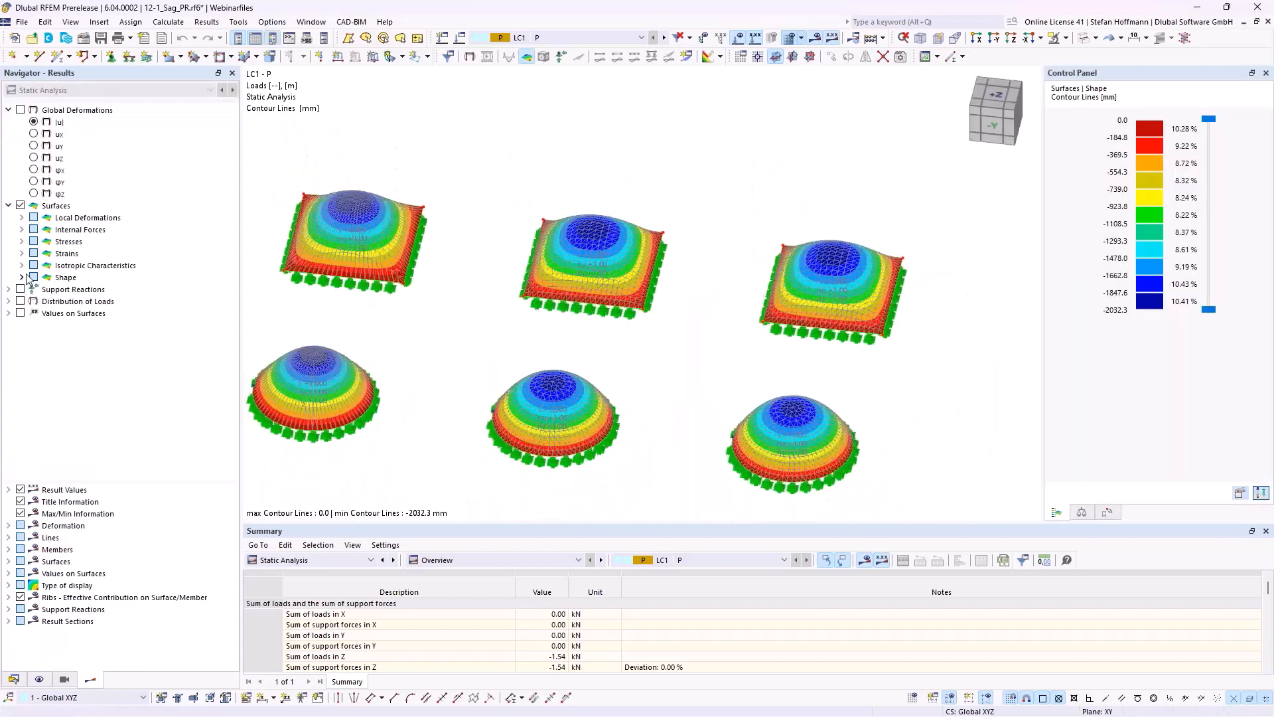
pyautogui.click(21, 278)
pyautogui.click(49, 290)
pyautogui.moveTo(472, 315); pyautogui.dragTo(531, 295, button='middle')
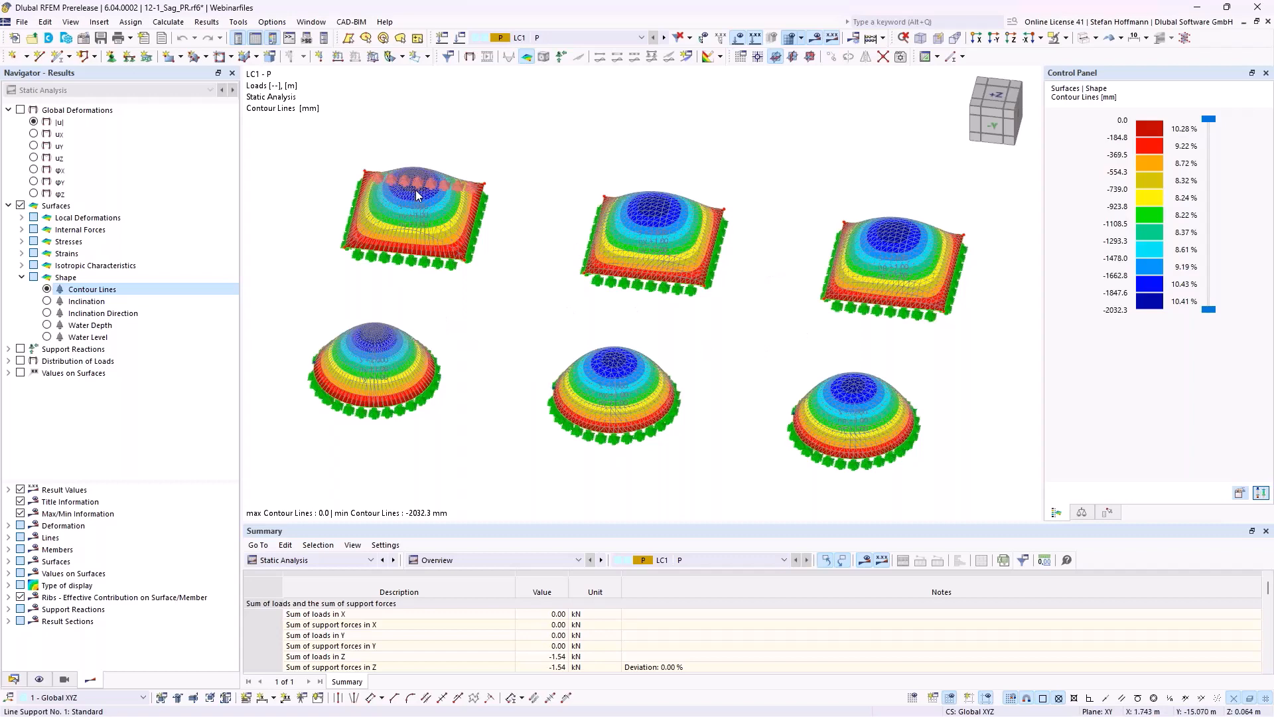
pyautogui.moveTo(478, 252); pyautogui.dragTo(522, 299, button='middle')
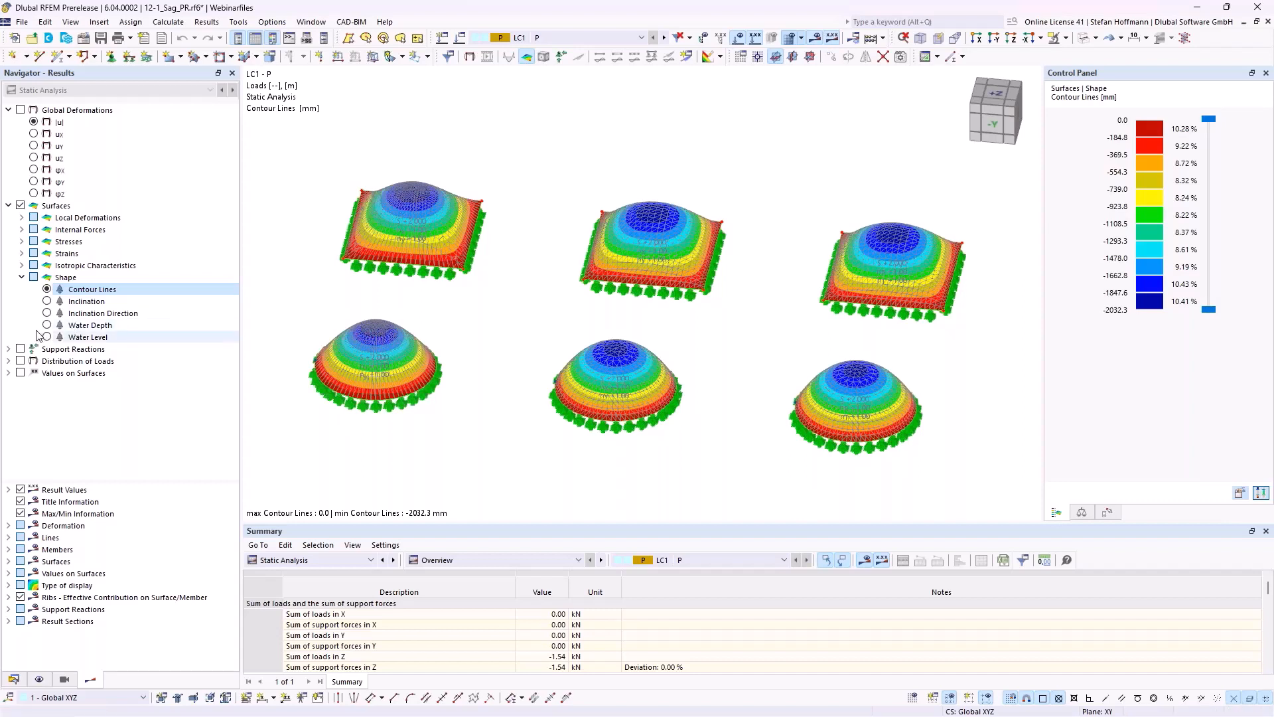
# - Show the basic internal forces nx and ny on the six surfaces and compare their distributions
pyautogui.click(22, 242)
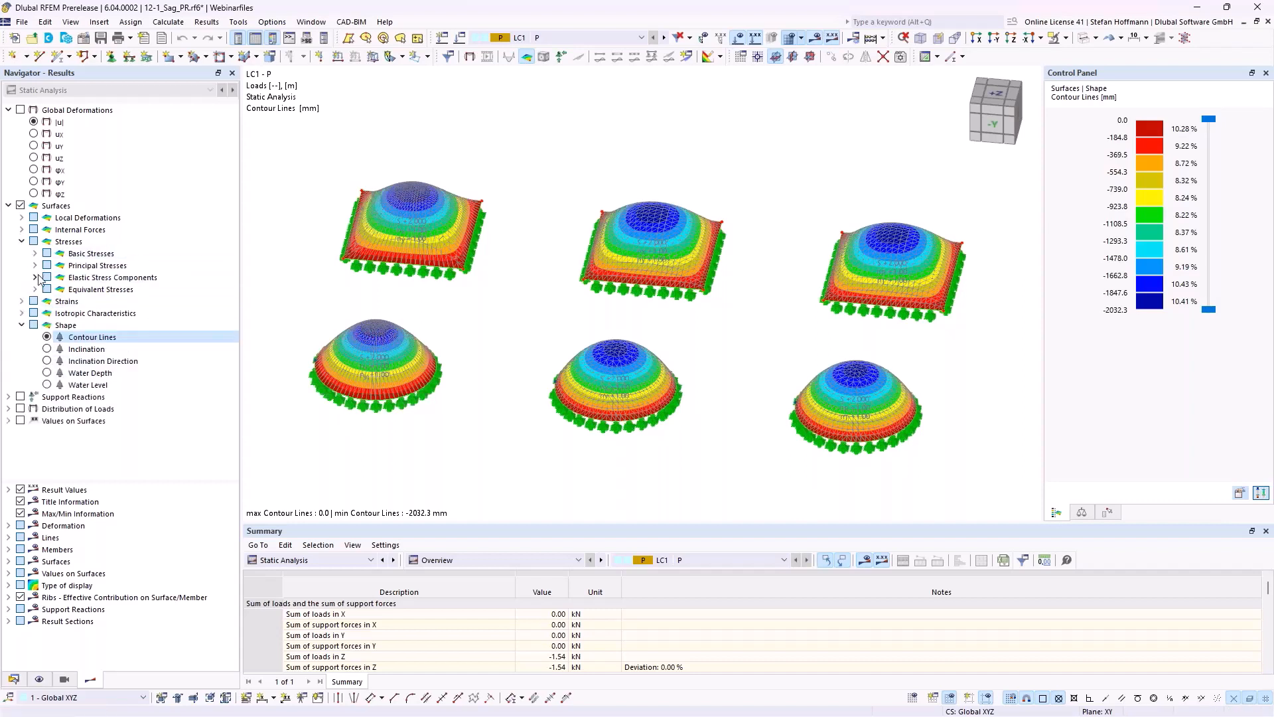
pyautogui.click(36, 266)
pyautogui.click(36, 266)
pyautogui.click(22, 242)
pyautogui.click(22, 230)
pyautogui.click(60, 313)
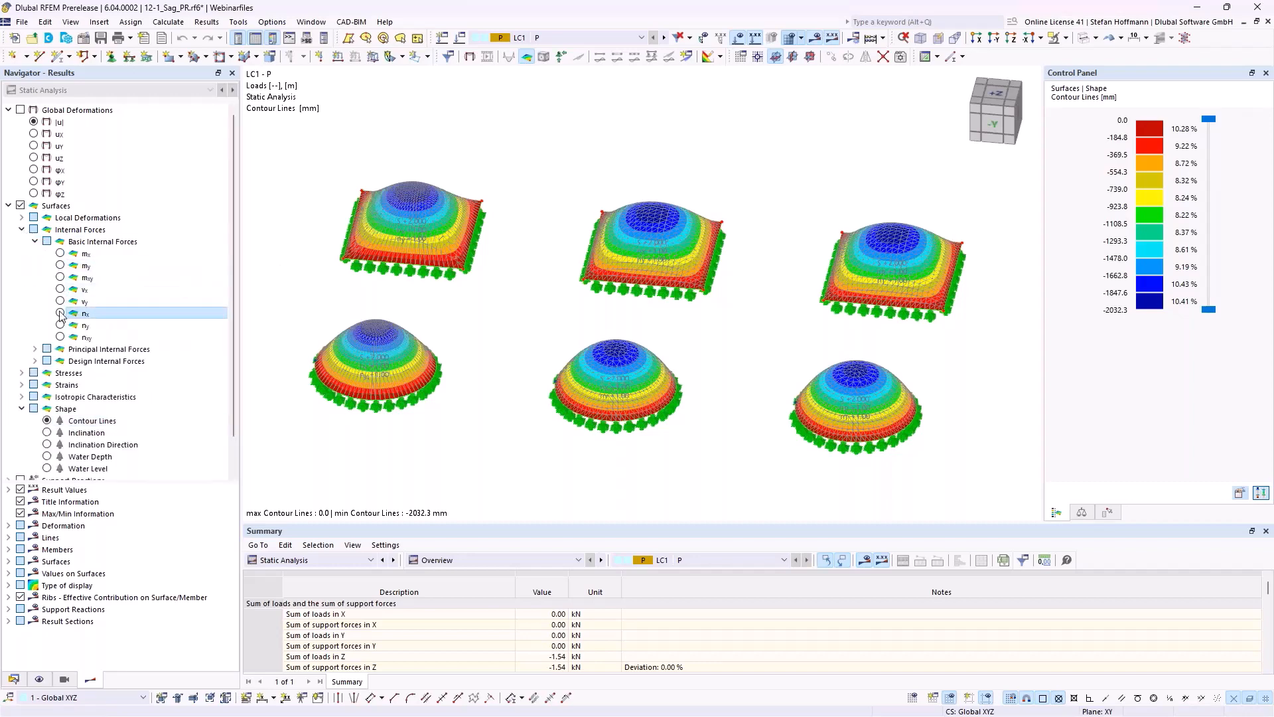
pyautogui.moveTo(489, 288); pyautogui.dragTo(487, 346, button='middle')
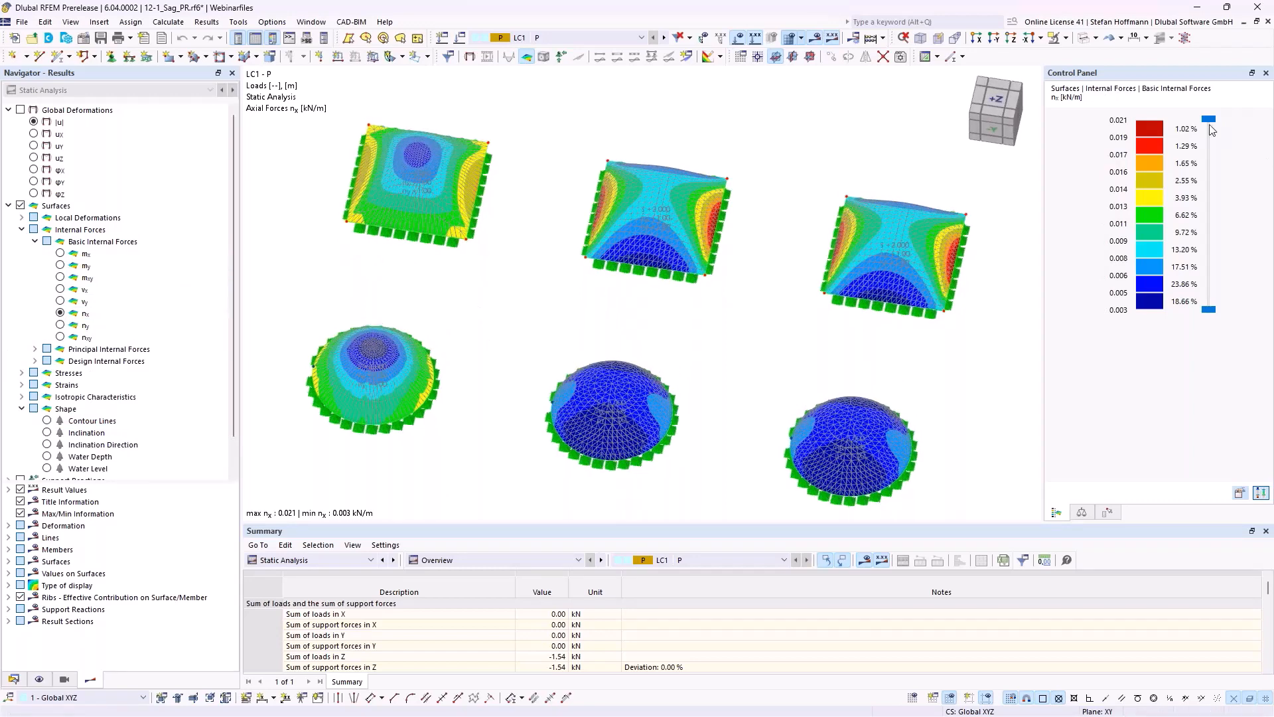
pyautogui.click(60, 325)
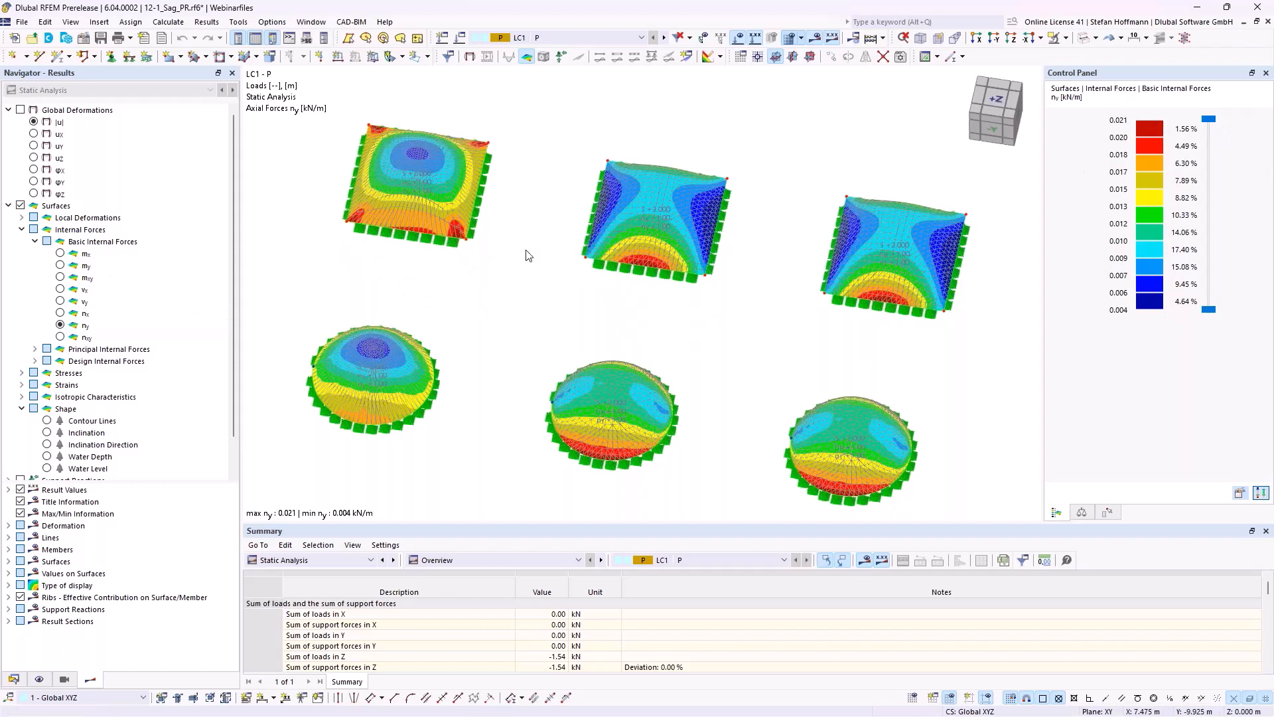
# - Show the principal internal force direction αm and compare the trajectories on the first and second square surfaces
pyautogui.click(37, 350)
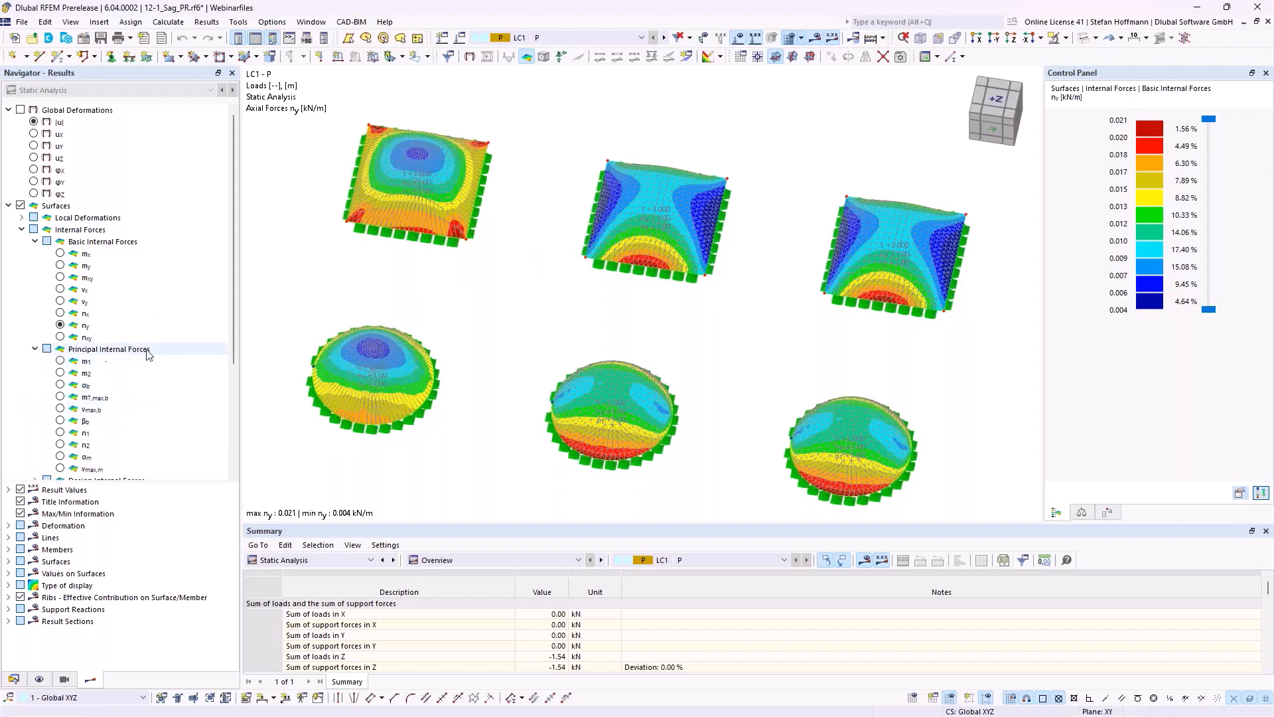
pyautogui.click(86, 458)
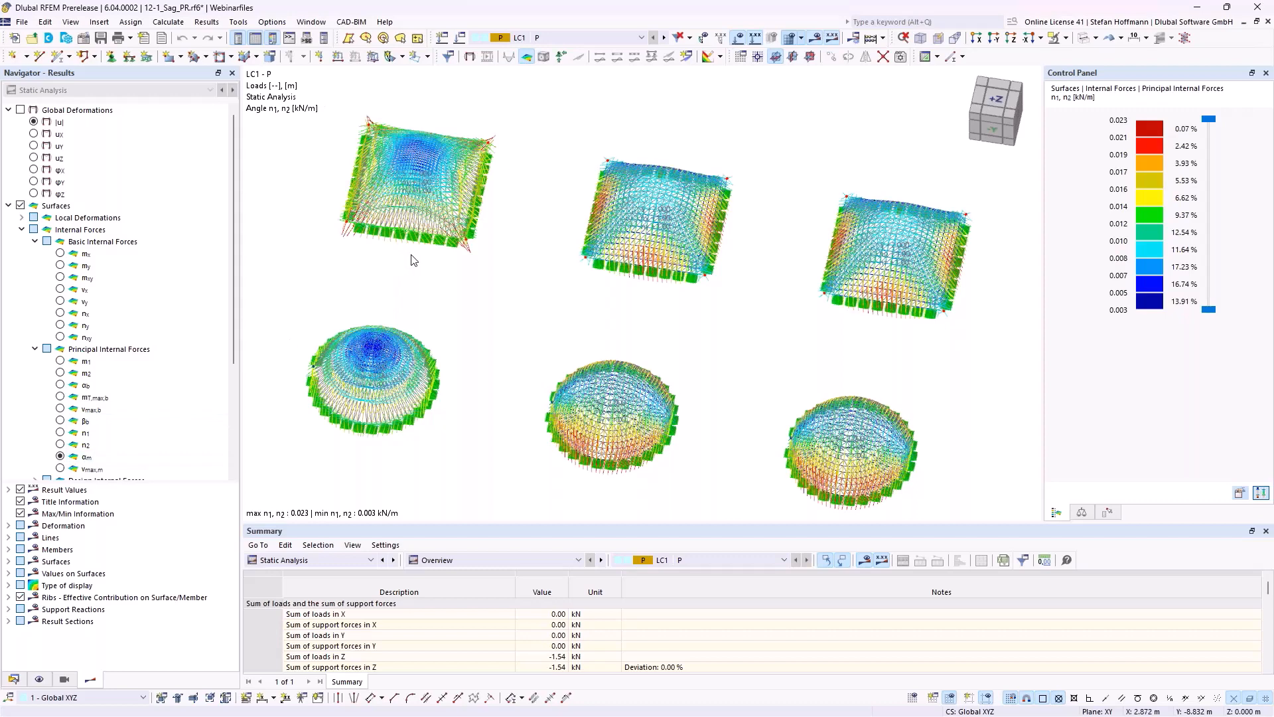
pyautogui.click(1082, 511)
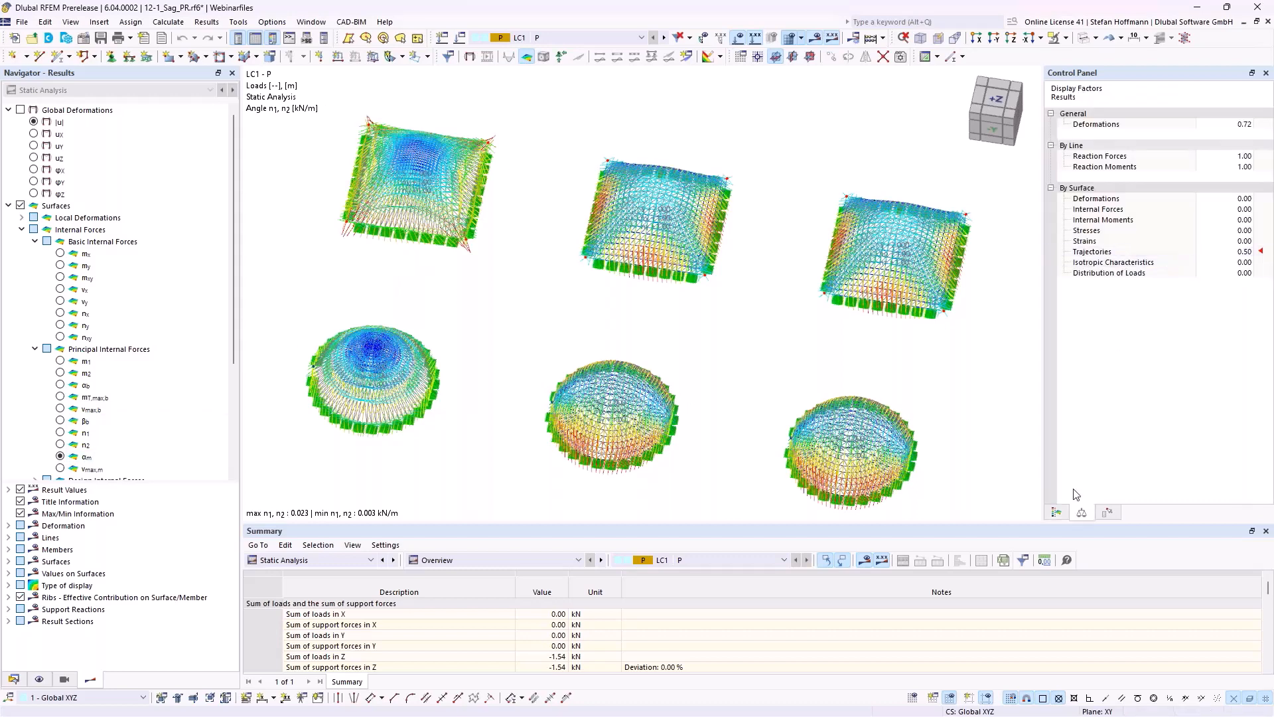
pyautogui.click(1058, 513)
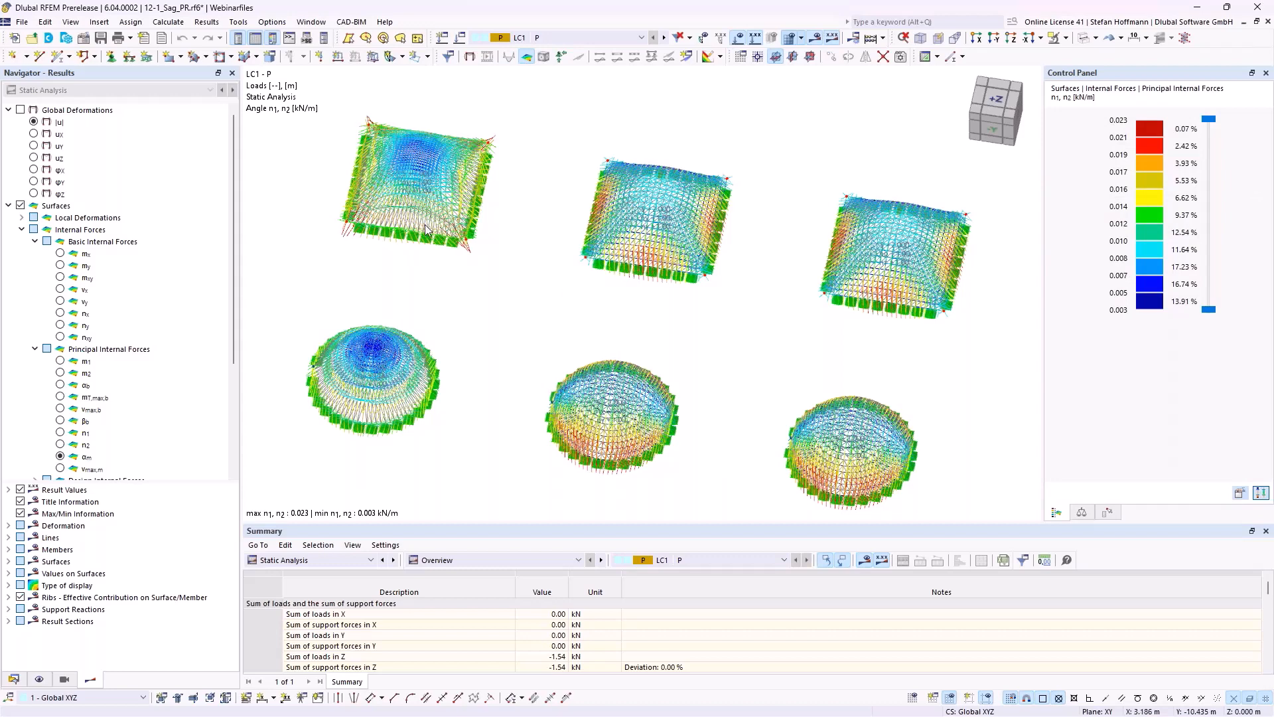
pyautogui.scroll(5, 436, 233)
pyautogui.scroll(-3, 505, 324)
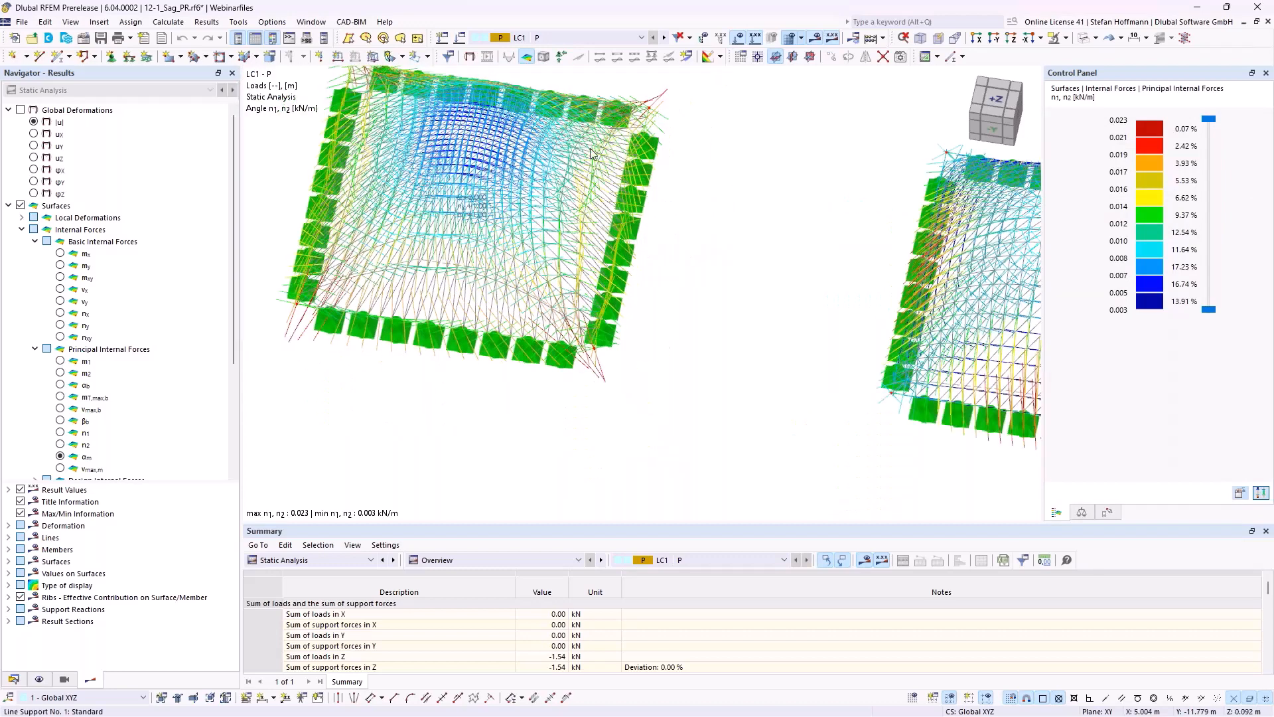
pyautogui.scroll(-1, 528, 148)
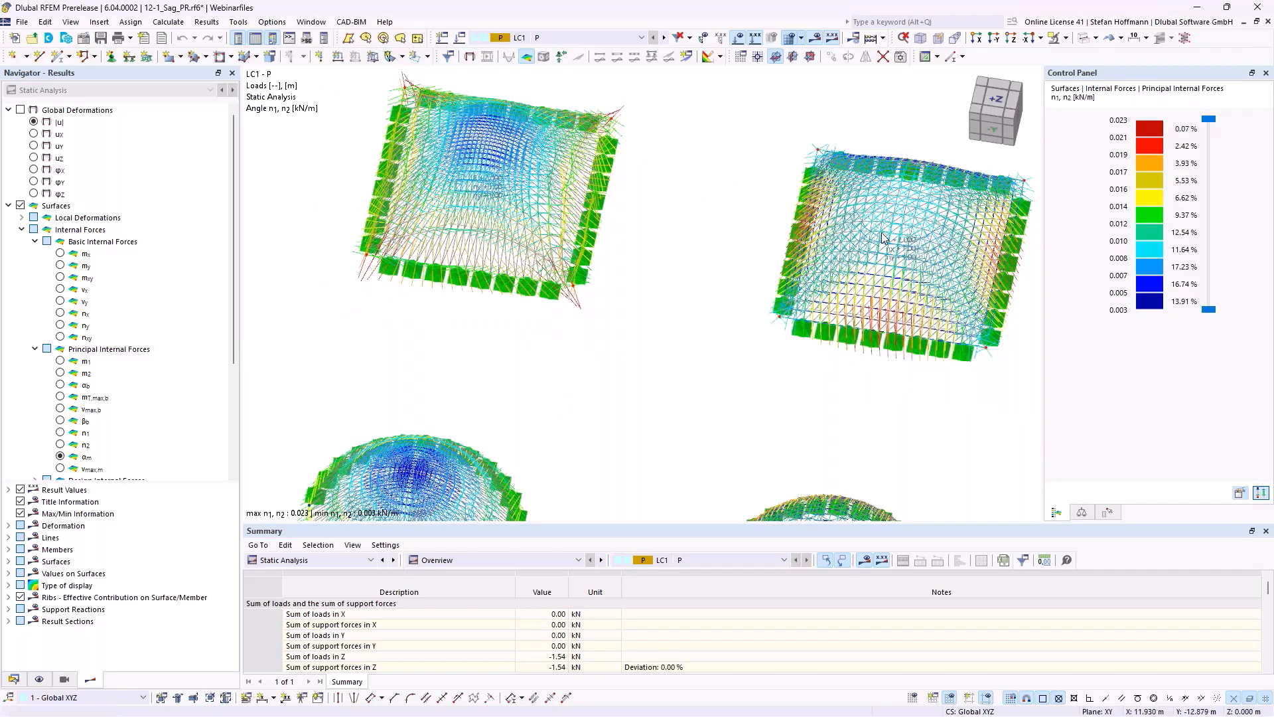
pyautogui.scroll(-2, 885, 241)
pyautogui.moveTo(884, 241); pyautogui.dragTo(728, 229, button='middle')
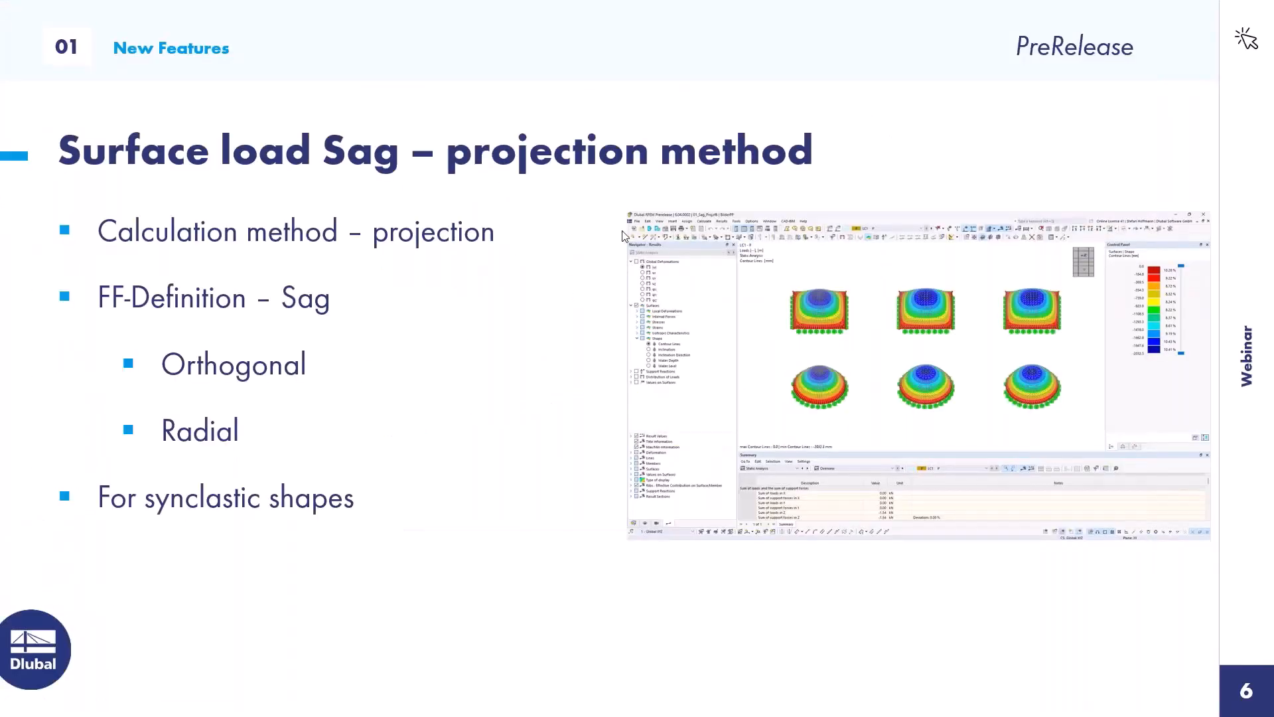
pyautogui.click(654, 294)
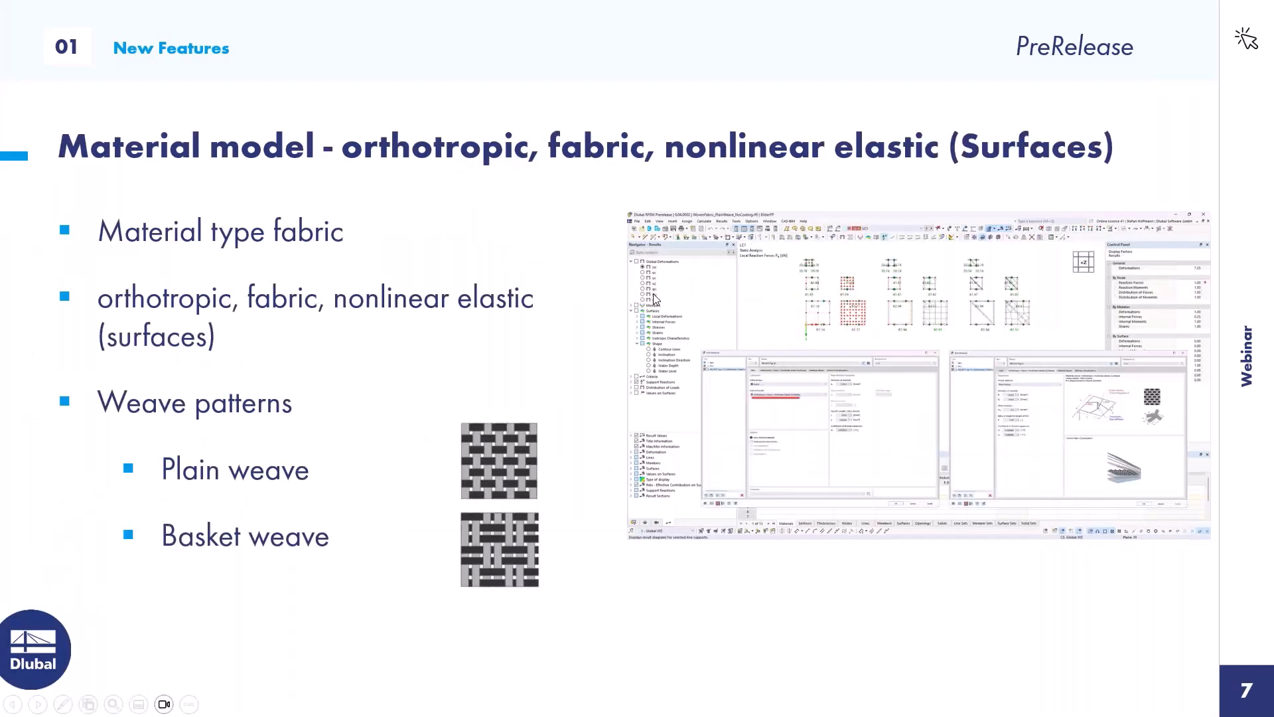
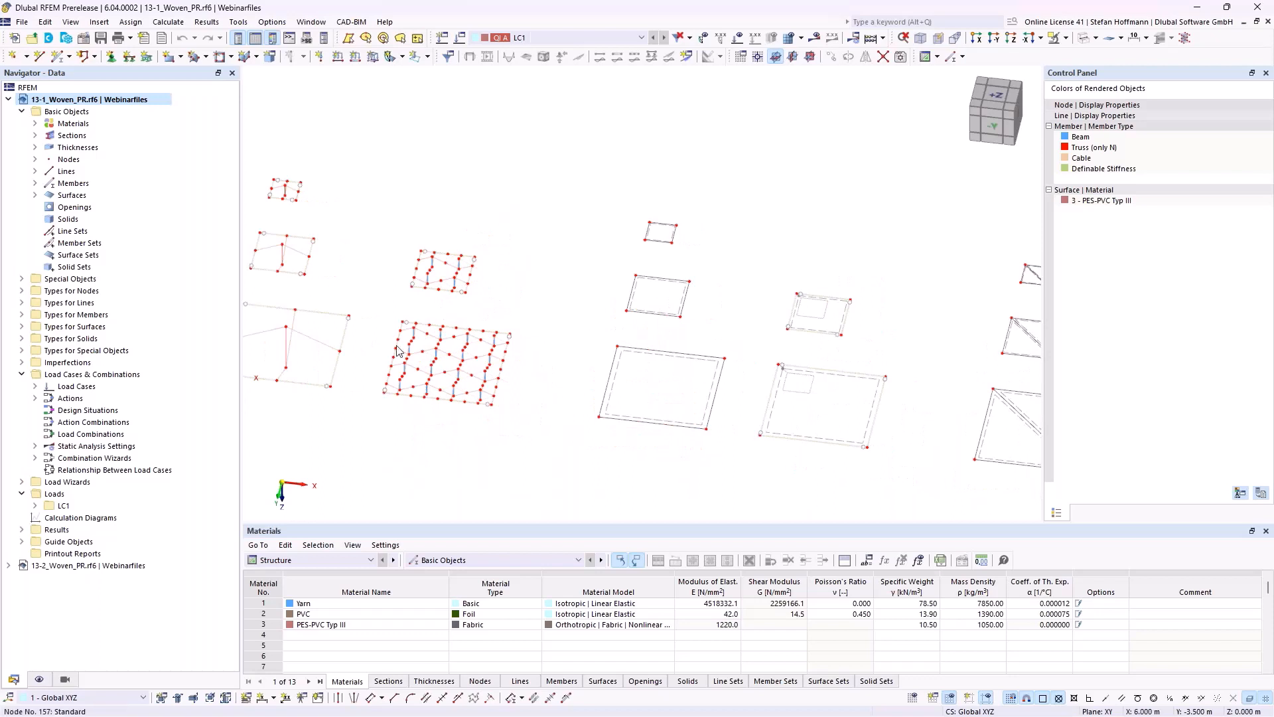
# - Open the PES-PVC Typ III material of membrane surface 13 and review the fabric library entries and the available material models
pyautogui.doubleClick(624, 361)
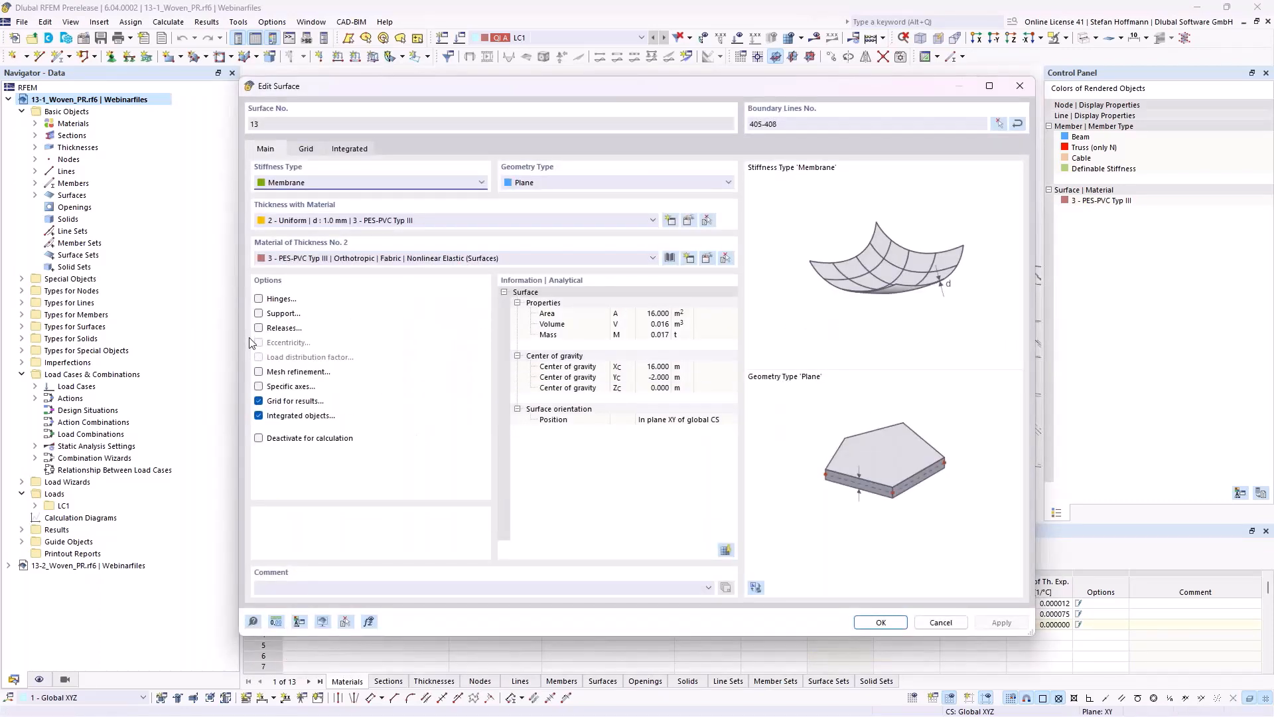
pyautogui.click(705, 260)
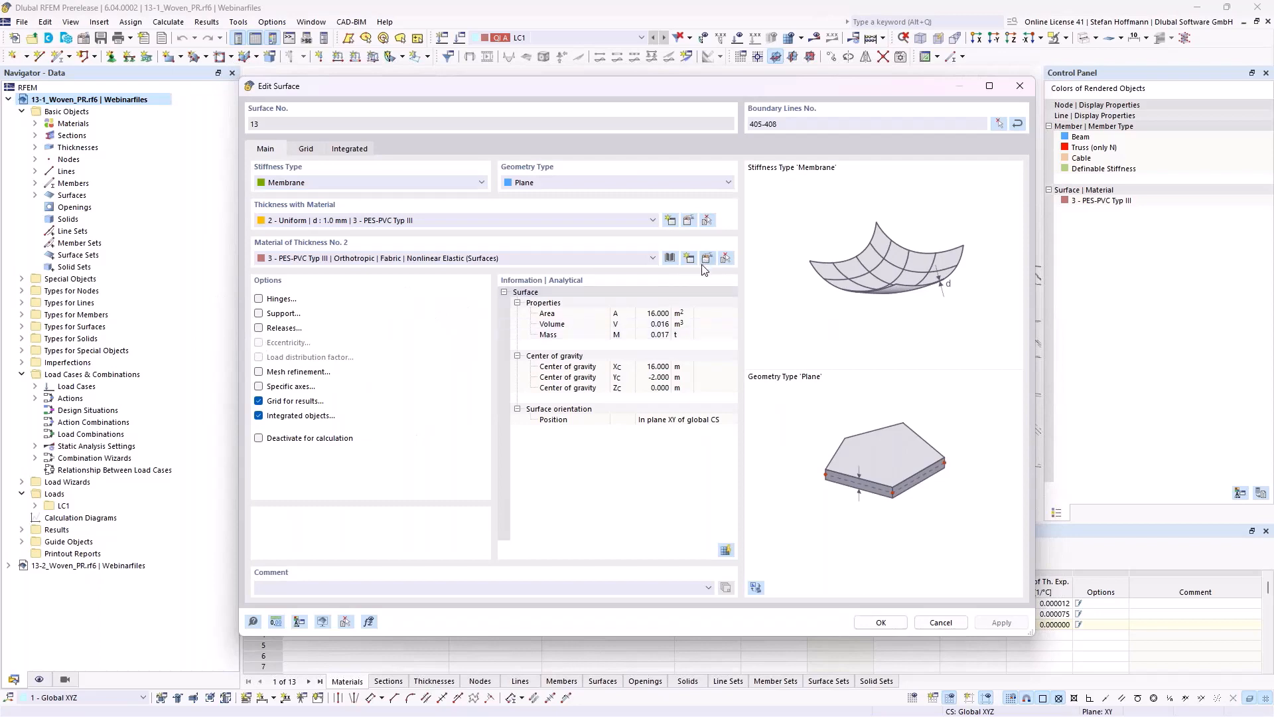
pyautogui.click(813, 120)
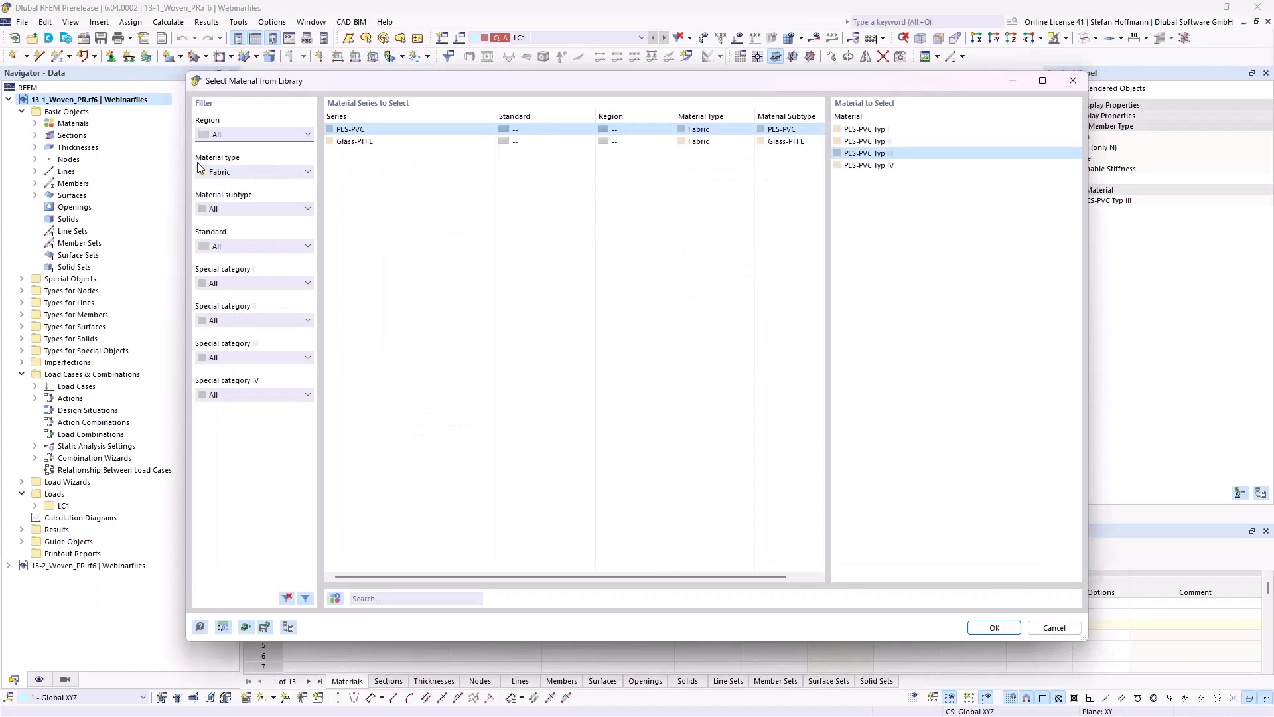
pyautogui.press('Escape')
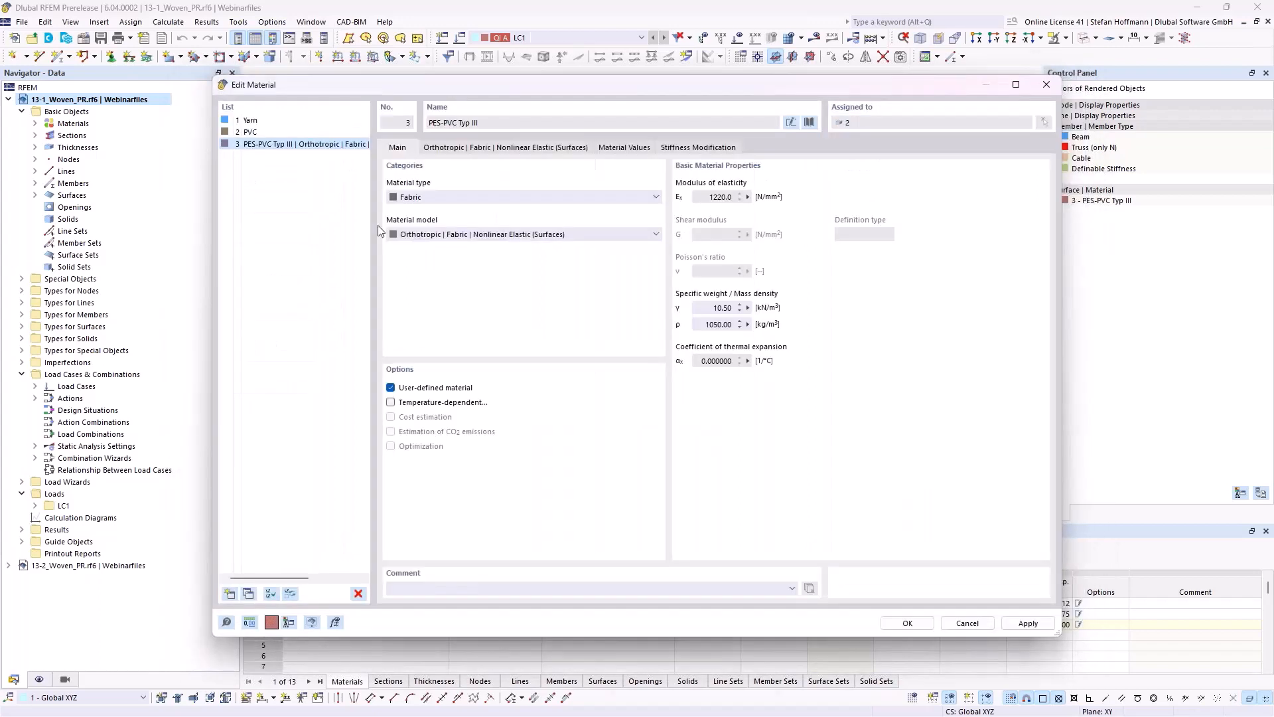
pyautogui.click(481, 233)
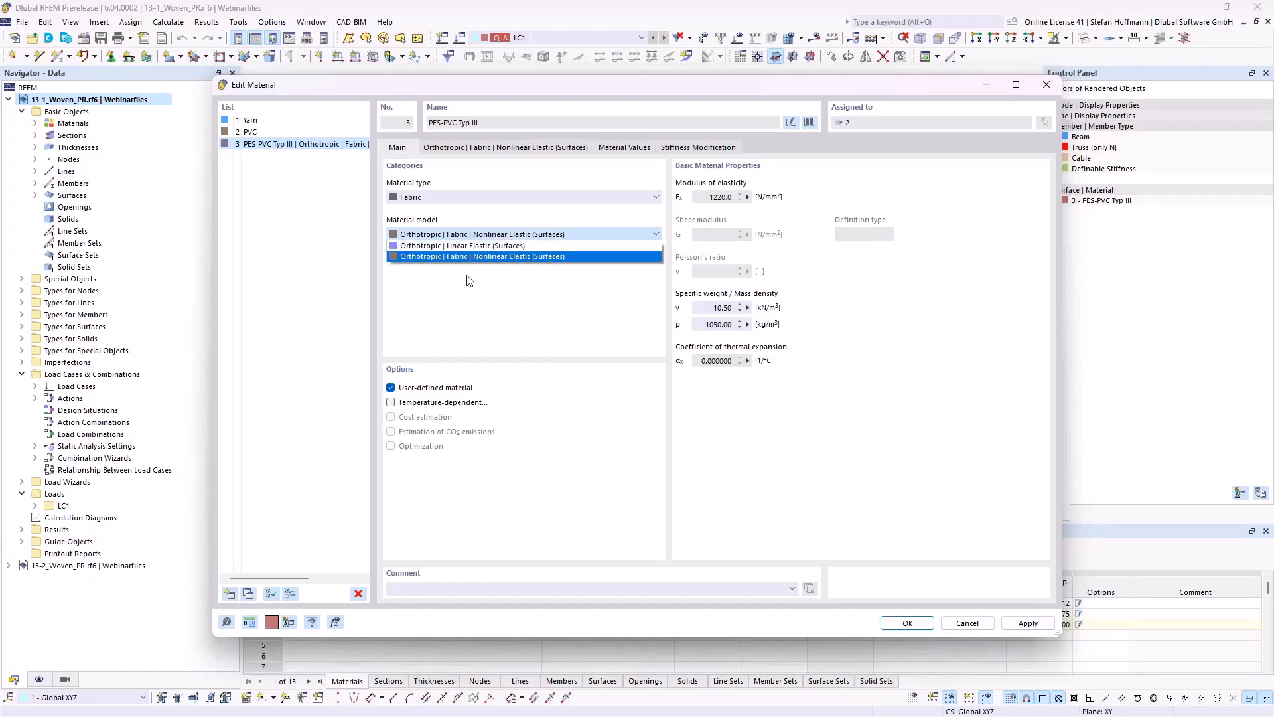
pyautogui.click(466, 302)
# - Disable the user-defined material option, inspect the plain weave parameters, and enable the option again
pyautogui.click(391, 389)
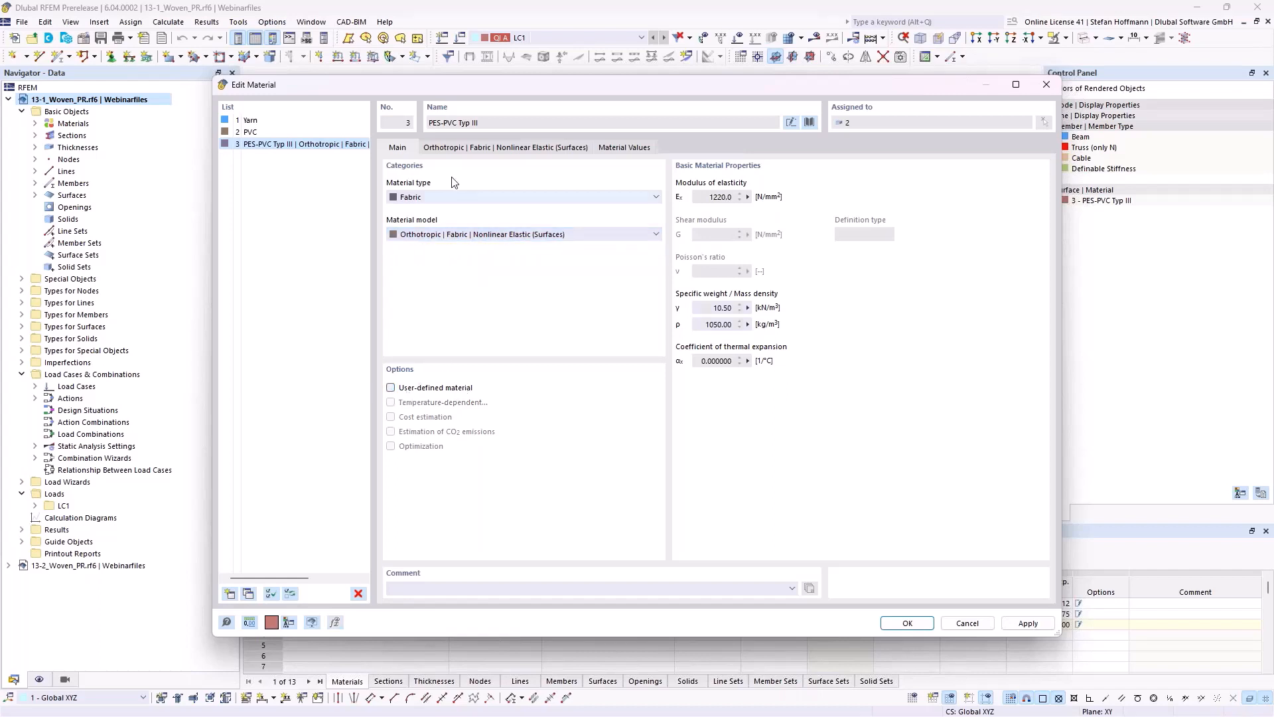
pyautogui.click(468, 148)
pyautogui.doubleClick(433, 324)
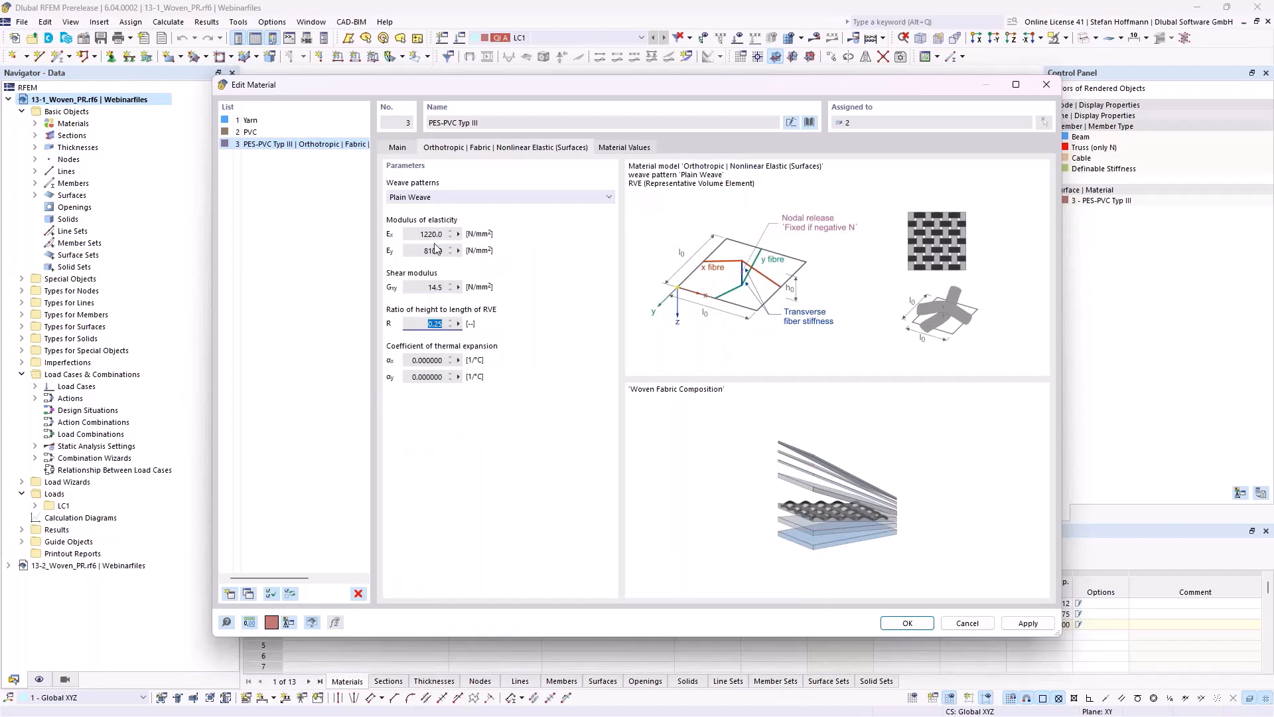
pyautogui.click(402, 148)
pyautogui.click(391, 387)
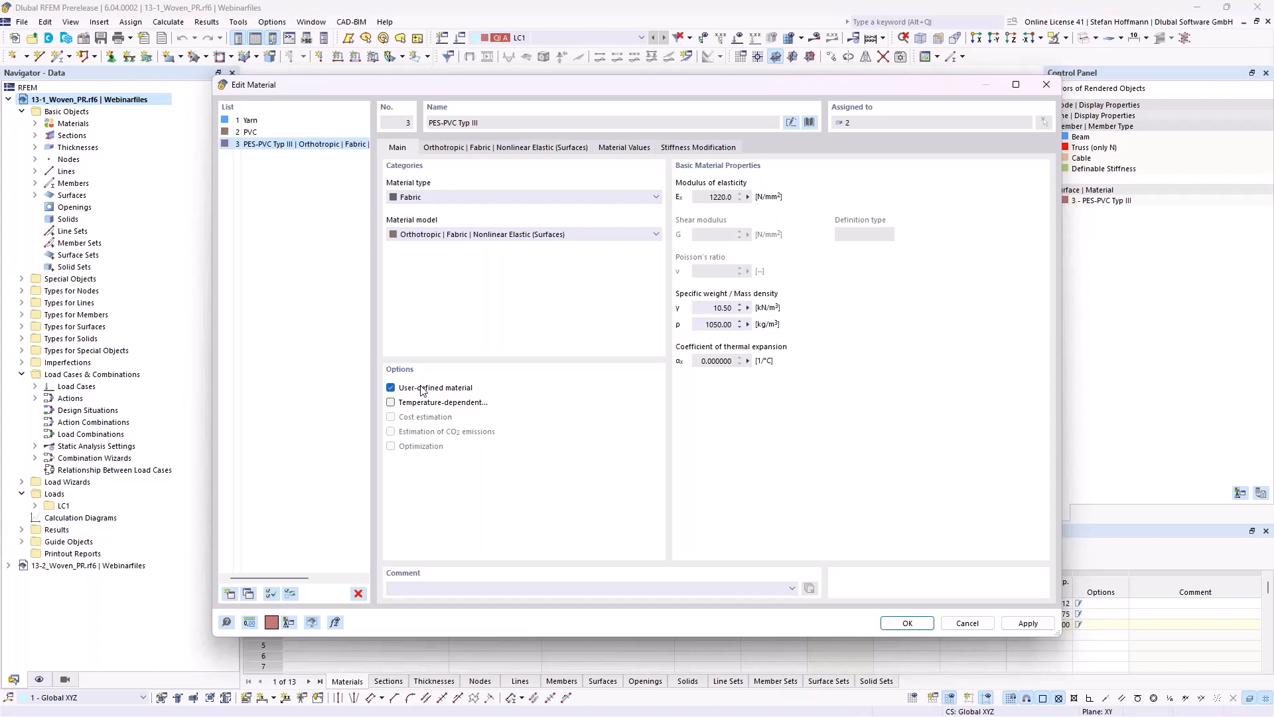
# - Review the fabric's elasticity, shear modulus and height-to-length ratio fields, and close the material and surface settings without changes
pyautogui.click(488, 154)
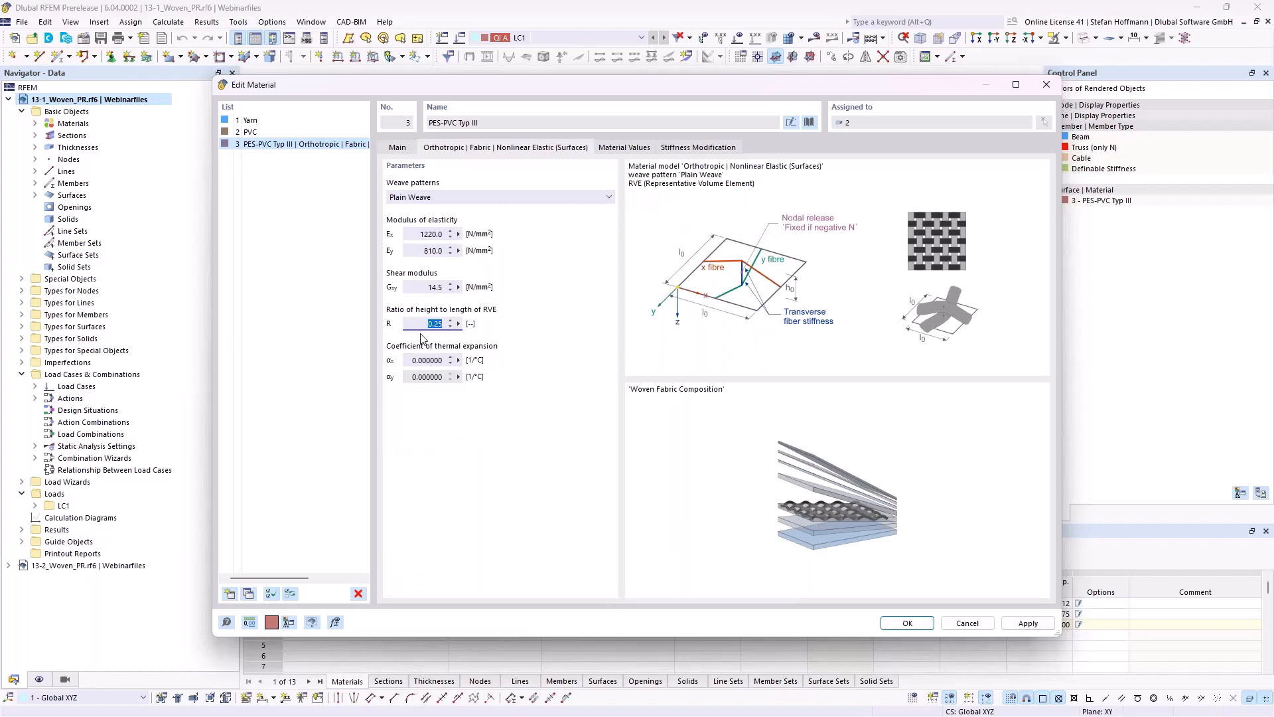
pyautogui.click(416, 233)
pyautogui.click(427, 287)
pyautogui.click(463, 325)
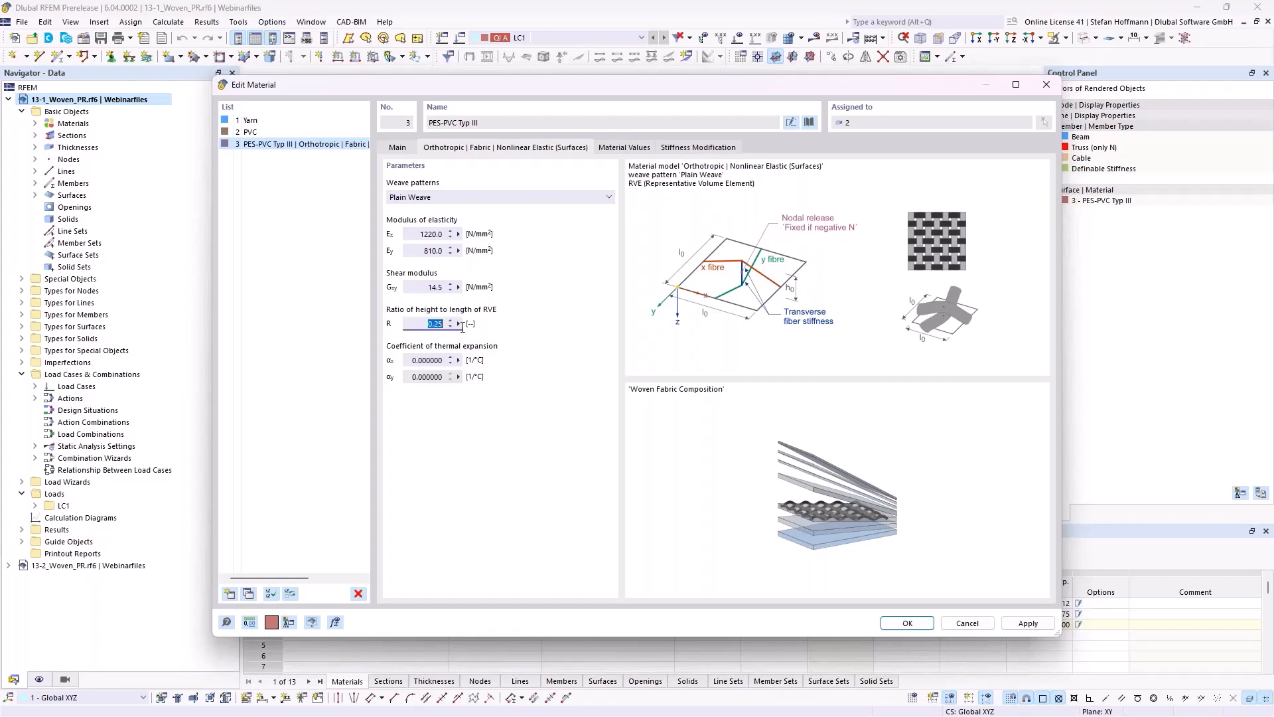
pyautogui.click(974, 624)
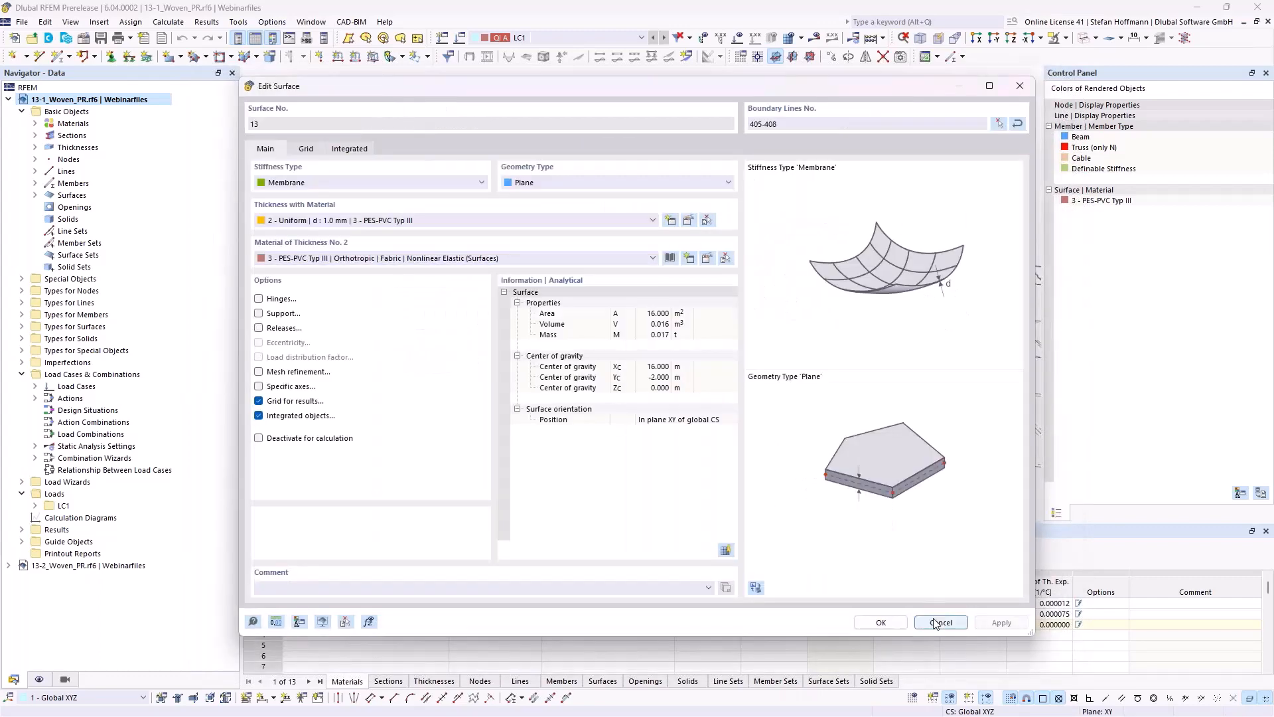
pyautogui.click(936, 624)
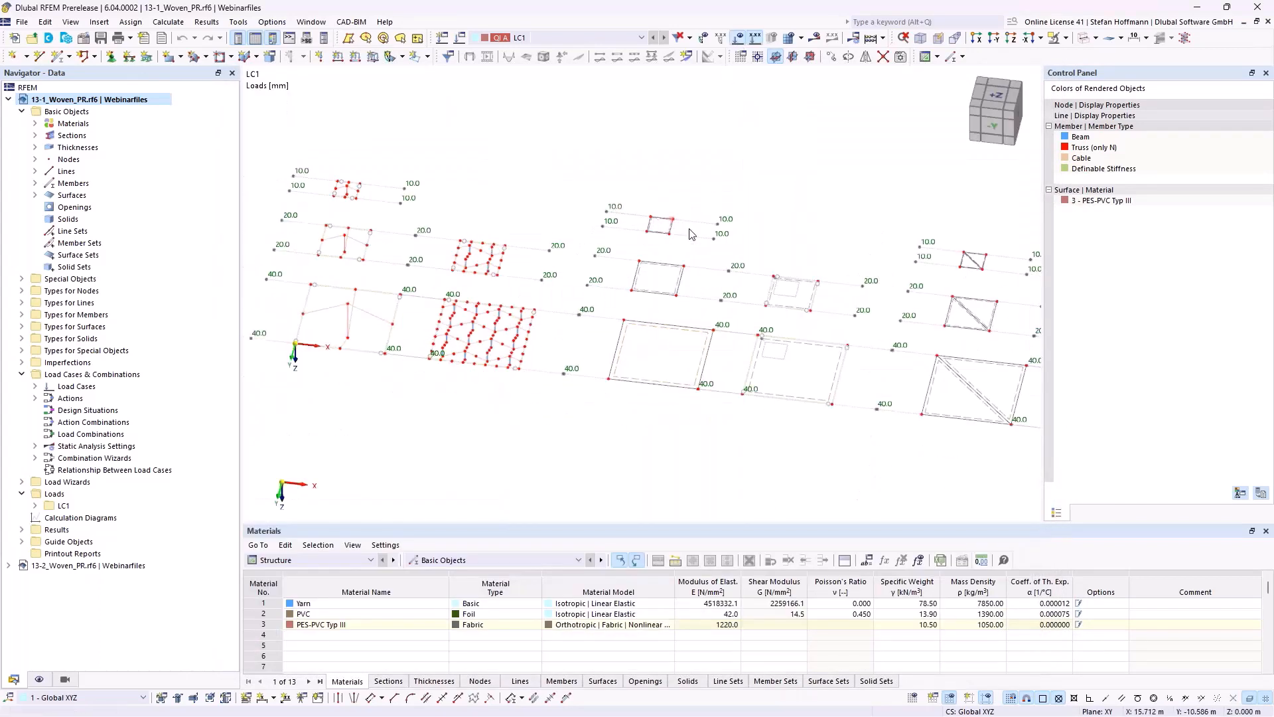
# - Hide the loads, show the LC1 results, and compare the local reaction forces Px of the yarn and membrane models
pyautogui.click(737, 37)
pyautogui.click(816, 38)
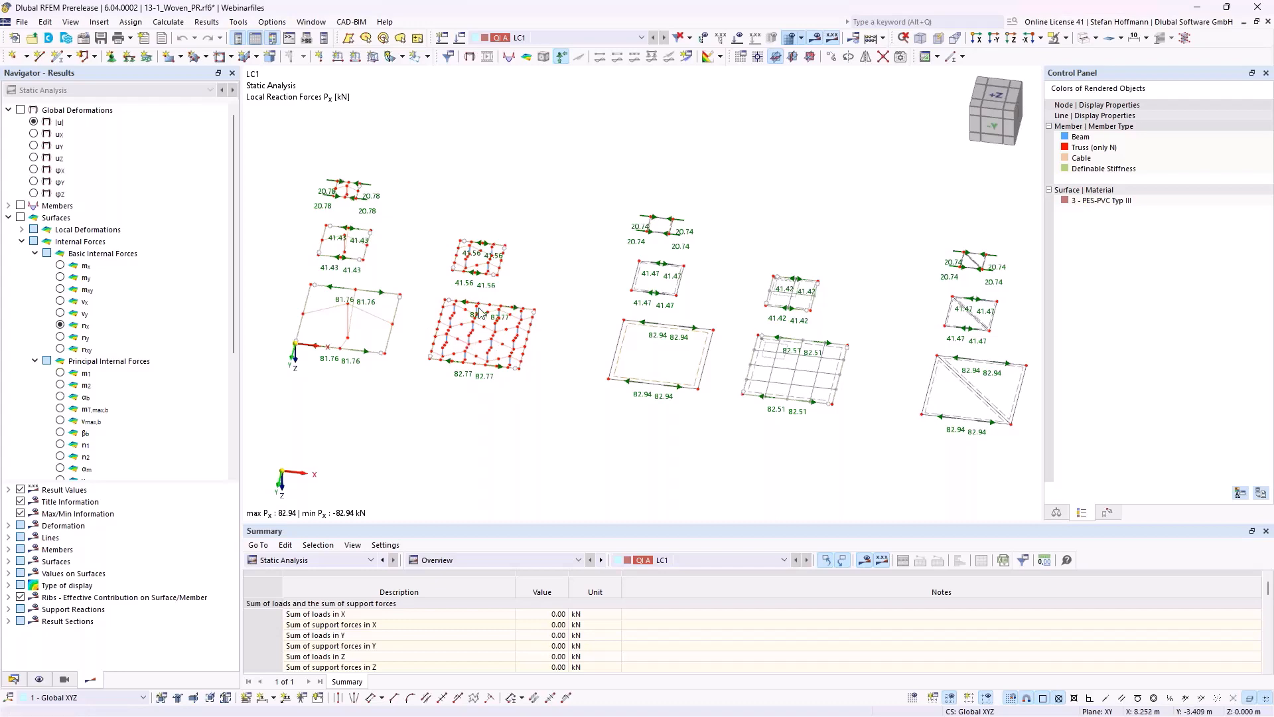
pyautogui.scroll(4, 480, 311)
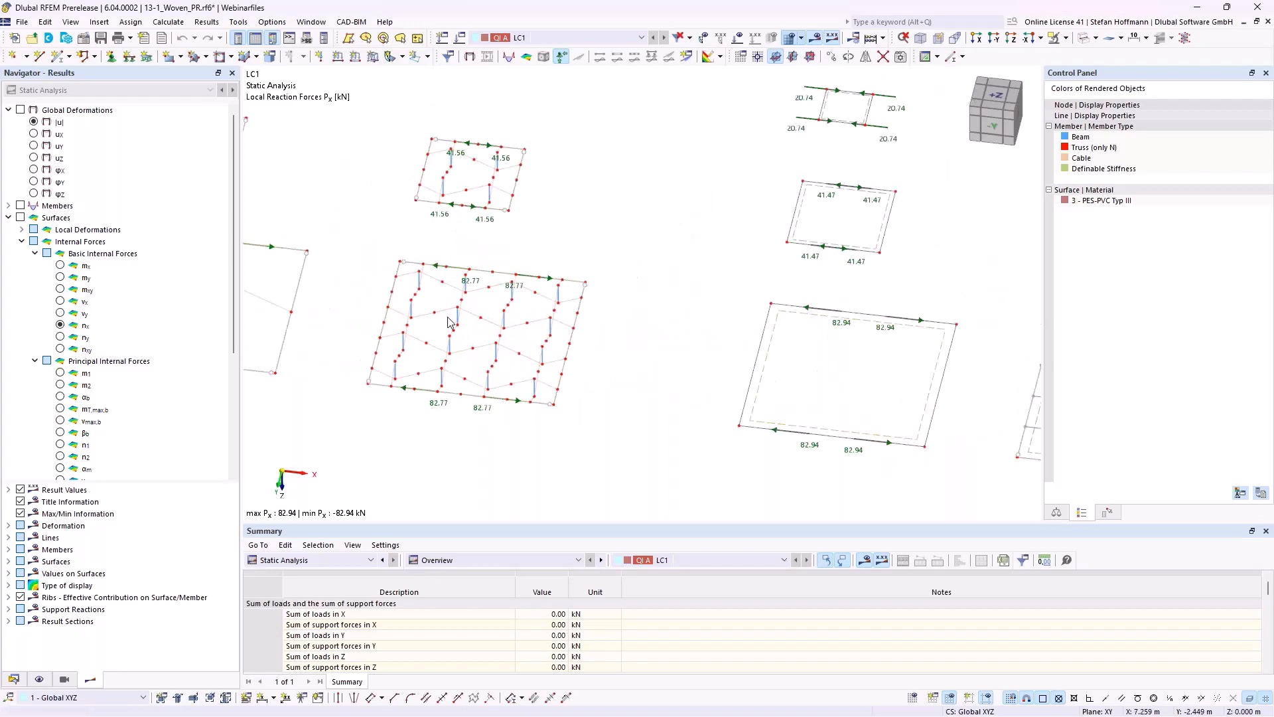
pyautogui.scroll(-2, 449, 322)
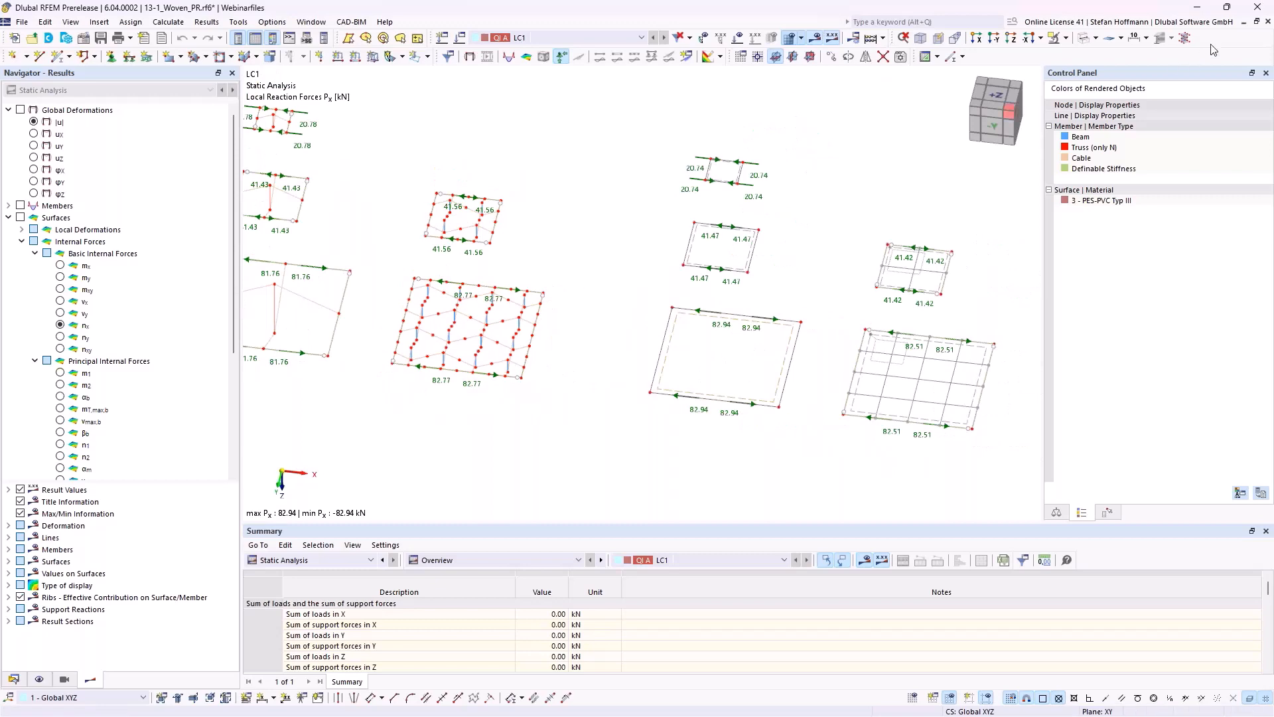
# - Close the 13-1_Woven_PR model without saving changes and view the four membrane structures in the 13-2_Woven_PR model
pyautogui.click(1268, 22)
pyautogui.click(693, 423)
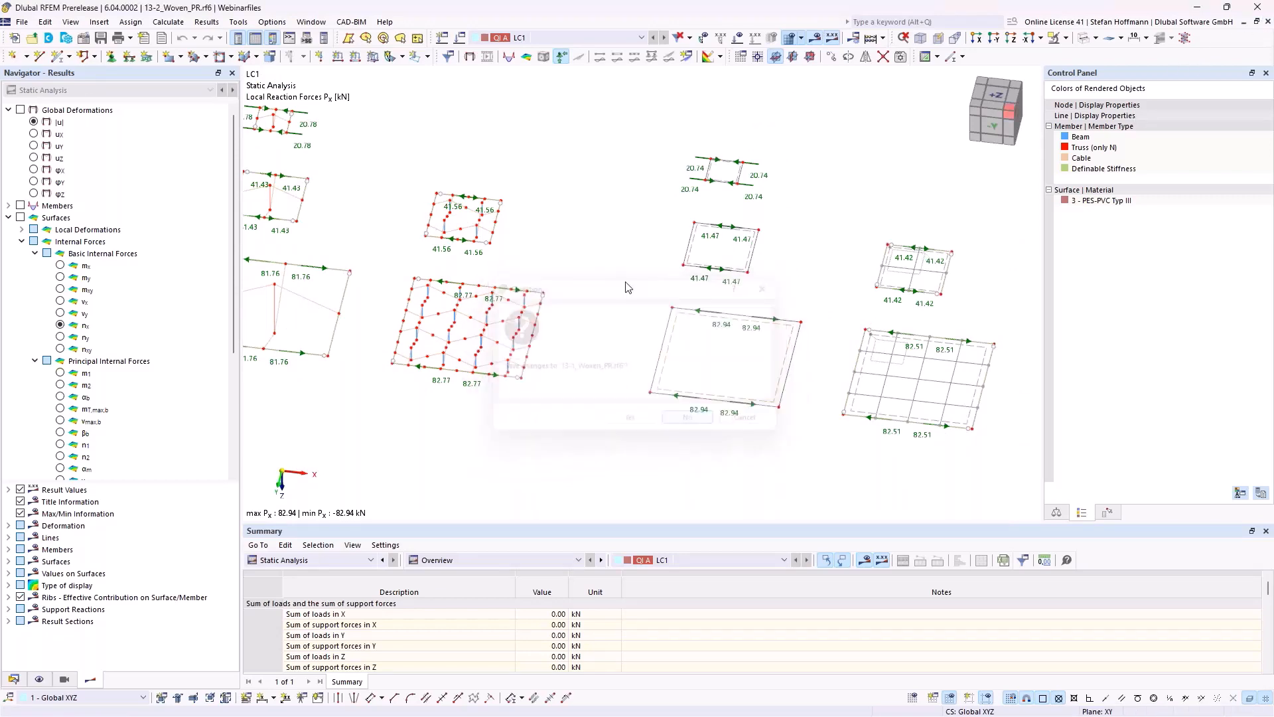
pyautogui.keyDown('ctrl'); pyautogui.moveTo(565, 322); pyautogui.dragTo(596, 351, button='middle'); pyautogui.keyUp('ctrl')
pyautogui.scroll(2, 597, 351)
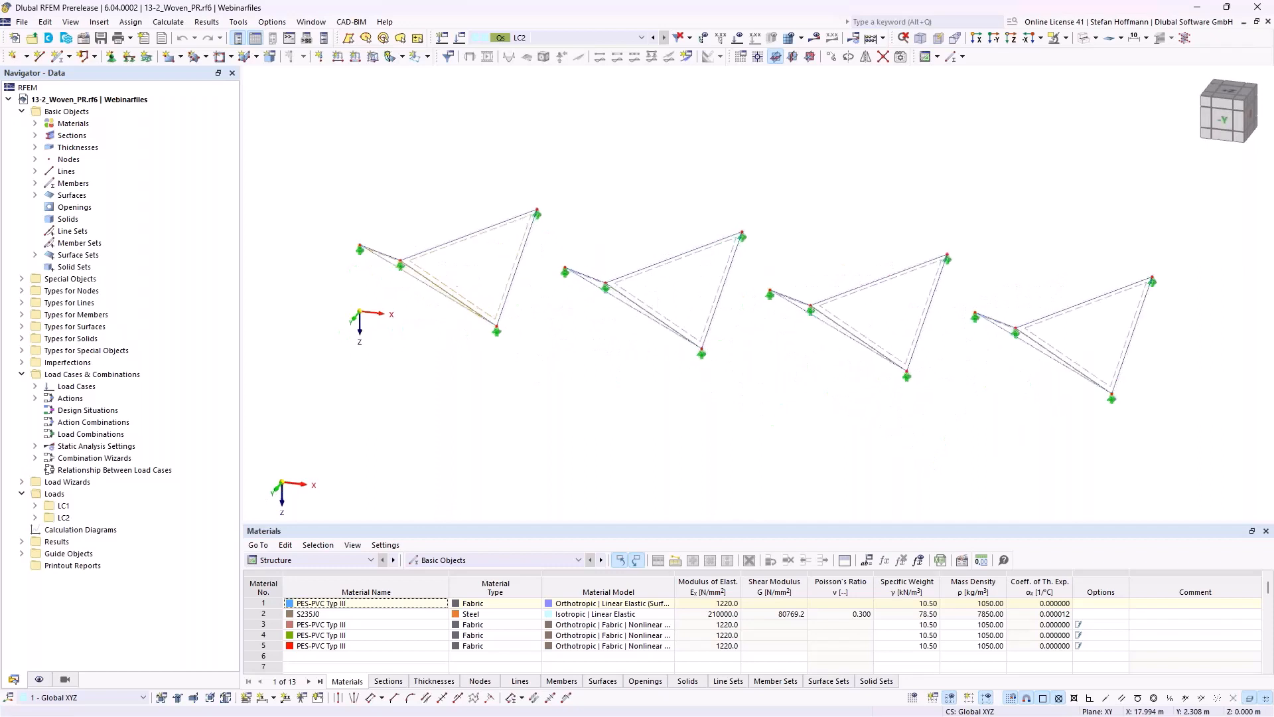
pyautogui.keyDown('ctrl'); pyautogui.moveTo(632, 345); pyautogui.dragTo(600, 332, button='middle'); pyautogui.keyUp('ctrl')
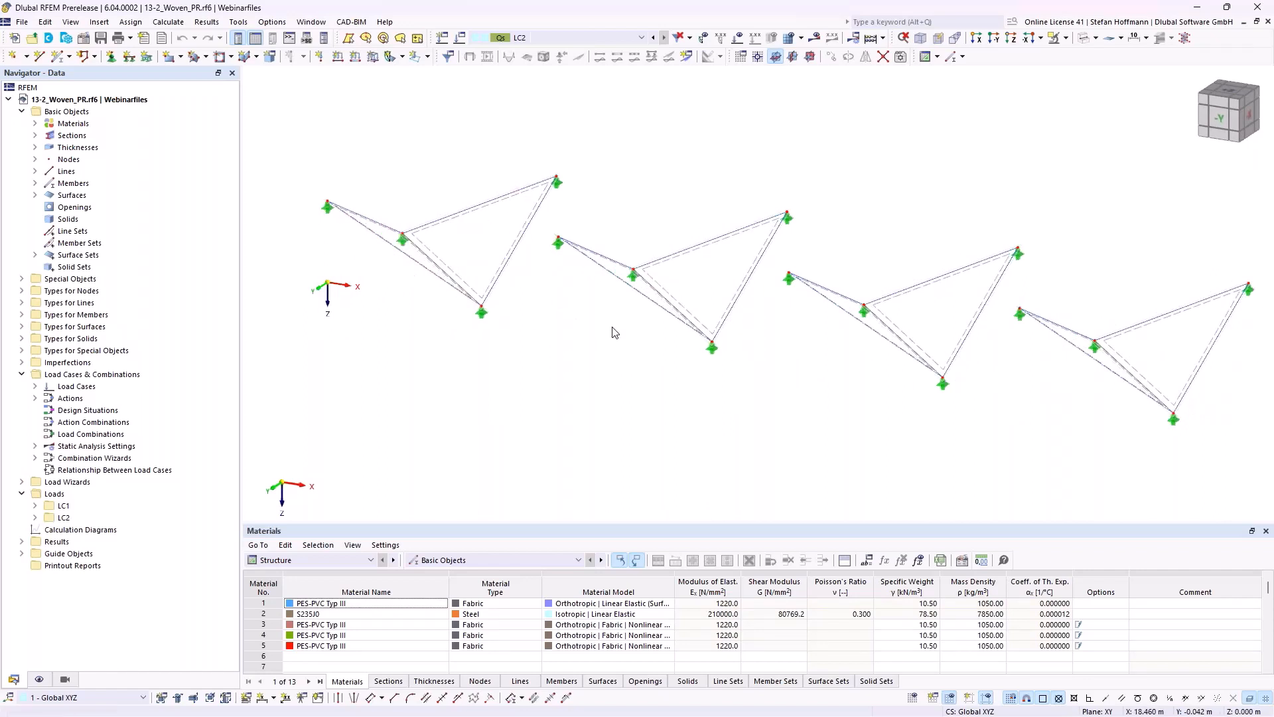
pyautogui.scroll(-1, 612, 327)
pyautogui.moveTo(613, 341)
pyautogui.mouseDown(button='middle')
pyautogui.moveTo(578, 338)
pyautogui.moveTo(599, 341)
pyautogui.mouseUp(button='middle')
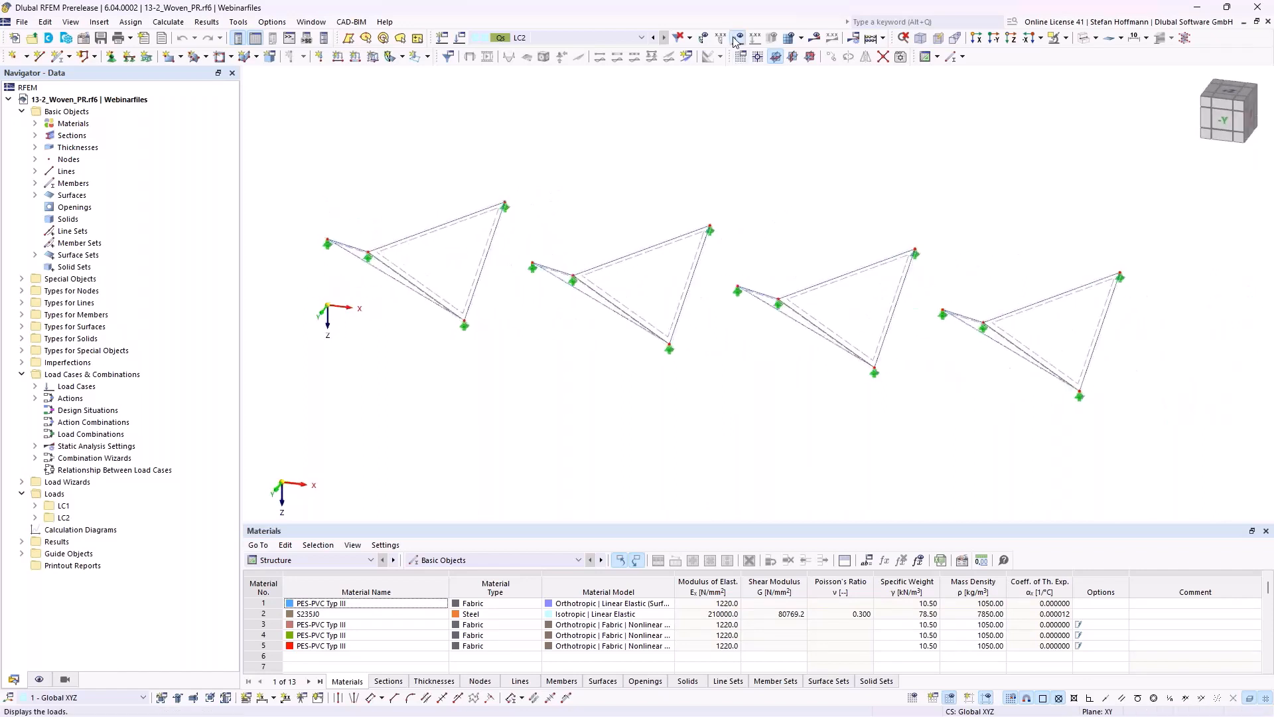
# - Display the loads, review the LC1 form-finding surface set load definition without changes, and check the LC2 surface loads
pyautogui.click(736, 42)
pyautogui.click(654, 38)
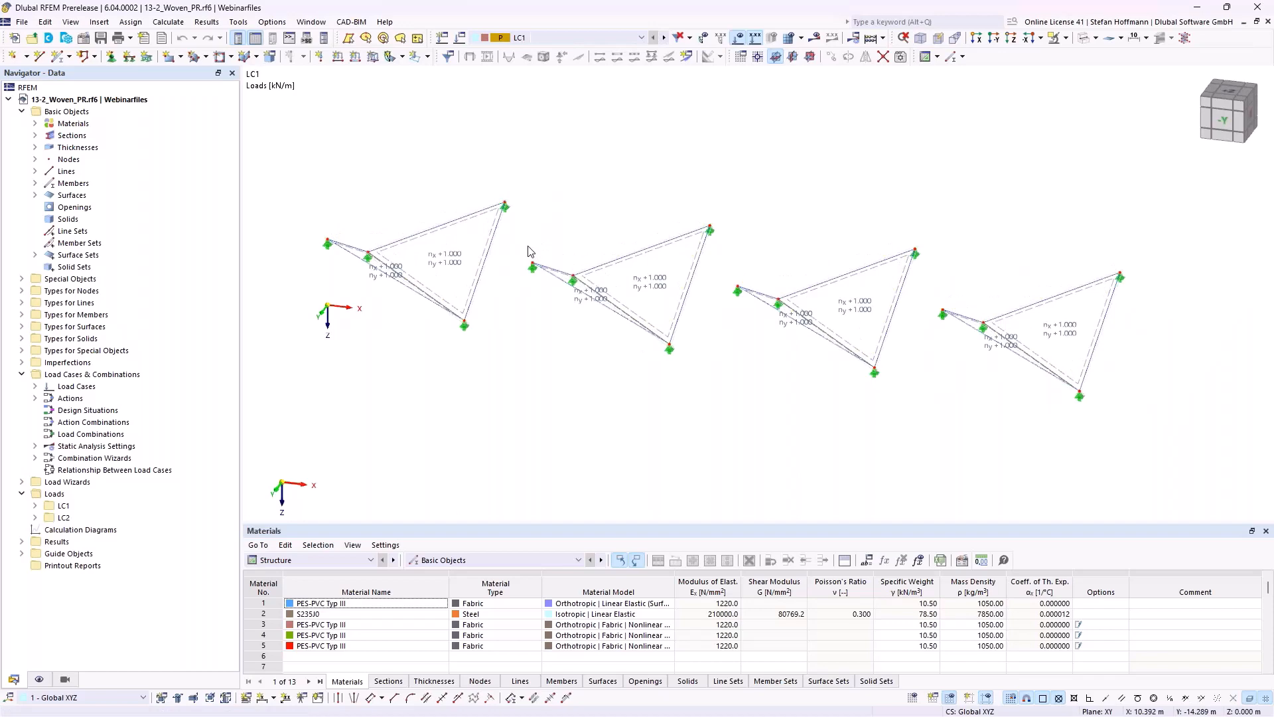
pyautogui.doubleClick(433, 266)
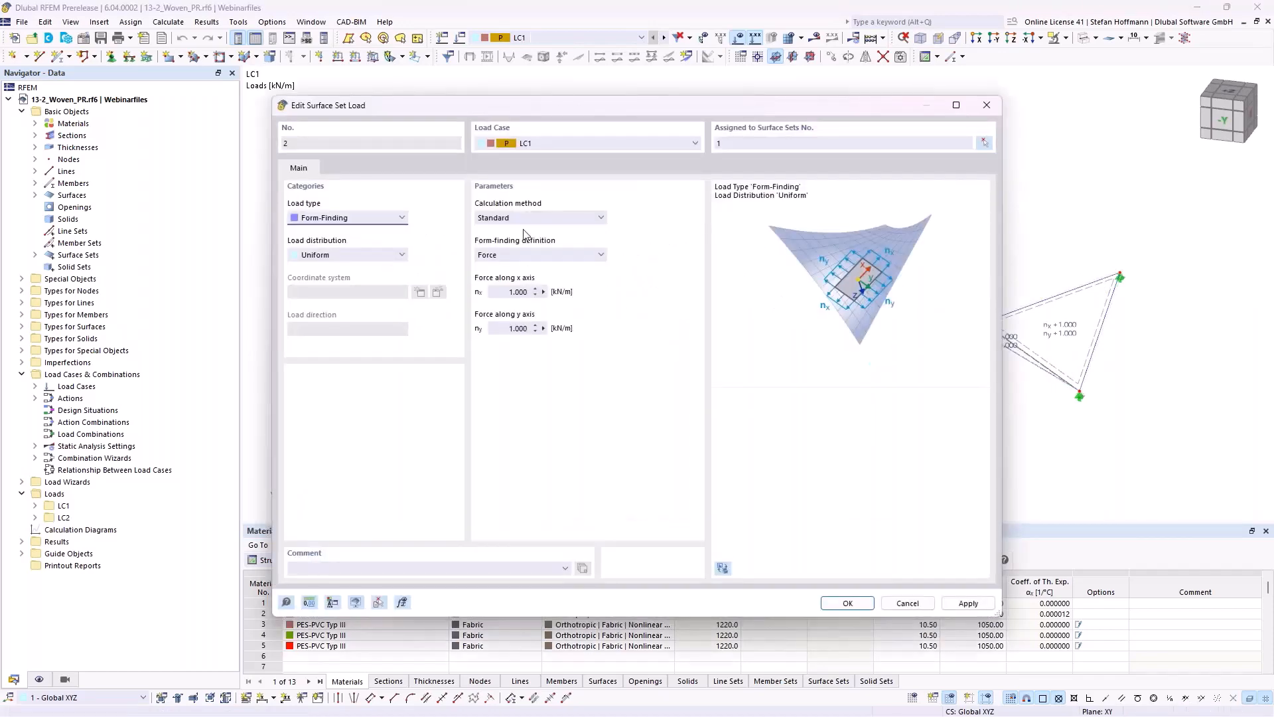
pyautogui.press('Escape')
pyautogui.click(664, 38)
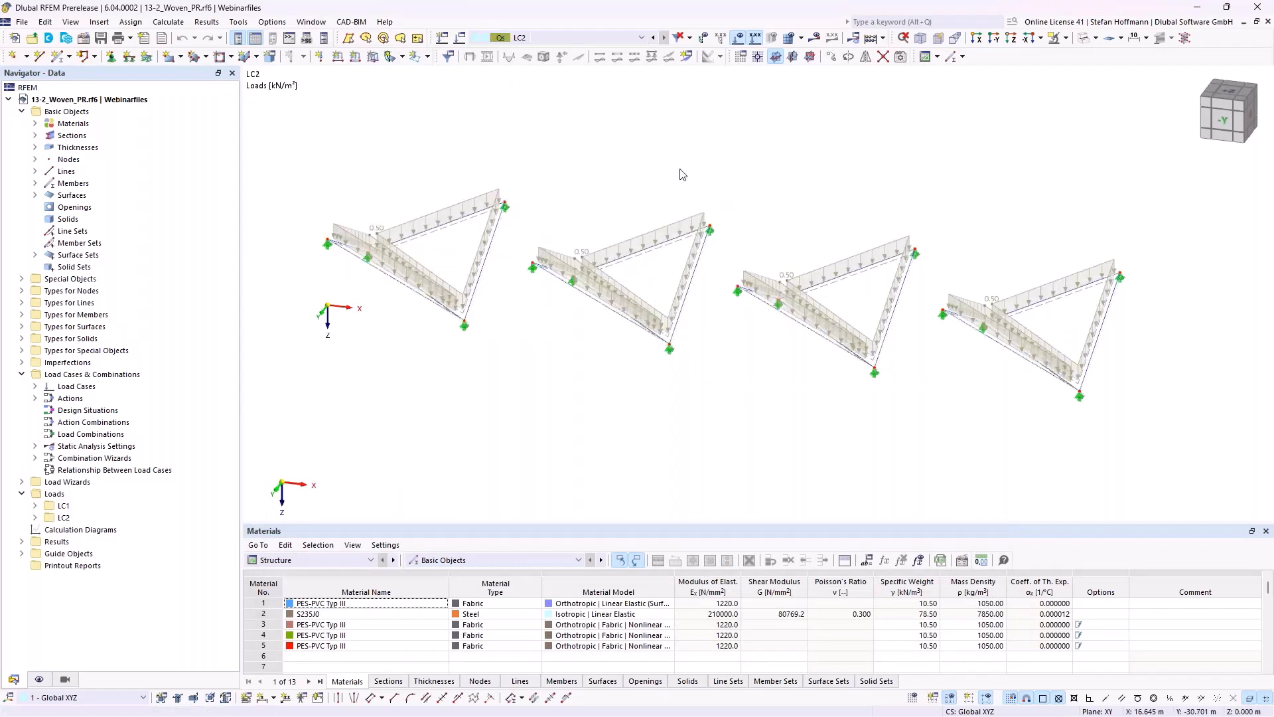
# - Calculate and show the LC1 form-finding results, and inspect the contour lines and reaction forces of the four membranes
pyautogui.click(654, 37)
pyautogui.click(815, 38)
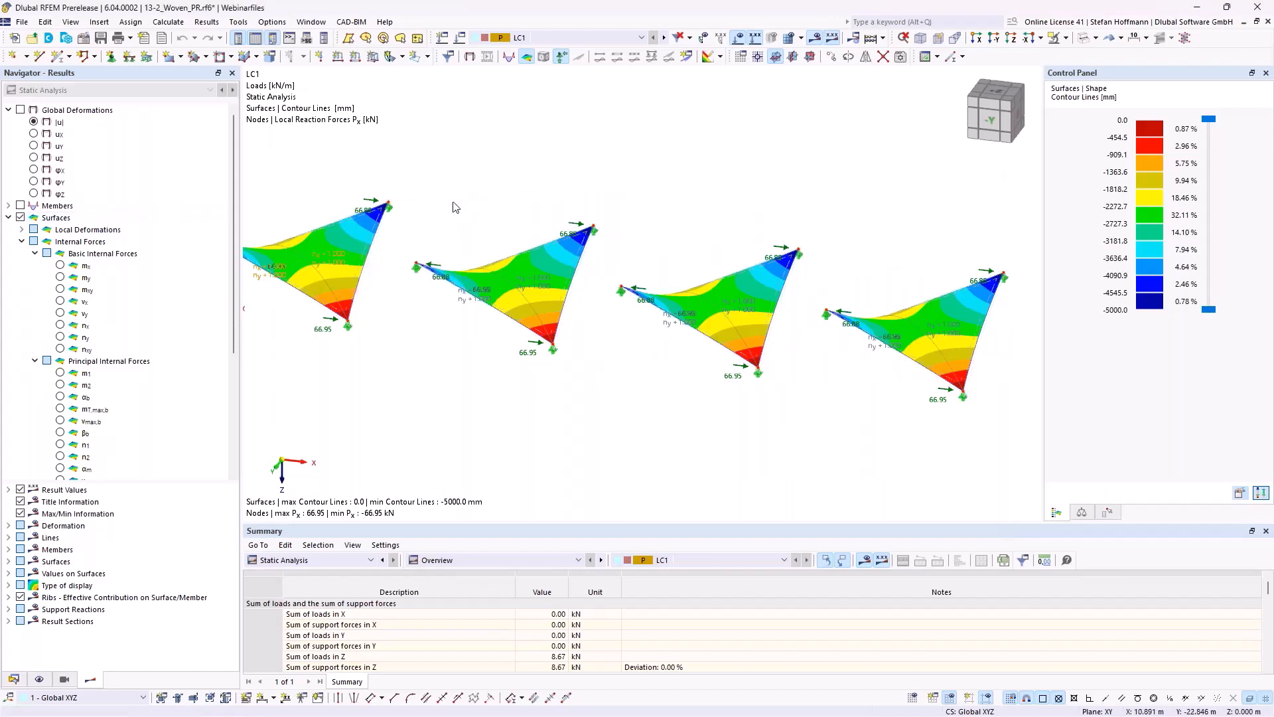
pyautogui.moveTo(467, 231); pyautogui.dragTo(565, 292, button='middle')
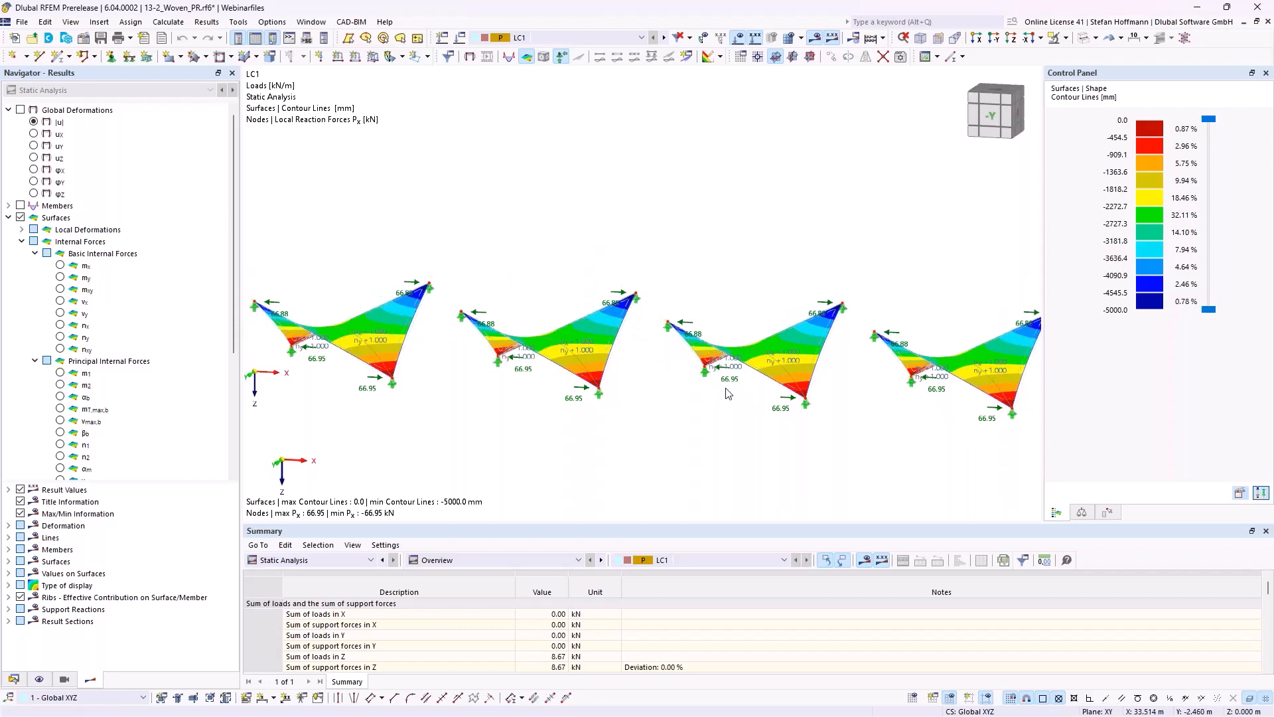
pyautogui.keyDown('ctrl'); pyautogui.moveTo(729, 384); pyautogui.dragTo(662, 354, button='middle'); pyautogui.keyUp('ctrl')
# - Hide the results, check the linear elastic material of surface 2 without changes, and return to the model data navigator
pyautogui.press('F5')
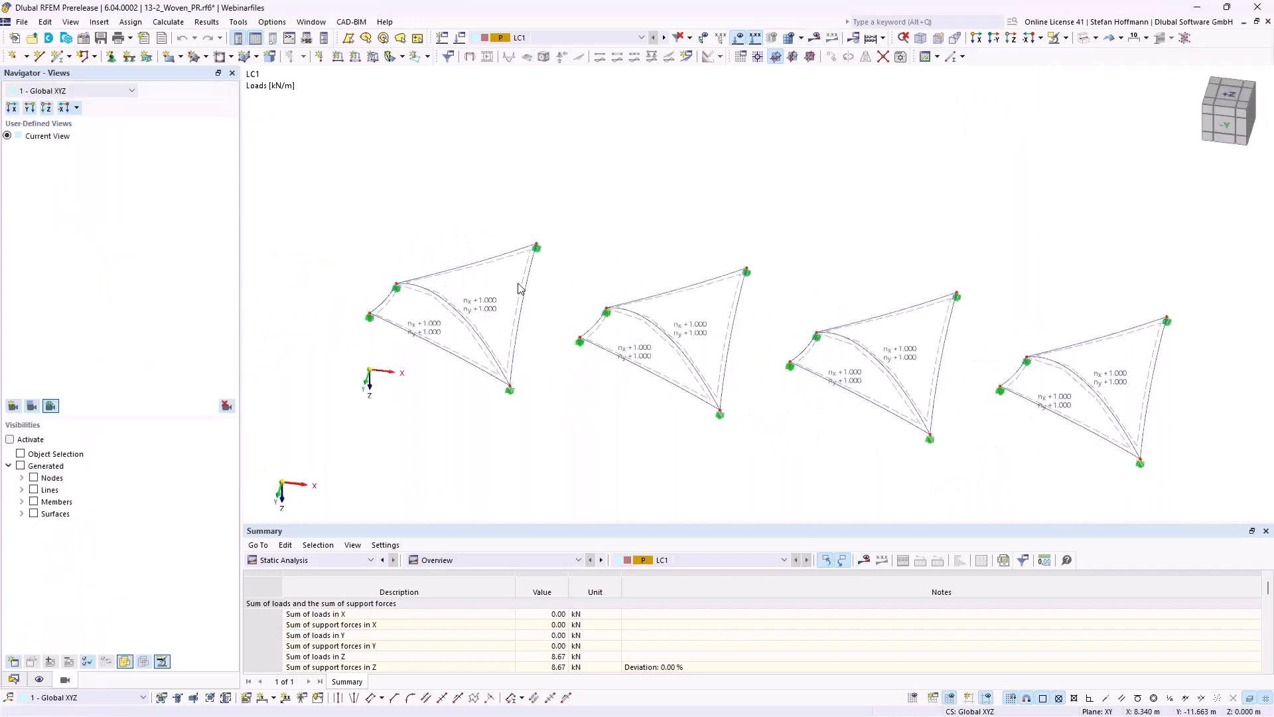
pyautogui.doubleClick(525, 288)
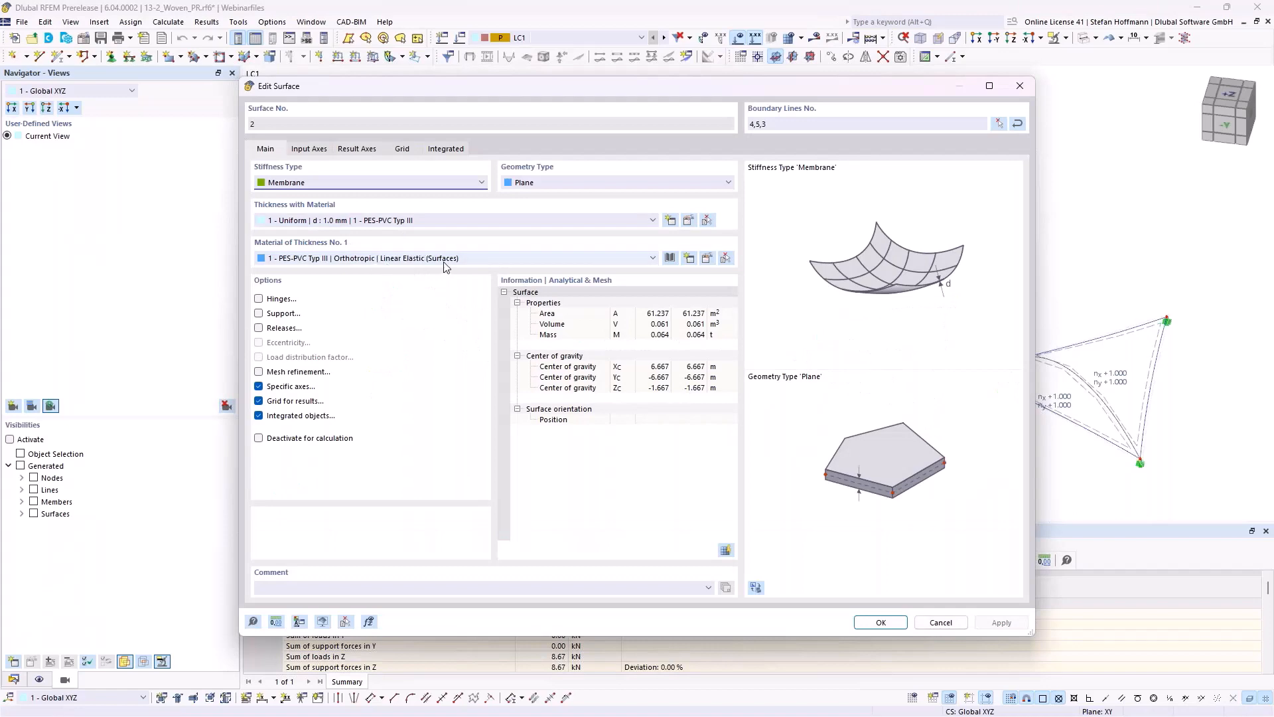
pyautogui.press('Escape')
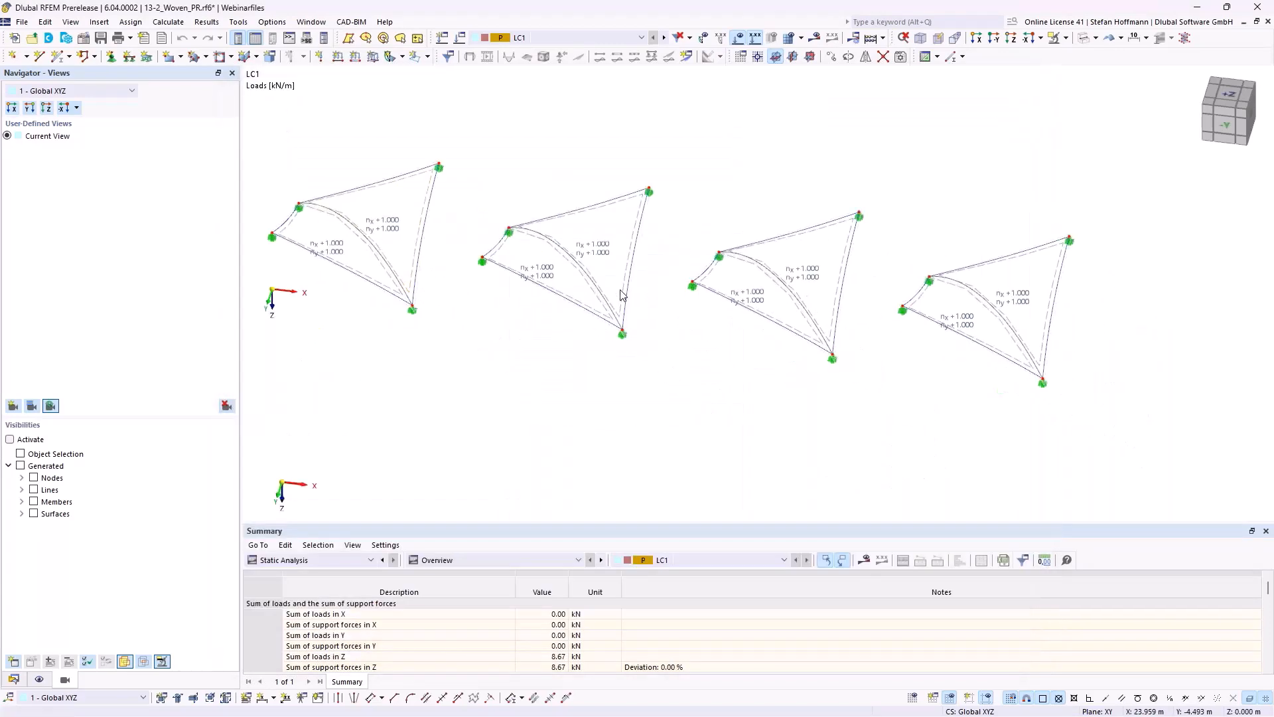
pyautogui.click(14, 679)
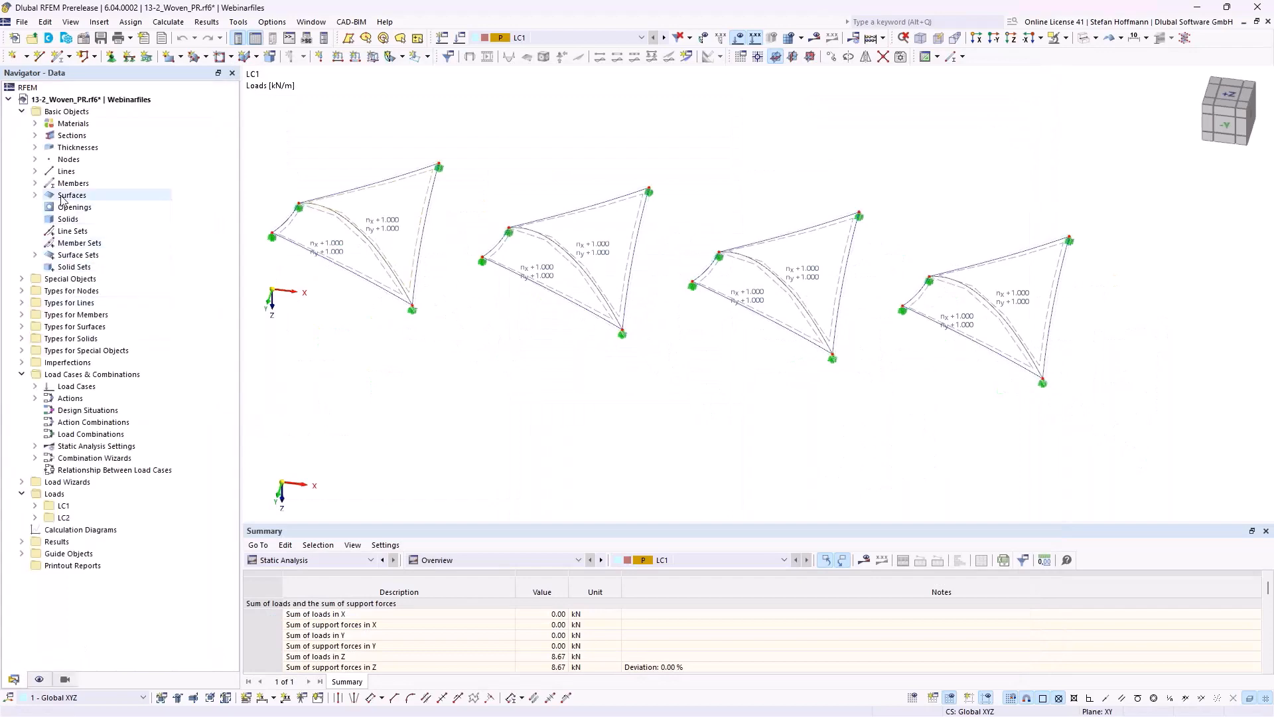
# - Compare the shear modulus of surface 4's nonlinear fabric material with that of linear elastic material 1, and close the settings
pyautogui.doubleClick(627, 271)
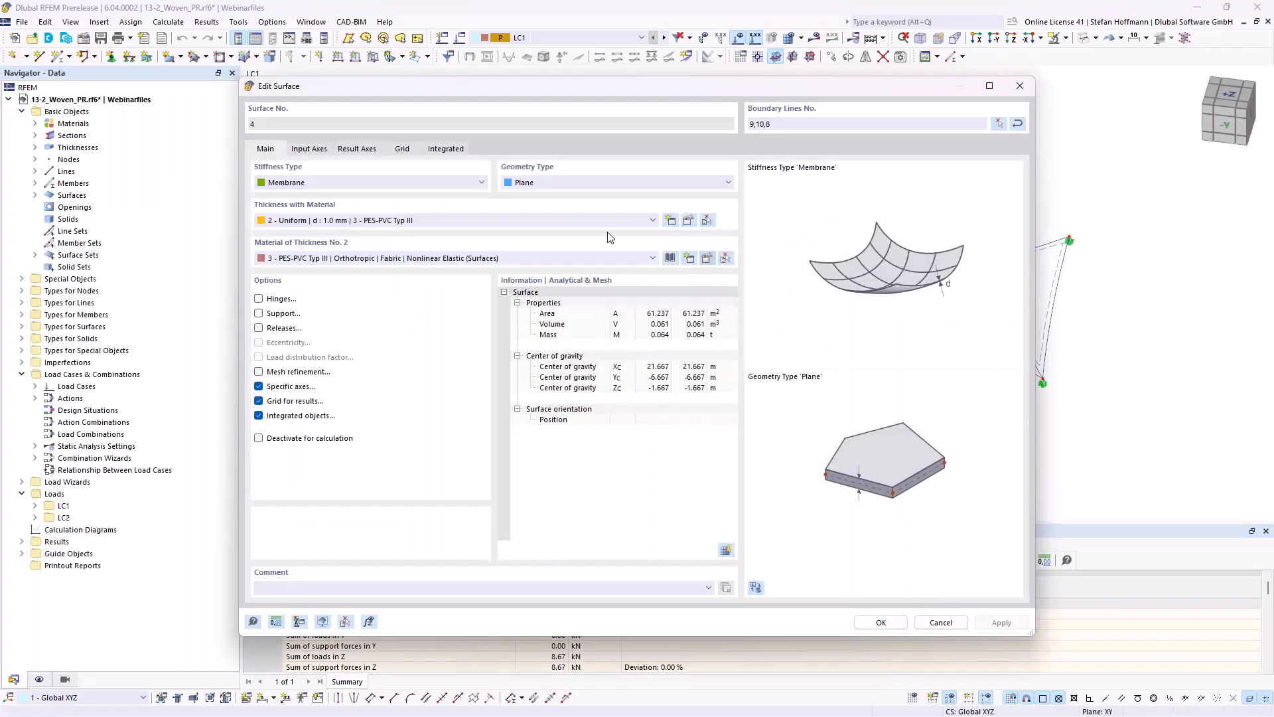
pyautogui.click(706, 257)
pyautogui.click(505, 148)
pyautogui.doubleClick(445, 287)
pyautogui.click(321, 120)
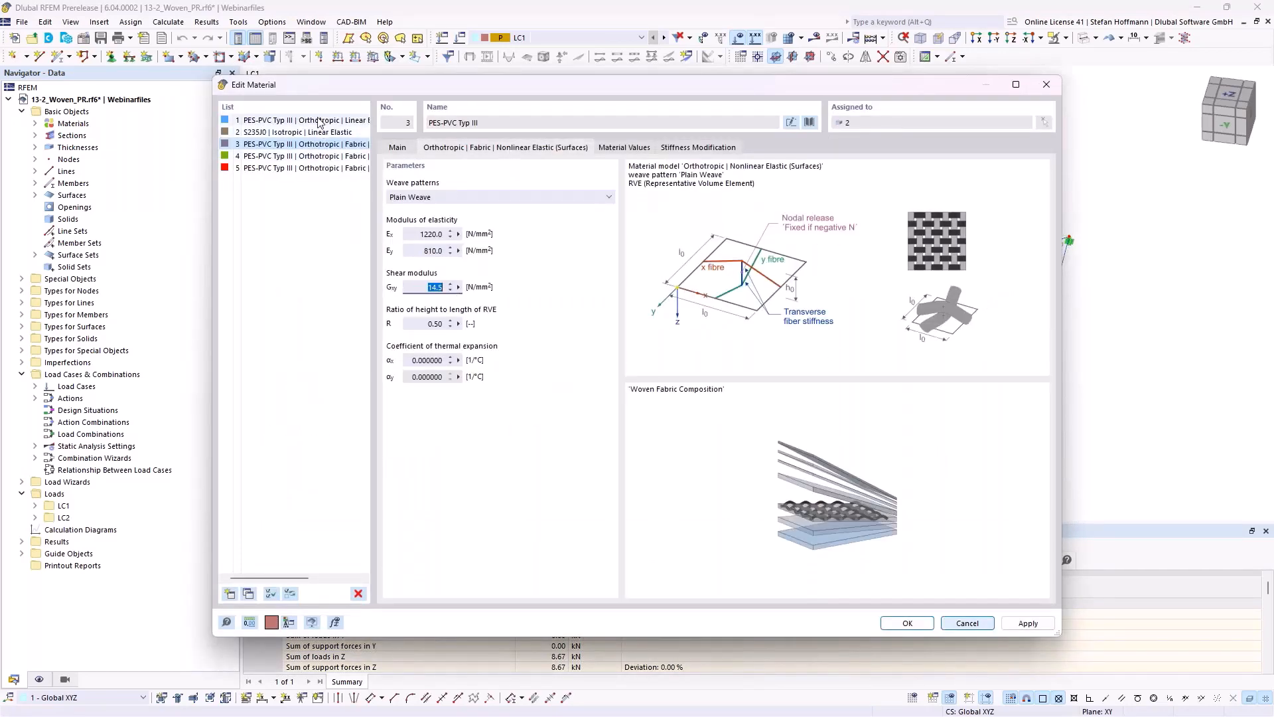
pyautogui.click(515, 148)
pyautogui.doubleClick(428, 284)
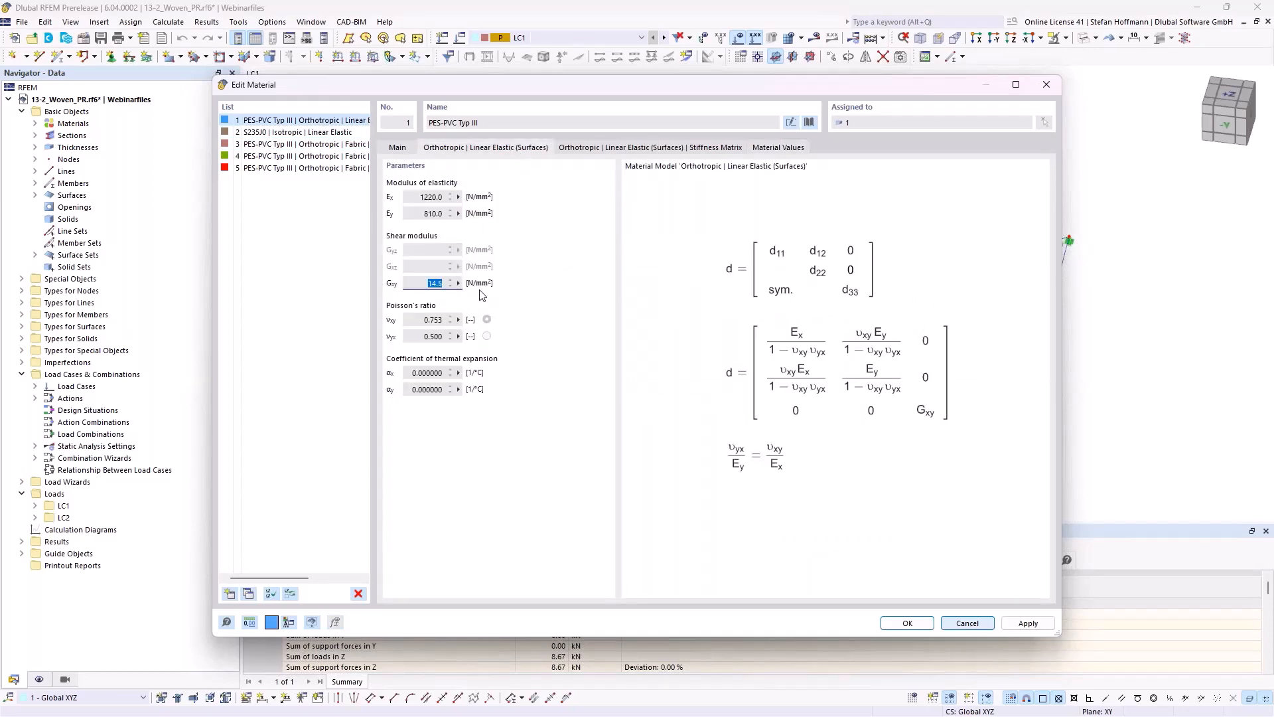
pyautogui.press('Return')
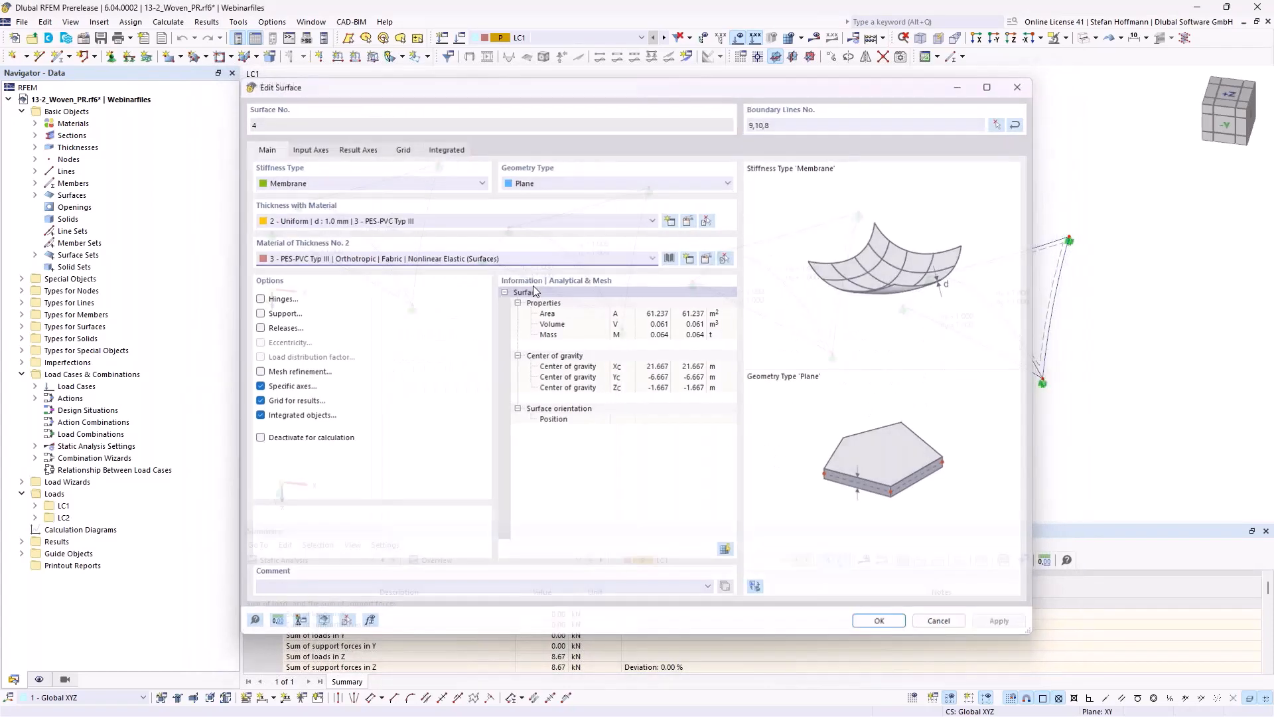
pyautogui.press('Return')
# - Check the shear modulus of surface 5's fabric material 4 and of fabric material 5, and close the settings without changes
pyautogui.doubleClick(772, 282)
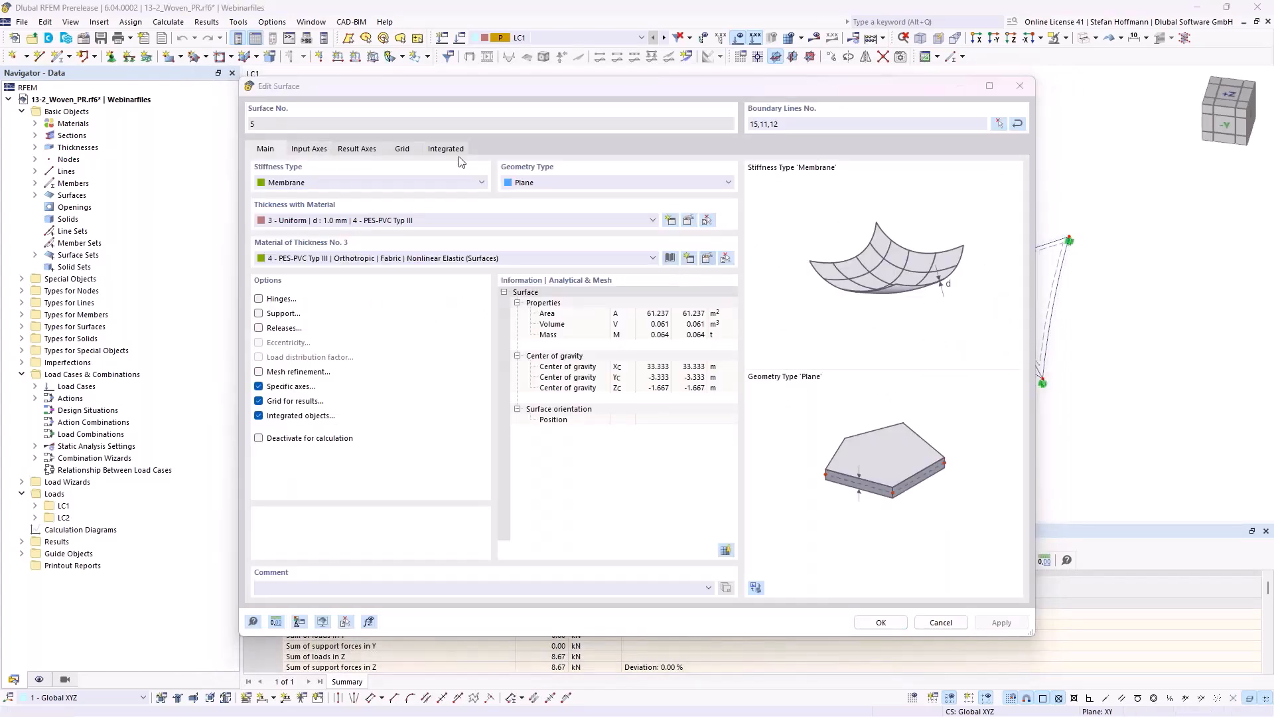
pyautogui.click(707, 257)
pyautogui.click(505, 147)
pyautogui.doubleClick(438, 286)
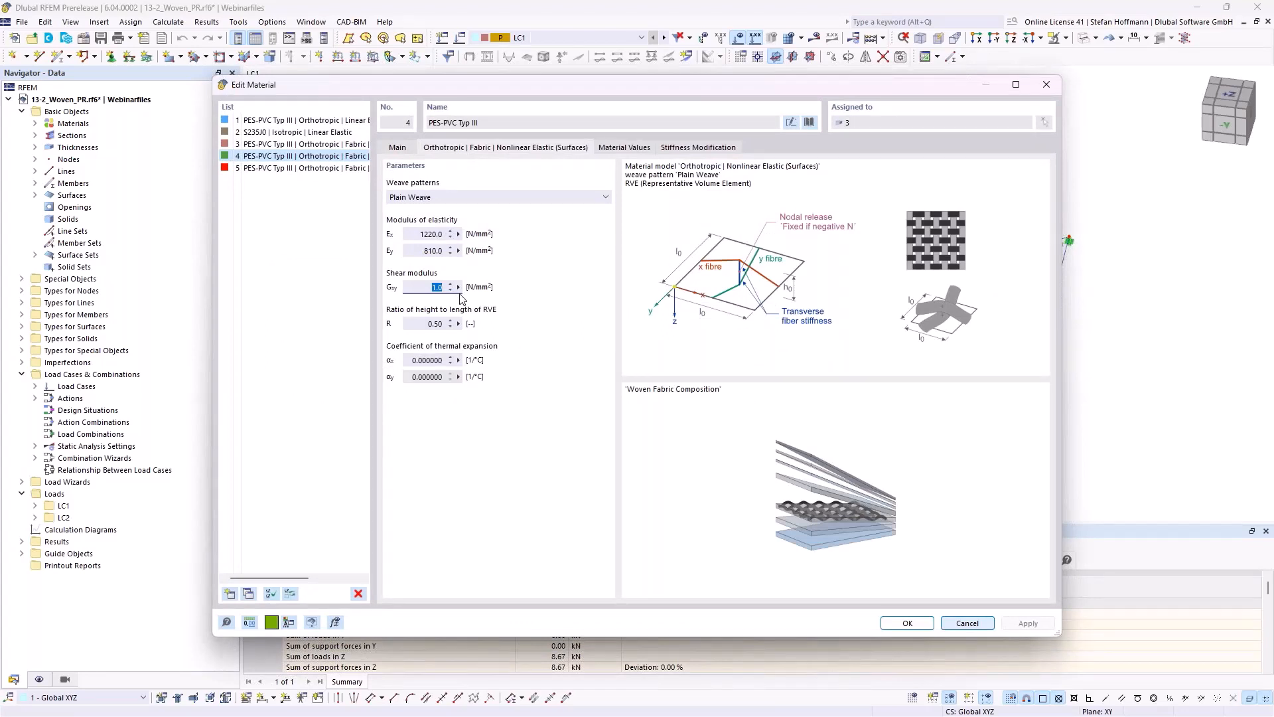
pyautogui.click(299, 168)
pyautogui.doubleClick(438, 286)
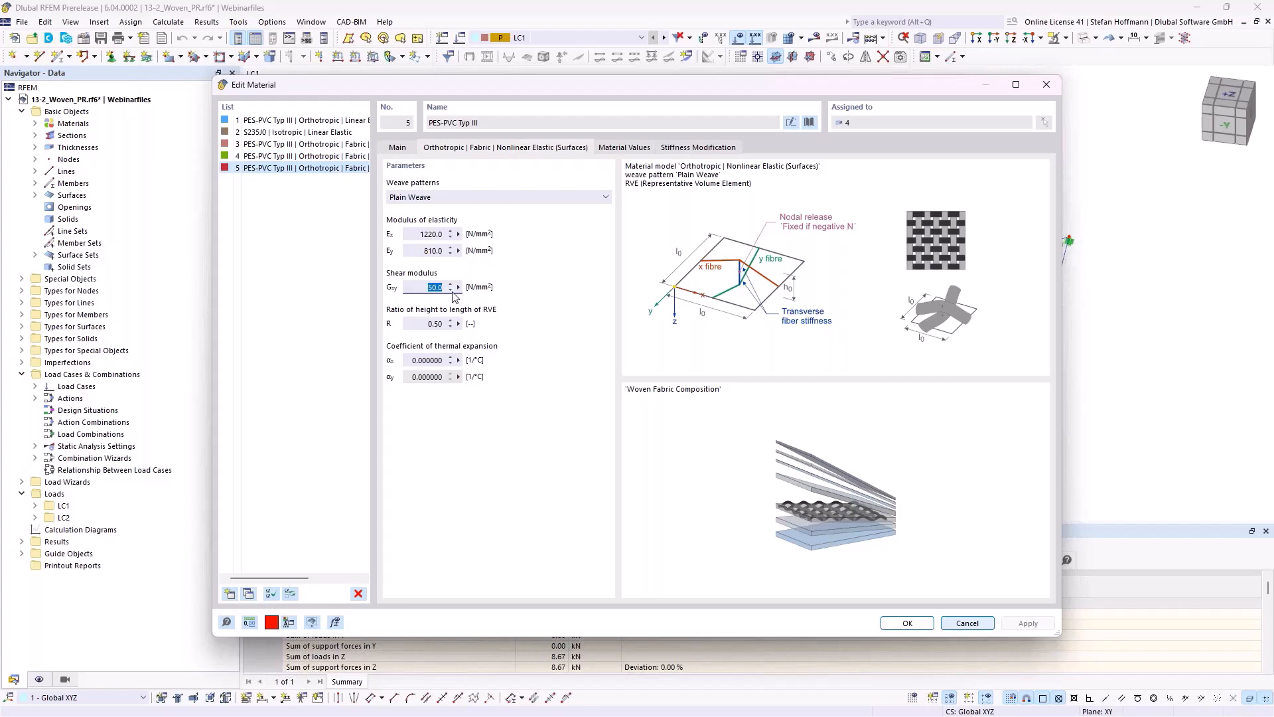
pyautogui.click(967, 623)
pyautogui.press('Escape')
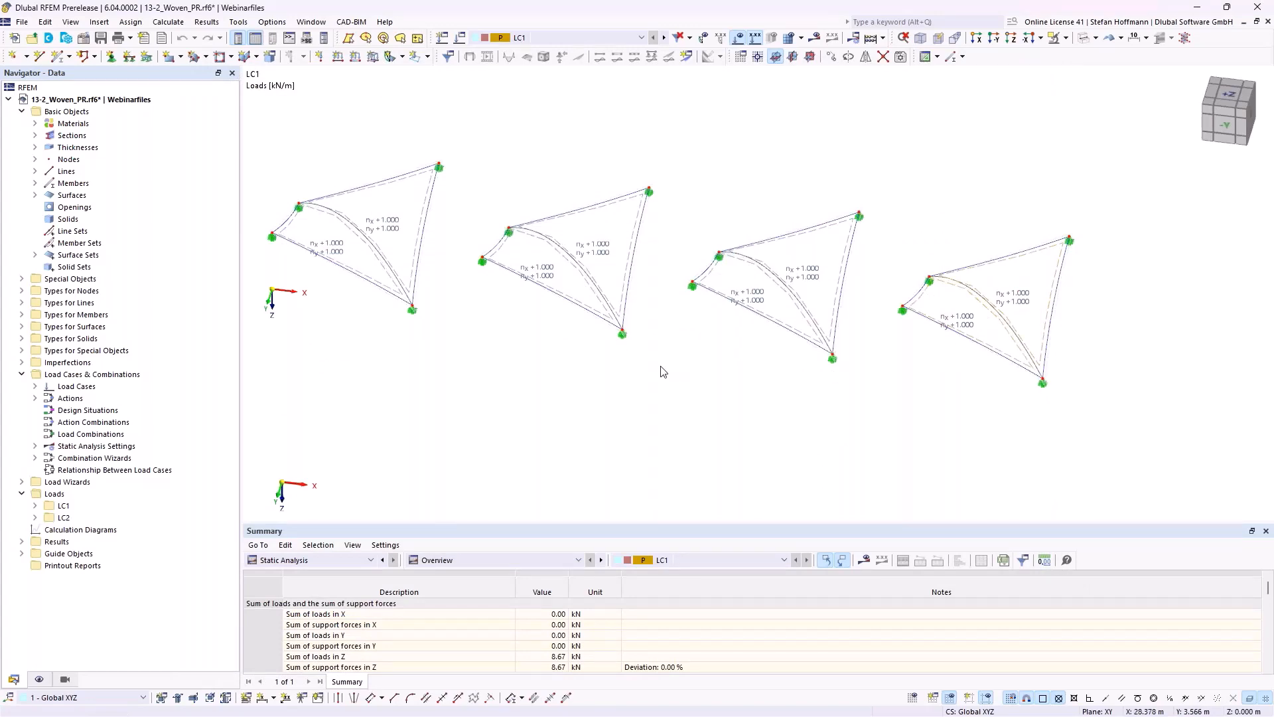
# - Show the LC1 results again and compare the form-found shapes and reaction forces of the four membranes
pyautogui.click(815, 37)
pyautogui.moveTo(667, 331)
pyautogui.mouseDown(button='middle')
pyautogui.moveTo(721, 347)
pyautogui.moveTo(709, 311)
pyautogui.moveTo(689, 332)
pyautogui.moveTo(655, 325)
pyautogui.mouseUp(button='middle')
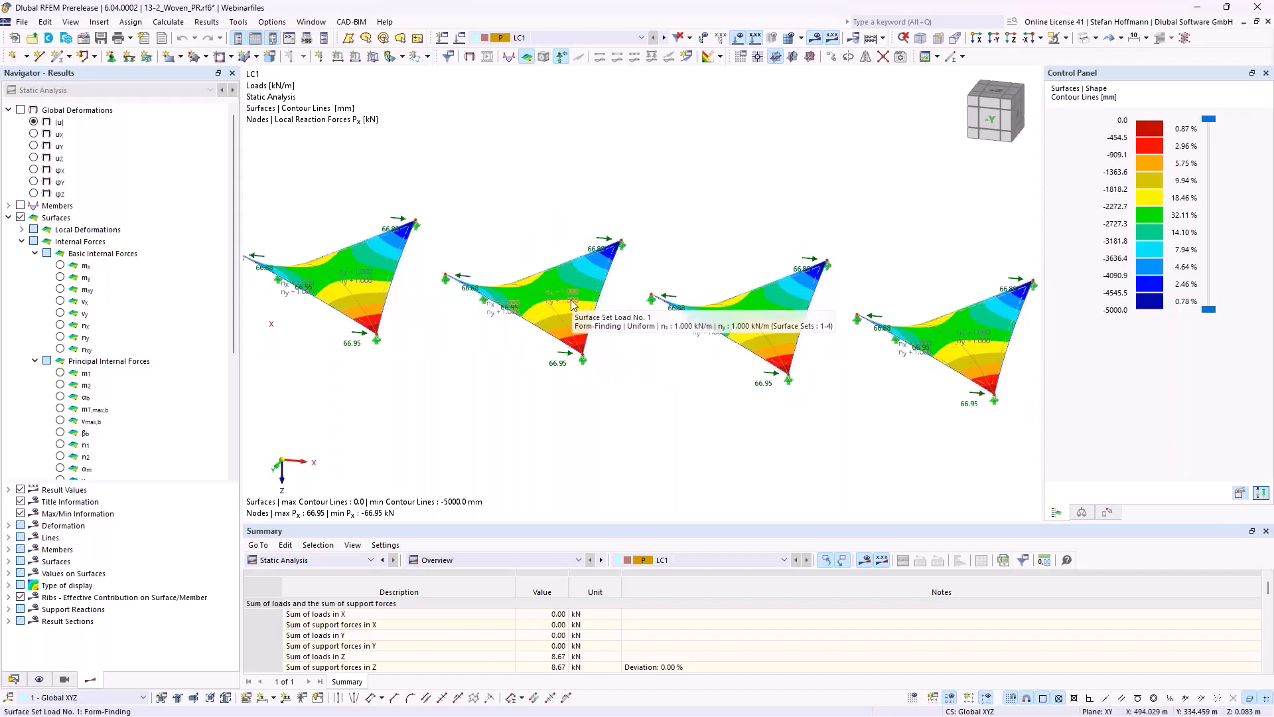
pyautogui.scroll(-1, 582, 304)
pyautogui.keyDown('ctrl'); pyautogui.moveTo(684, 322); pyautogui.dragTo(684, 333, button='middle'); pyautogui.keyUp('ctrl')
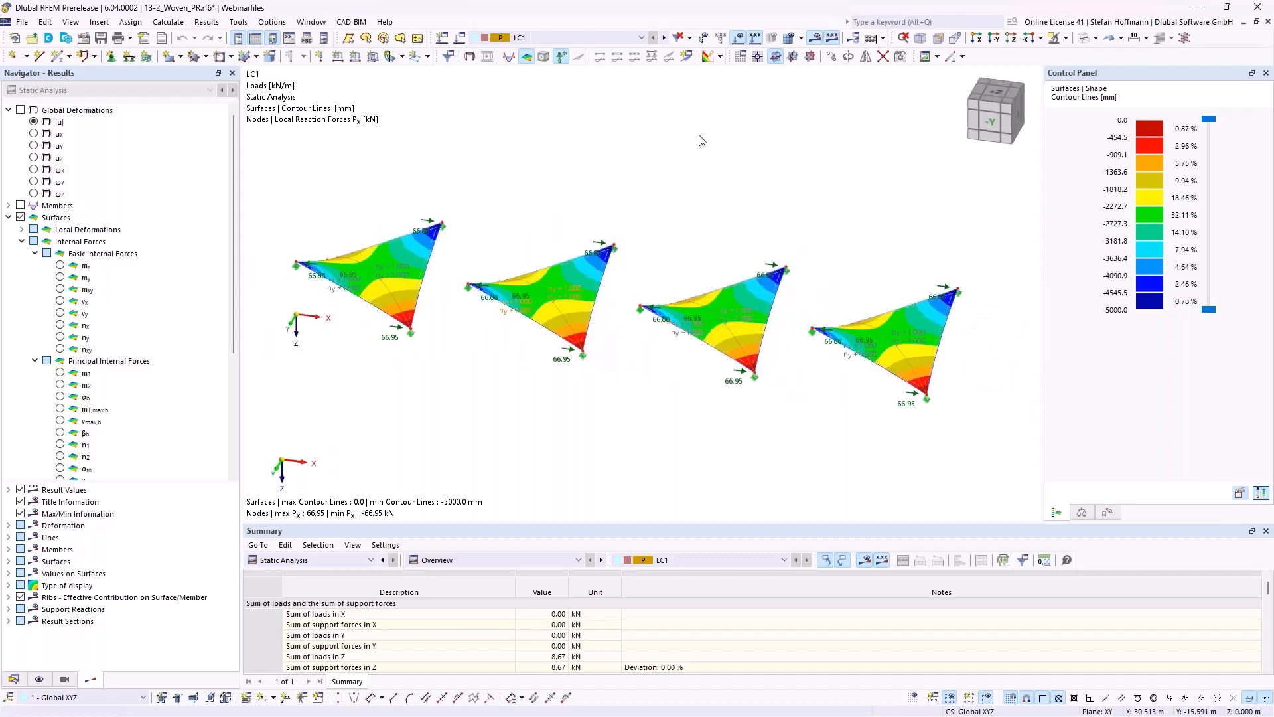
# - Calculate load case LC2, show its results, and hide the loads
pyautogui.click(663, 37)
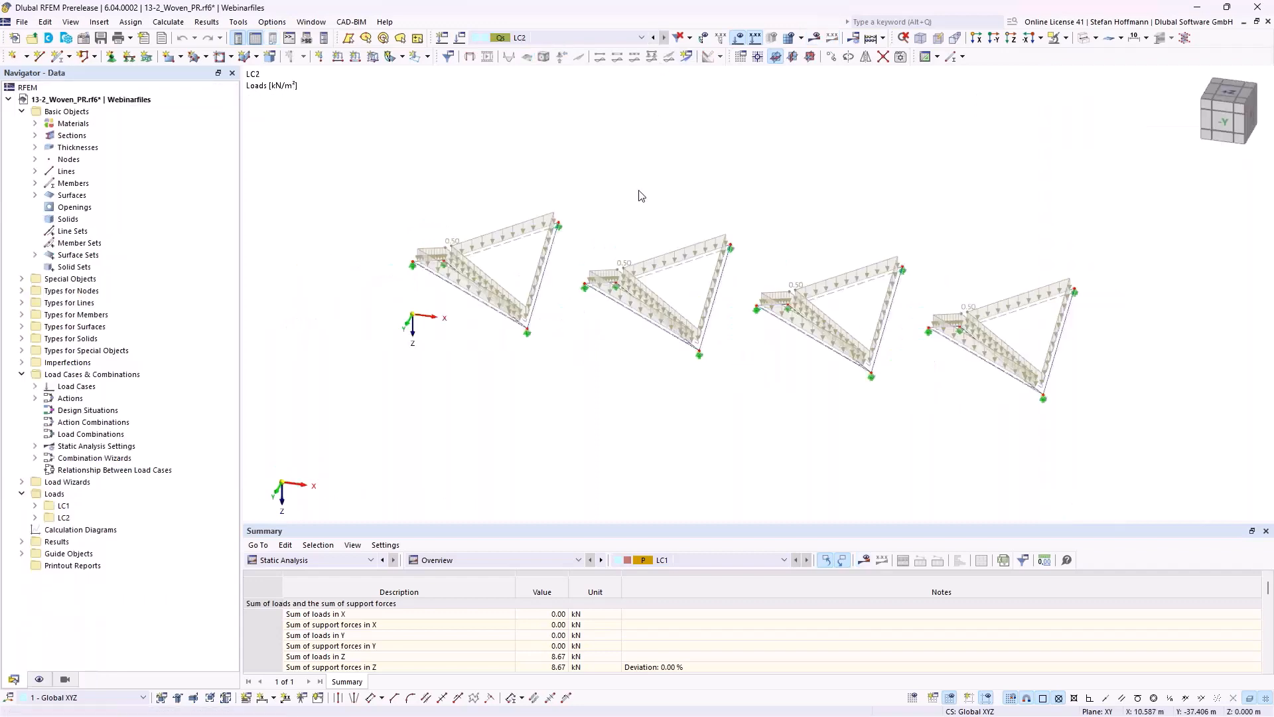
pyautogui.press('F5')
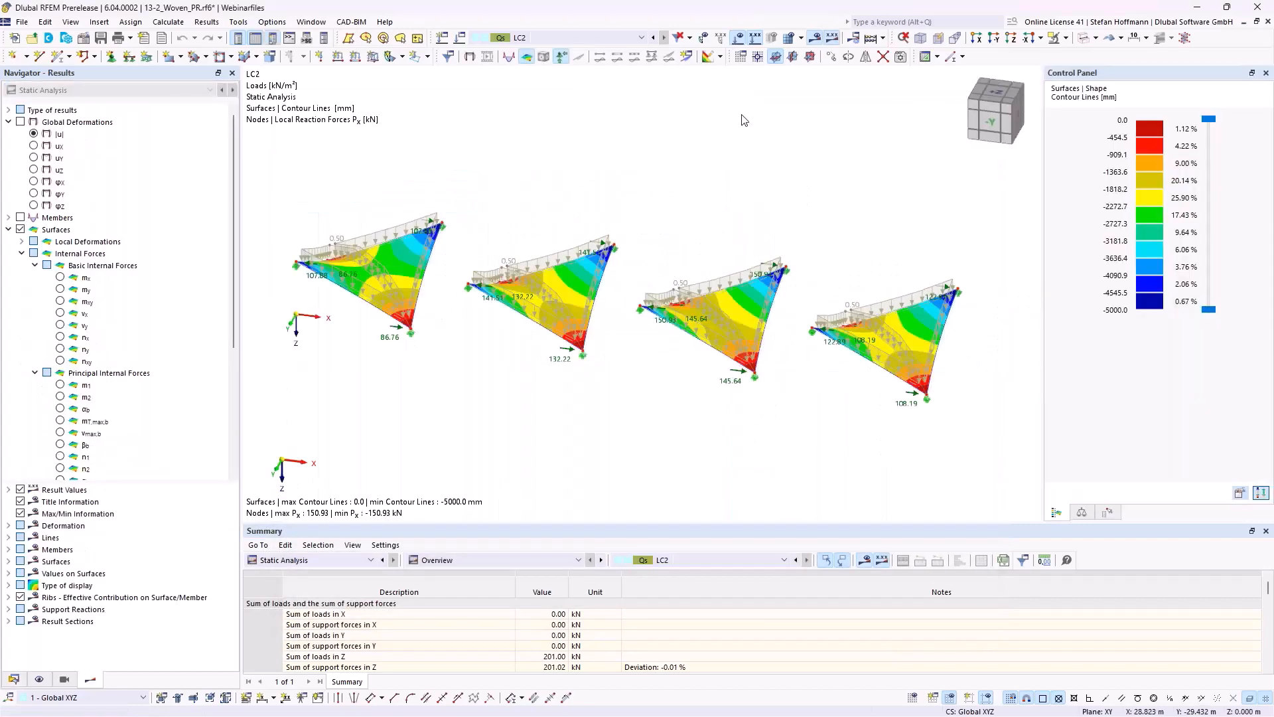
pyautogui.click(739, 39)
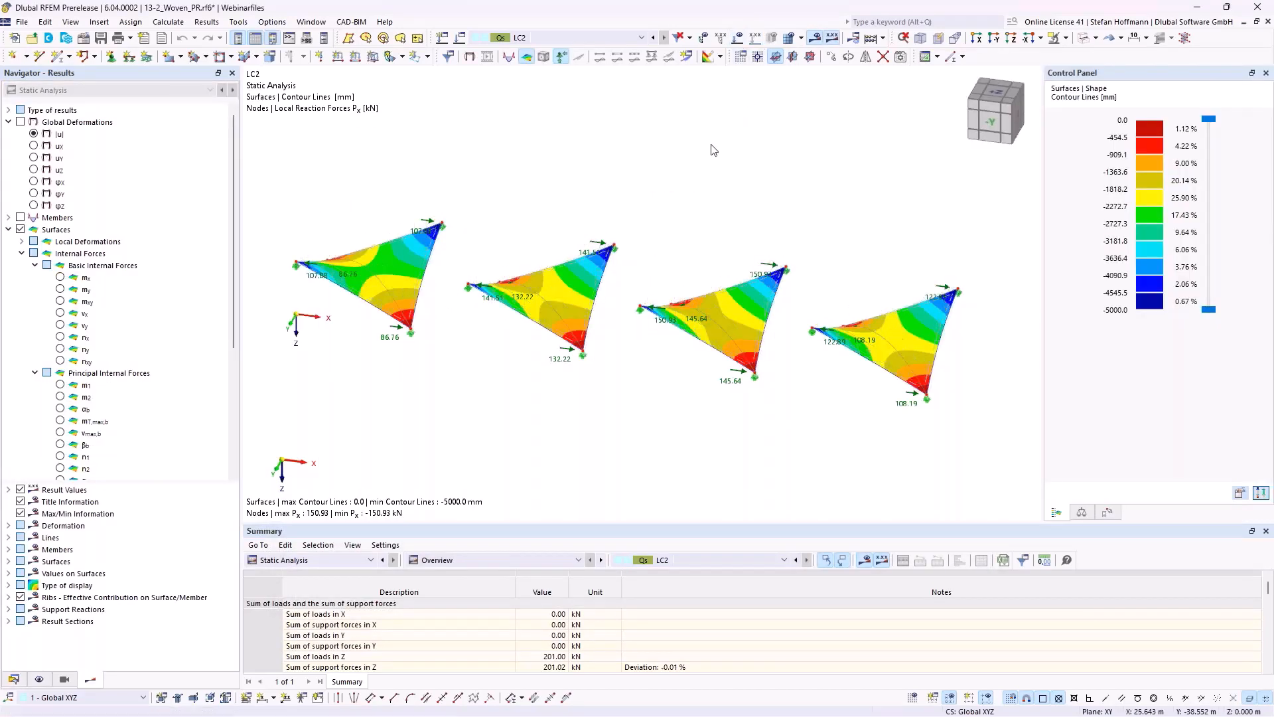
# - Compare the LC2 contour shapes from the side and from above, and display the surface axial forces nx
pyautogui.keyDown('ctrl'); pyautogui.moveTo(722, 176); pyautogui.dragTo(713, 220, button='middle'); pyautogui.keyUp('ctrl')
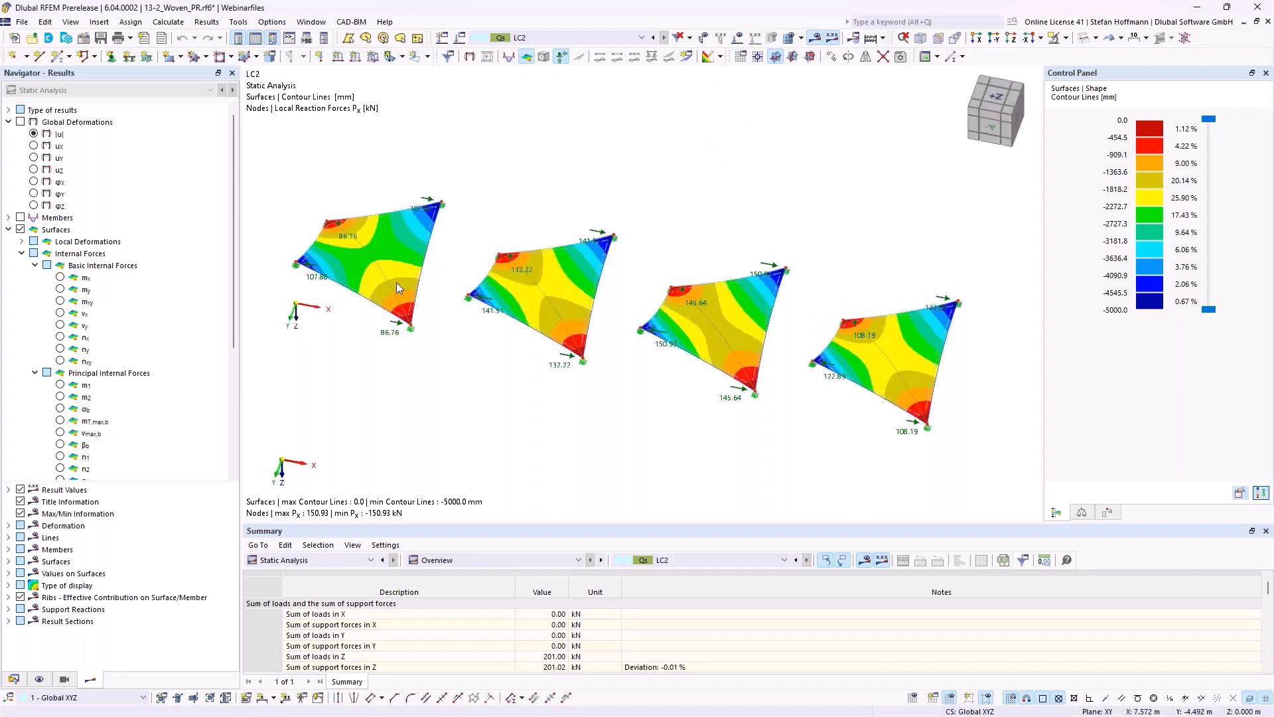
pyautogui.click(995, 41)
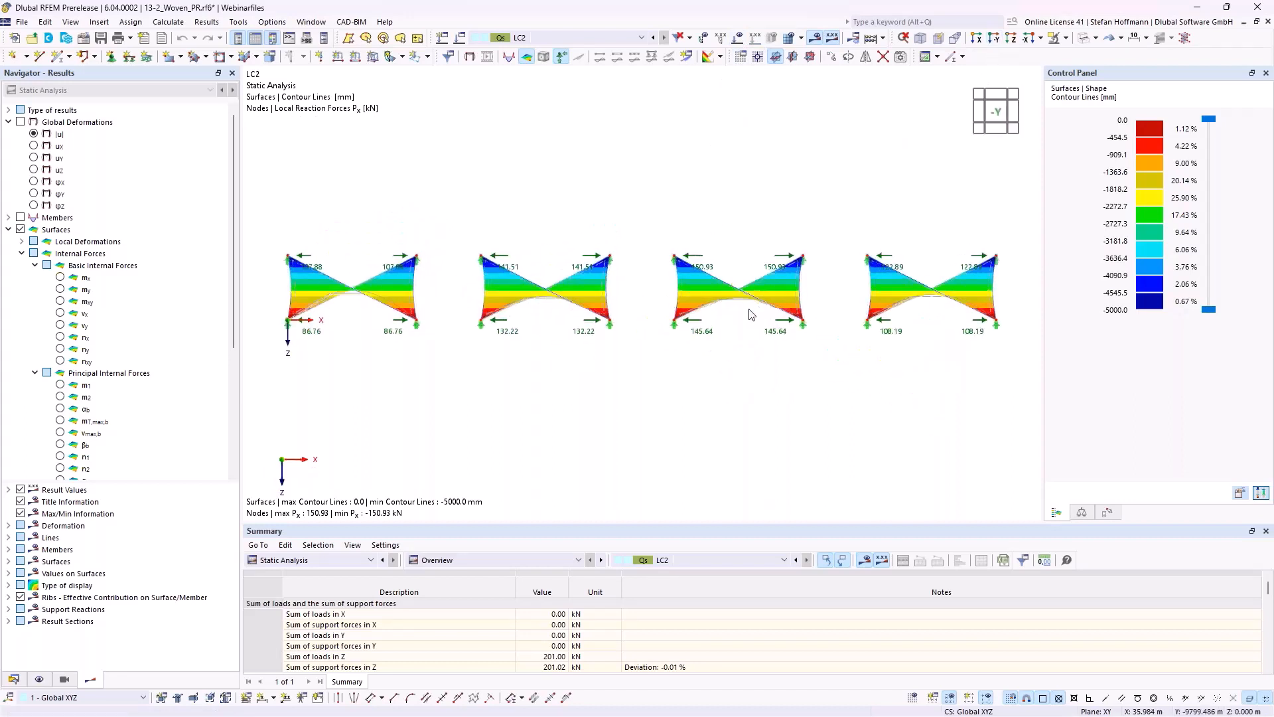
pyautogui.keyDown('ctrl'); pyautogui.moveTo(665, 276); pyautogui.dragTo(675, 373, button='middle'); pyautogui.keyUp('ctrl')
pyautogui.click(994, 38)
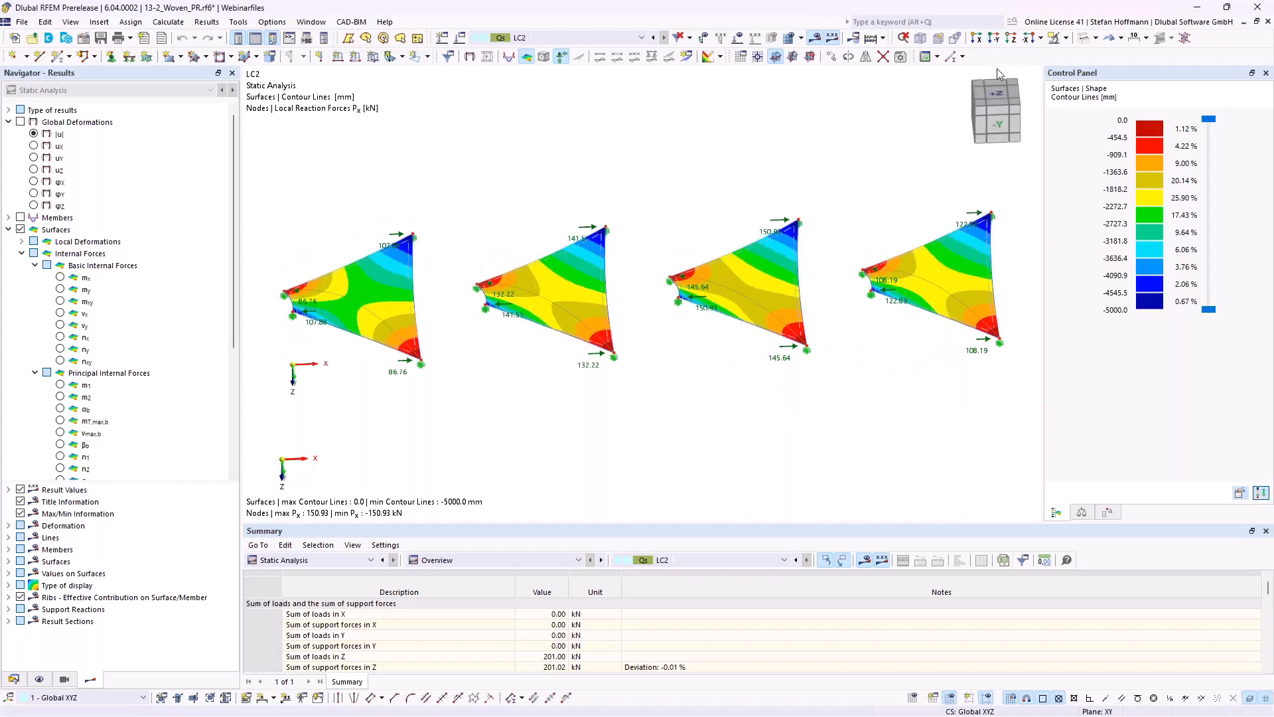
pyautogui.click(996, 101)
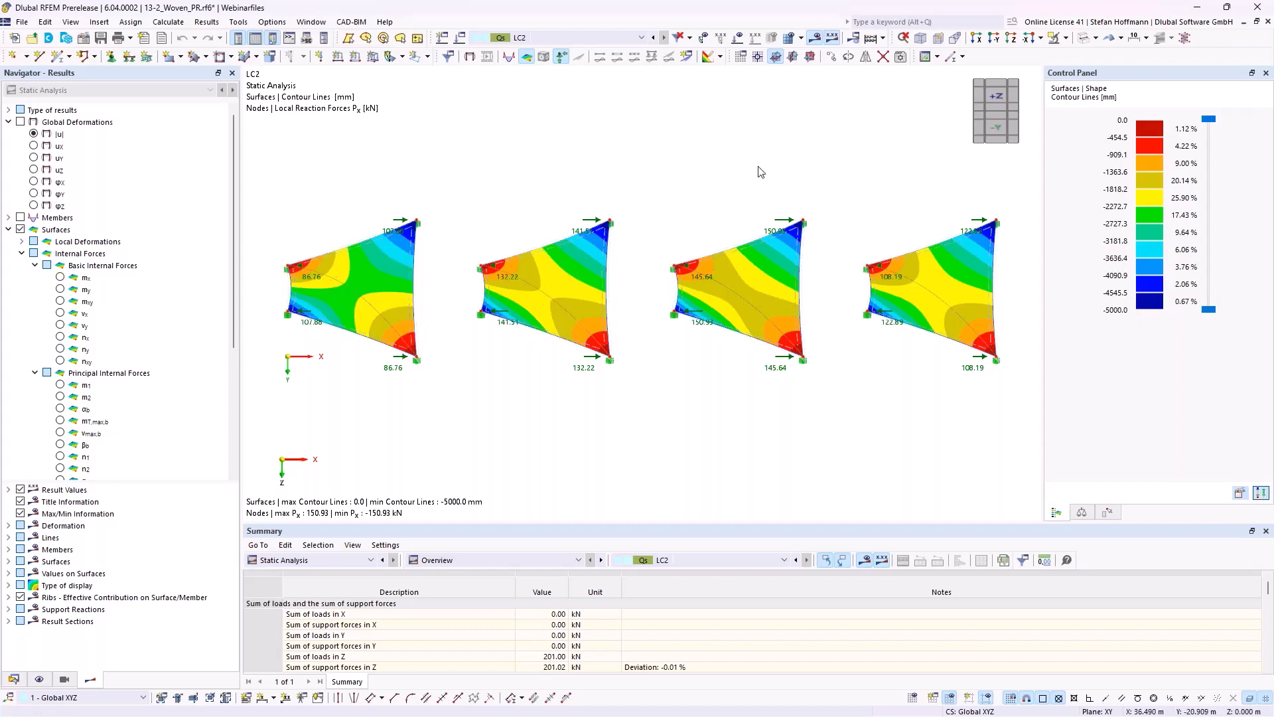
pyautogui.click(59, 338)
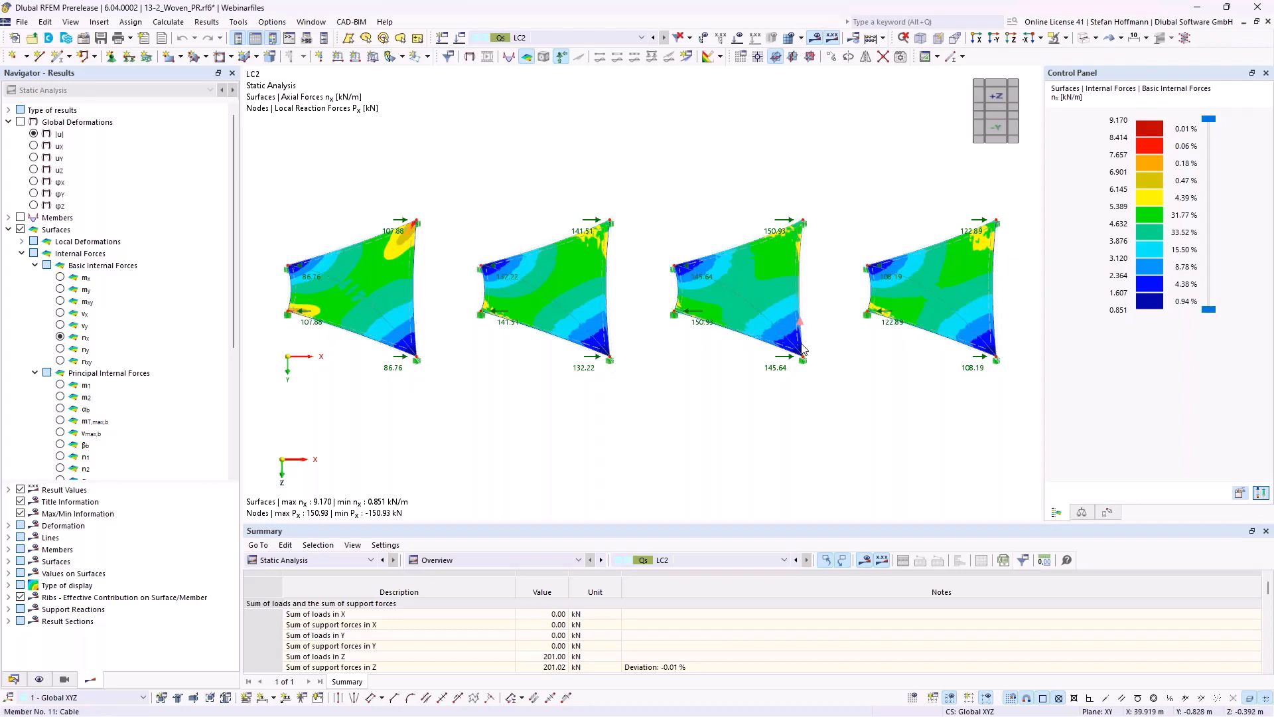
pyautogui.keyDown('ctrl'); pyautogui.moveTo(722, 380); pyautogui.dragTo(690, 279, button='middle'); pyautogui.keyUp('ctrl')
# - Close the 13-2_Woven_PR model without saving, switch to the webinar slides, and advance one slide
pyautogui.click(1261, 9)
pyautogui.click(693, 422)
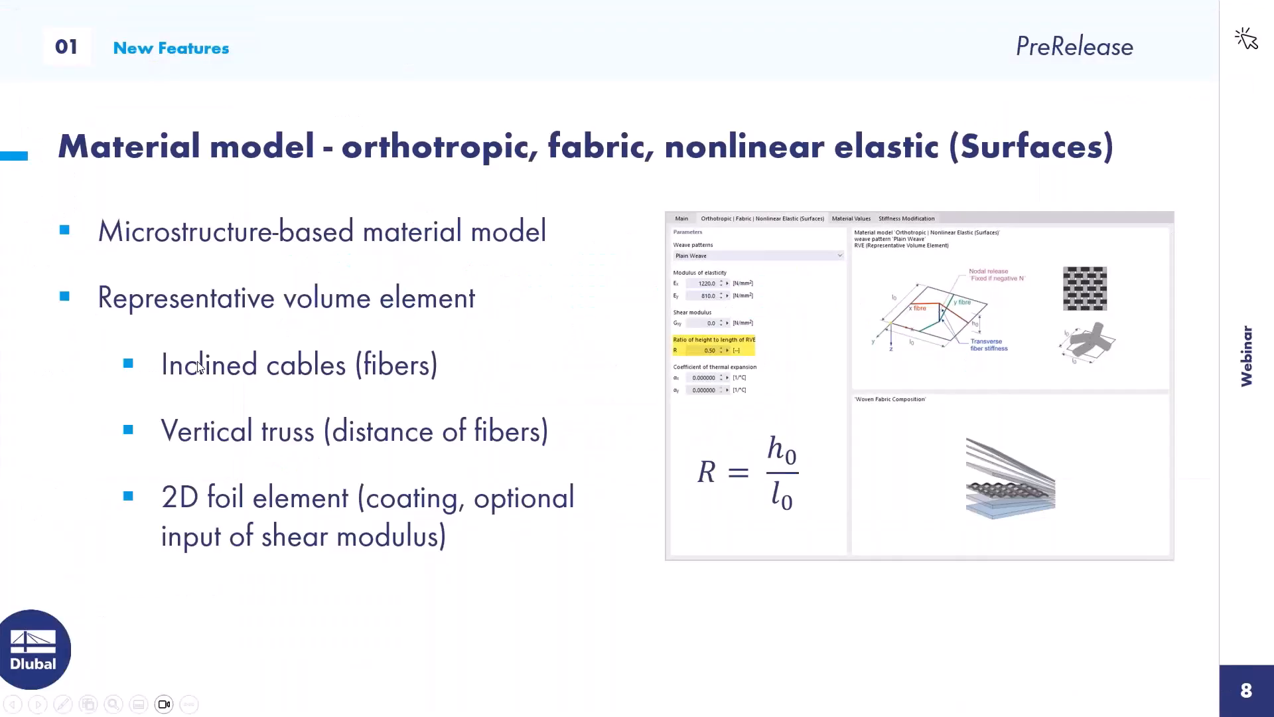
pyautogui.press('Right')
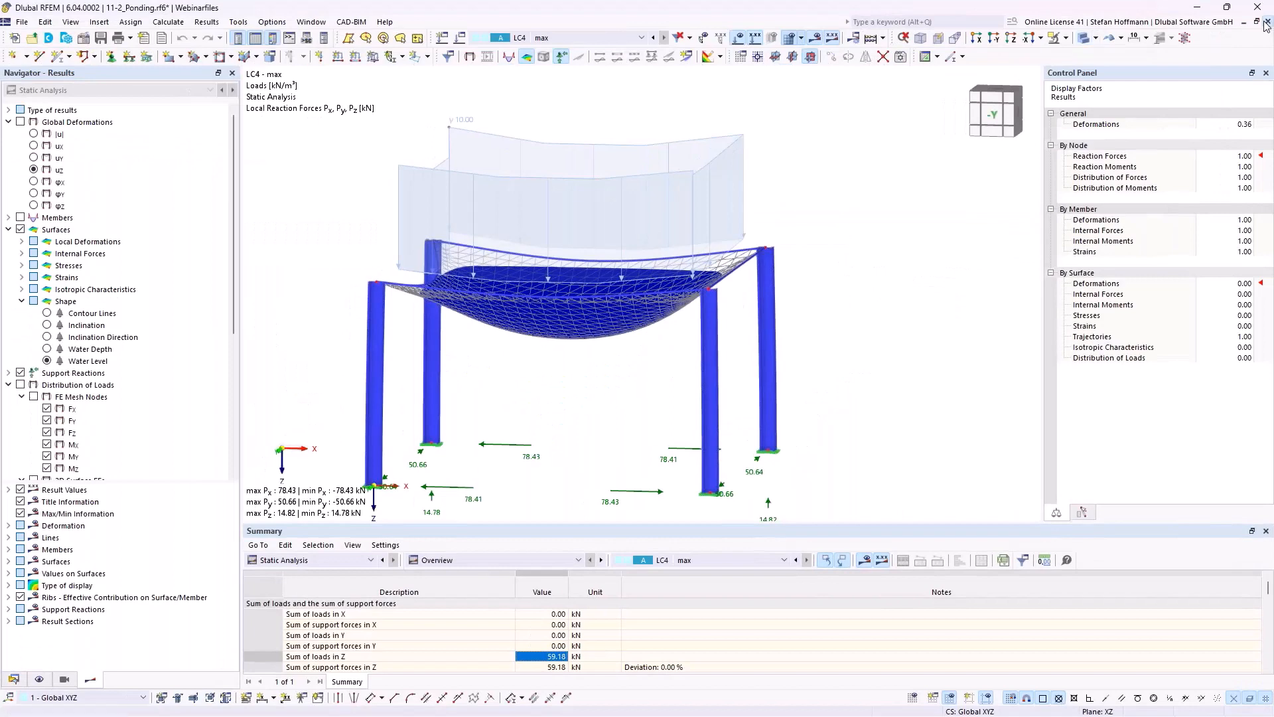
# - Close the 11-2_Ponding model without saving and open the Webinarfiles project's model list in Dlubal Center
pyautogui.click(1266, 21)
pyautogui.click(696, 421)
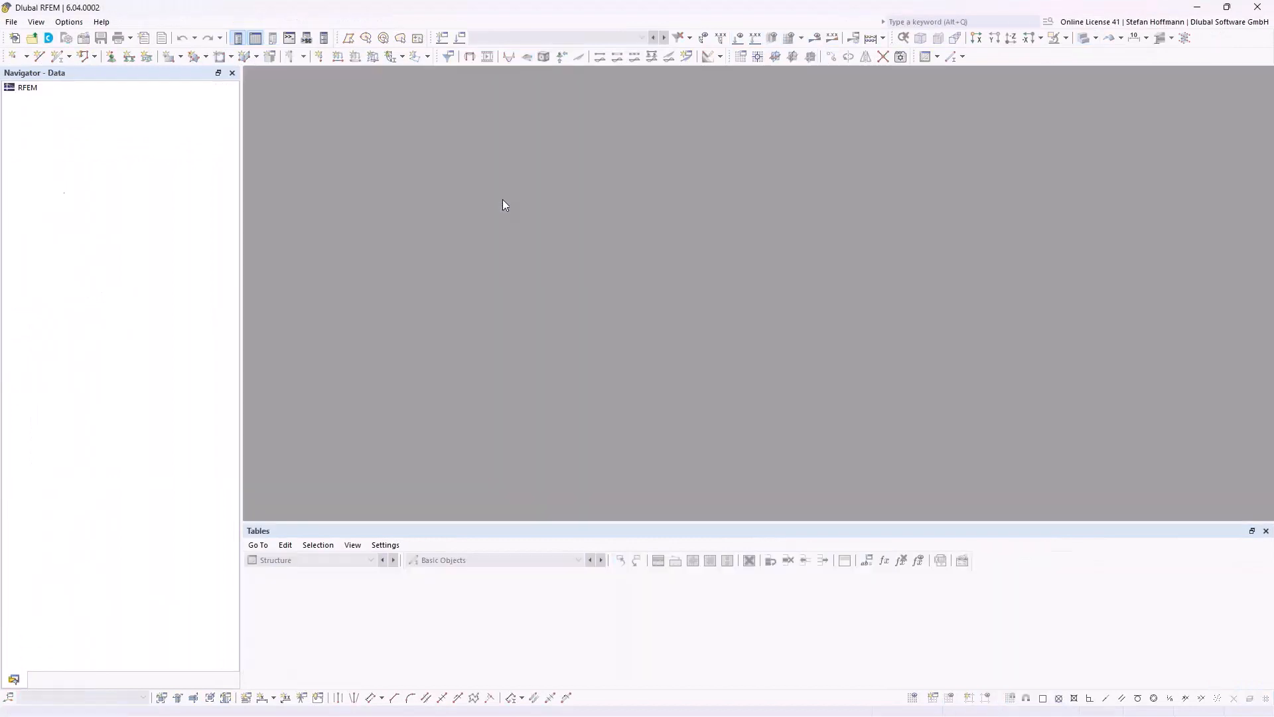
pyautogui.click(49, 38)
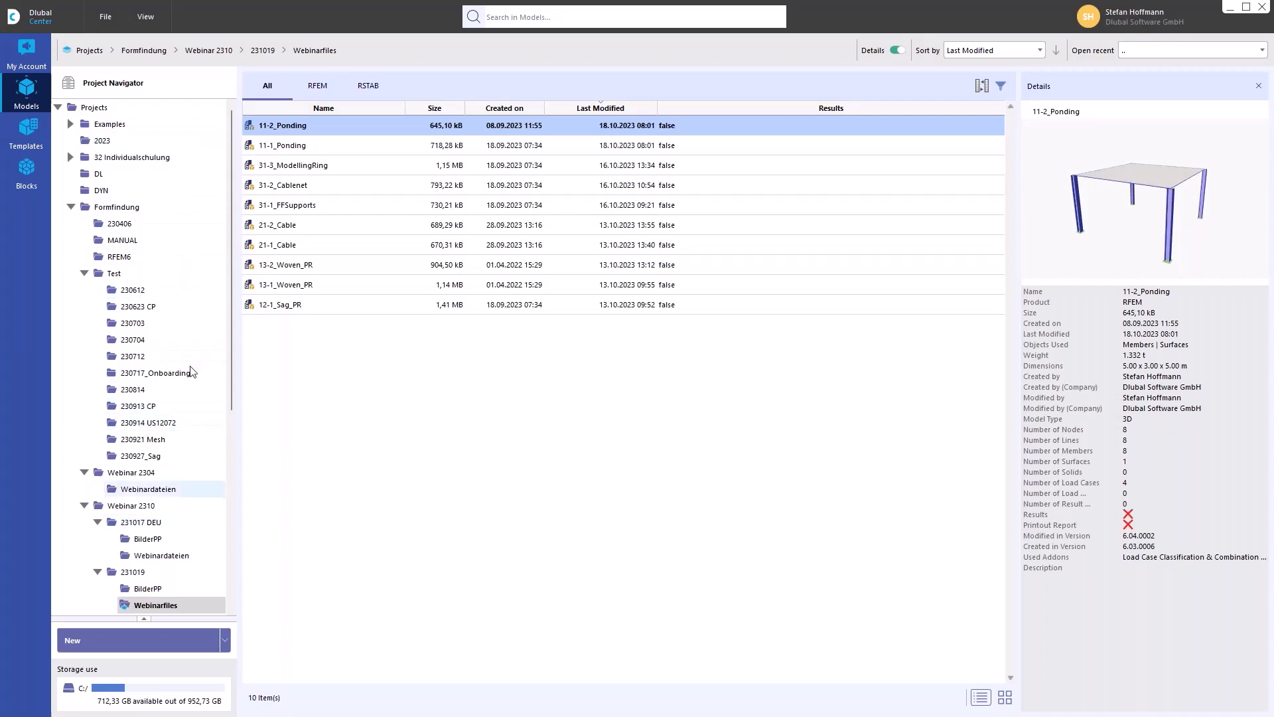
# - View the implemented RFEM 6 features on the account's development page and return to the model list
pyautogui.scroll(-6, 175, 339)
pyautogui.scroll(6, 176, 341)
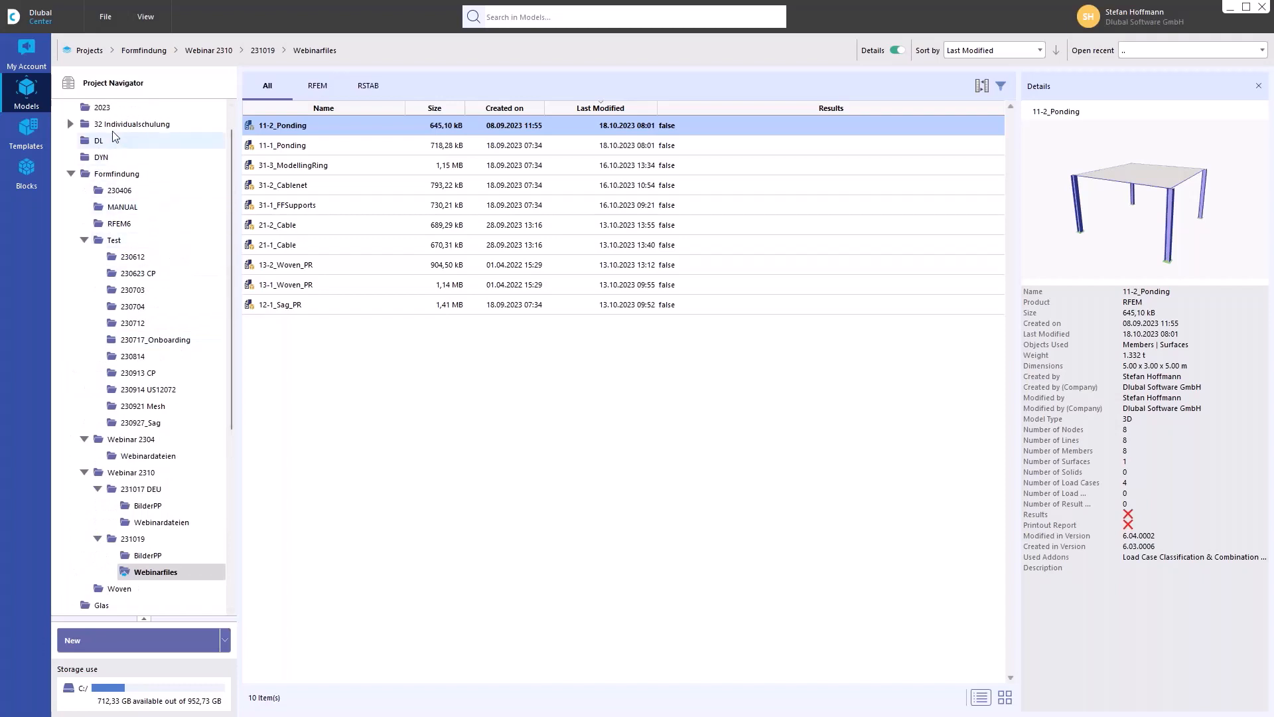
pyautogui.click(23, 48)
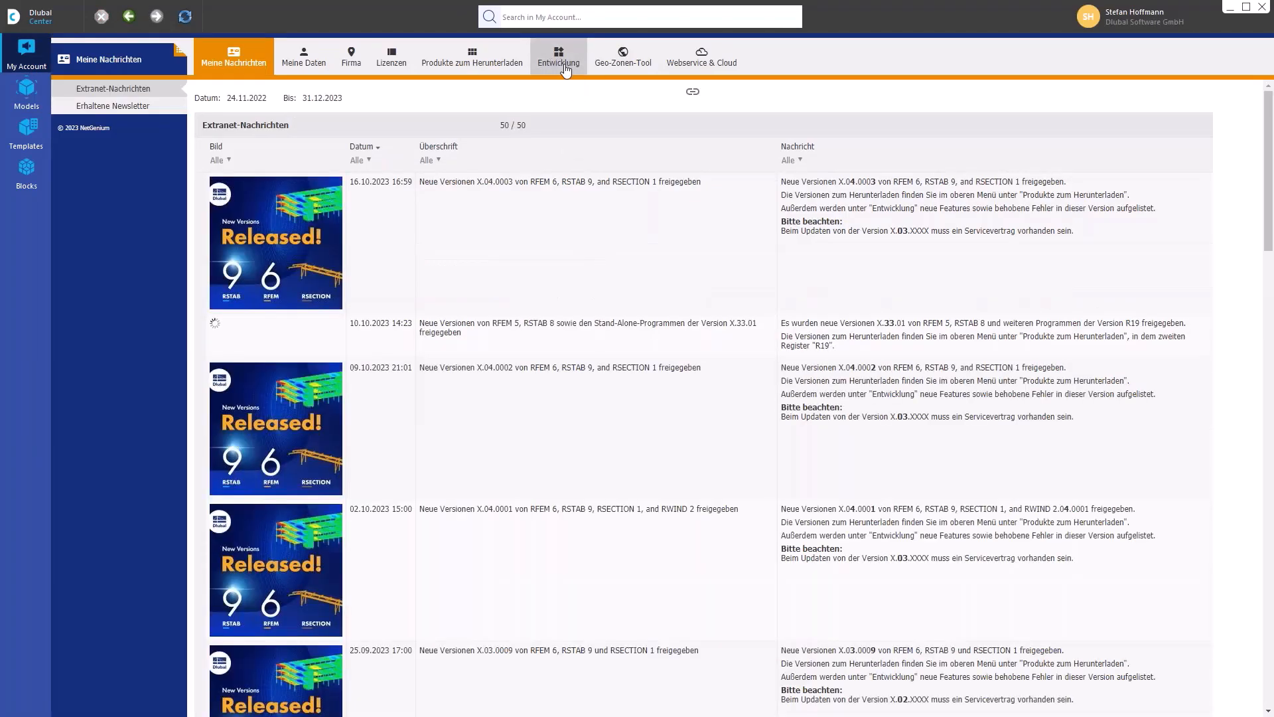
pyautogui.click(560, 61)
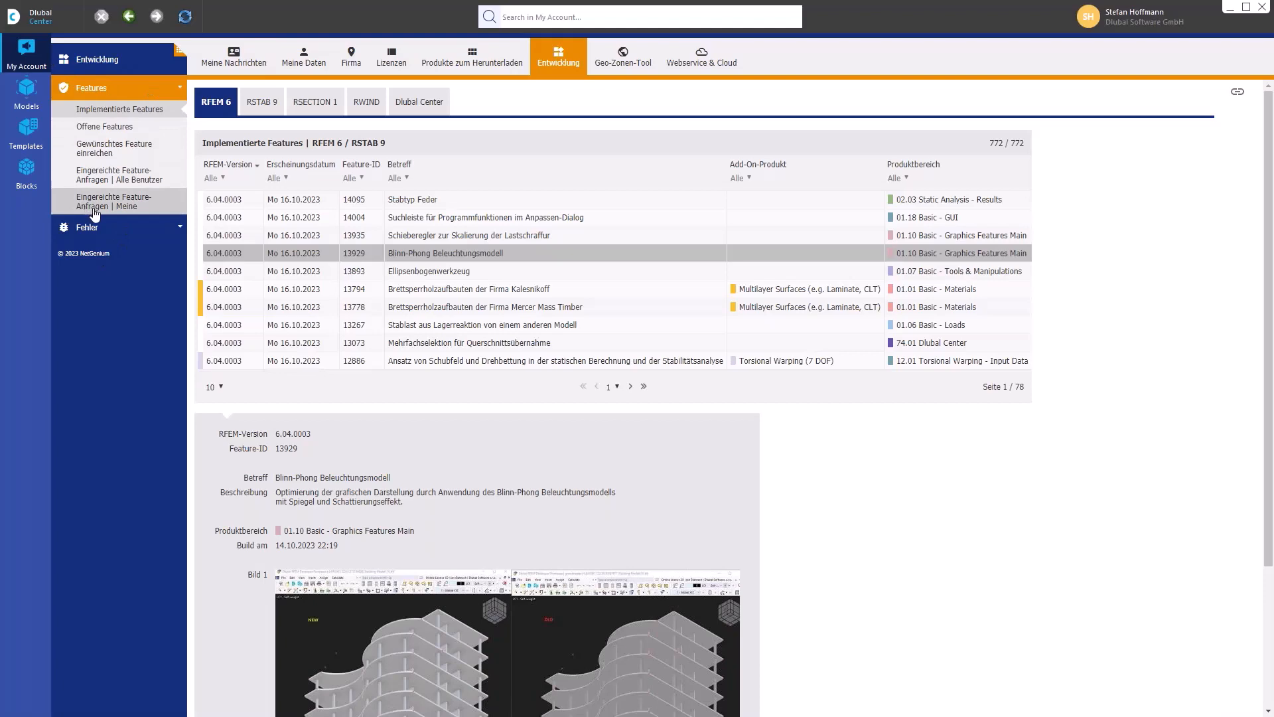
pyautogui.click(27, 93)
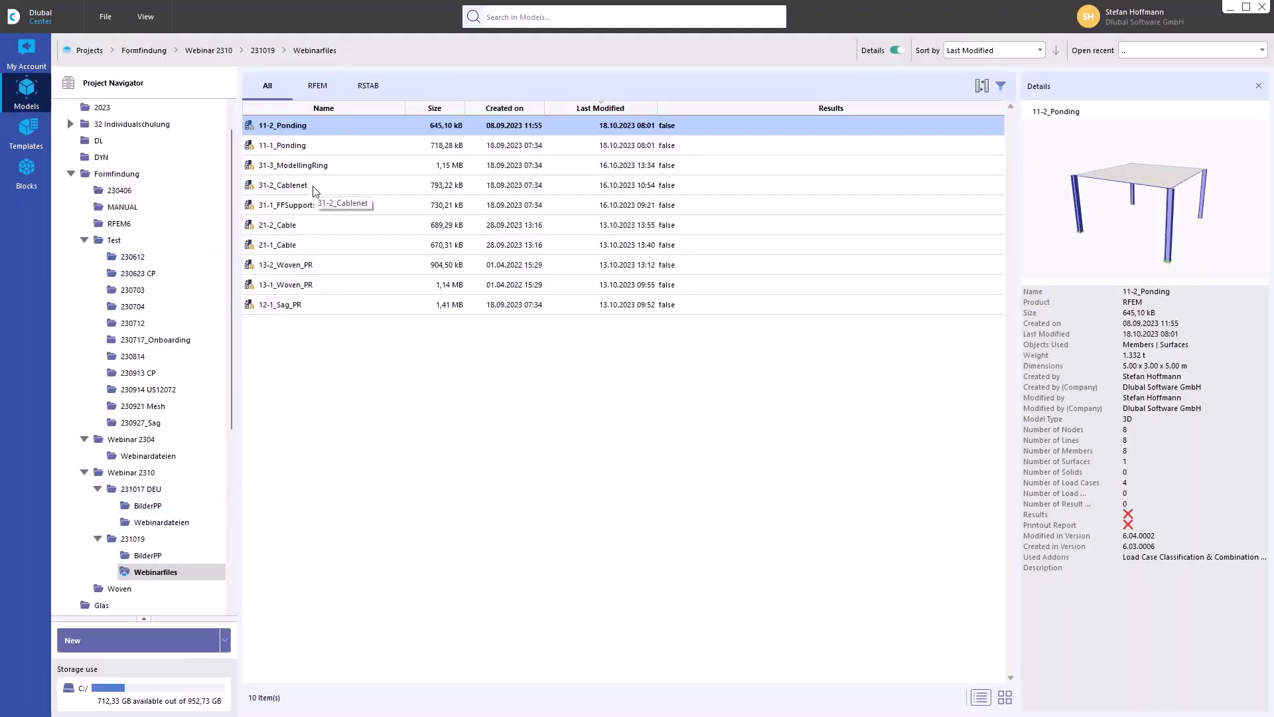
# - Open the 21-1_Cable model and calculate it to display the axial forces of the cables
pyautogui.doubleClick(315, 250)
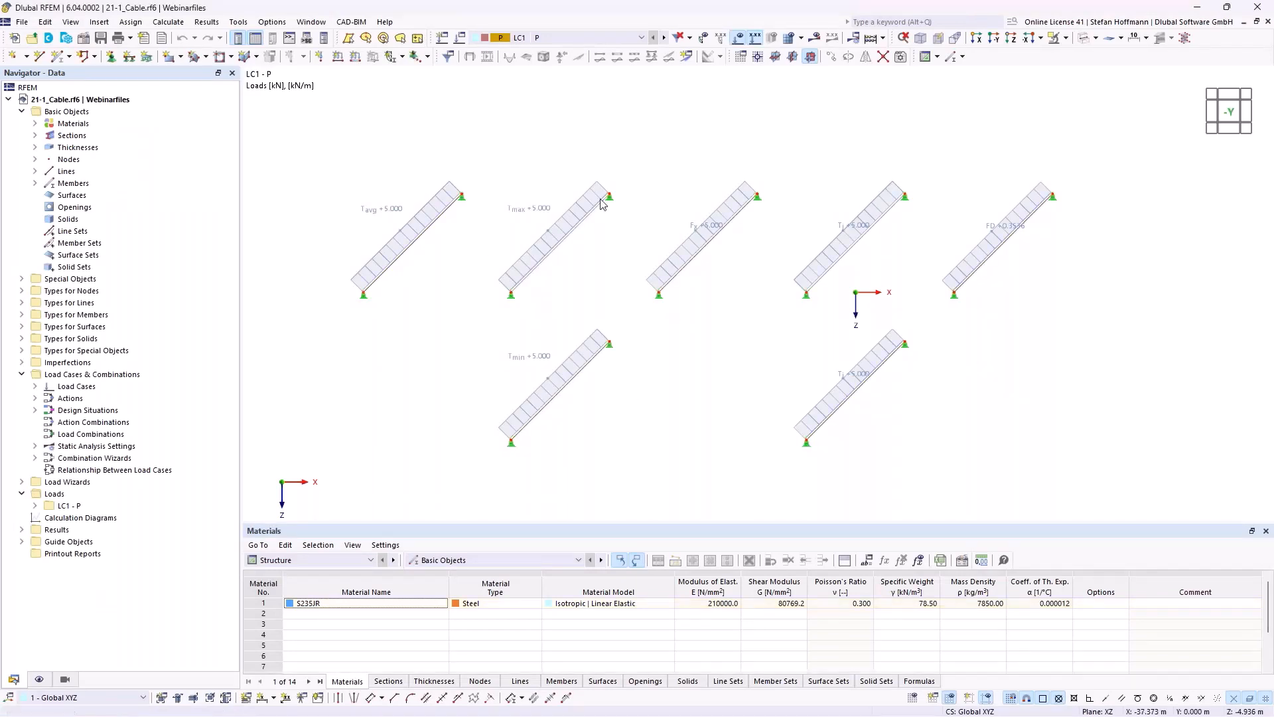
pyautogui.hotkey('ctrl', 'F5')
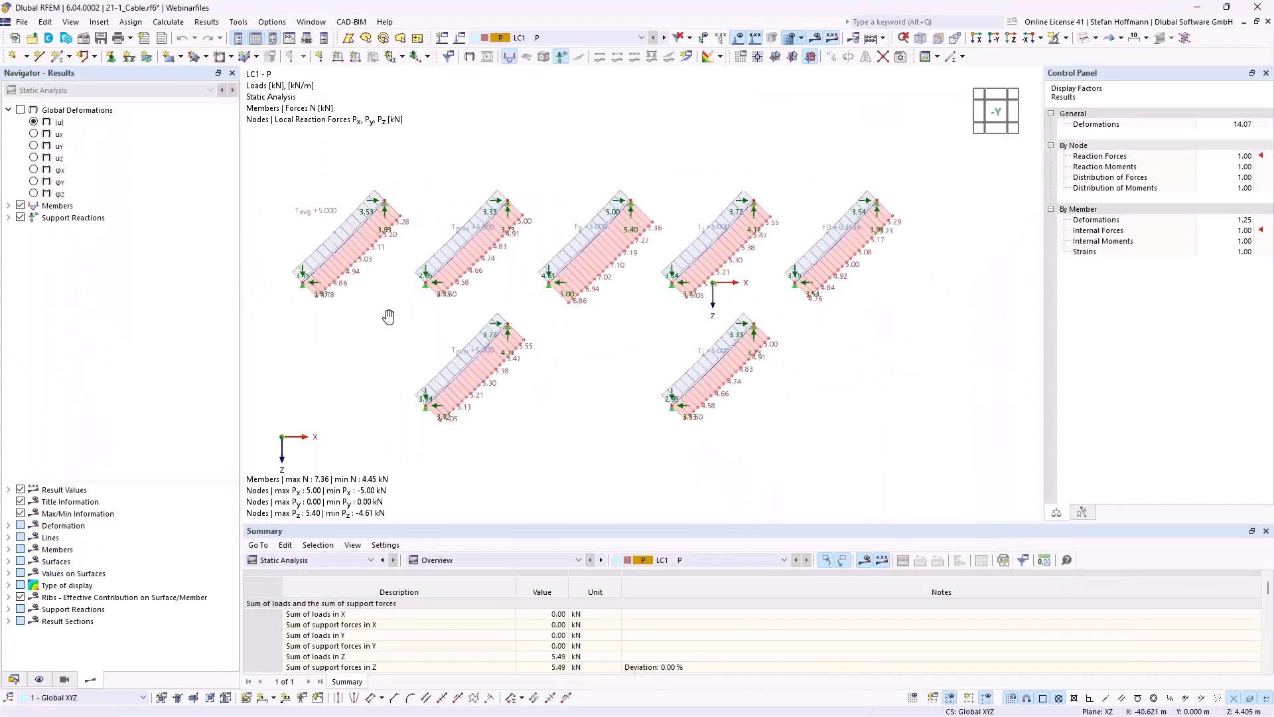
# - In the first cable's form-finding load, try the Geometric definition type with Unstressed length and Sag as geometry definitions
pyautogui.doubleClick(356, 230)
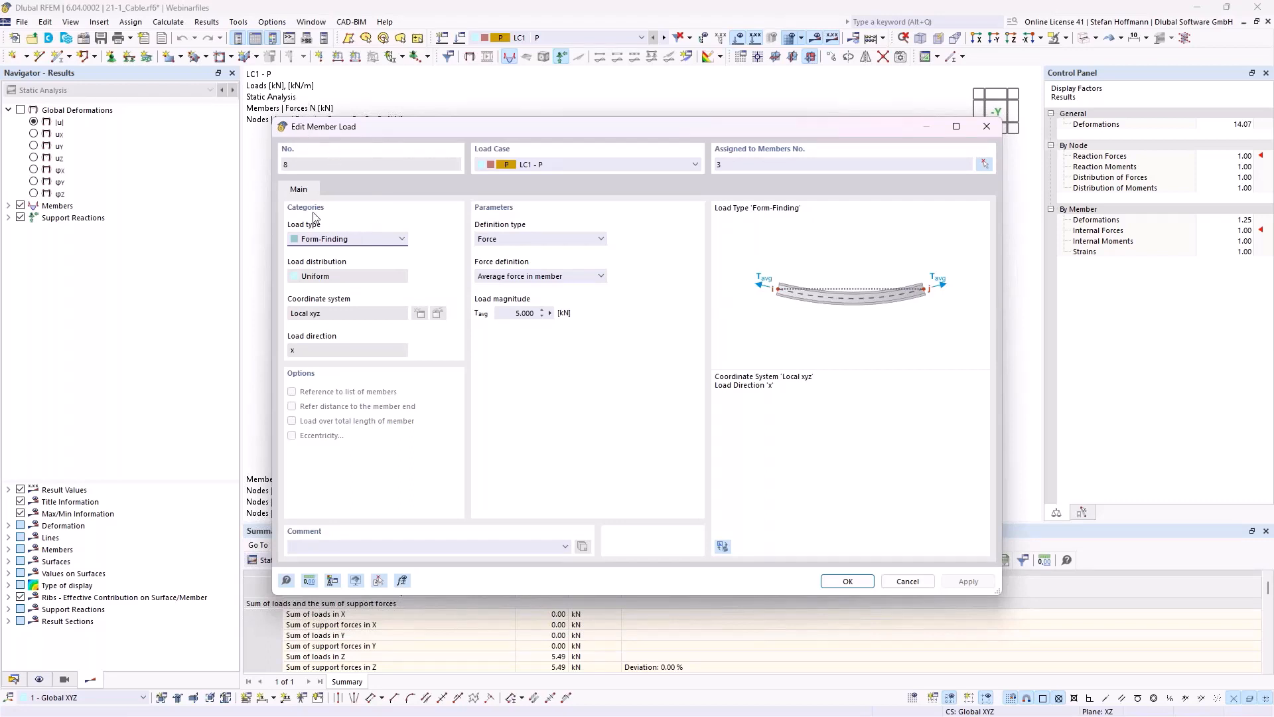
pyautogui.click(325, 240)
pyautogui.click(325, 240)
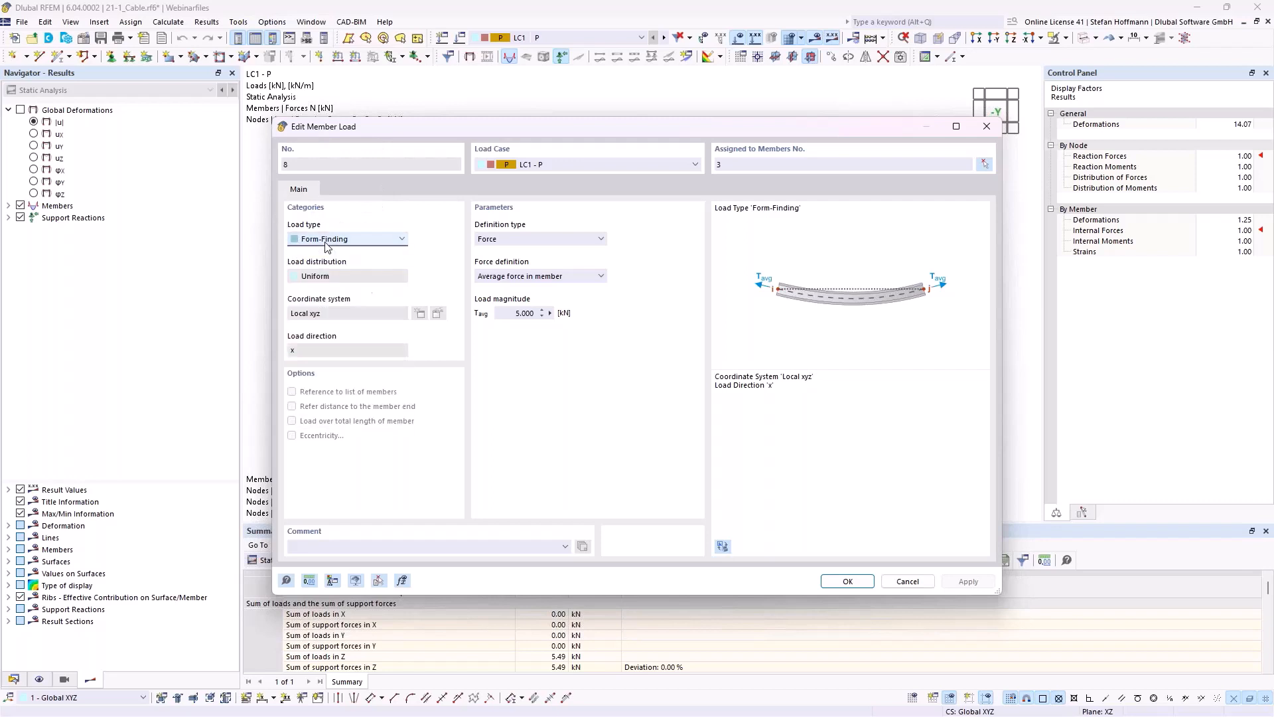
pyautogui.click(521, 243)
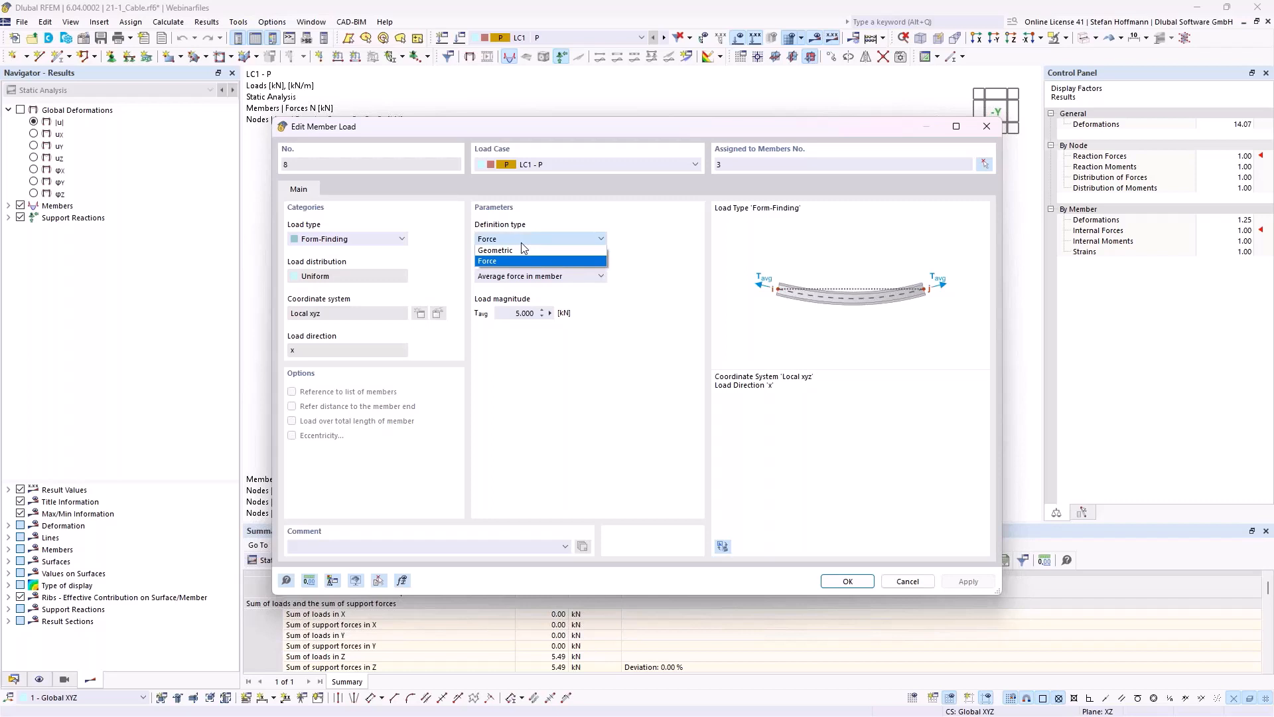
pyautogui.click(519, 256)
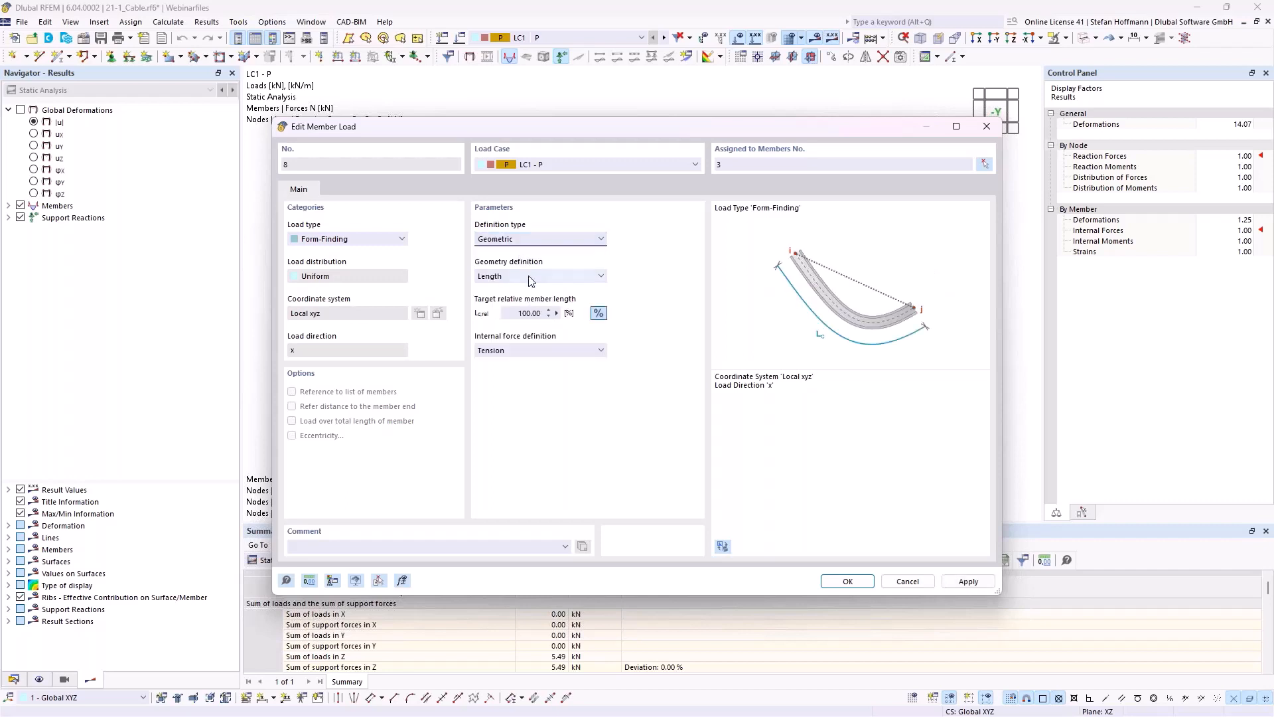
pyautogui.click(531, 276)
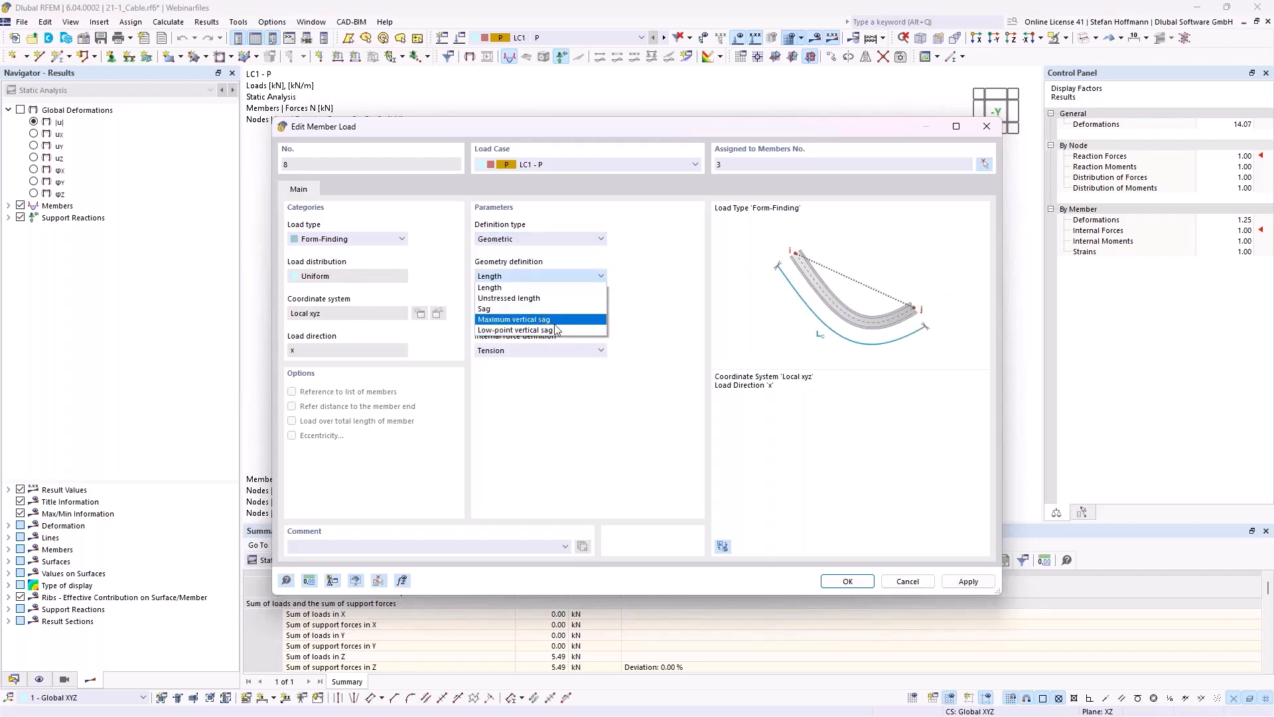
pyautogui.click(560, 298)
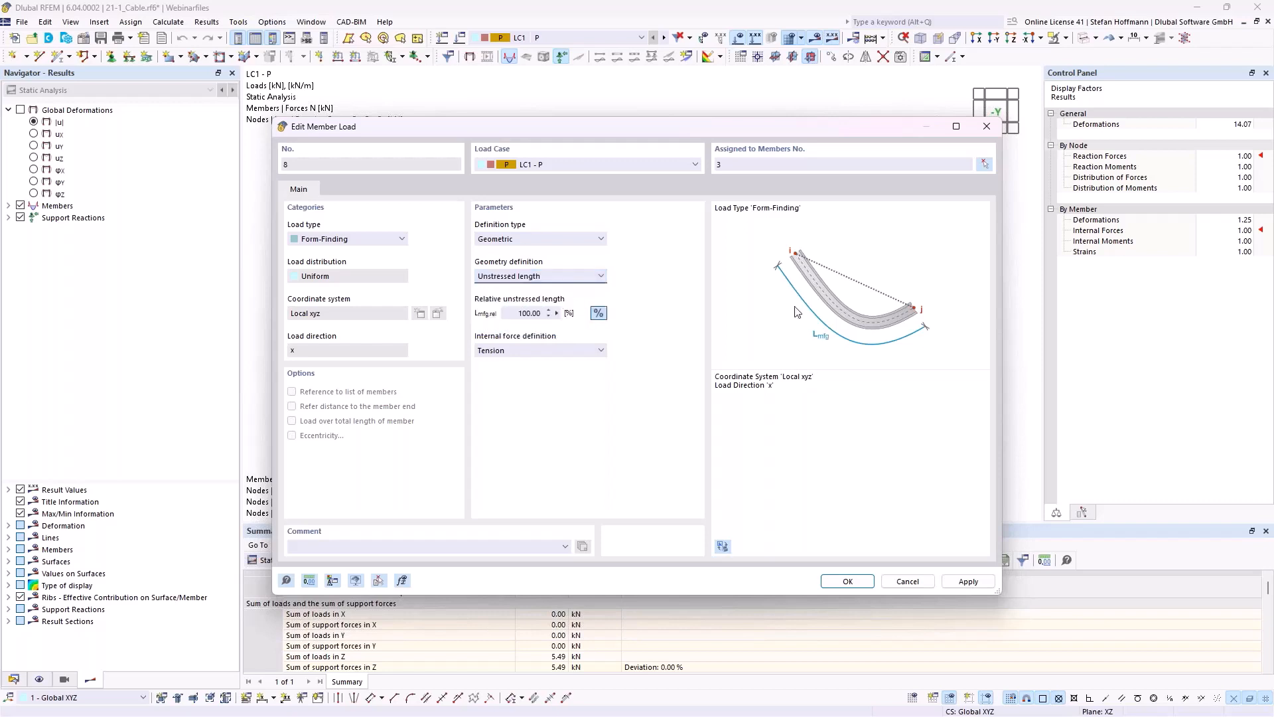
pyautogui.click(551, 276)
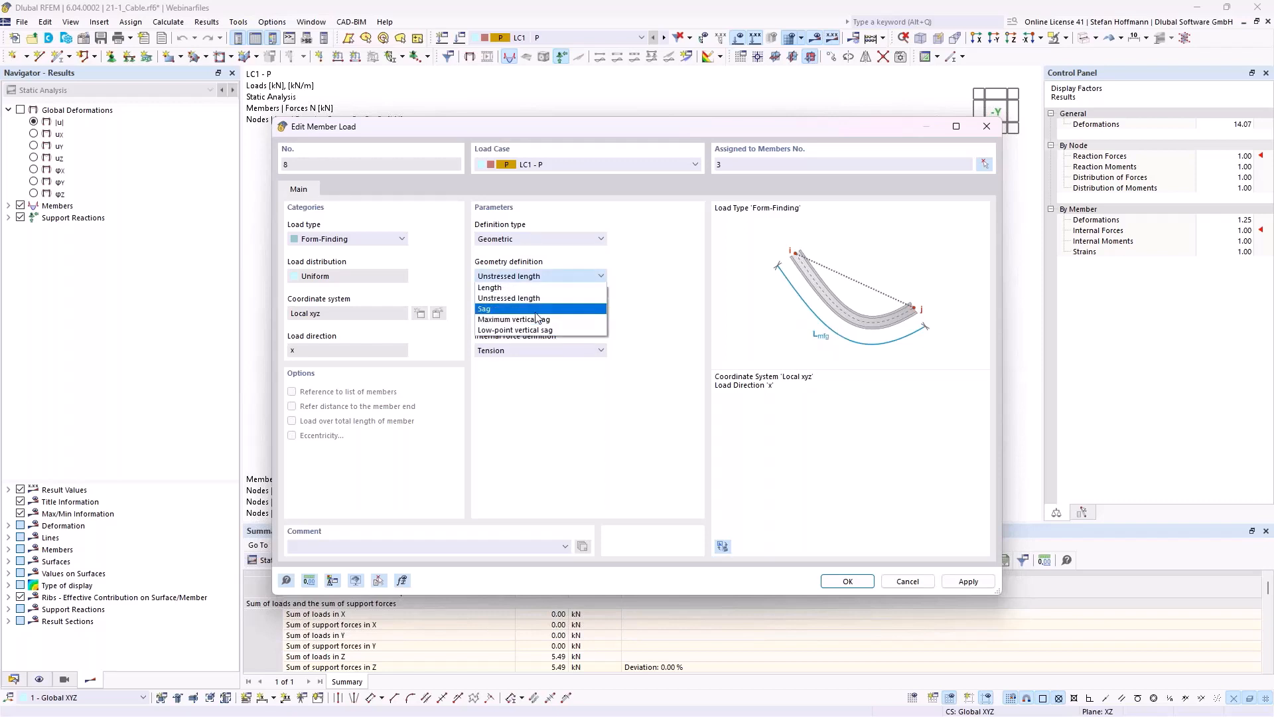
pyautogui.click(545, 309)
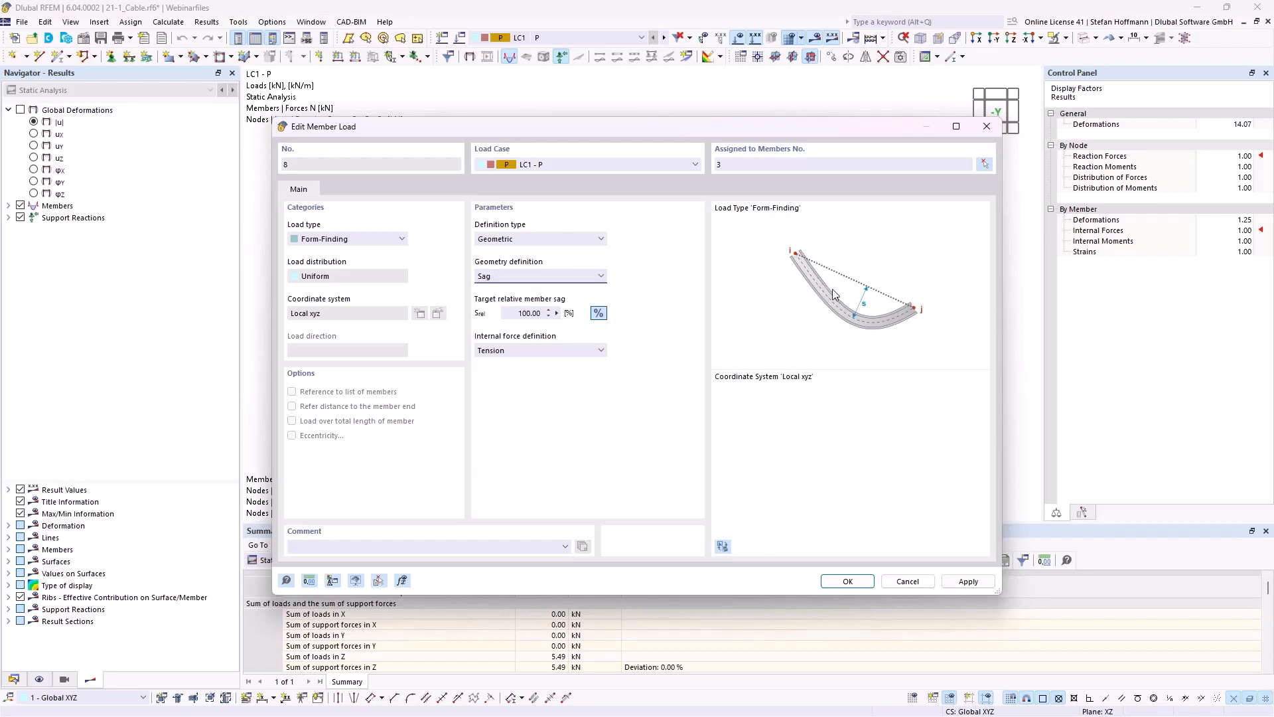
# - Return the first cable's form-finding load to a Force definition with an average force in member of 5 kN, and accept it
pyautogui.click(543, 240)
pyautogui.click(524, 265)
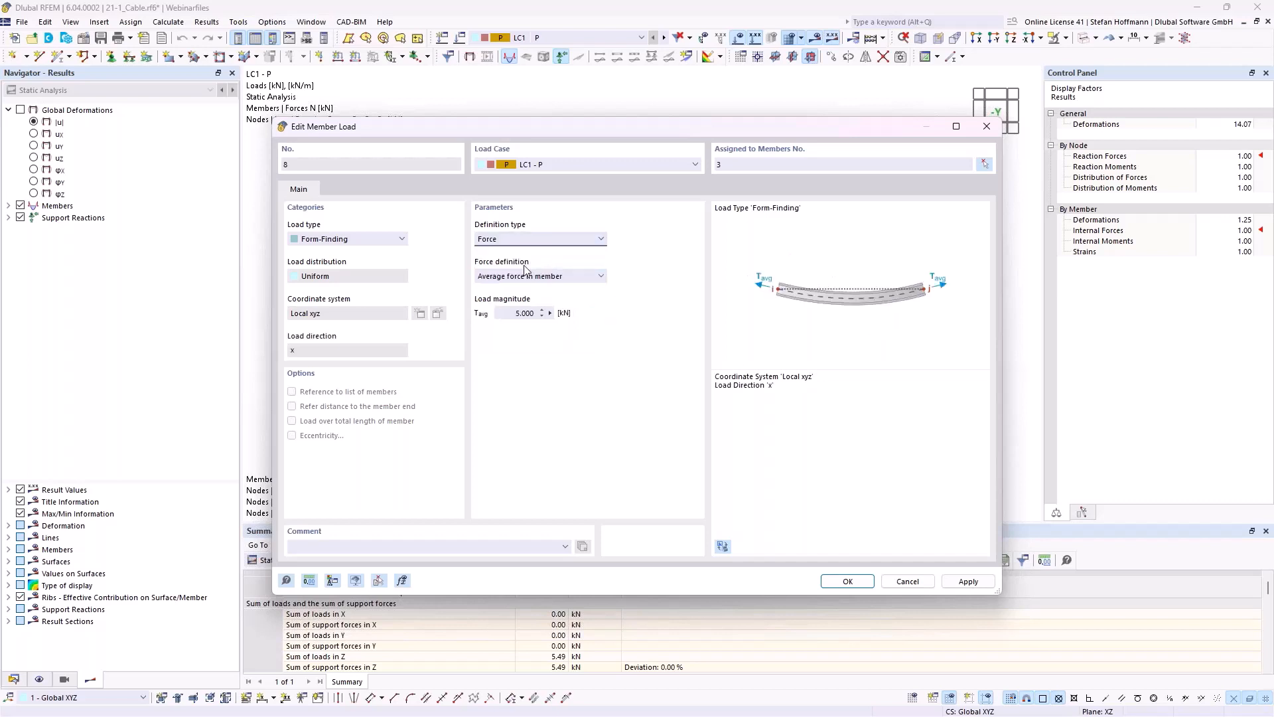
pyautogui.click(554, 277)
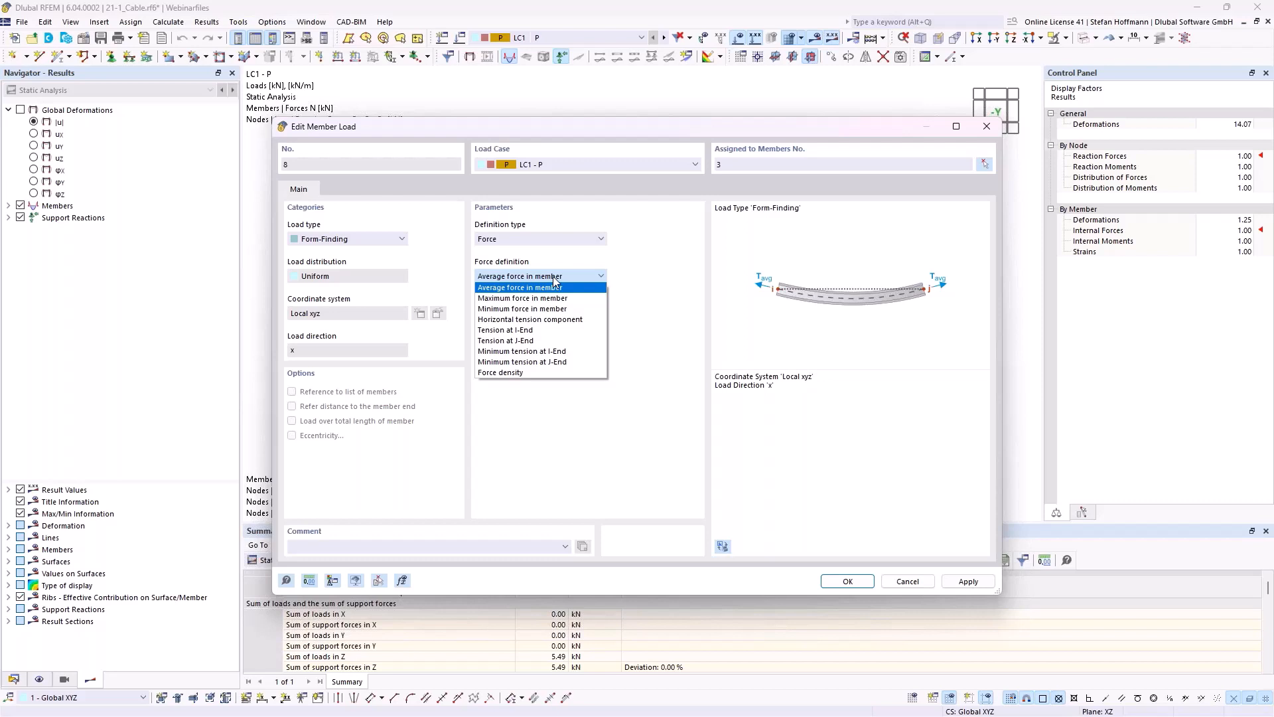
pyautogui.click(554, 278)
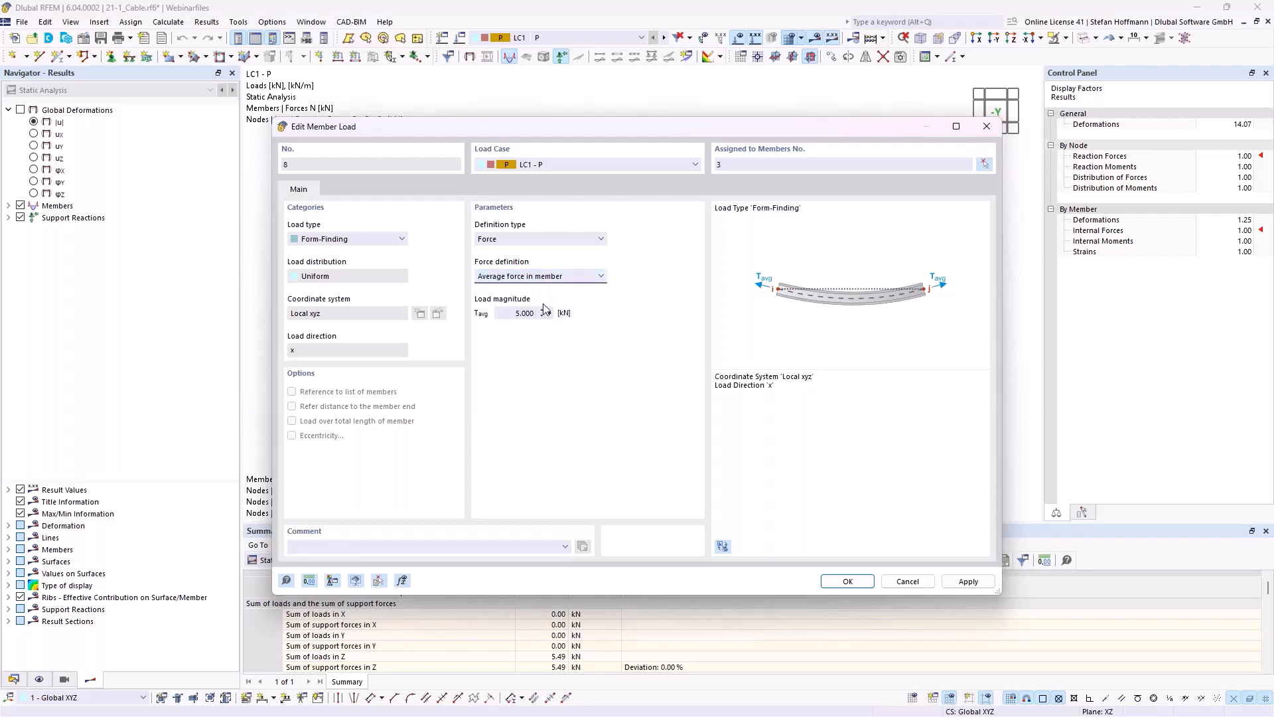
pyautogui.click(515, 313)
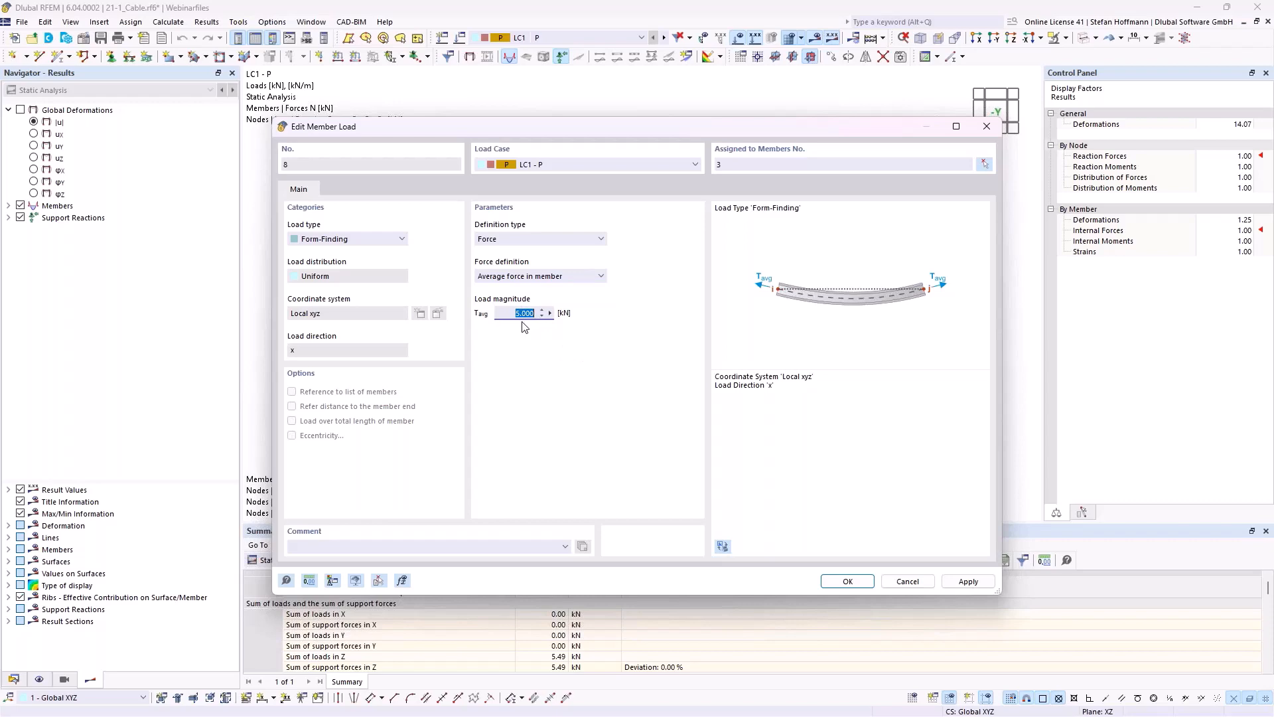
pyautogui.press('Return')
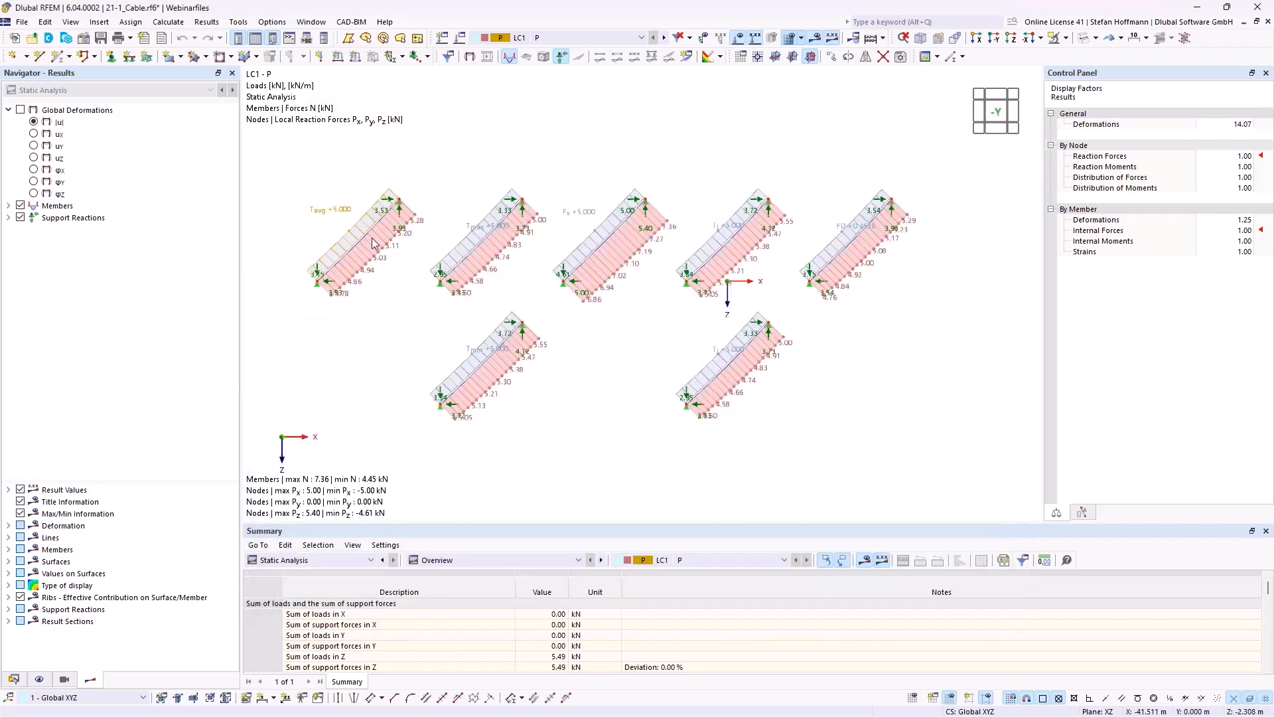
# - Close the results table, and open a second window of the cable model tiled horizontally with the first
pyautogui.scroll(2, 369, 242)
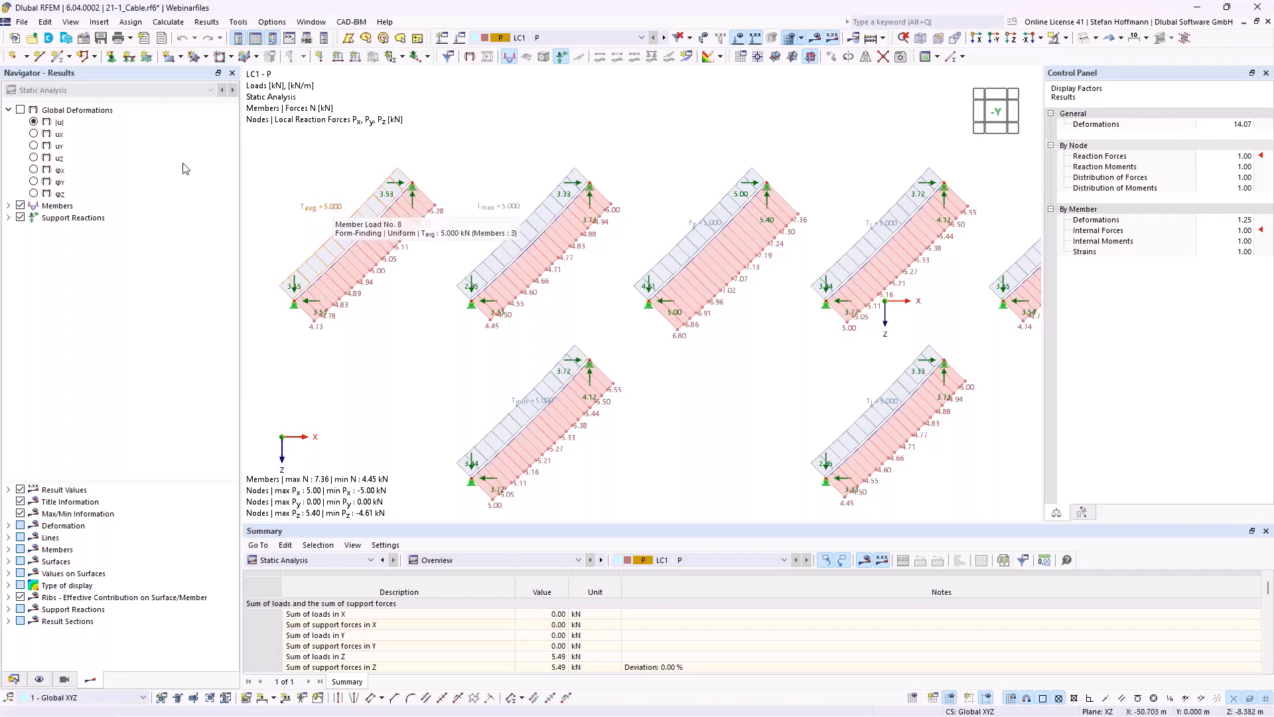
pyautogui.scroll(-3, 604, 177)
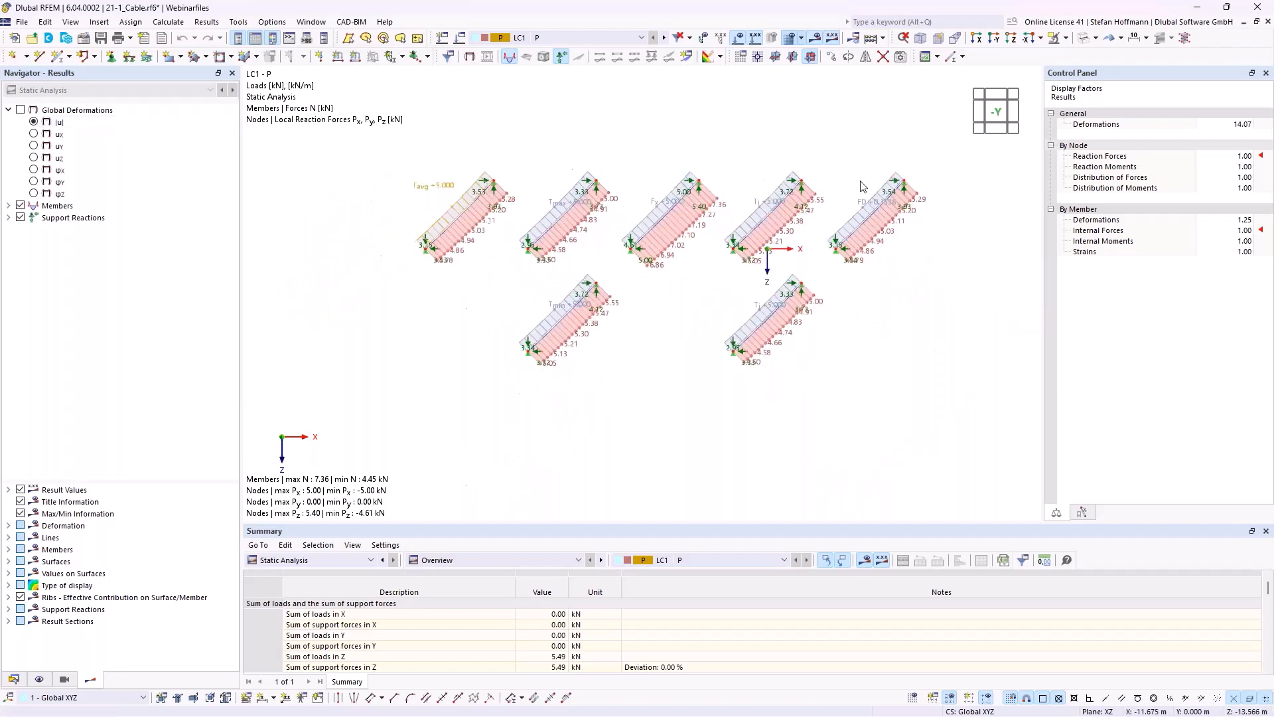
pyautogui.click(1266, 531)
pyautogui.click(311, 22)
pyautogui.click(311, 21)
pyautogui.click(311, 22)
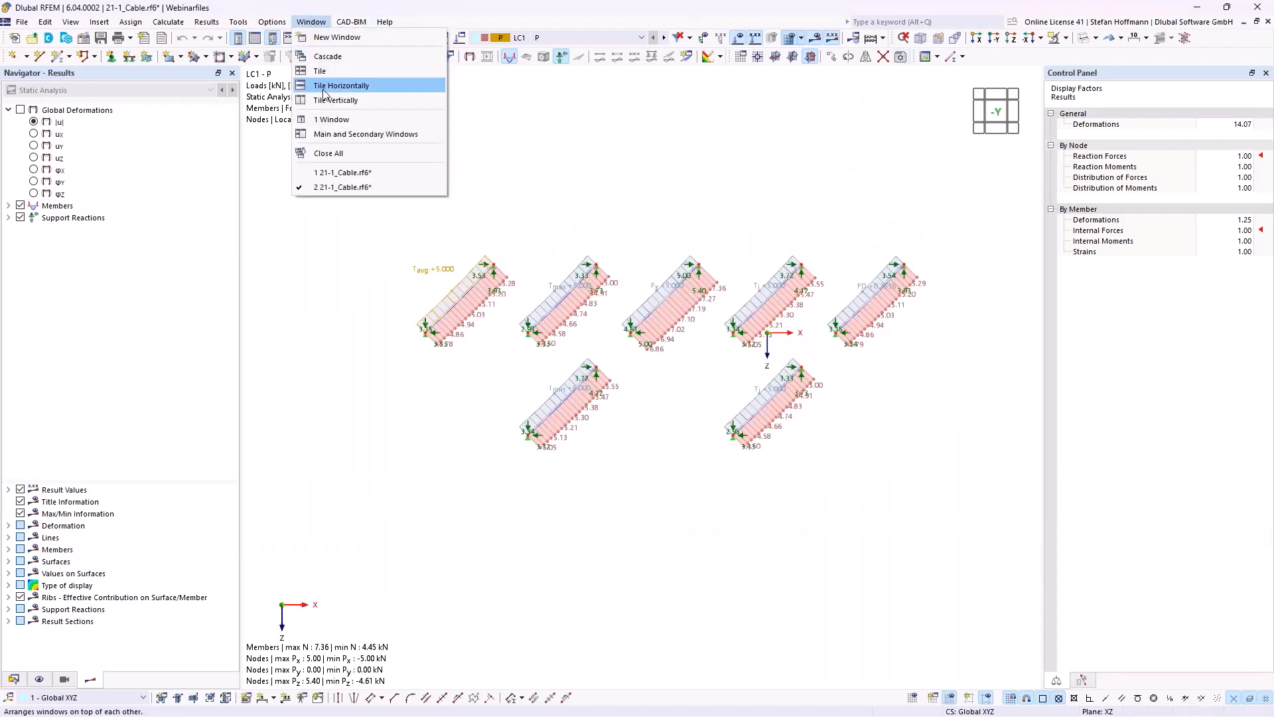
pyautogui.click(332, 85)
# - Show the global deformations |u| without loads in the second window, and centre the cables in the axial force window
pyautogui.click(59, 122)
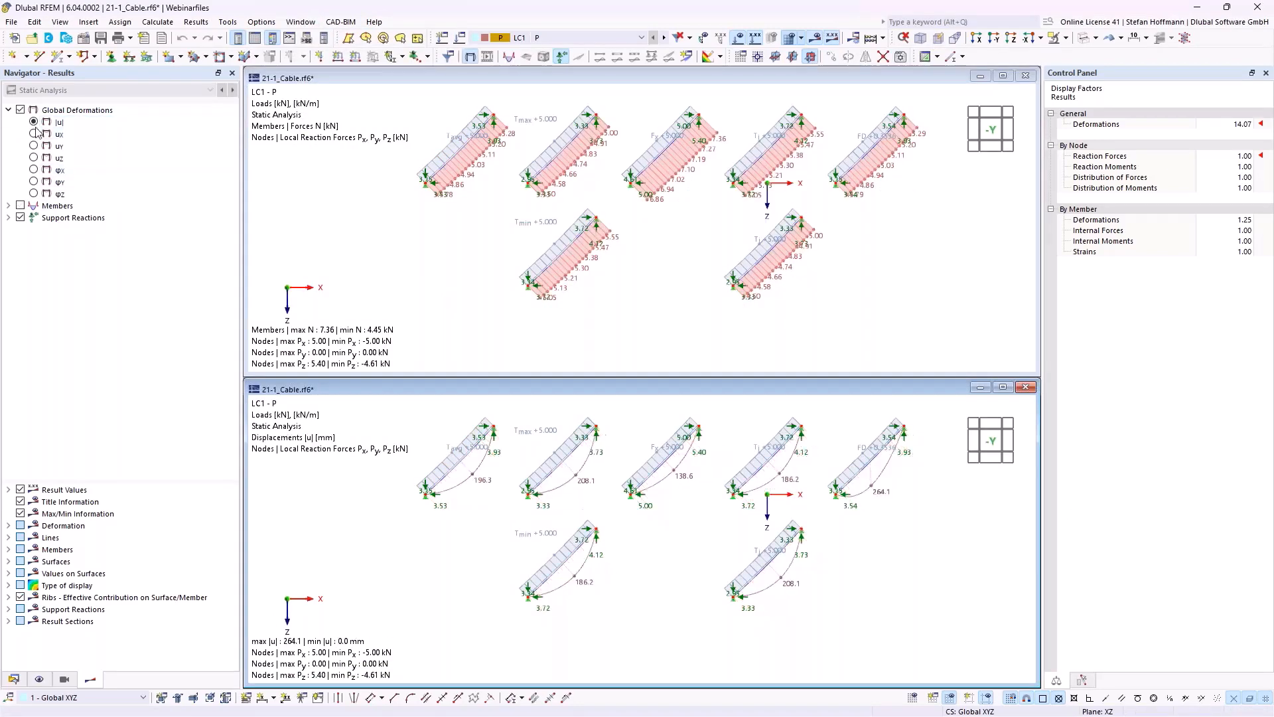
pyautogui.click(739, 38)
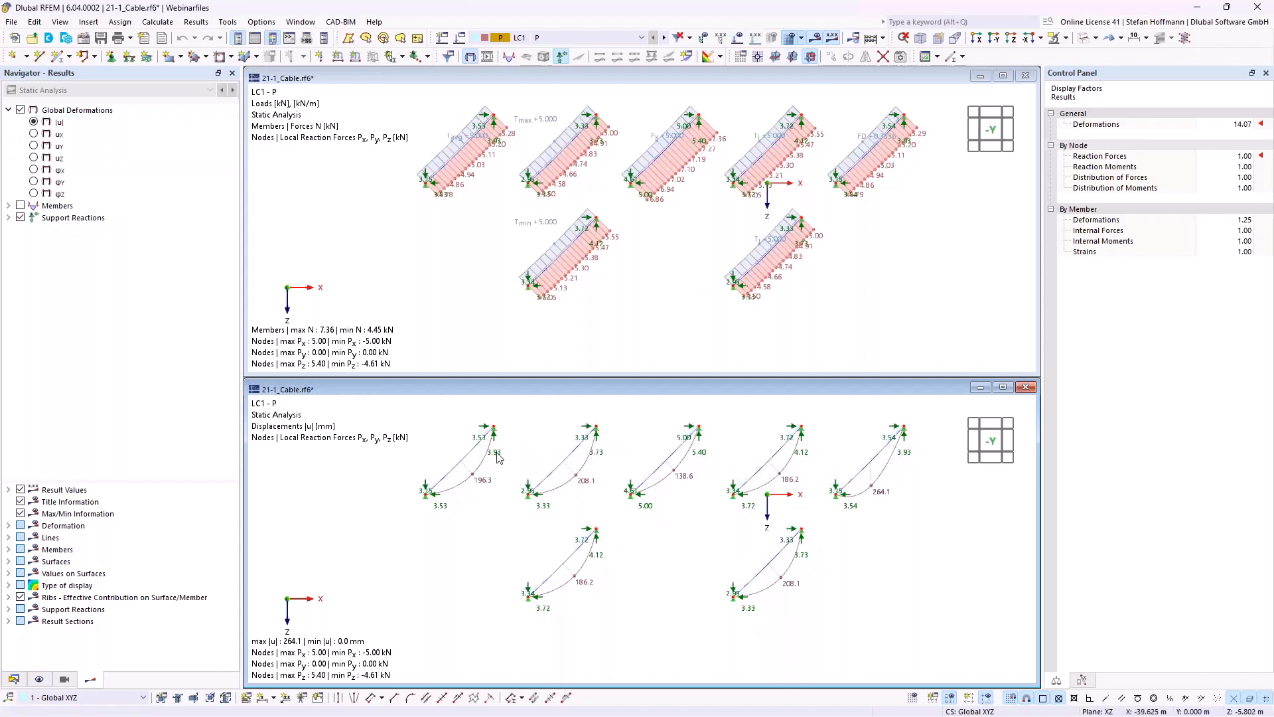
pyautogui.click(638, 248)
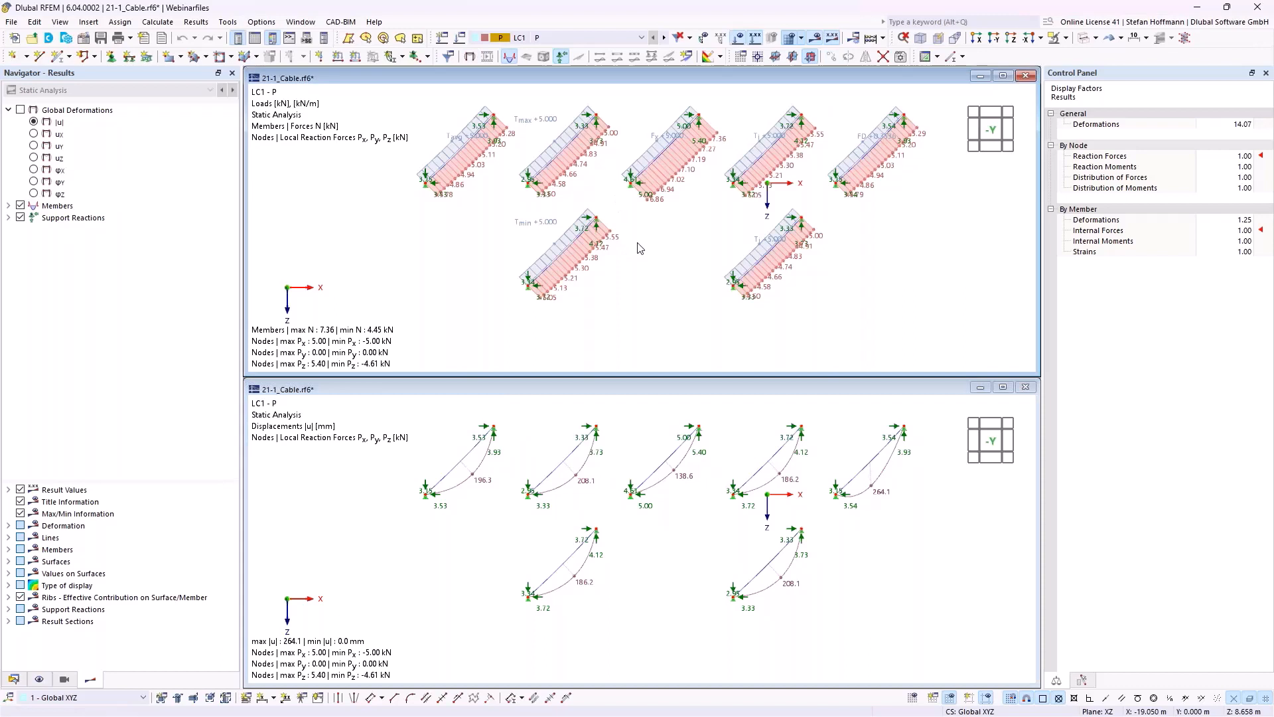
pyautogui.scroll(1, 637, 248)
pyautogui.moveTo(638, 250); pyautogui.dragTo(591, 284, button='middle')
pyautogui.scroll(-2, 605, 277)
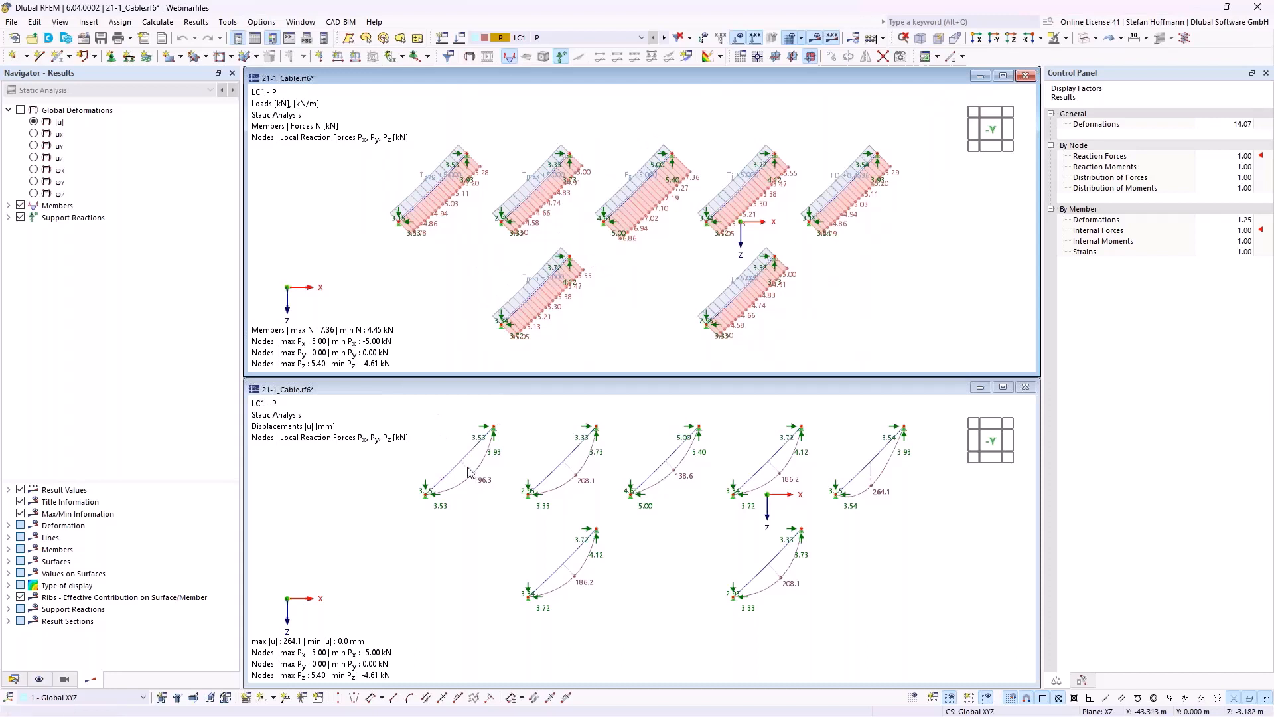
# - Compare the vertical displacements uZ with the total displacements |u| in the second window, keeping axial forces N in the first
pyautogui.click(33, 158)
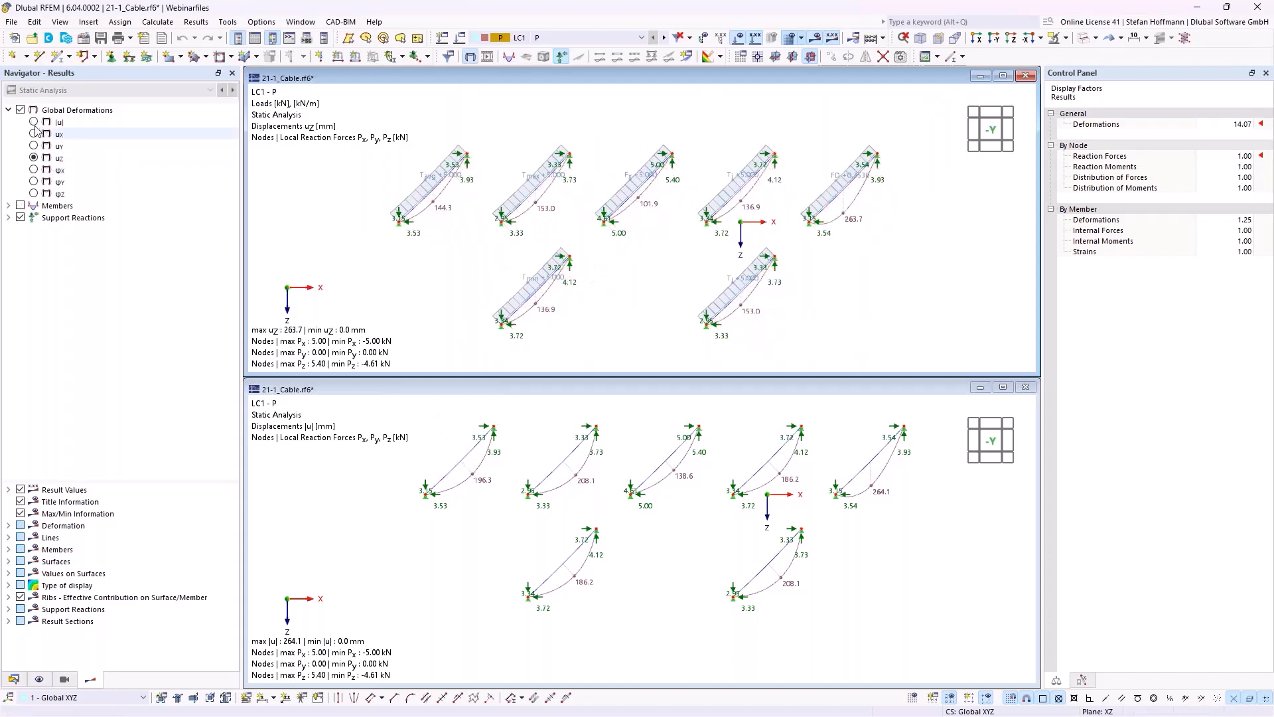
pyautogui.click(8, 206)
pyautogui.click(22, 229)
pyautogui.click(48, 243)
pyautogui.click(373, 448)
pyautogui.click(34, 159)
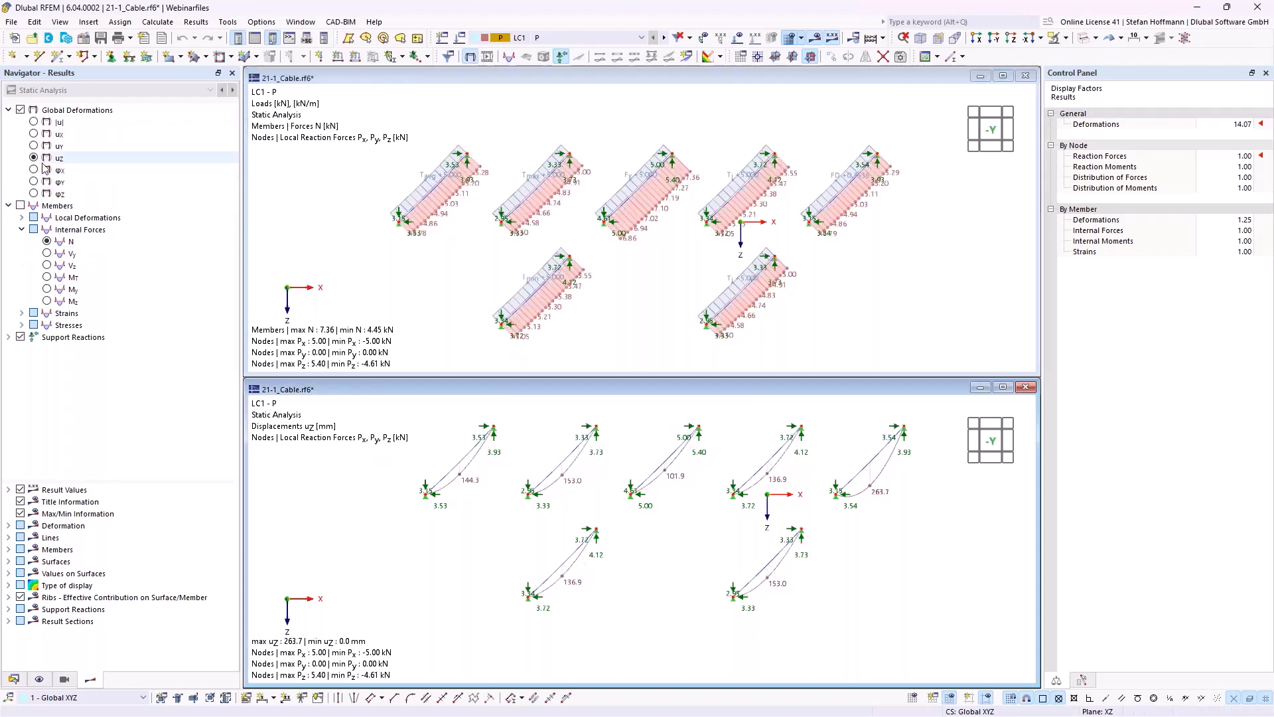
pyautogui.click(34, 122)
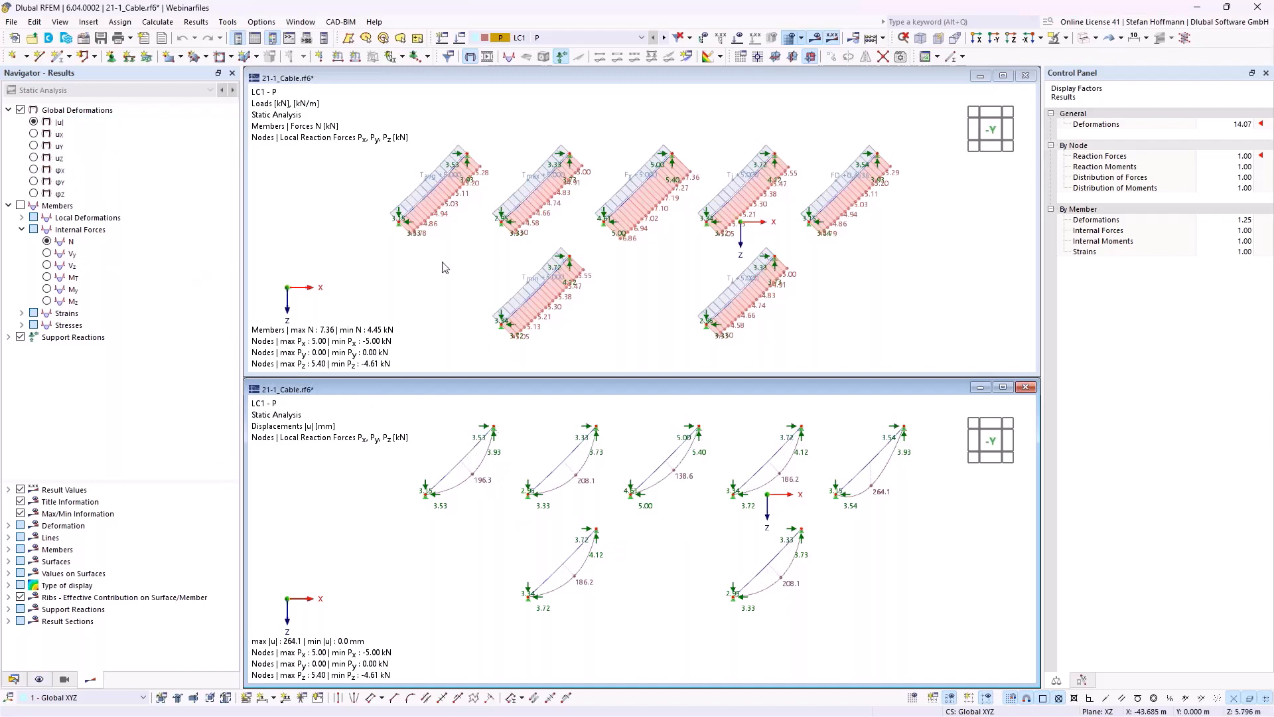
# - Preview the Minimum force in member definition in the form-finding load of the Tmax cable and discard the change
pyautogui.doubleClick(532, 174)
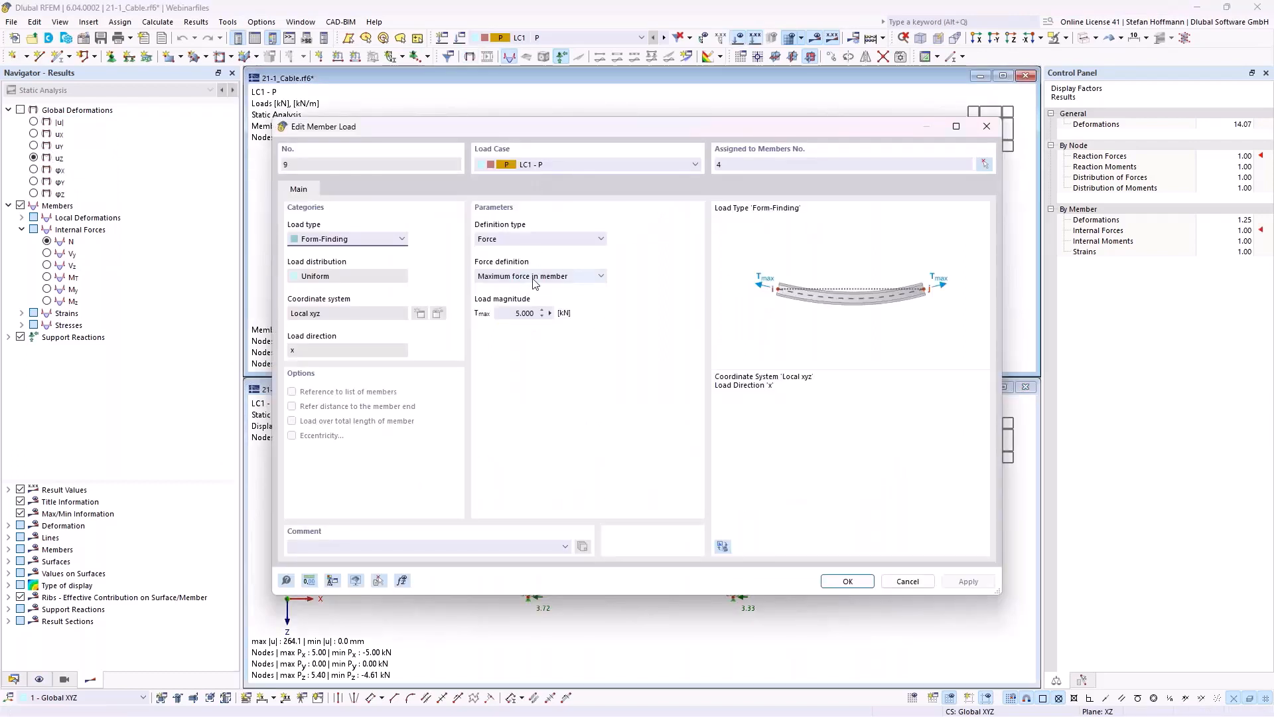
pyautogui.click(571, 277)
pyautogui.click(556, 314)
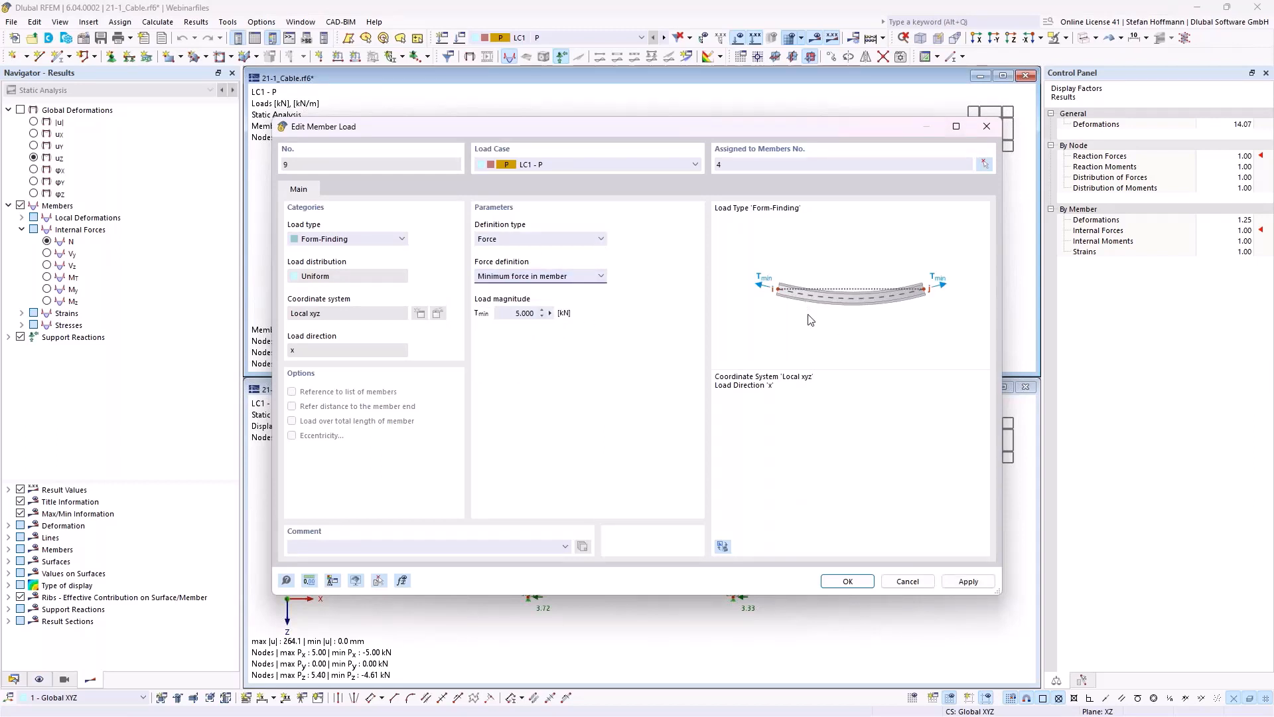
pyautogui.click(906, 587)
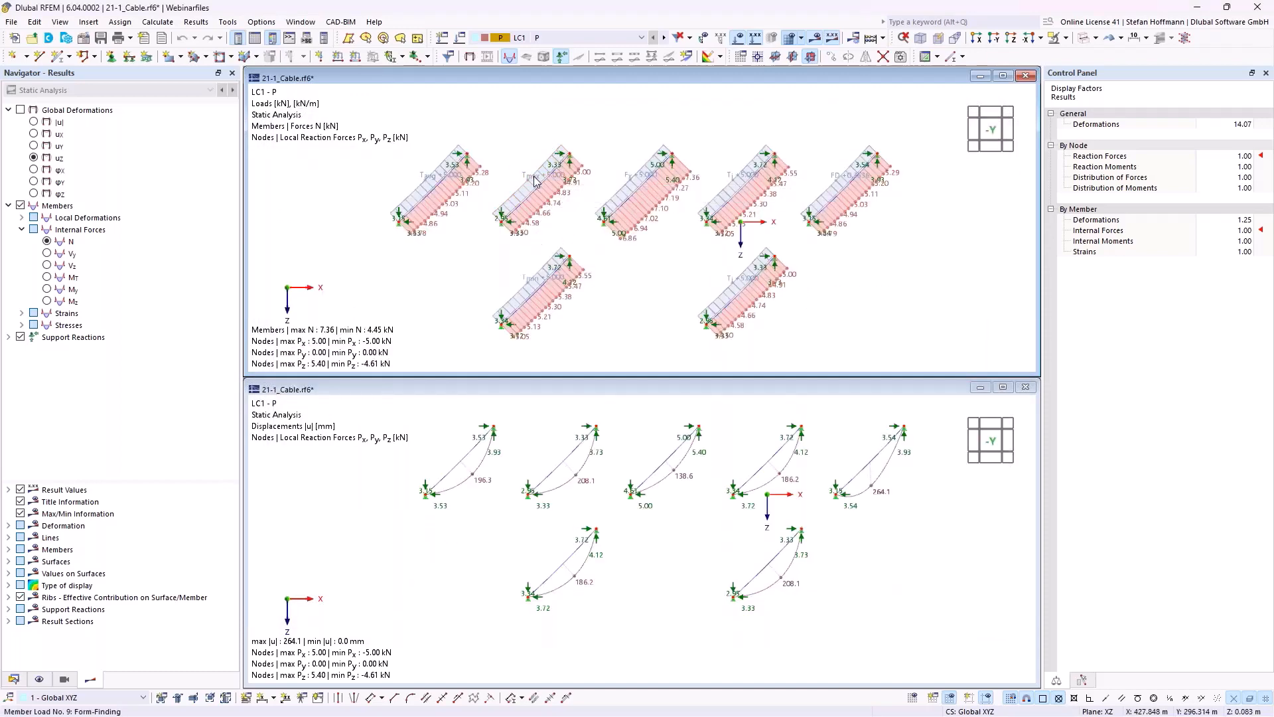
# - Examine the axial force distribution along the cables defined by maximum and minimum member force
pyautogui.scroll(1, 586, 188)
pyautogui.scroll(1, 587, 188)
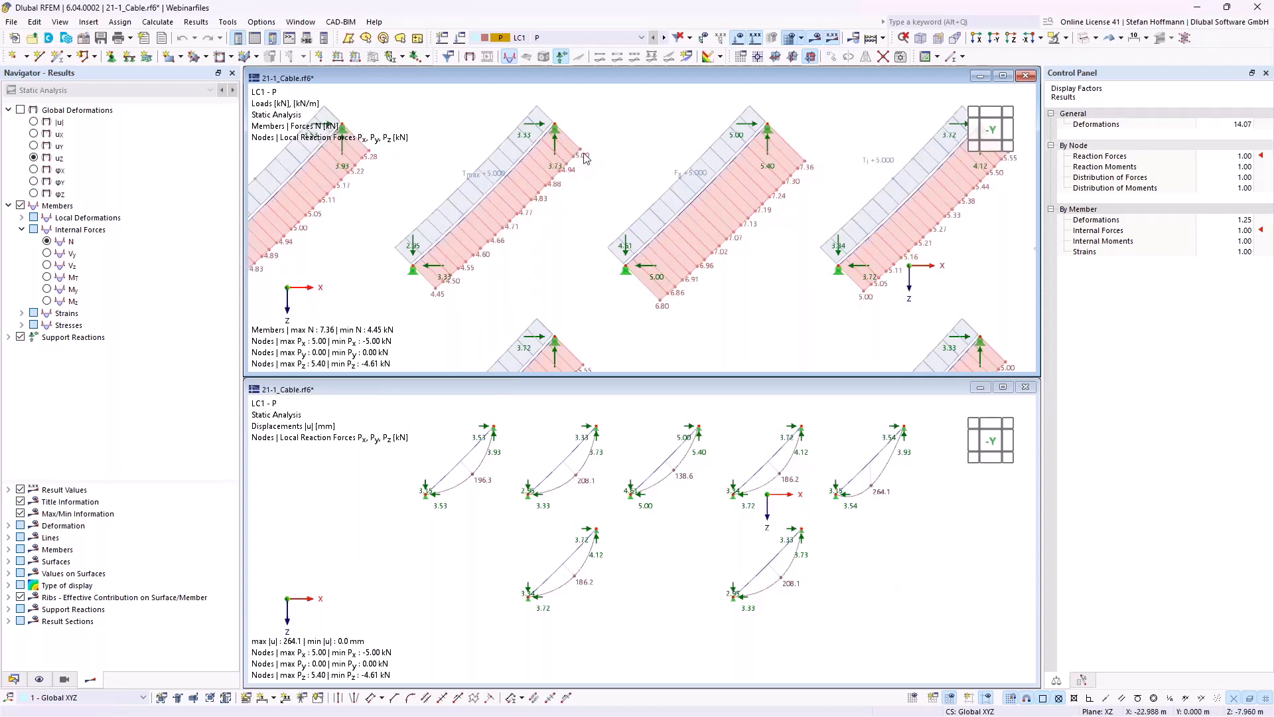
pyautogui.moveTo(483, 179)
pyautogui.scroll(-2, 406, 272)
pyautogui.moveTo(438, 308); pyautogui.dragTo(473, 212, button='middle')
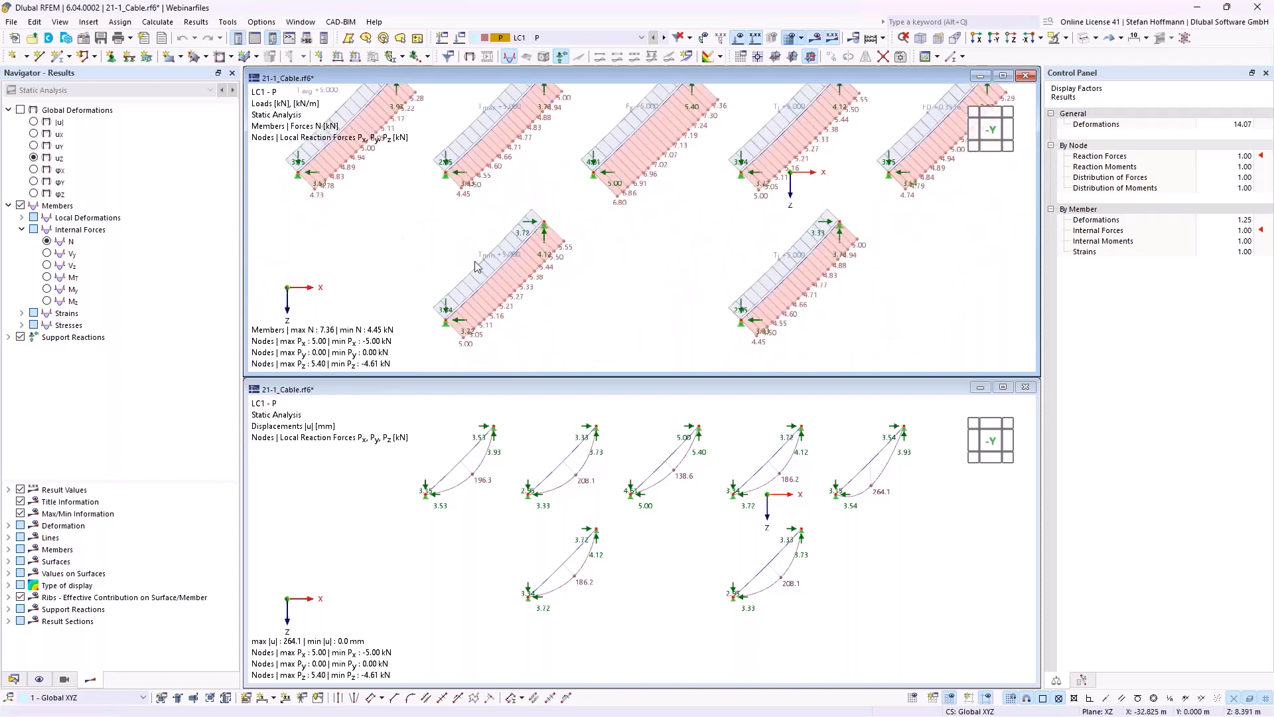
pyautogui.moveTo(495, 264)
pyautogui.scroll(-2, 549, 229)
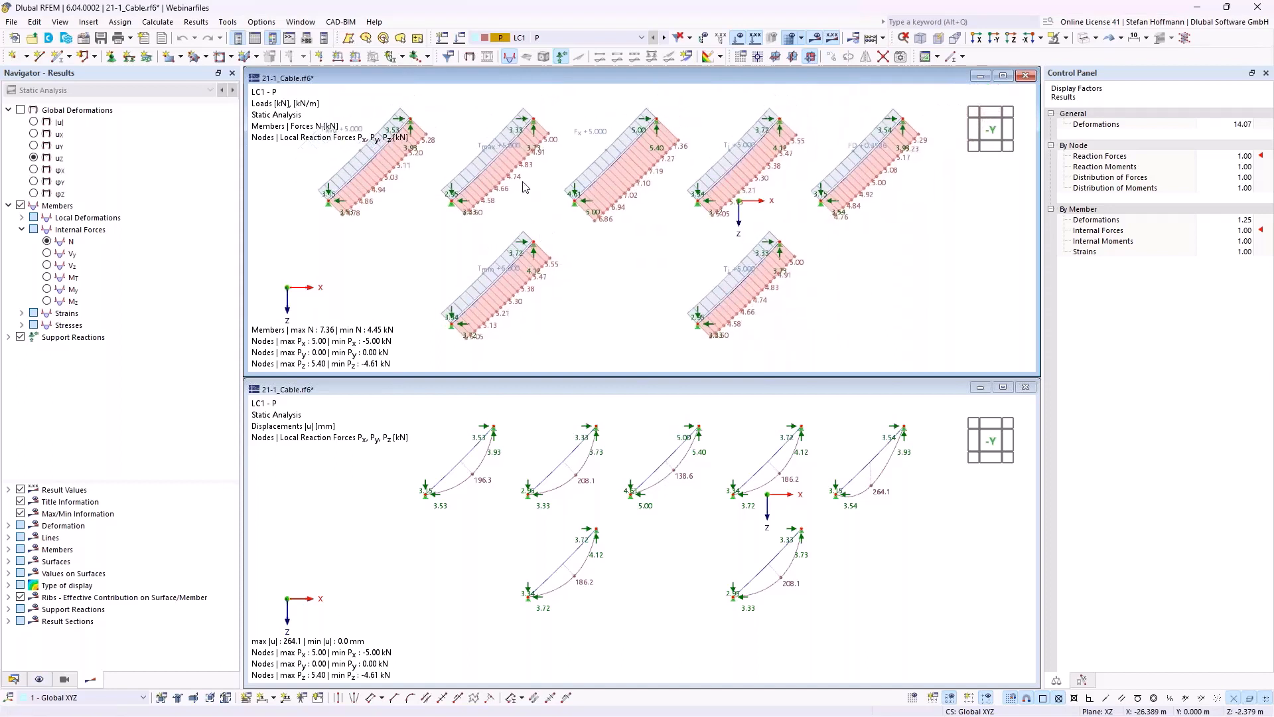
# - Inspect the Horizontal tension component form-finding load of the Fx cable and compare it with that cable's displacements and support reactions
pyautogui.click(582, 486)
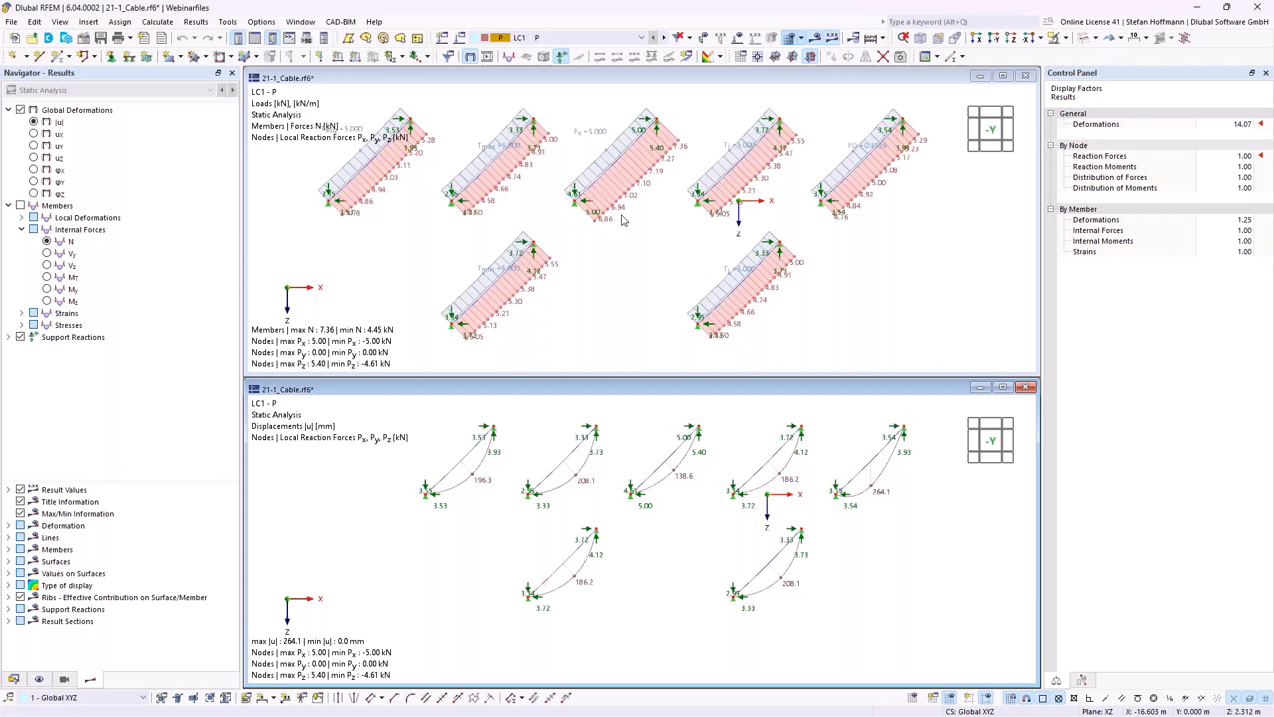
pyautogui.doubleClick(600, 137)
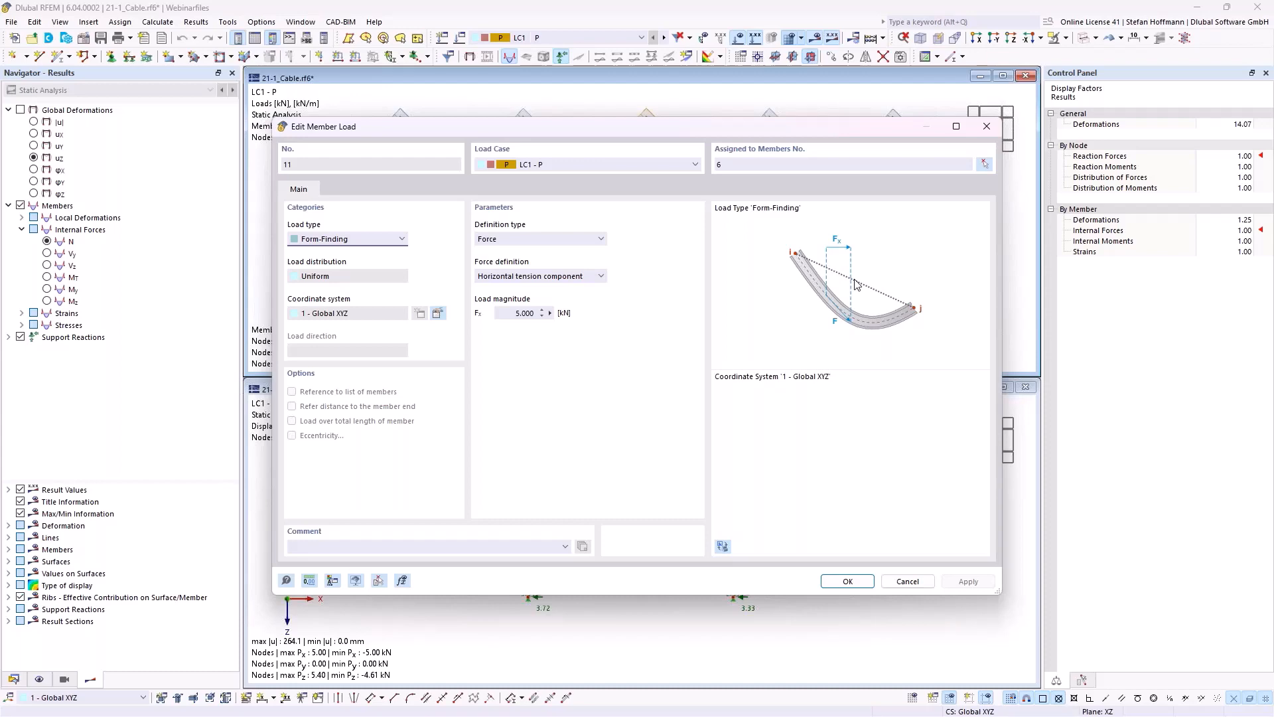
pyautogui.press('Return')
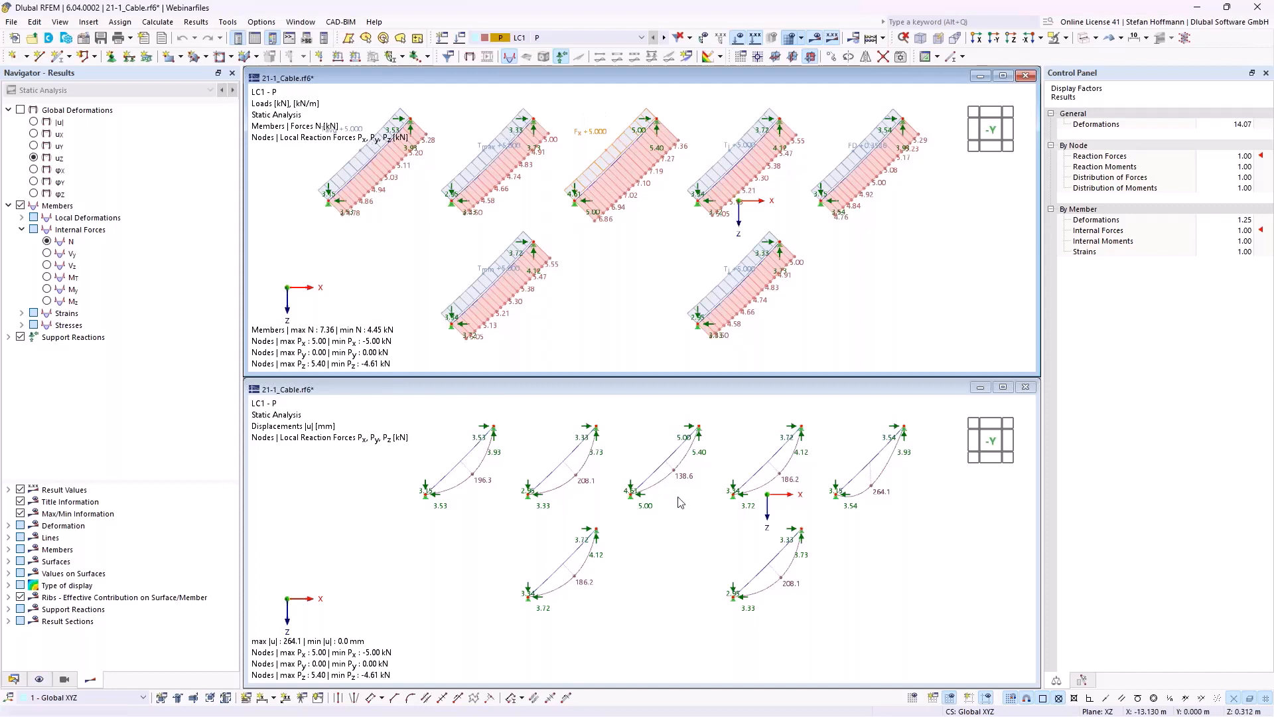
pyautogui.click(672, 476)
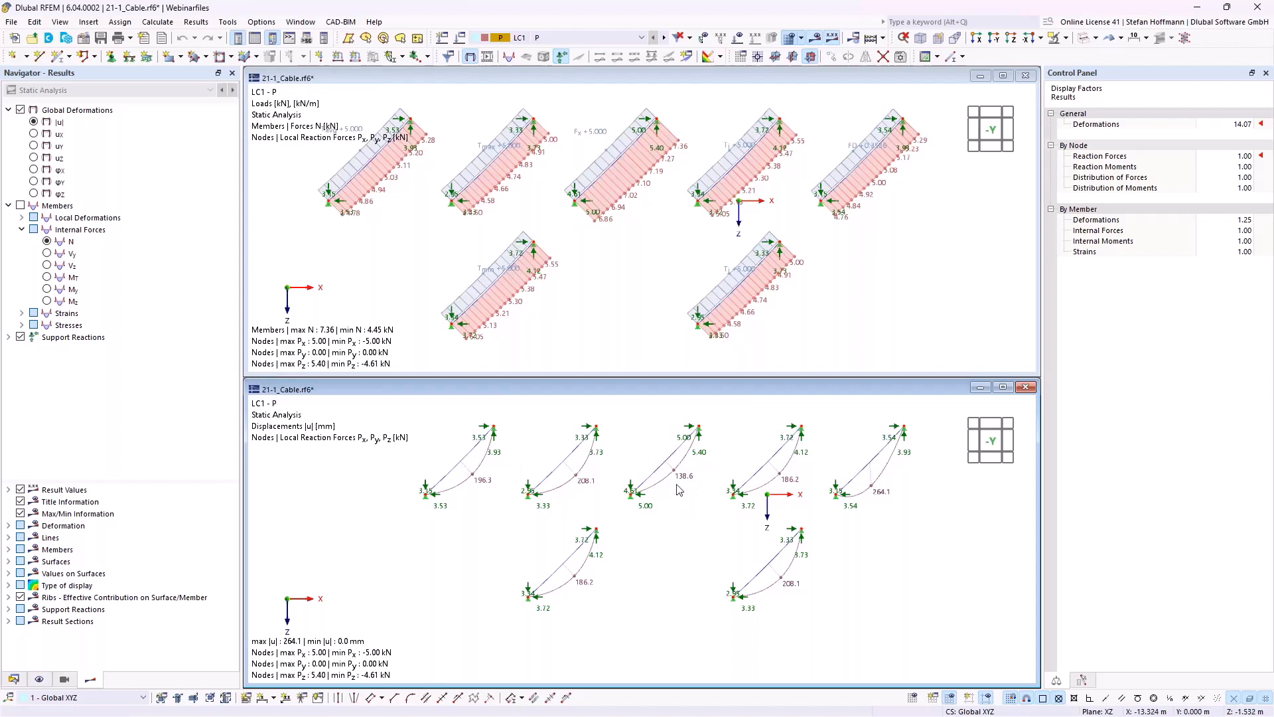
pyautogui.moveTo(678, 490); pyautogui.dragTo(596, 512, button='middle')
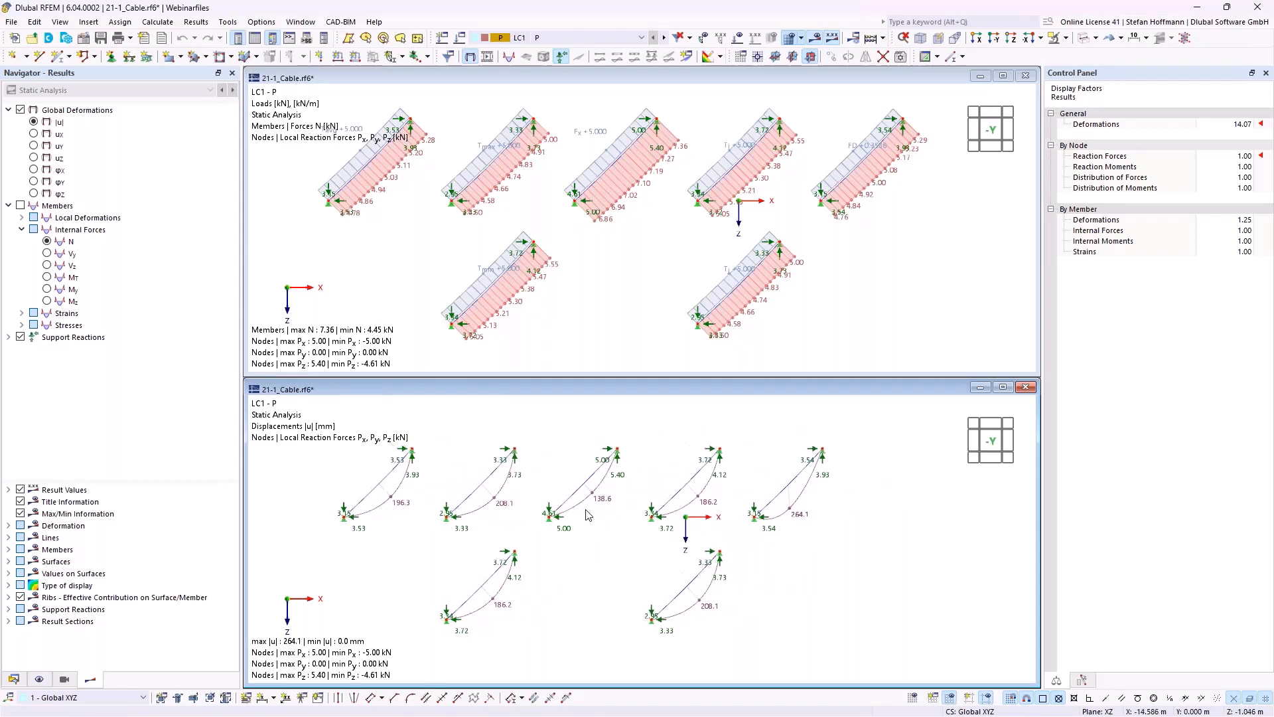
pyautogui.doubleClick(598, 139)
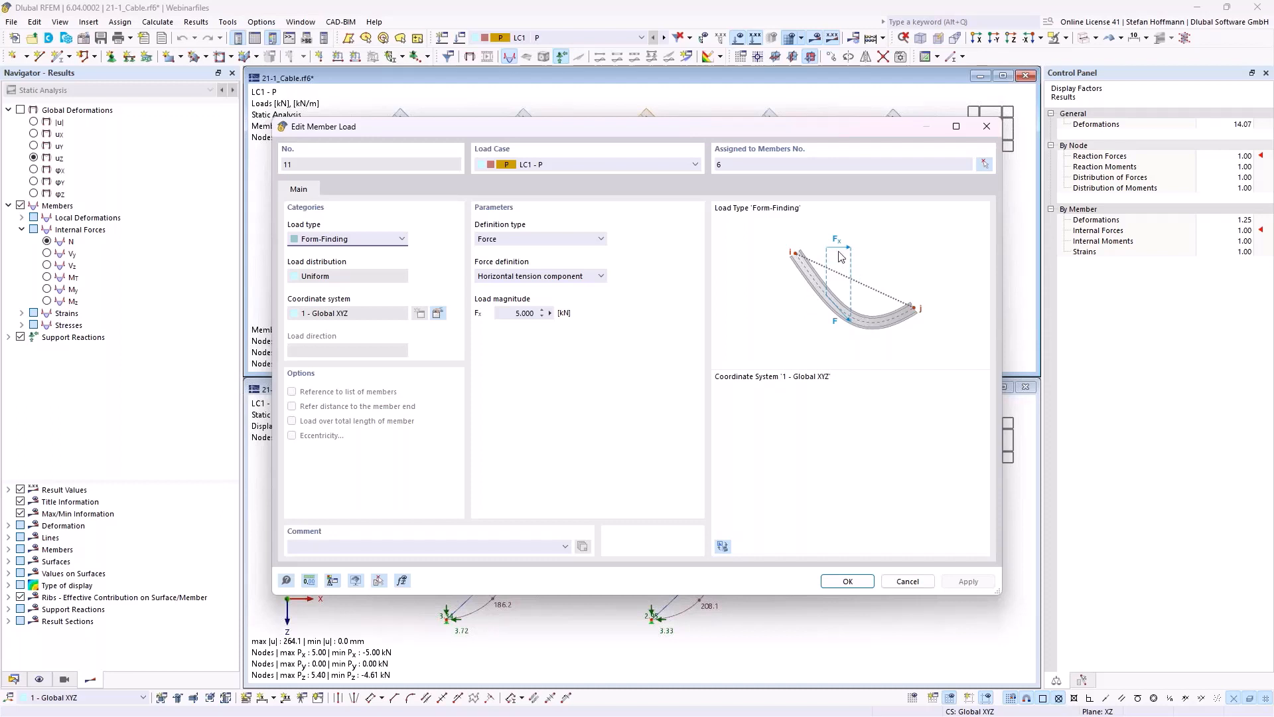
pyautogui.click(987, 126)
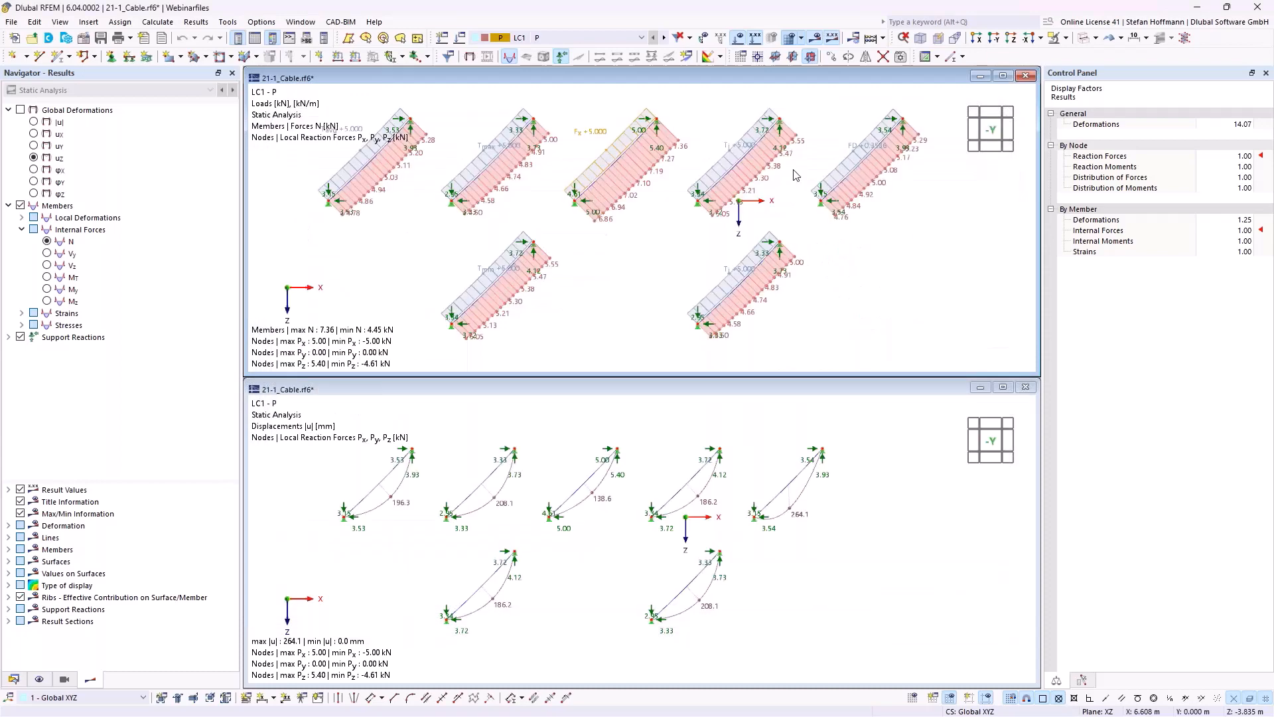
# - Review the force definition options in the form-finding load of the Ti cable, keeping Tension at i-End
pyautogui.doubleClick(748, 144)
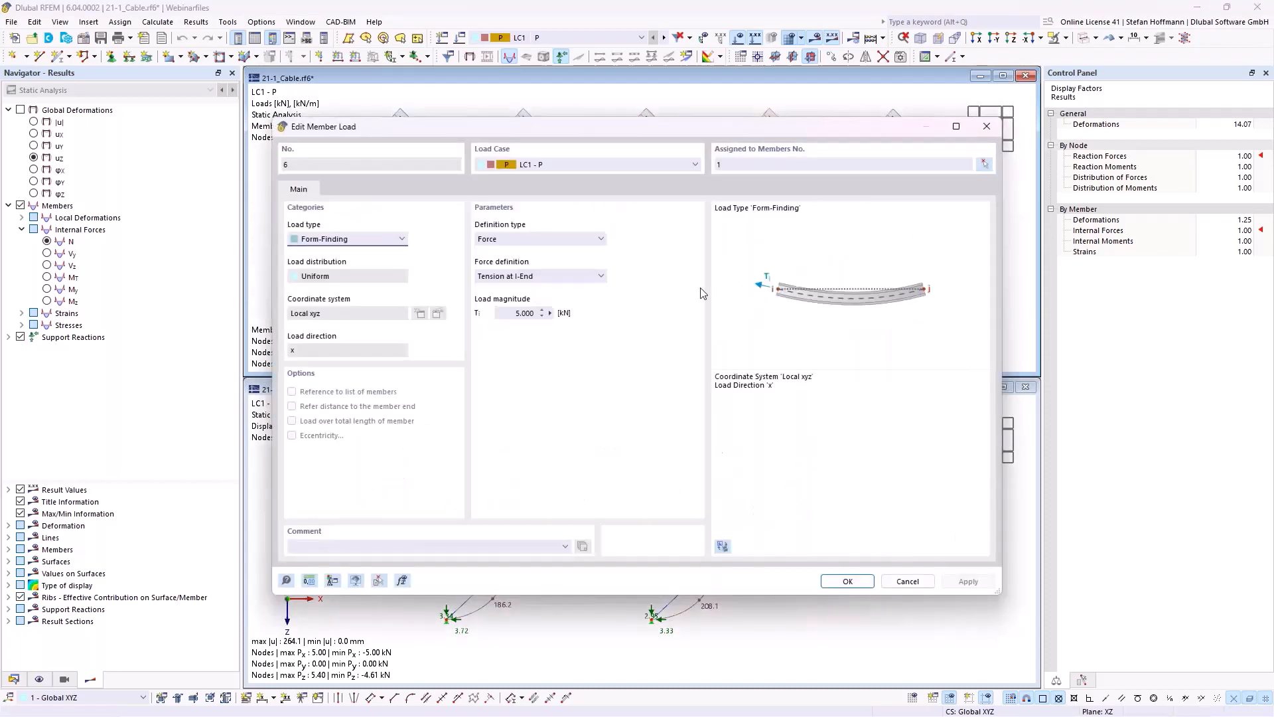
pyautogui.click(588, 277)
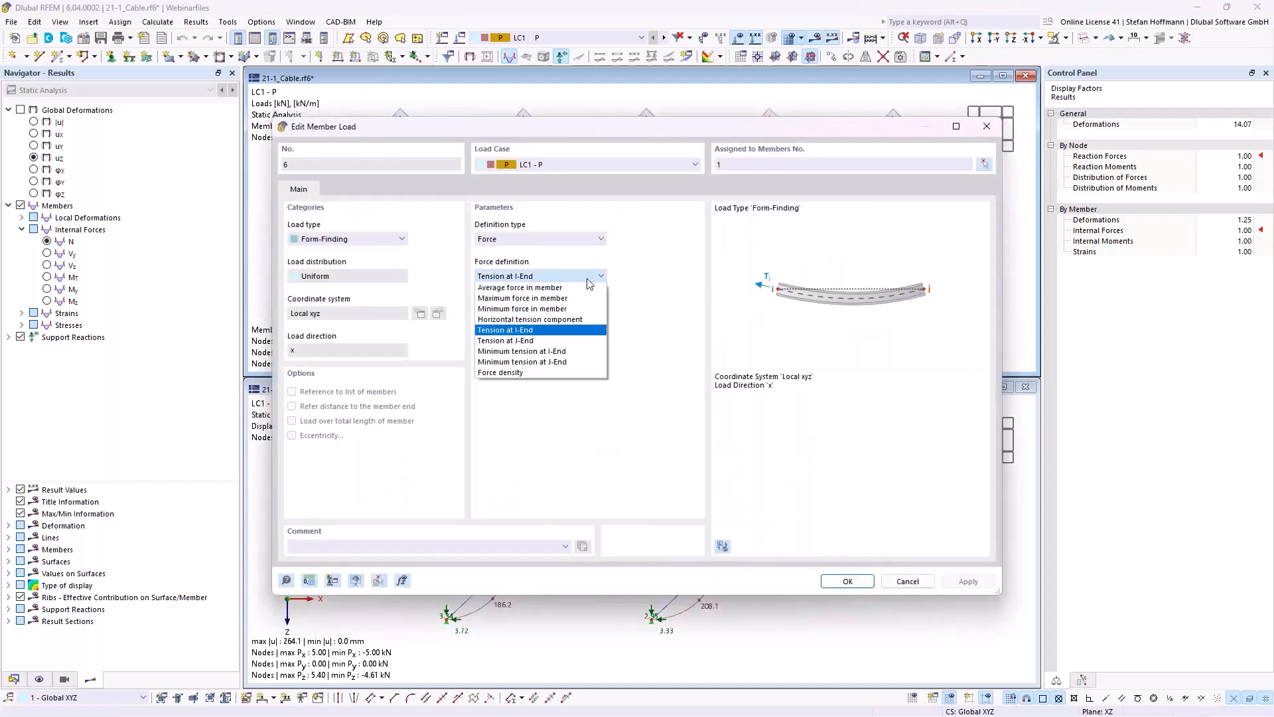
pyautogui.click(588, 279)
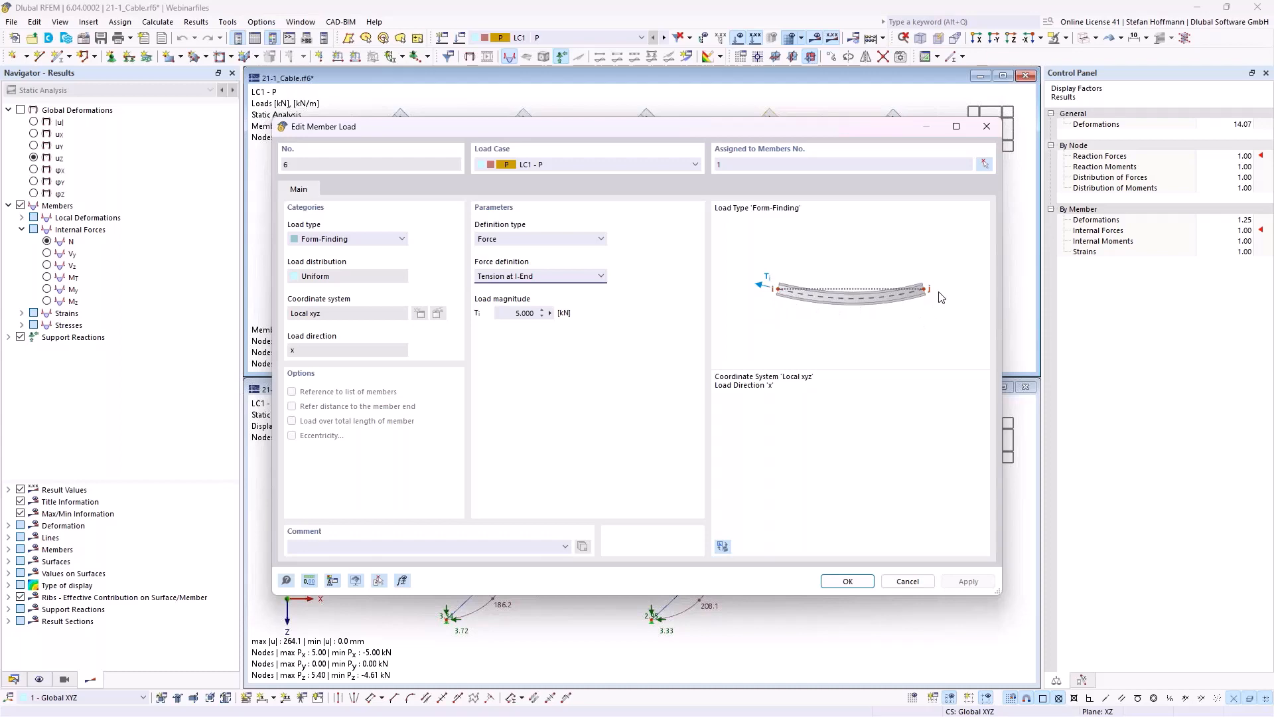
# - Check the form-finding settings of the upper and lower cable loads in the fourth column, closing each without changes
pyautogui.press('Escape')
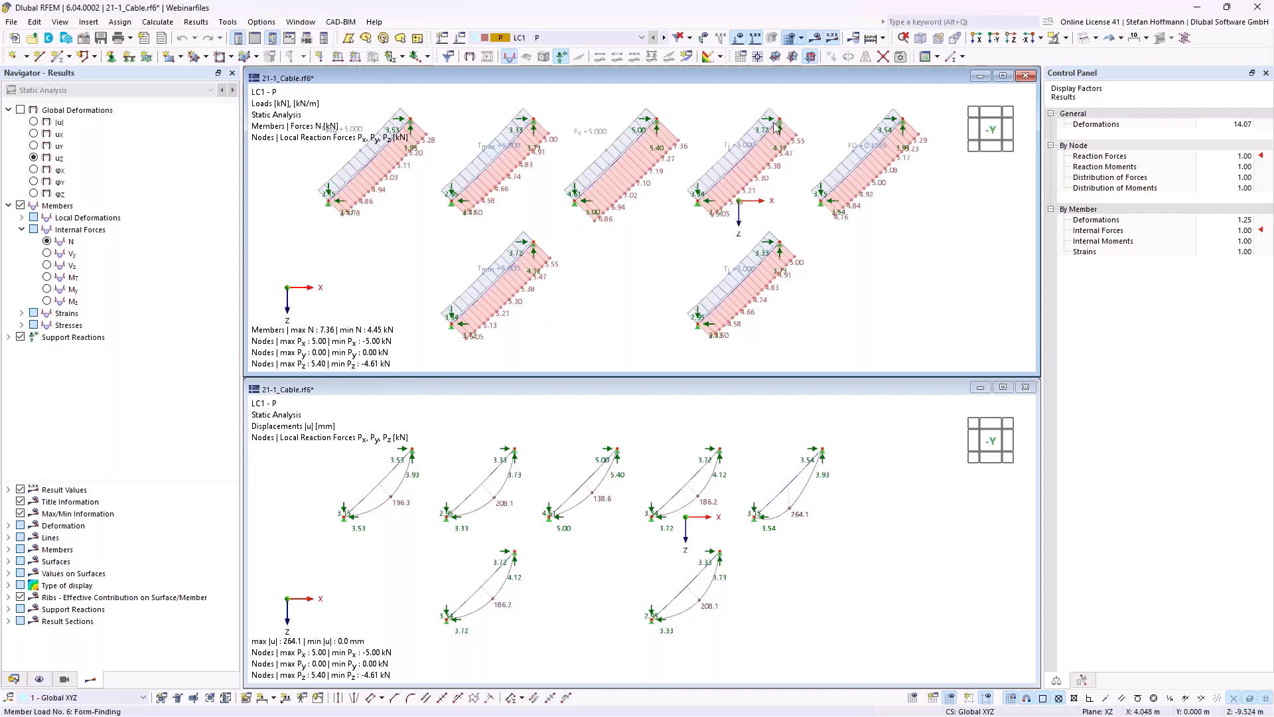
pyautogui.doubleClick(751, 149)
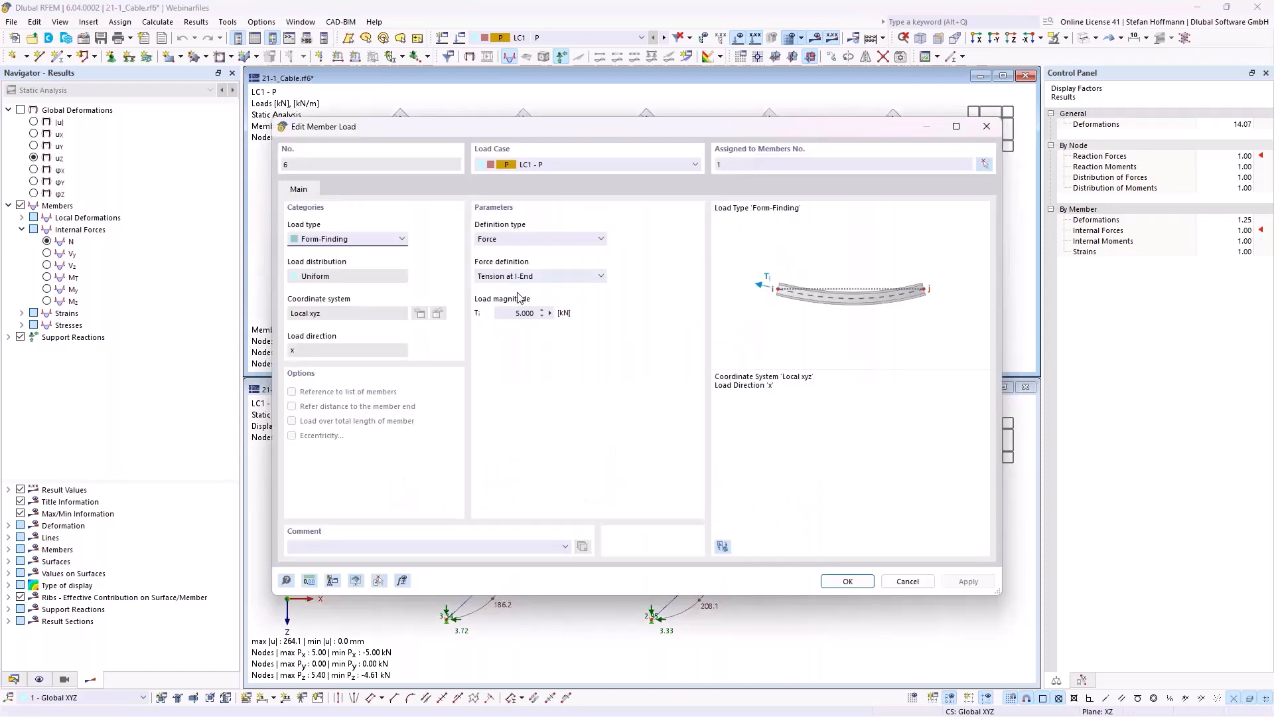
pyautogui.click(521, 313)
pyautogui.click(908, 582)
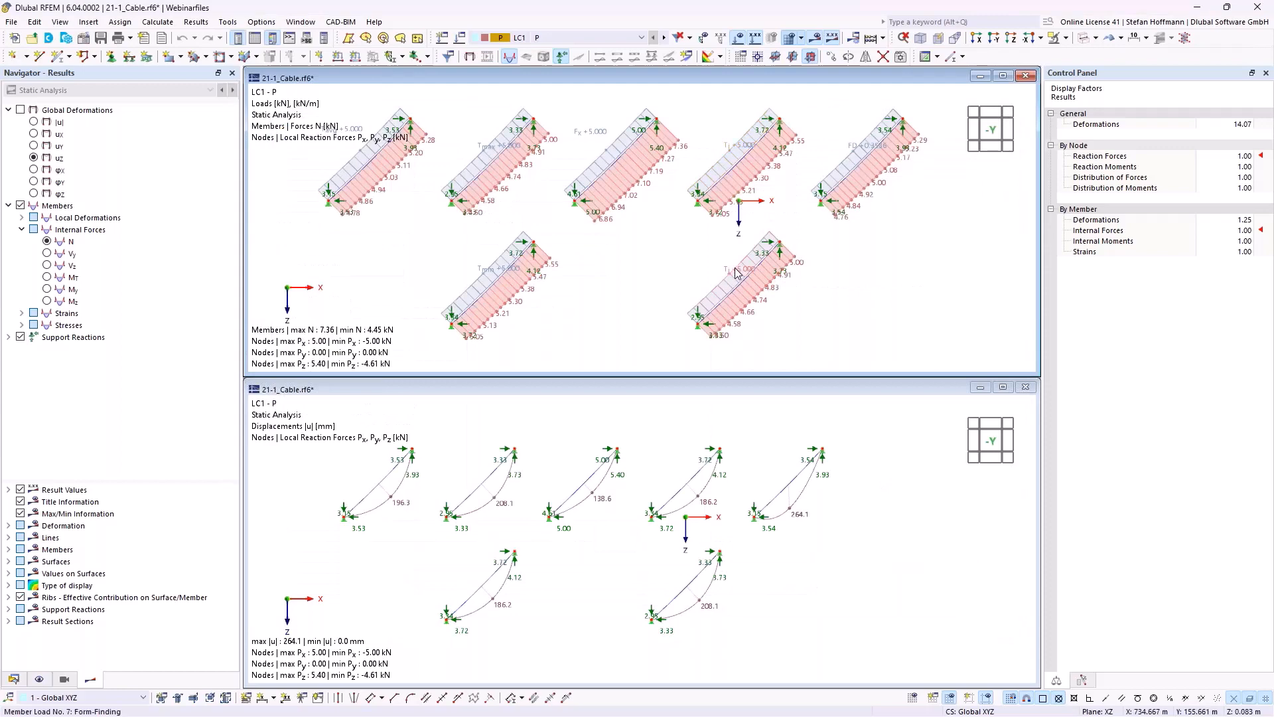
pyautogui.doubleClick(735, 272)
pyautogui.click(908, 582)
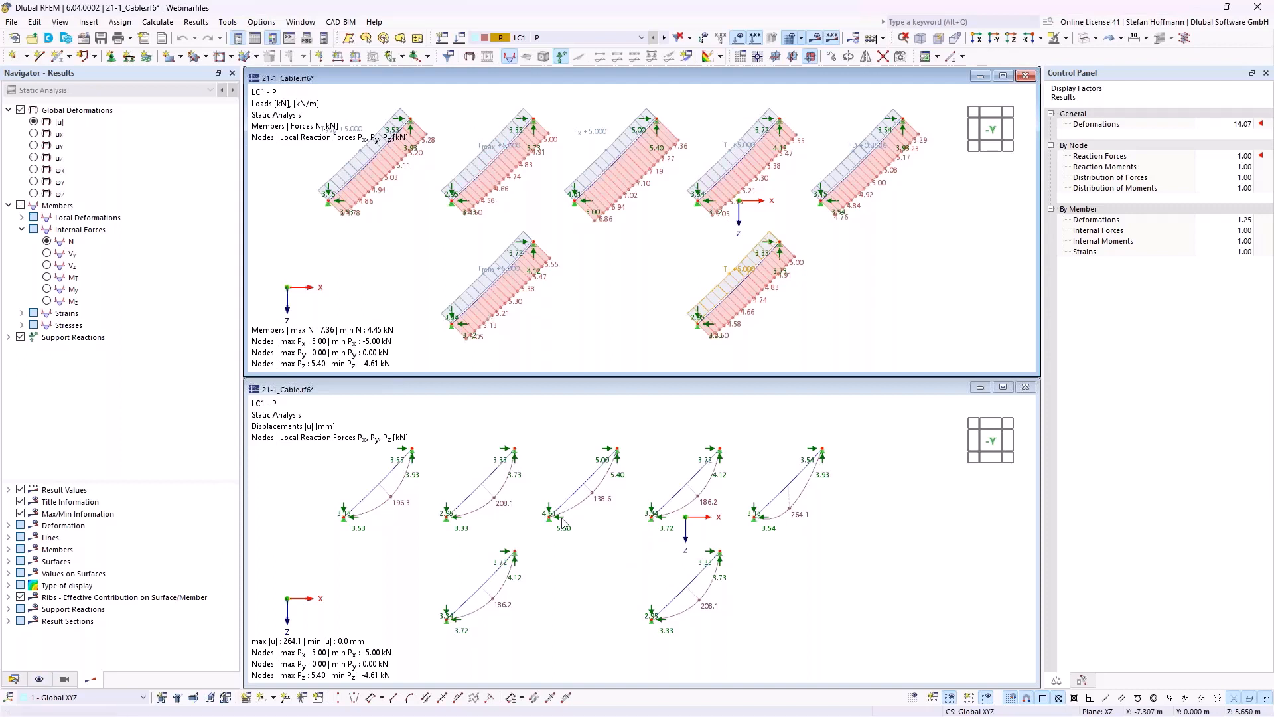
# - Review the available force definition options for the form-finding load on the upper fourth cable, then discard the dialog
pyautogui.click(499, 491)
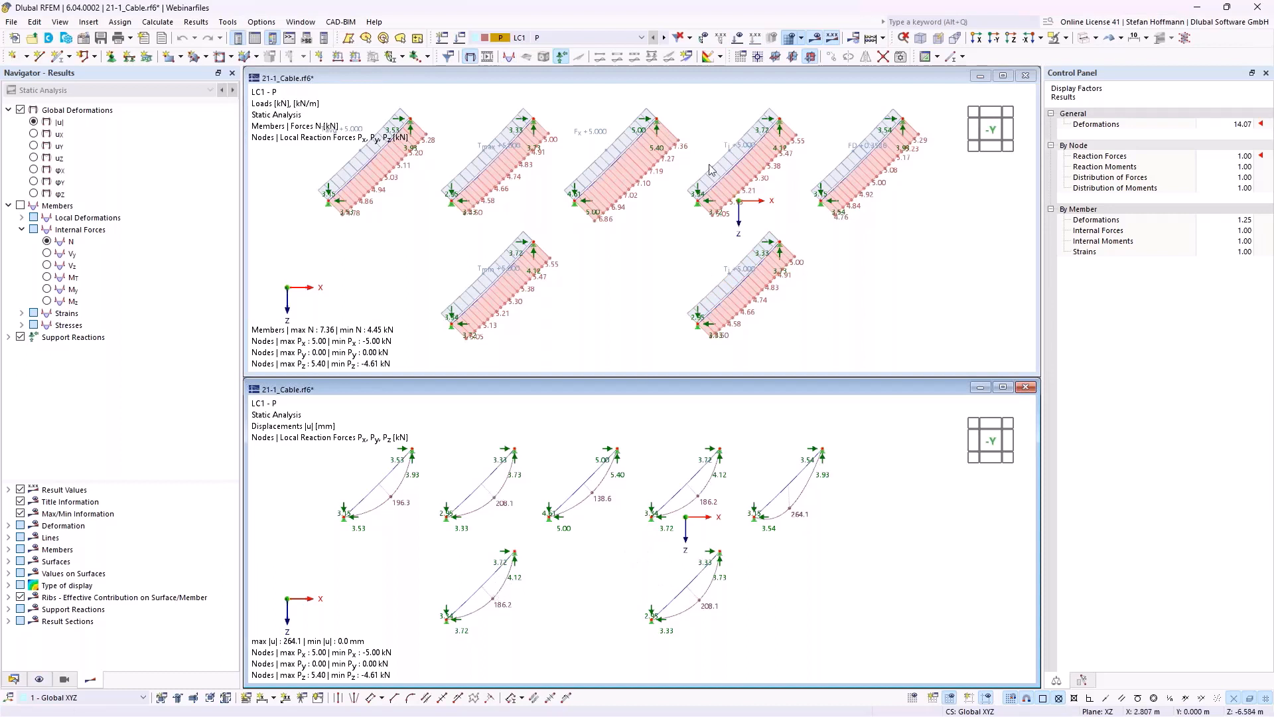
pyautogui.click(729, 208)
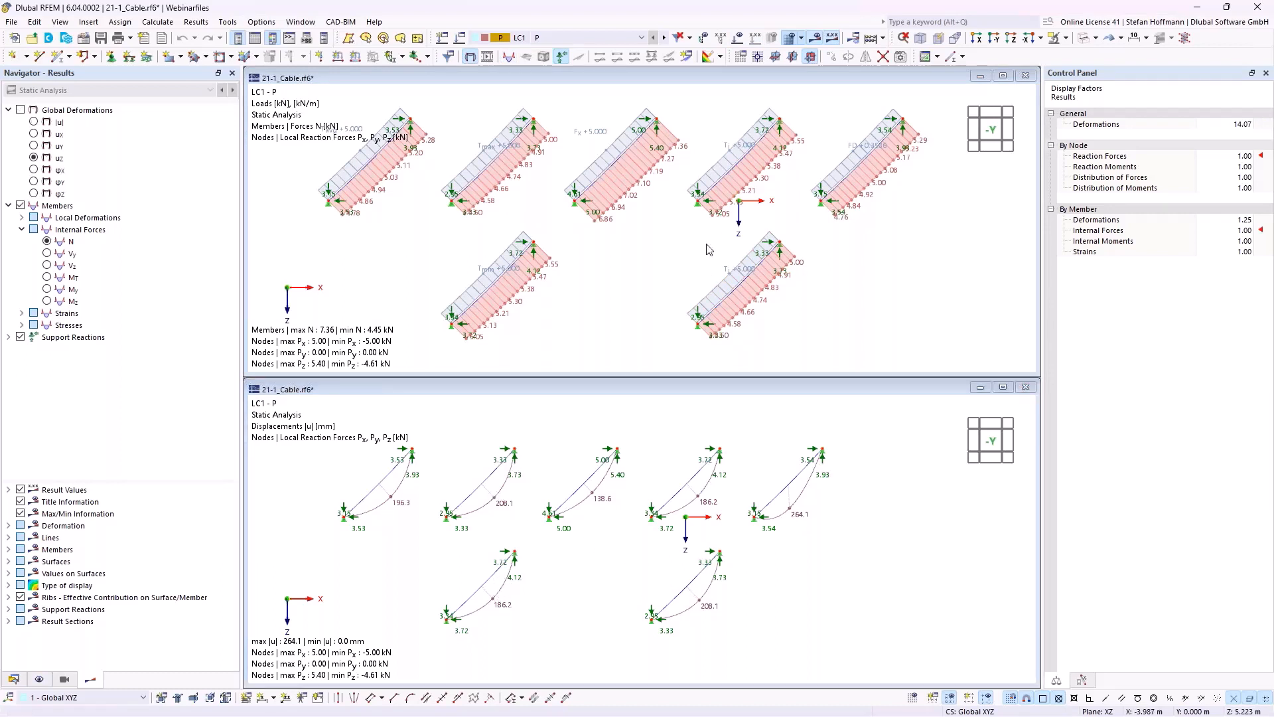
pyautogui.doubleClick(744, 147)
pyautogui.click(564, 276)
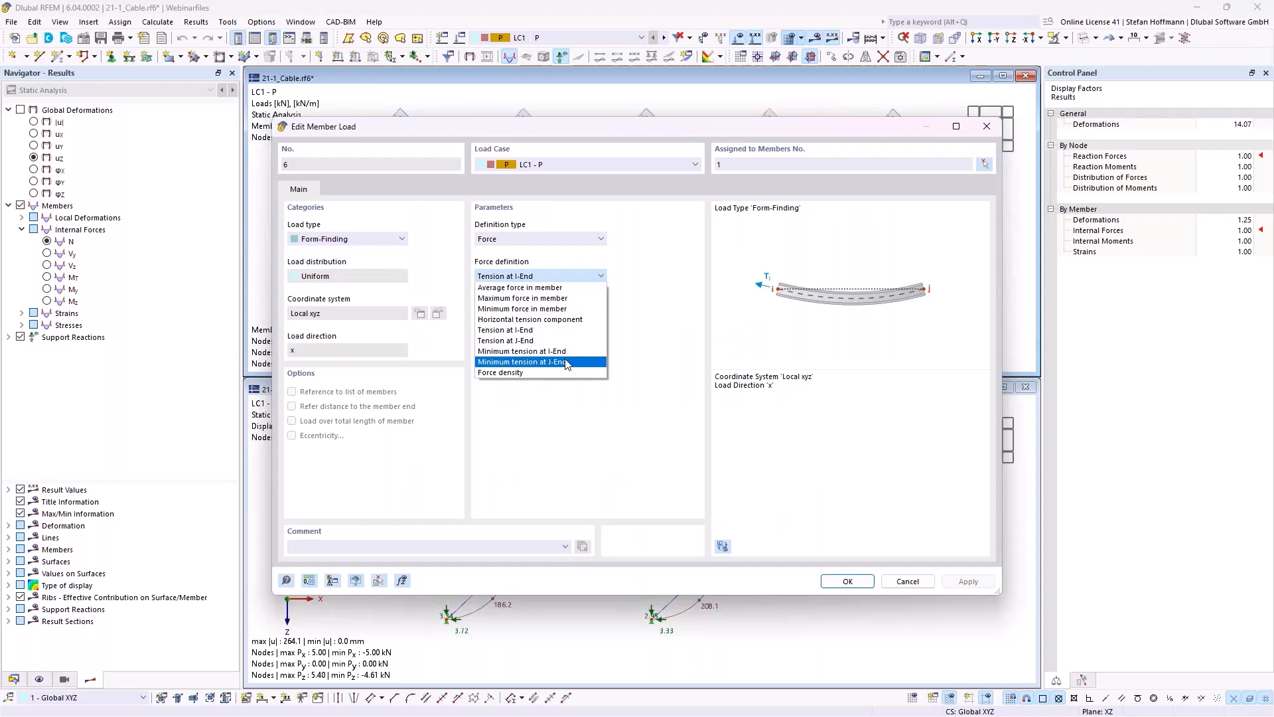
pyautogui.press('Escape')
pyautogui.press('Escape')
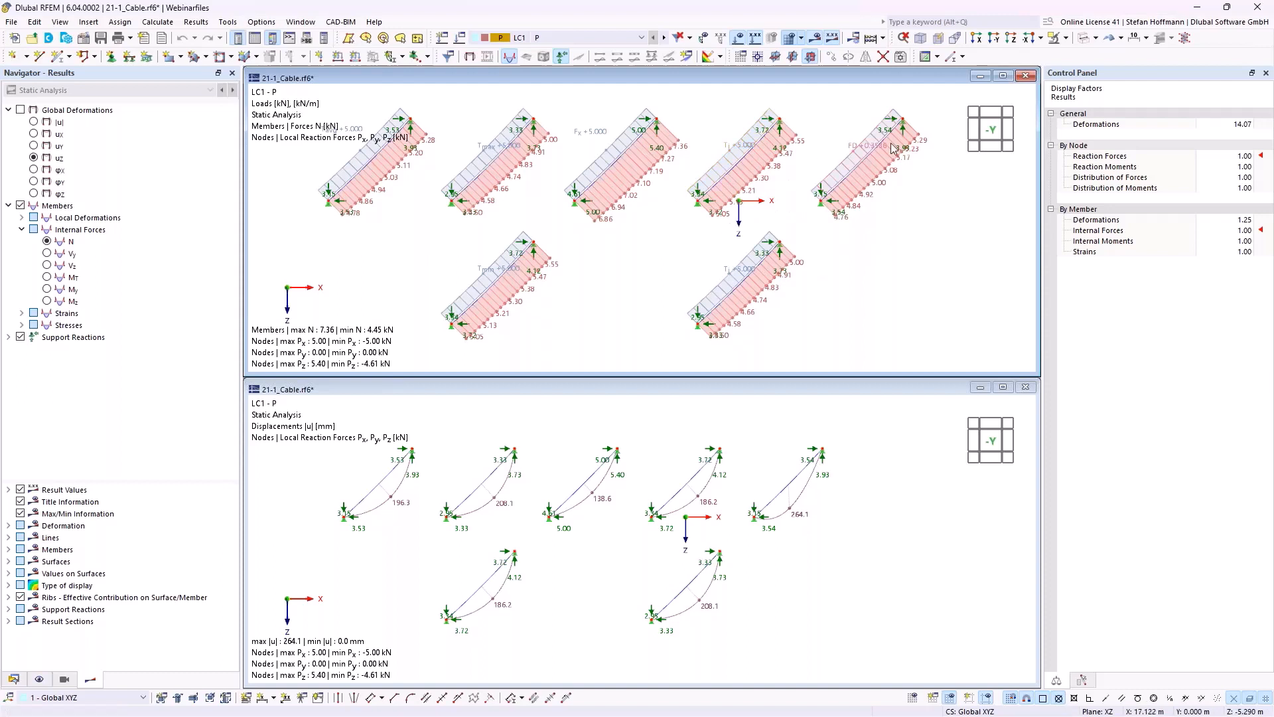
# - Inspect the formula behind the force density magnitude of the form-finding load on the upper fifth cable
pyautogui.doubleClick(864, 152)
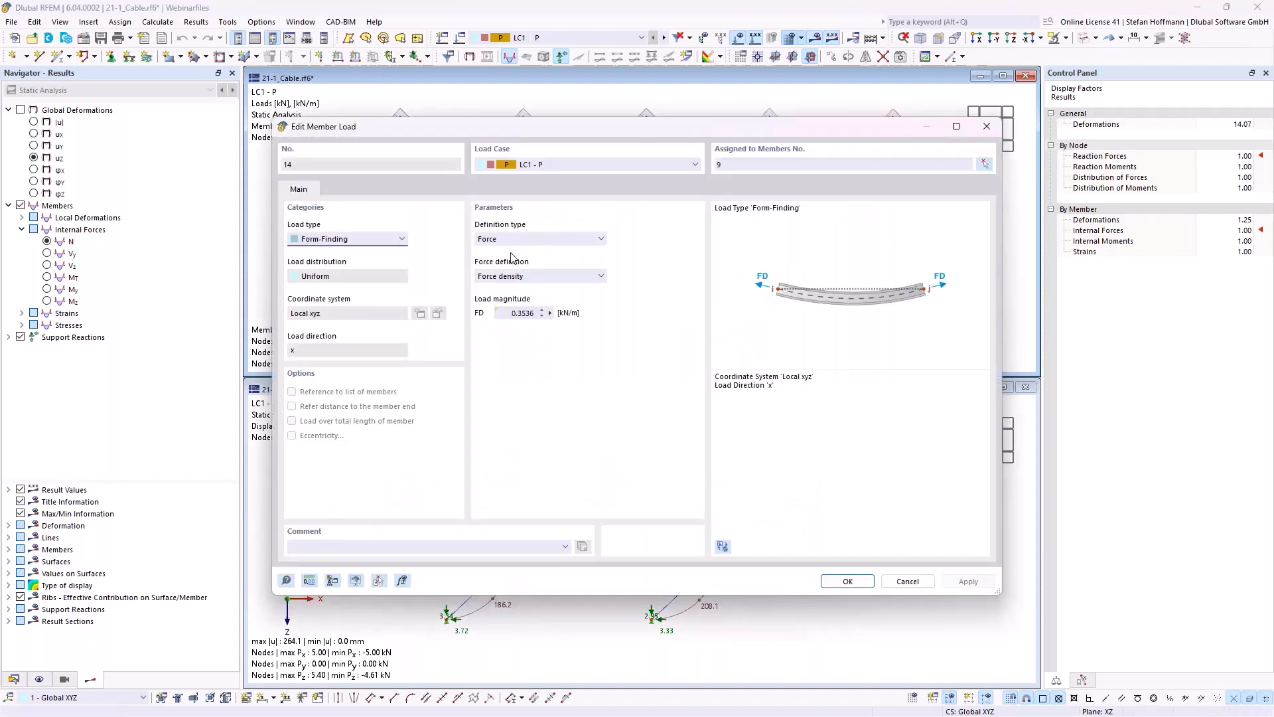
pyautogui.click(549, 312)
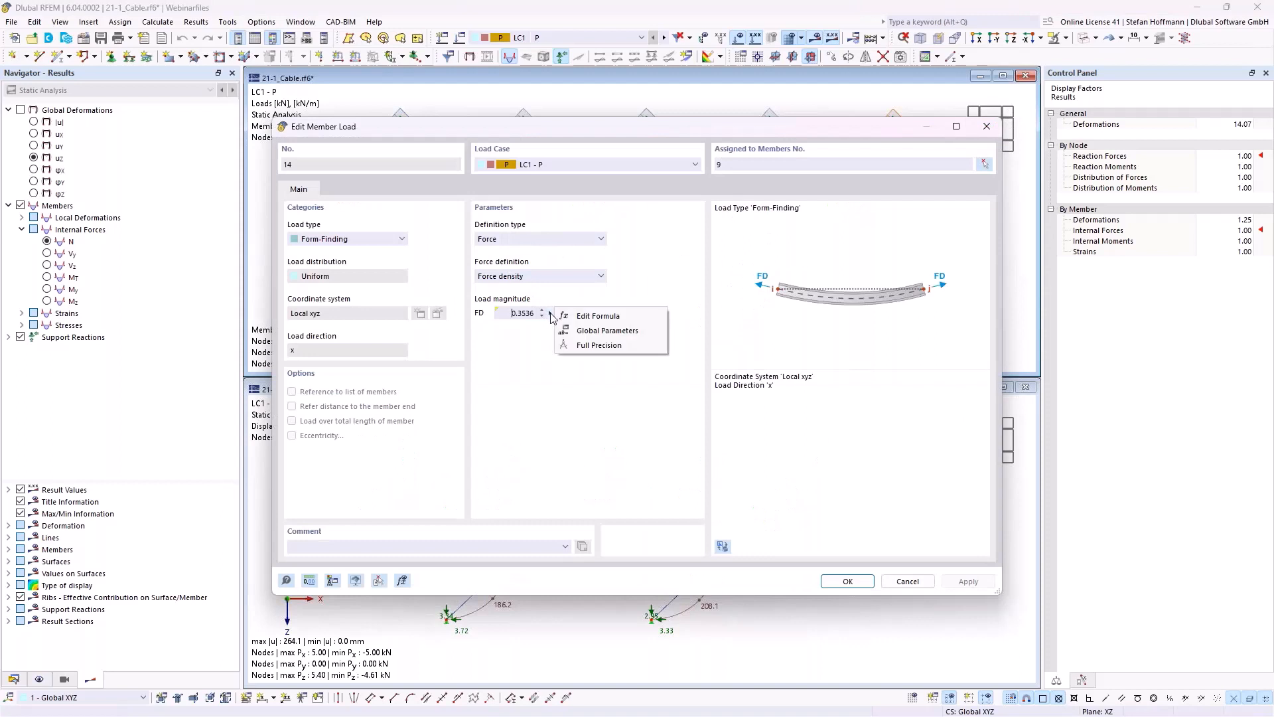
pyautogui.click(506, 316)
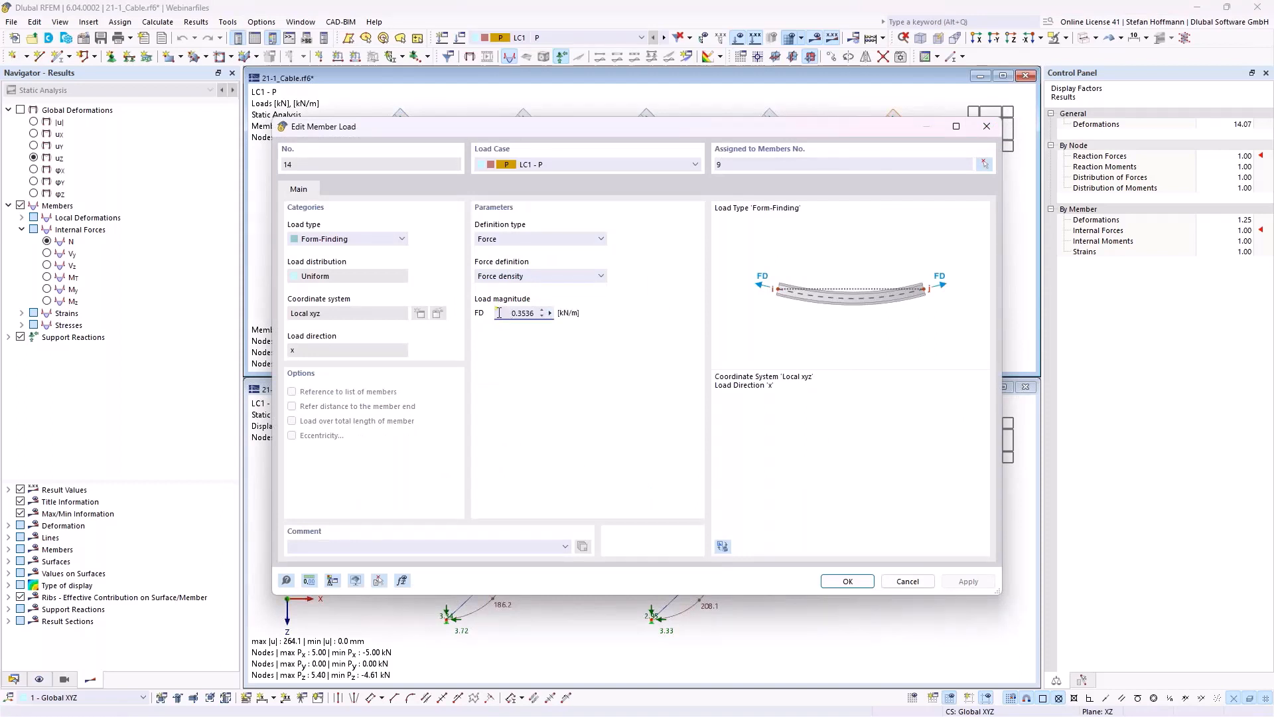
pyautogui.click(550, 312)
pyautogui.click(578, 321)
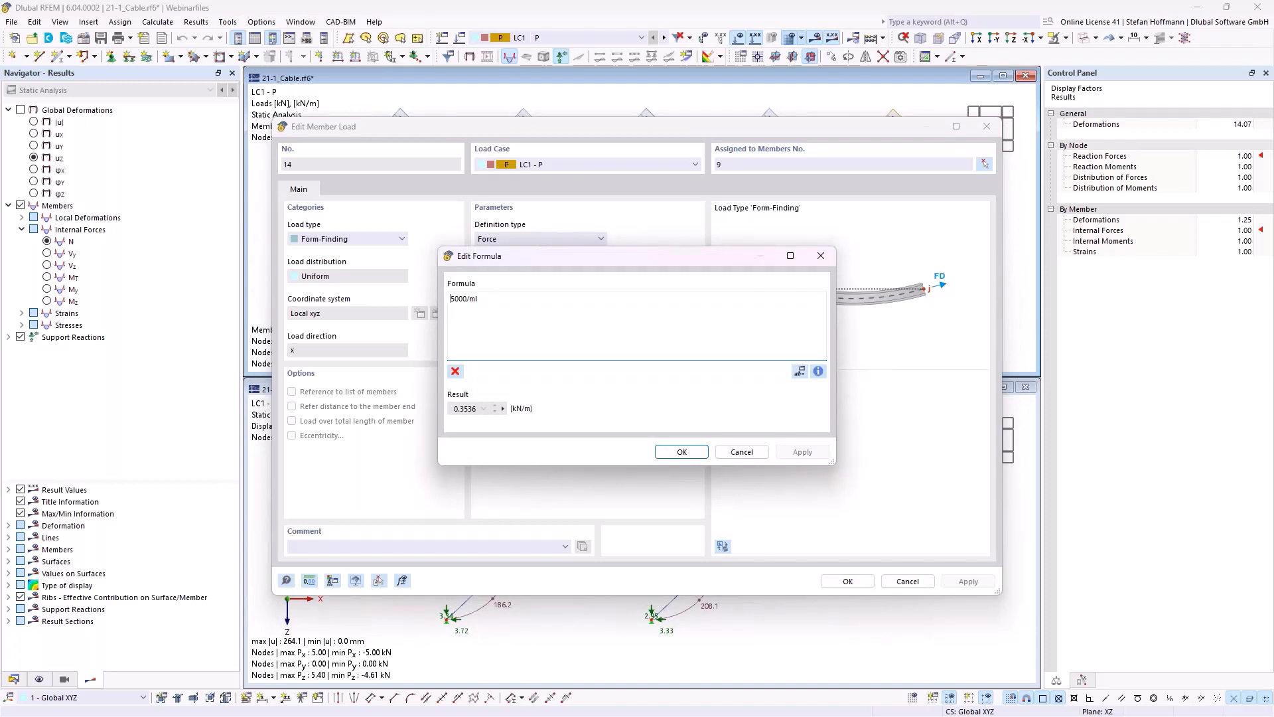
pyautogui.moveTo(453, 410); pyautogui.dragTo(478, 414)
pyautogui.click(518, 326)
pyautogui.moveTo(467, 303); pyautogui.dragTo(449, 302)
pyautogui.click(510, 306)
pyautogui.doubleClick(470, 300)
pyautogui.click(493, 308)
# - Examine the global parameter ml and its formula, then leave the parameter, formula and load dialogs without changes
pyautogui.click(799, 371)
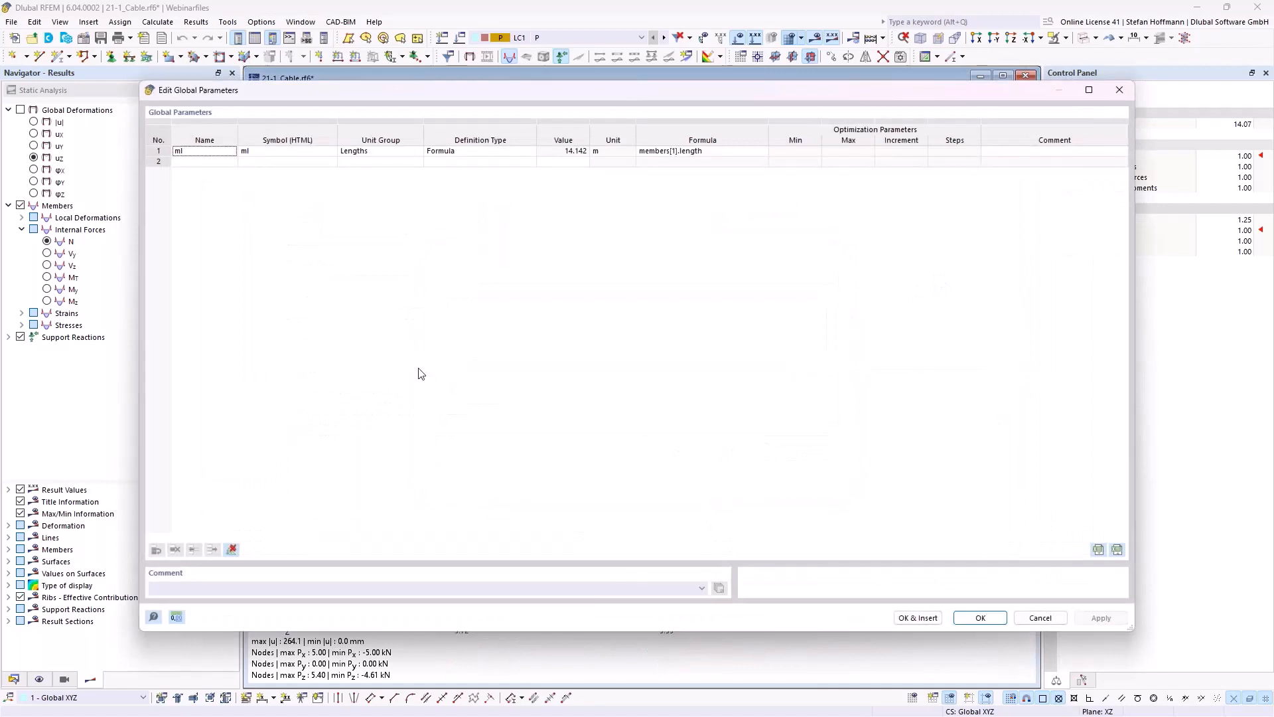
pyautogui.click(683, 152)
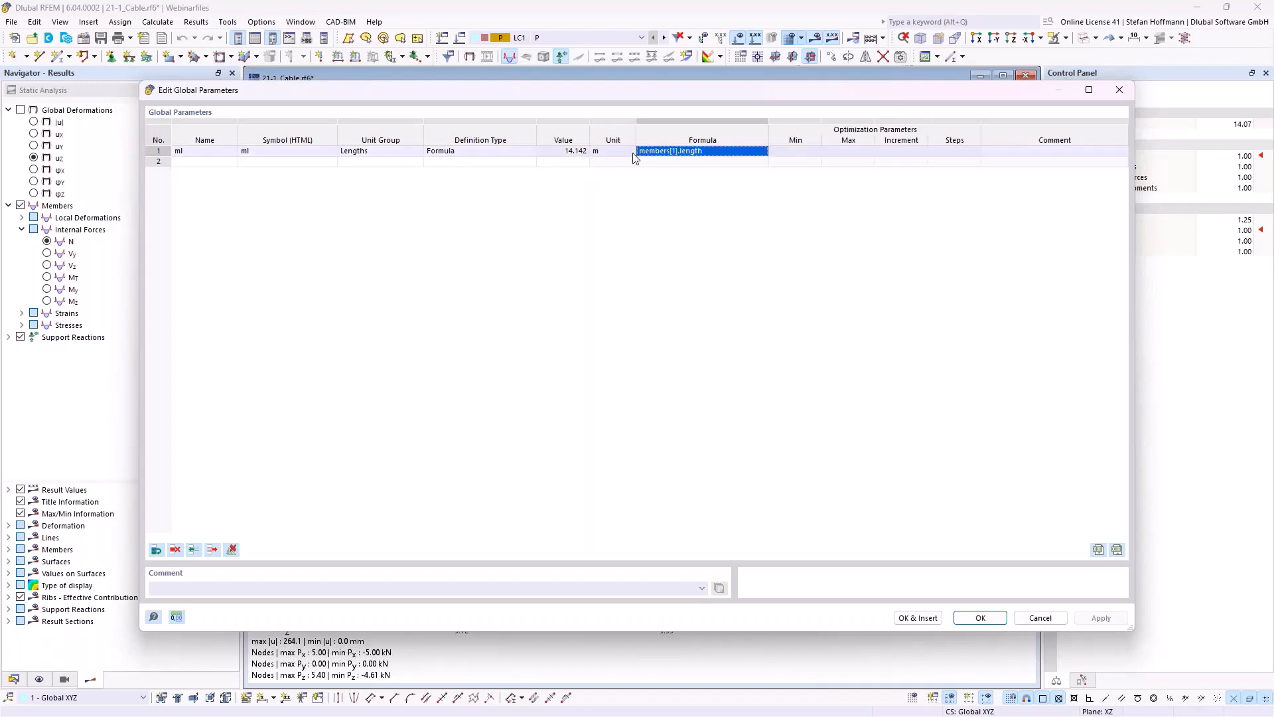
pyautogui.click(1047, 620)
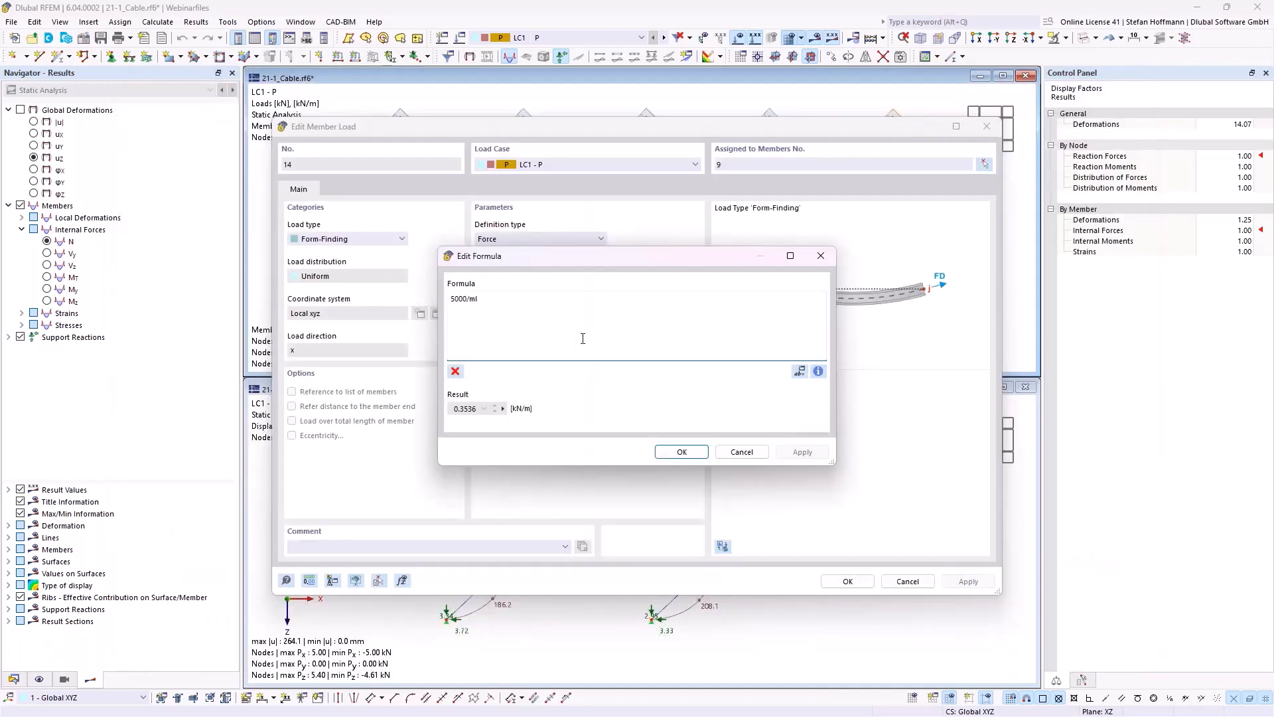
pyautogui.click(462, 410)
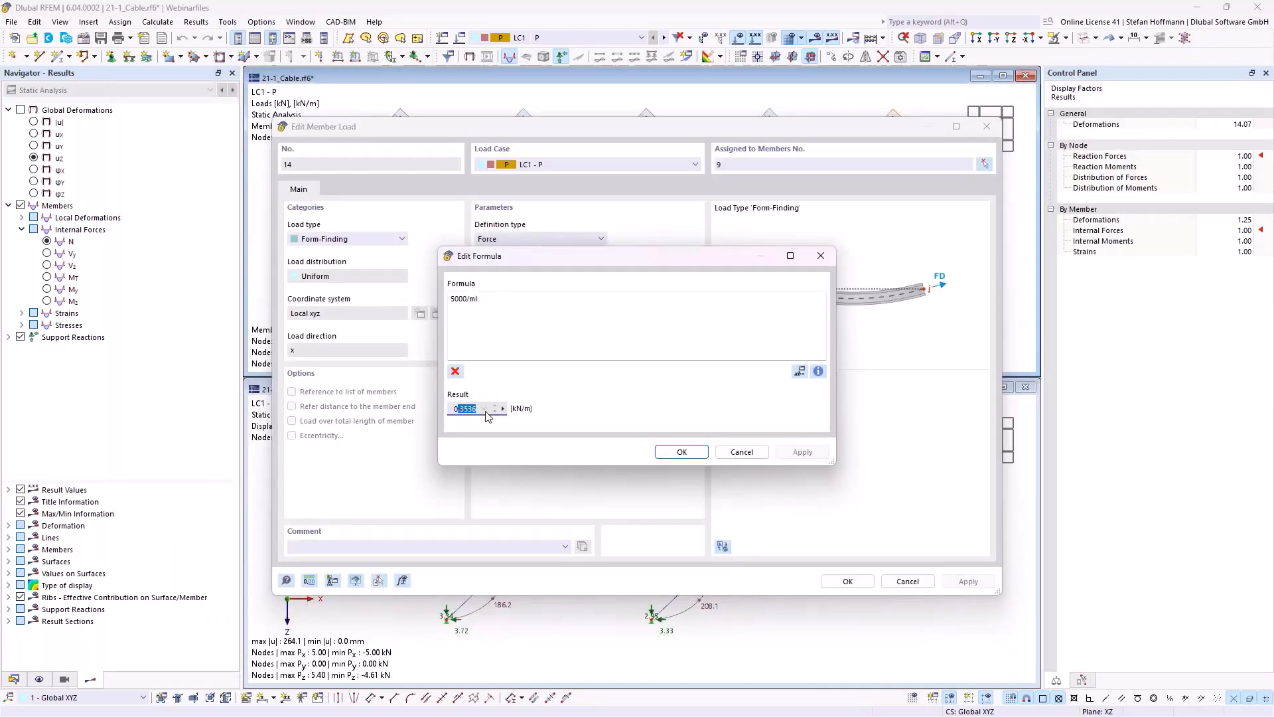
pyautogui.click(742, 451)
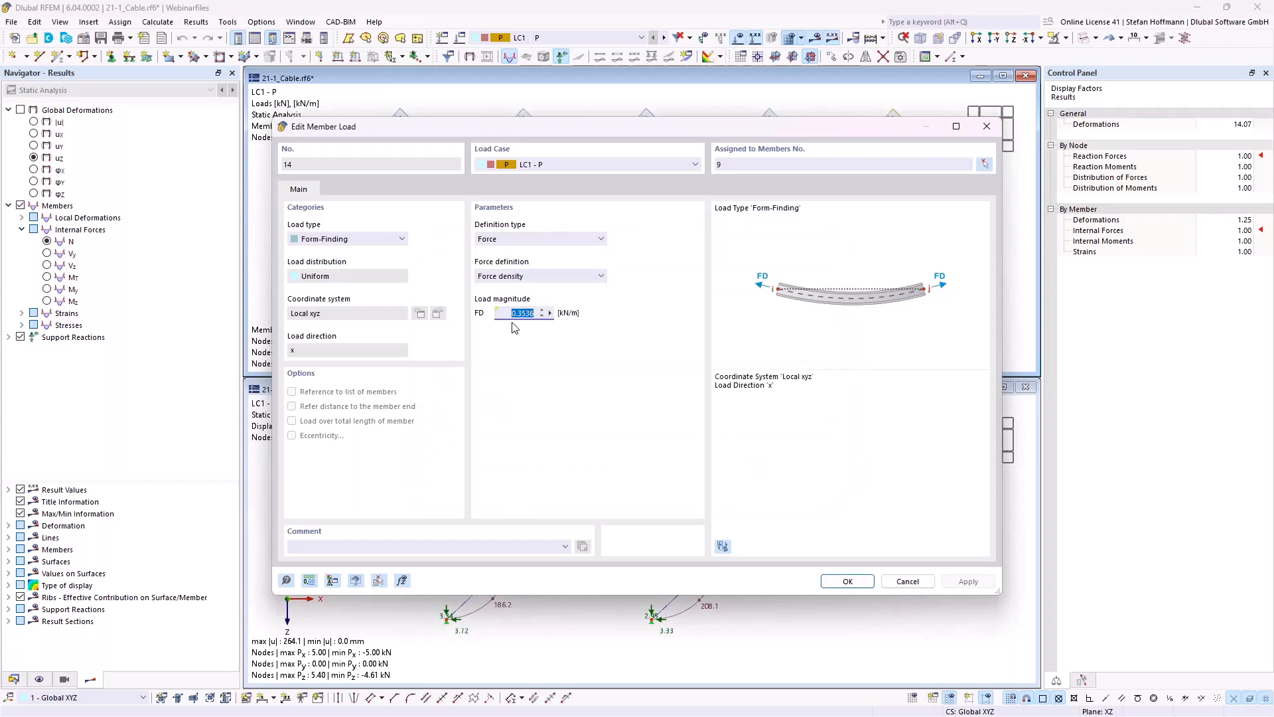
pyautogui.click(909, 581)
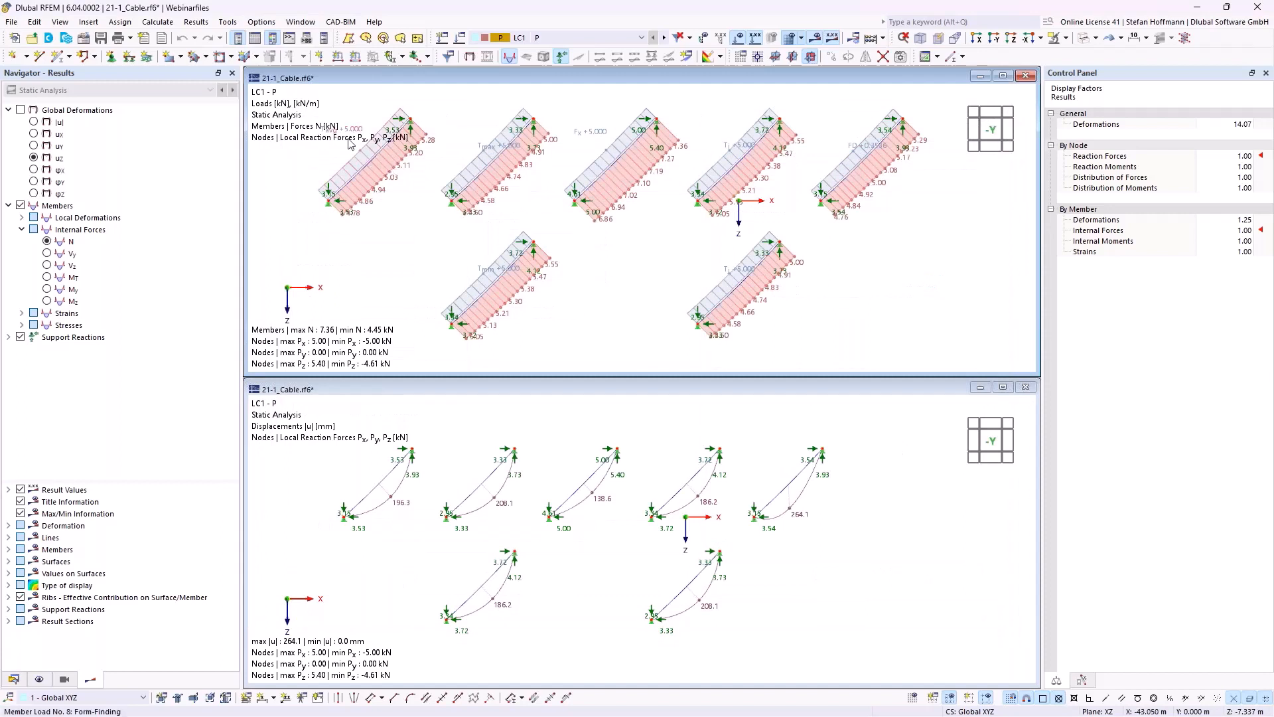
# - Close both windows of the 21-1_Cable.rf6 model without saving the changes
pyautogui.moveTo(362, 167)
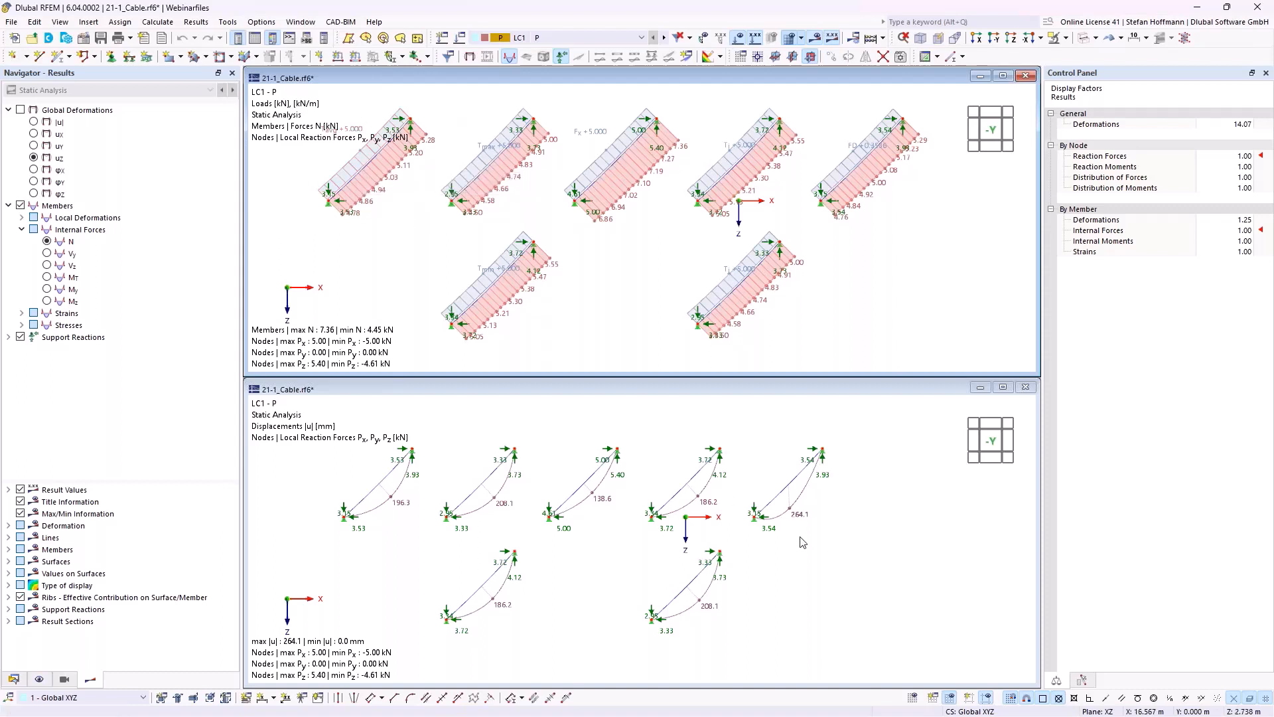
pyautogui.click(791, 498)
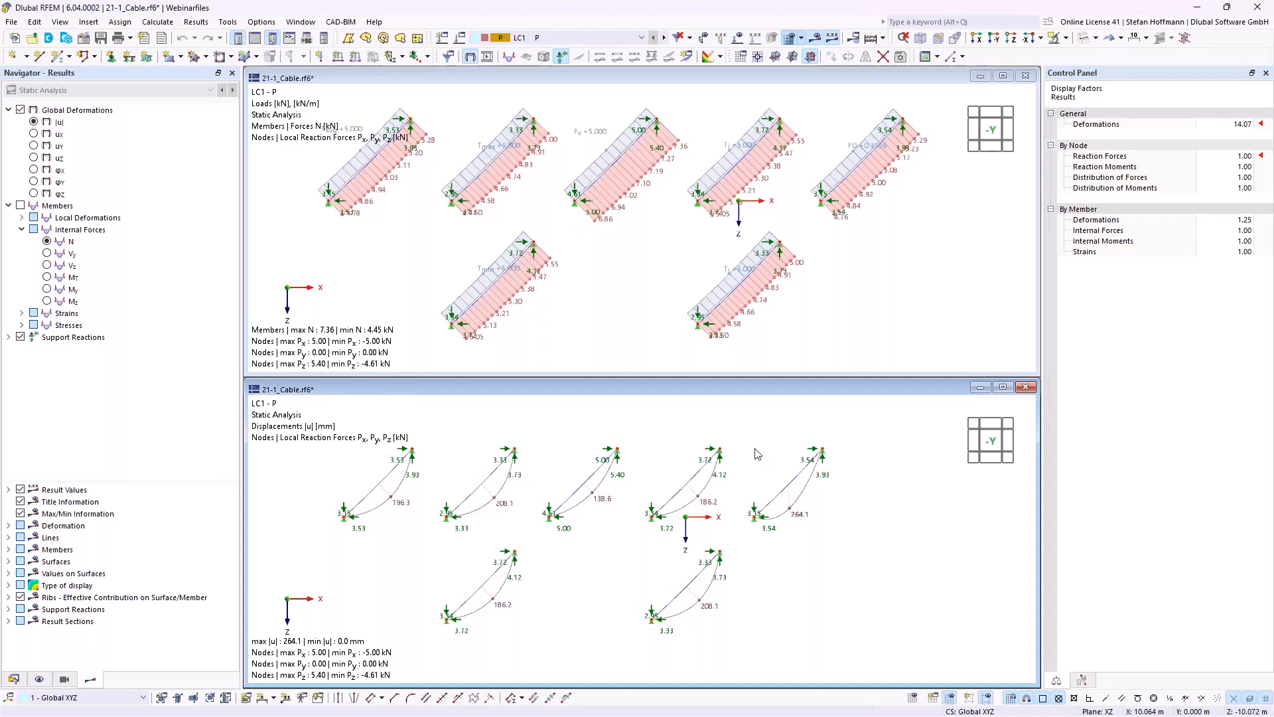
pyautogui.click(1026, 387)
pyautogui.click(1028, 77)
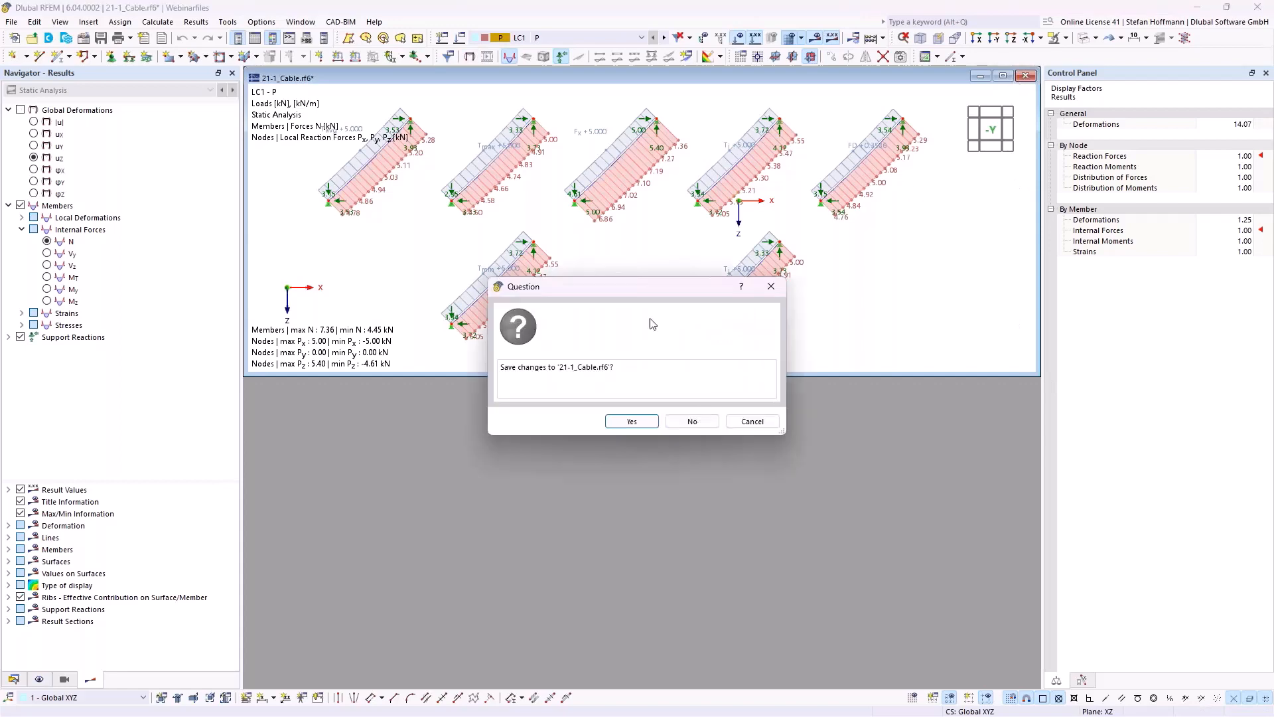
pyautogui.click(693, 421)
# - Open the model 21-2_Cable.rf6 from the Webinarfiles folder
pyautogui.click(31, 38)
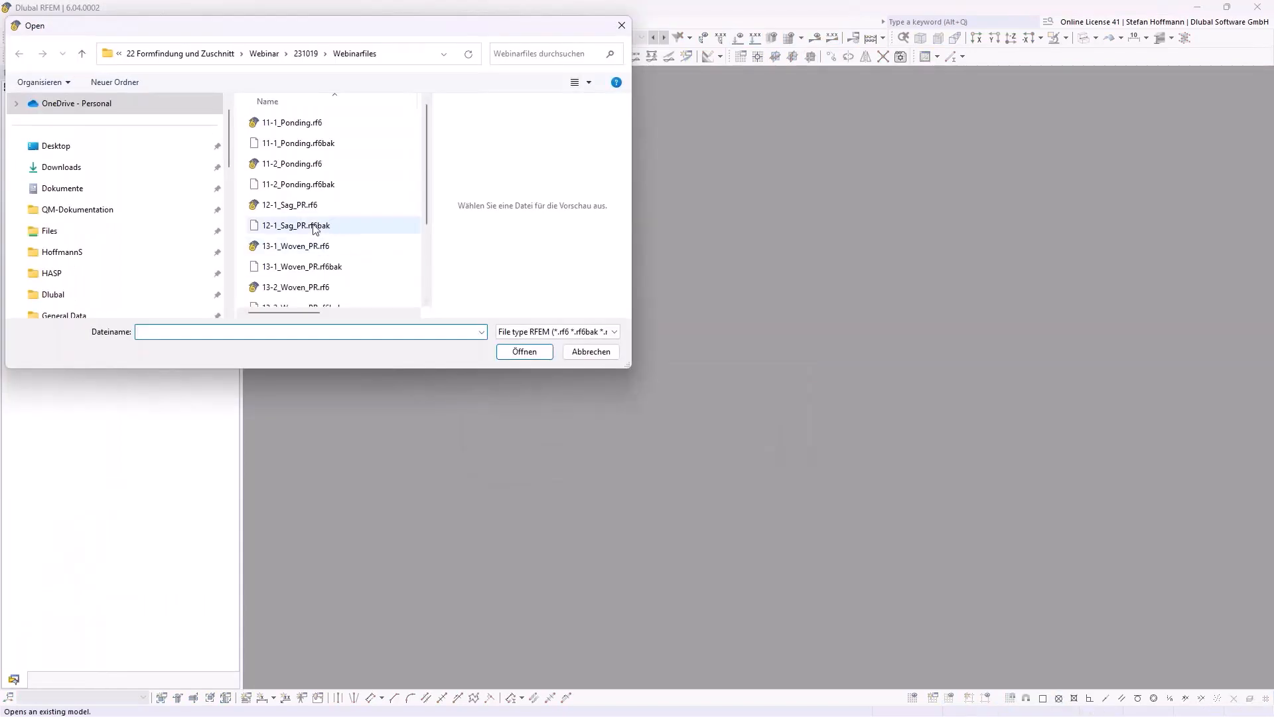
pyautogui.scroll(-1, 303, 282)
pyautogui.doubleClick(309, 236)
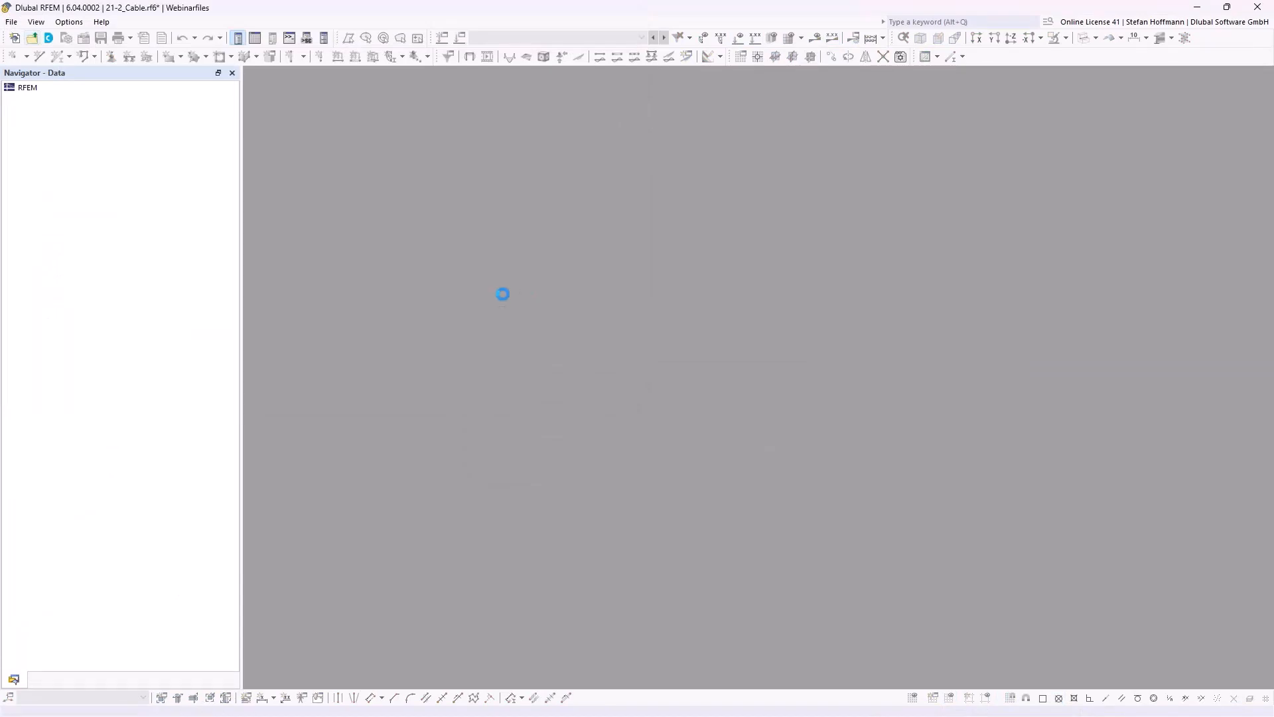
# - Review the minimum tension form-finding loads on the upper and lower cables of the first column, keeping their settings
pyautogui.scroll(1, 572, 343)
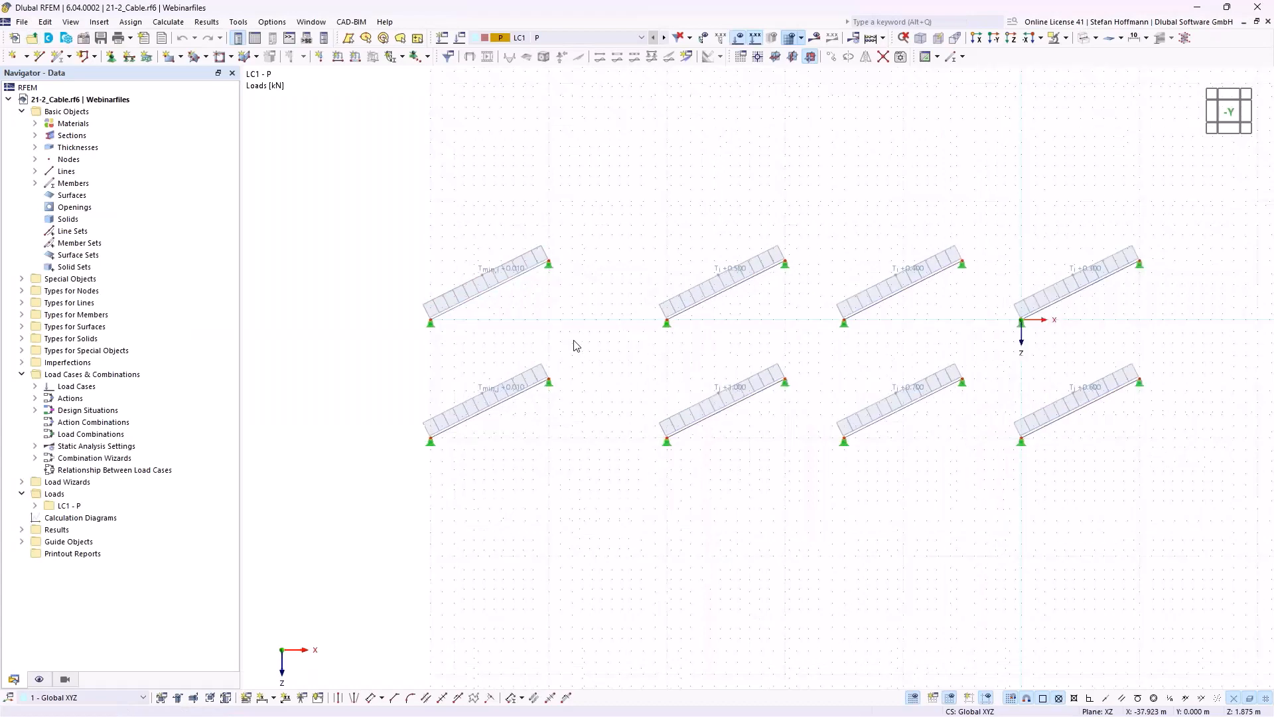
pyautogui.doubleClick(496, 271)
pyautogui.doubleClick(523, 313)
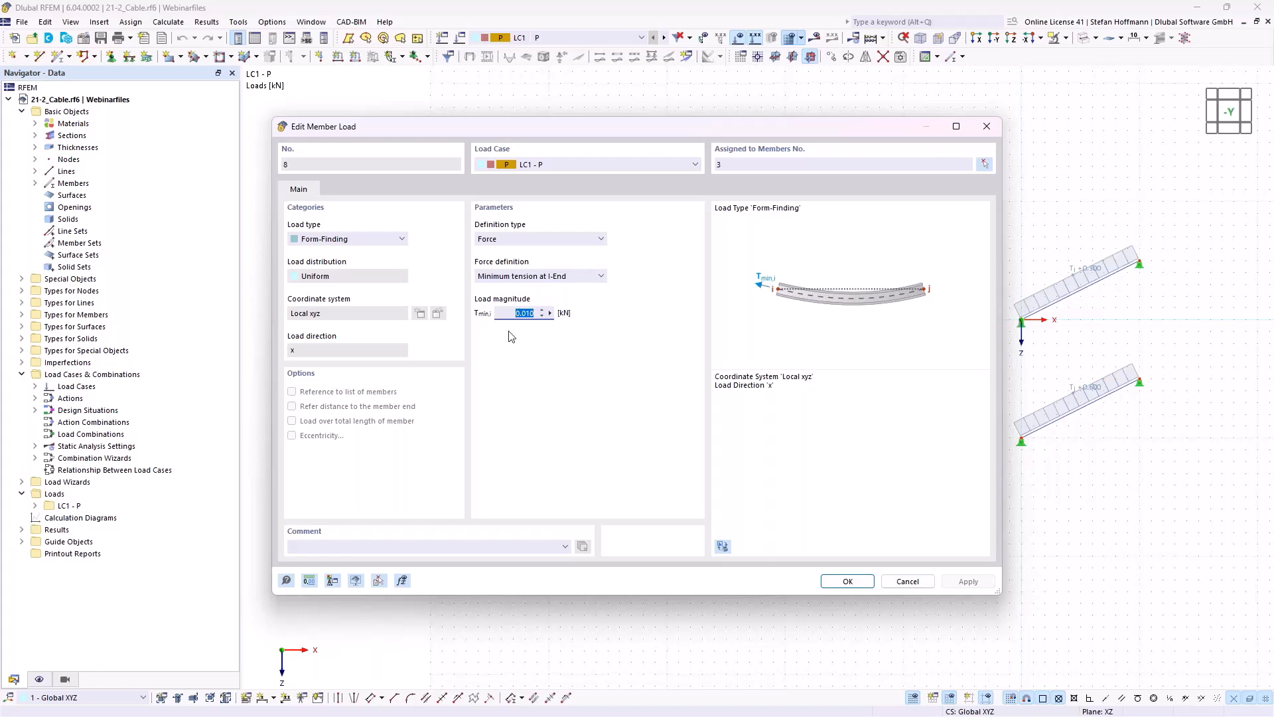
pyautogui.press('Return')
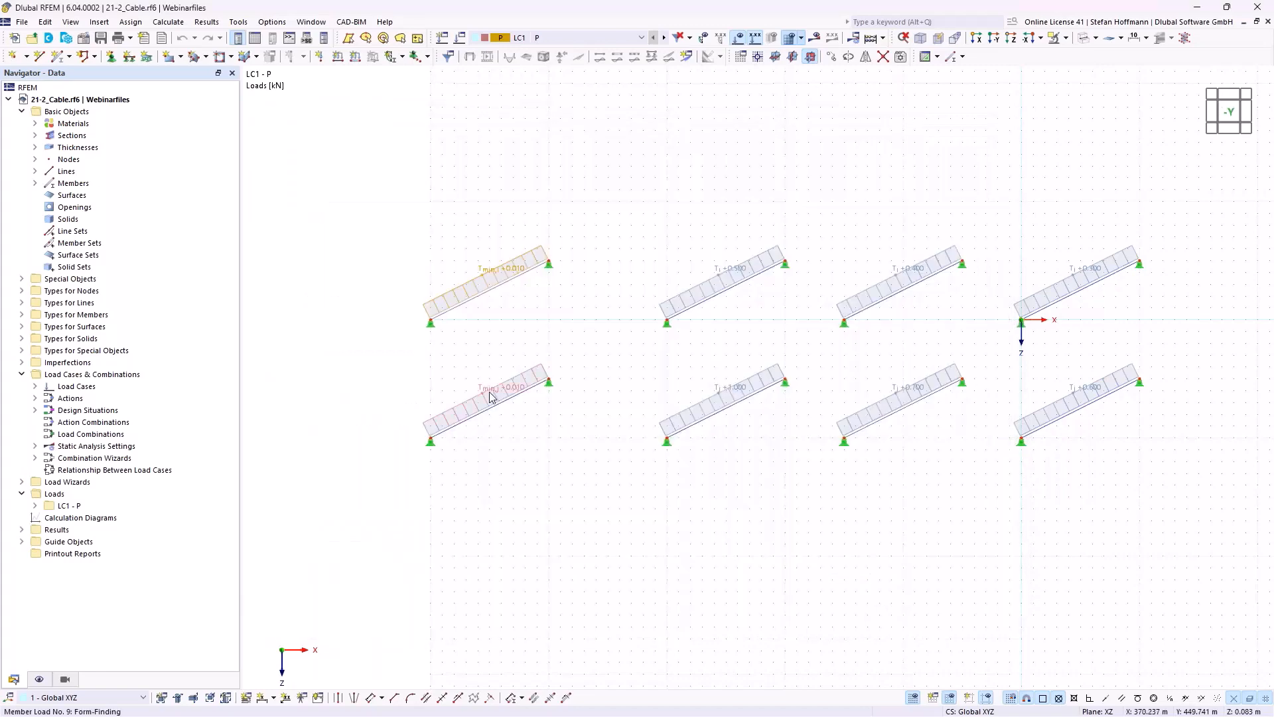
pyautogui.doubleClick(490, 397)
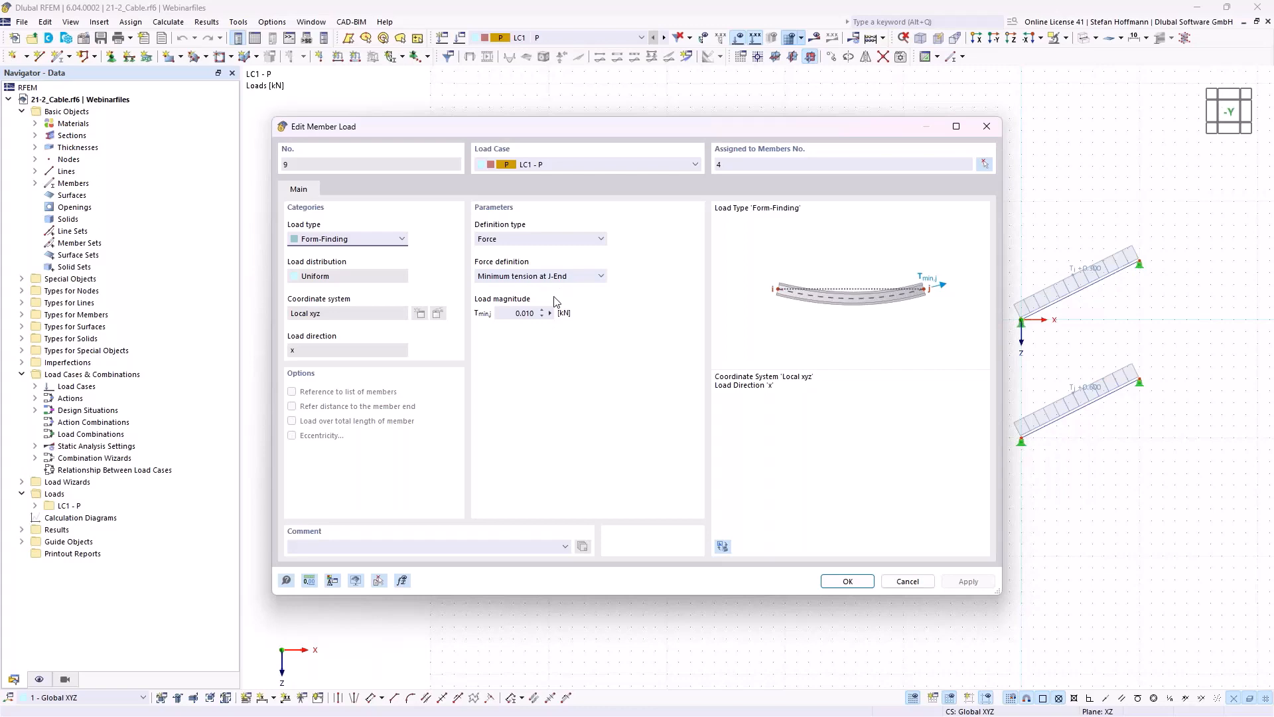
pyautogui.press('Return')
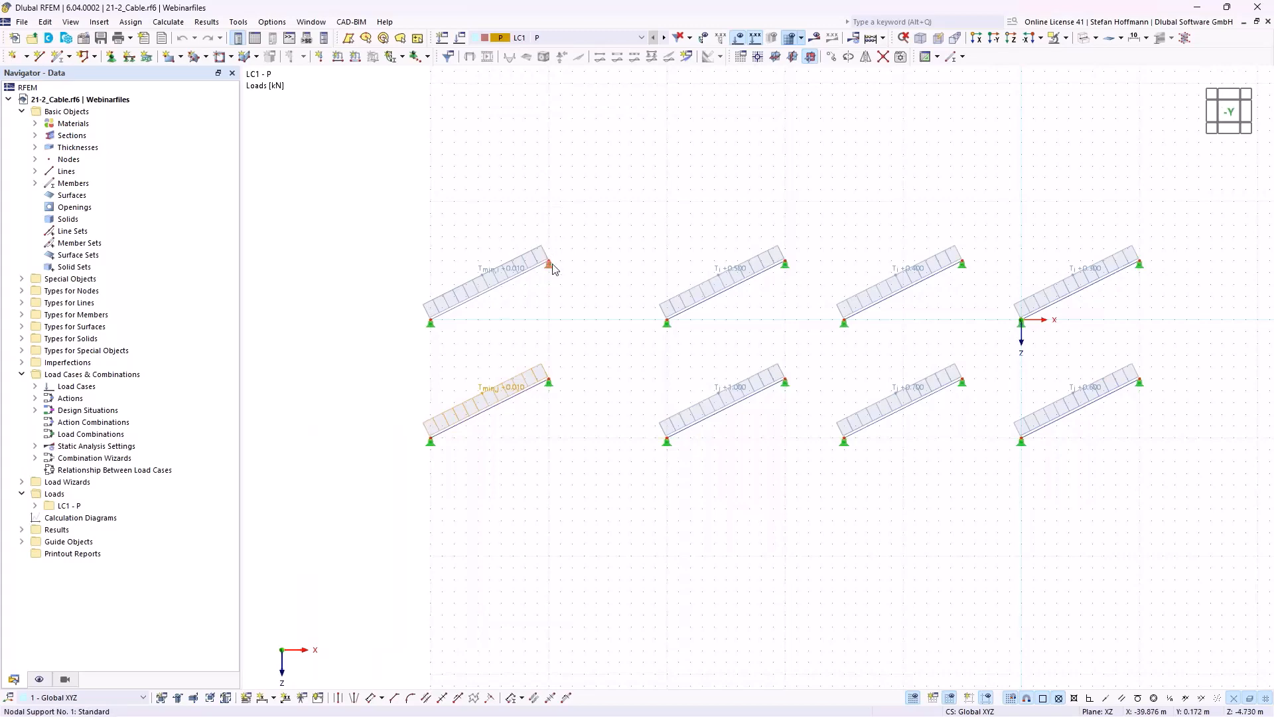
# - Show the LC1 axial forces N and support reactions and compare them across the form-found cables
pyautogui.moveTo(568, 287); pyautogui.dragTo(506, 291, button='middle')
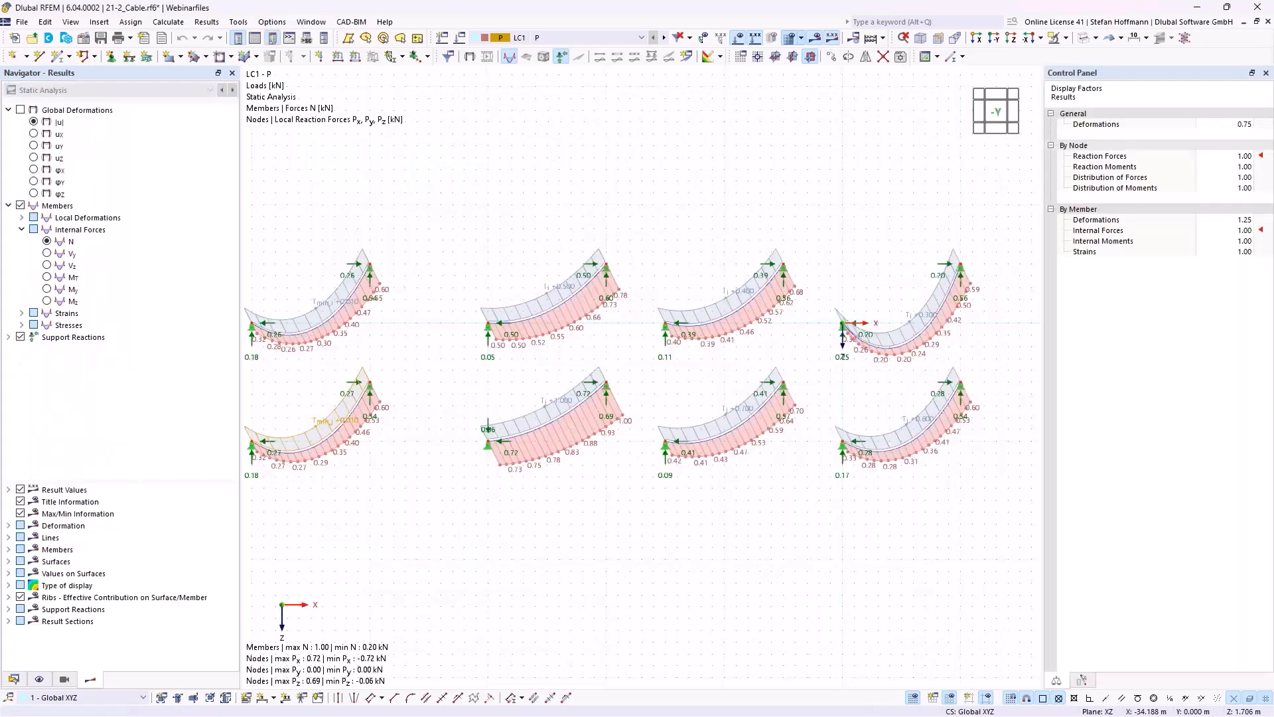
pyautogui.scroll(3, 418, 266)
pyautogui.moveTo(418, 265); pyautogui.dragTo(476, 242, button='middle')
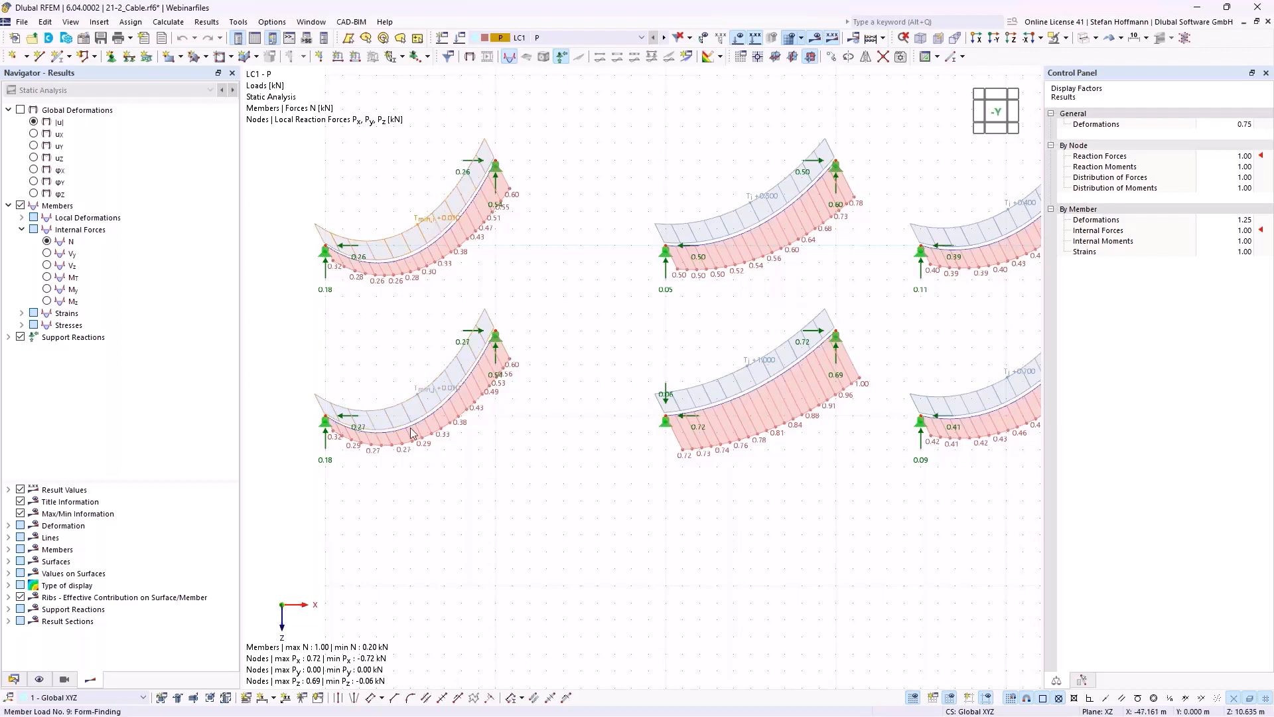
pyautogui.scroll(-5, 435, 363)
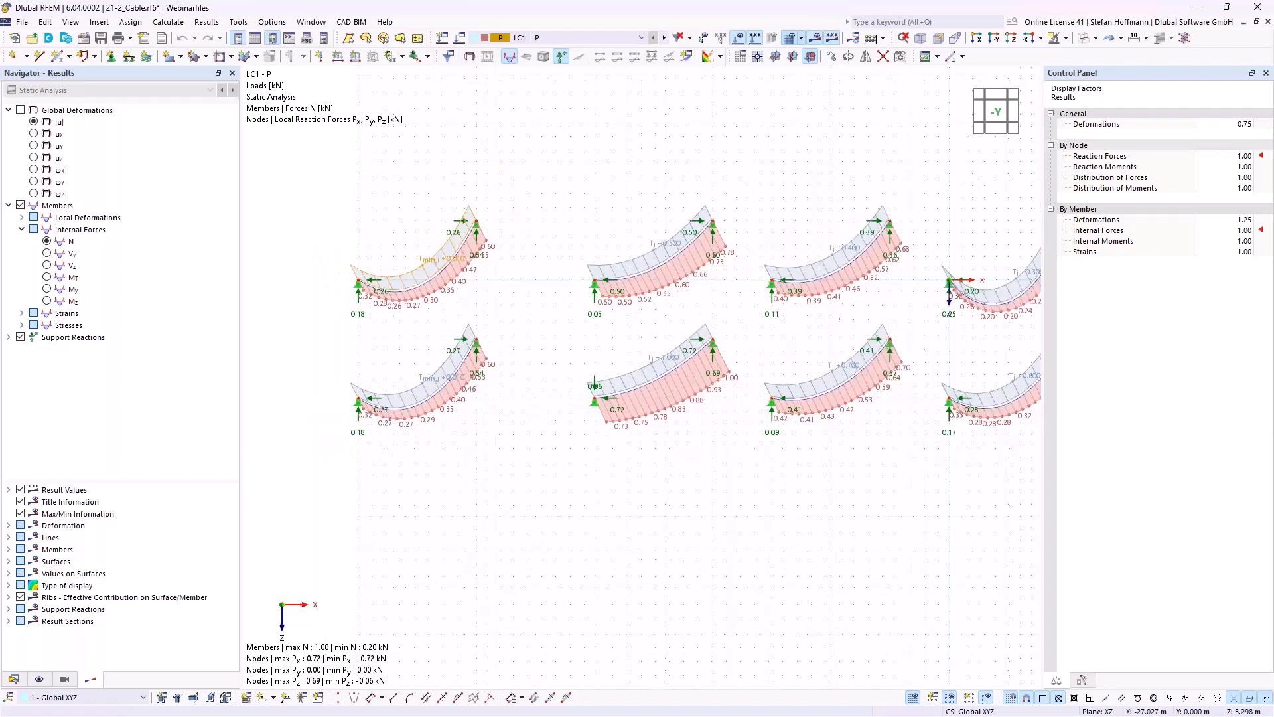
pyautogui.moveTo(538, 348); pyautogui.dragTo(562, 355, button='middle')
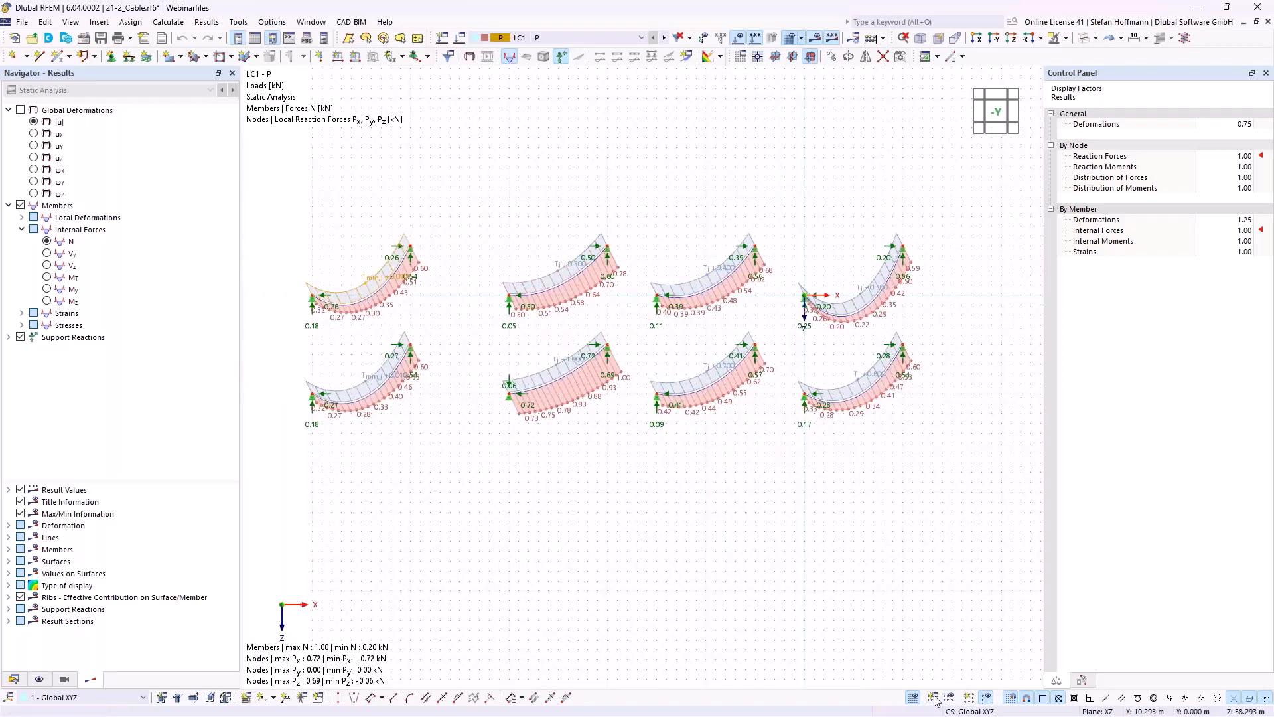
# - Check the force definition and magnitude of the form-finding load on the upper cable in the second column
pyautogui.scroll(2, 600, 292)
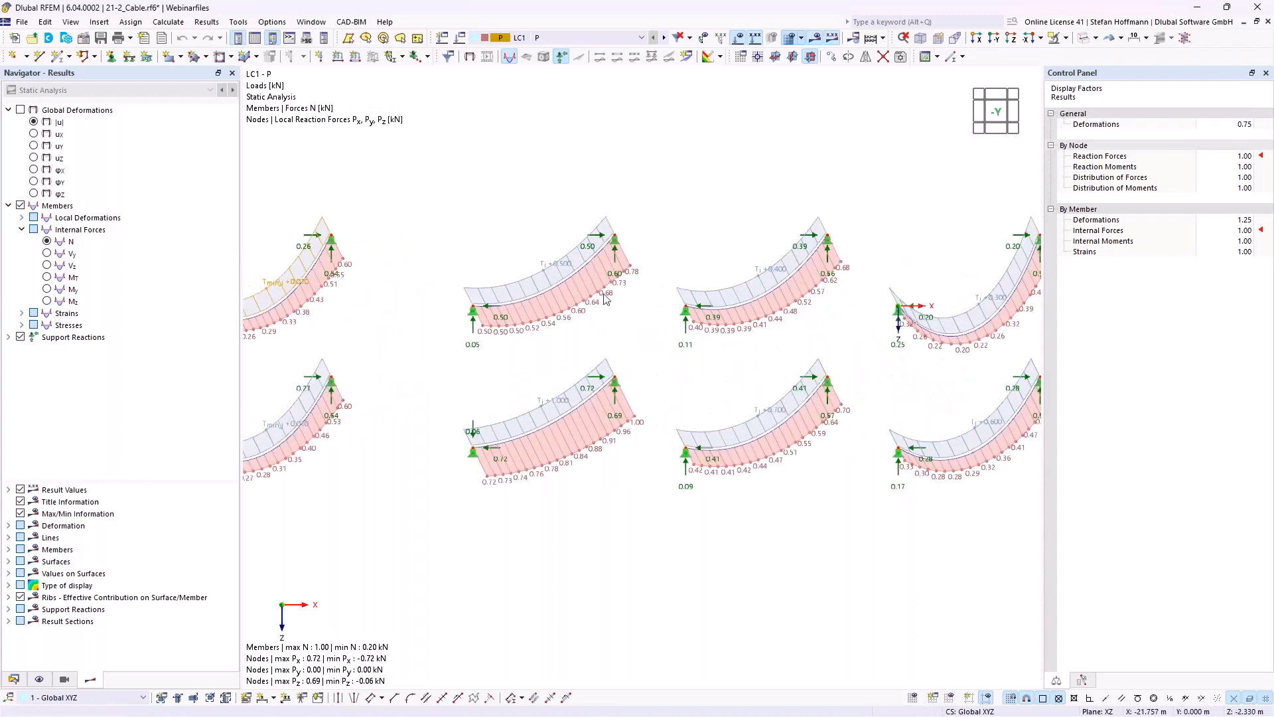
pyautogui.doubleClick(563, 272)
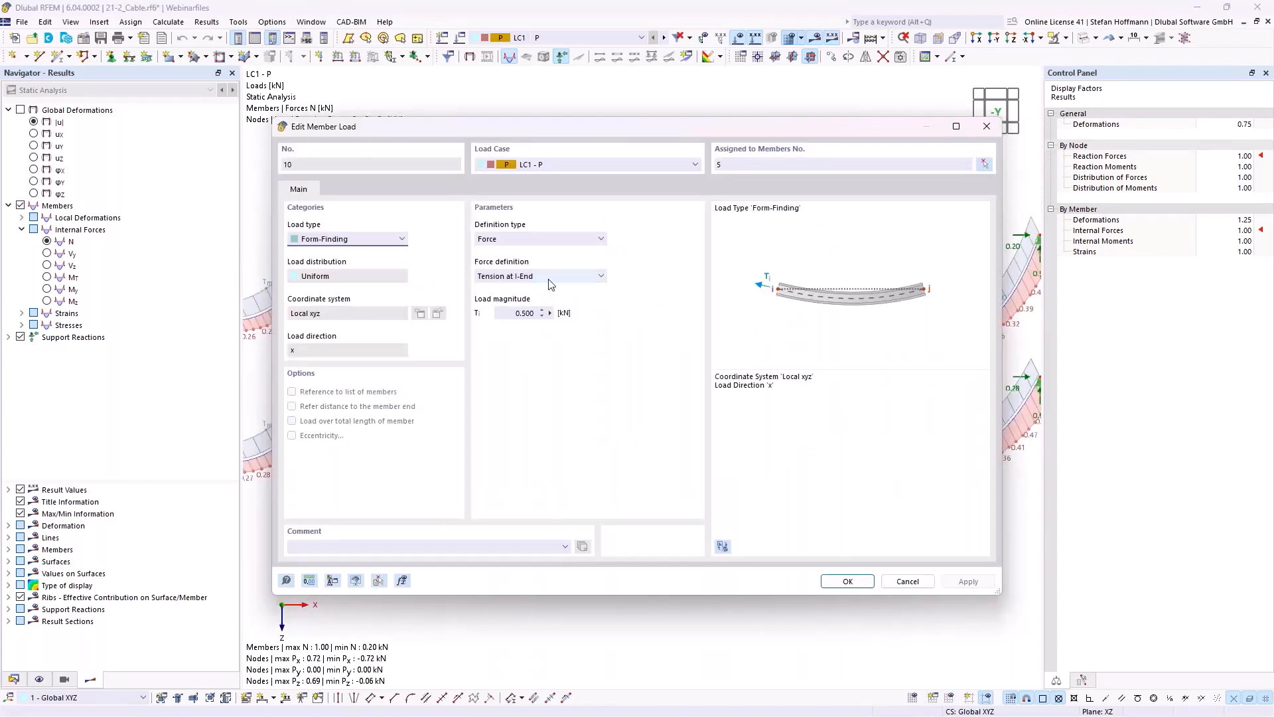
pyautogui.press('Escape')
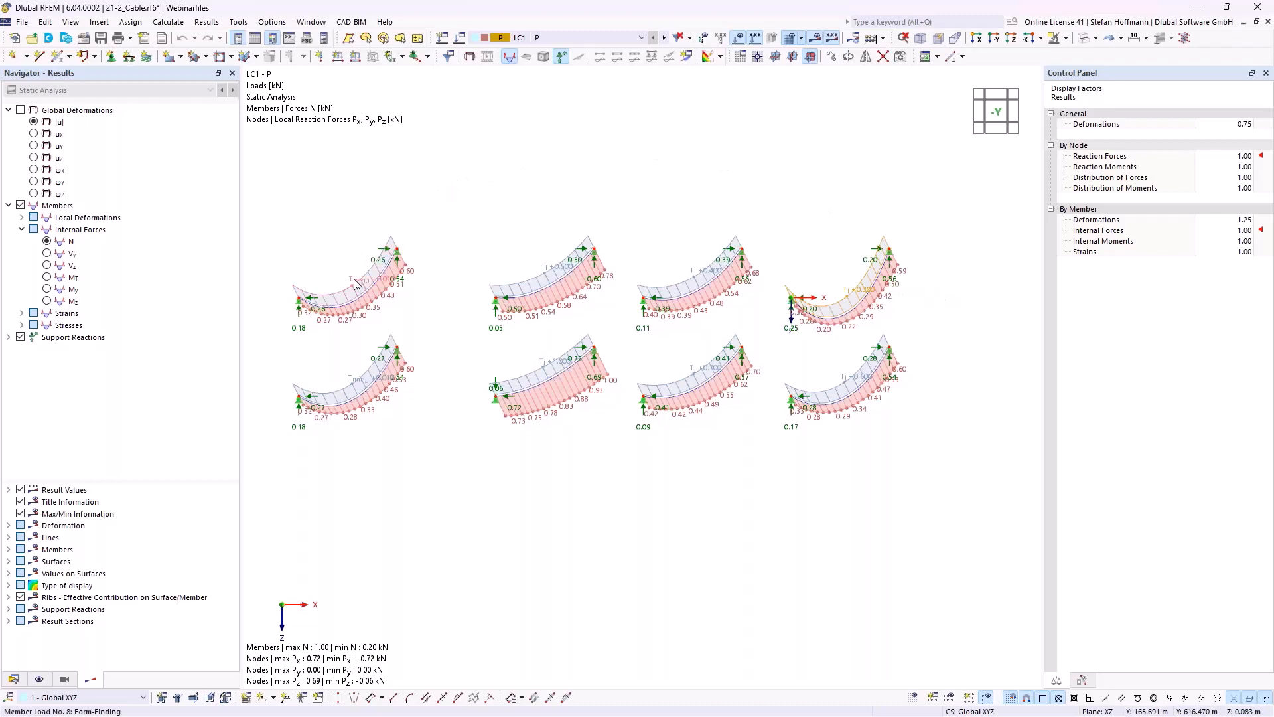
# - Look closer at the cable results and check the settings of load case LC1 without changing them
pyautogui.scroll(2, 356, 284)
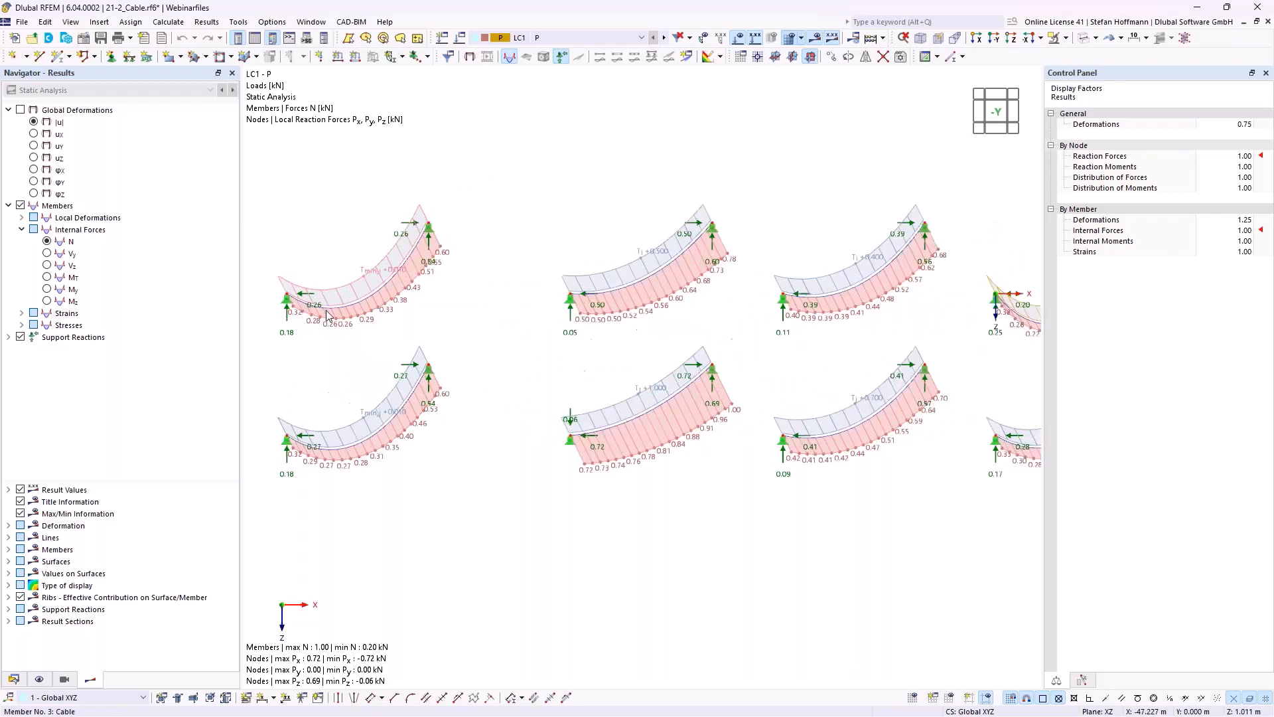
pyautogui.moveTo(362, 290); pyautogui.dragTo(377, 282, button='middle')
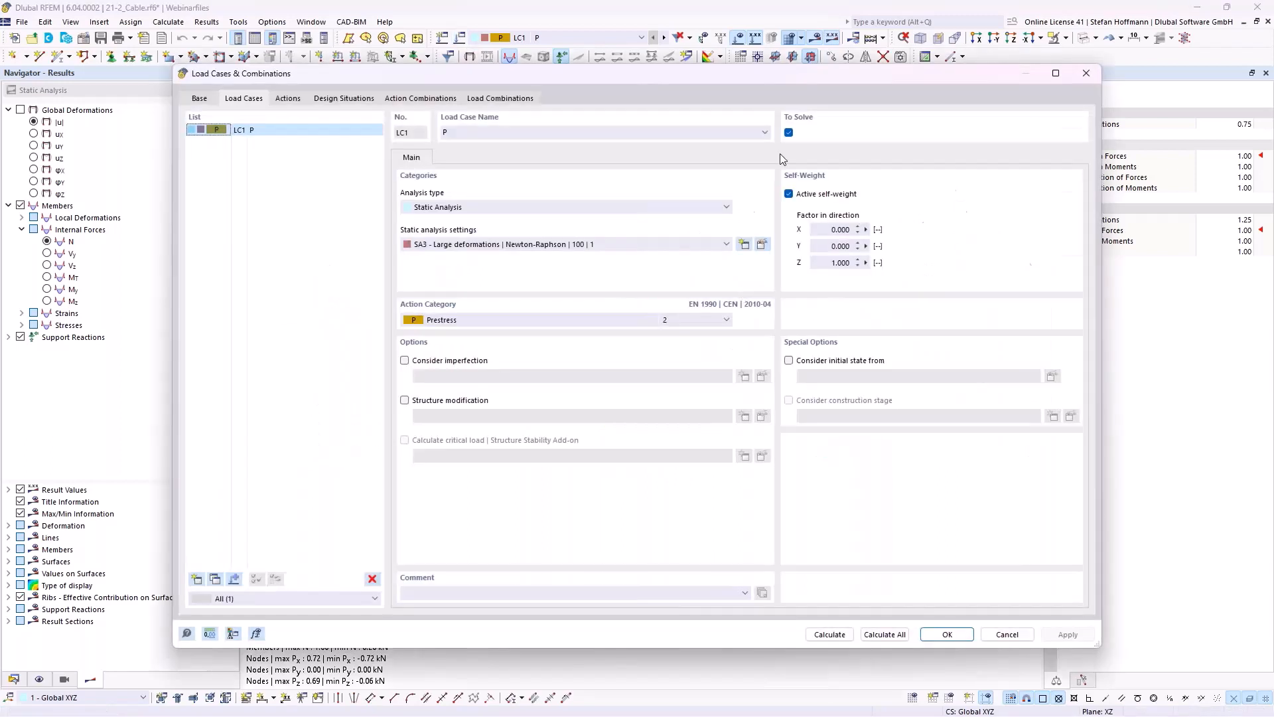
pyautogui.press('Escape')
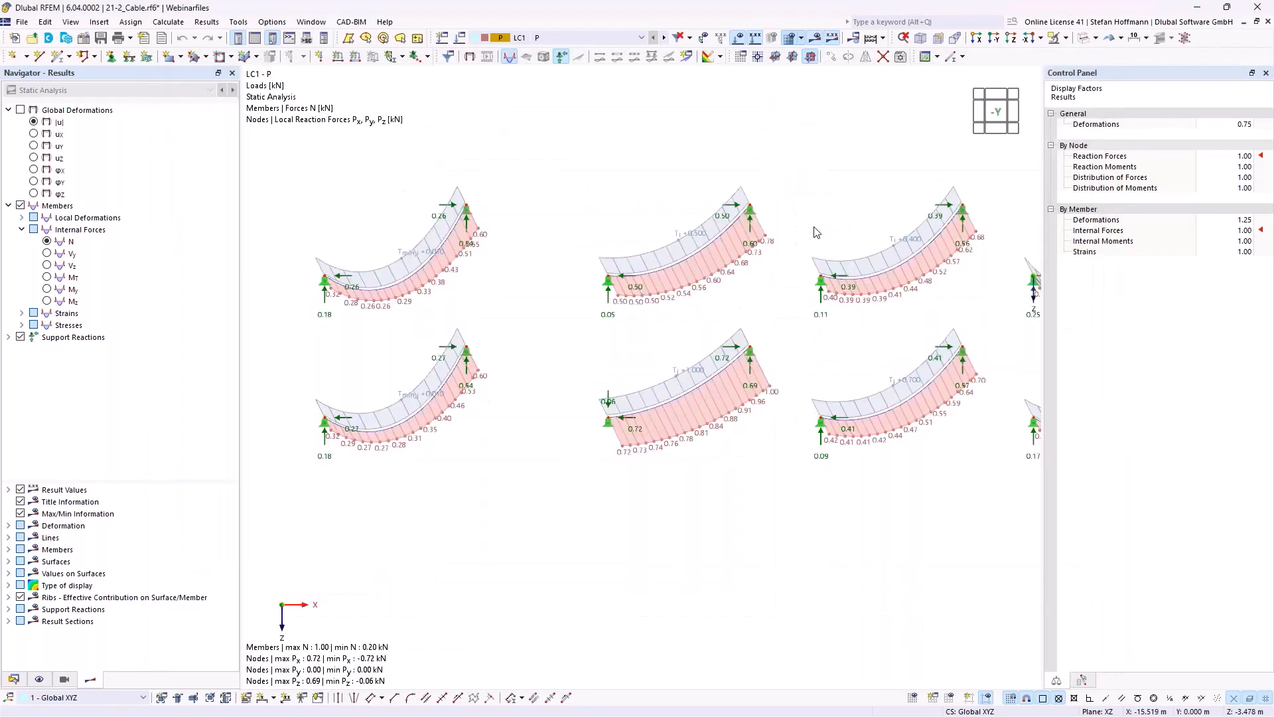
# - Close the cable model, saving its changes, and open the model 31-1_FFSupports from the Webinarfiles folder
pyautogui.click(1268, 21)
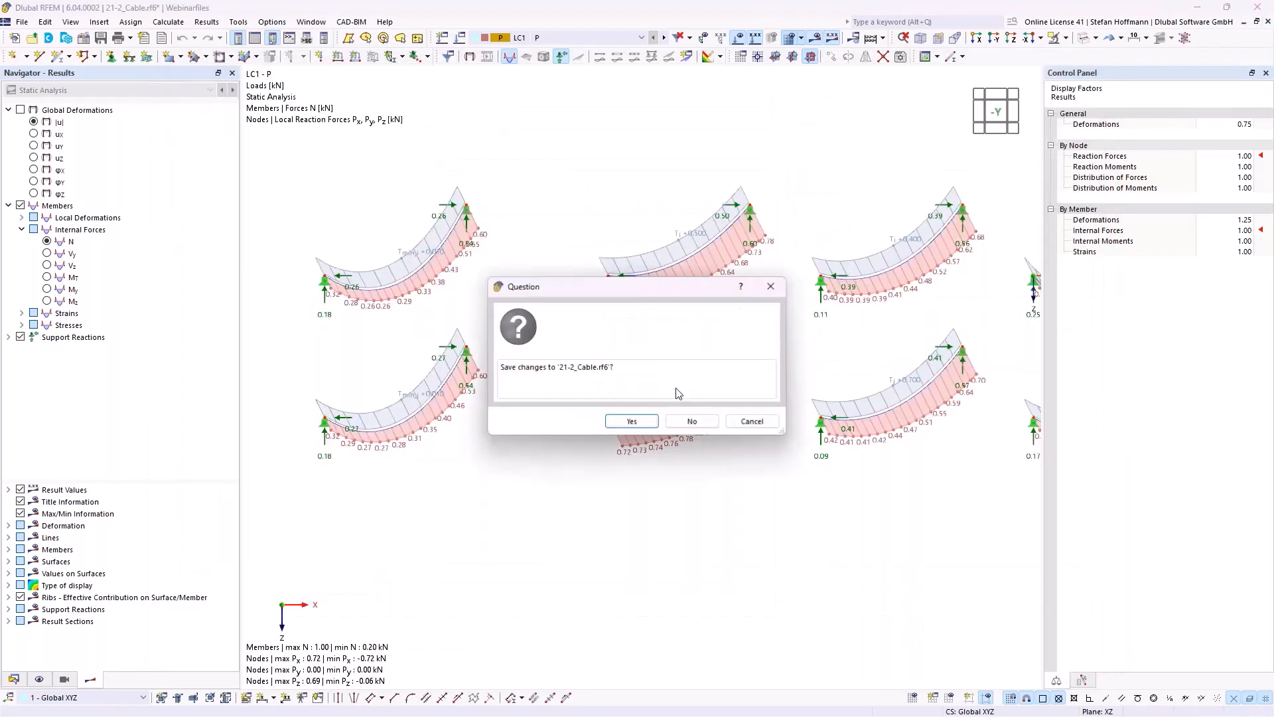
pyautogui.press('Return')
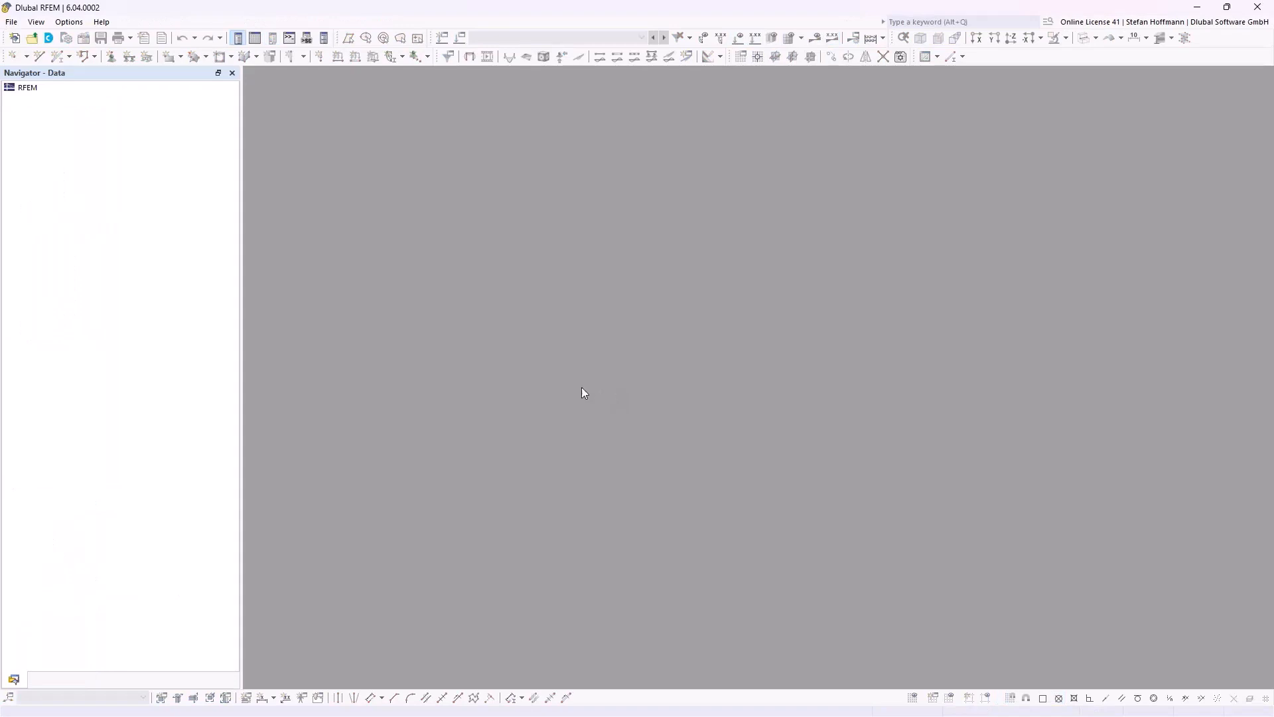
pyautogui.click(49, 38)
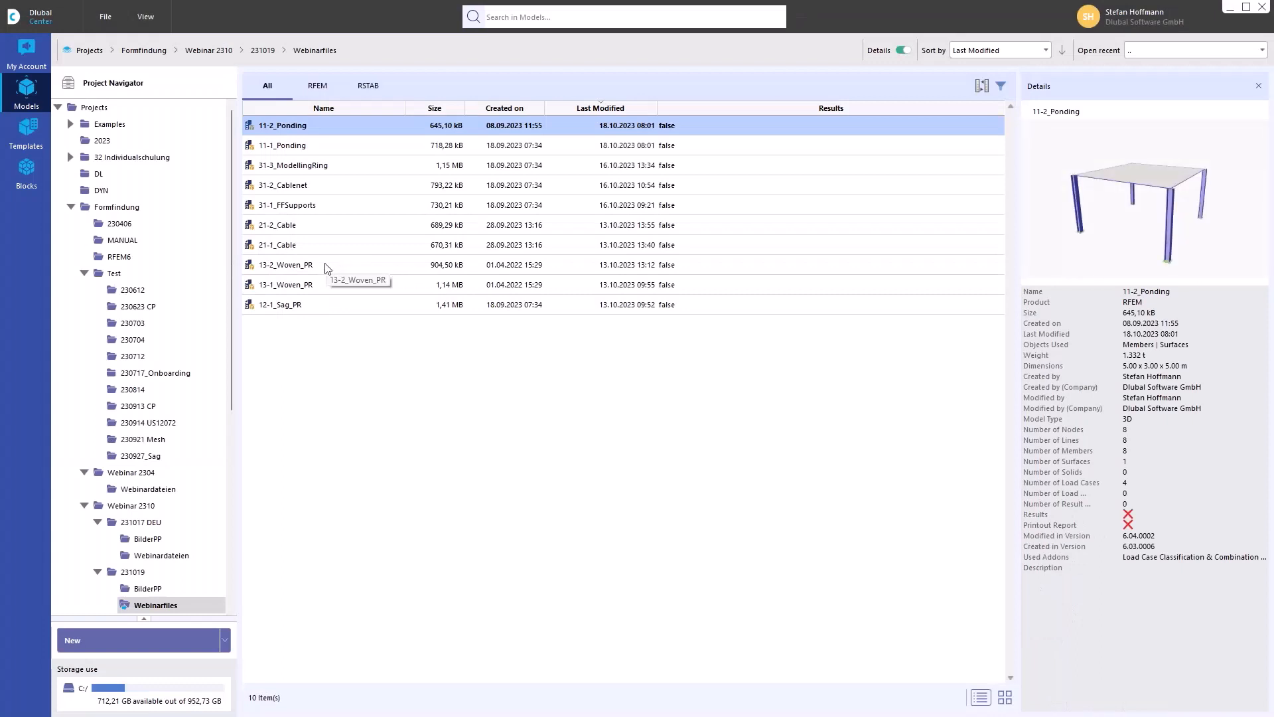
pyautogui.click(324, 96)
pyautogui.click(326, 109)
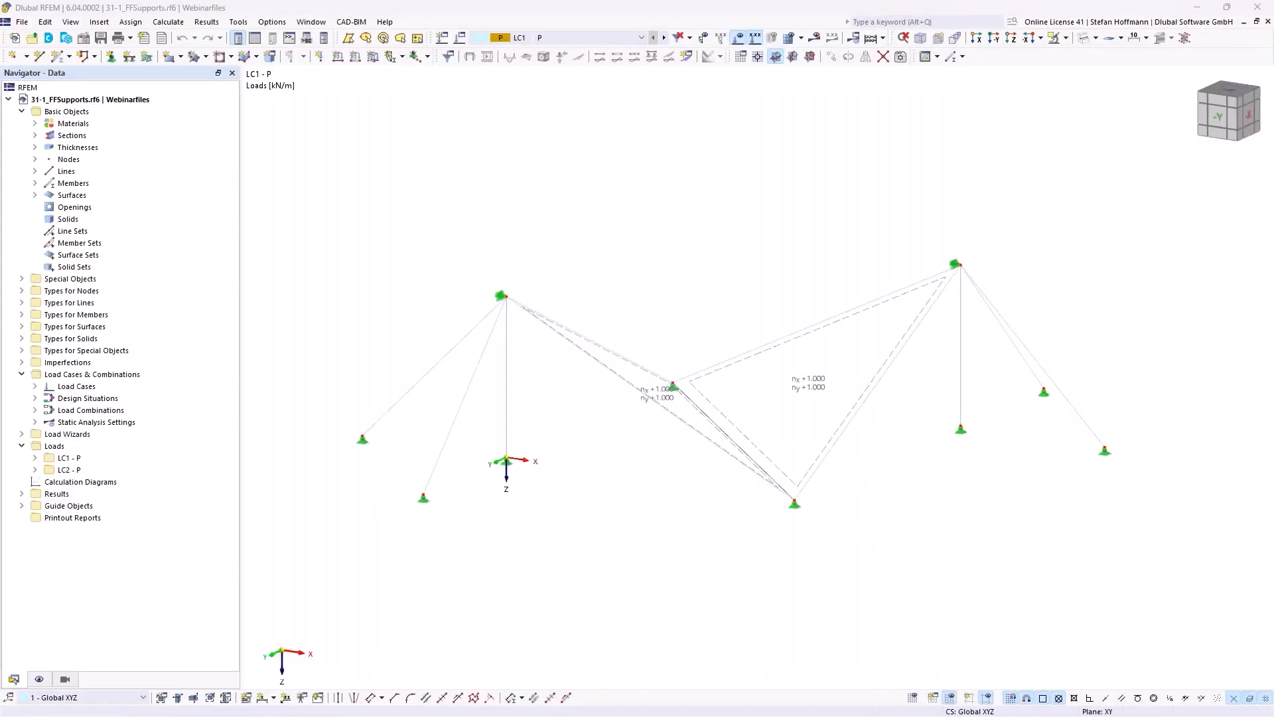
# - Delete the entire existing structure, including its supports, members and surfaces, from the model
pyautogui.scroll(-1, 507, 361)
pyautogui.moveTo(671, 358)
pyautogui.mouseDown(button='middle')
pyautogui.moveTo(725, 464)
pyautogui.moveTo(642, 375)
pyautogui.mouseUp(button='middle')
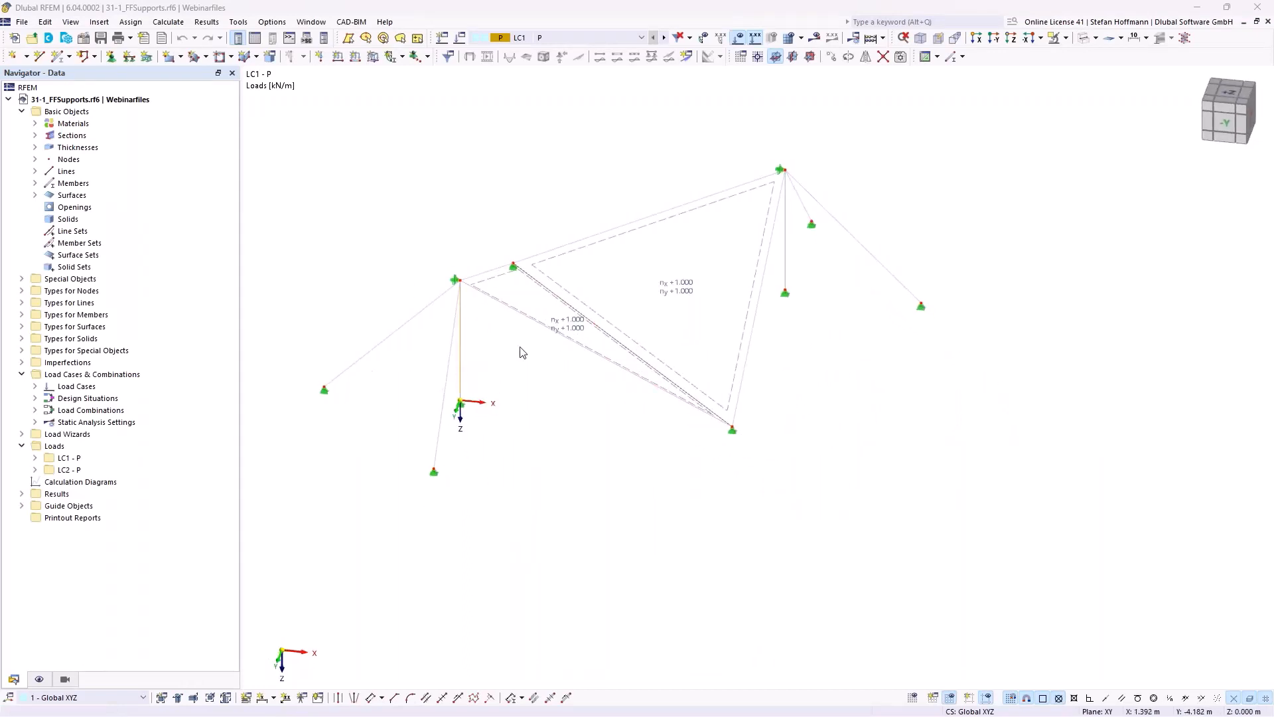
pyautogui.scroll(-2, 635, 404)
pyautogui.moveTo(375, 170); pyautogui.dragTo(942, 521)
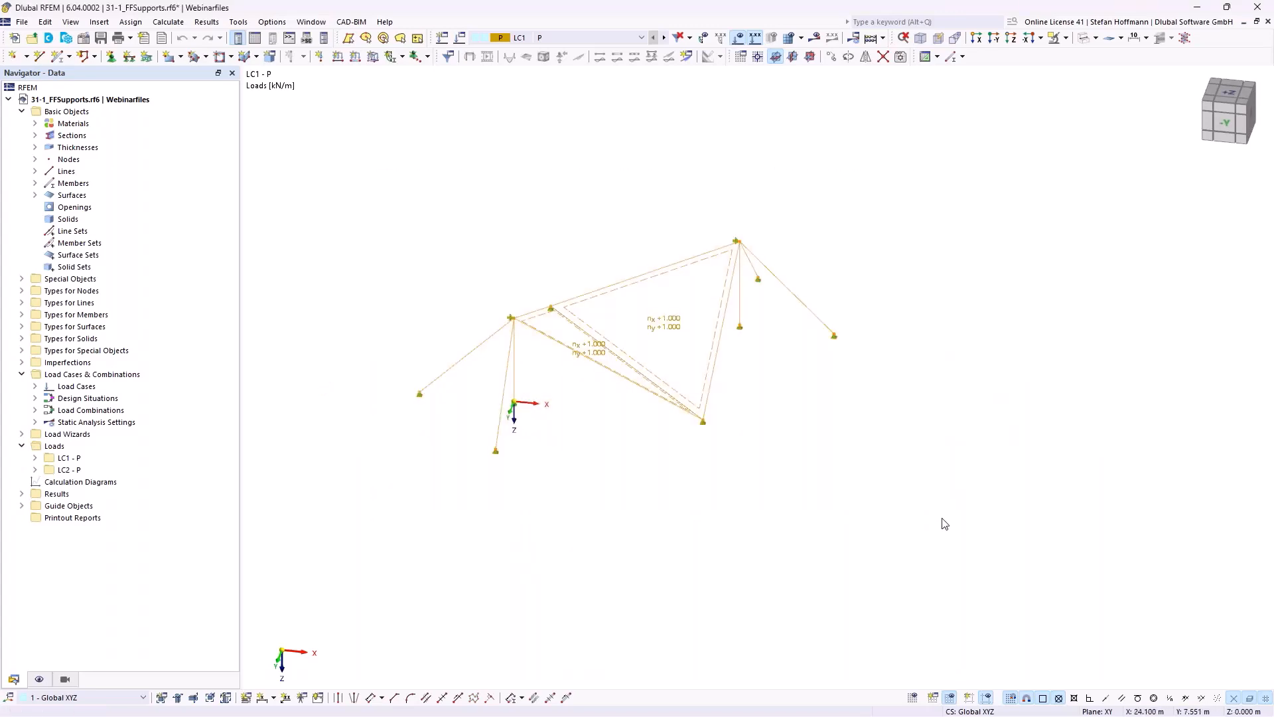
pyautogui.press('Delete')
# - Show the work plane grid and look at the empty XY plane along the Z axis
pyautogui.click(913, 697)
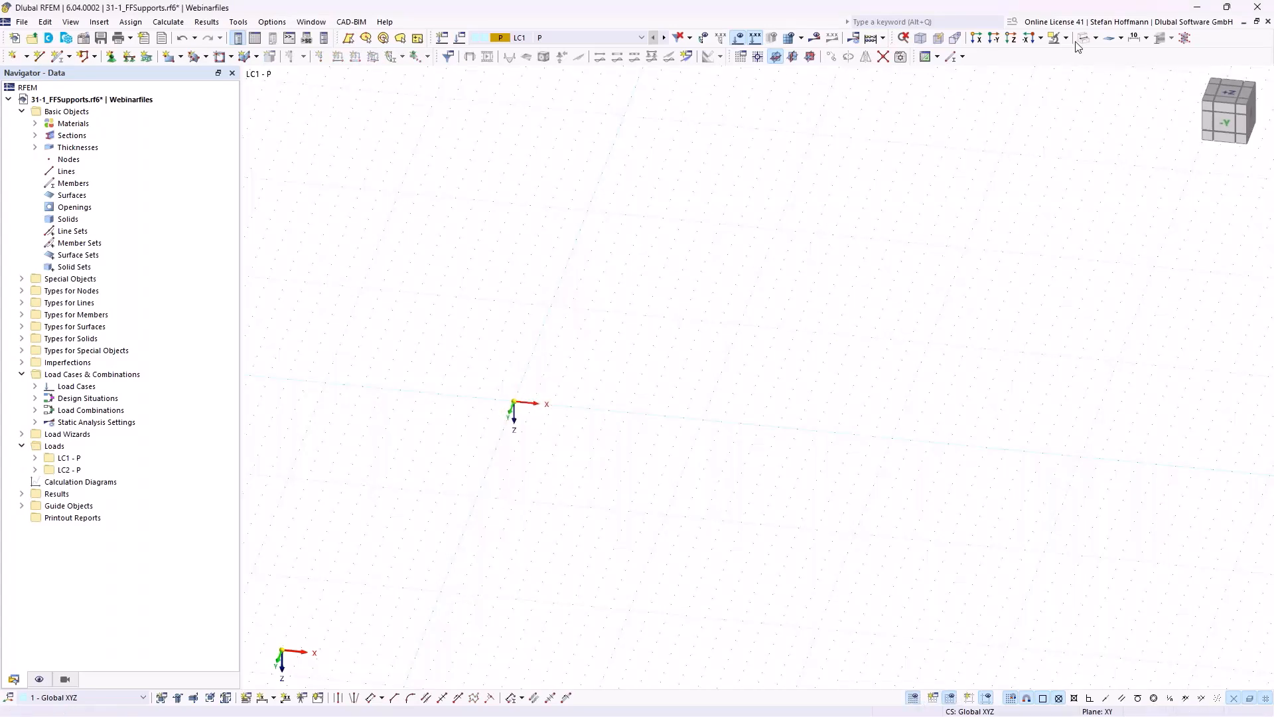
pyautogui.click(1011, 38)
pyautogui.moveTo(815, 296); pyautogui.dragTo(655, 321, button='middle')
# - Check in the model's base data that the Form-Finding add-on is active, and review the list of defined materials
pyautogui.rightClick(115, 102)
pyautogui.click(151, 105)
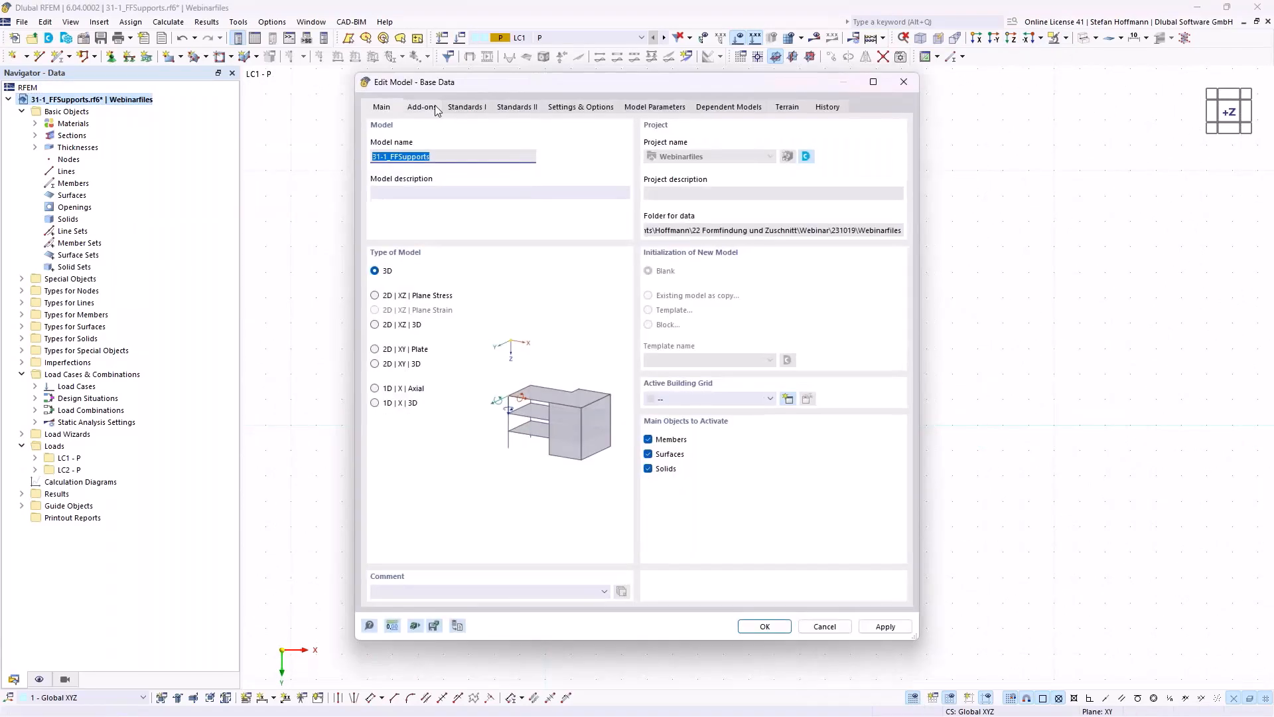
pyautogui.click(428, 107)
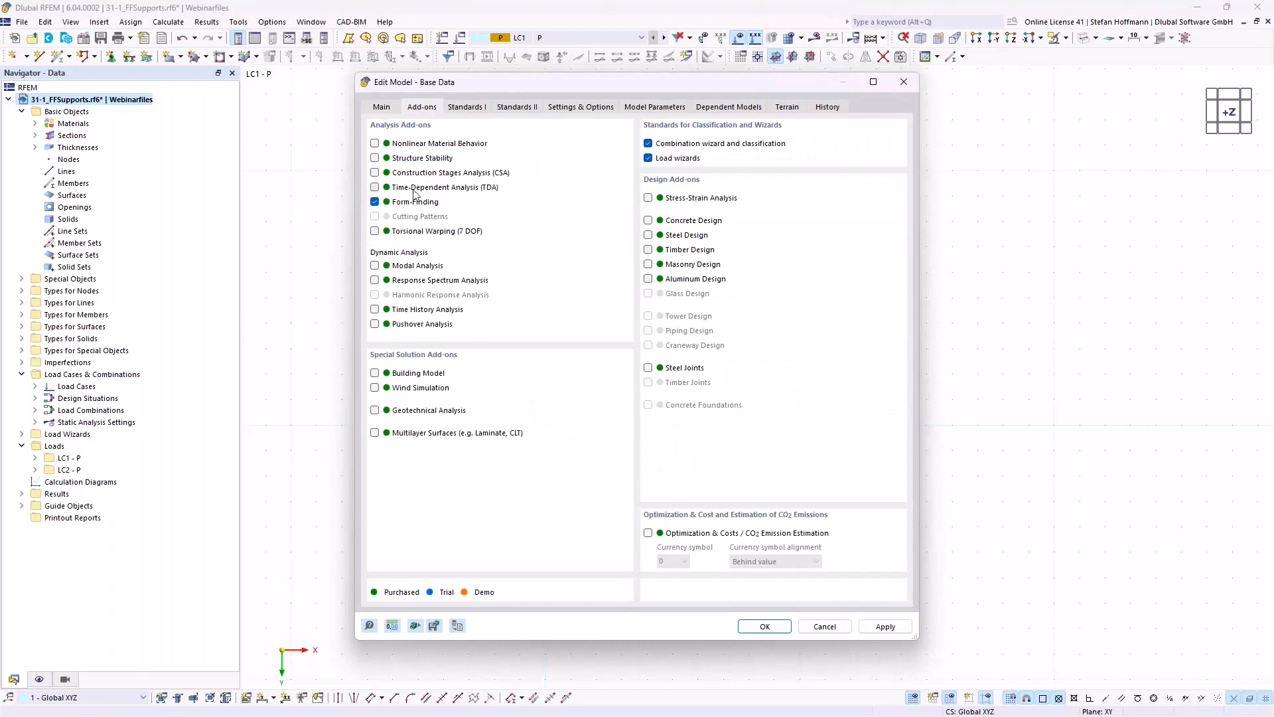
pyautogui.press('Return')
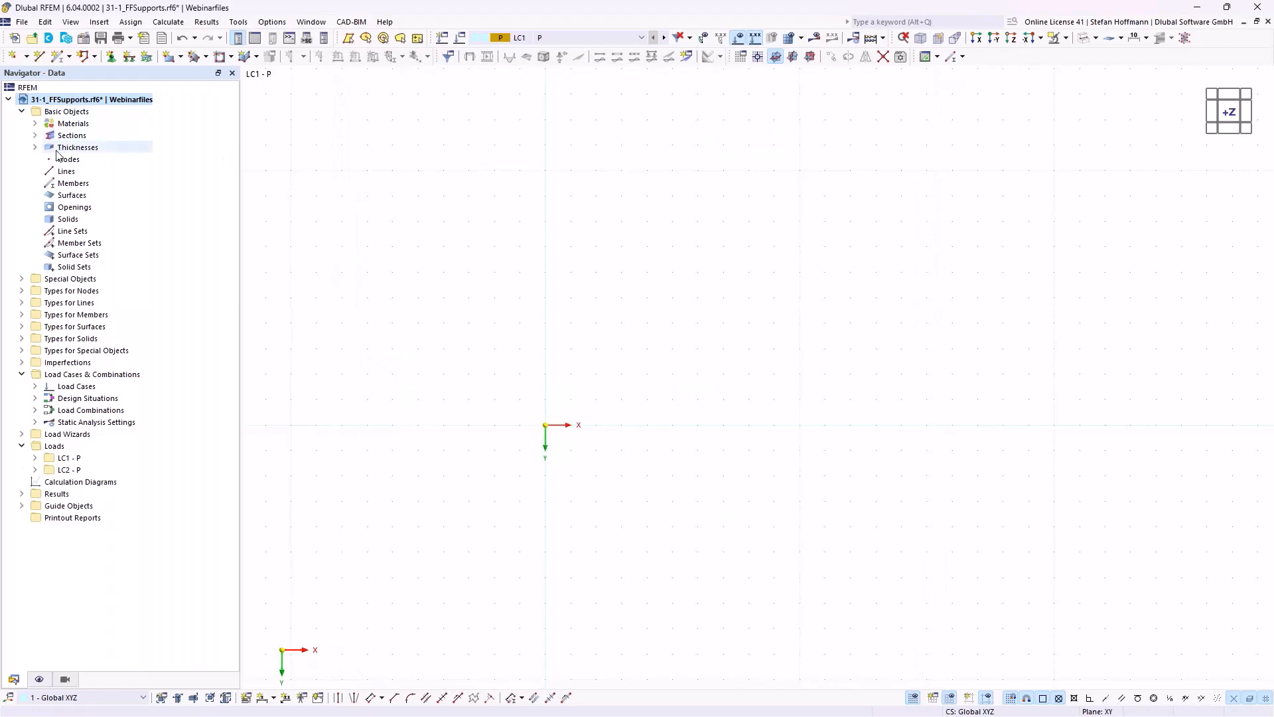
pyautogui.click(35, 123)
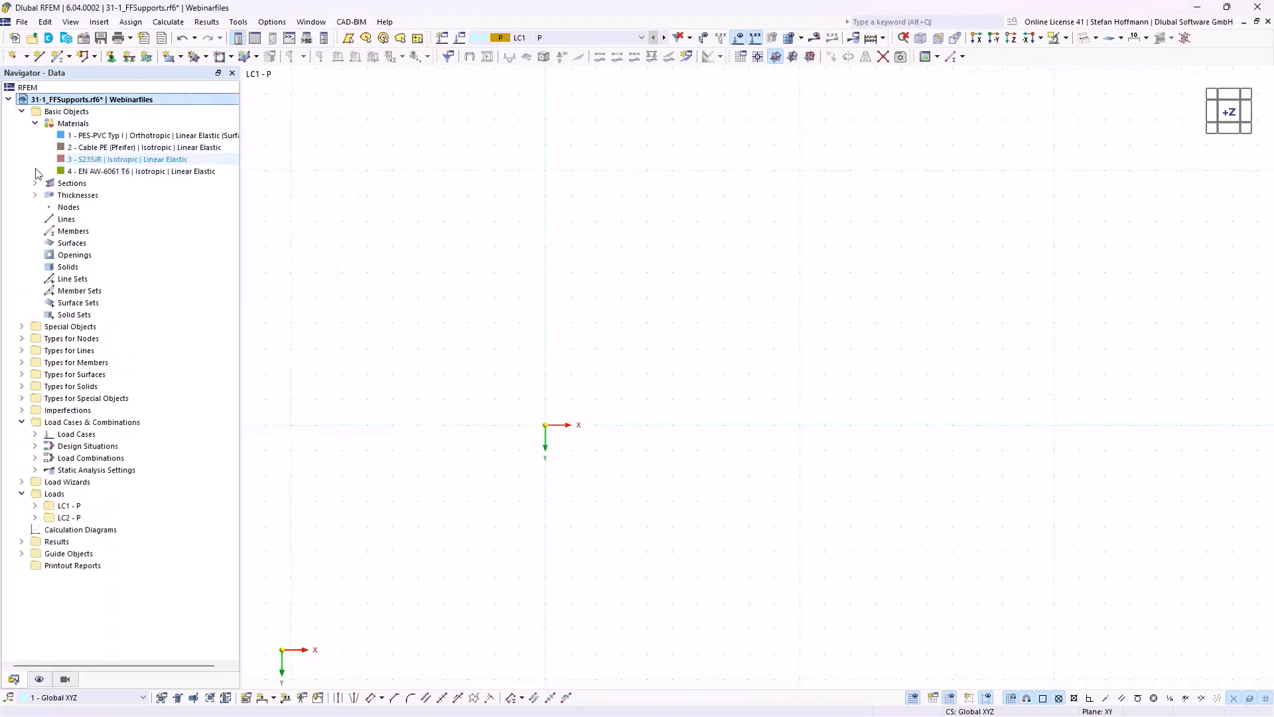
pyautogui.click(36, 123)
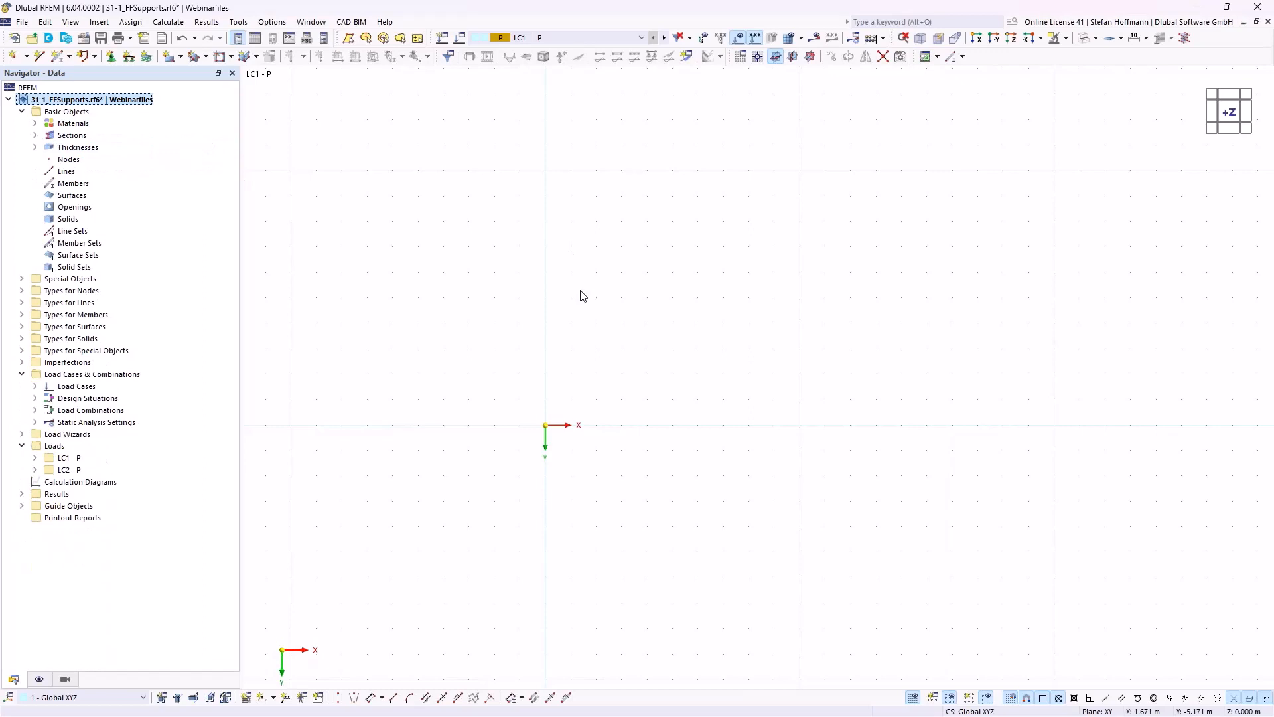
# - Create a rectangular membrane surface of 1.0 mm PES-PVC Typ I from the origin to X 10 m, Y -10 m
pyautogui.click(169, 58)
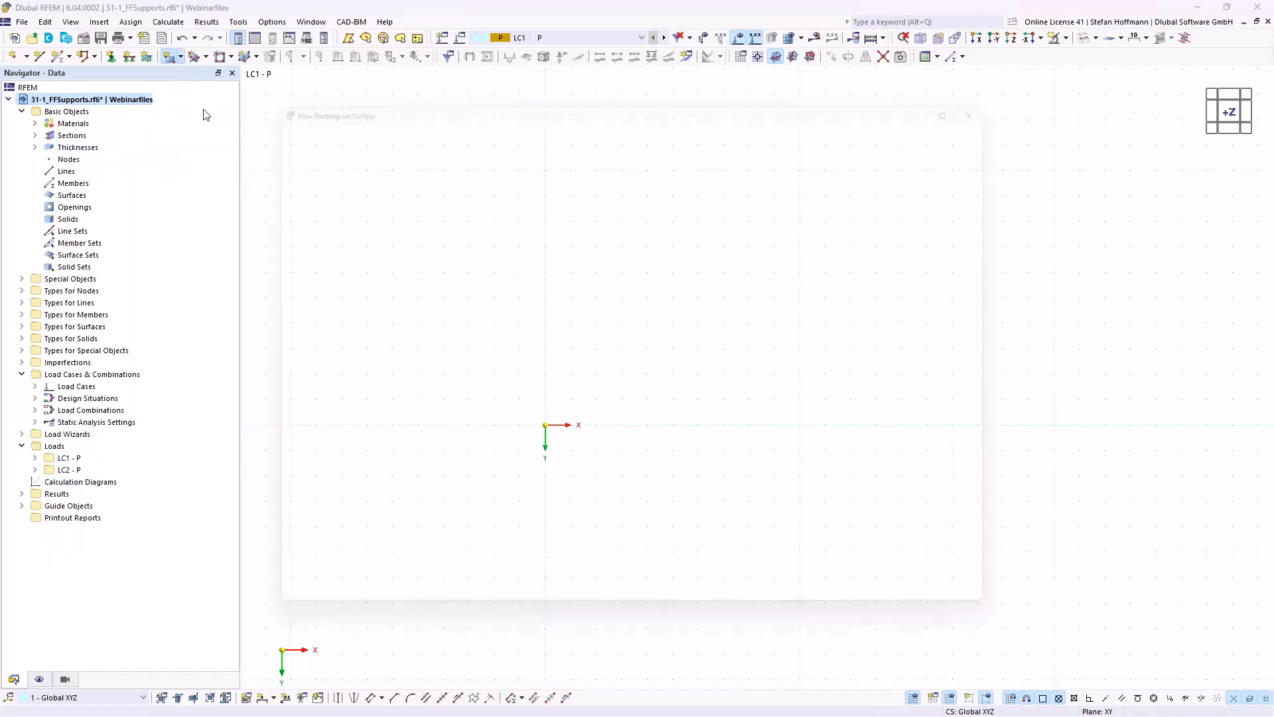
pyautogui.click(348, 183)
pyautogui.click(342, 226)
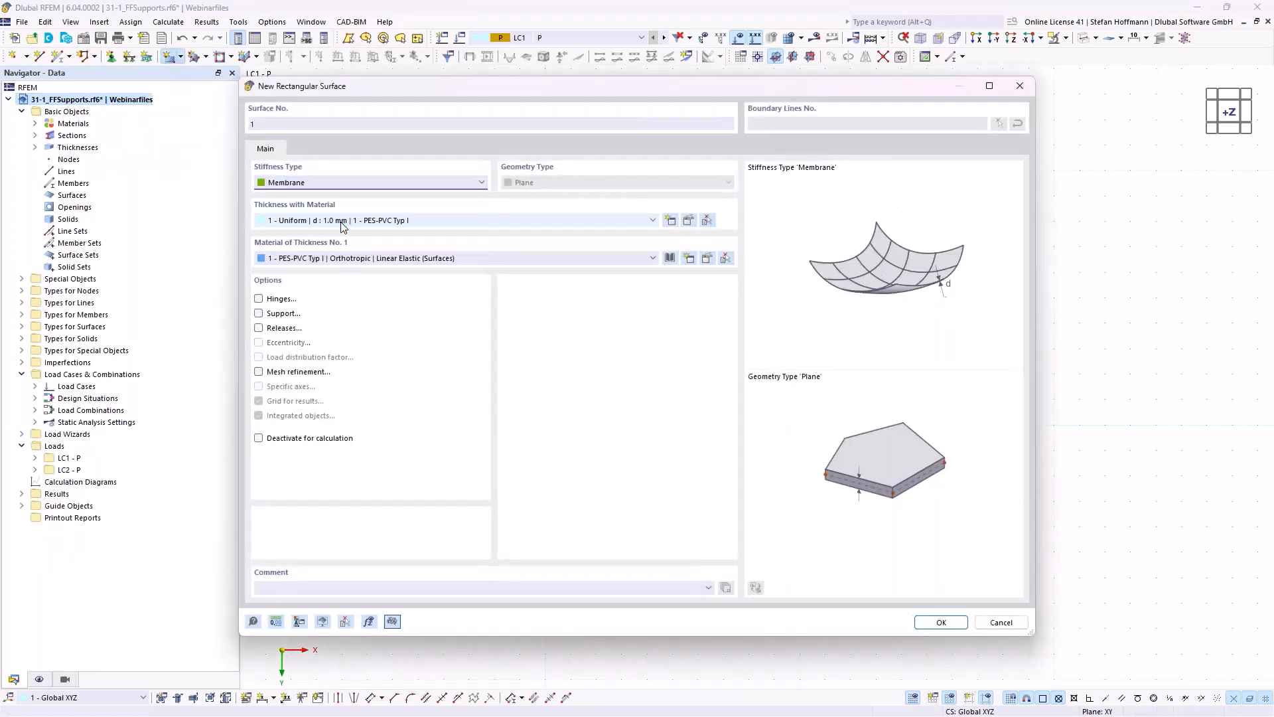
pyautogui.click(932, 624)
pyautogui.click(545, 425)
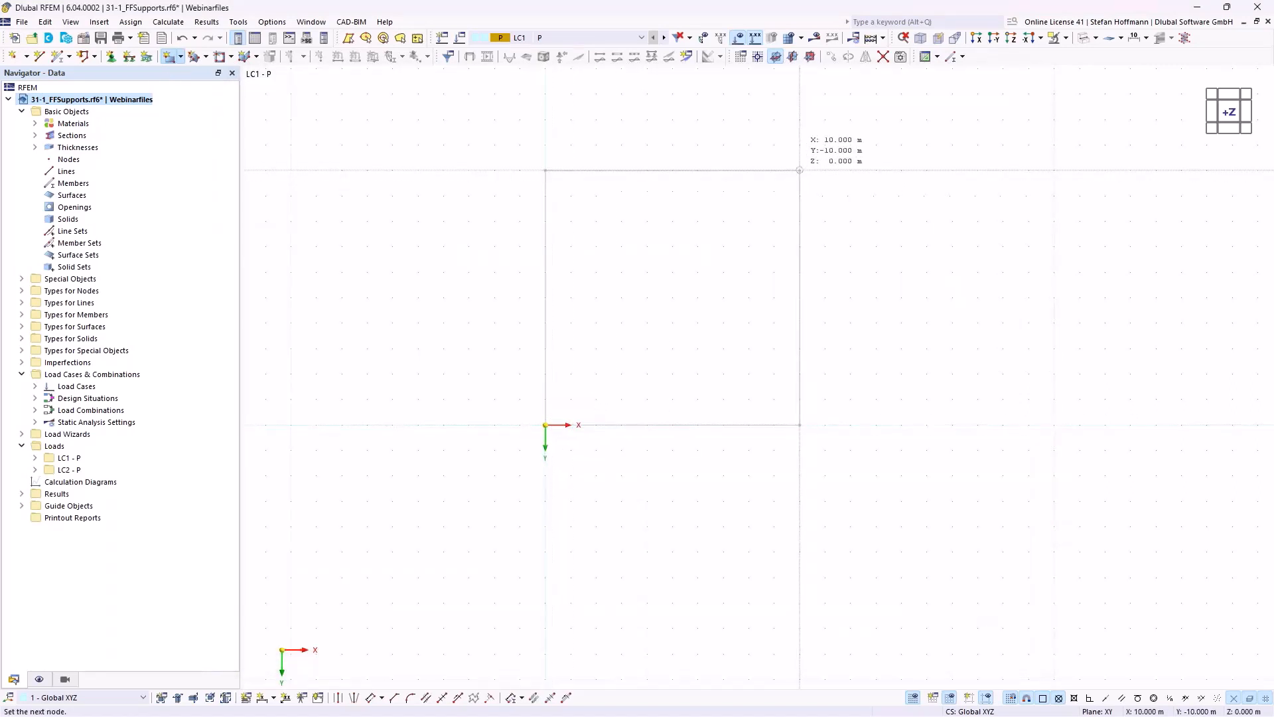
pyautogui.click(749, 260)
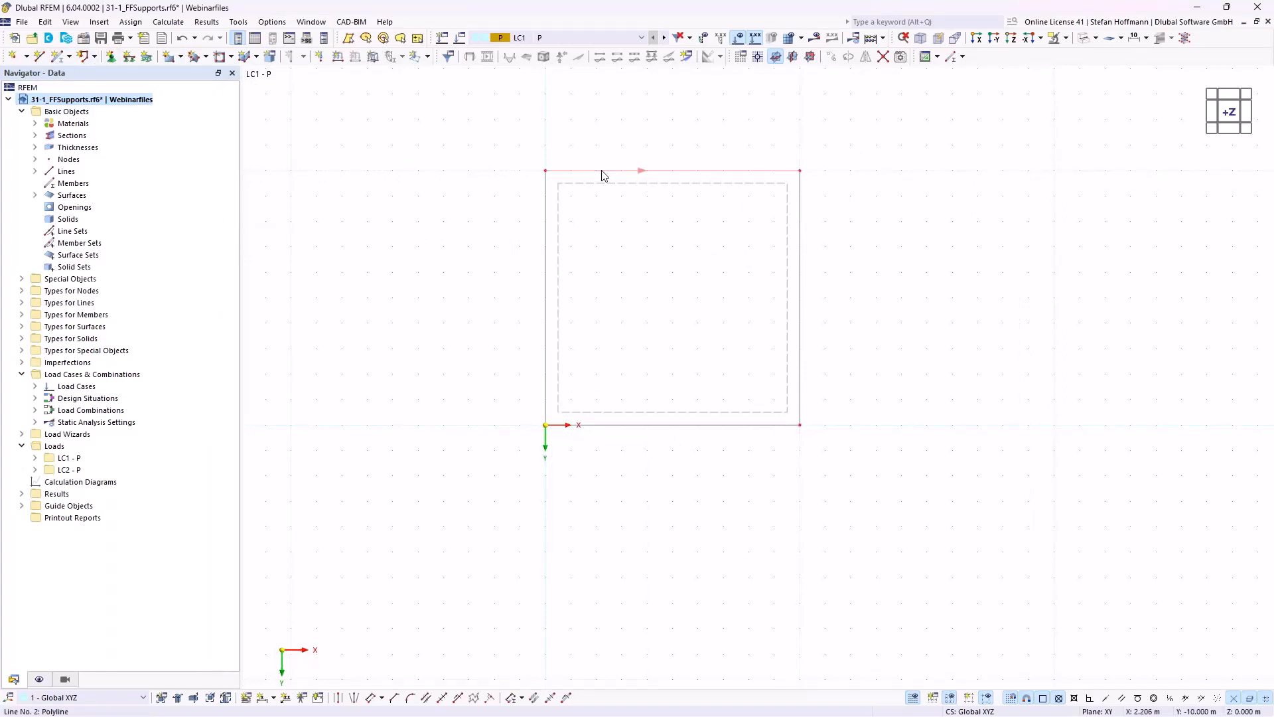
# - Draw a diagonal line from (0, -10) to (10, 0) m across the membrane and divide the surface with this intersecting line
pyautogui.click(38, 57)
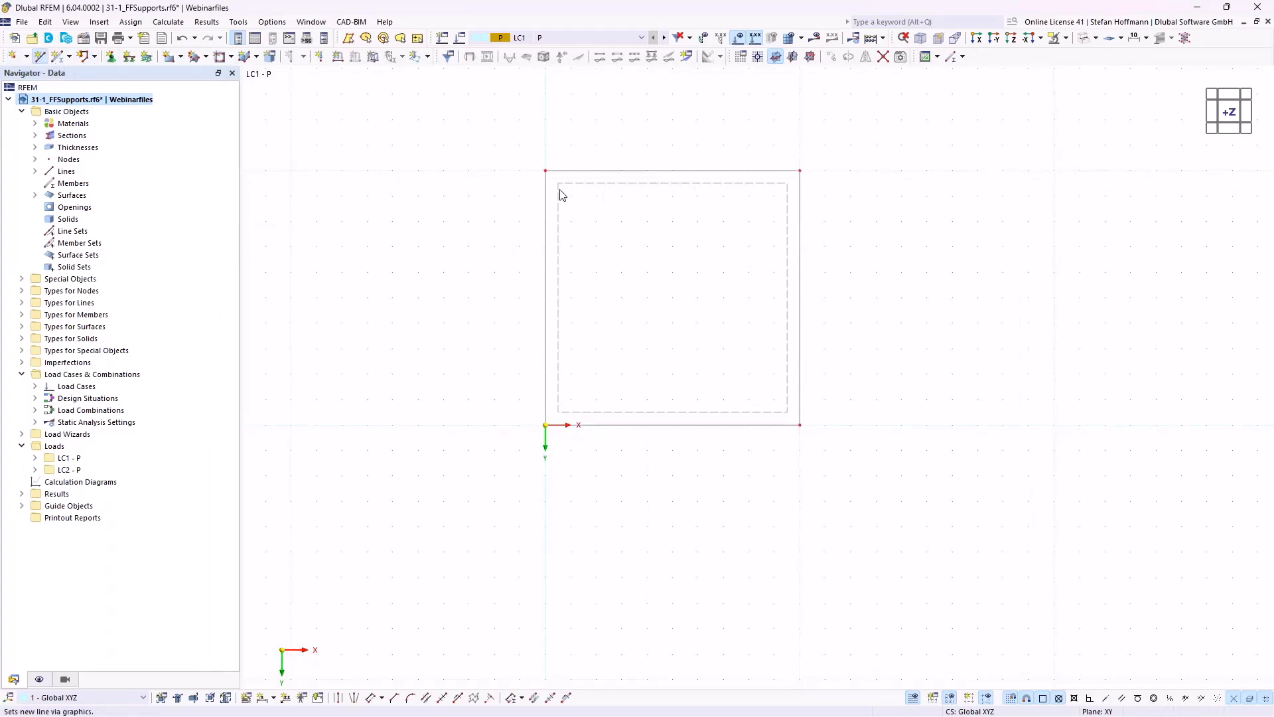
pyautogui.click(546, 170)
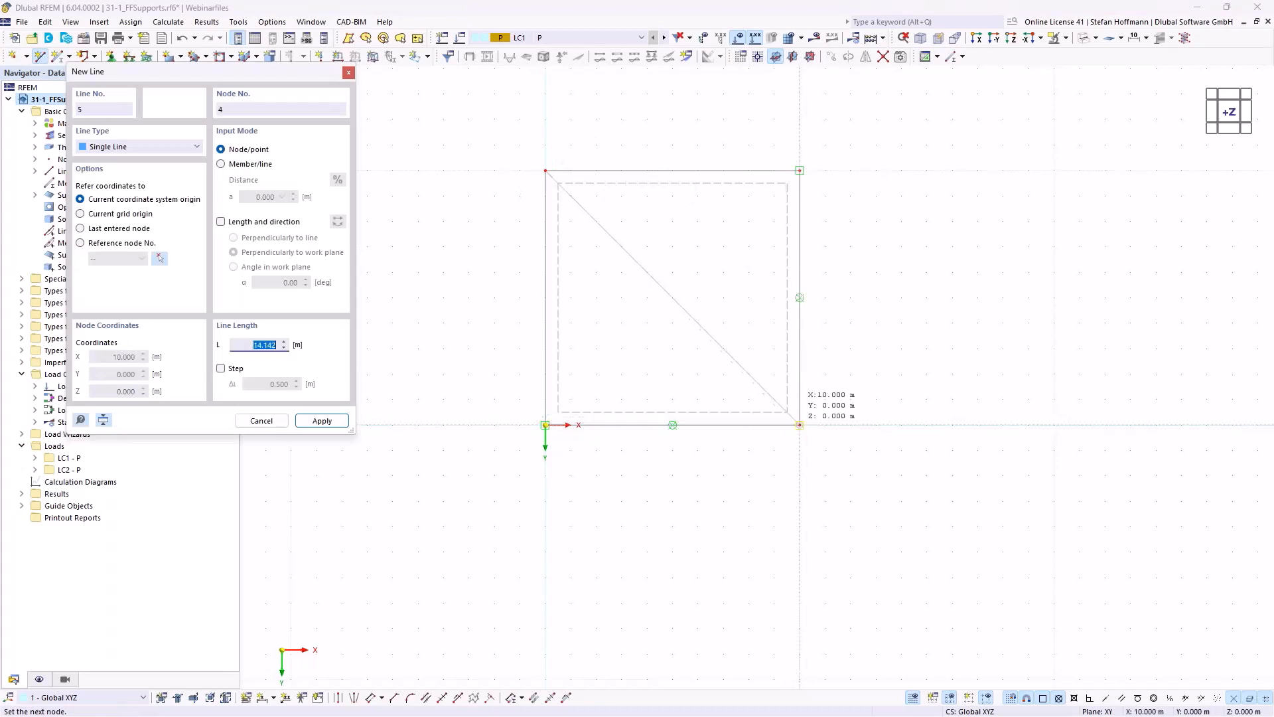
pyautogui.click(800, 425)
pyautogui.press('Escape')
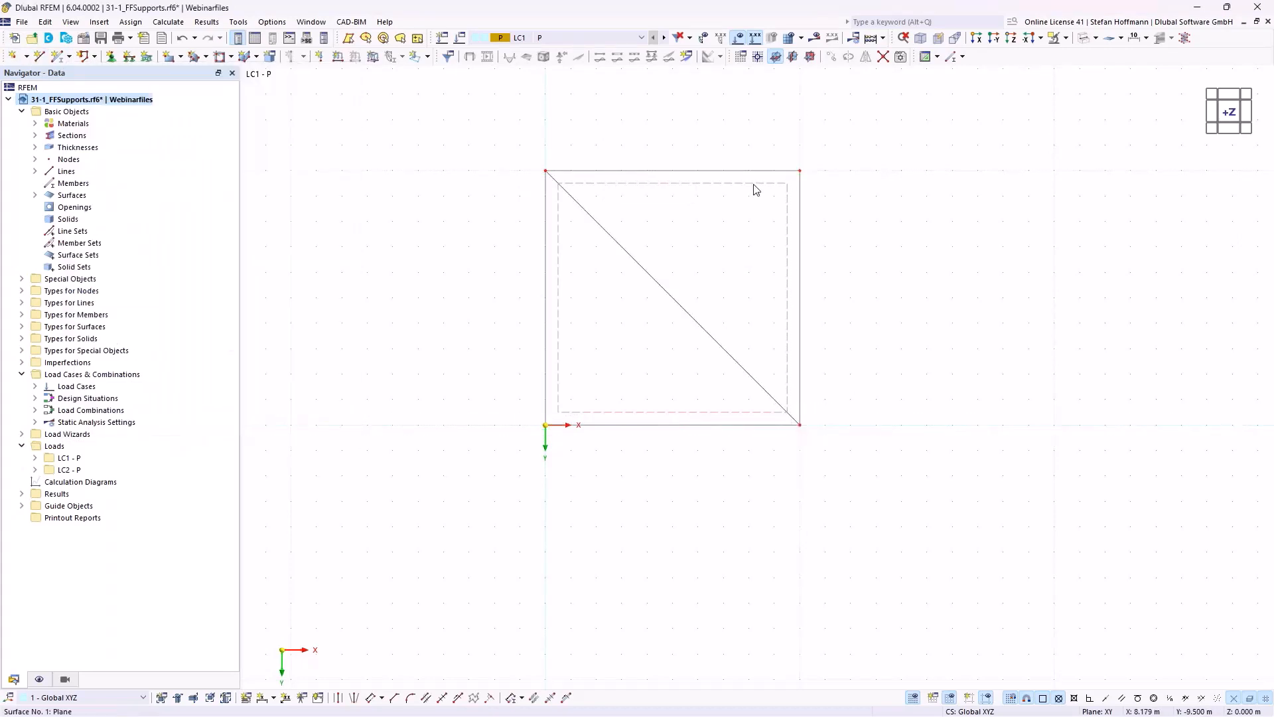
pyautogui.rightClick(754, 187)
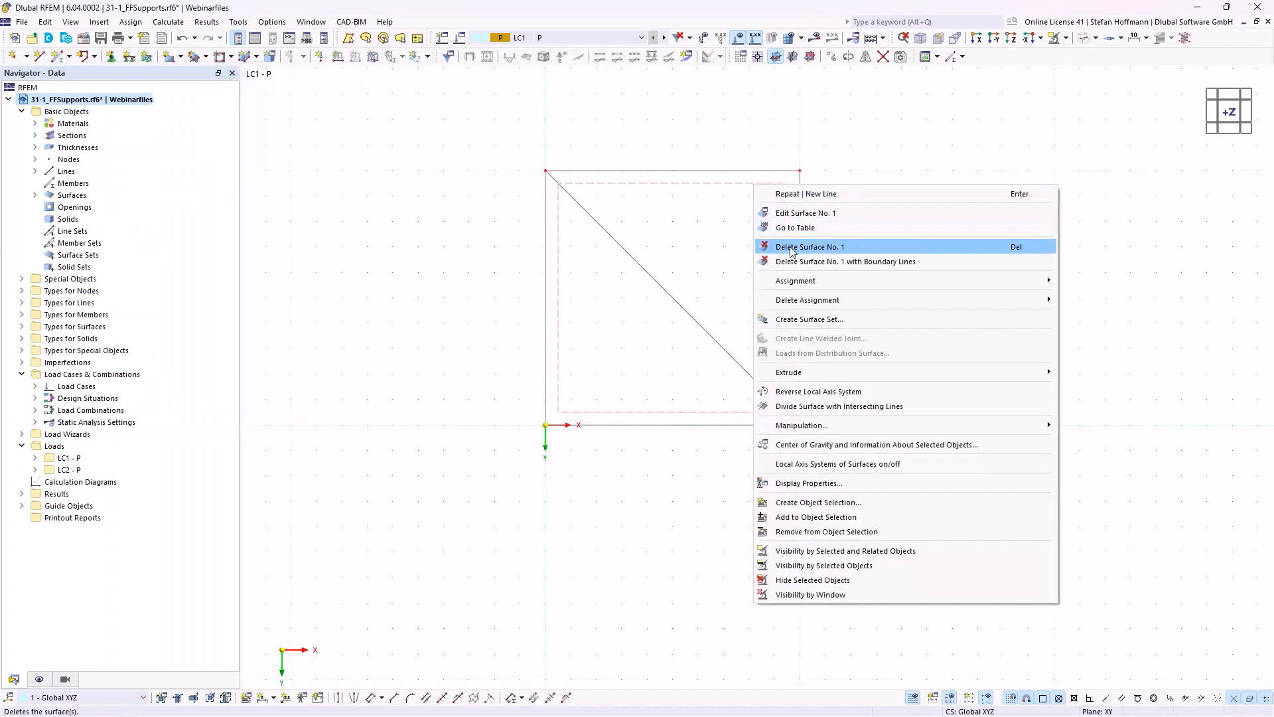
pyautogui.click(836, 407)
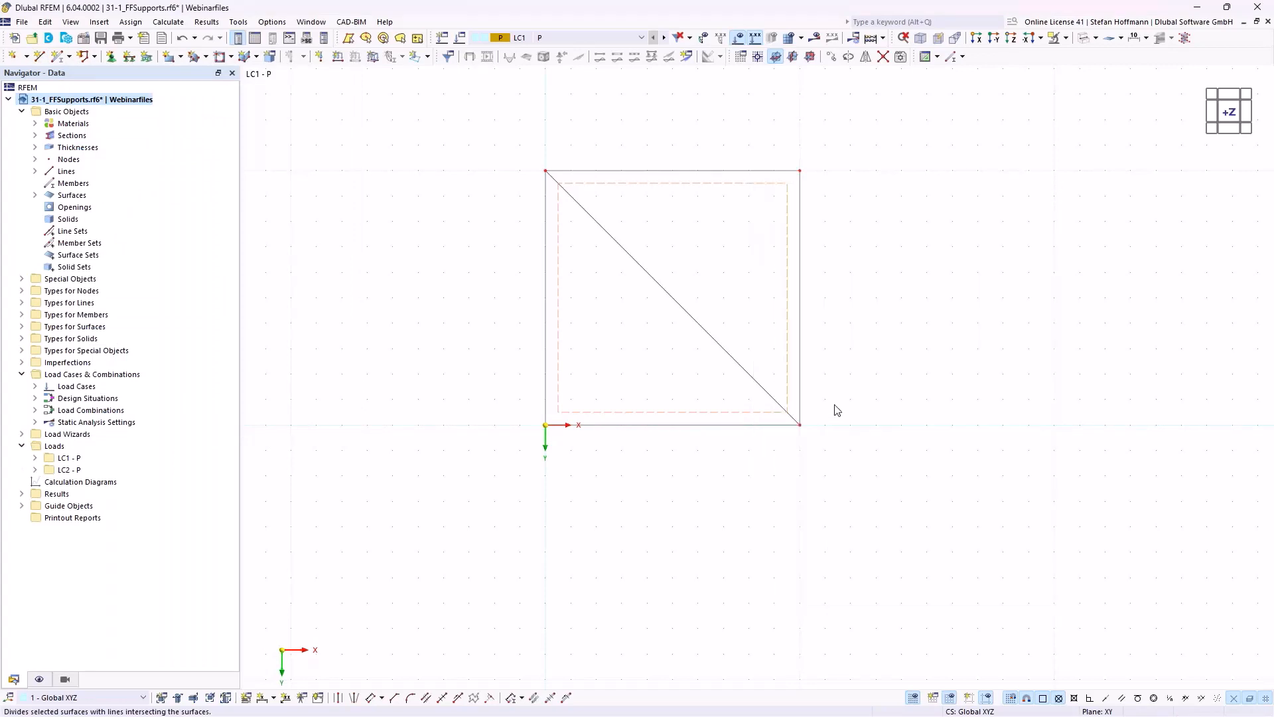
# - Set the input axes of both triangular membranes to axis parallel to lines, with the y-axis parallel to the shared diagonal
pyautogui.doubleClick(687, 304)
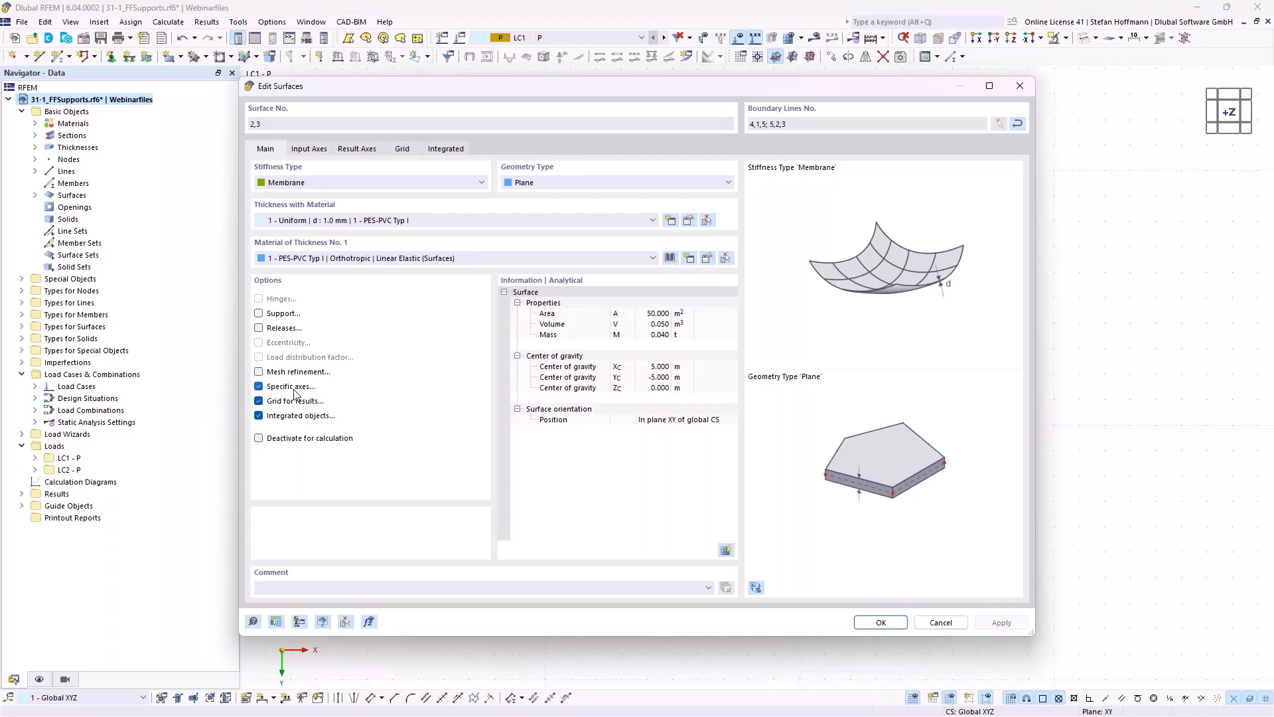
pyautogui.click(318, 156)
pyautogui.click(334, 188)
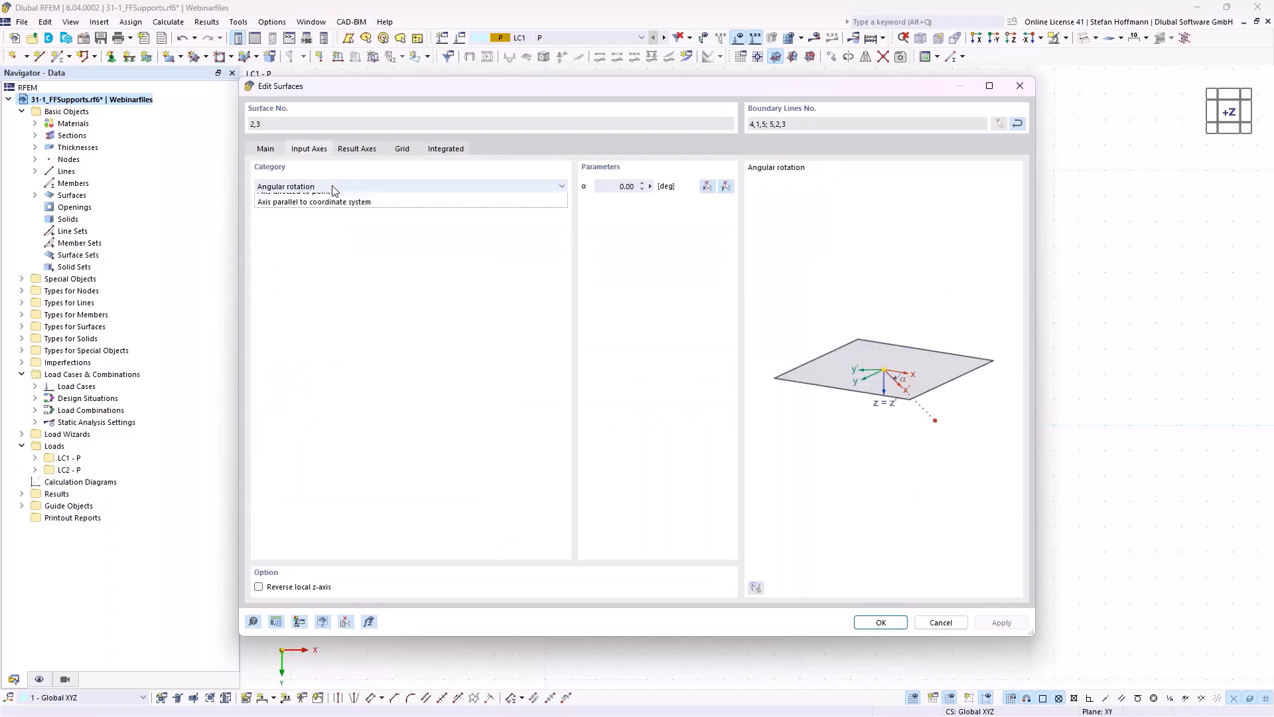
pyautogui.click(333, 209)
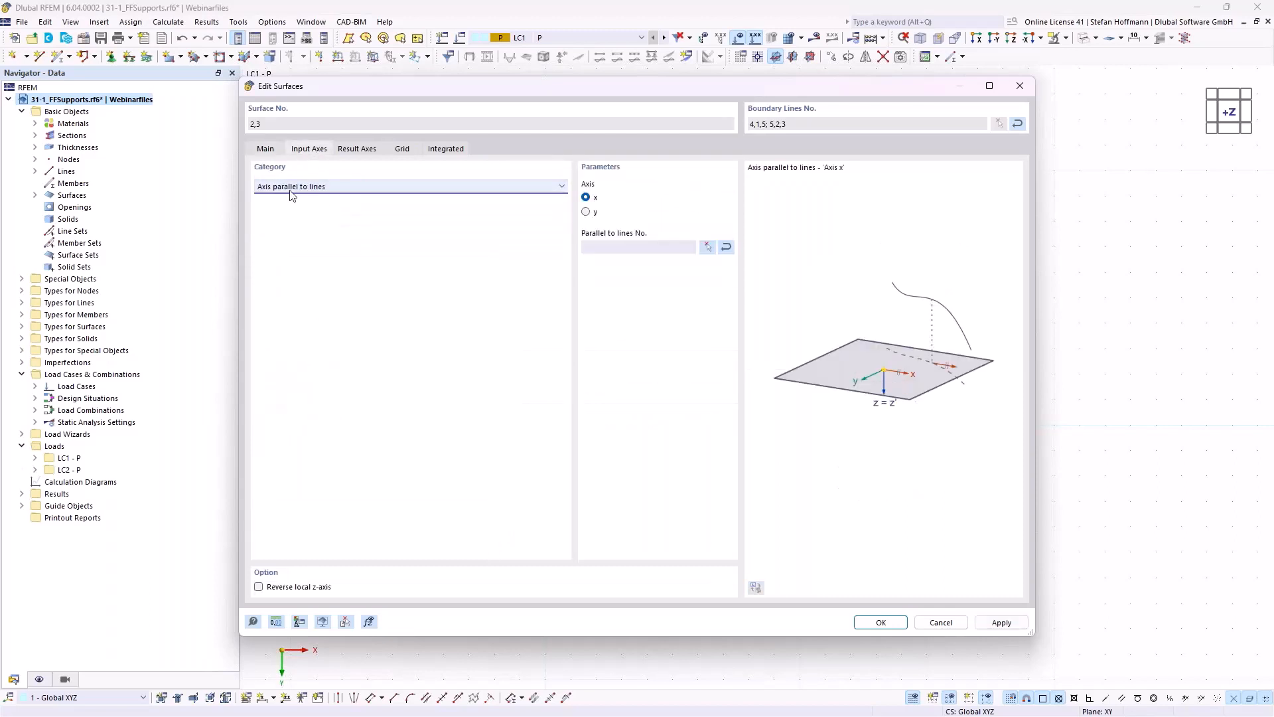
pyautogui.click(590, 213)
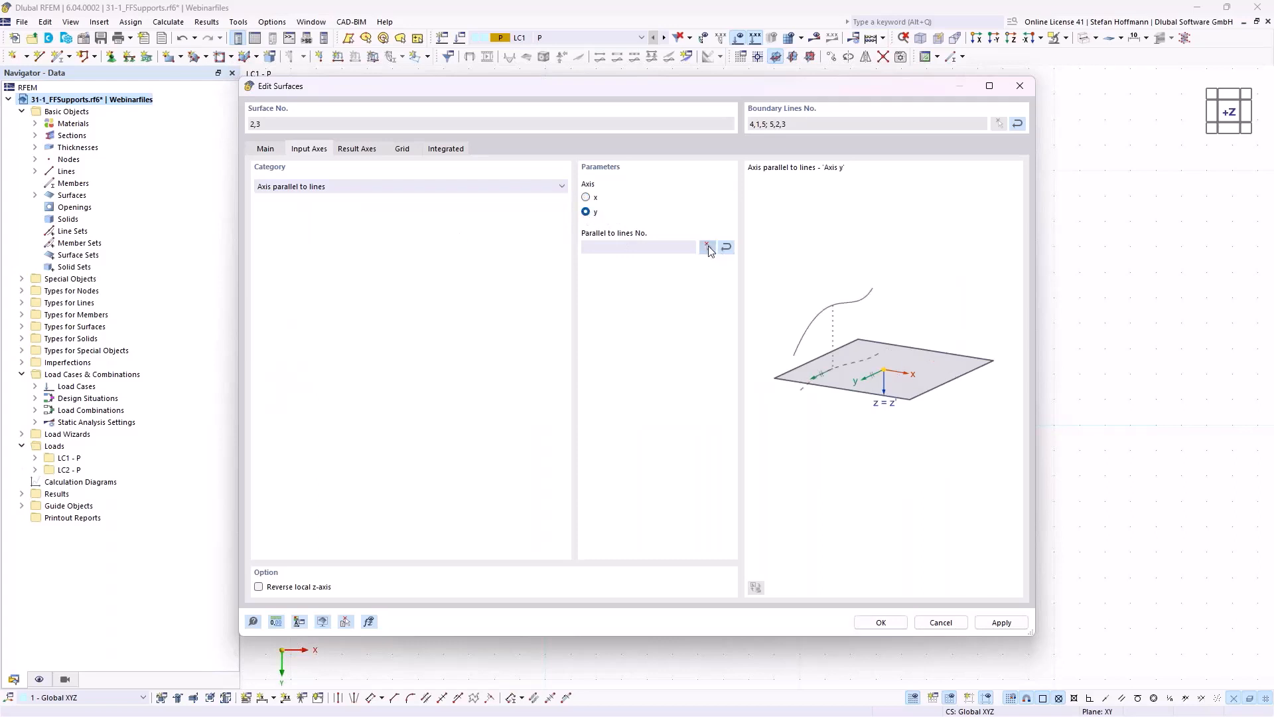
pyautogui.click(708, 247)
pyautogui.click(674, 301)
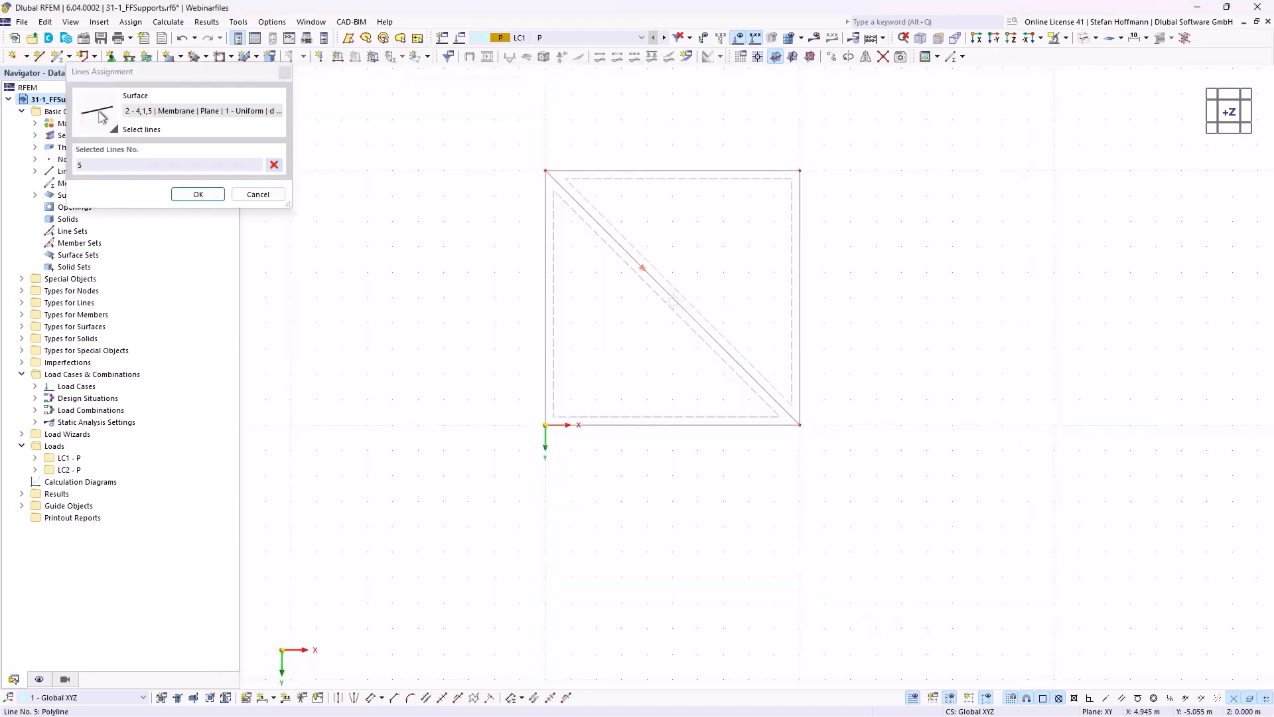
pyautogui.click(214, 194)
pyautogui.click(881, 622)
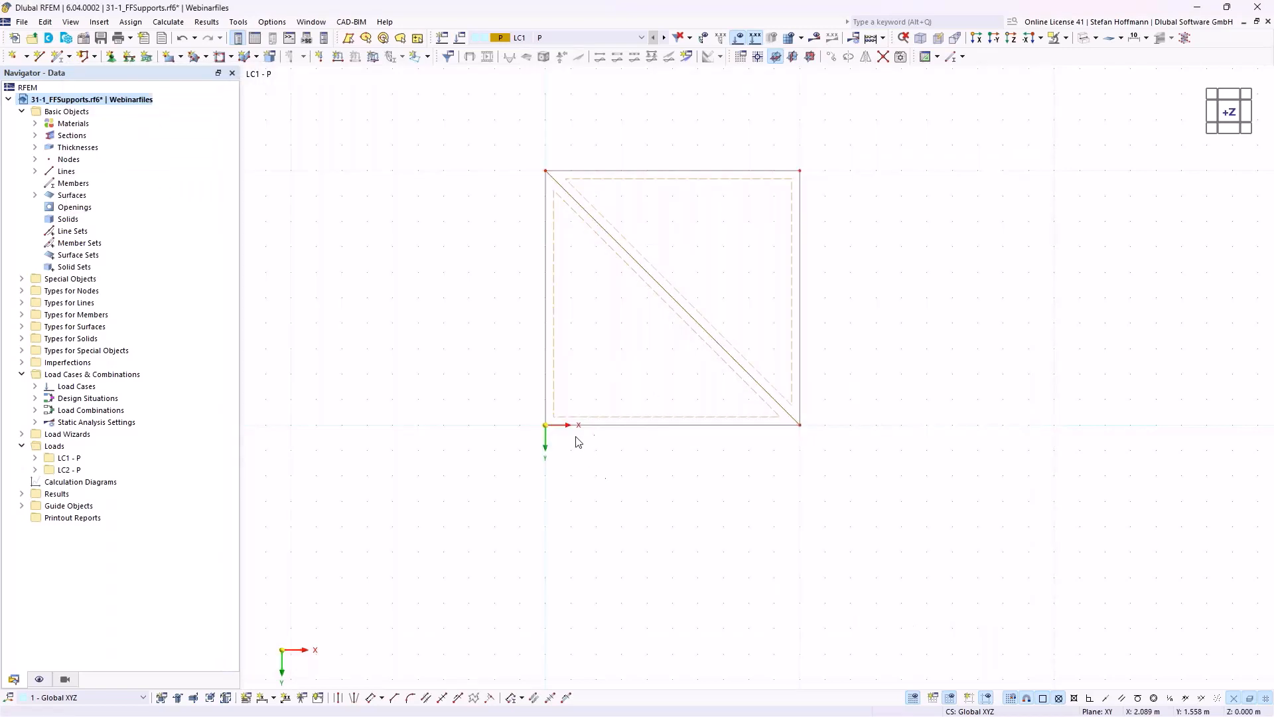
# - Assign cable members with section Cable PE 30 and material Cable PE (Pfeifer) to the four outer boundary lines
pyautogui.doubleClick(773, 177)
pyautogui.moveTo(572, 109); pyautogui.dragTo(631, 127)
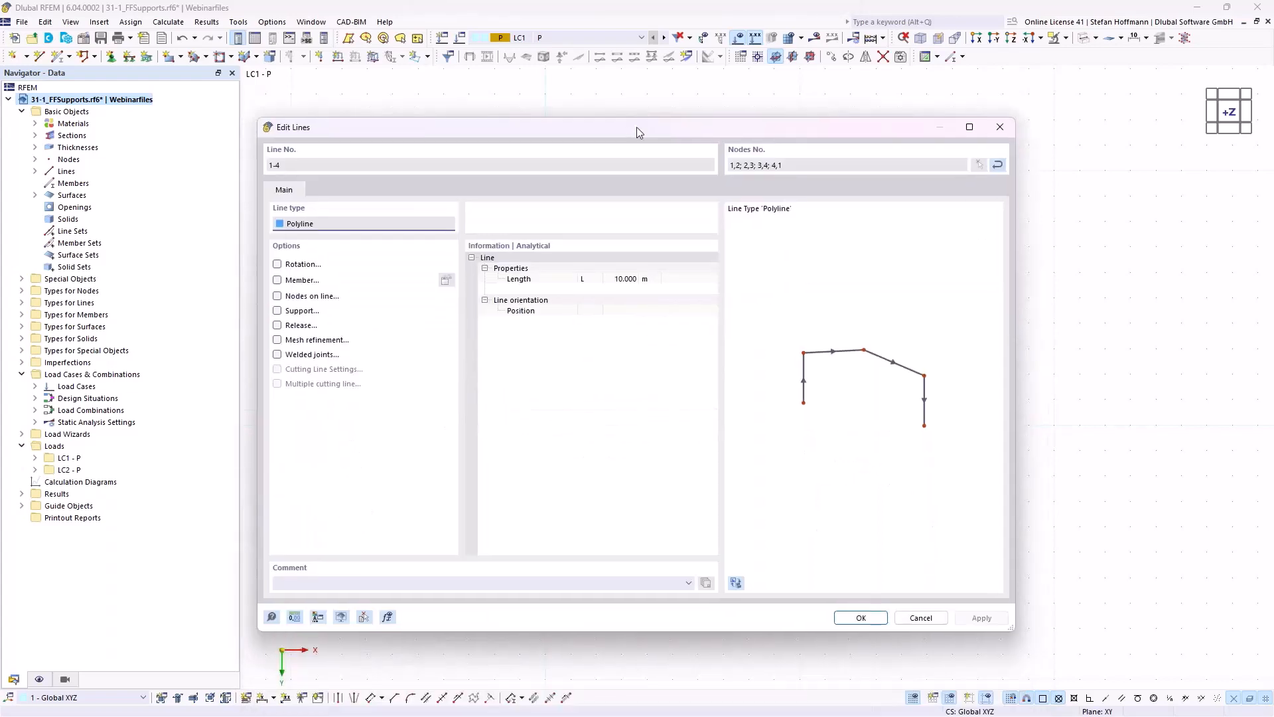
pyautogui.click(278, 280)
pyautogui.click(298, 184)
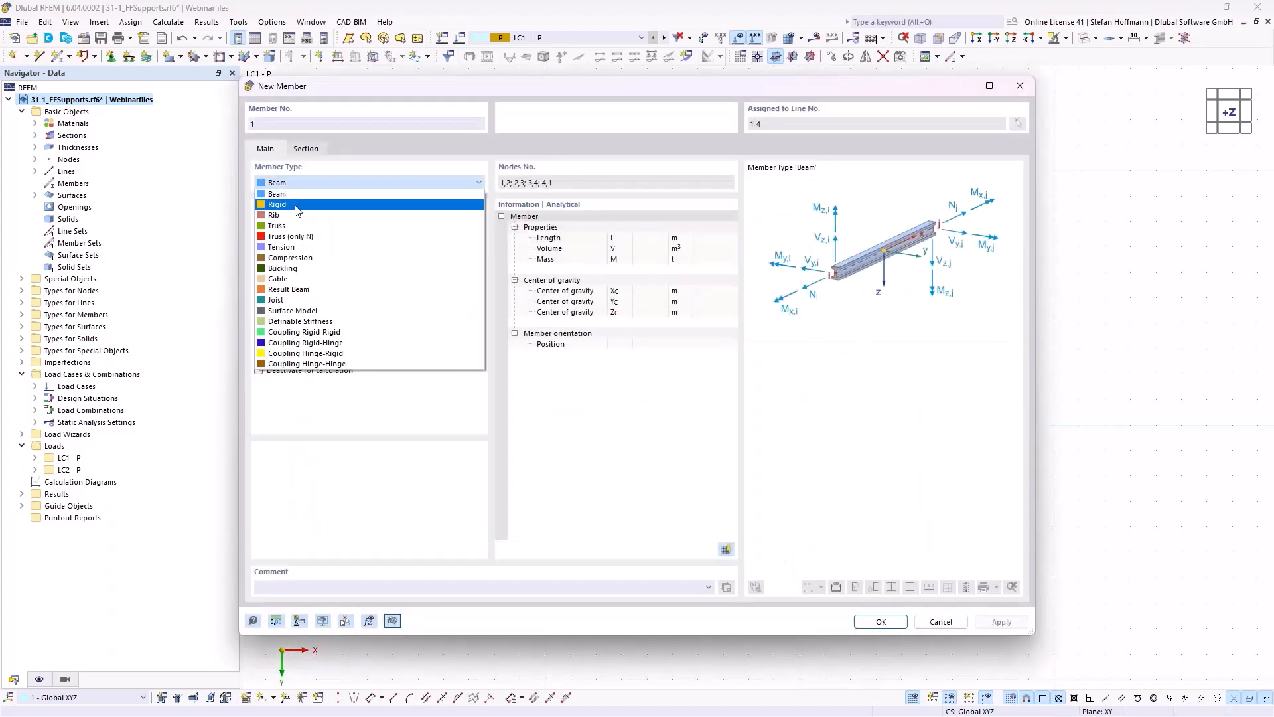
pyautogui.click(297, 278)
pyautogui.click(301, 151)
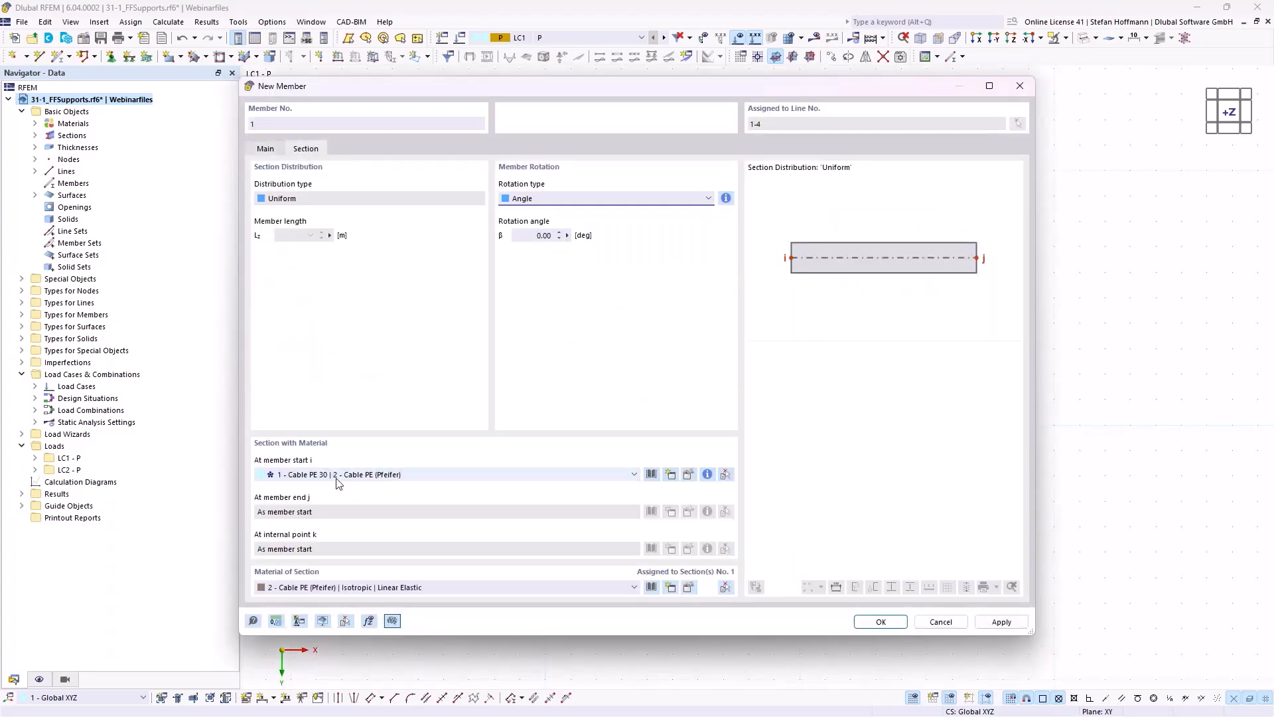
pyautogui.click(707, 475)
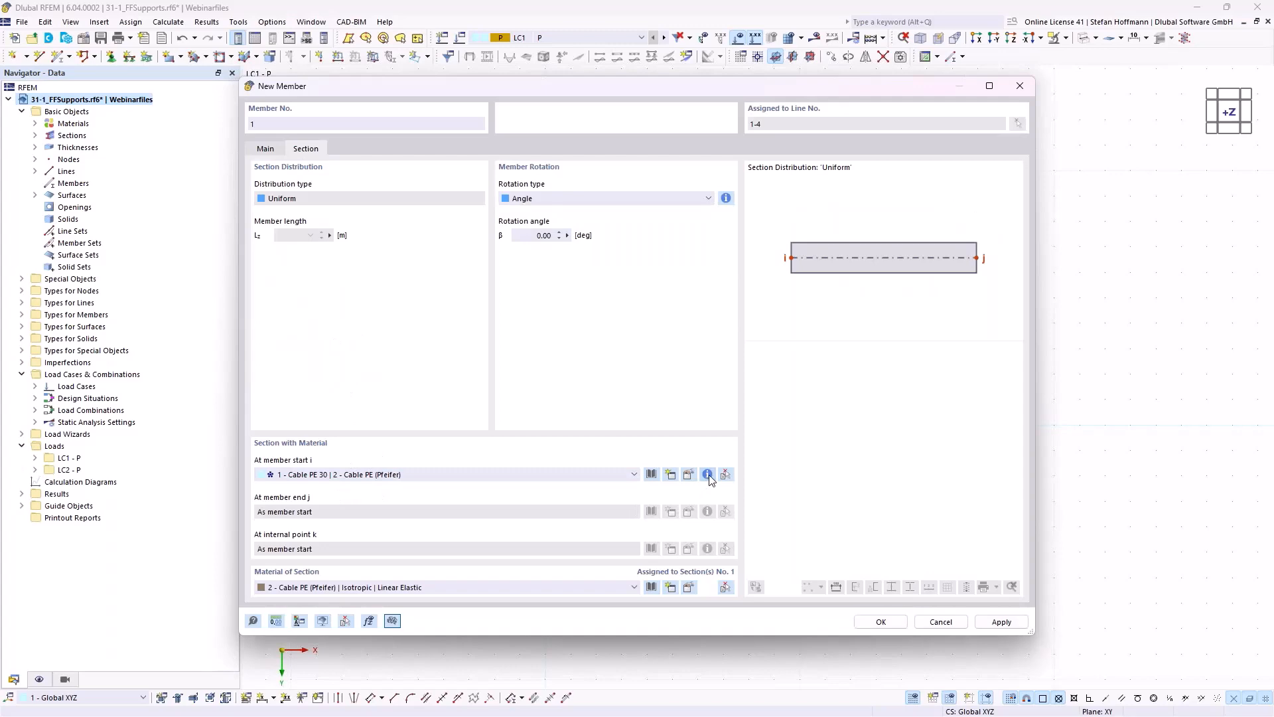
pyautogui.click(959, 584)
pyautogui.click(883, 621)
pyautogui.click(875, 622)
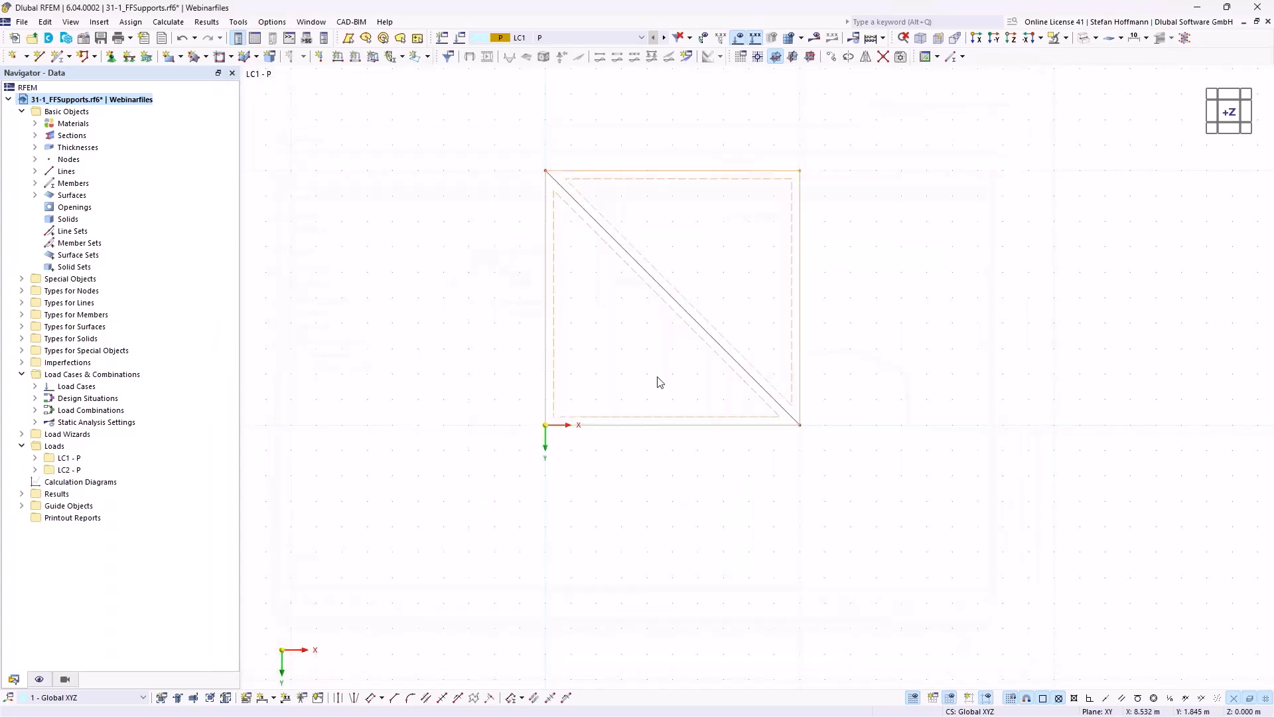
# - Raise the two opposite membrane corner nodes at (0, 0) and (10, -10) m to Z -5 m
pyautogui.keyDown('ctrl'); pyautogui.moveTo(734, 413); pyautogui.dragTo(671, 217, button='middle'); pyautogui.keyUp('ctrl')
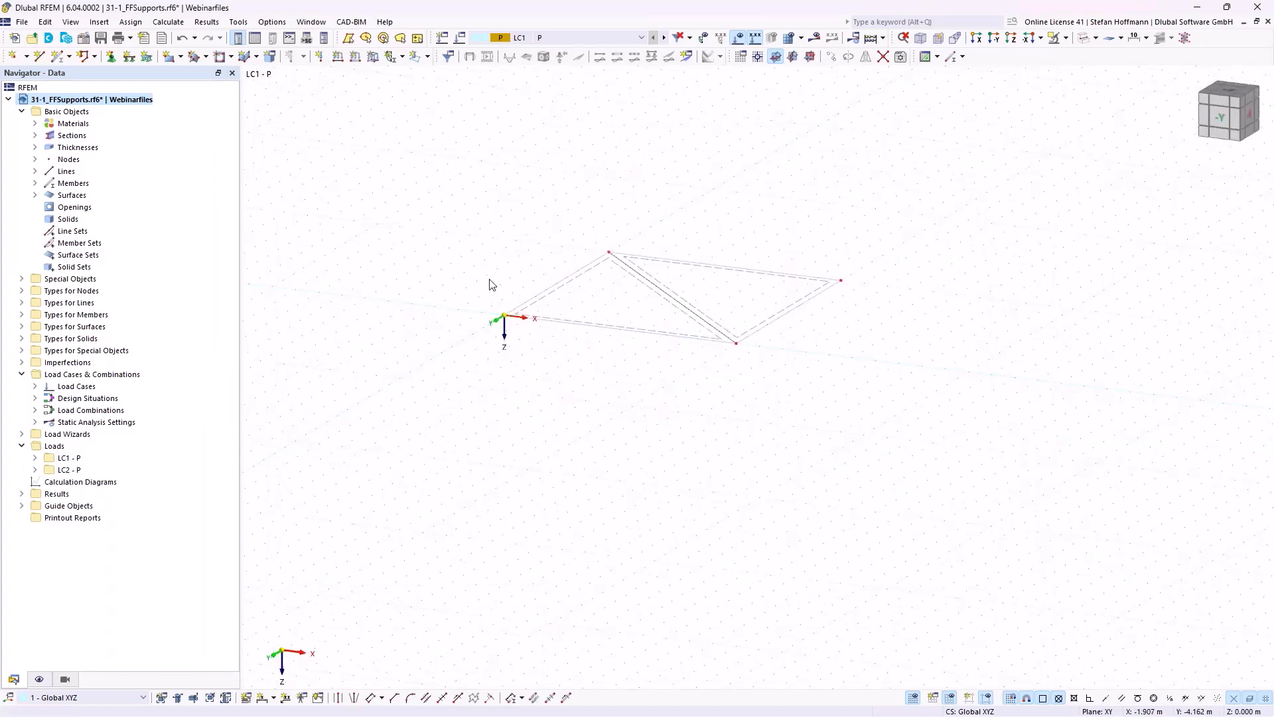
pyautogui.moveTo(818, 248); pyautogui.dragTo(854, 316)
pyautogui.doubleClick(842, 287)
pyautogui.click(568, 350)
pyautogui.write('-5')
pyautogui.press('Return')
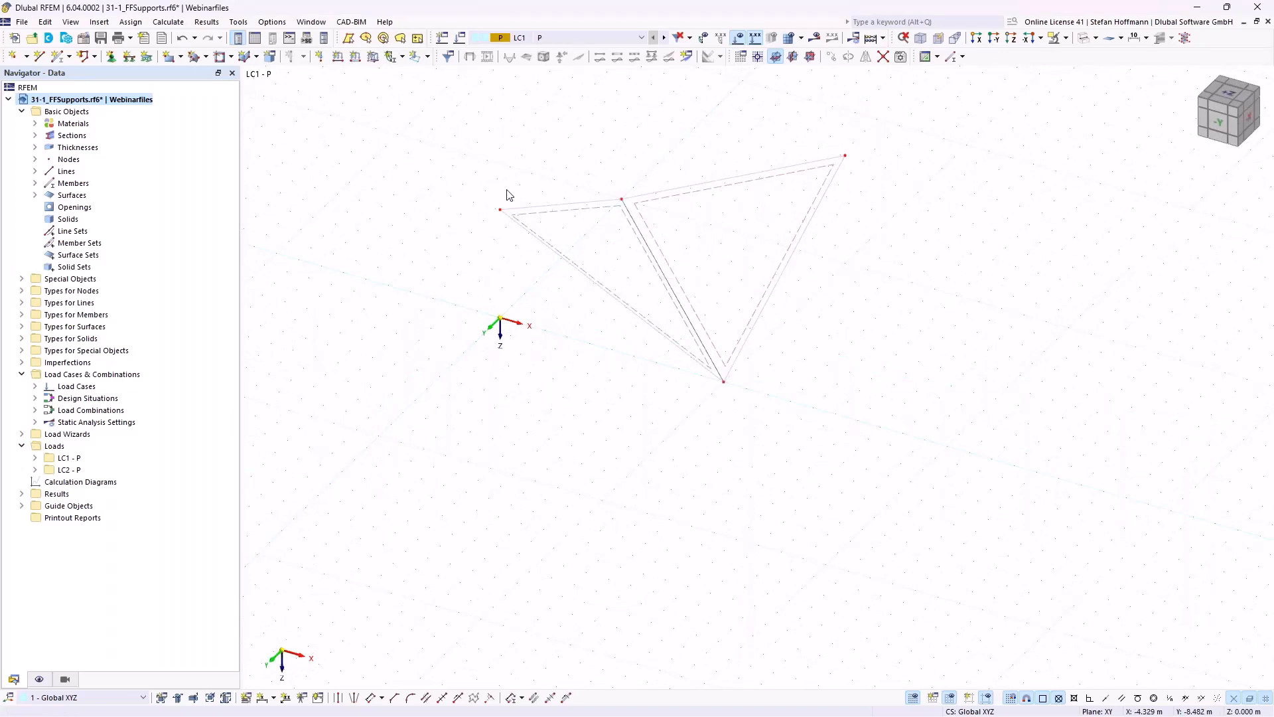
# - Begin a new member and set its member type to Truss (only N)
pyautogui.click(60, 56)
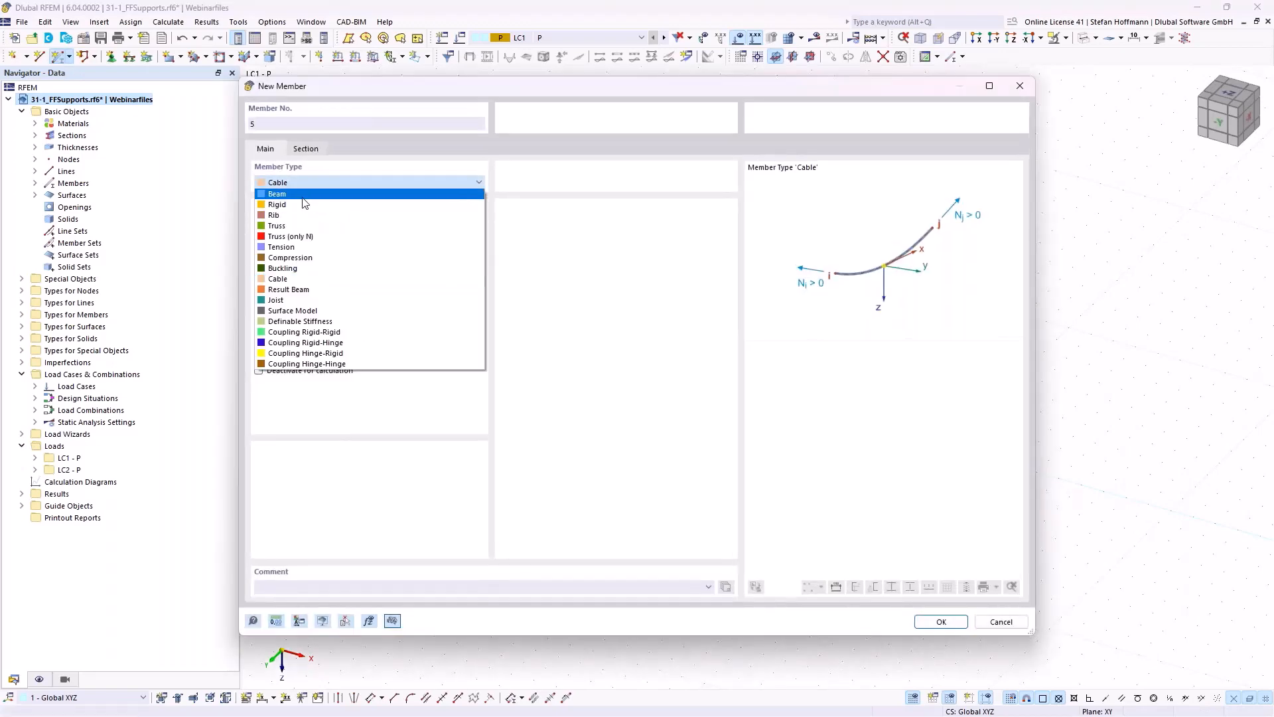
pyautogui.click(304, 197)
pyautogui.click(301, 185)
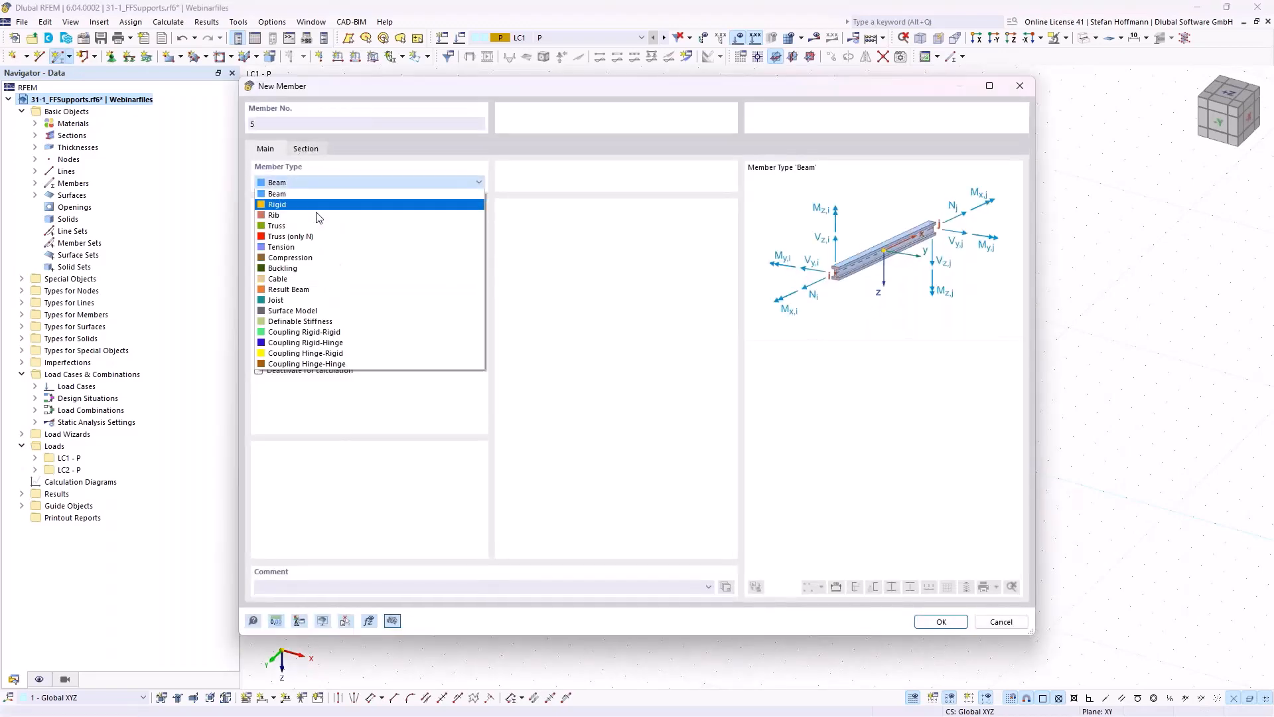
pyautogui.click(317, 242)
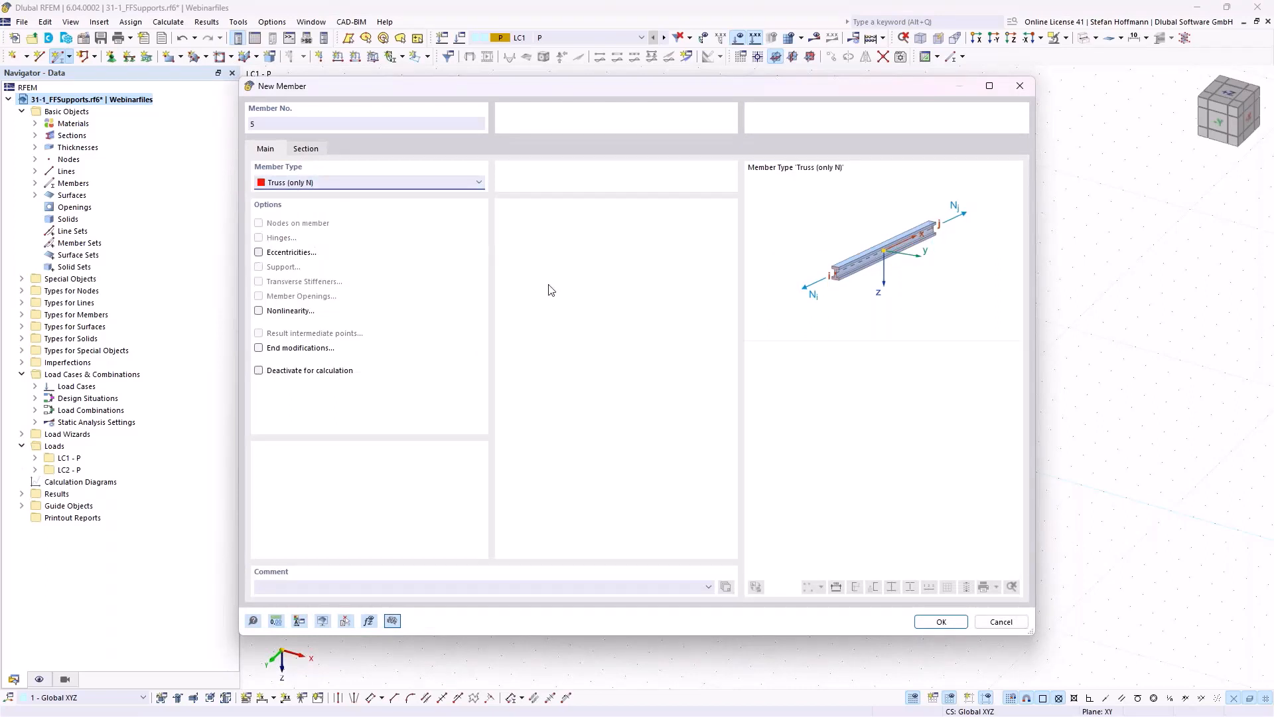
pyautogui.click(450, 185)
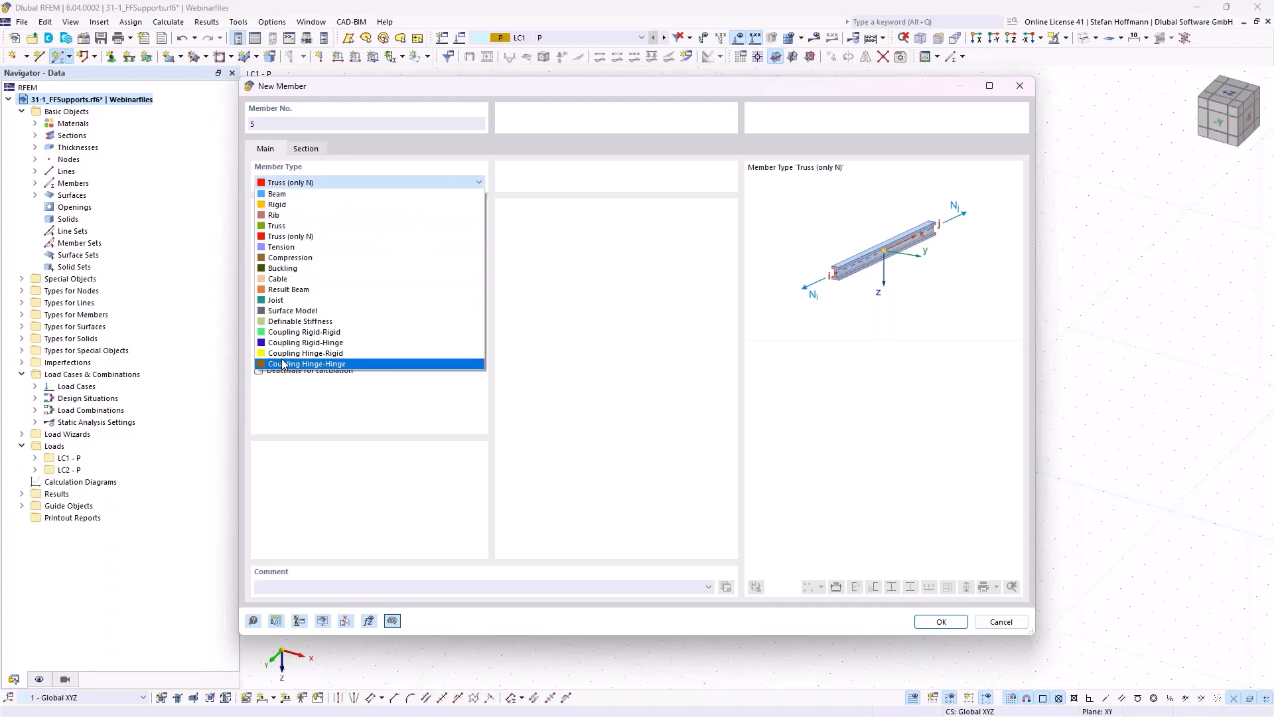
pyautogui.click(615, 259)
# - Switch to the browser and read the Truss (only N) description in the RFEM 6 online manual's Members chapter
pyautogui.hotkey('alt', 'Tab')
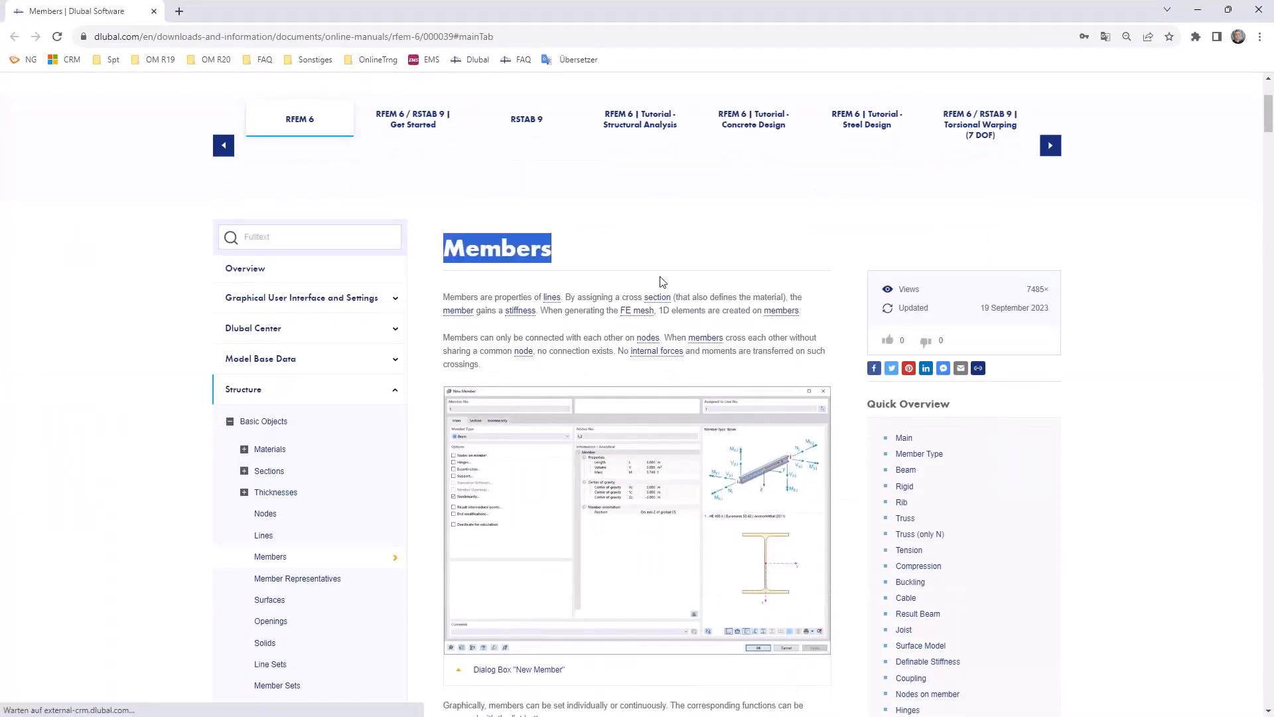
pyautogui.click(657, 281)
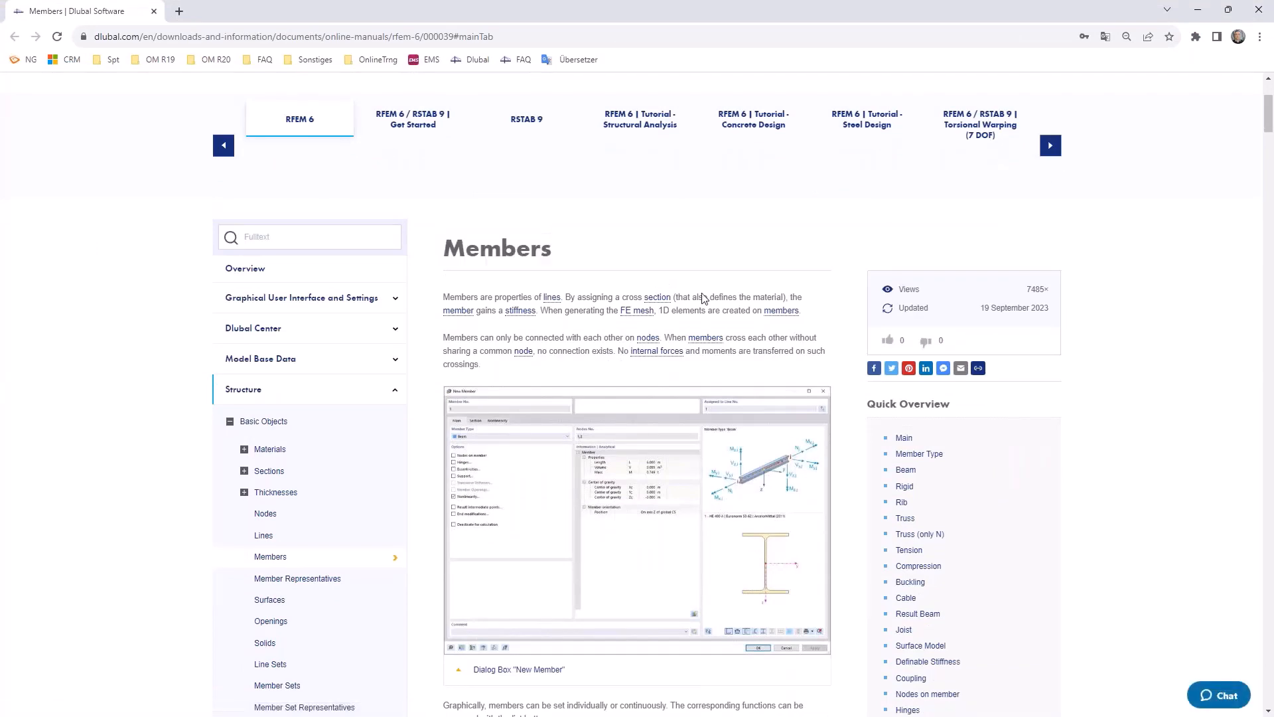
pyautogui.click(924, 534)
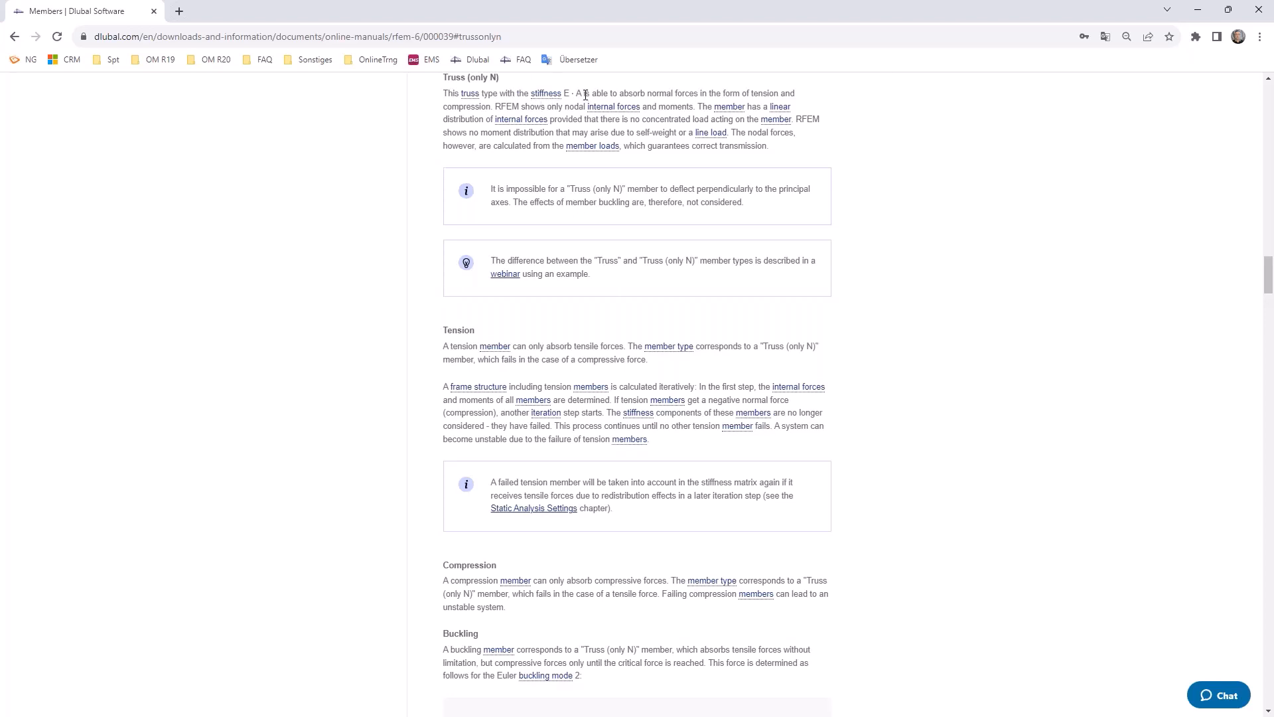
pyautogui.moveTo(601, 95); pyautogui.dragTo(711, 95)
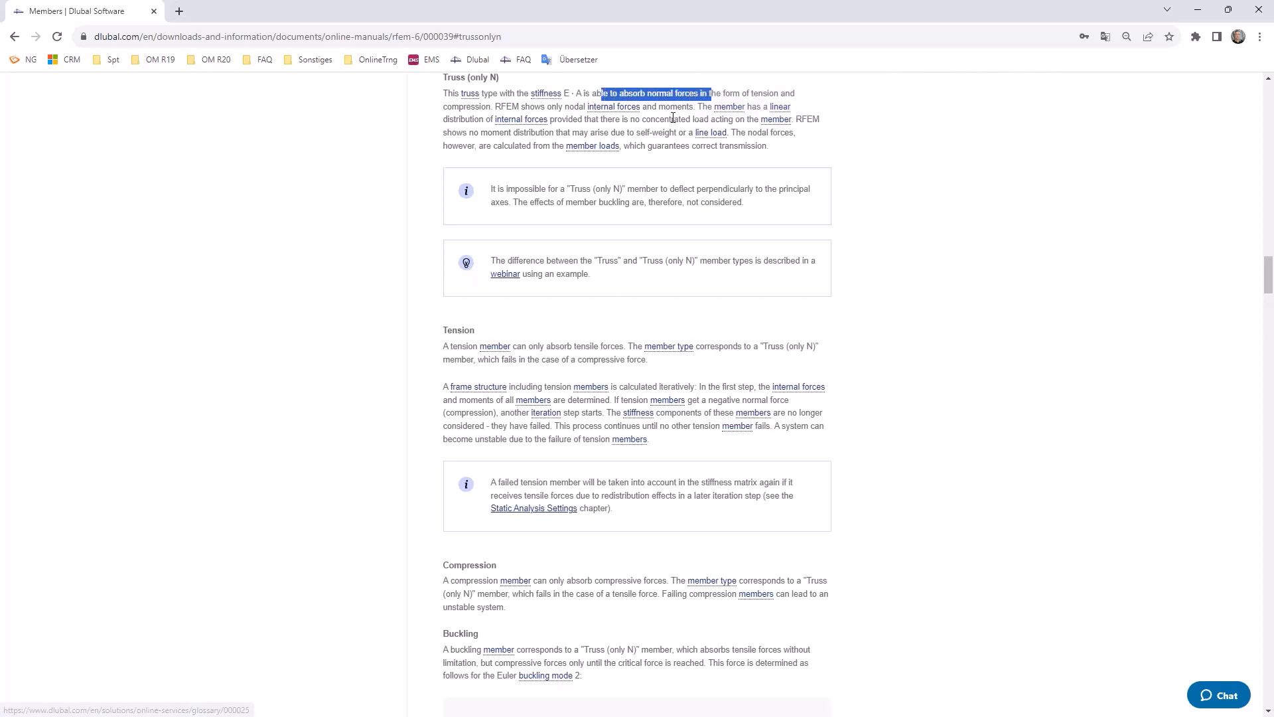
pyautogui.click(1198, 9)
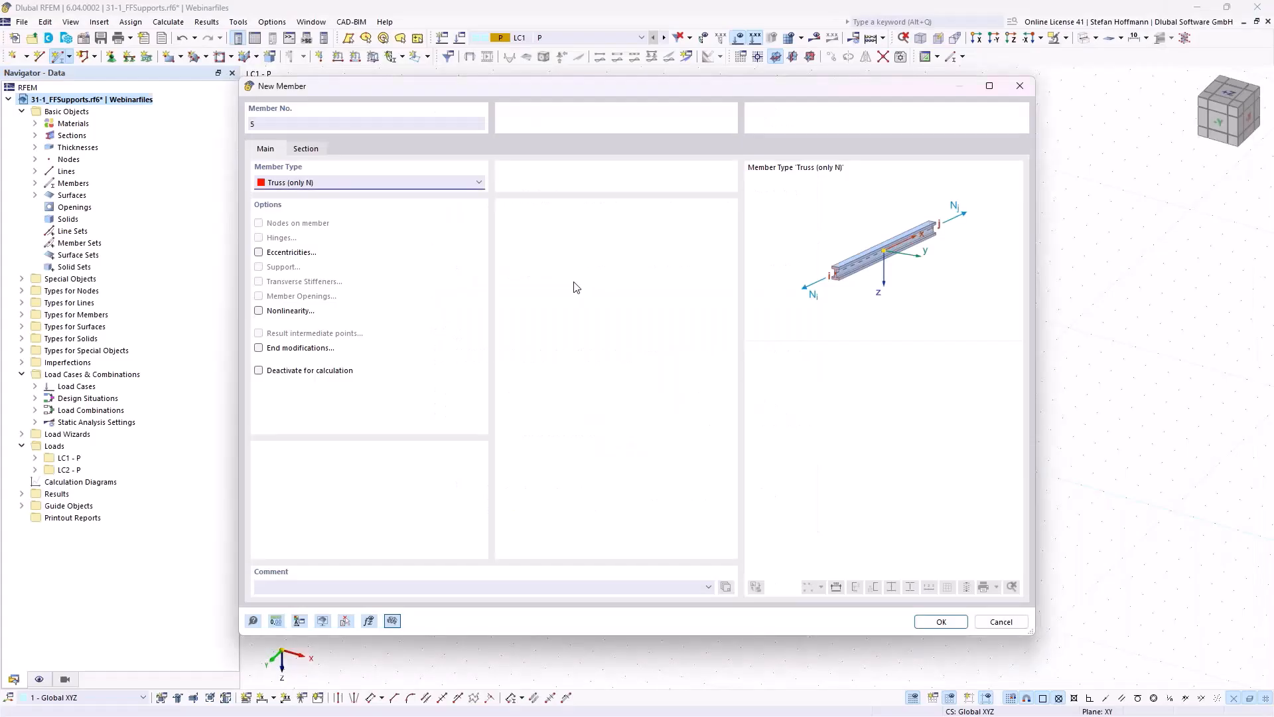
# - Assign section SHS 60x3 in EN AW-6061 T6 to the truss and draw it from the raised corner down to the origin
pyautogui.click(455, 184)
pyautogui.click(420, 180)
pyautogui.click(323, 150)
pyautogui.click(388, 474)
pyautogui.click(382, 497)
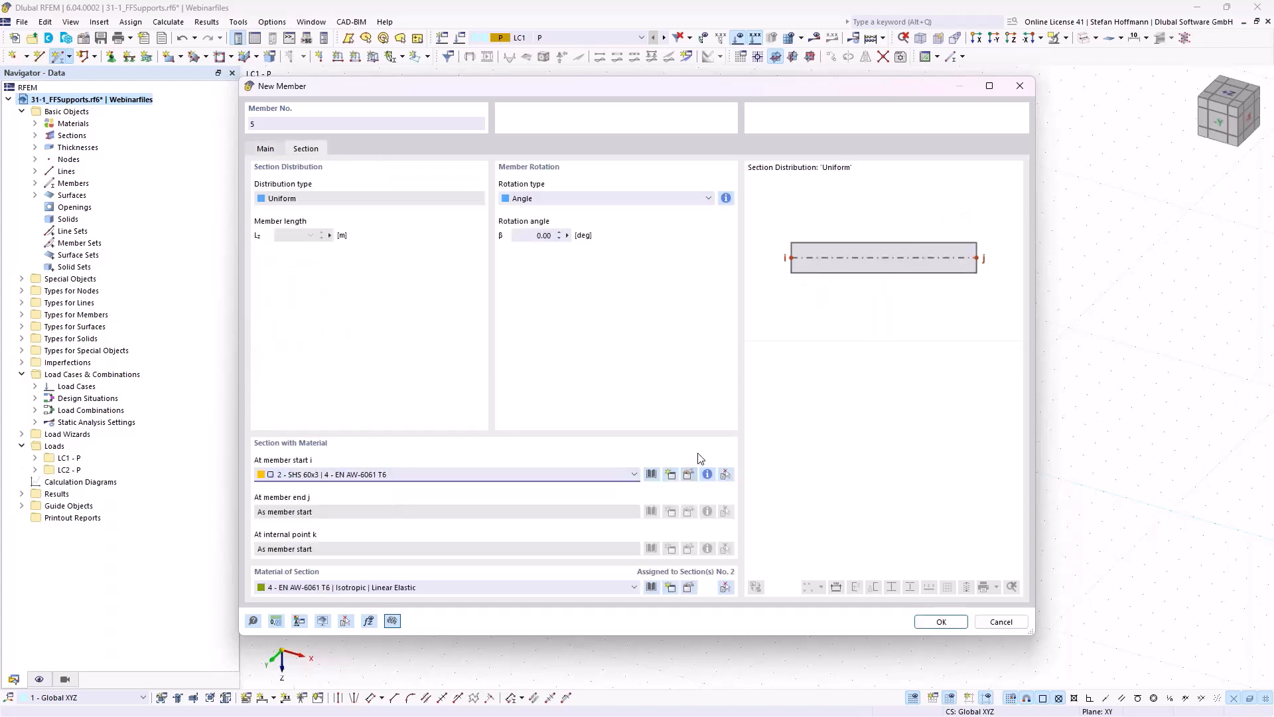
pyautogui.click(941, 621)
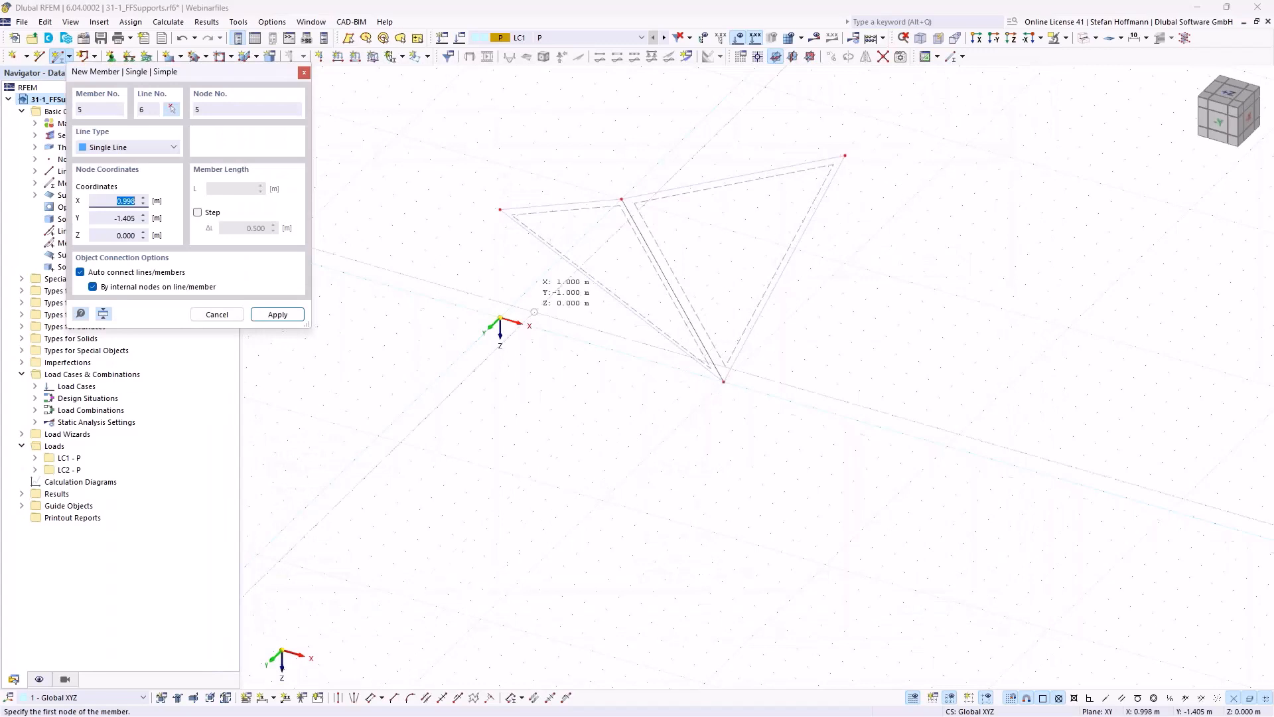
pyautogui.click(500, 210)
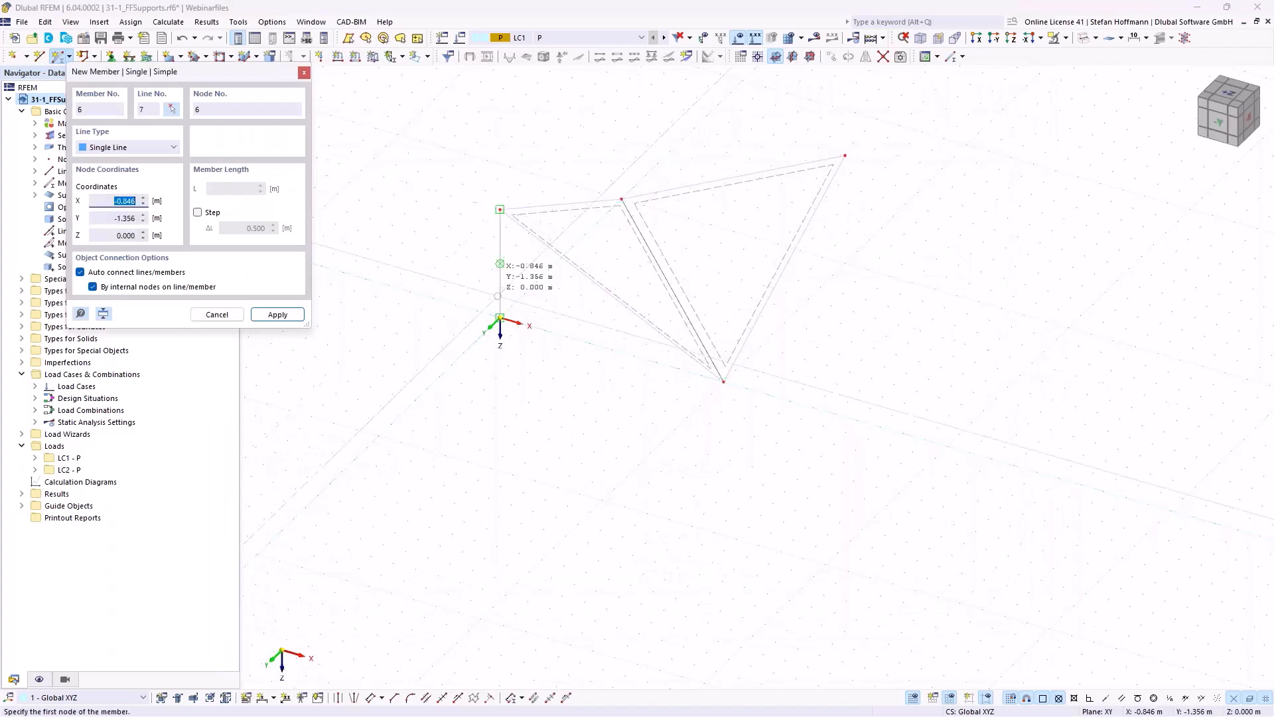
pyautogui.click(500, 318)
pyautogui.press('Escape')
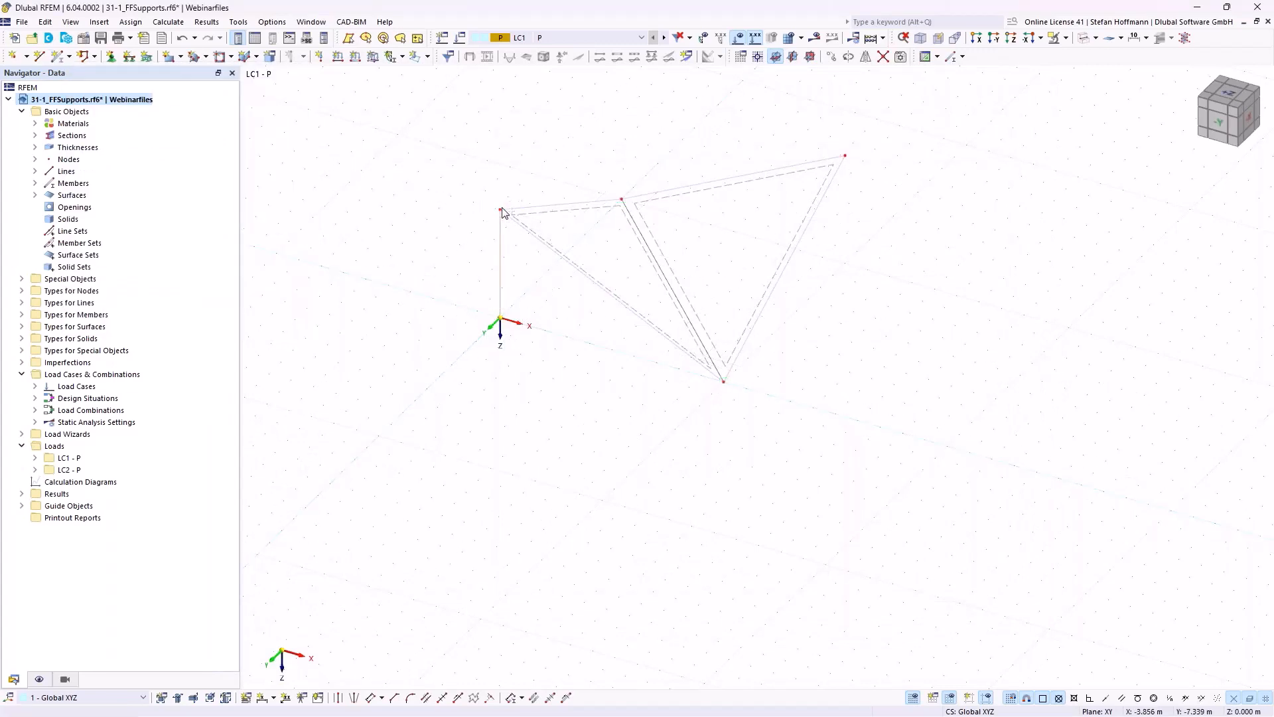
# - Add a matching vertical truss mast under the opposite raised corner and check both masts in the solid display
pyautogui.click(1082, 40)
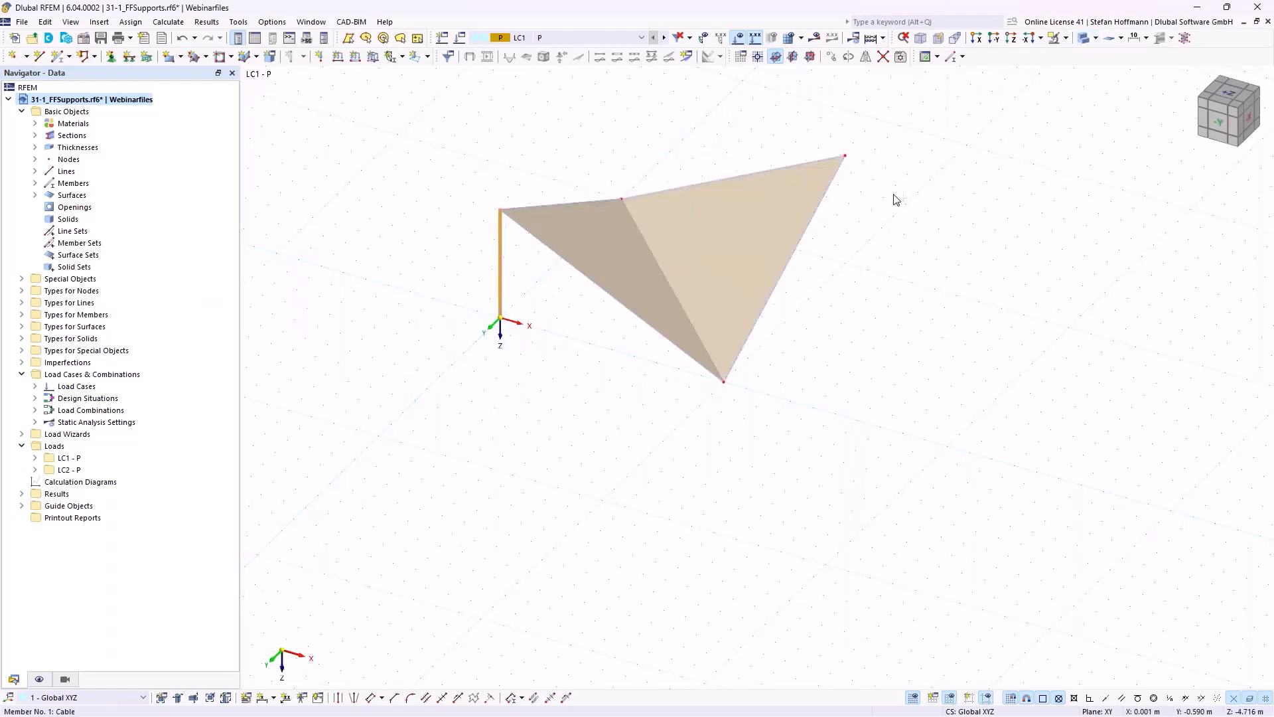
pyautogui.click(847, 158)
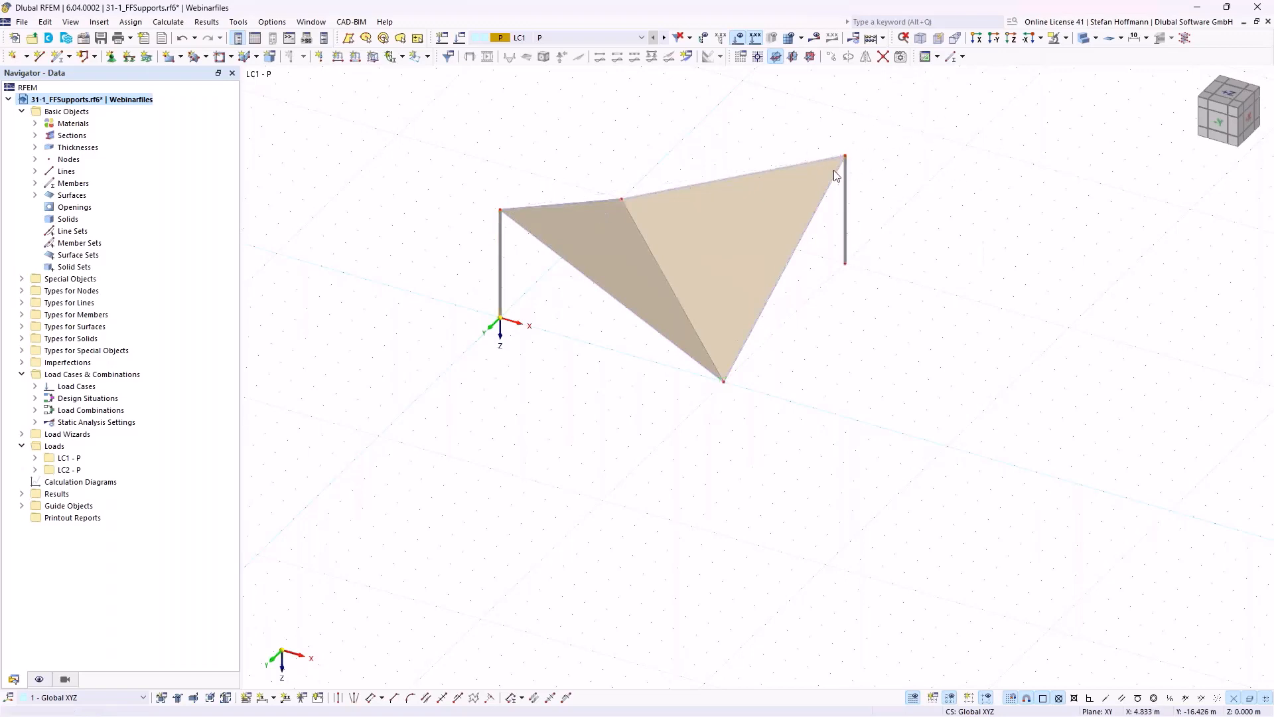
pyautogui.click(1087, 38)
pyautogui.click(1087, 38)
pyautogui.moveTo(442, 287); pyautogui.dragTo(532, 359)
pyautogui.click(533, 359)
pyautogui.keyDown('ctrl'); pyautogui.moveTo(485, 365); pyautogui.dragTo(497, 389, button='middle'); pyautogui.keyUp('ctrl')
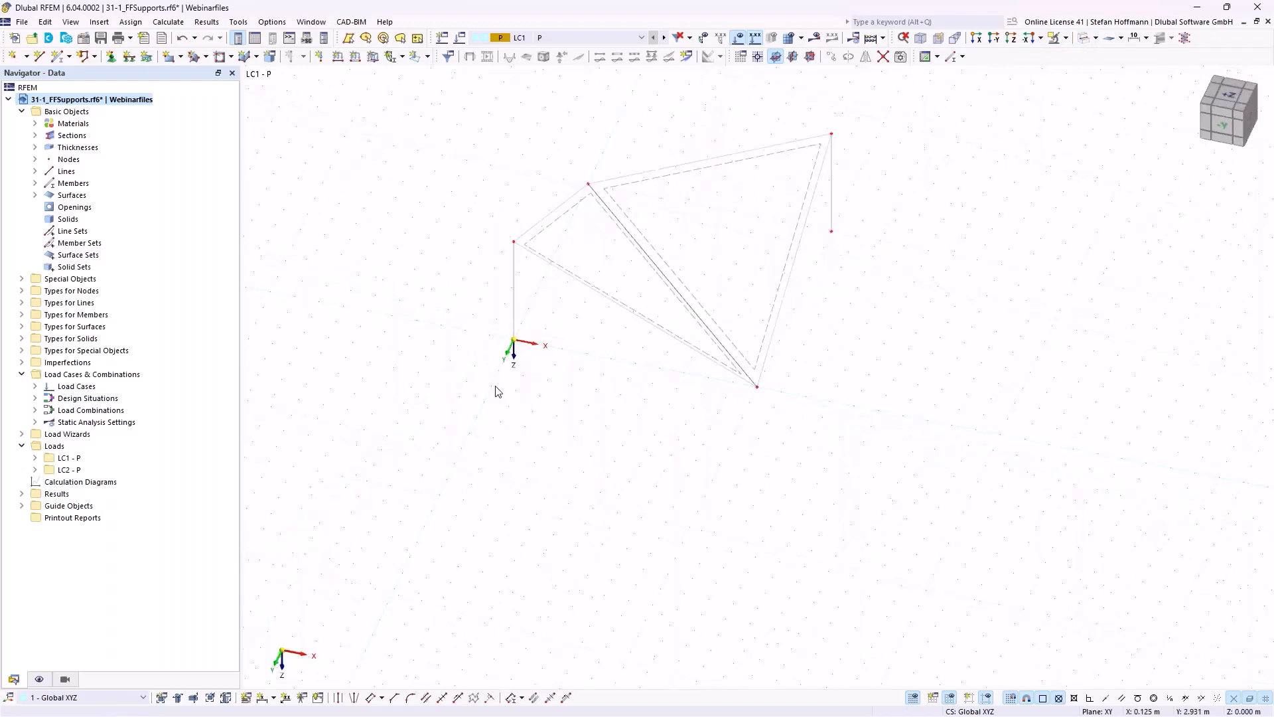
# - Reuse an edge cable's properties and draw two guy cables from the origin mast's top to ground points (-5, 0, 0) and (0, 5, 0) m
pyautogui.click(55, 61)
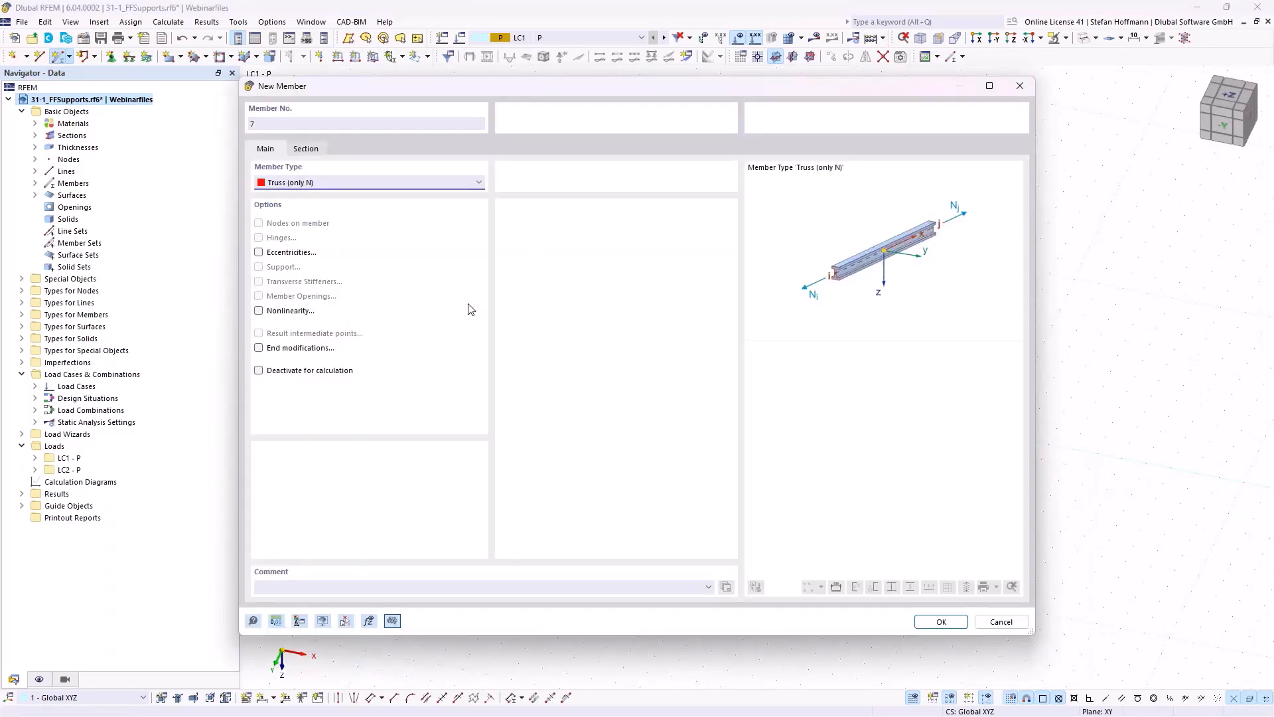
pyautogui.click(346, 622)
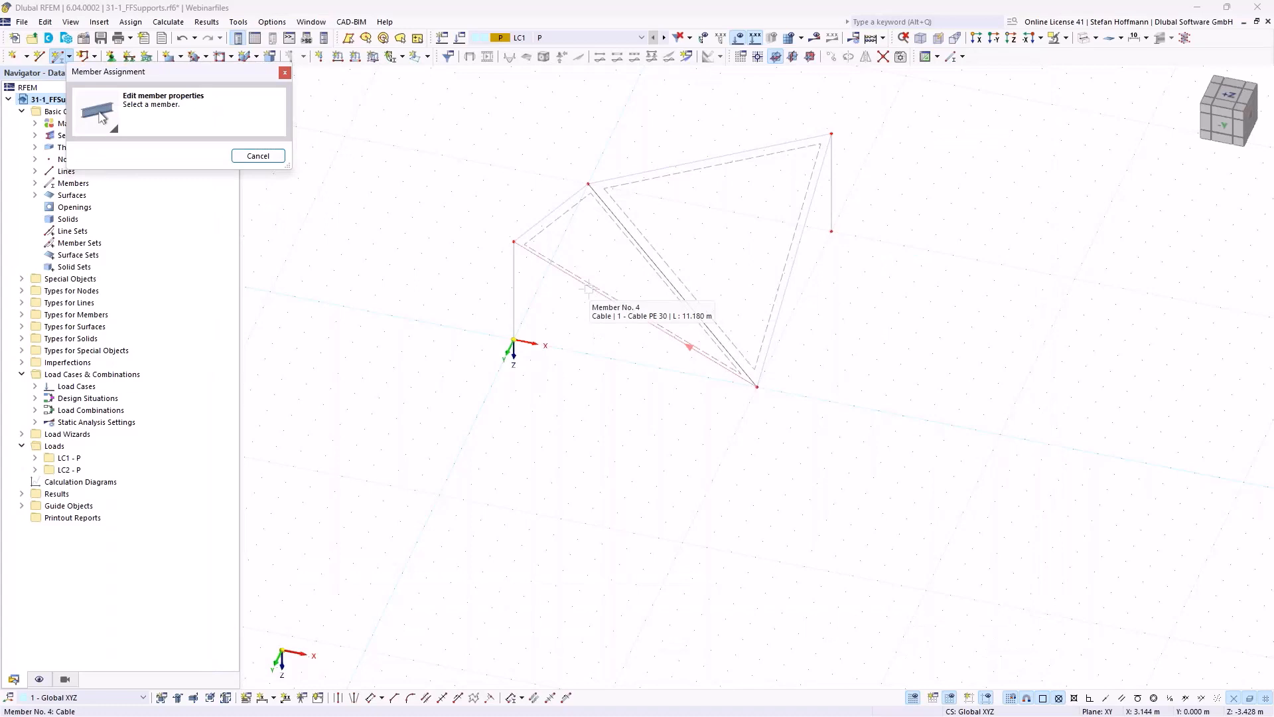
pyautogui.click(588, 288)
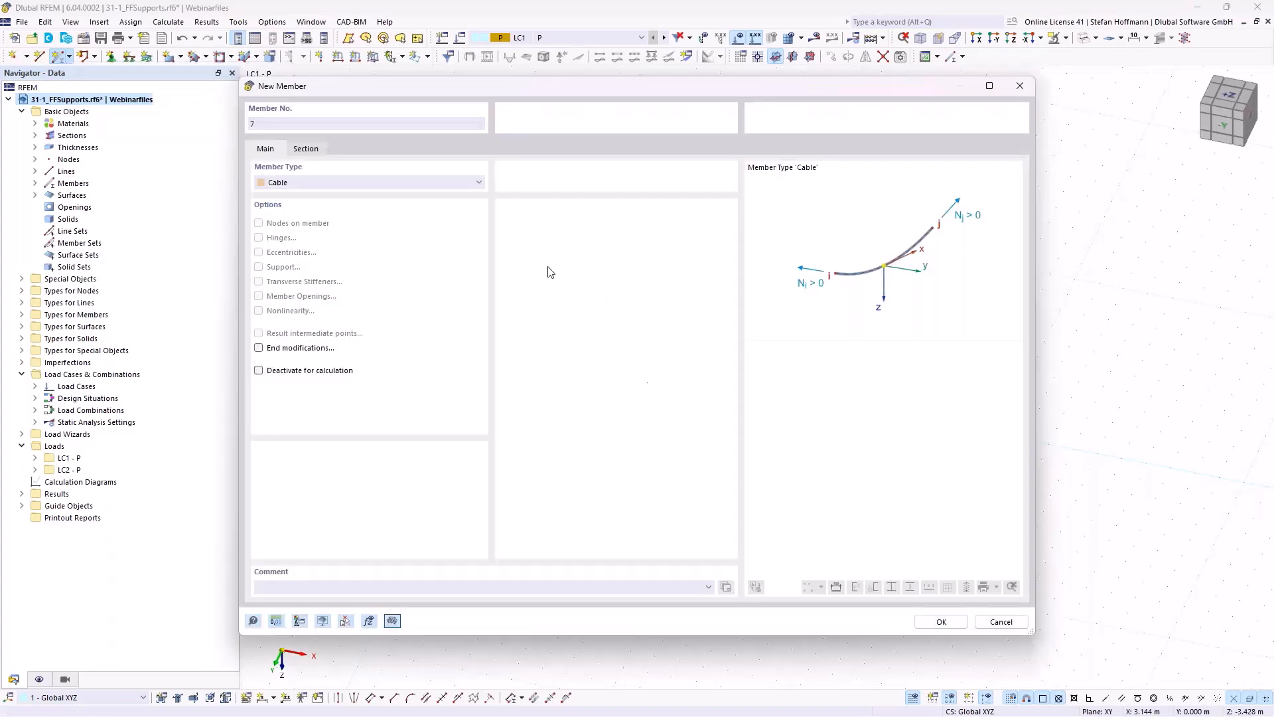
pyautogui.click(303, 152)
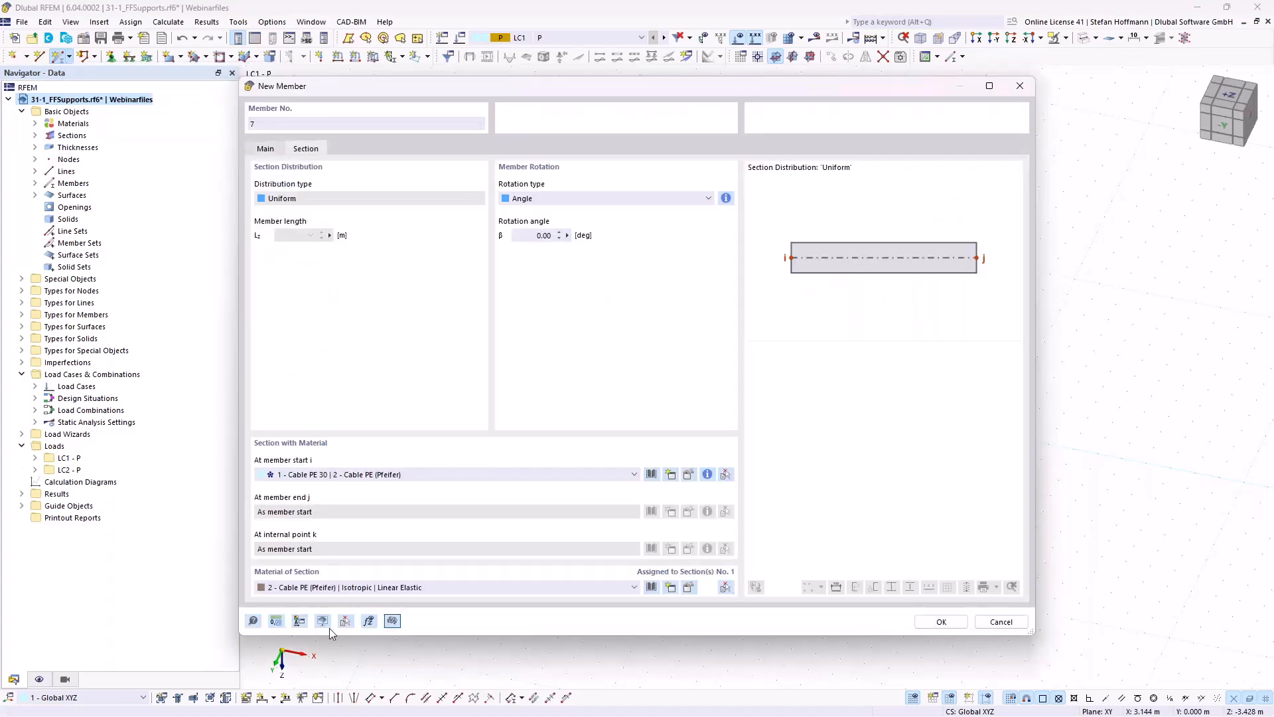
pyautogui.click(960, 624)
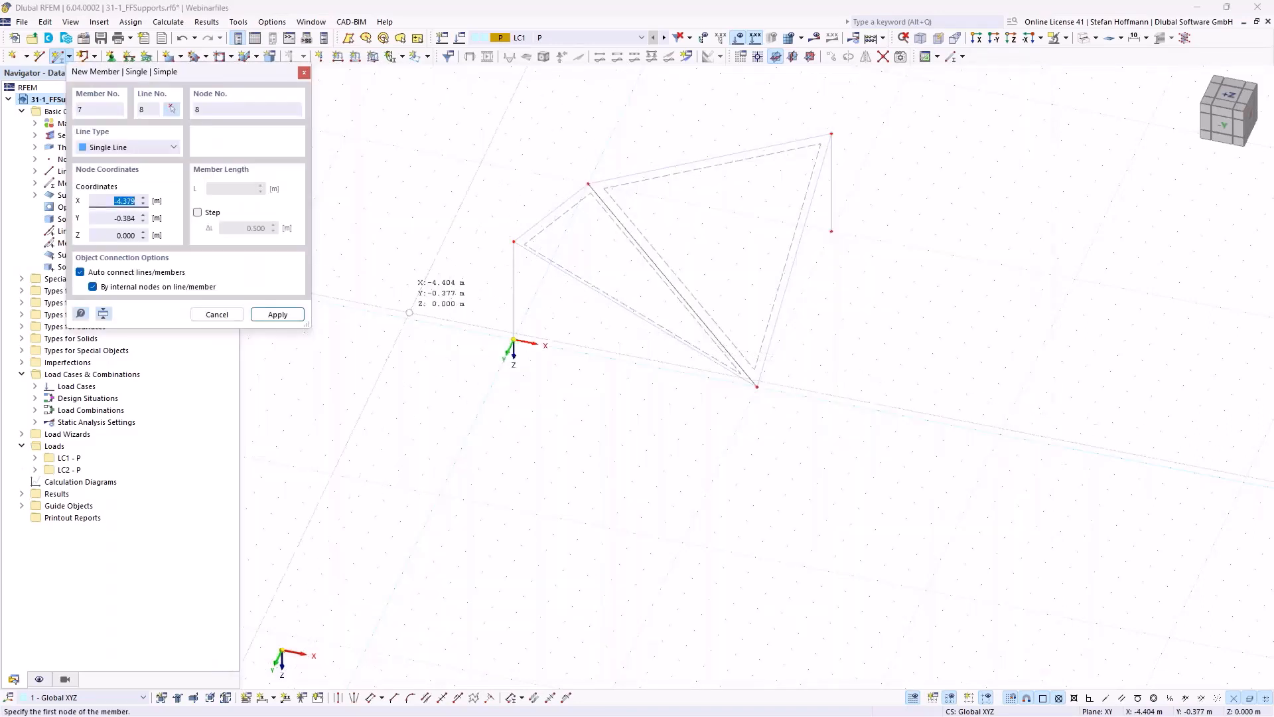
pyautogui.click(514, 241)
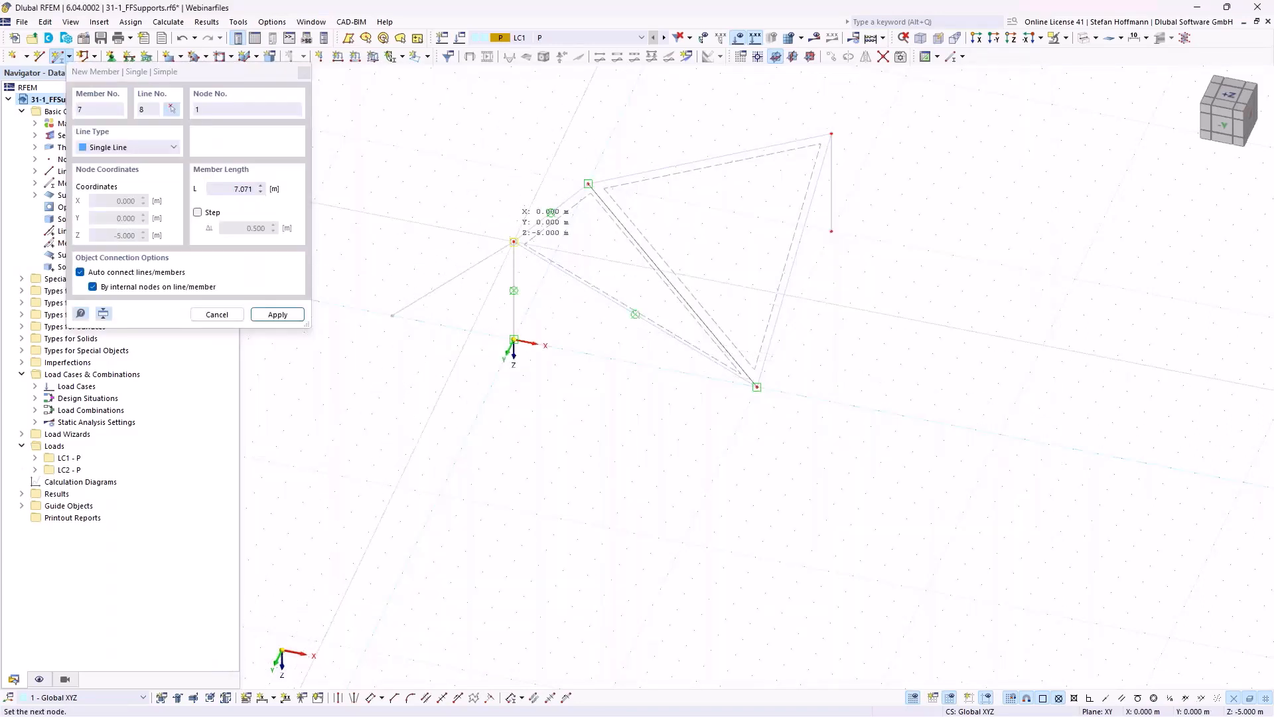
pyautogui.click(476, 416)
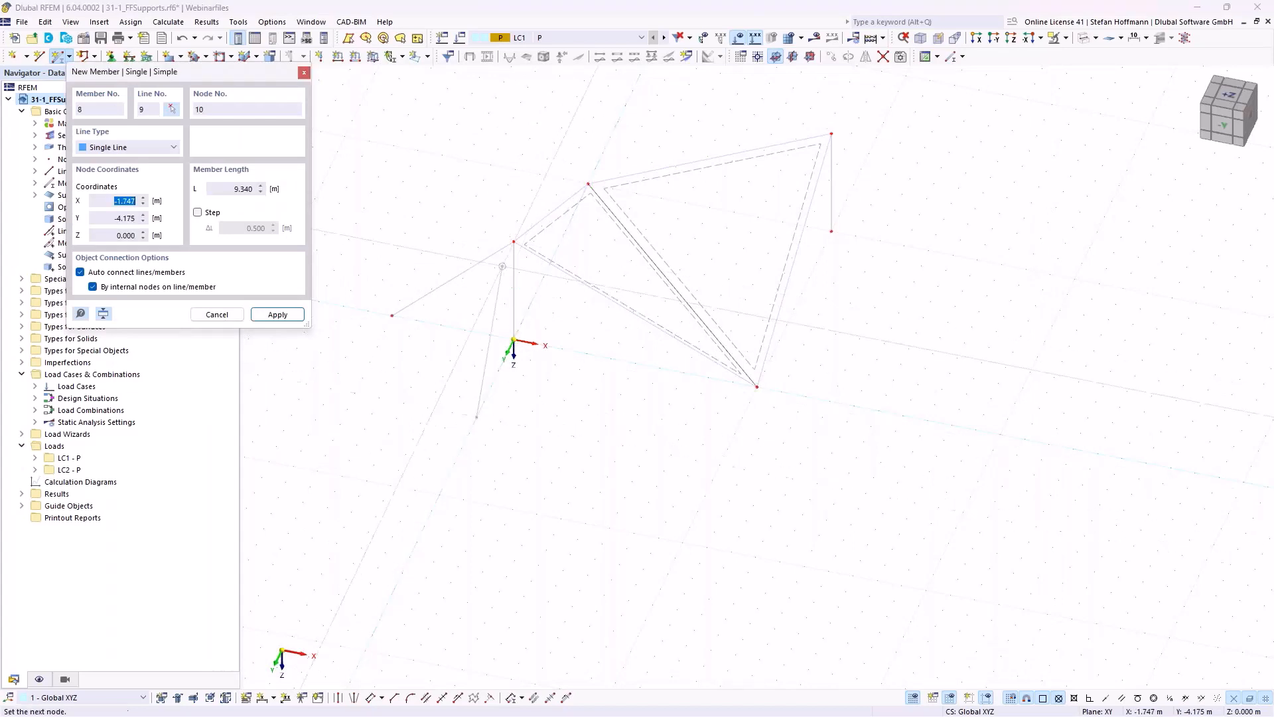
pyautogui.press('Escape')
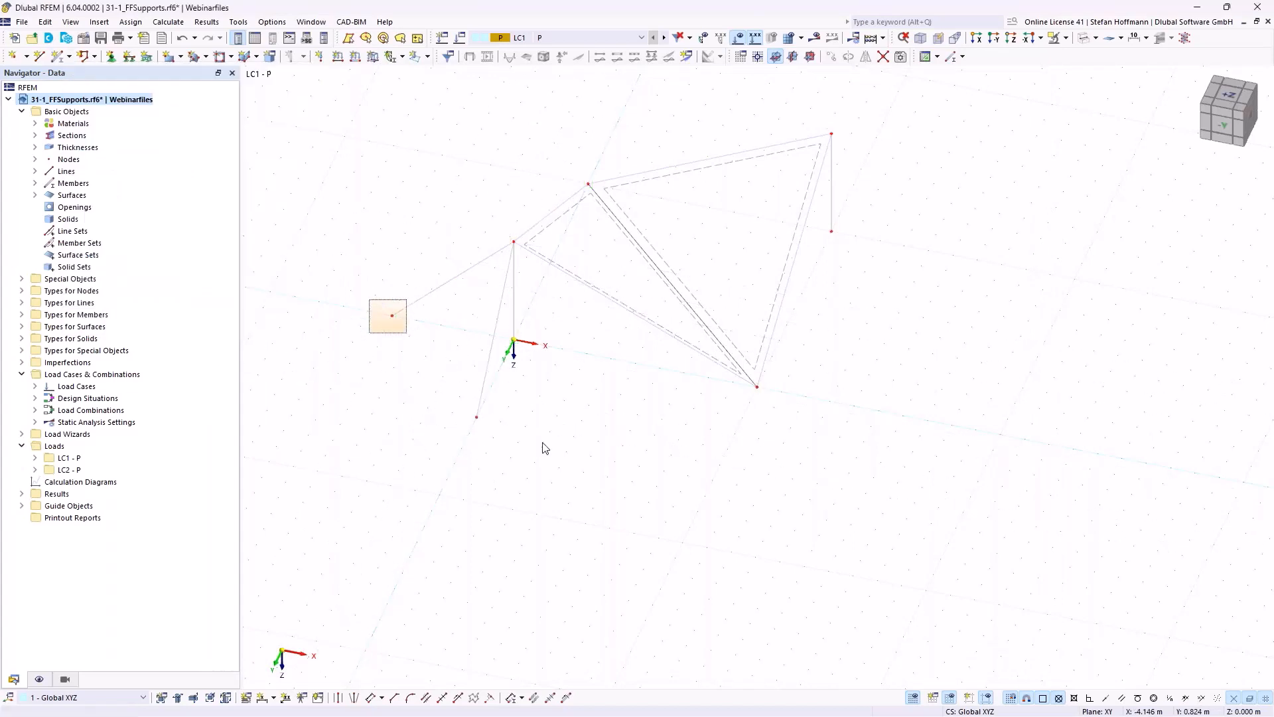
# - Assign the Gelenkig nodal support to the origin mast's foot and both guy cable ground nodes
pyautogui.click(111, 56)
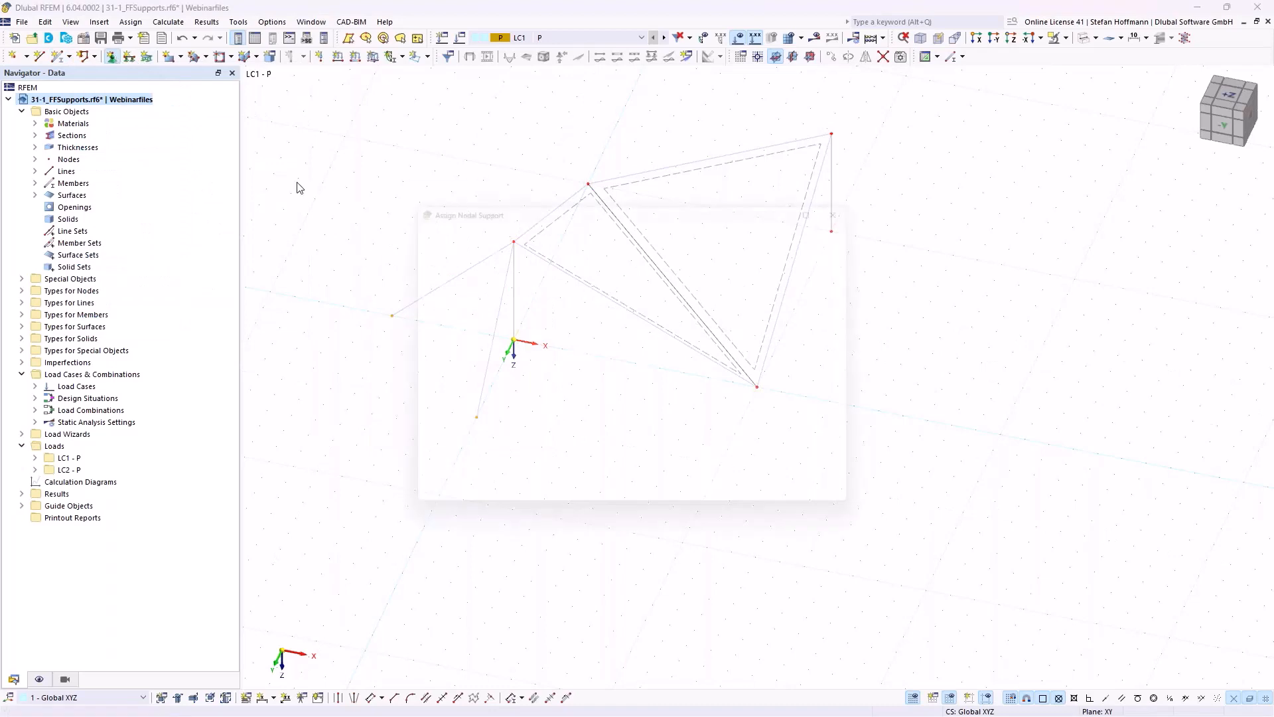
pyautogui.click(725, 508)
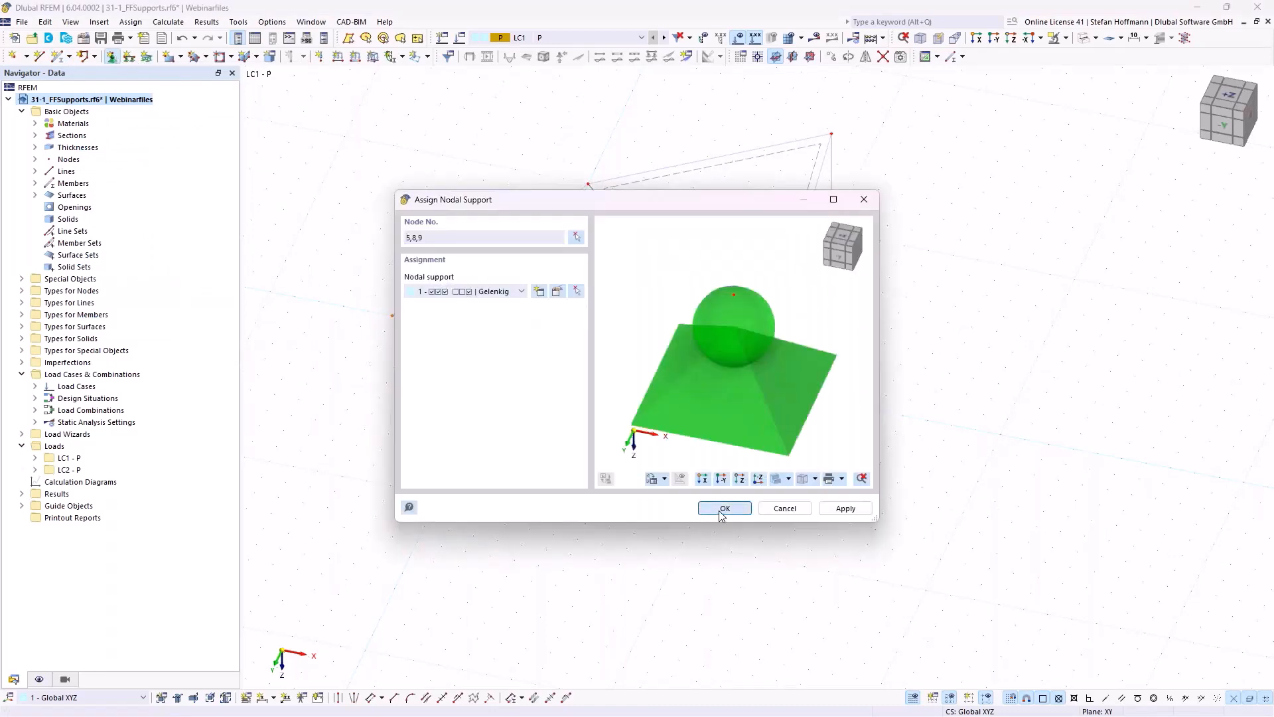
pyautogui.keyDown('ctrl'); pyautogui.moveTo(543, 455); pyautogui.dragTo(489, 435, button='middle'); pyautogui.keyUp('ctrl')
# - Copy the two guy cables with their supports by rotating them 180° about the Z axis through point (5, -5, 0) m
pyautogui.moveTo(471, 432); pyautogui.dragTo(372, 269)
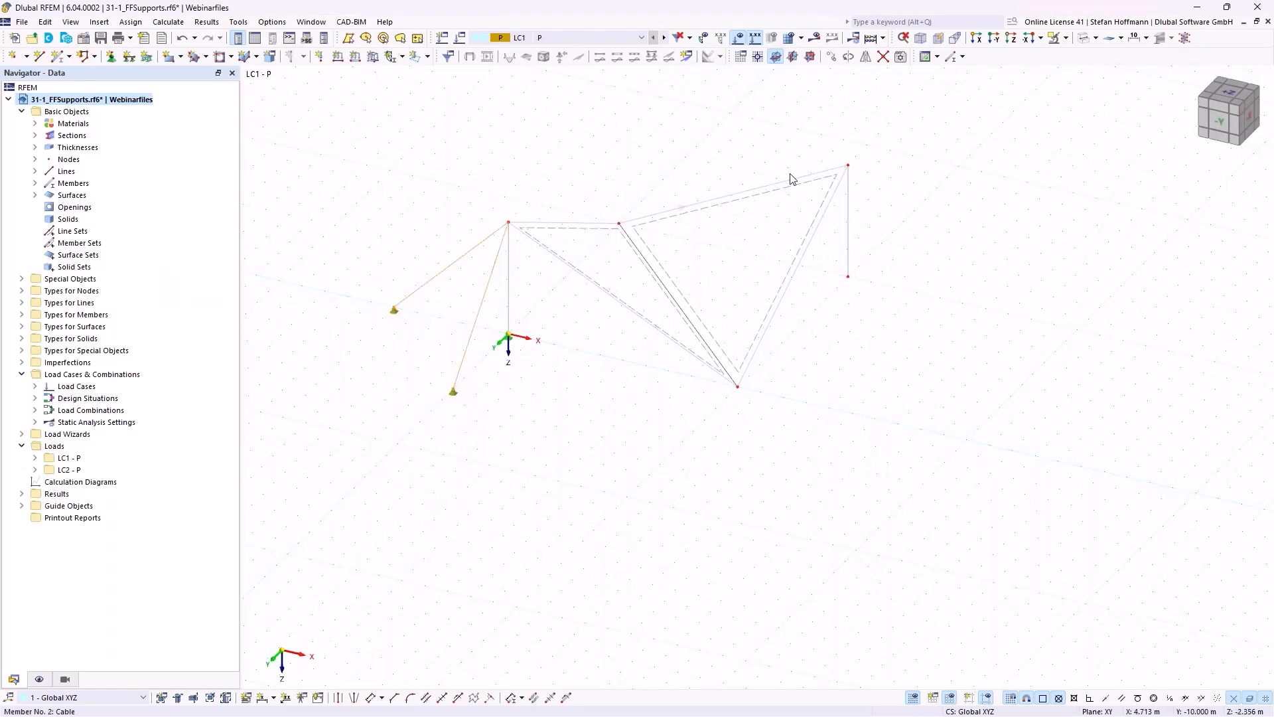
pyautogui.click(849, 57)
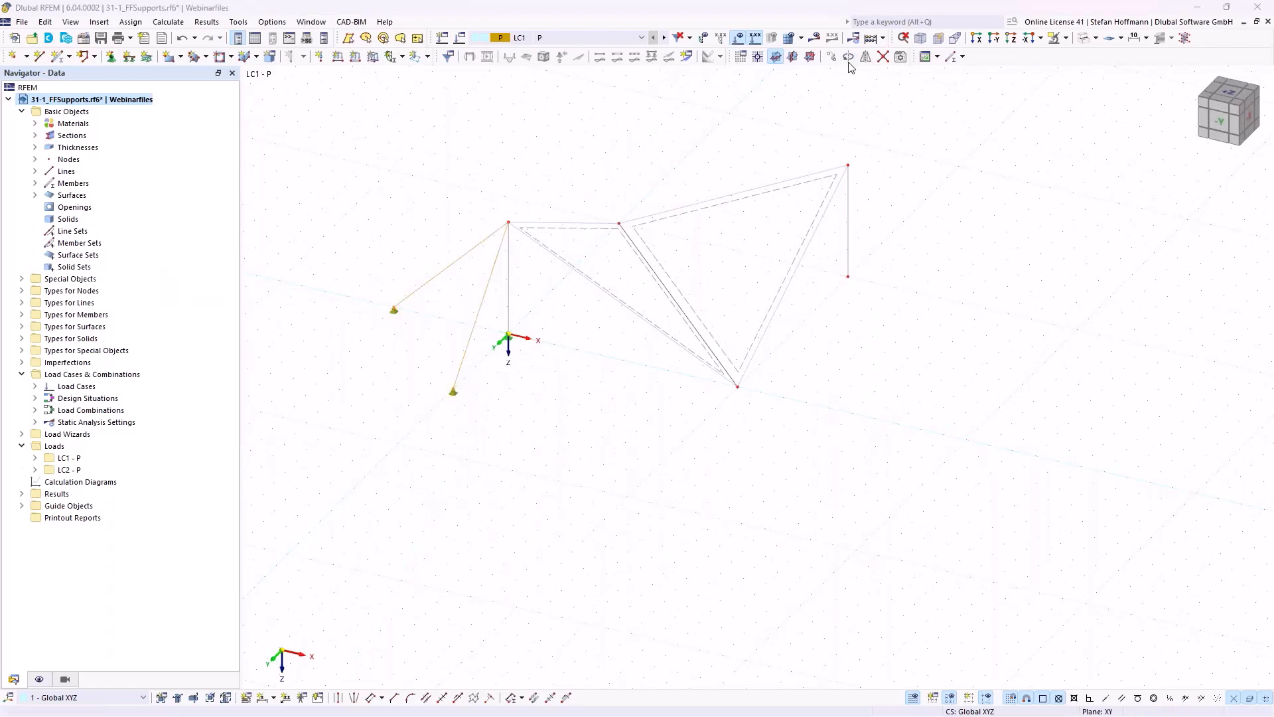
pyautogui.click(441, 243)
pyautogui.doubleClick(595, 257)
pyautogui.press('Tab')
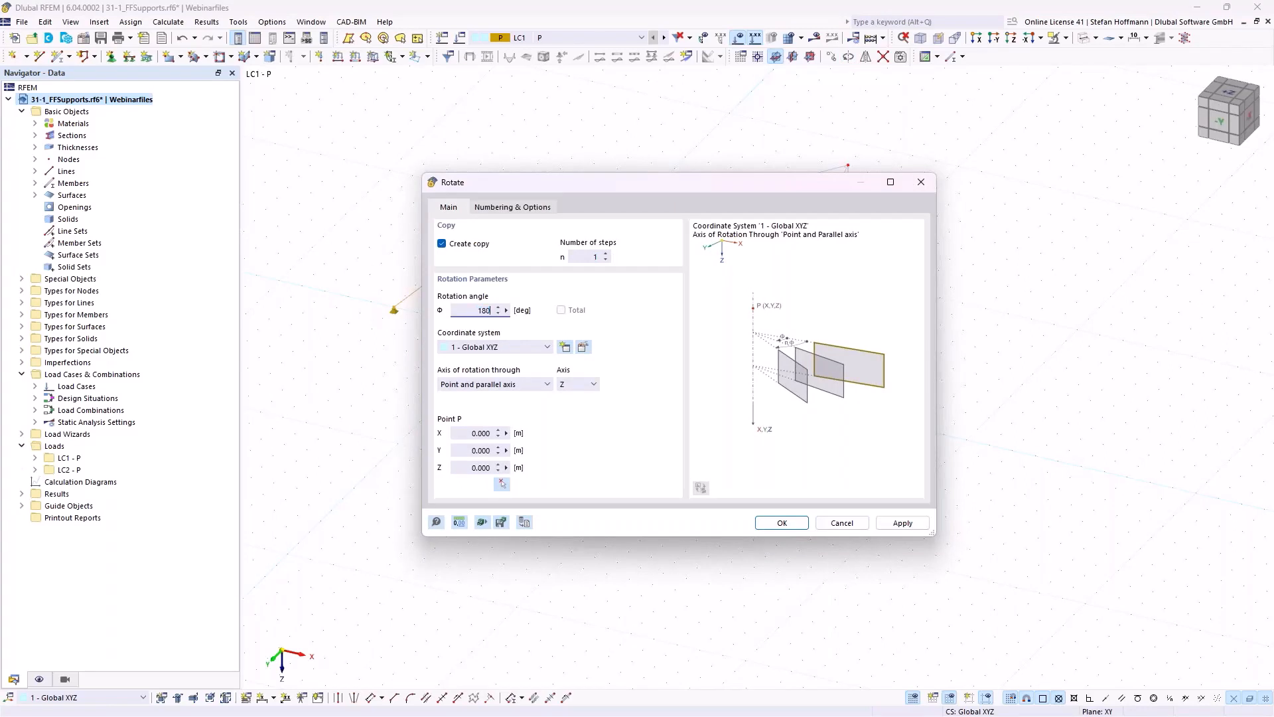
pyautogui.click(502, 484)
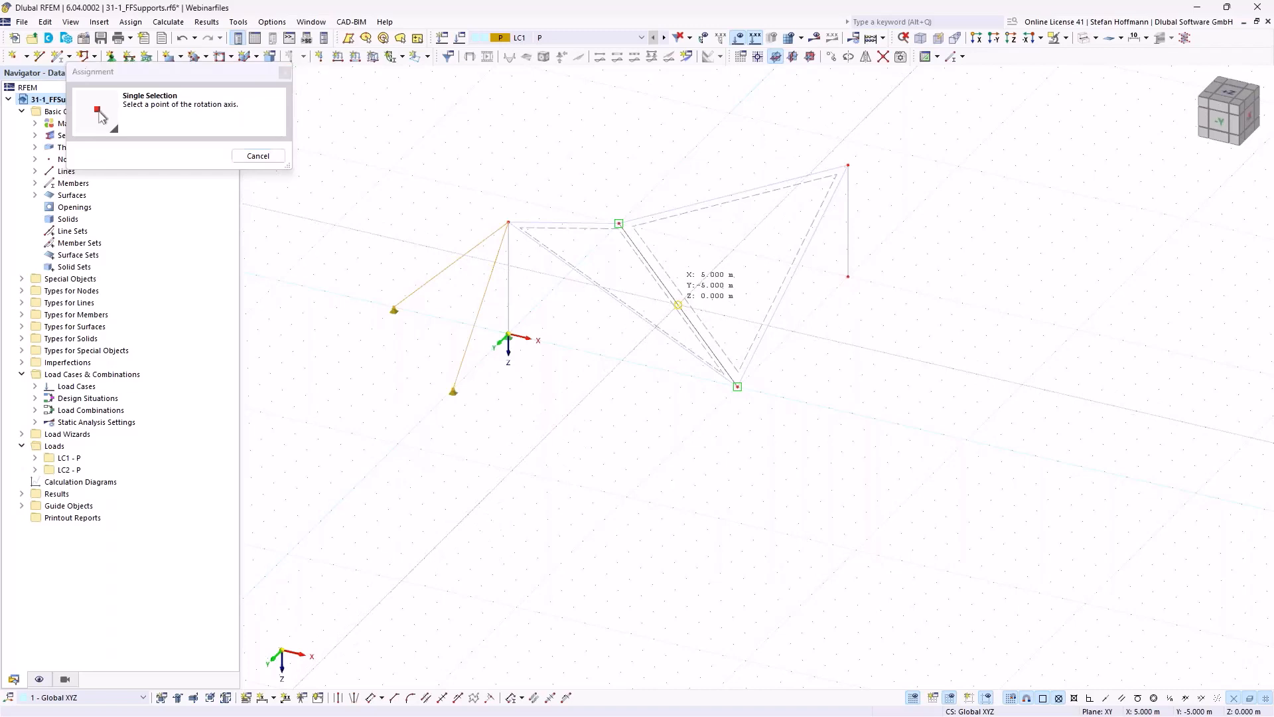
pyautogui.click(678, 305)
pyautogui.click(742, 525)
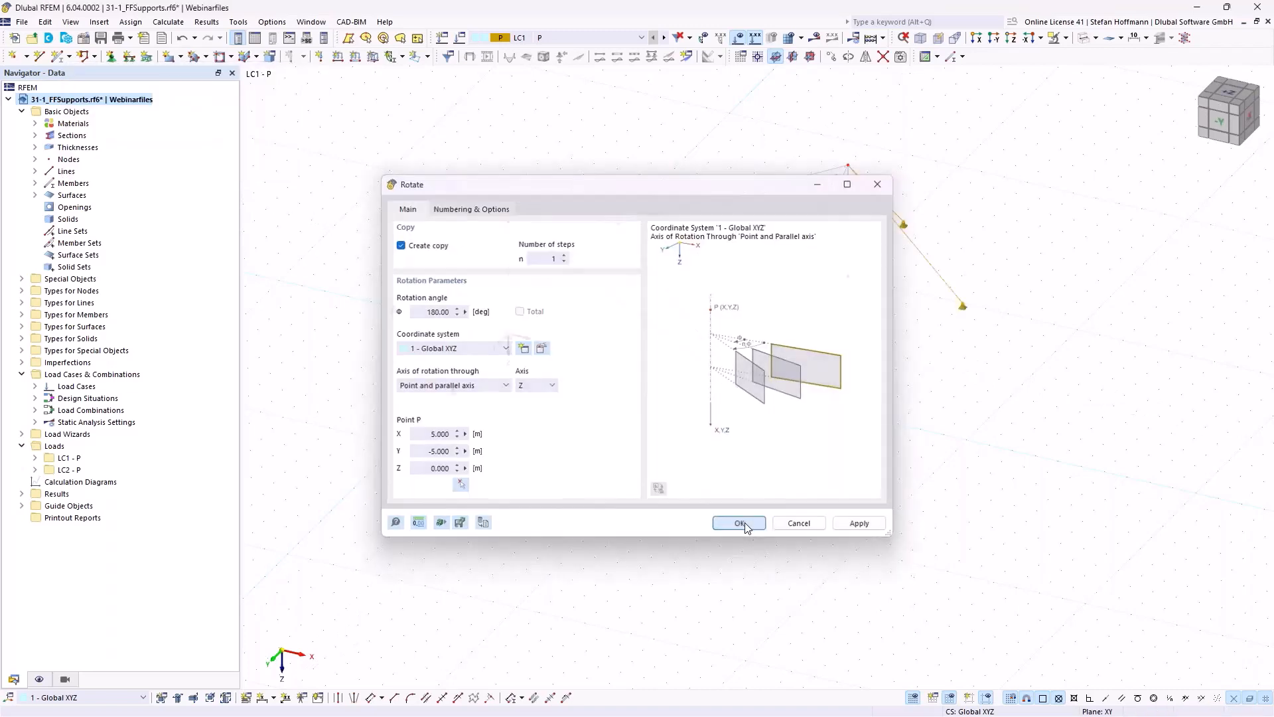
# - Assign the Gelenkig nodal support to the foot of the second mast
pyautogui.click(110, 55)
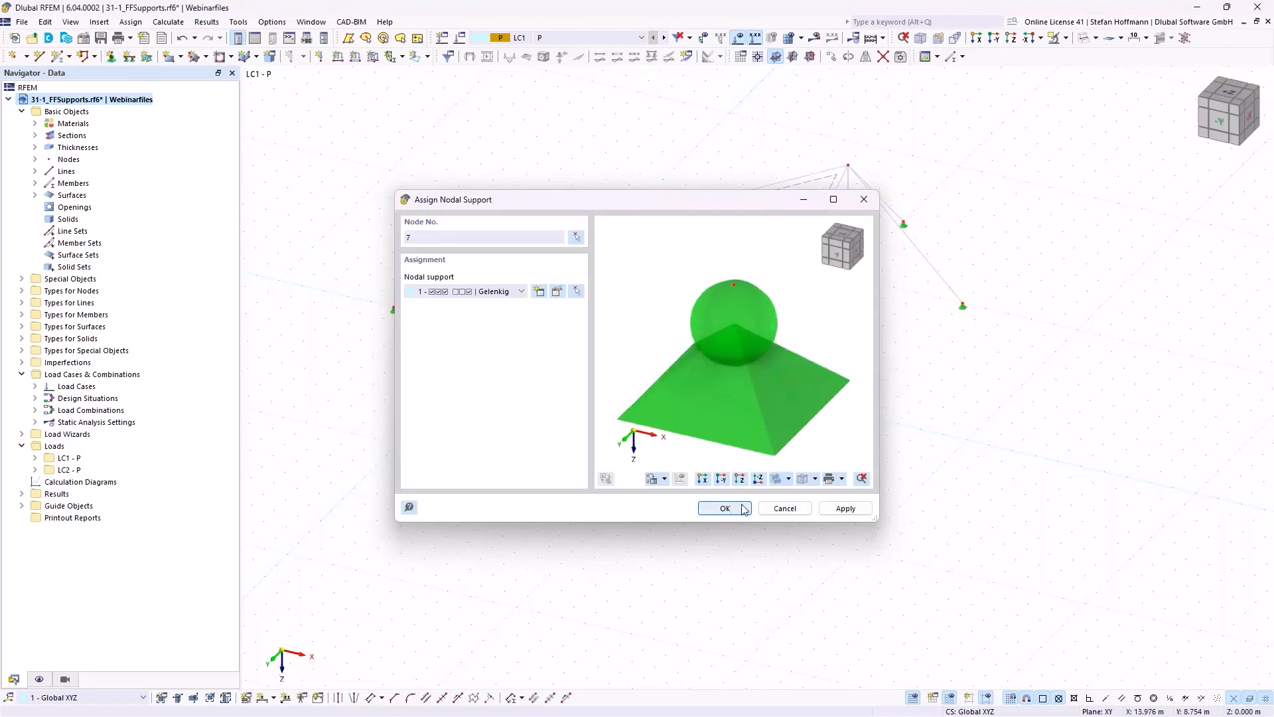
pyautogui.click(733, 507)
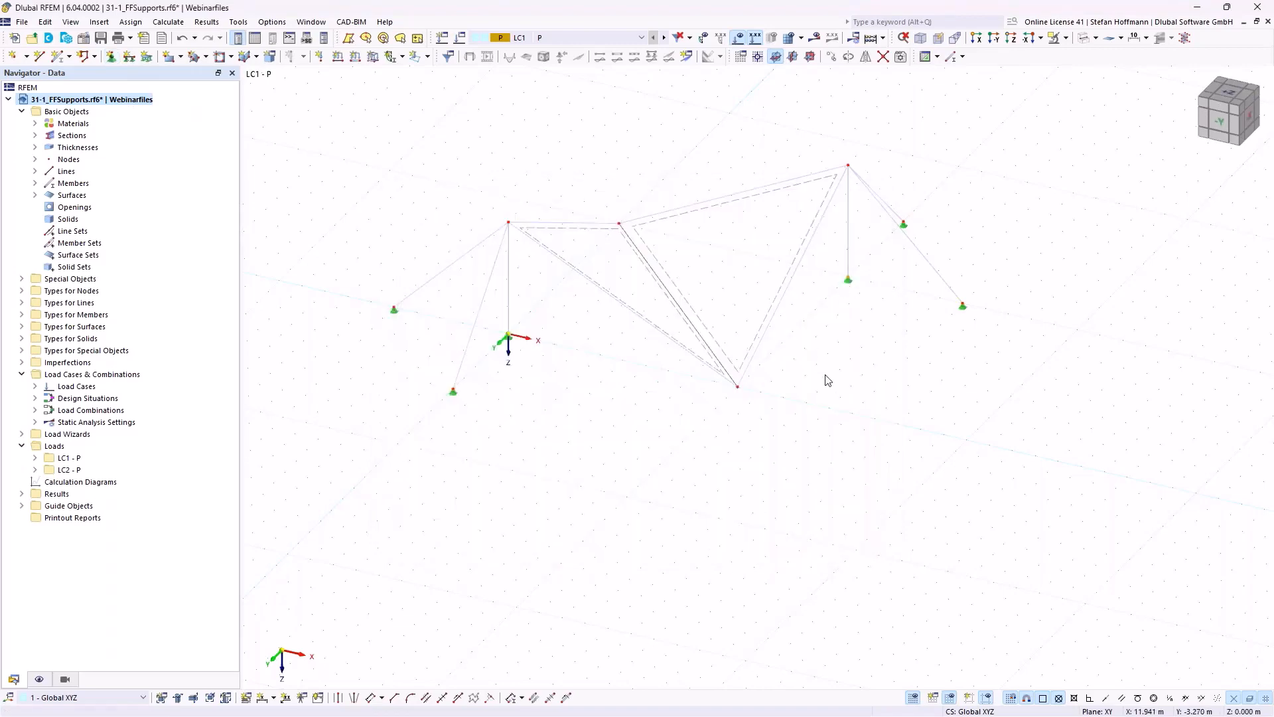
# - Assign nodal support 6, restraining only uX and uY without nonlinearities, to the two mast-top nodes 1 and 3
pyautogui.moveTo(778, 377); pyautogui.dragTo(666, 389, button='middle')
pyautogui.moveTo(386, 197); pyautogui.dragTo(414, 231)
pyautogui.moveTo(713, 156); pyautogui.dragTo(763, 196)
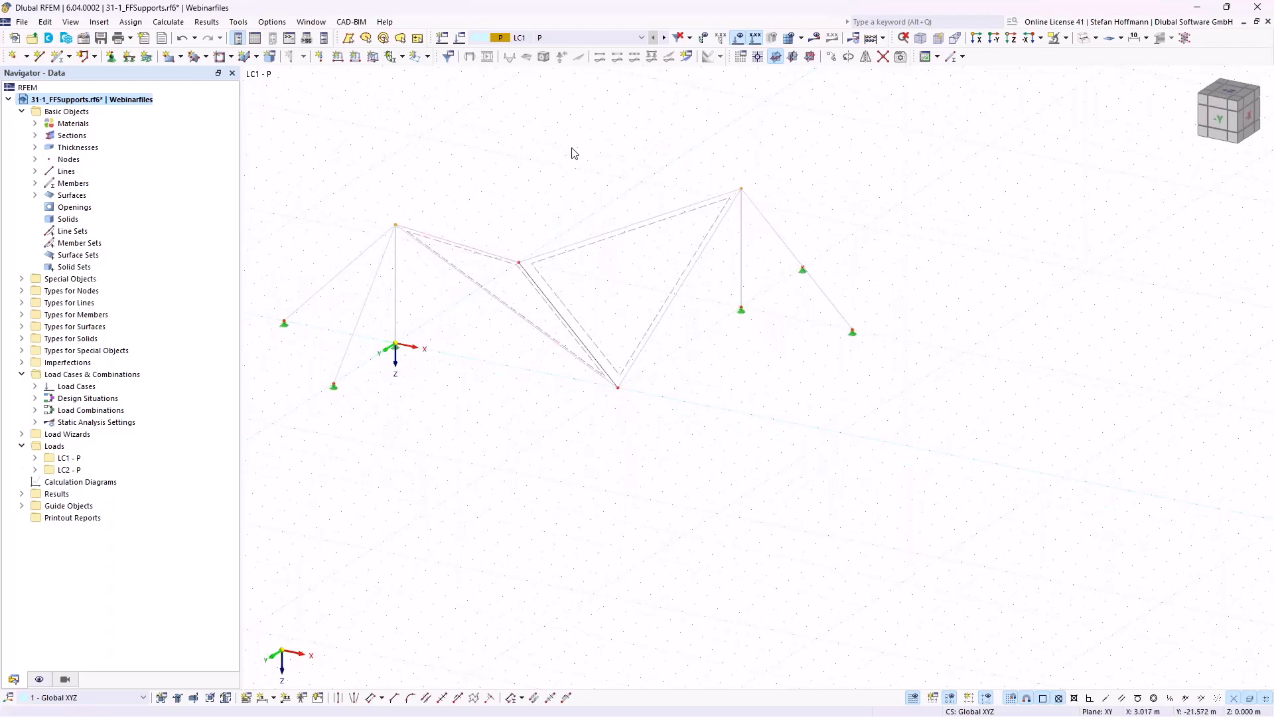
pyautogui.click(111, 56)
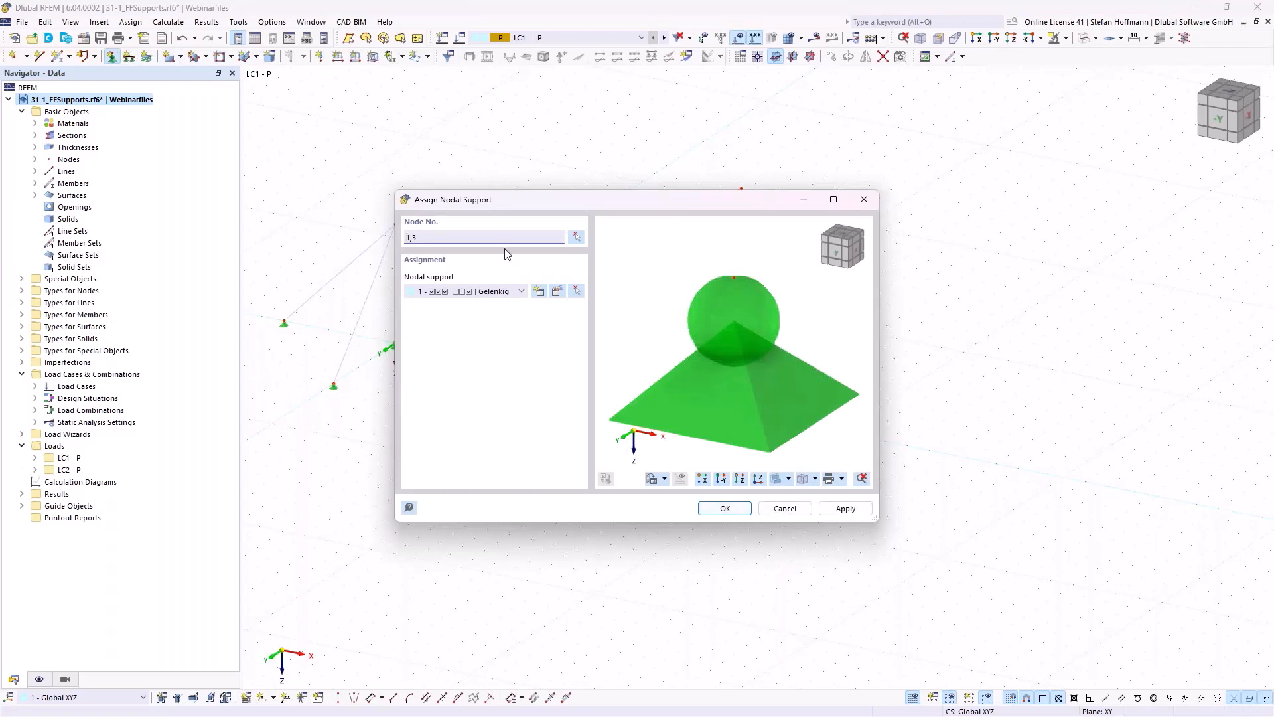
pyautogui.click(503, 292)
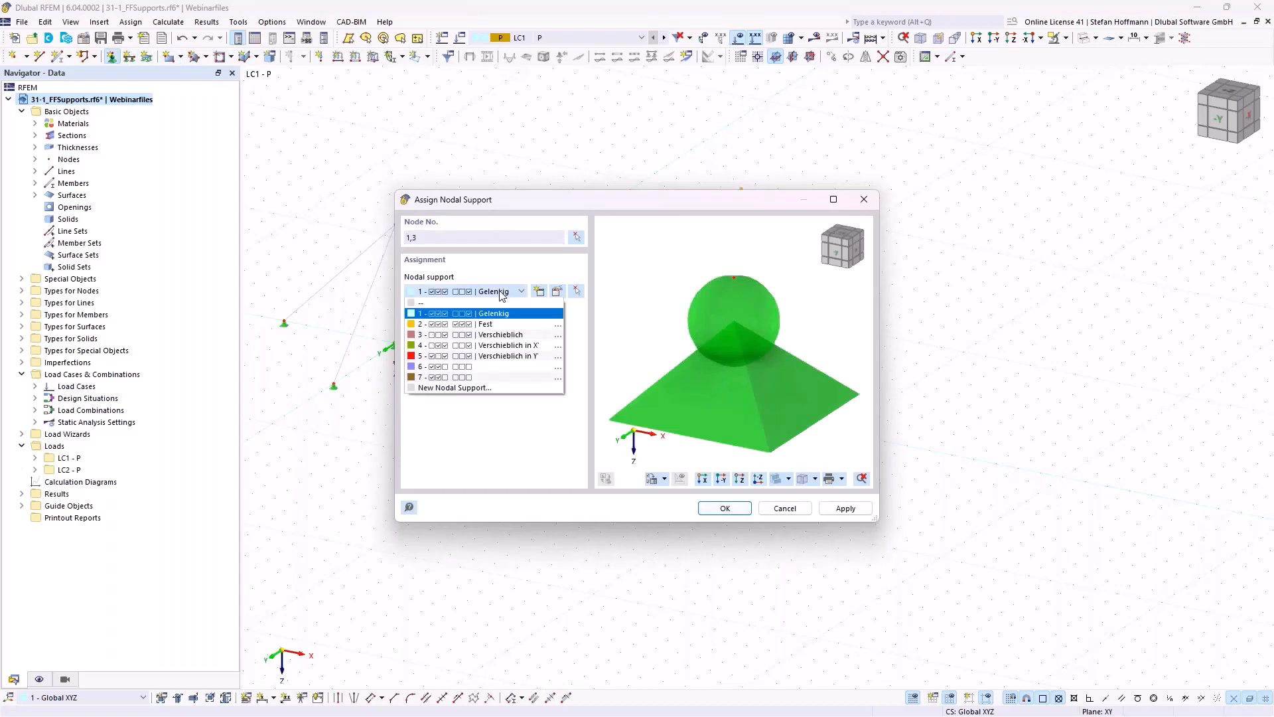
pyautogui.click(506, 373)
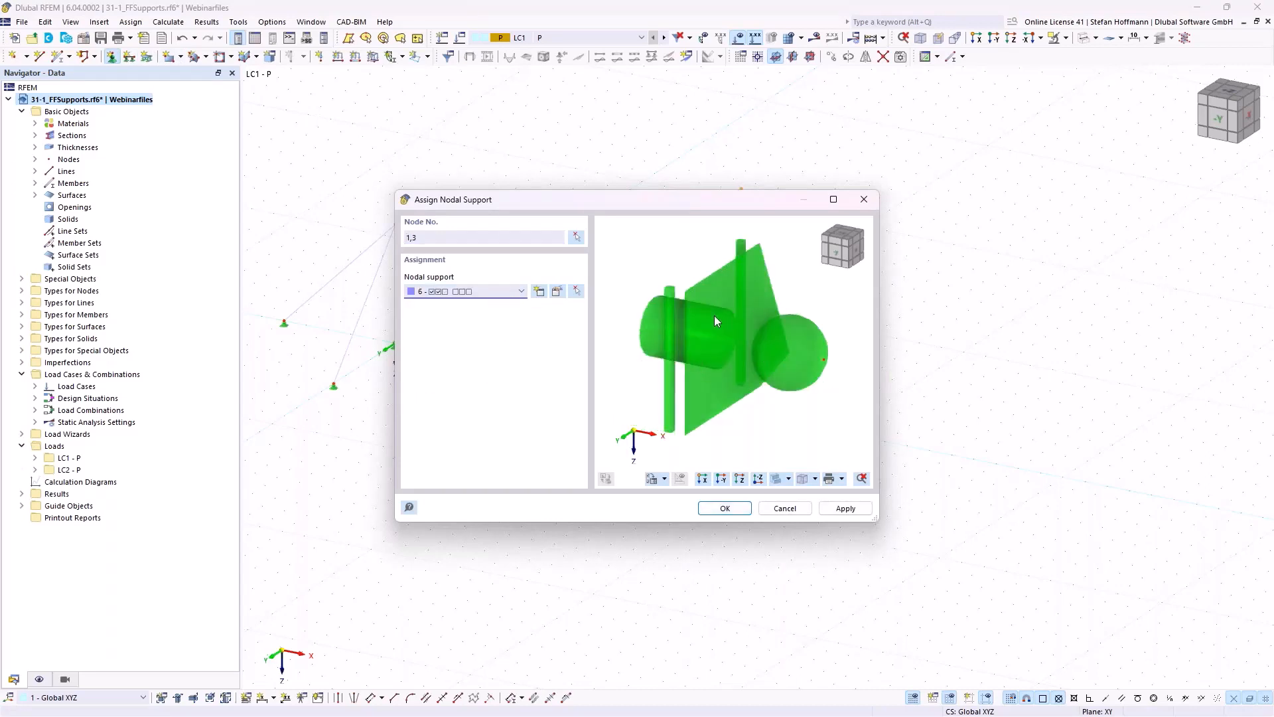
pyautogui.click(558, 293)
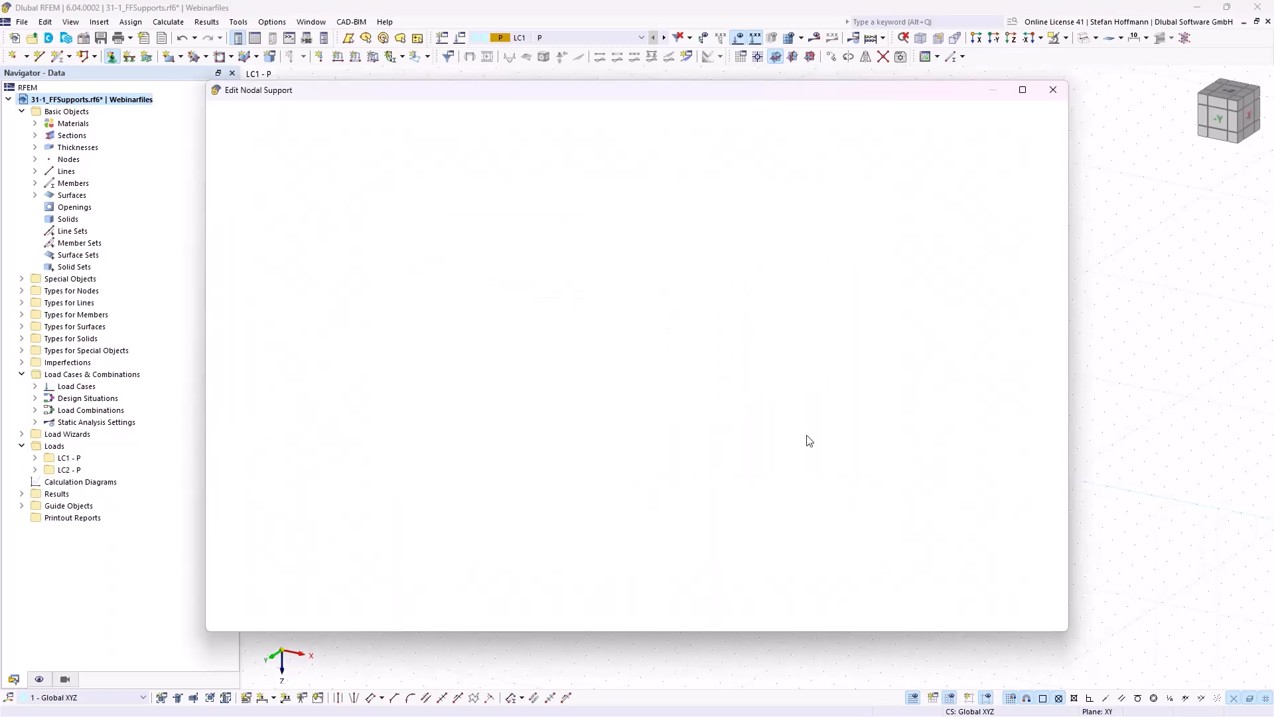
pyautogui.click(631, 241)
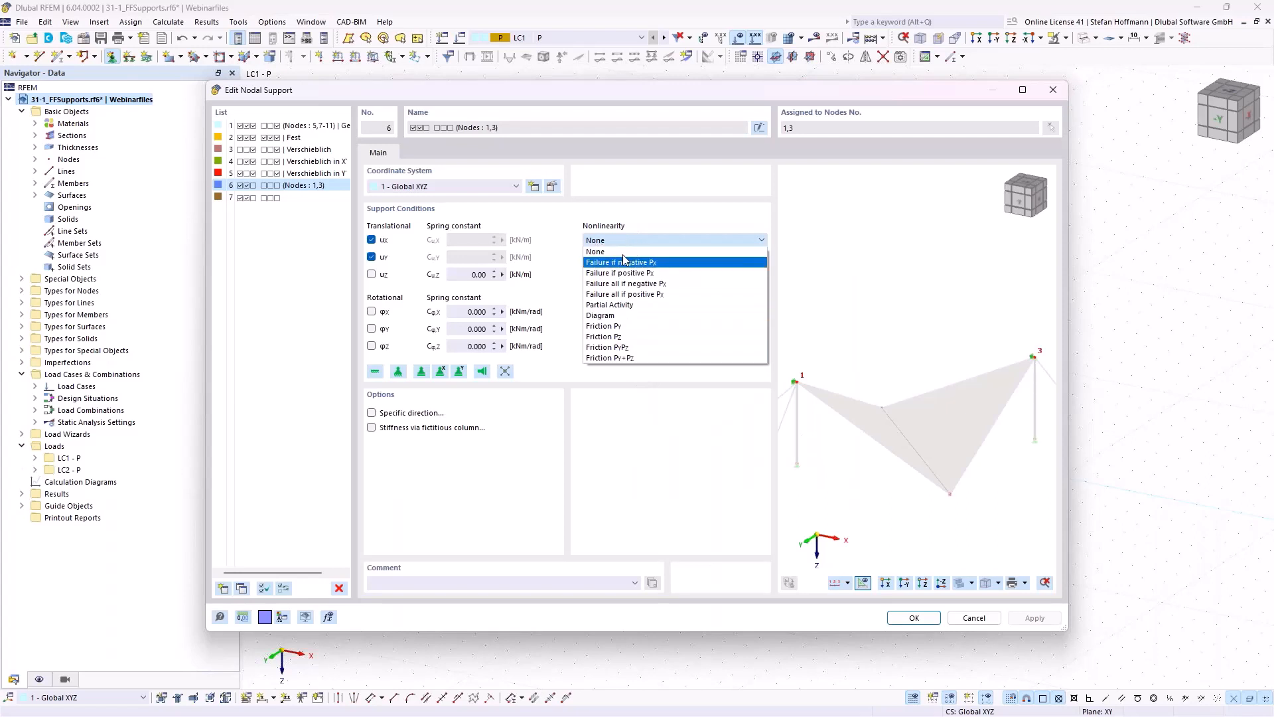
pyautogui.click(624, 252)
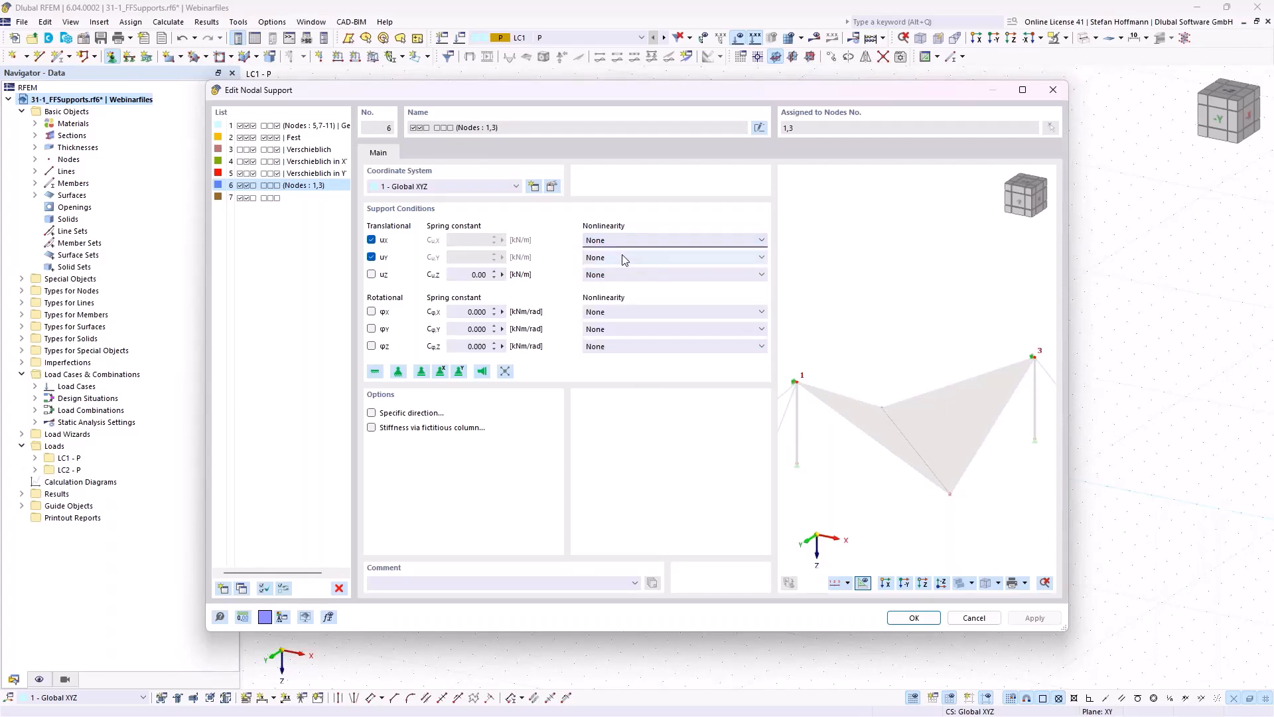
pyautogui.click(914, 617)
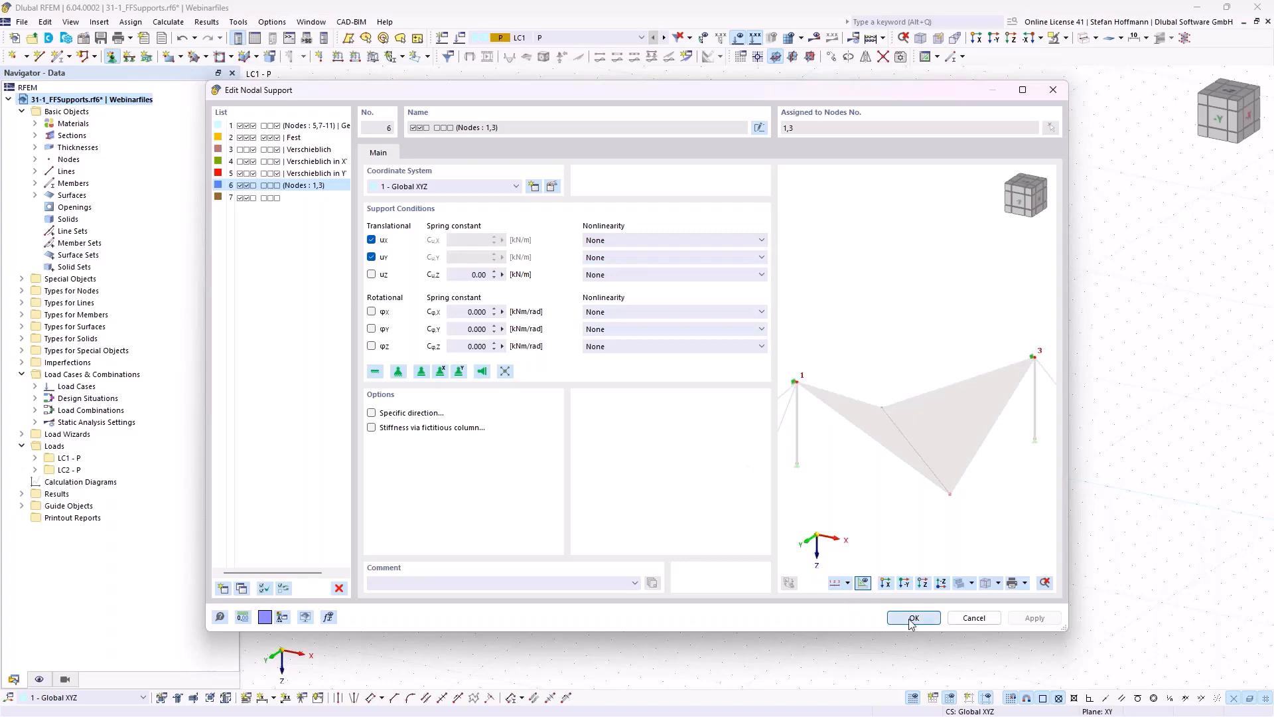
pyautogui.click(724, 508)
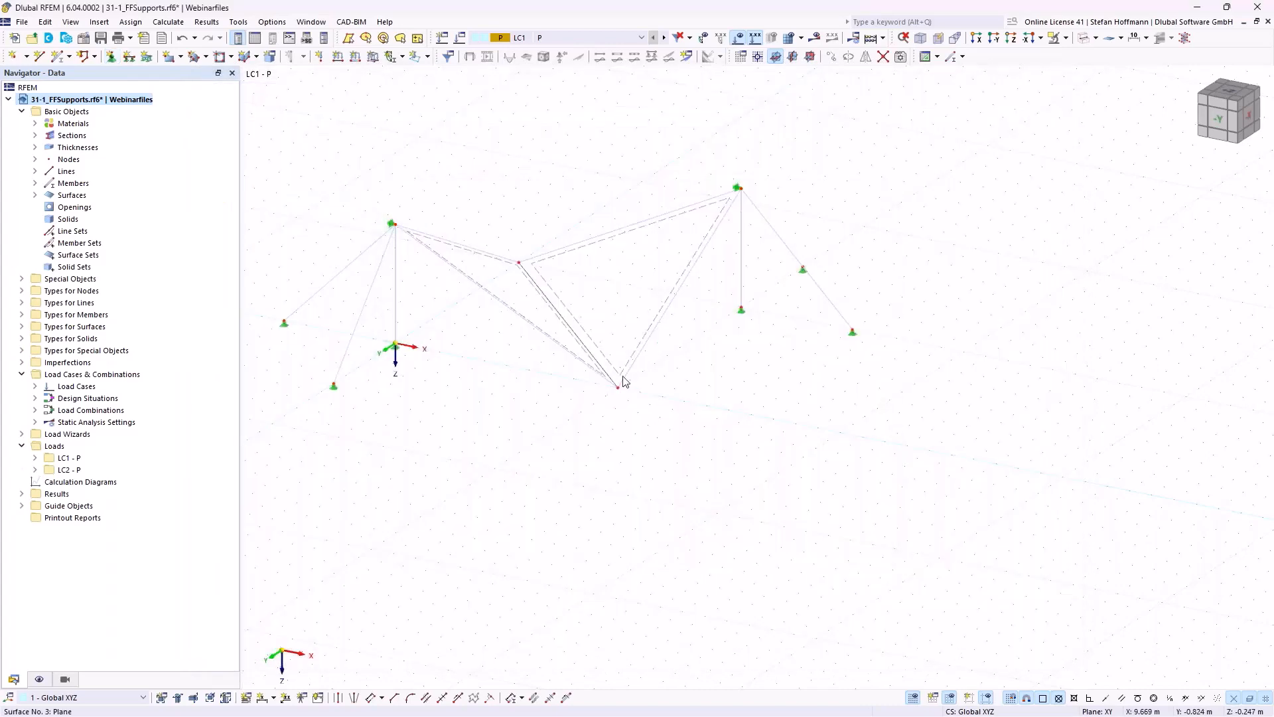
# - Apply a form-finding surface load with nx = 1.000 and ny = 1.000 kN/m to both membrane surfaces in LC1
pyautogui.keyDown('ctrl'); pyautogui.moveTo(628, 397); pyautogui.dragTo(637, 421, button='middle'); pyautogui.keyUp('ctrl')
pyautogui.moveTo(617, 251); pyautogui.dragTo(516, 303)
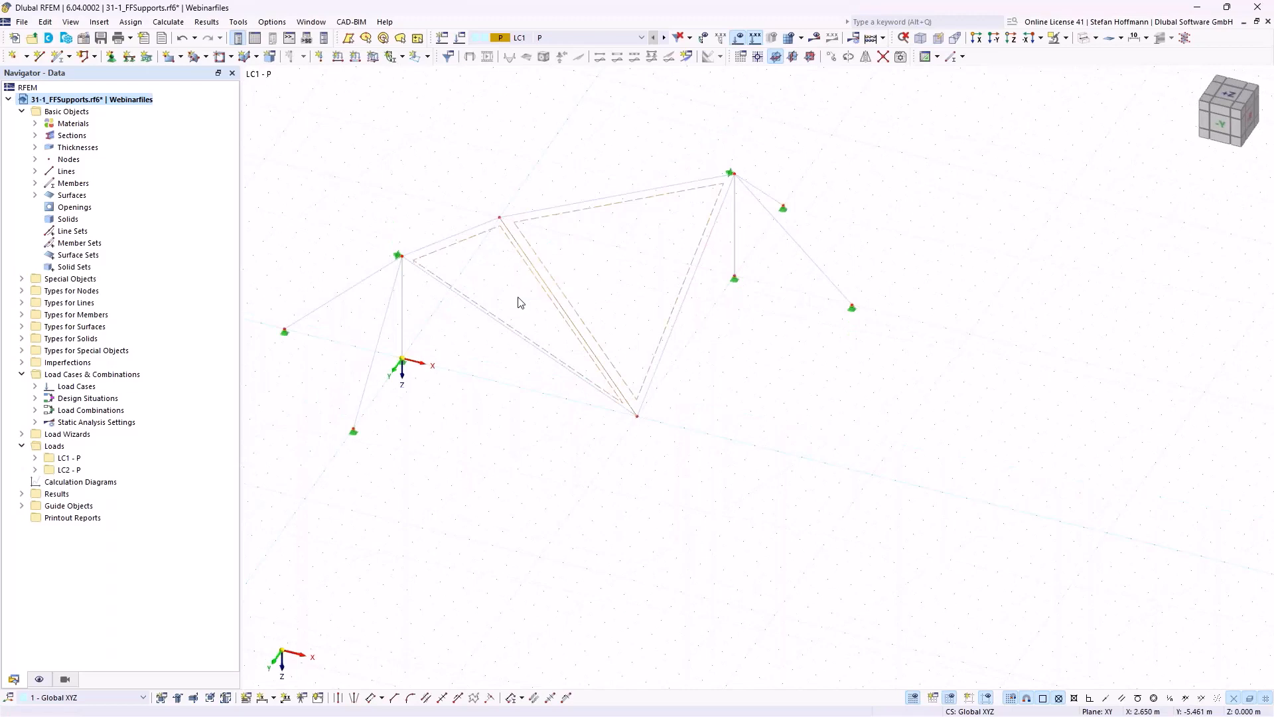
pyautogui.click(374, 58)
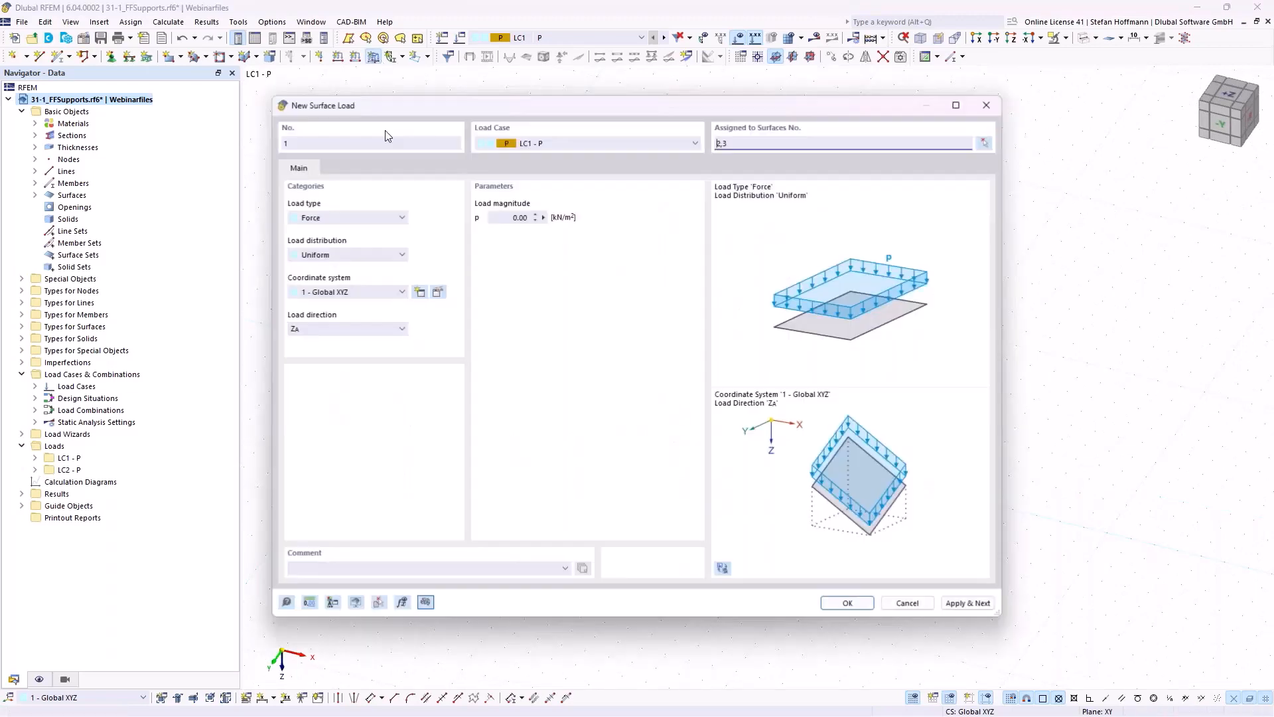
pyautogui.click(347, 218)
pyautogui.click(348, 283)
pyautogui.doubleClick(524, 292)
pyautogui.write('1')
pyautogui.doubleClick(510, 328)
pyautogui.write('1')
pyautogui.click(848, 603)
# - Create a new structure modification for LC1 with the partial safety factor off and deactivation of supports on nodes enabled
pyautogui.moveTo(573, 295); pyautogui.dragTo(604, 333, button='middle')
pyautogui.keyDown('ctrl'); pyautogui.moveTo(604, 333); pyautogui.dragTo(601, 314, button='middle'); pyautogui.keyUp('ctrl')
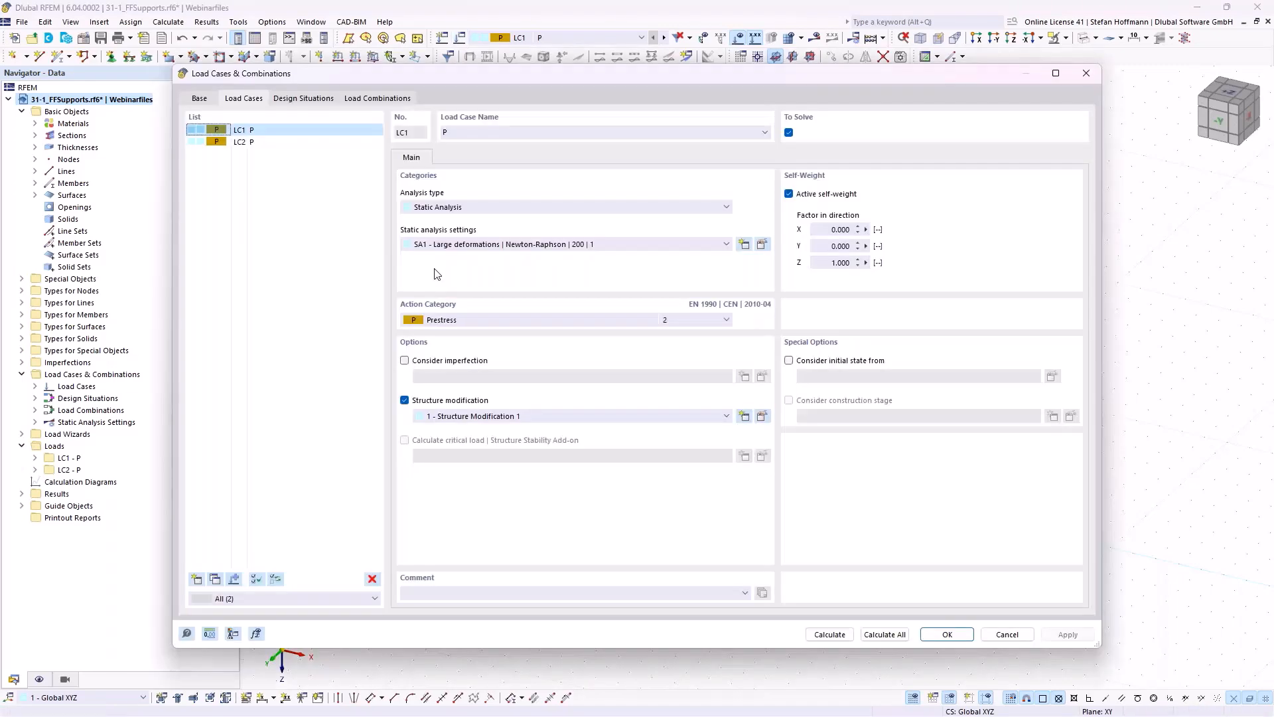
pyautogui.click(444, 400)
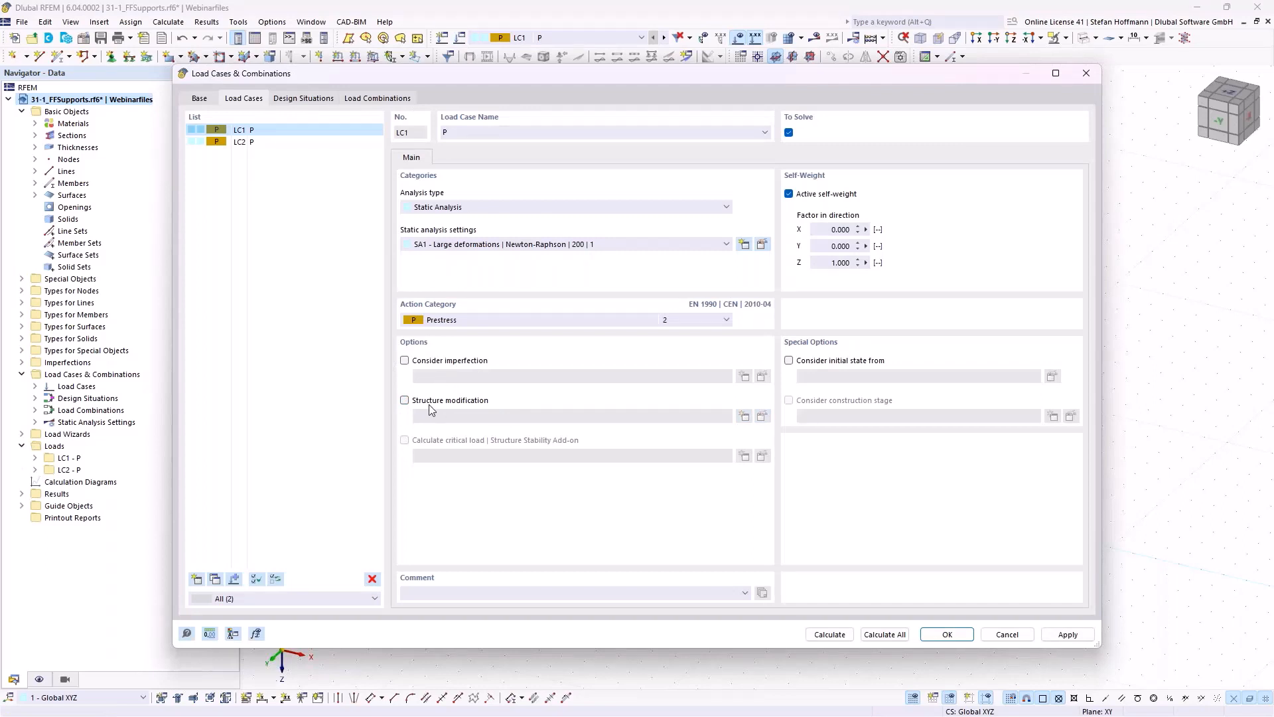
pyautogui.click(421, 401)
pyautogui.click(744, 416)
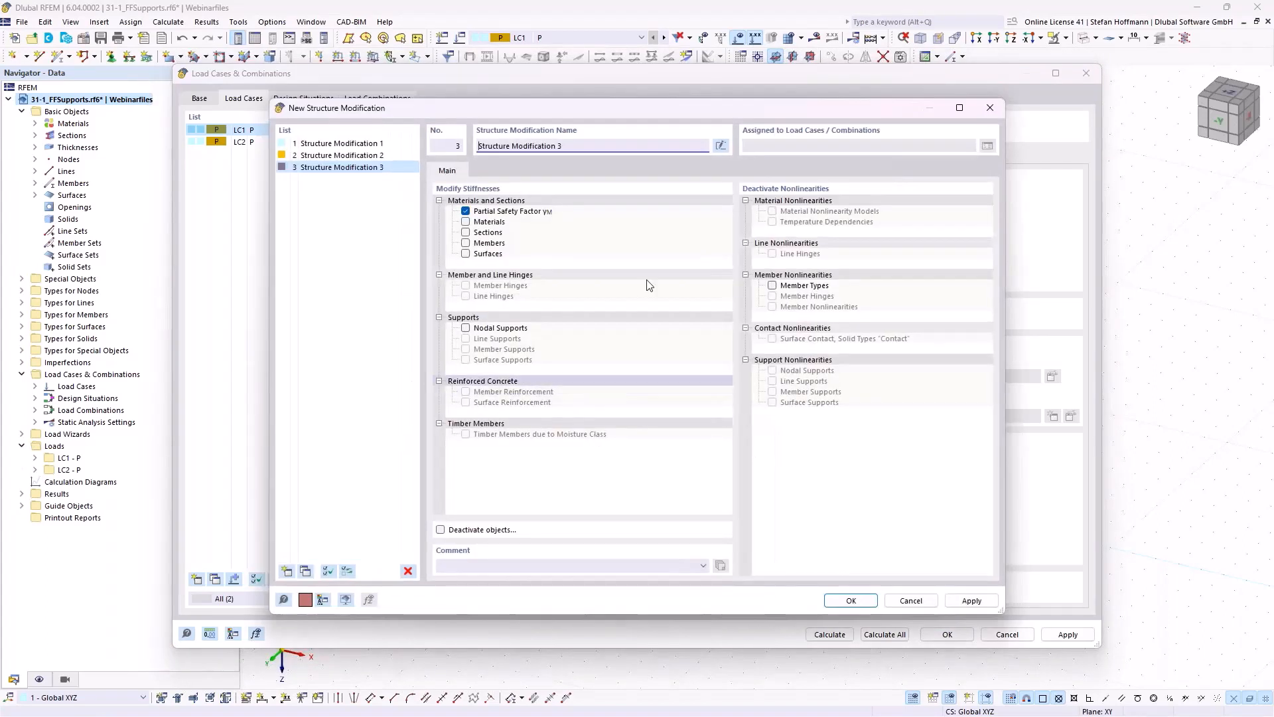
pyautogui.click(467, 211)
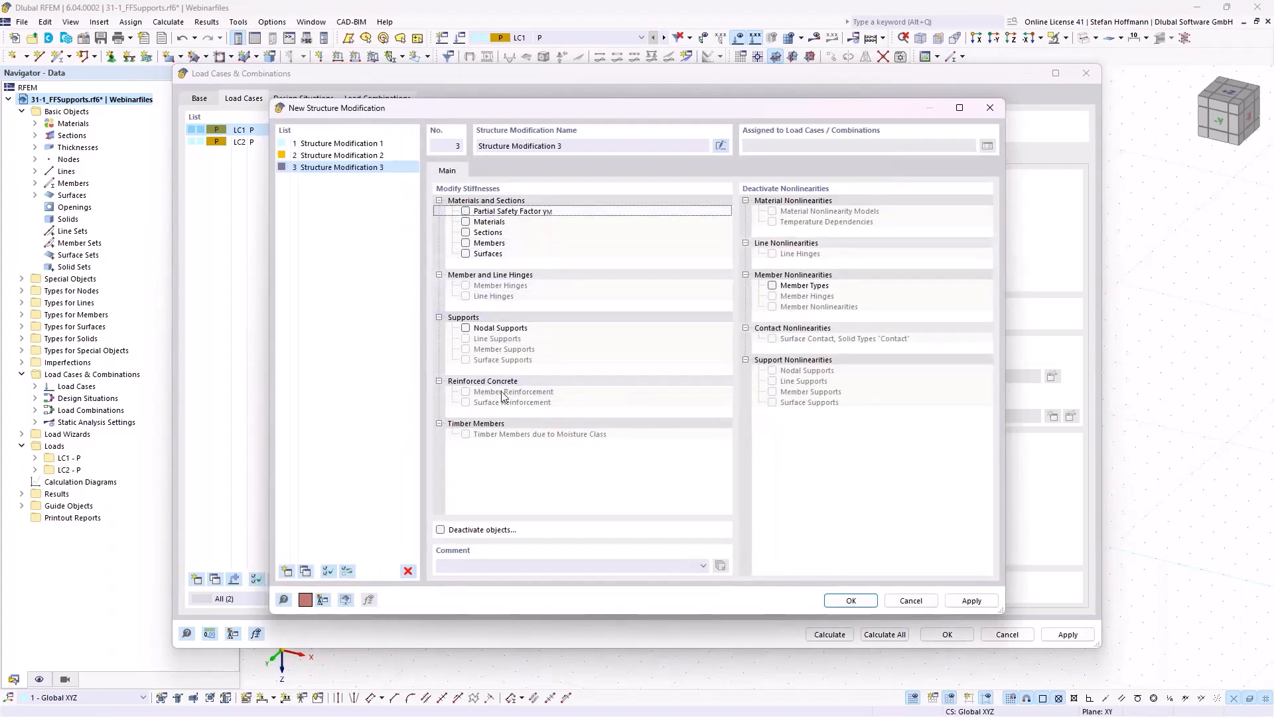
pyautogui.click(441, 531)
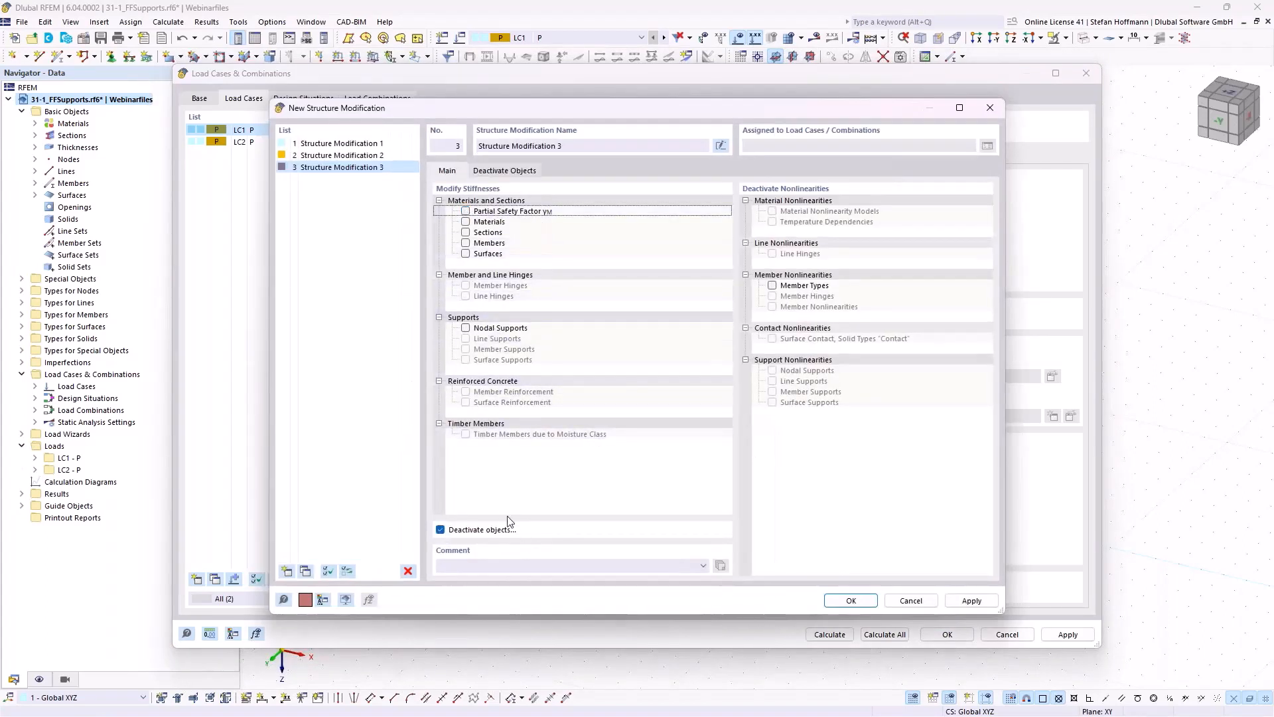
pyautogui.click(504, 170)
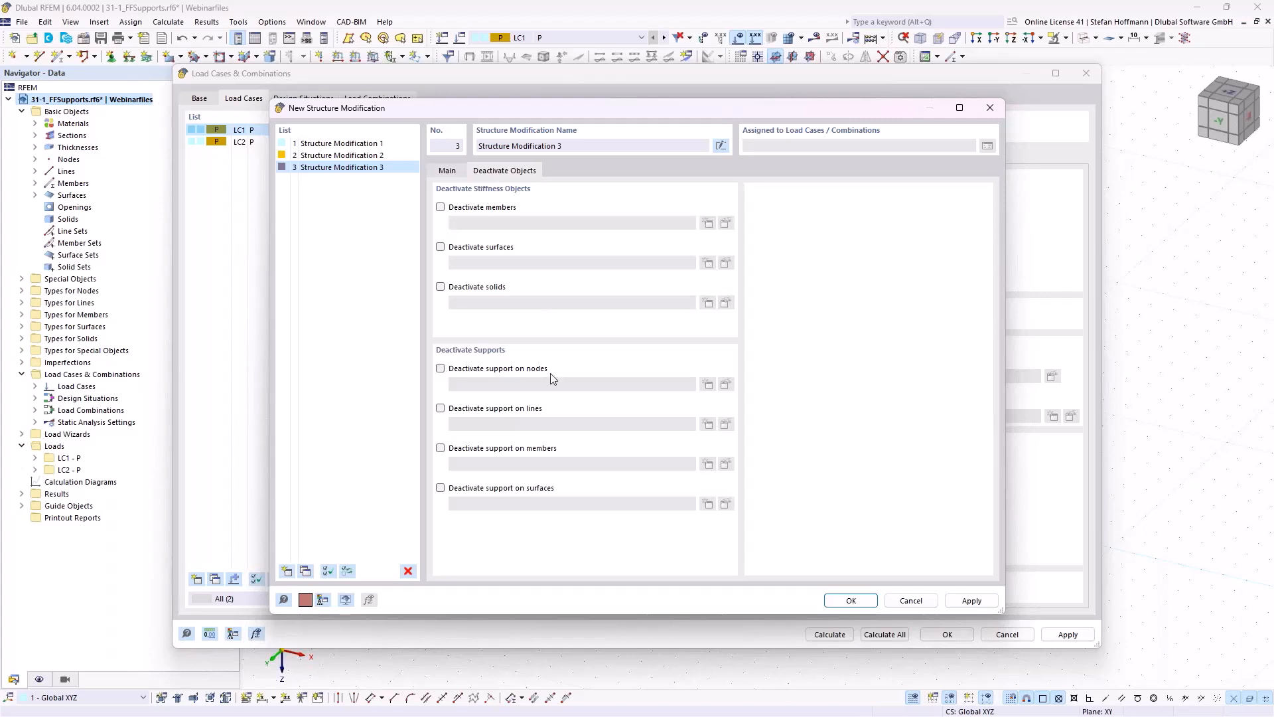
pyautogui.click(461, 369)
# - Define a node object selection with Node No. equal to 1,3 for the deactivated supports, and confirm the structure modification
pyautogui.click(708, 384)
pyautogui.click(437, 229)
pyautogui.click(416, 227)
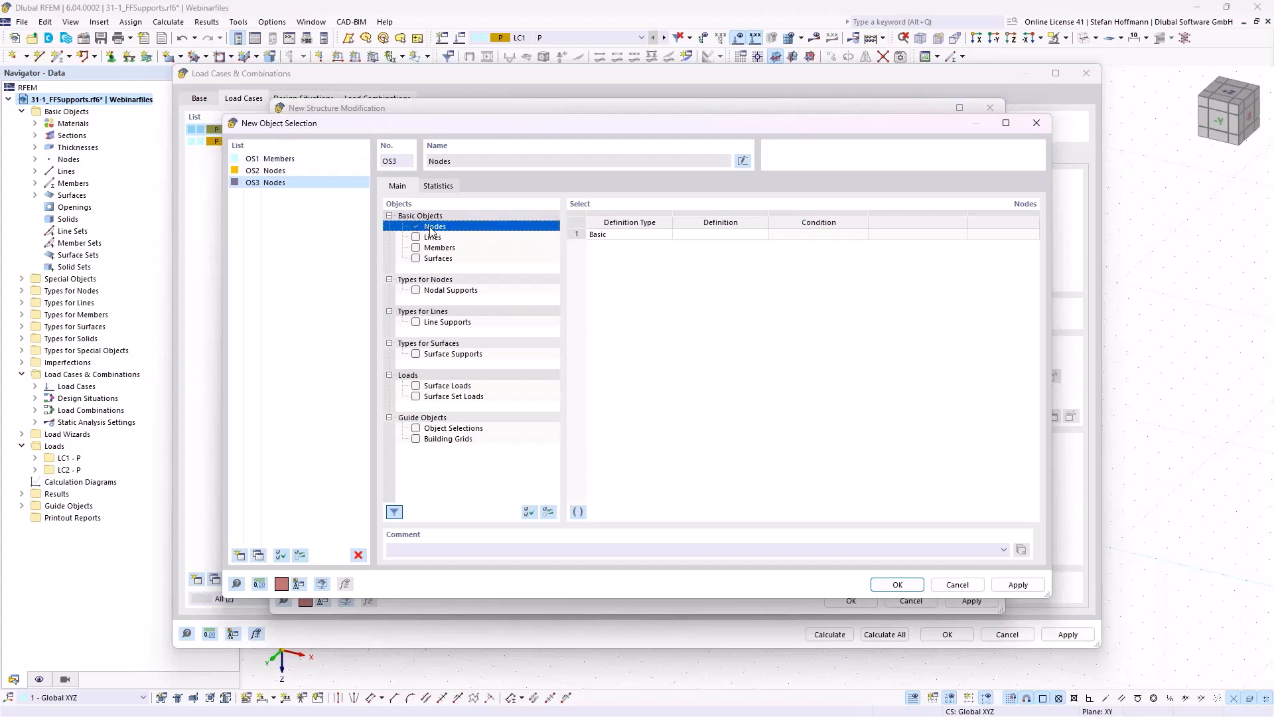
pyautogui.click(775, 237)
pyautogui.click(762, 237)
pyautogui.click(762, 238)
pyautogui.click(736, 253)
pyautogui.click(962, 236)
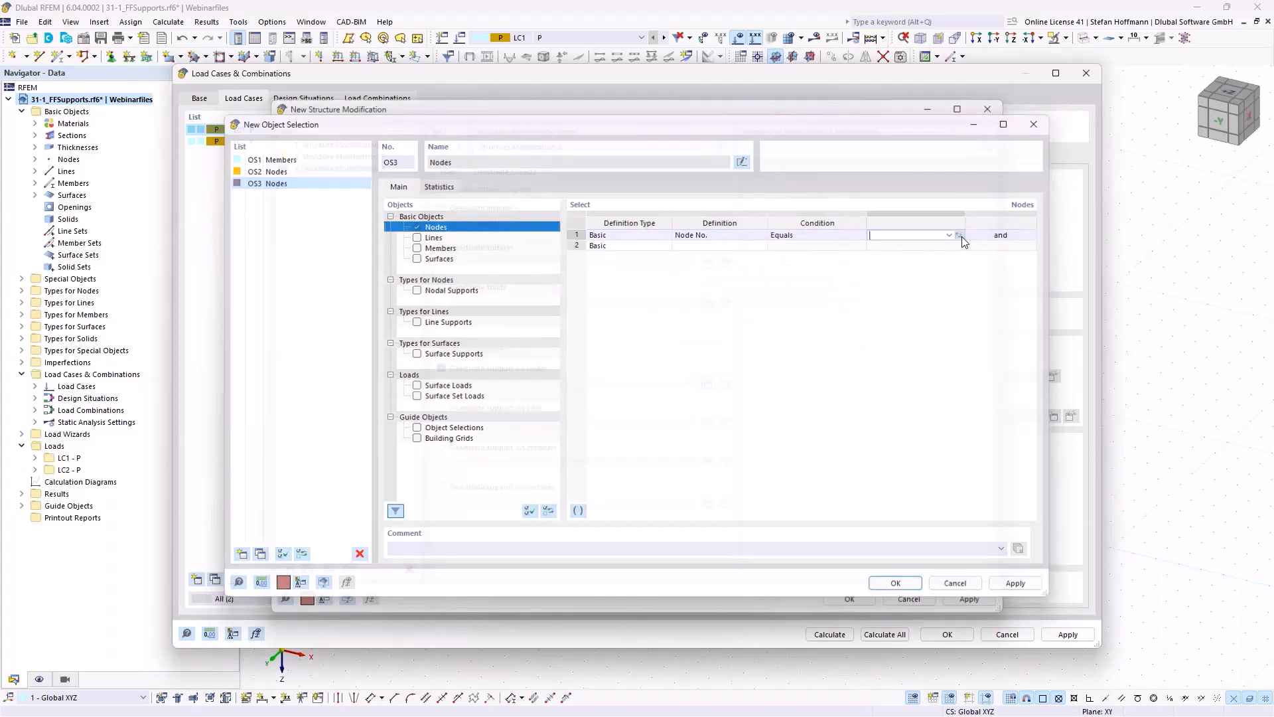
pyautogui.click(787, 235)
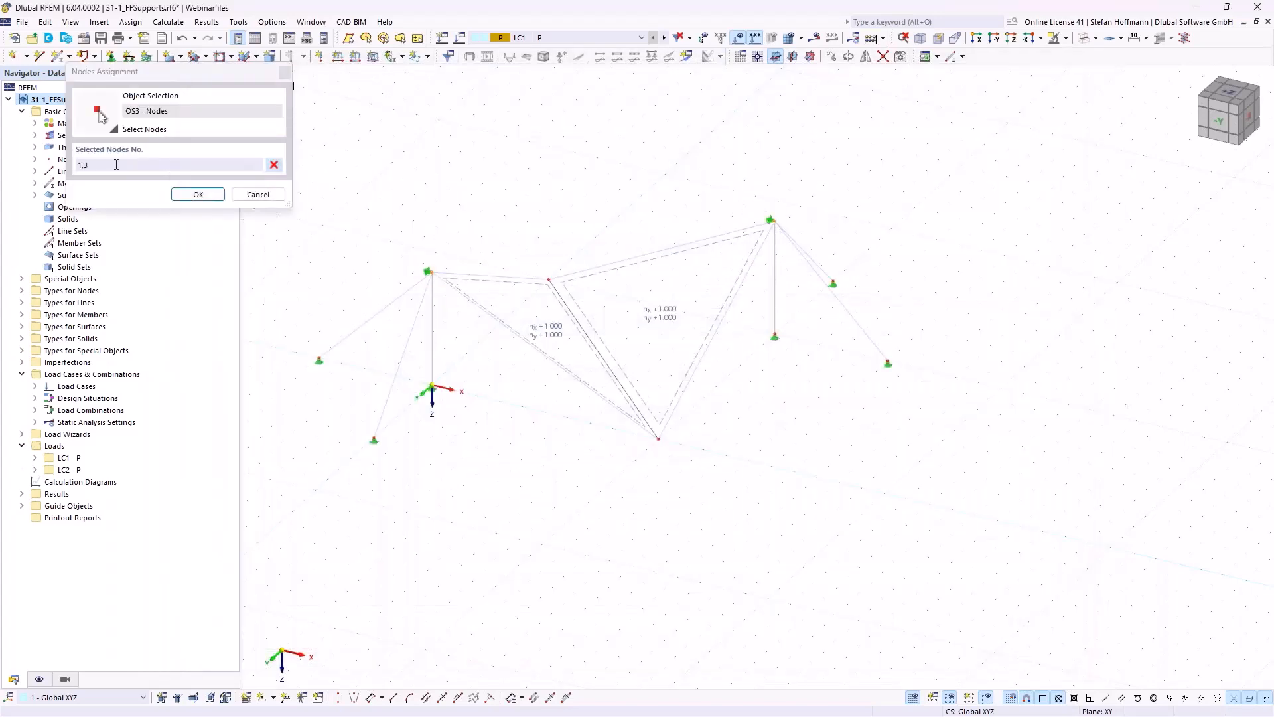
pyautogui.click(197, 194)
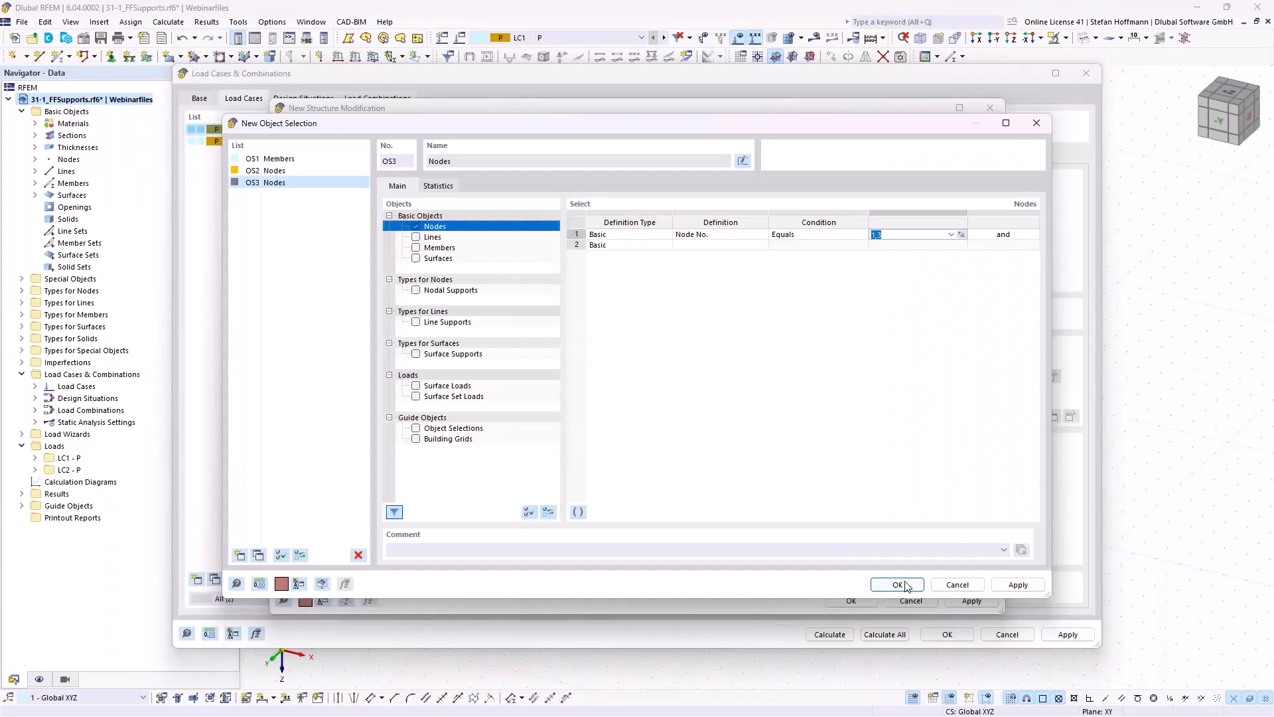
pyautogui.click(895, 583)
pyautogui.click(851, 601)
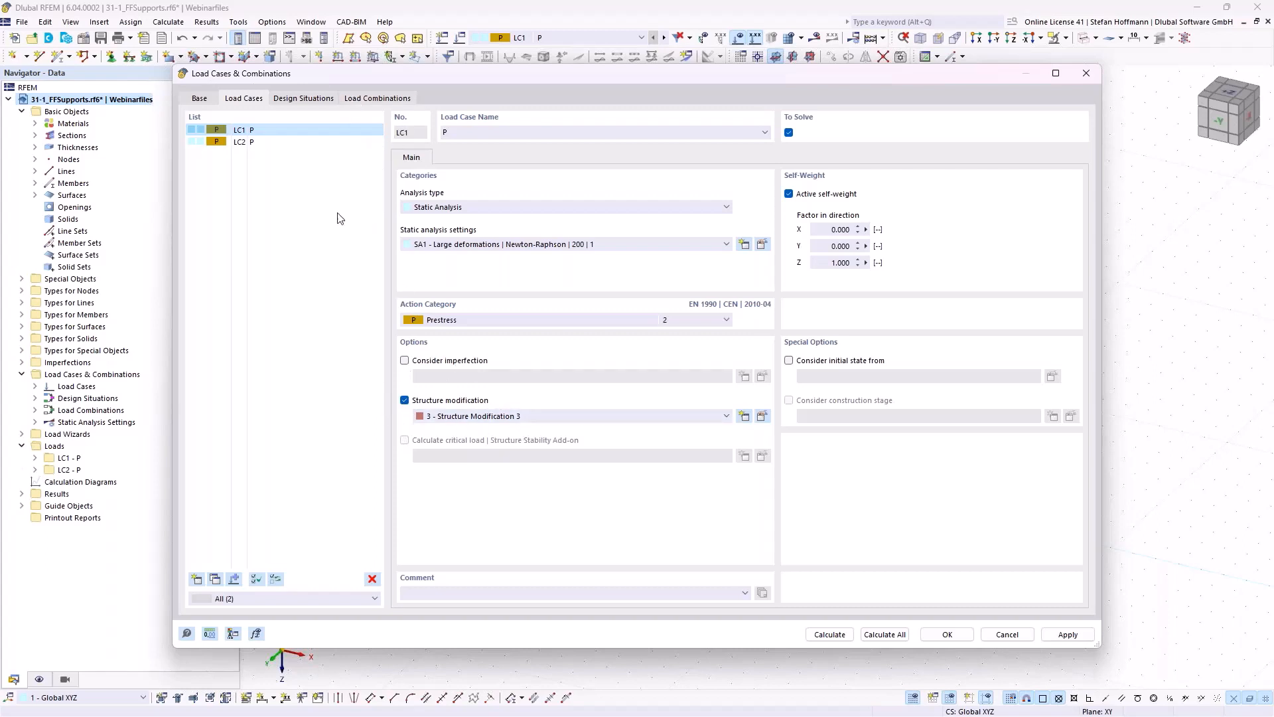
# - Delete load case LC2 and accept the load case changes
pyautogui.click(260, 142)
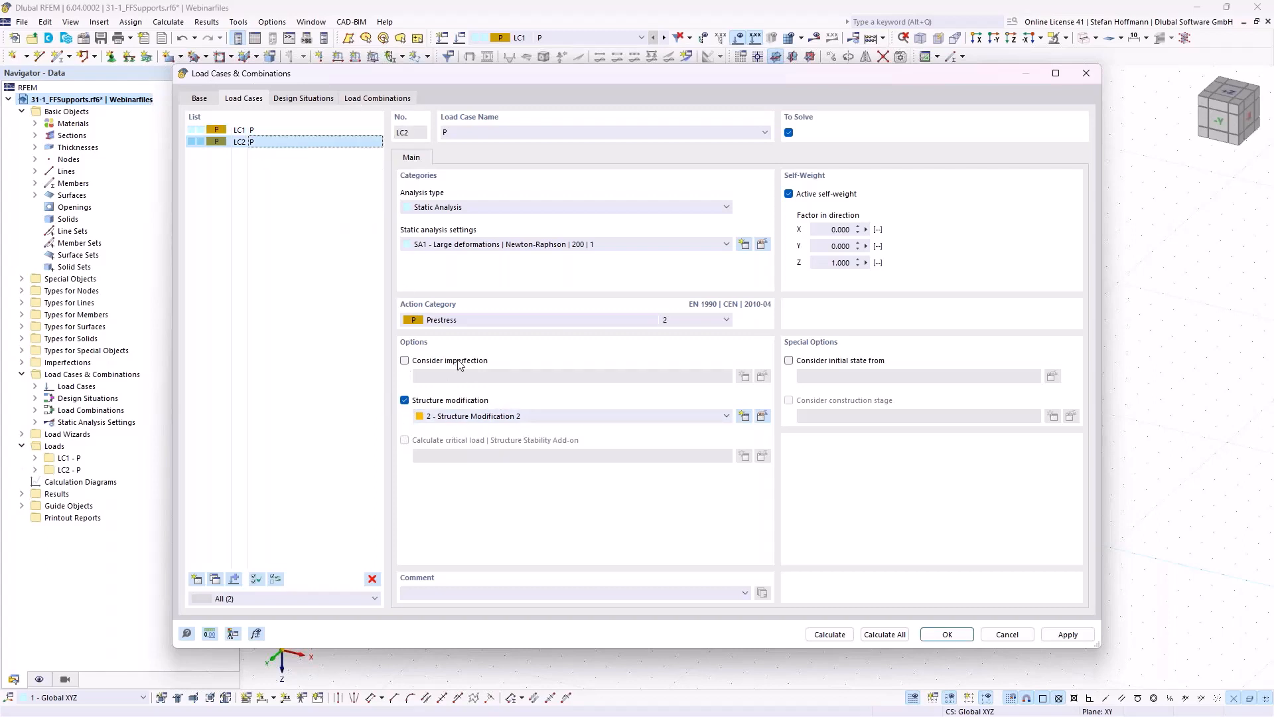
pyautogui.click(550, 418)
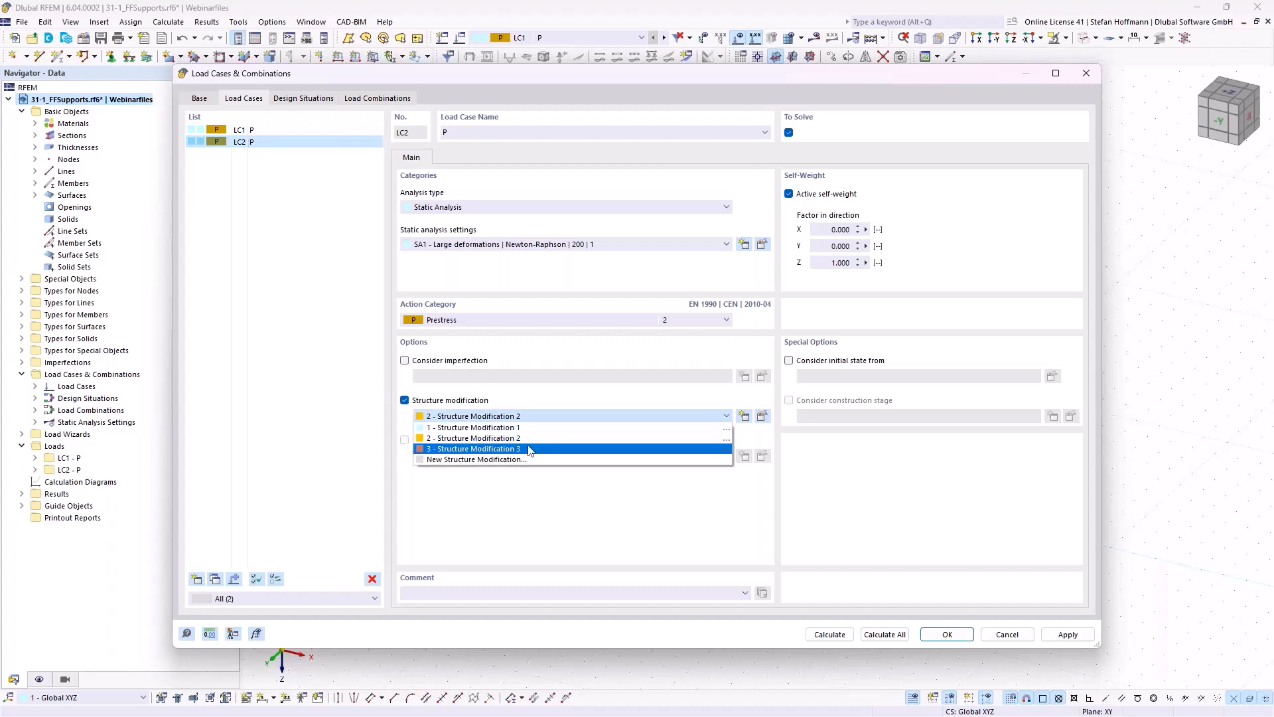
pyautogui.press('Escape')
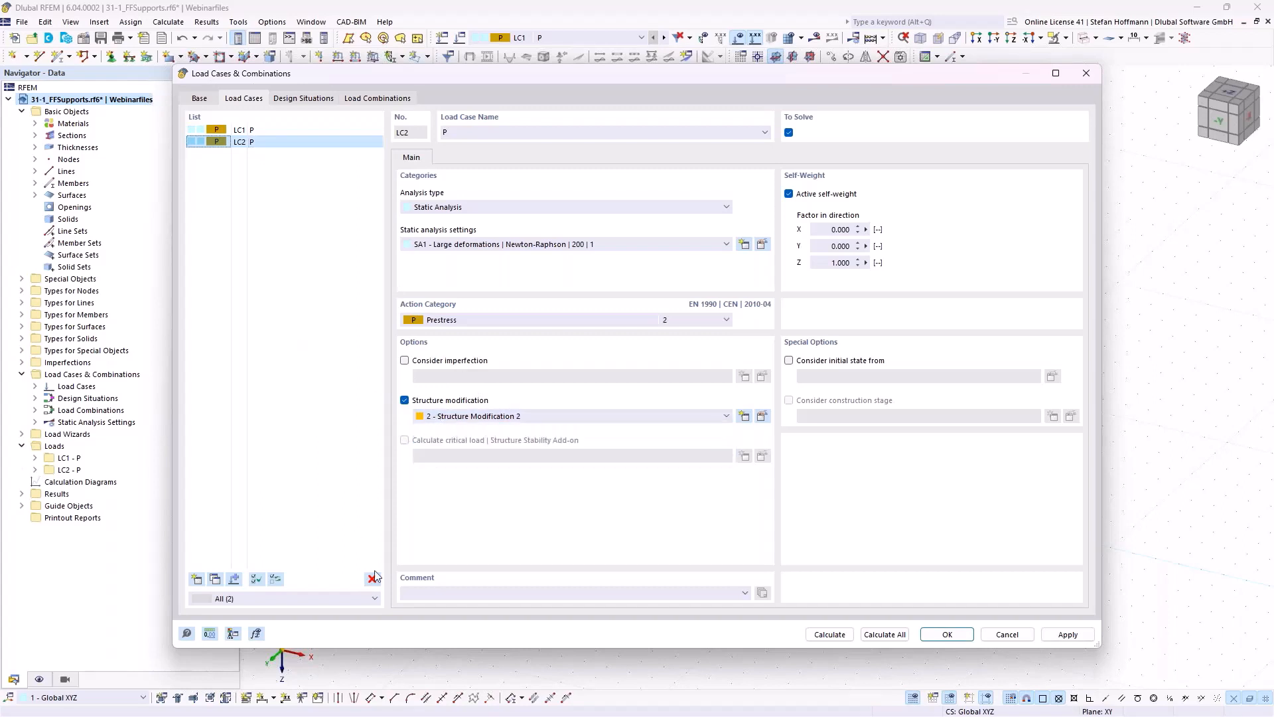
pyautogui.click(373, 579)
pyautogui.click(650, 411)
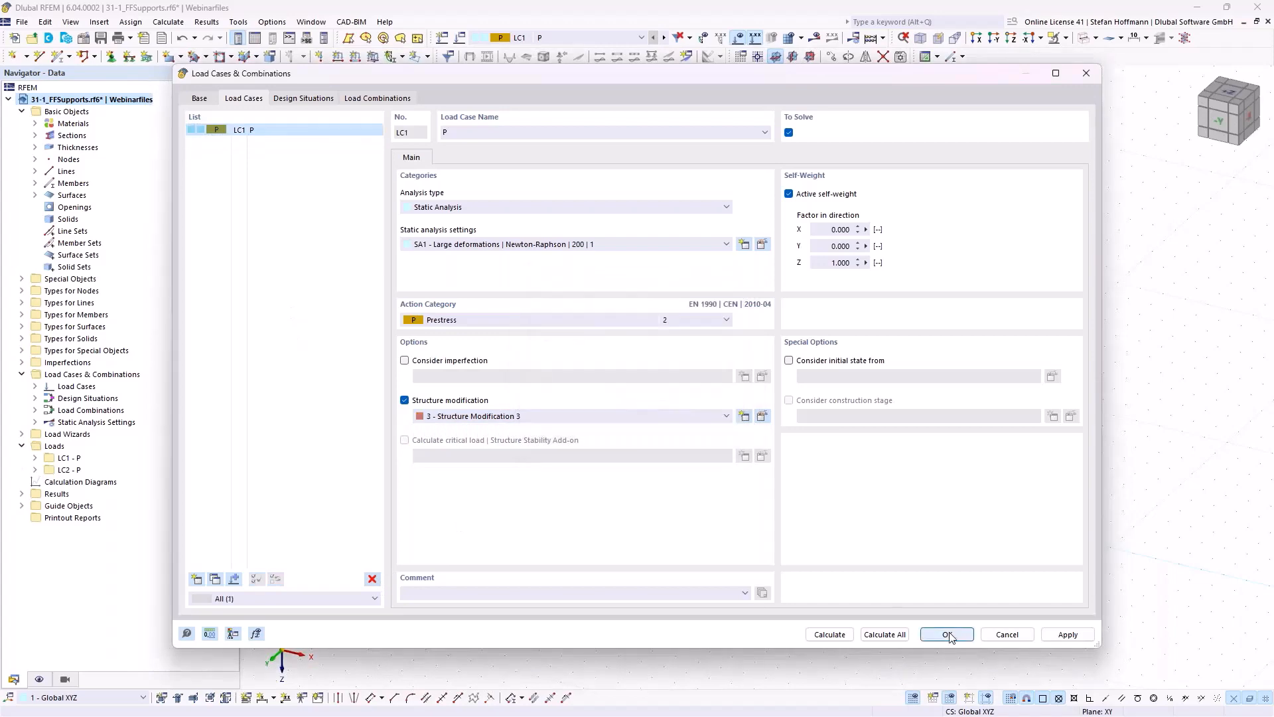
pyautogui.click(947, 634)
# - Copy load case LC1 as a new load case LC2 and assign Structure Modification 1 to it
pyautogui.click(461, 38)
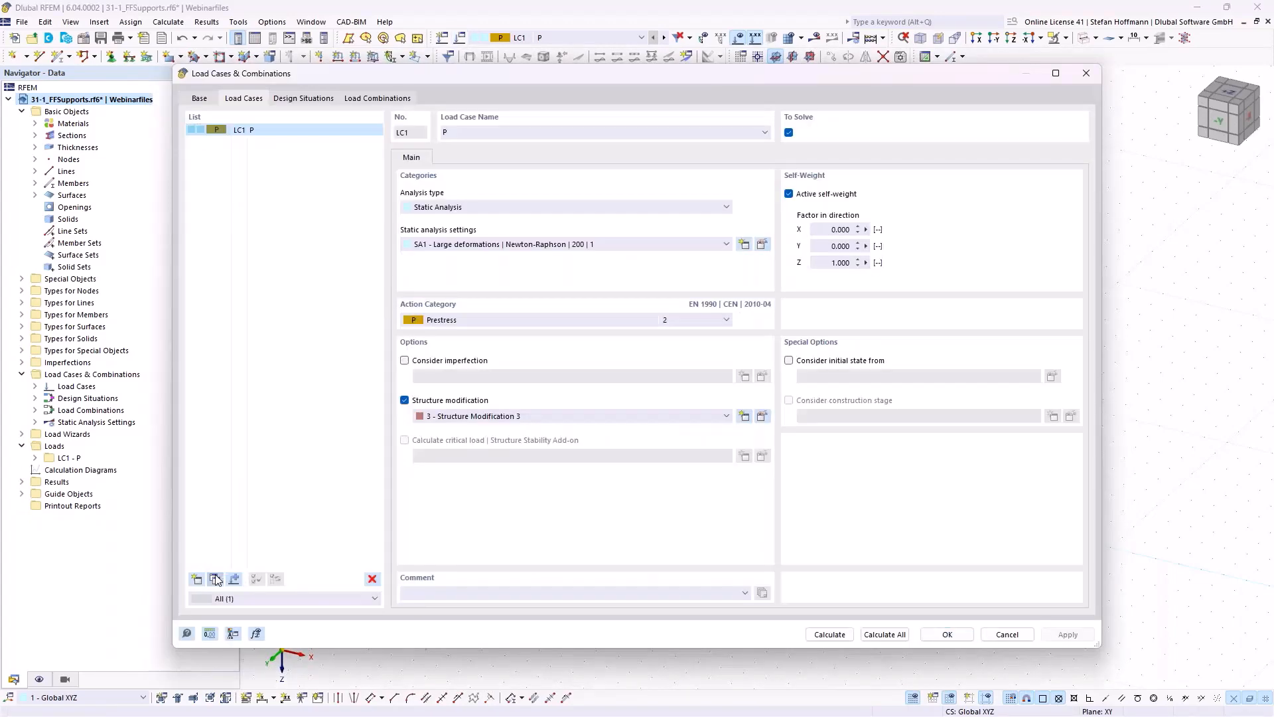
pyautogui.click(214, 578)
pyautogui.click(499, 416)
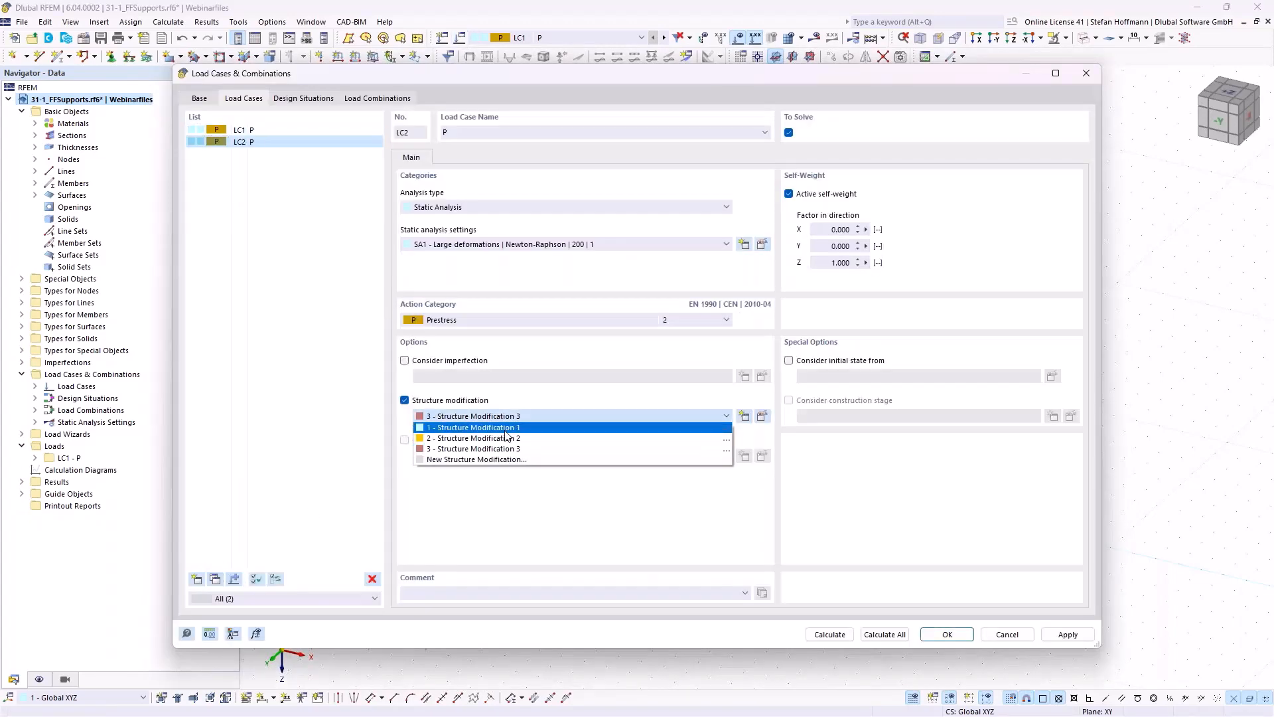
pyautogui.click(499, 430)
# - Edit Structure Modification 1 to turn off the partial safety factor and re-pick the deactivated members in object selection OS1
pyautogui.click(762, 416)
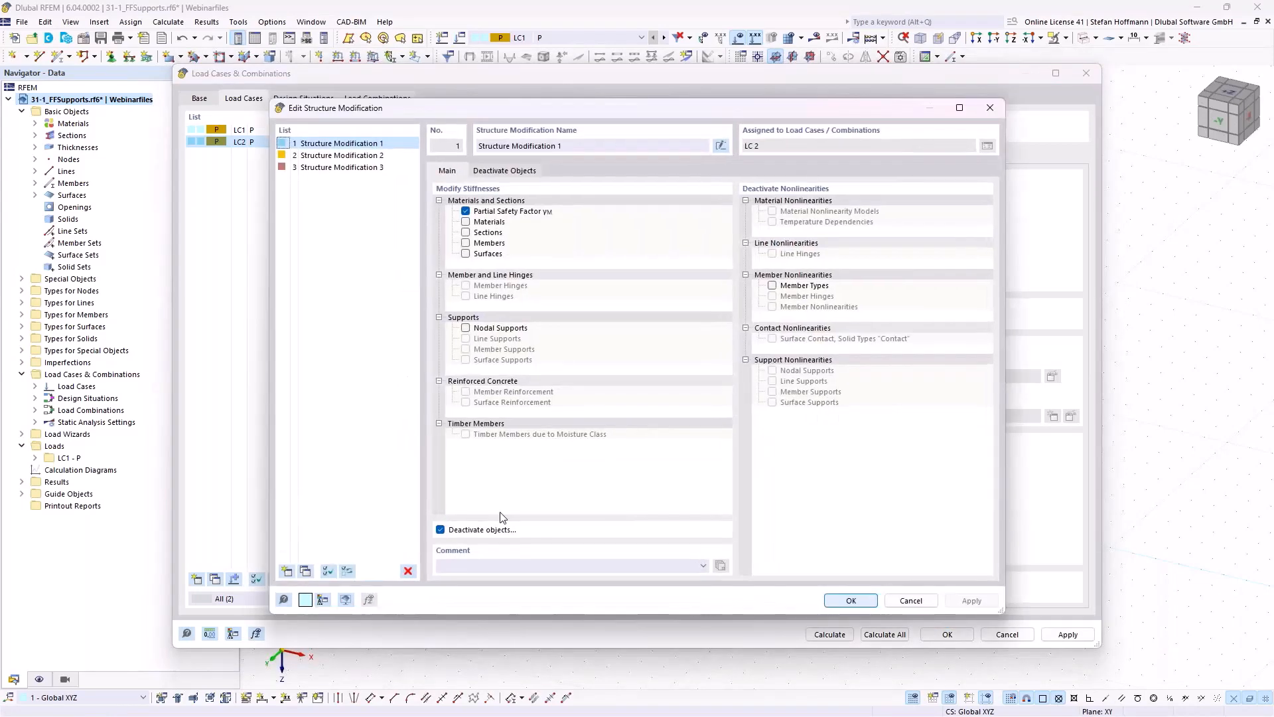
pyautogui.click(466, 212)
pyautogui.click(489, 172)
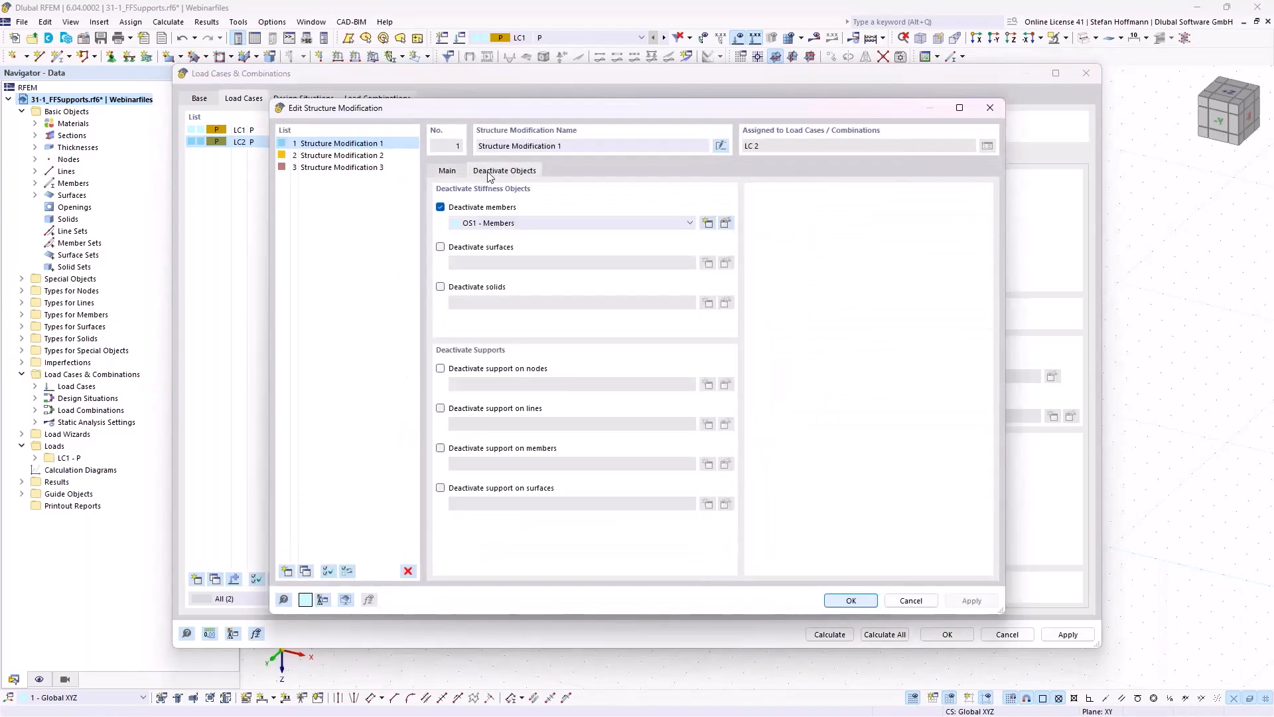
pyautogui.click(726, 225)
pyautogui.click(926, 233)
pyautogui.click(962, 235)
pyautogui.click(207, 195)
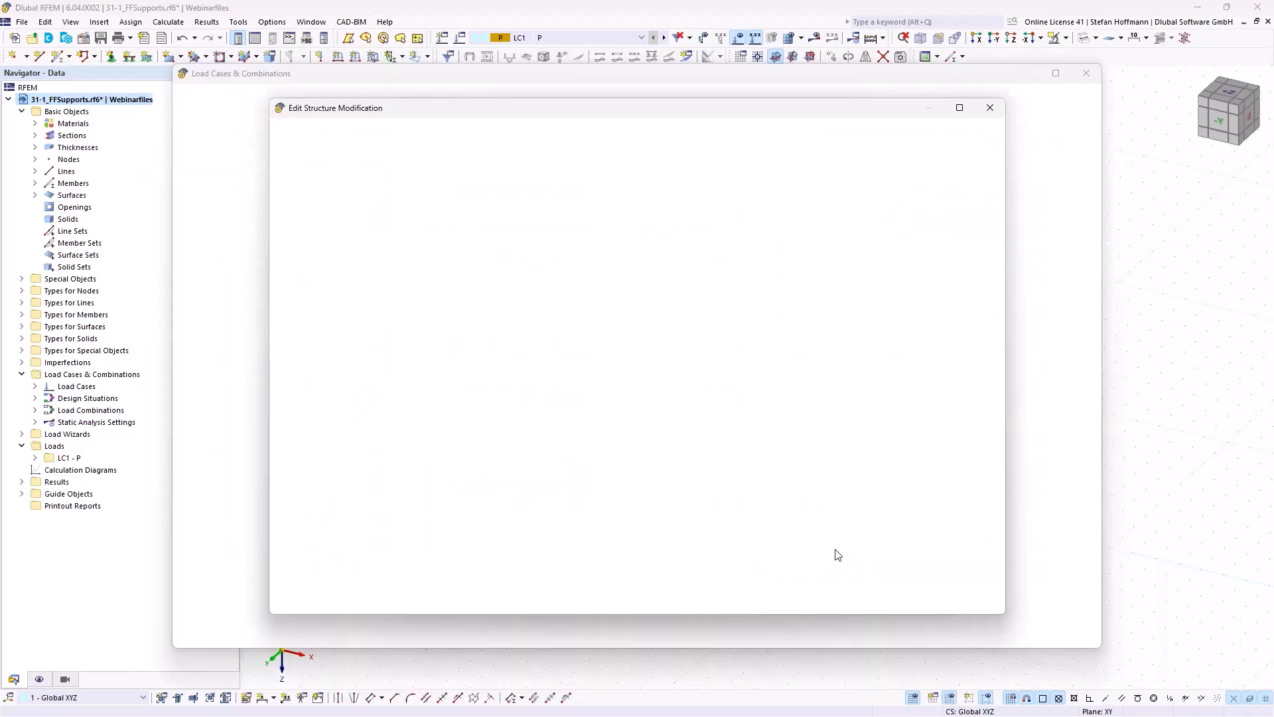
pyautogui.click(897, 585)
pyautogui.click(850, 600)
# - Try to calculate all load cases and load combinations
pyautogui.click(885, 634)
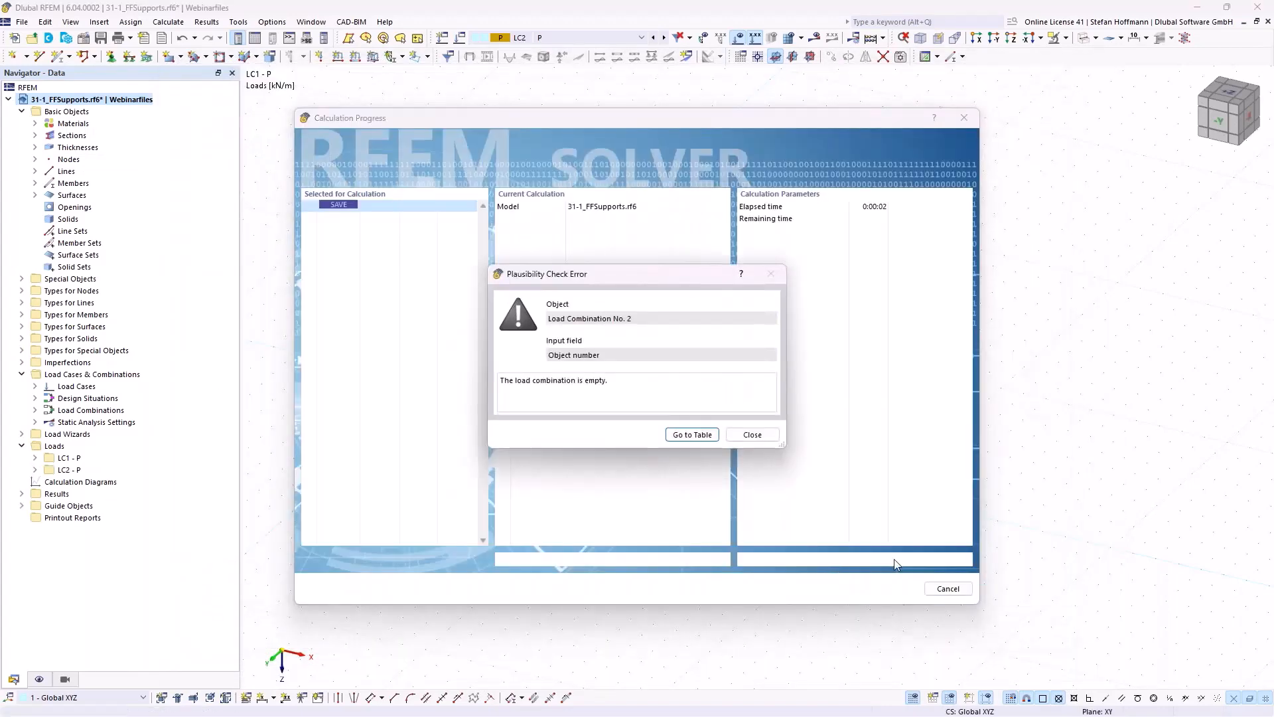
pyautogui.click(746, 436)
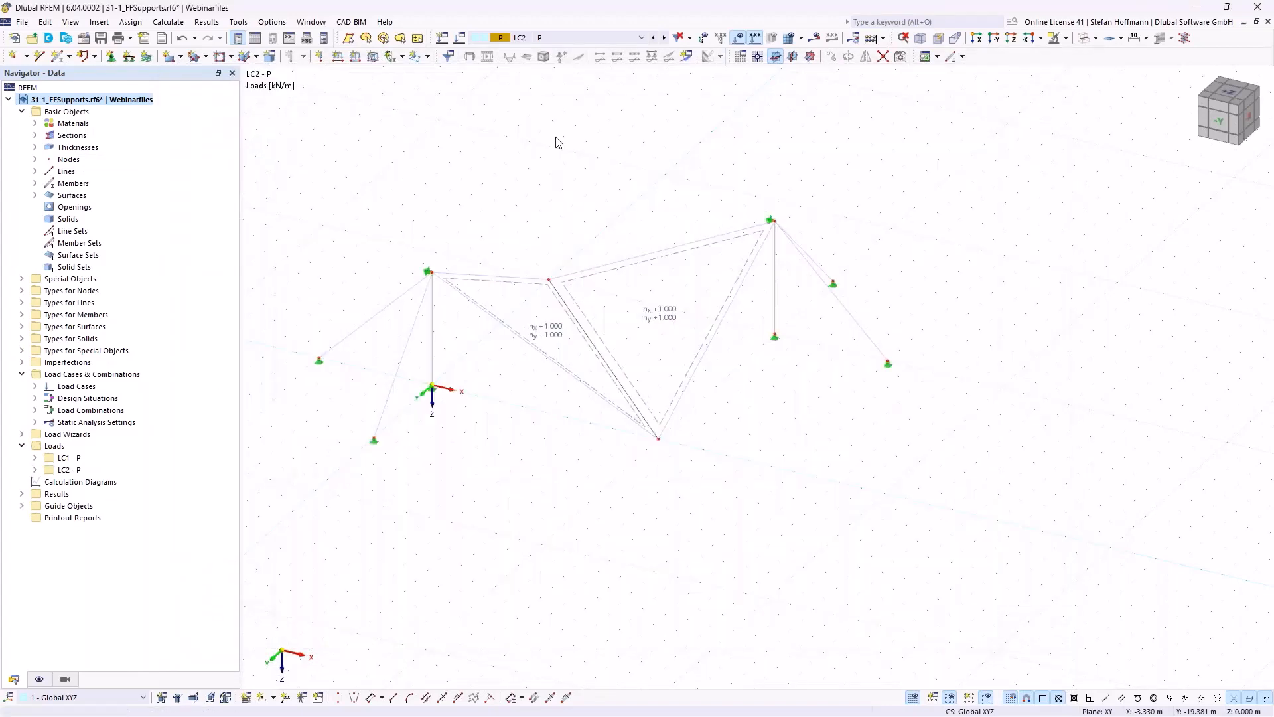
# - Delete load combinations CO1 and CO2 and calculate all remaining load cases
pyautogui.click(377, 98)
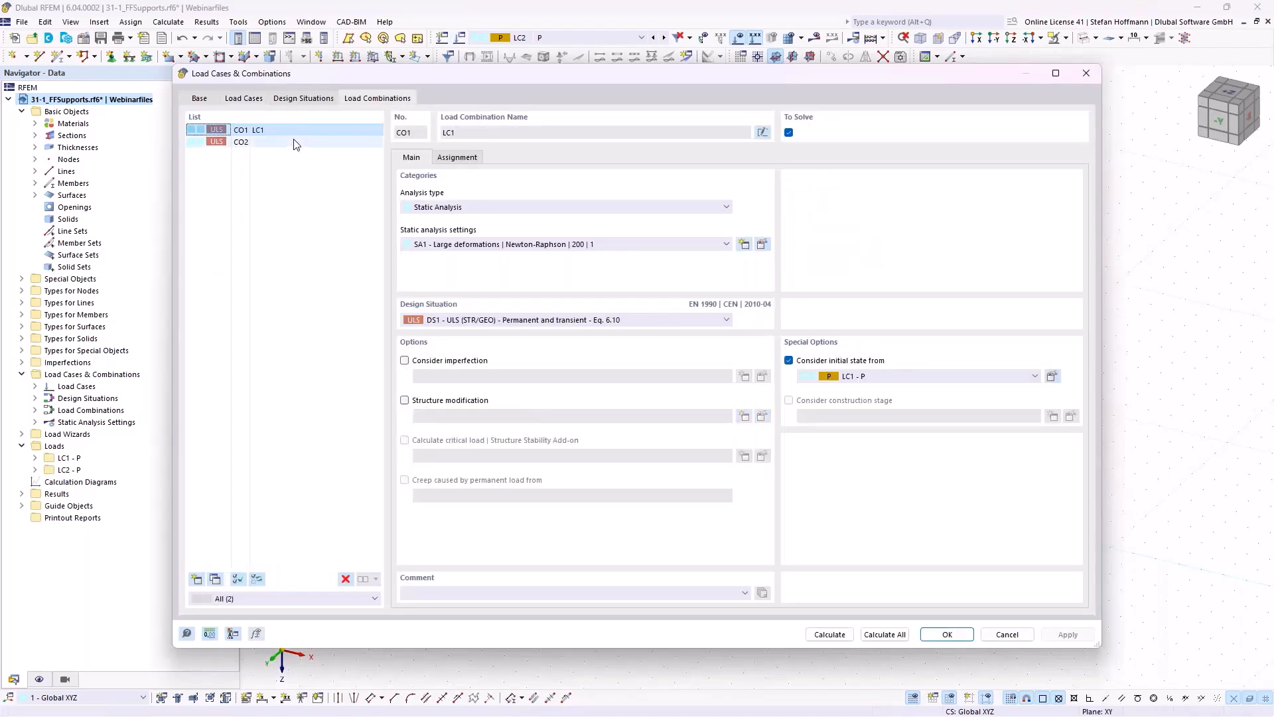
pyautogui.keyDown('shift'); pyautogui.click(235, 144); pyautogui.keyUp('shift')
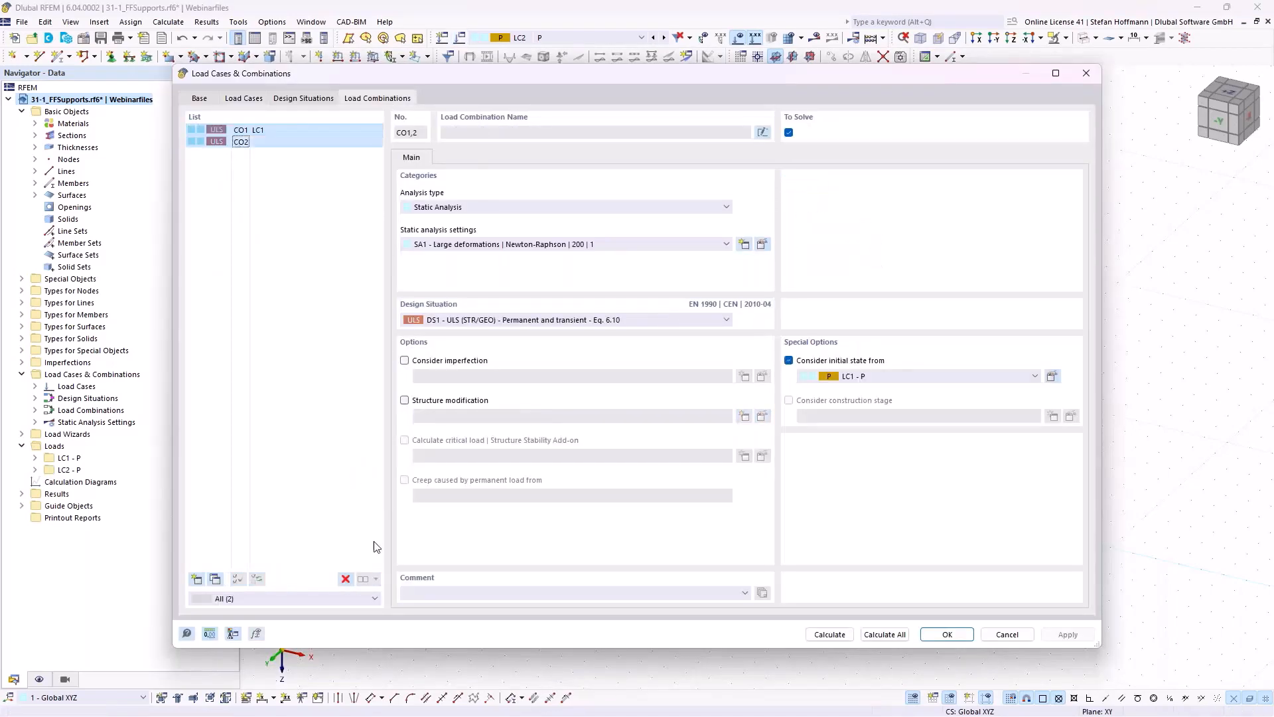
pyautogui.click(346, 578)
pyautogui.click(649, 414)
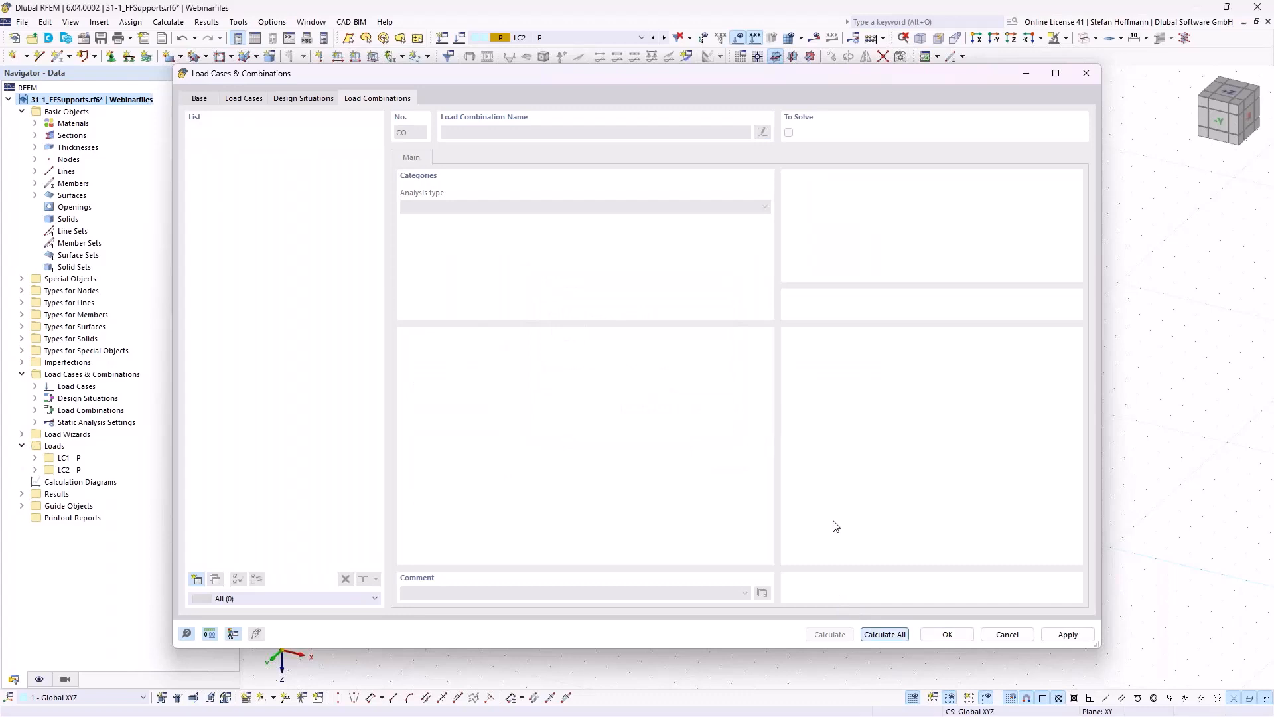
pyautogui.click(885, 634)
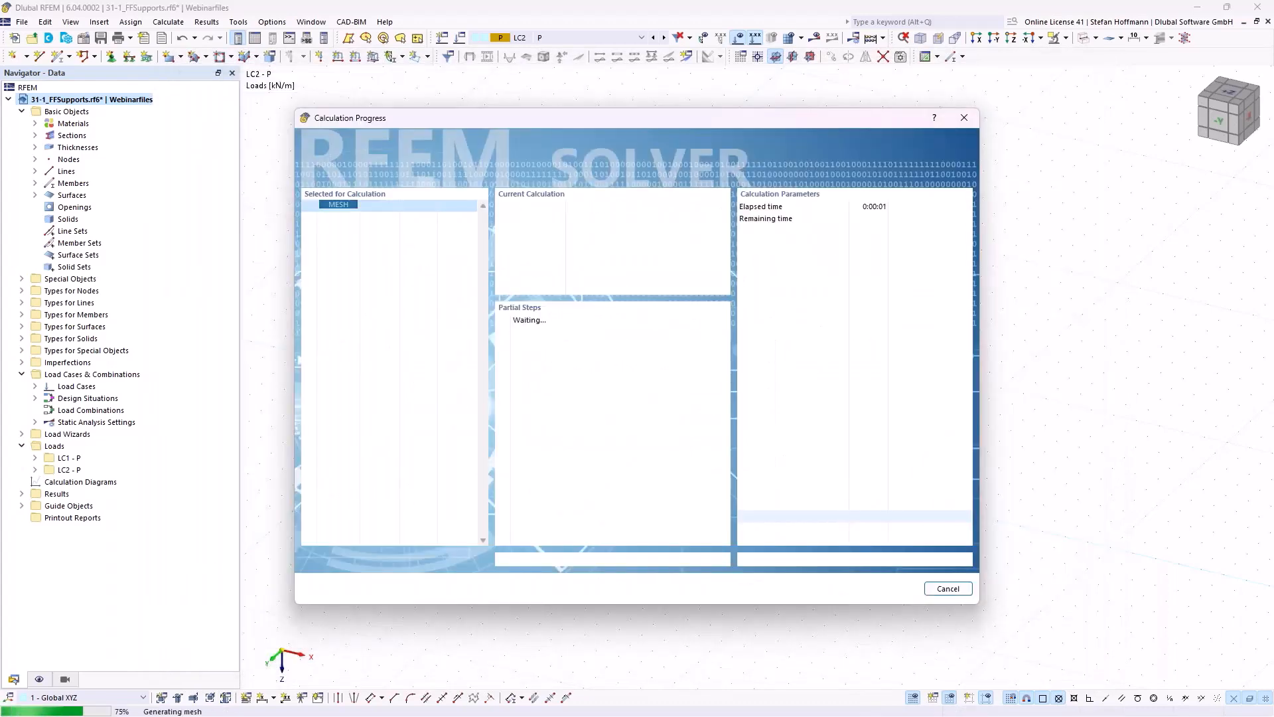
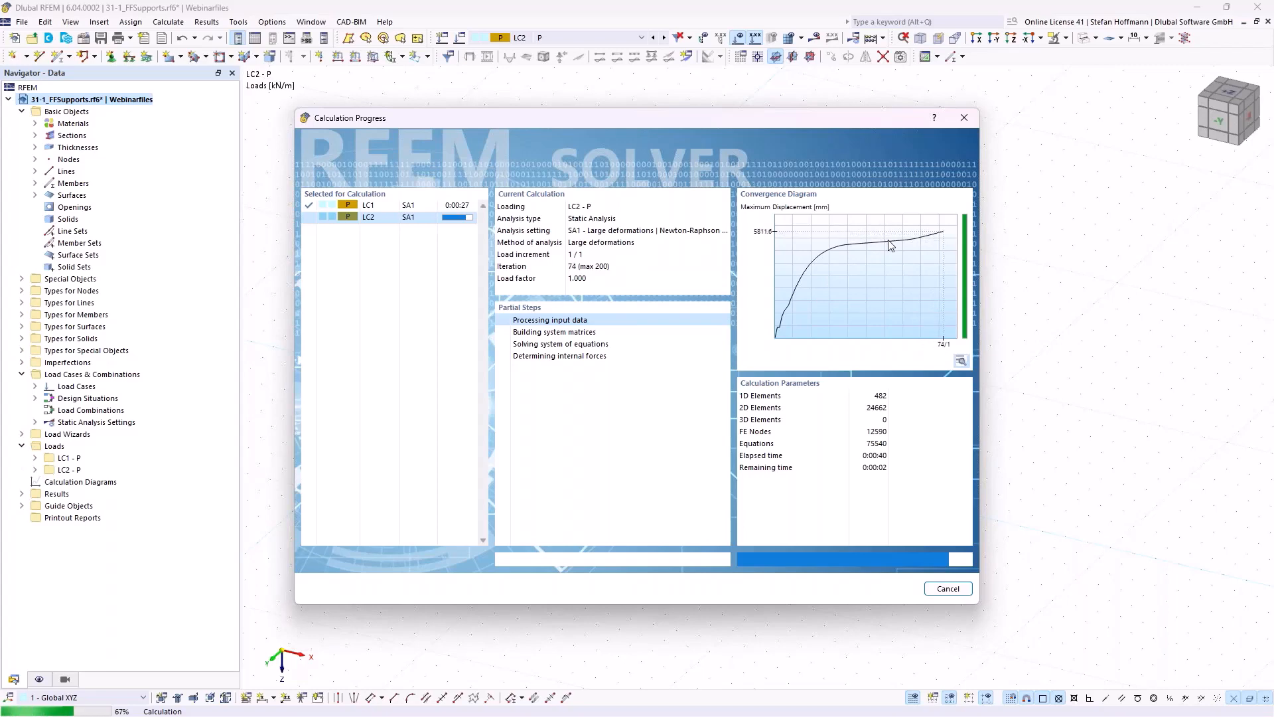
# - Cancel the running calculation and assign the hinged nodal support (Gelenkig) to membrane corner nodes 2 and 4
pyautogui.moveTo(821, 120); pyautogui.dragTo(852, 478)
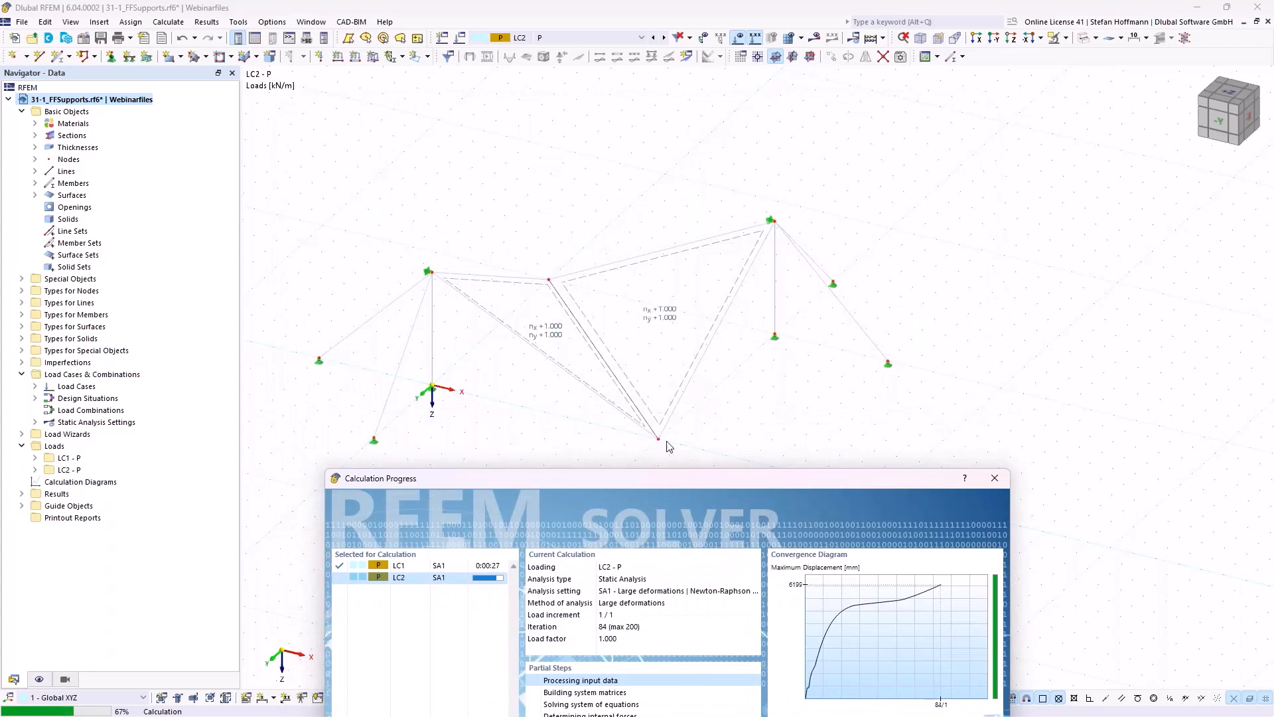
pyautogui.moveTo(684, 476); pyautogui.dragTo(664, 135)
pyautogui.click(959, 603)
pyautogui.click(641, 439)
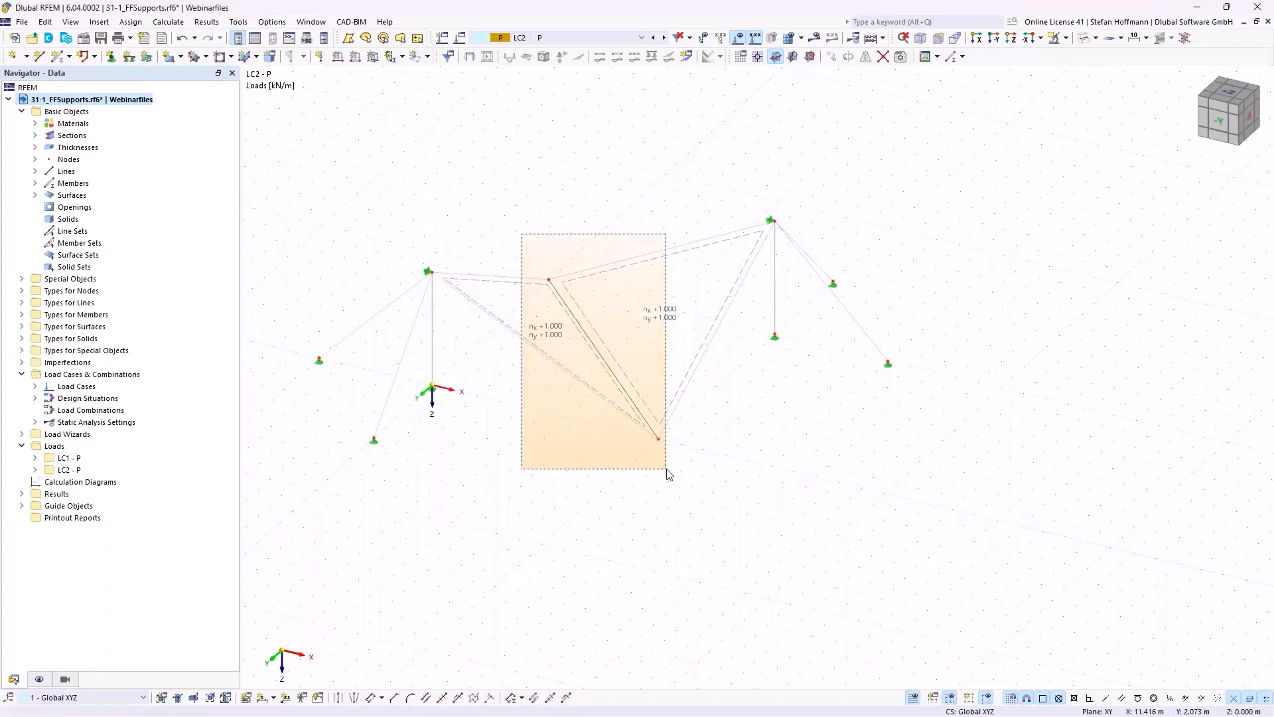
pyautogui.click(112, 57)
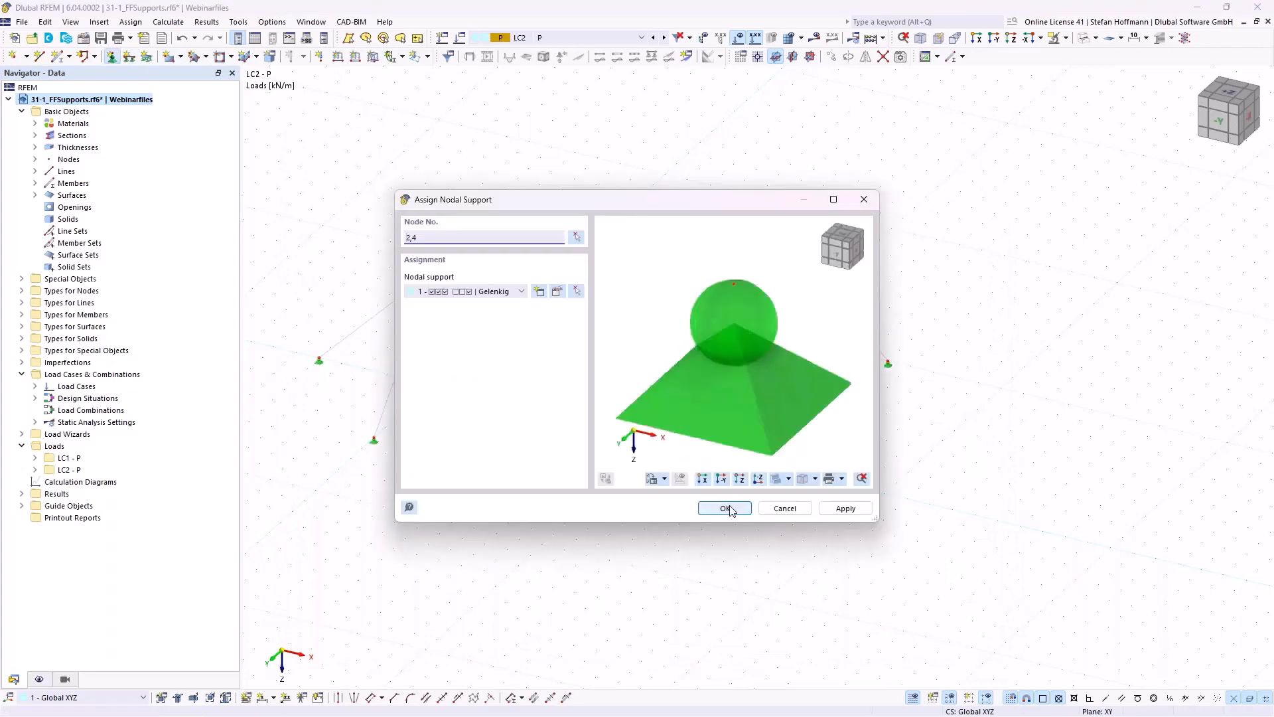
pyautogui.click(689, 421)
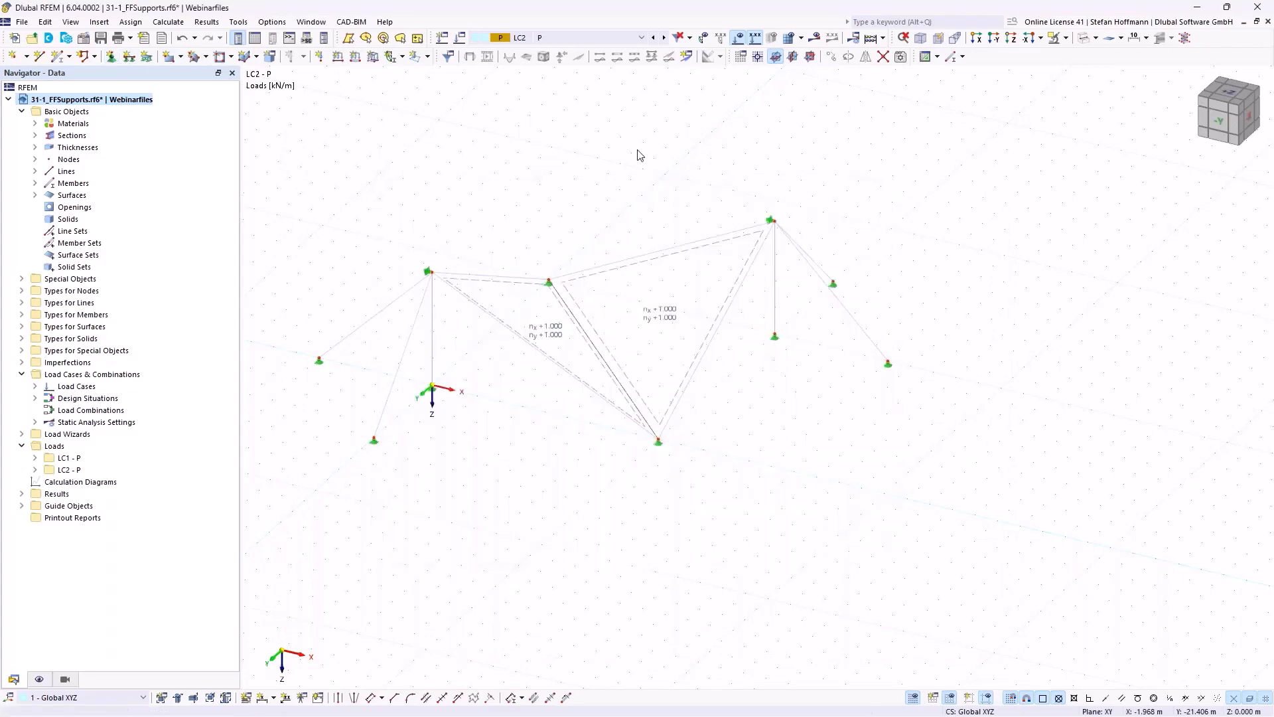
# - Display the LC2 results with the membrane shape as contour lines and inspect the member and support forces
pyautogui.click(815, 38)
pyautogui.click(46, 421)
pyautogui.keyDown('ctrl'); pyautogui.moveTo(492, 329); pyautogui.dragTo(537, 312, button='middle'); pyautogui.keyUp('ctrl')
pyautogui.keyDown('ctrl'); pyautogui.moveTo(602, 349); pyautogui.dragTo(389, 272, button='middle'); pyautogui.keyUp('ctrl')
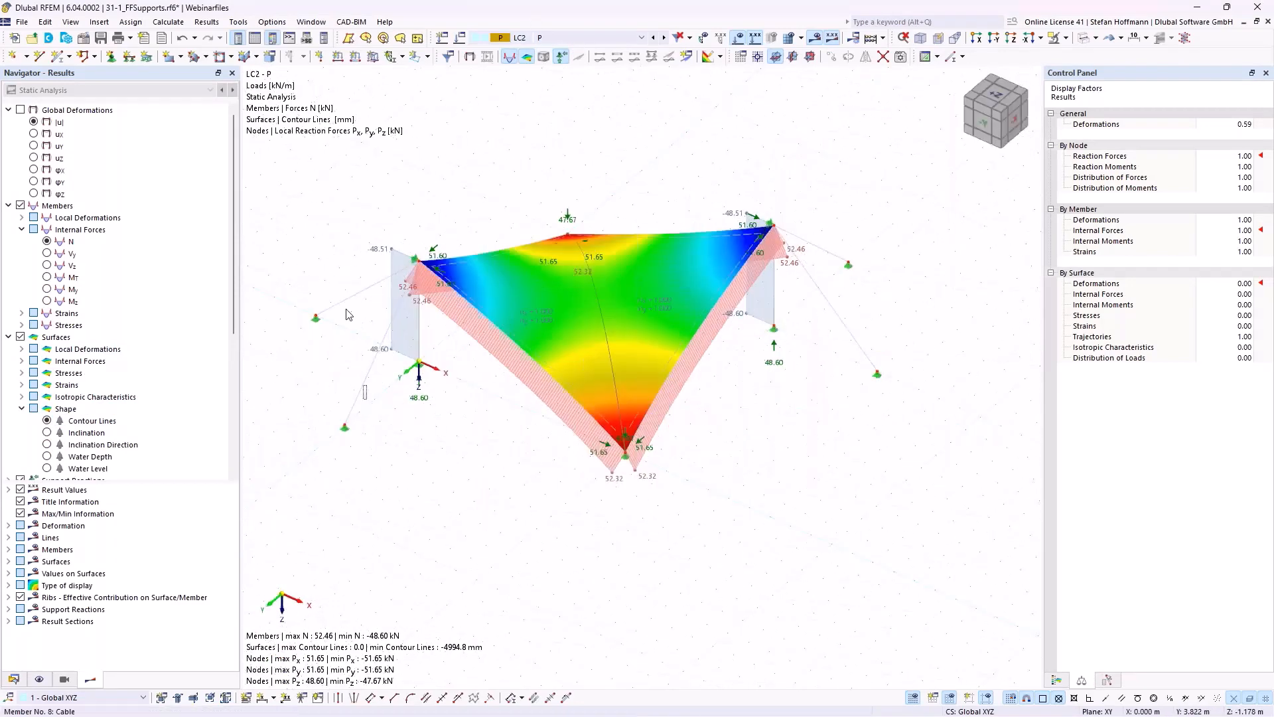
pyautogui.keyDown('ctrl'); pyautogui.moveTo(424, 341); pyautogui.dragTo(428, 286, button='middle'); pyautogui.keyUp('ctrl')
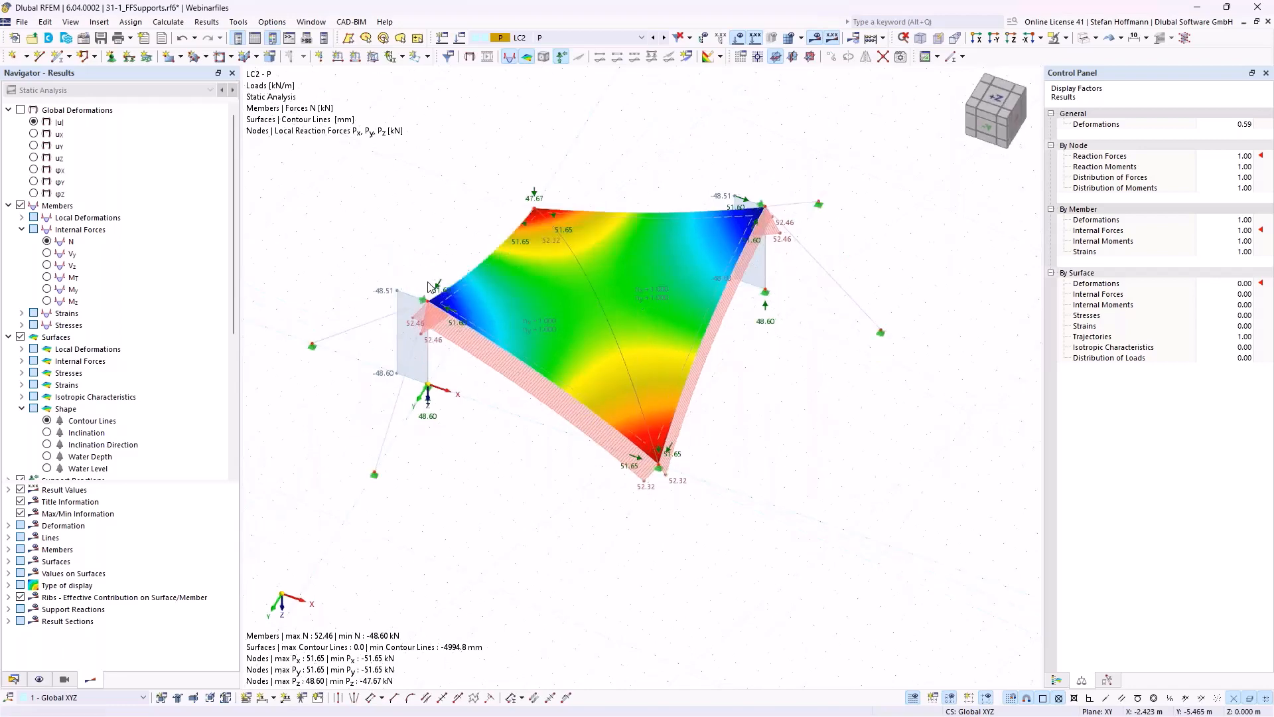
# - Compare the membrane shape, guy cable forces and support reactions between load cases LC1 and LC2
pyautogui.click(656, 41)
pyautogui.click(822, 38)
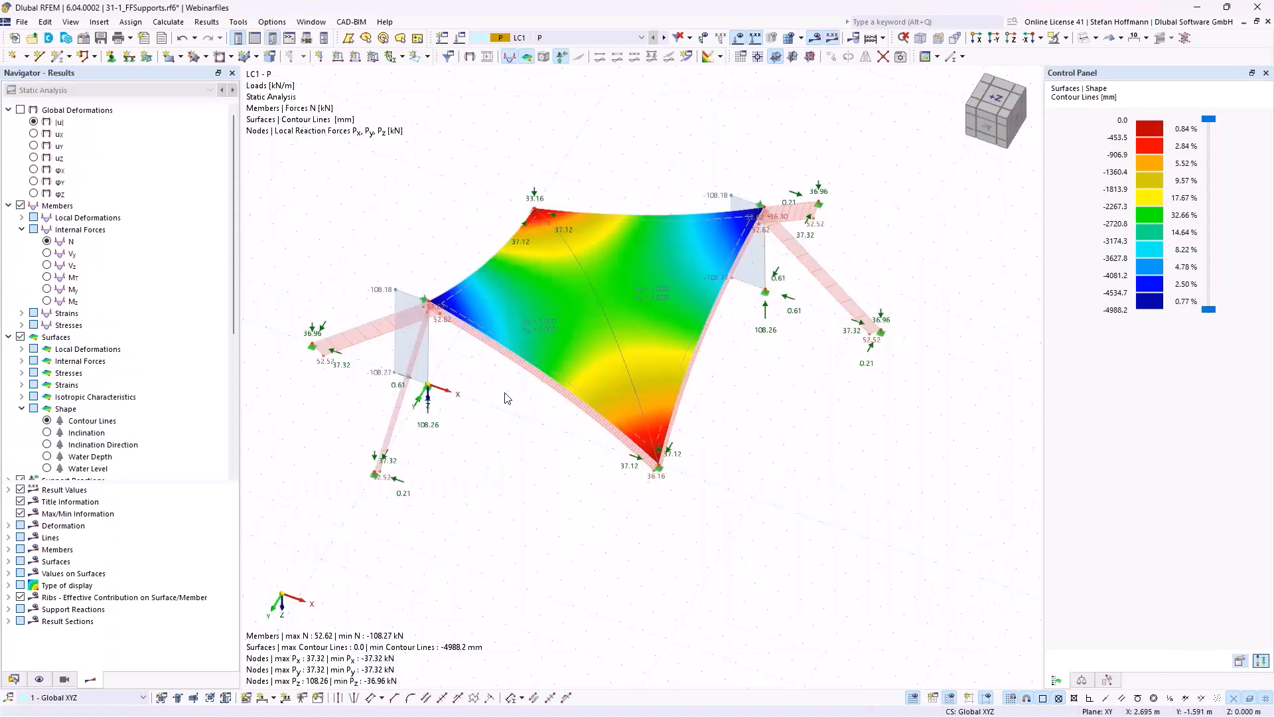
pyautogui.keyDown('ctrl'); pyautogui.moveTo(491, 361); pyautogui.dragTo(407, 287, button='middle'); pyautogui.keyUp('ctrl')
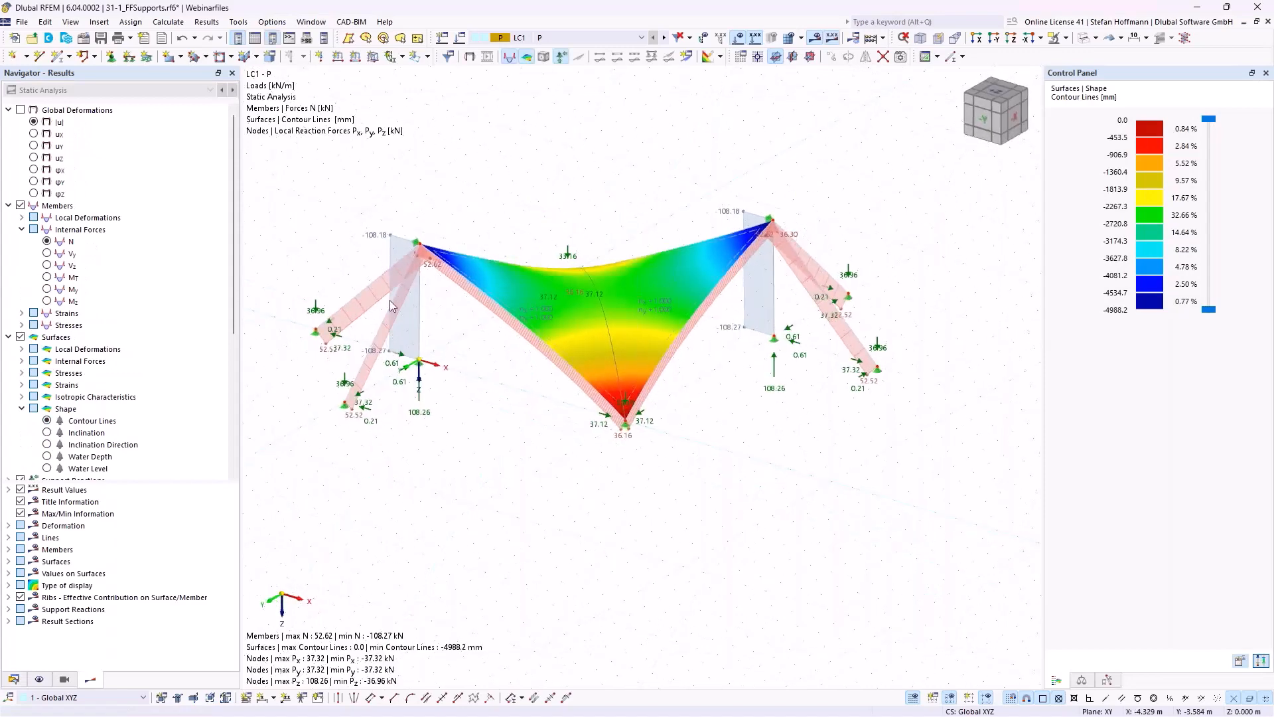
pyautogui.click(665, 38)
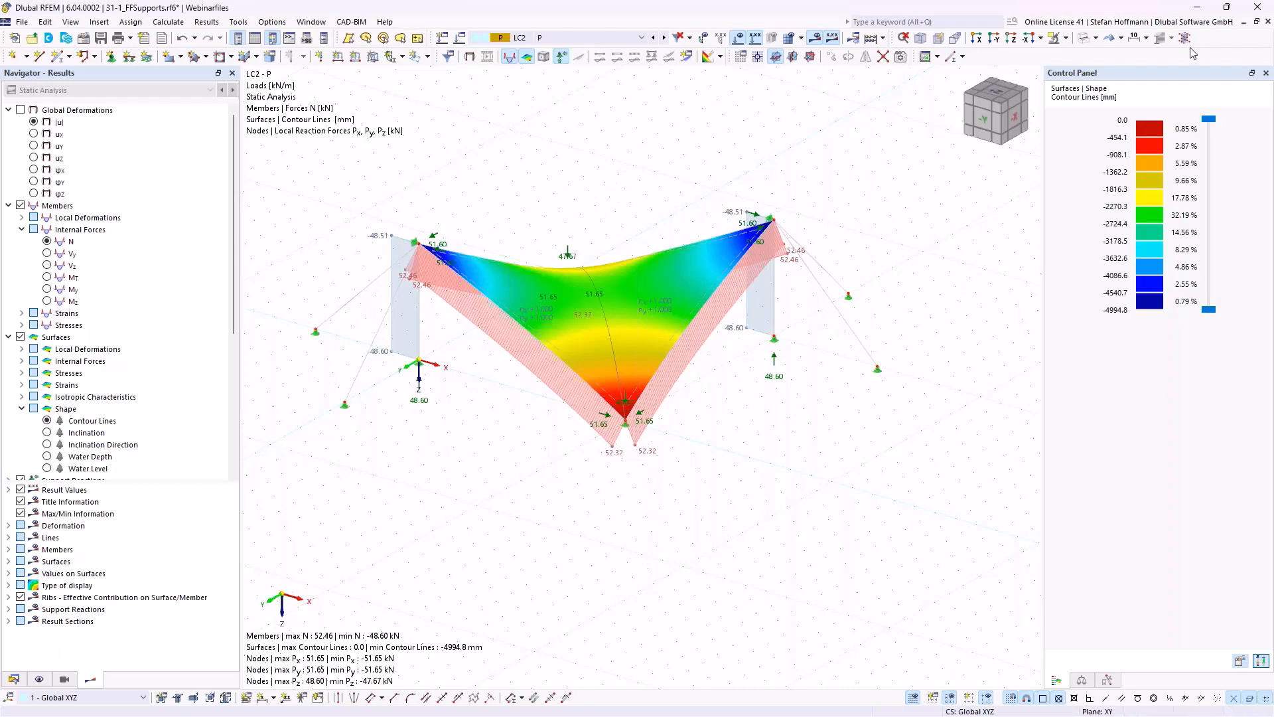
# - Close the current model and open 31-2_Cablenet from the Webinarfiles project in Dlubal Center
pyautogui.click(1268, 21)
pyautogui.click(691, 421)
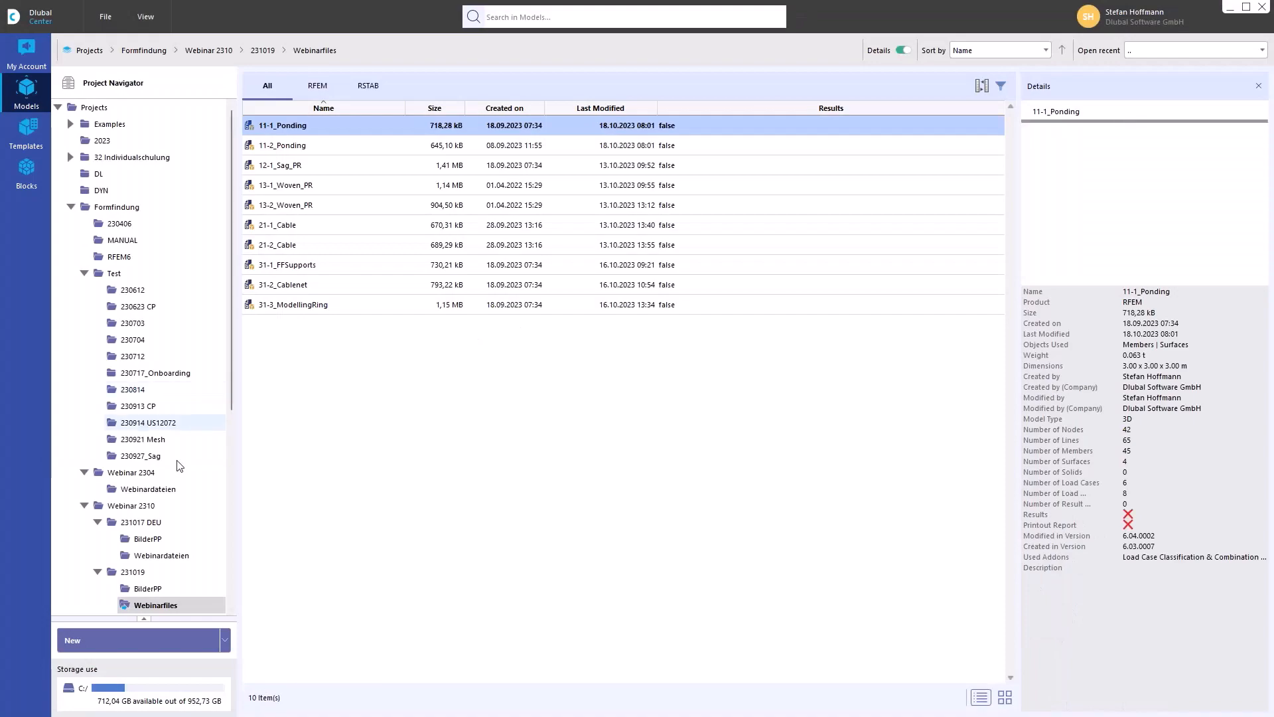
pyautogui.doubleClick(316, 284)
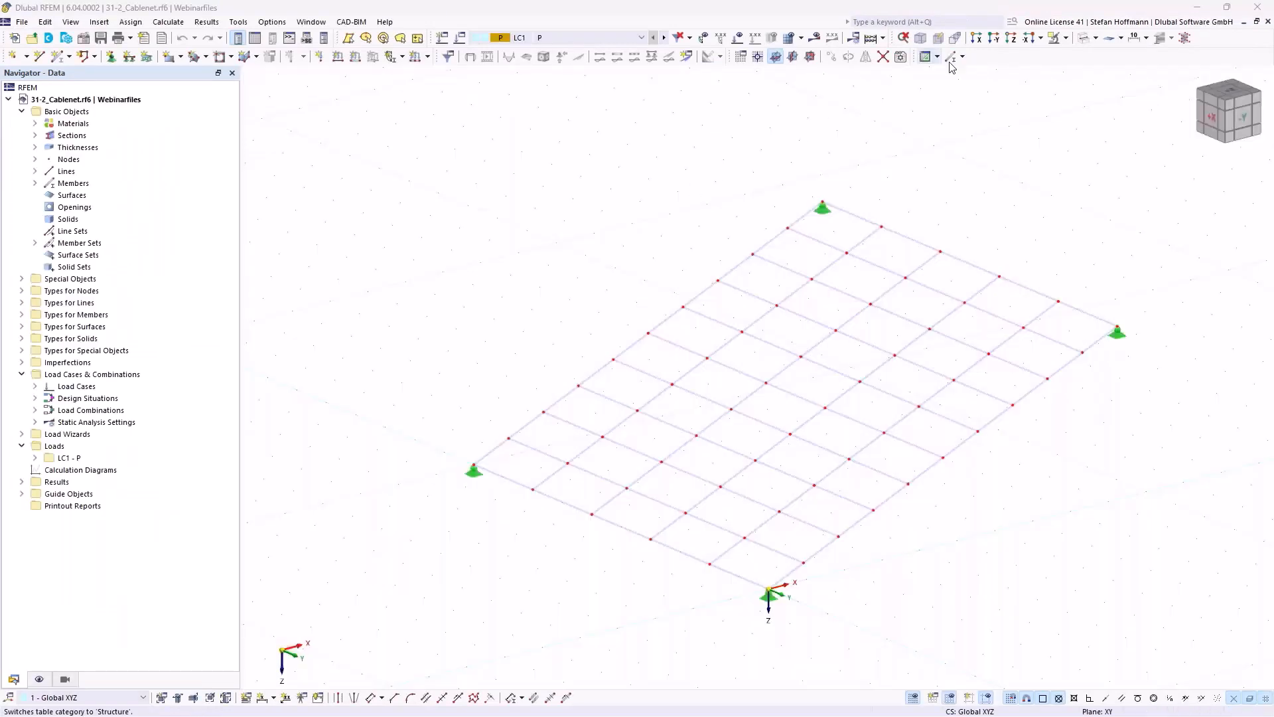
# - Hide the work plane grid and examine the cable net's geometry in plan, side and 3D views
pyautogui.click(1010, 38)
pyautogui.click(914, 698)
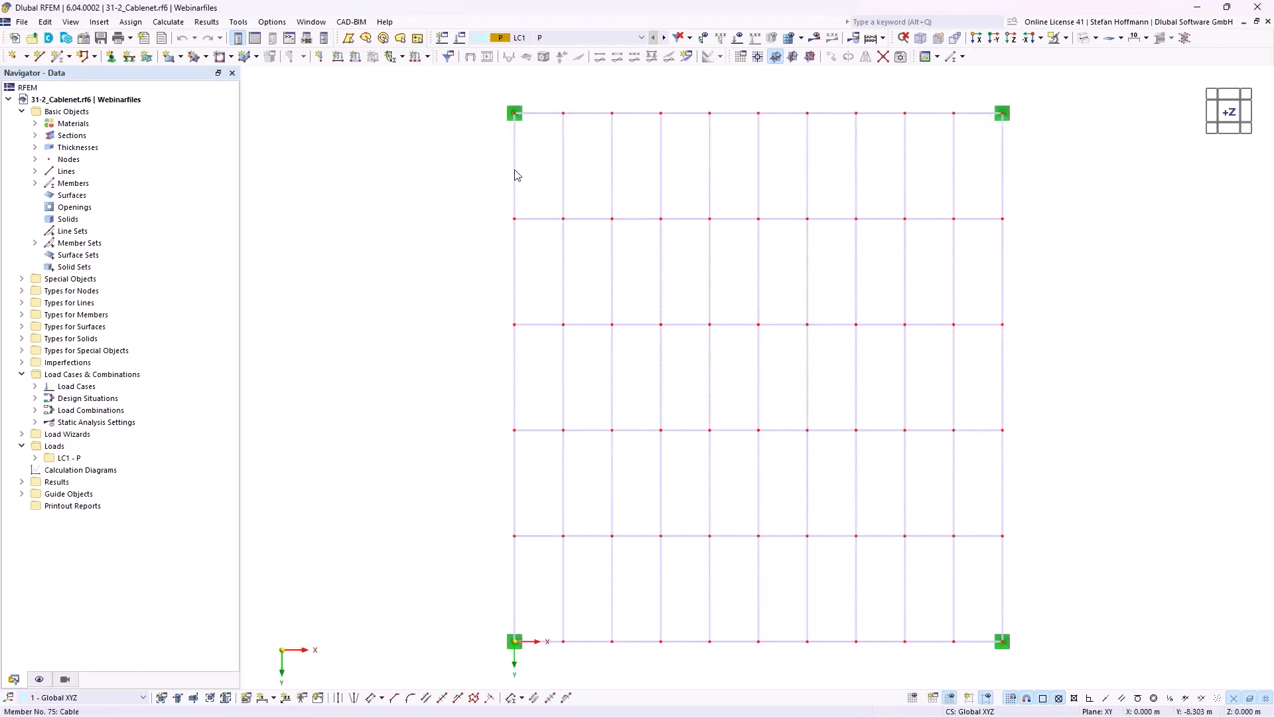
pyautogui.keyDown('ctrl'); pyautogui.moveTo(776, 566); pyautogui.dragTo(789, 330, button='middle'); pyautogui.keyUp('ctrl')
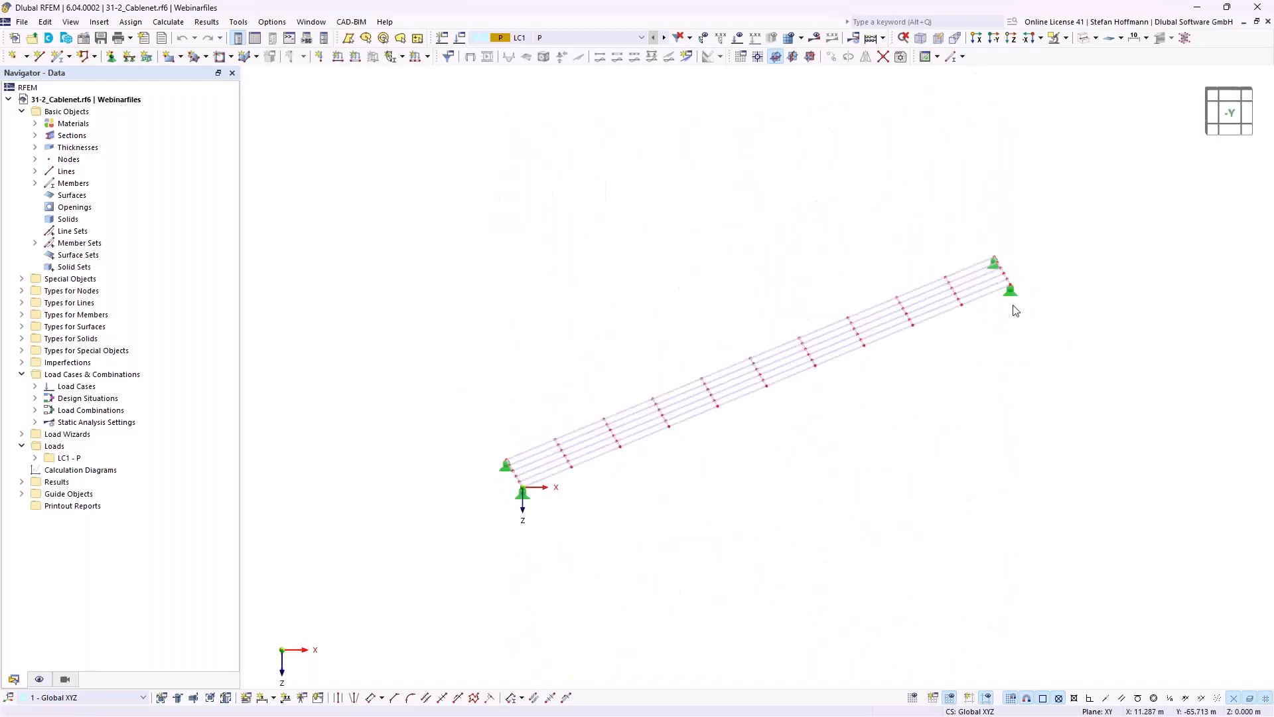
pyautogui.keyDown('ctrl'); pyautogui.moveTo(797, 394); pyautogui.dragTo(875, 432, button='middle'); pyautogui.keyUp('ctrl')
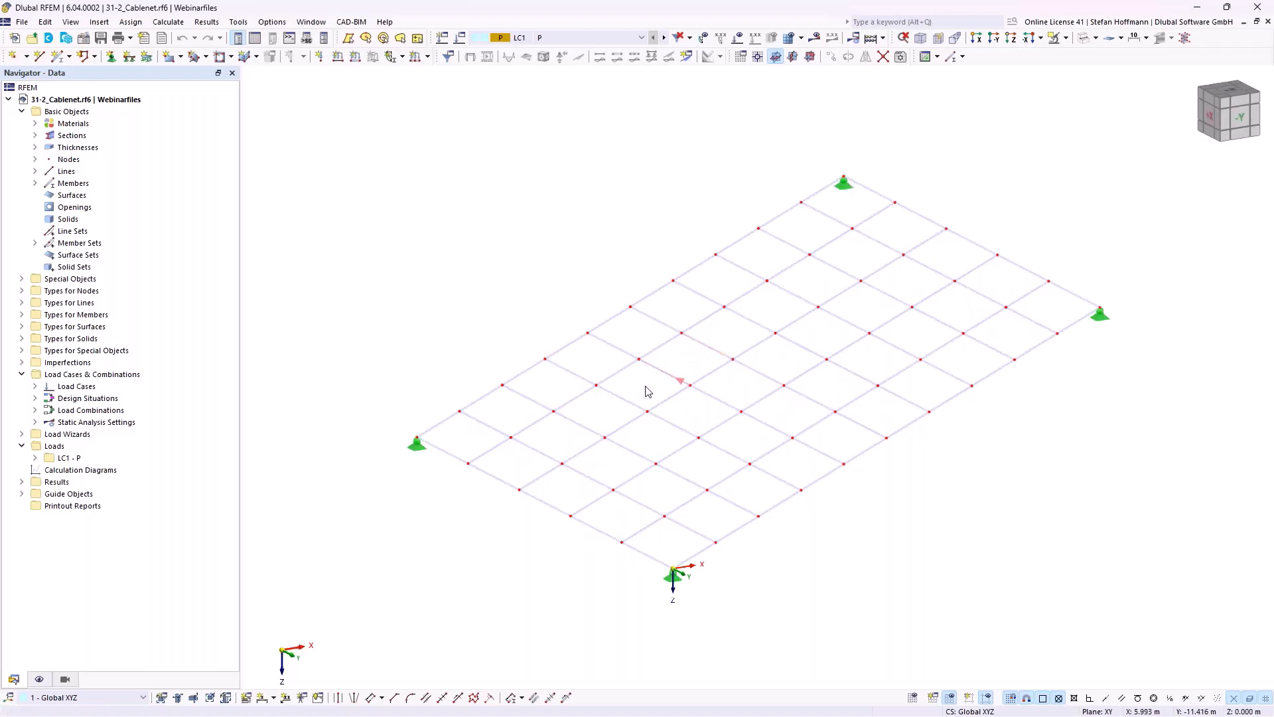
pyautogui.moveTo(625, 402)
# - Examine the Form-Finding load type and its parameters in a new member set load without creating the load
pyautogui.click(78, 243)
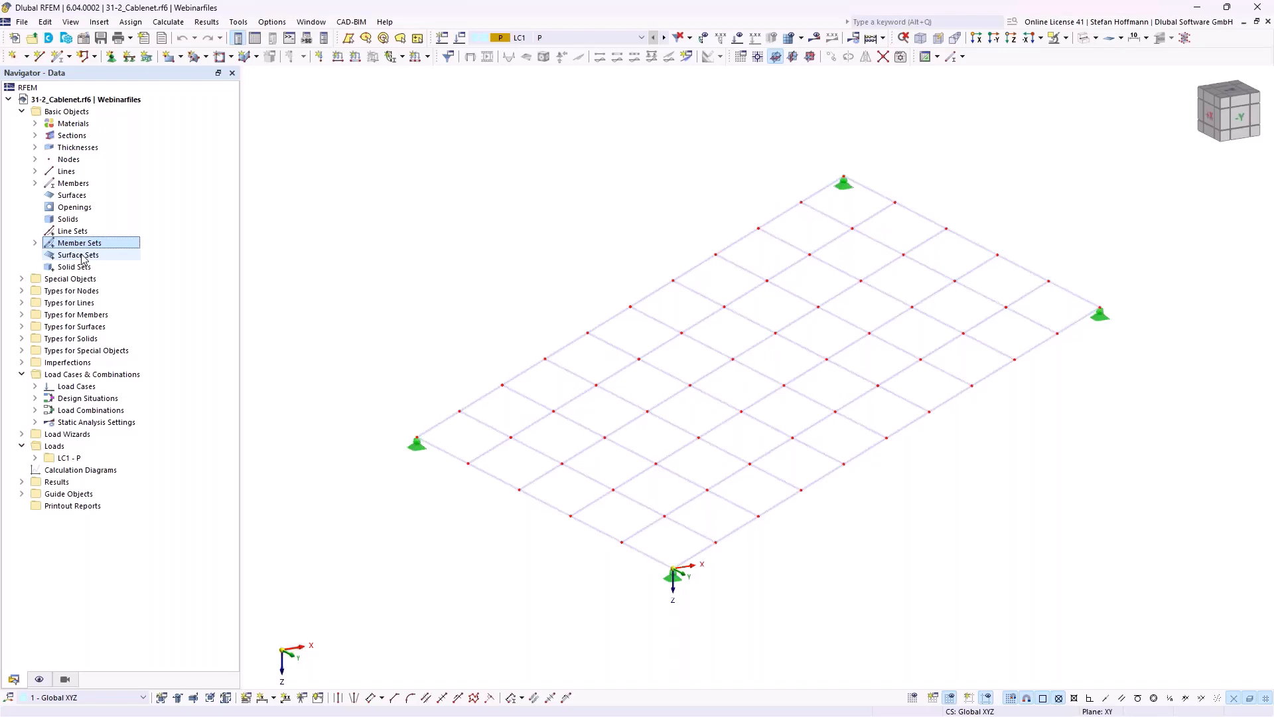
pyautogui.click(75, 266)
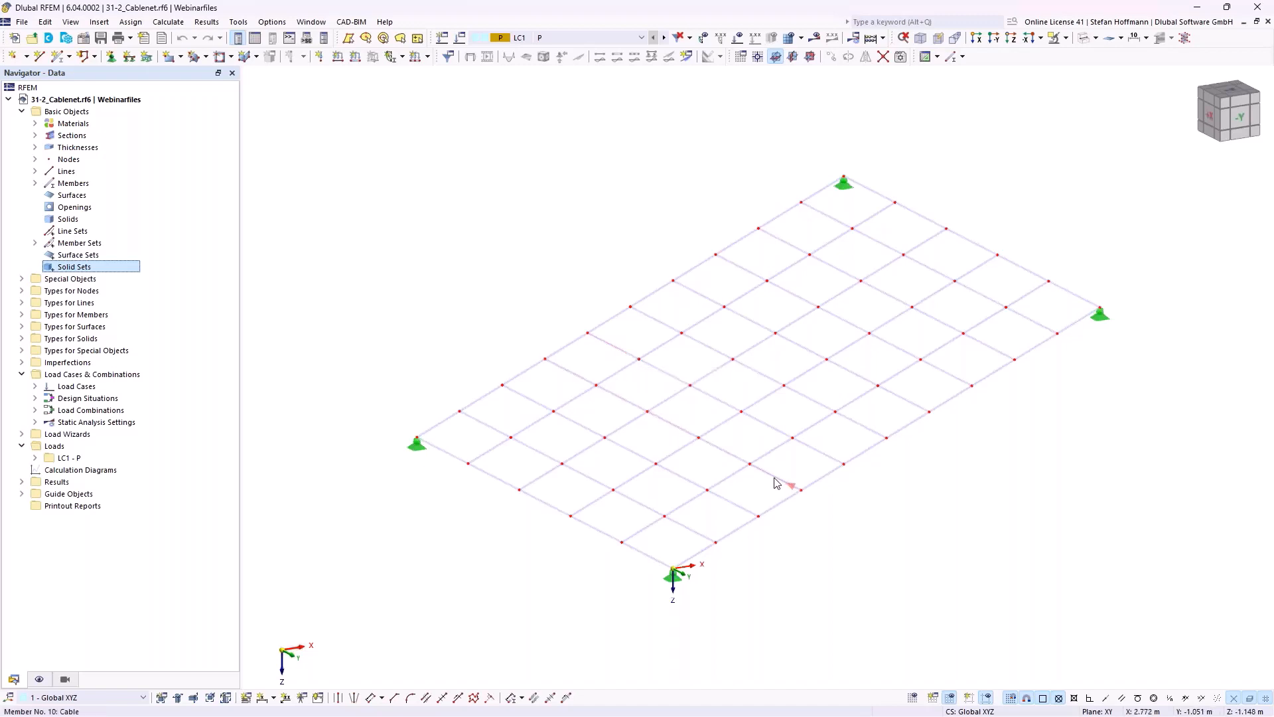
pyautogui.click(428, 56)
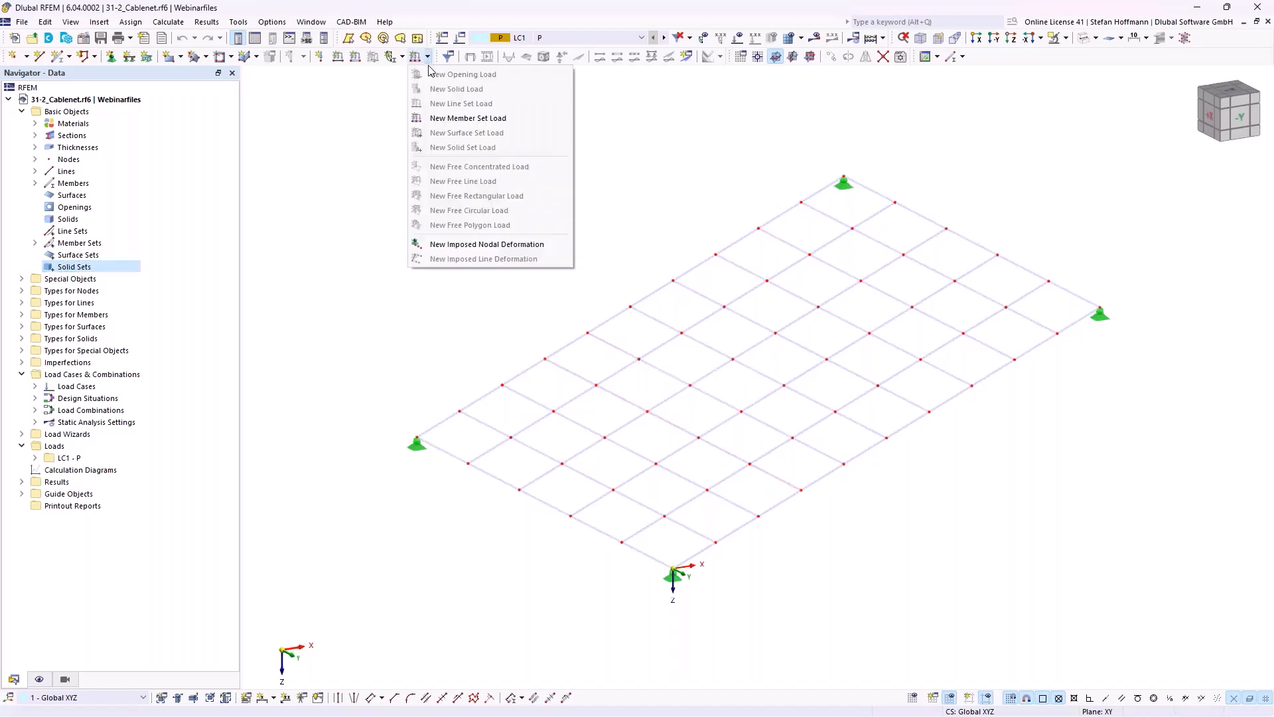
pyautogui.click(464, 119)
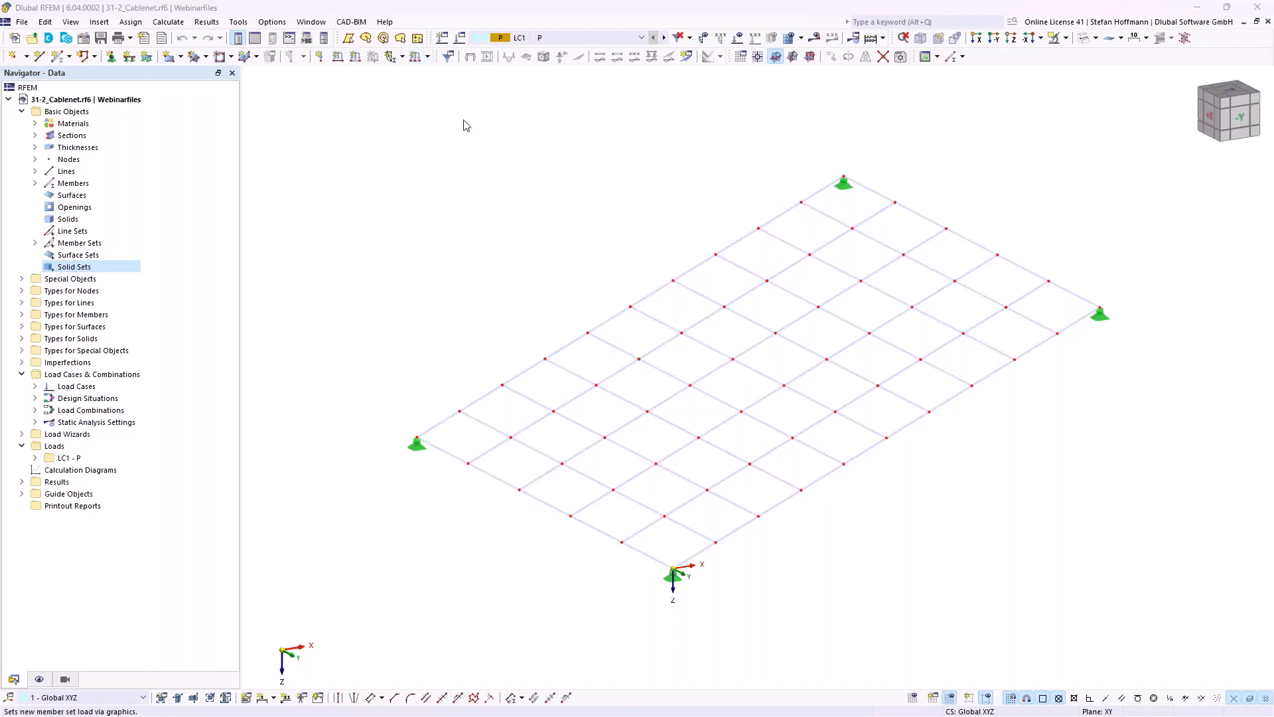
pyautogui.click(370, 246)
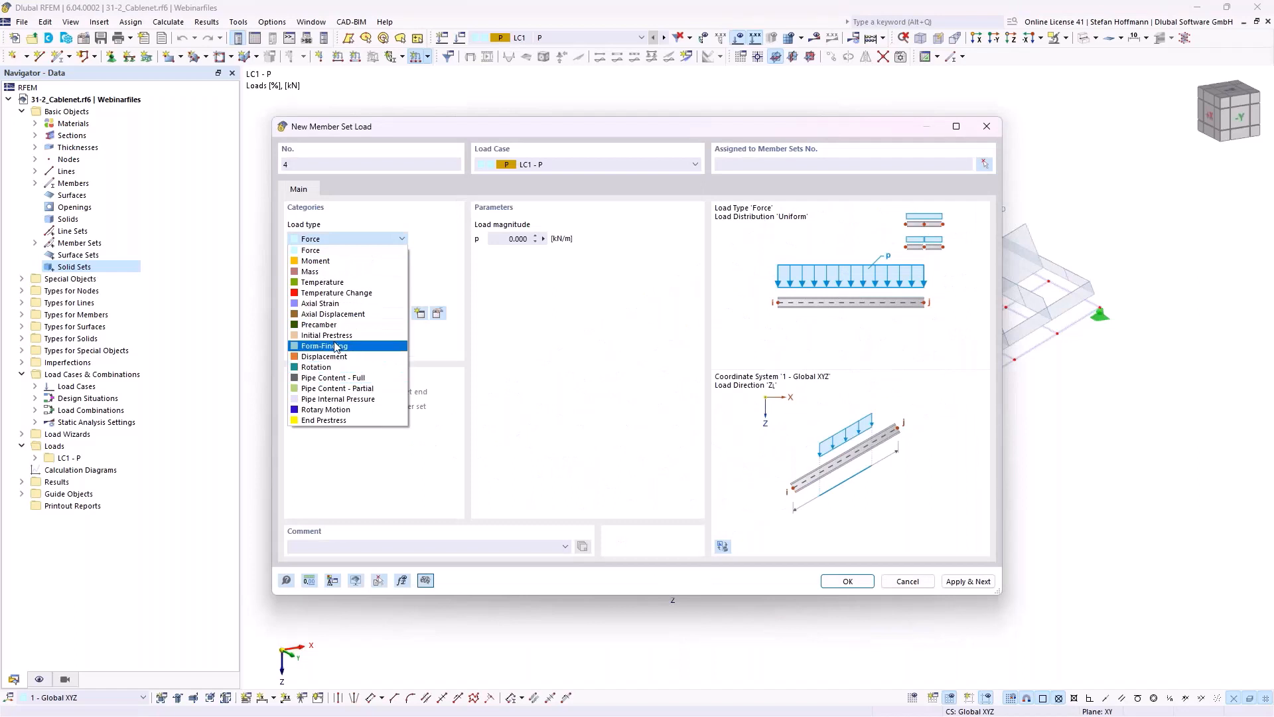
pyautogui.click(380, 336)
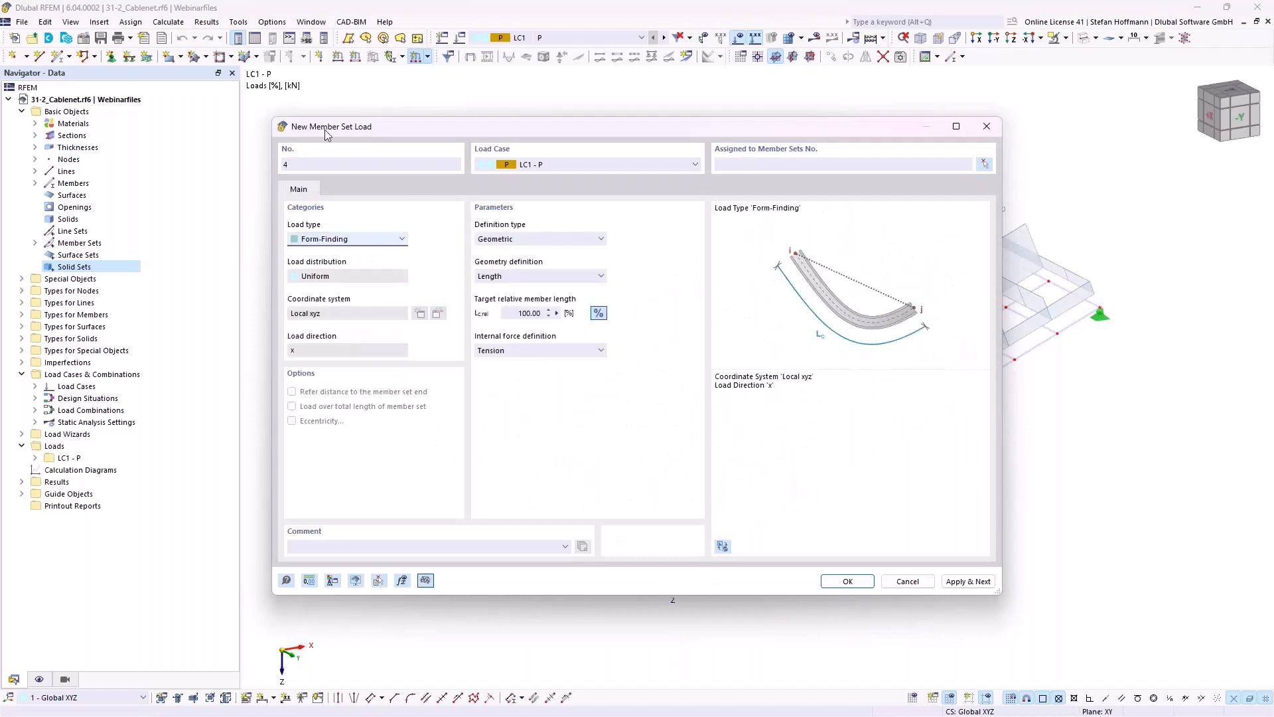
pyautogui.click(340, 240)
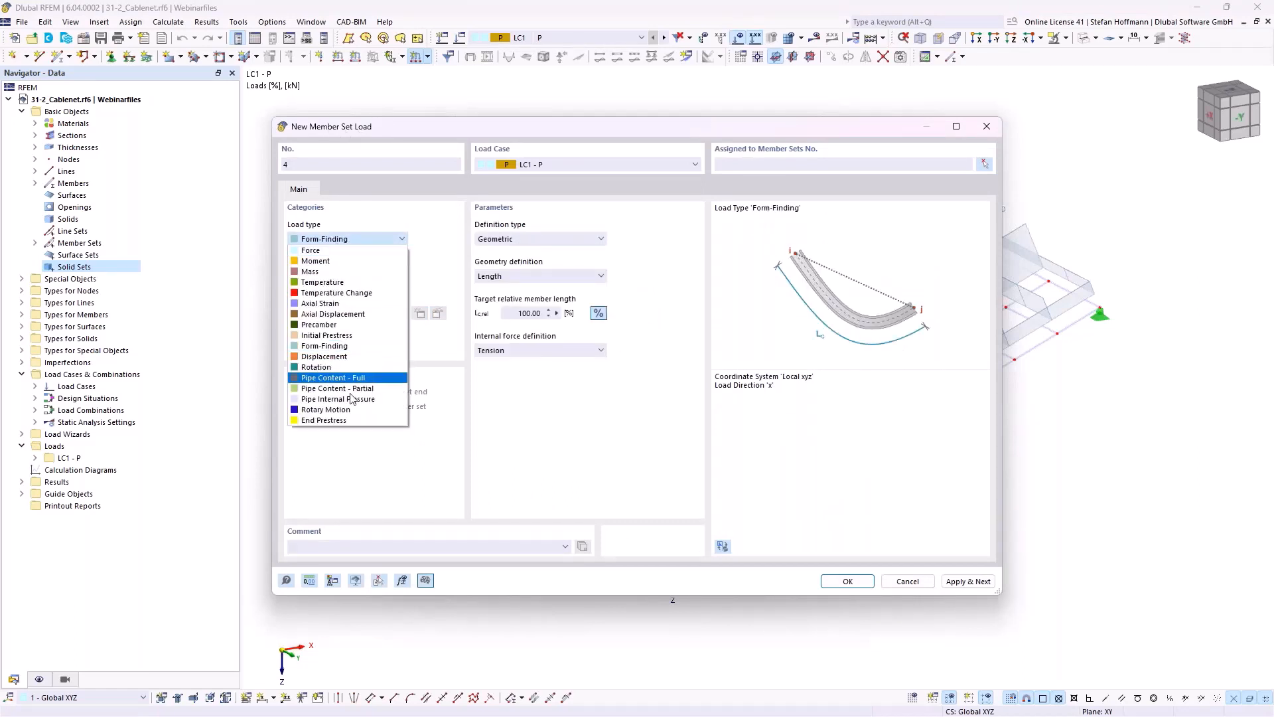
pyautogui.click(1000, 132)
pyautogui.click(987, 126)
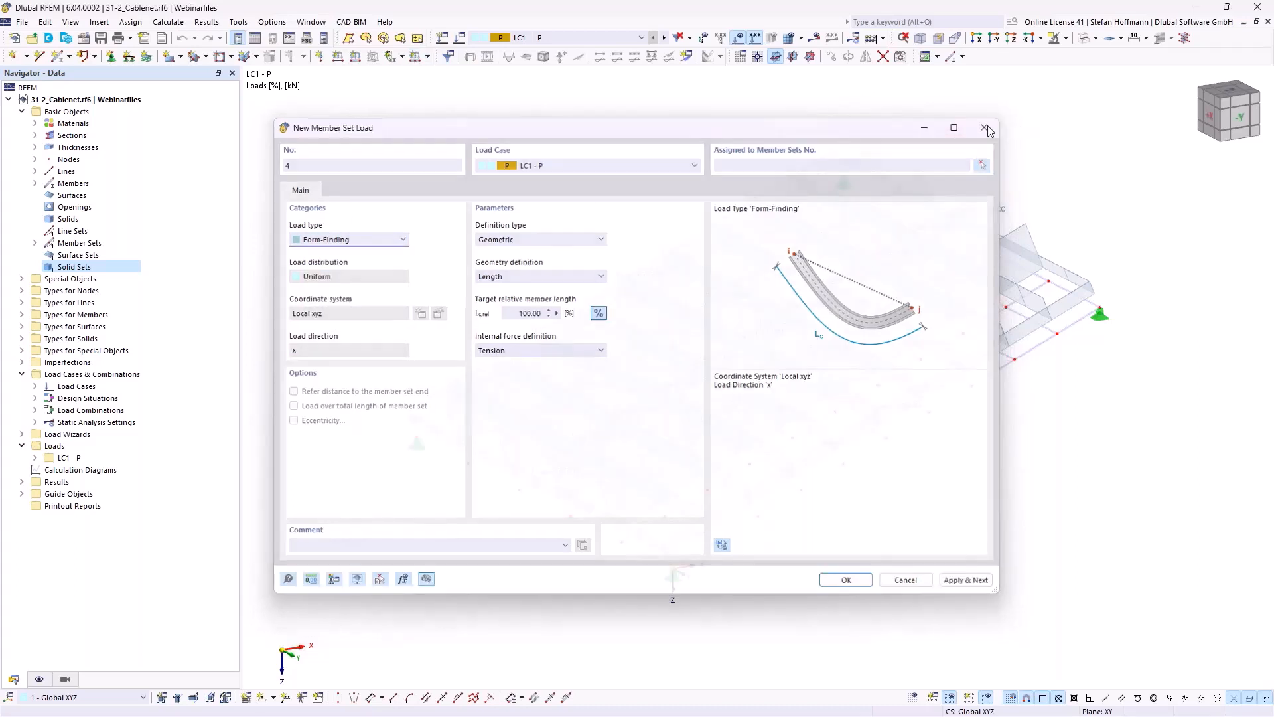
# - Try window-selecting the interior Y-direction cables row by row in plan view and clear the selection
pyautogui.keyDown('ctrl'); pyautogui.moveTo(725, 349); pyautogui.dragTo(656, 384, button='middle'); pyautogui.keyUp('ctrl')
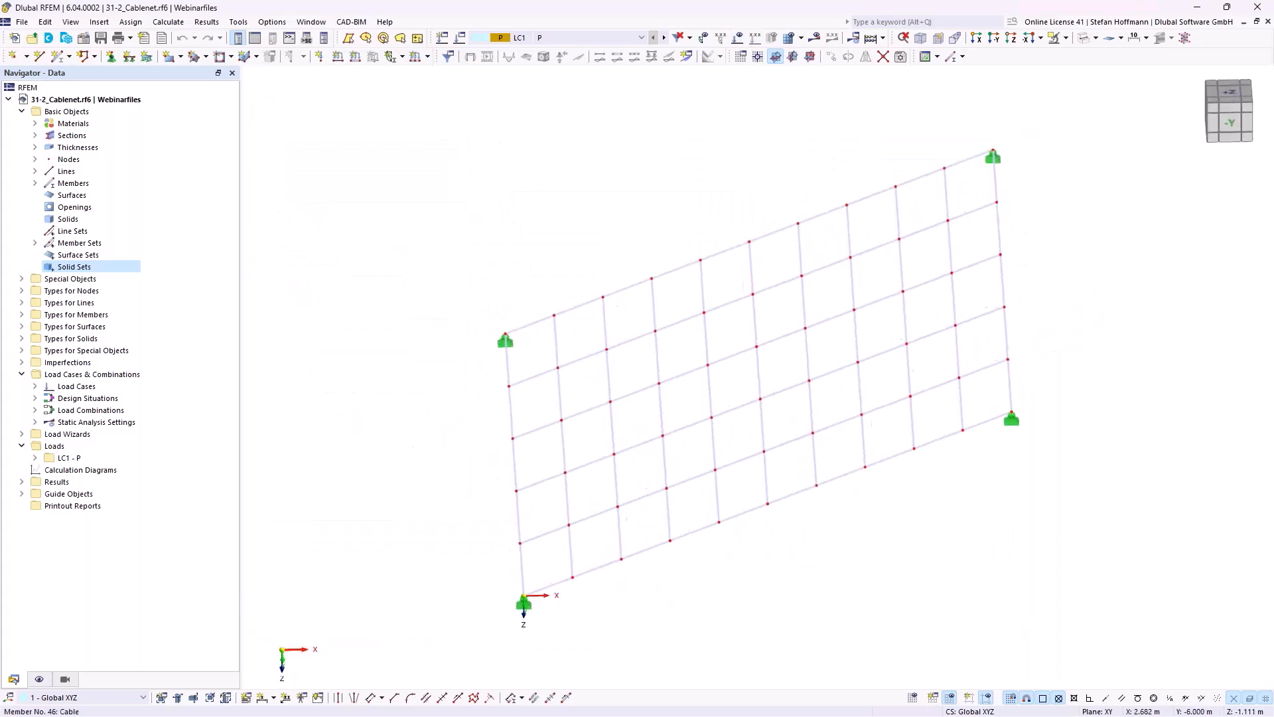
pyautogui.click(1016, 42)
pyautogui.moveTo(550, 92); pyautogui.dragTo(585, 677)
pyautogui.moveTo(596, 102); pyautogui.dragTo(661, 647)
pyautogui.moveTo(649, 98); pyautogui.dragTo(671, 673)
pyautogui.moveTo(693, 92); pyautogui.dragTo(785, 88)
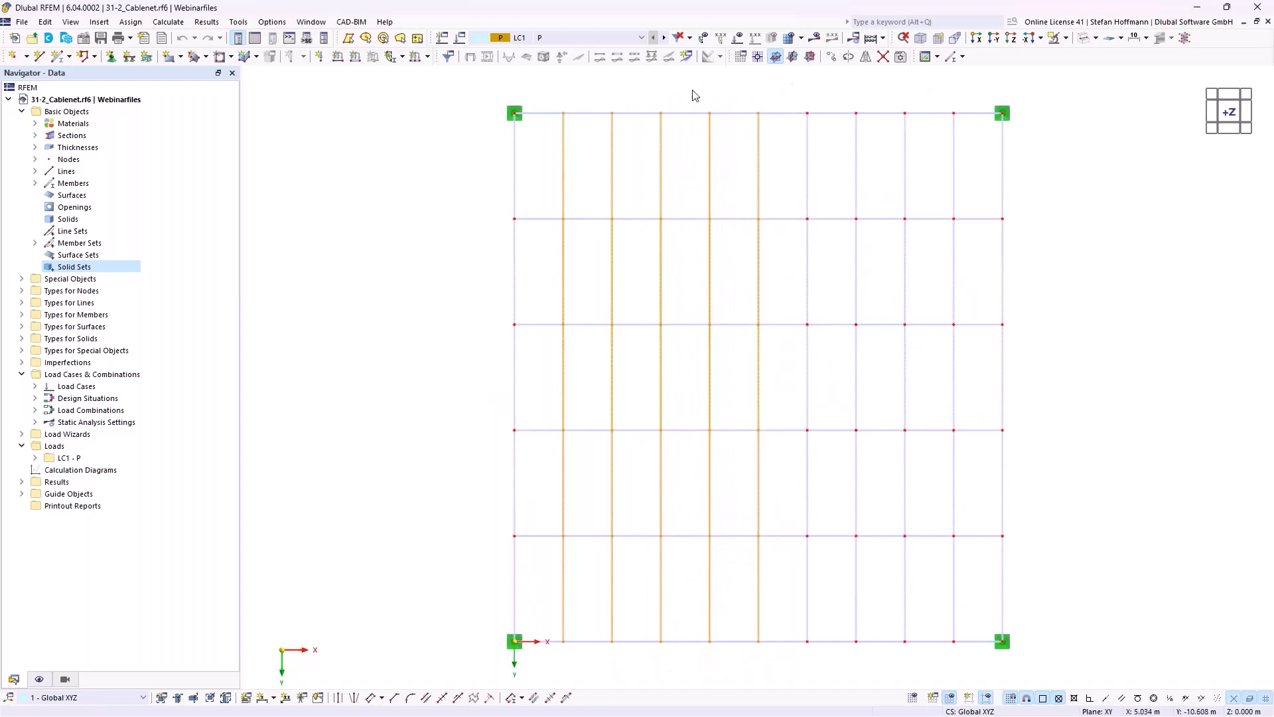
pyautogui.scroll(-1, 454, 311)
pyautogui.click(427, 352)
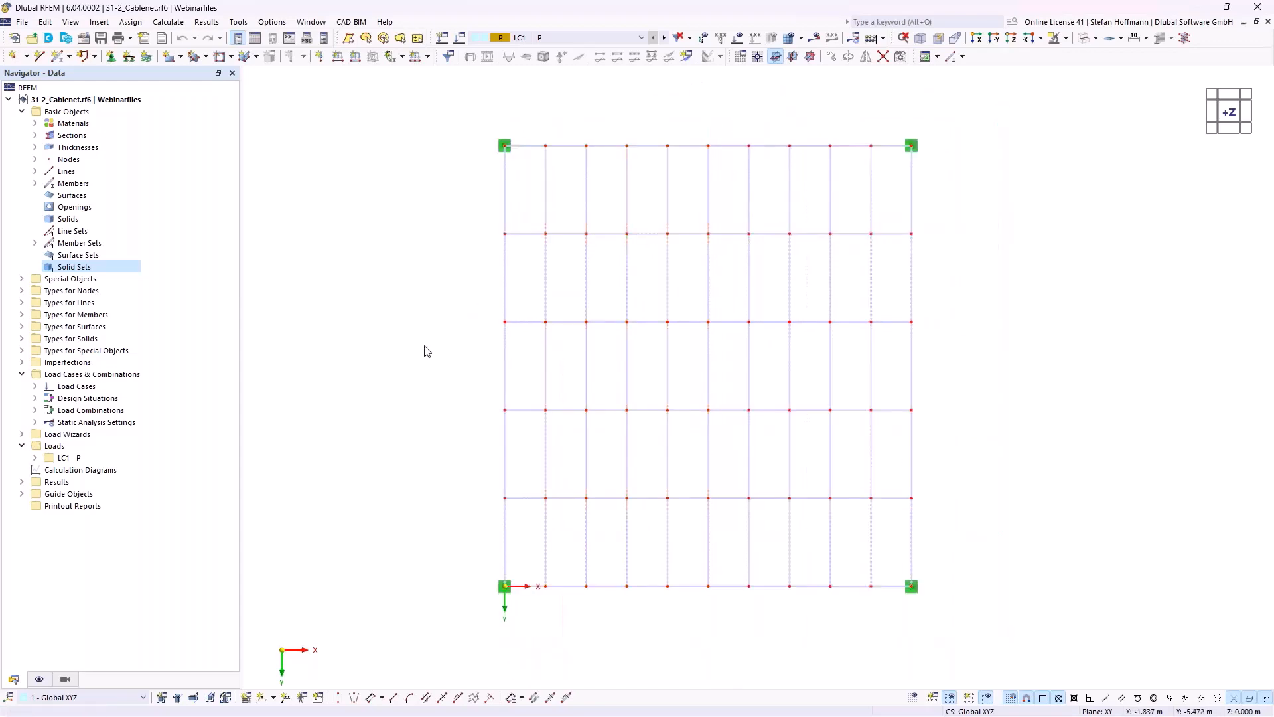
# - Display the model's visibilities and saved object selections in the navigator, and inspect a blank new object selection without creating it
pyautogui.click(39, 679)
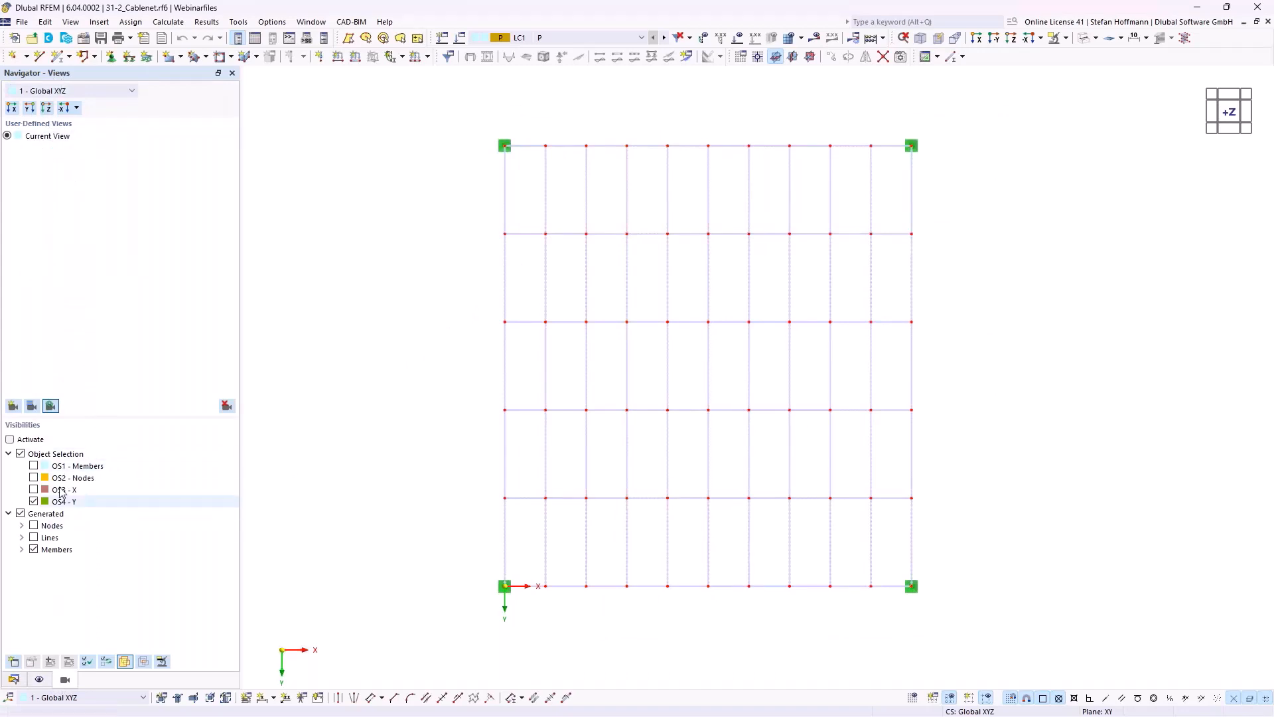
pyautogui.click(13, 664)
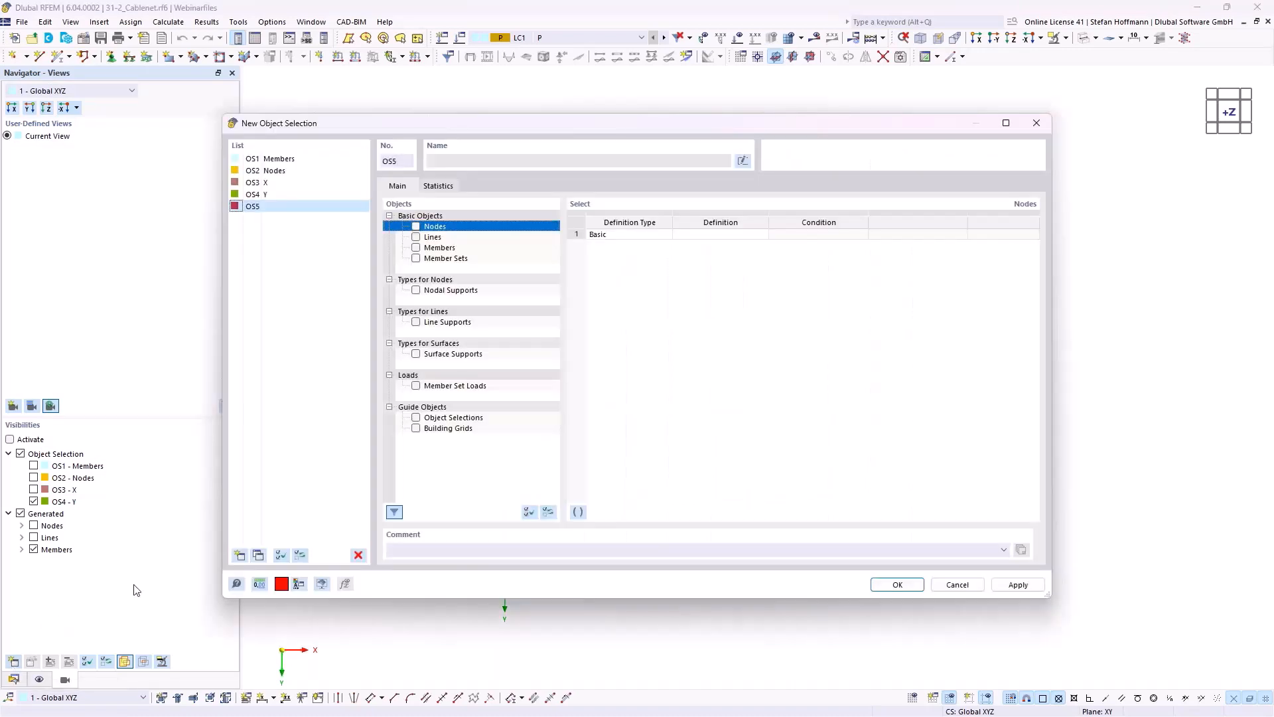
pyautogui.click(1036, 123)
pyautogui.click(50, 23)
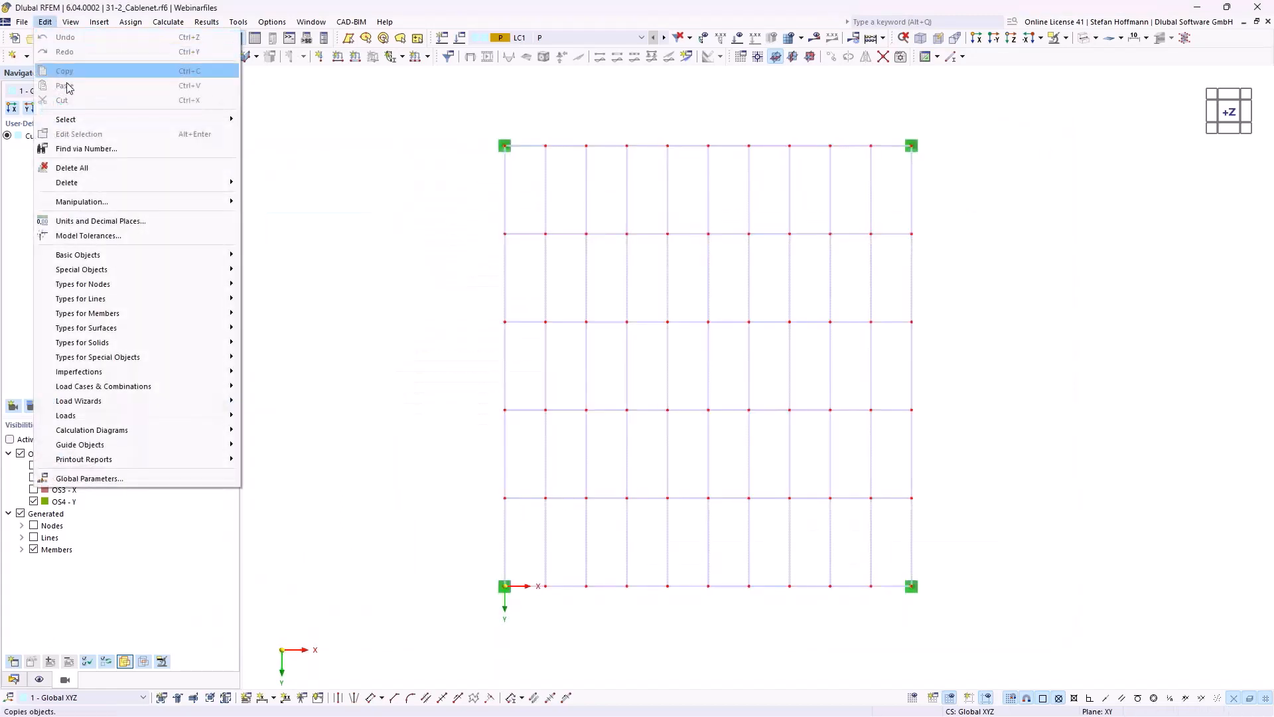
pyautogui.click(316, 349)
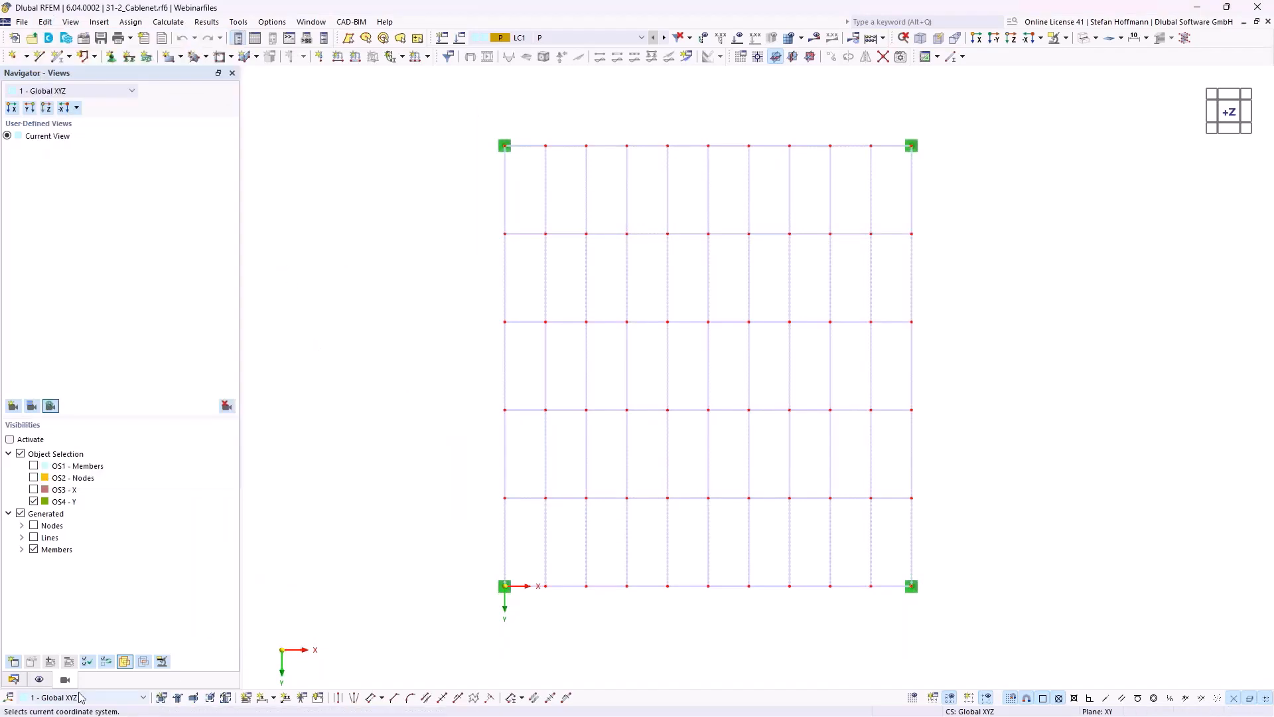
# - Create an object selection for members with the condition Parallel to member equals 79, and check its selected members in the statistics
pyautogui.click(13, 662)
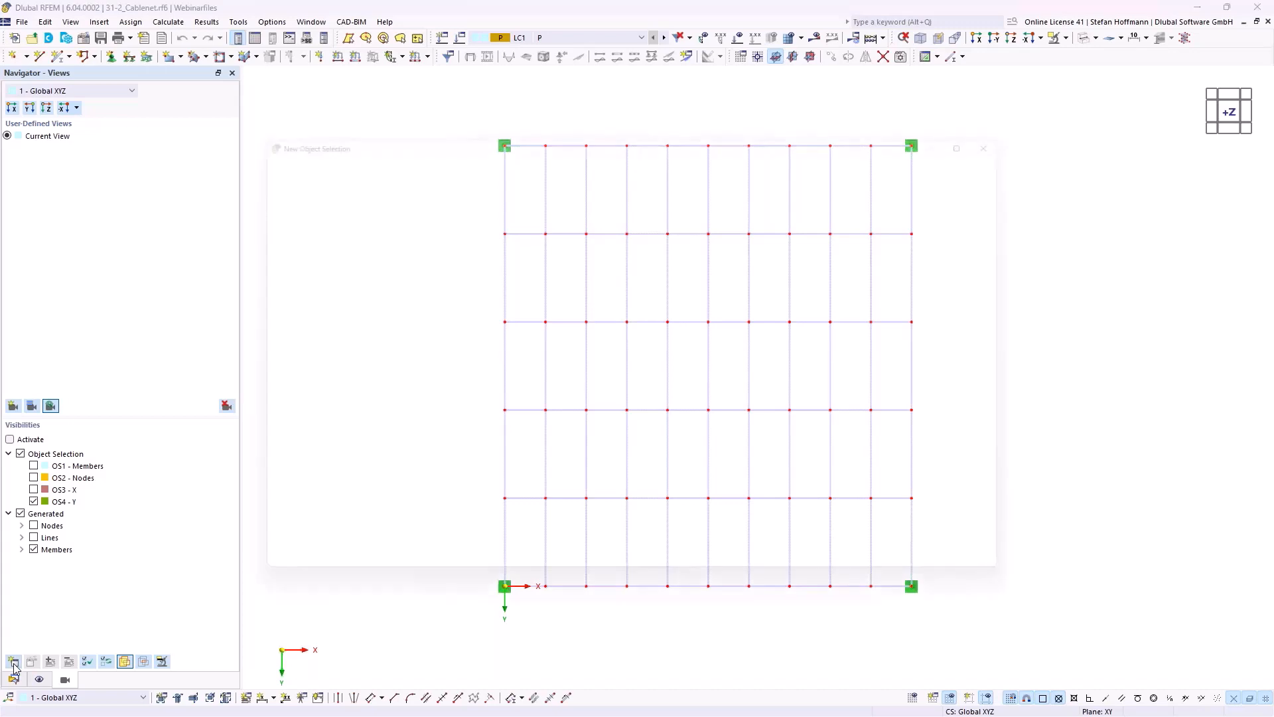
pyautogui.click(416, 248)
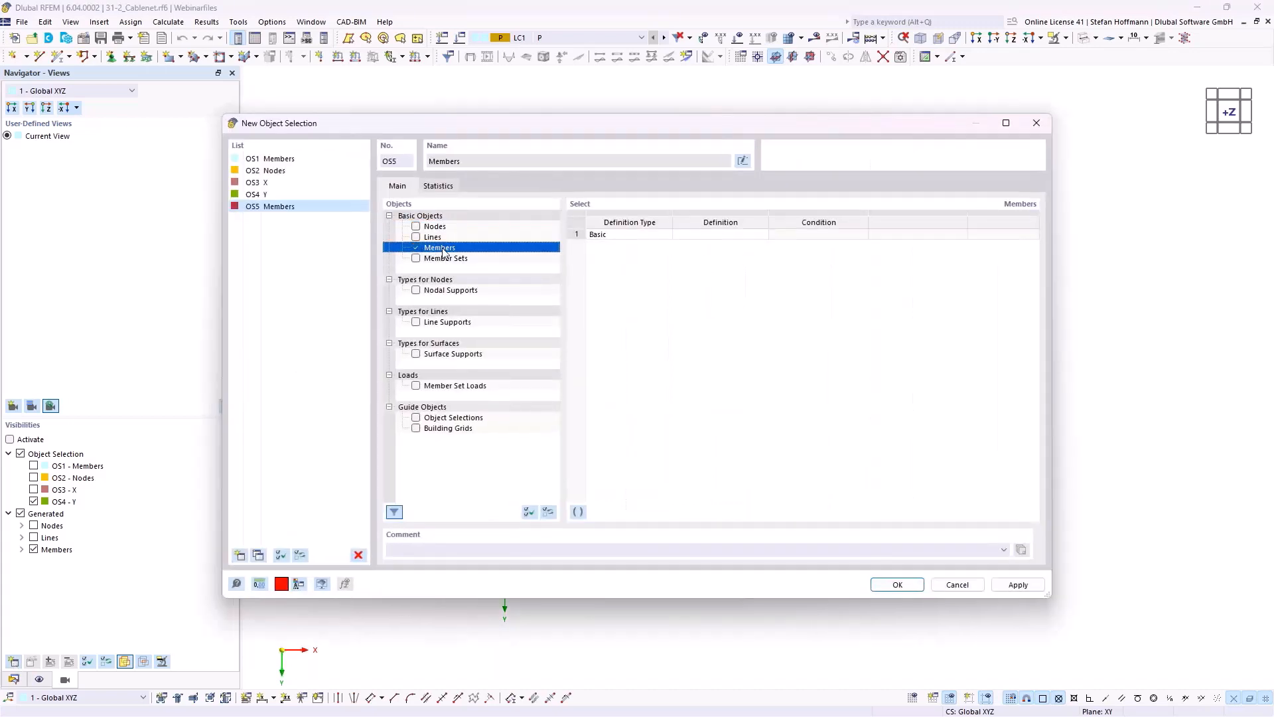
pyautogui.click(720, 234)
pyautogui.click(762, 234)
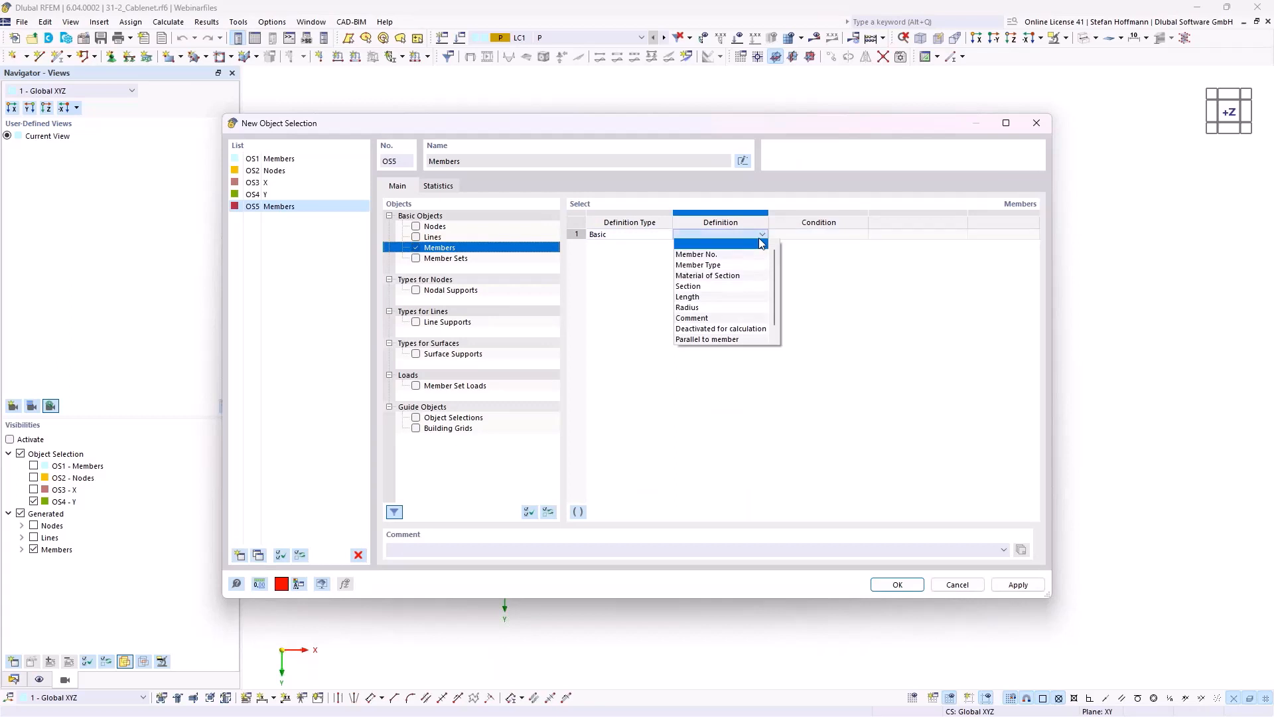
pyautogui.click(716, 339)
pyautogui.click(925, 236)
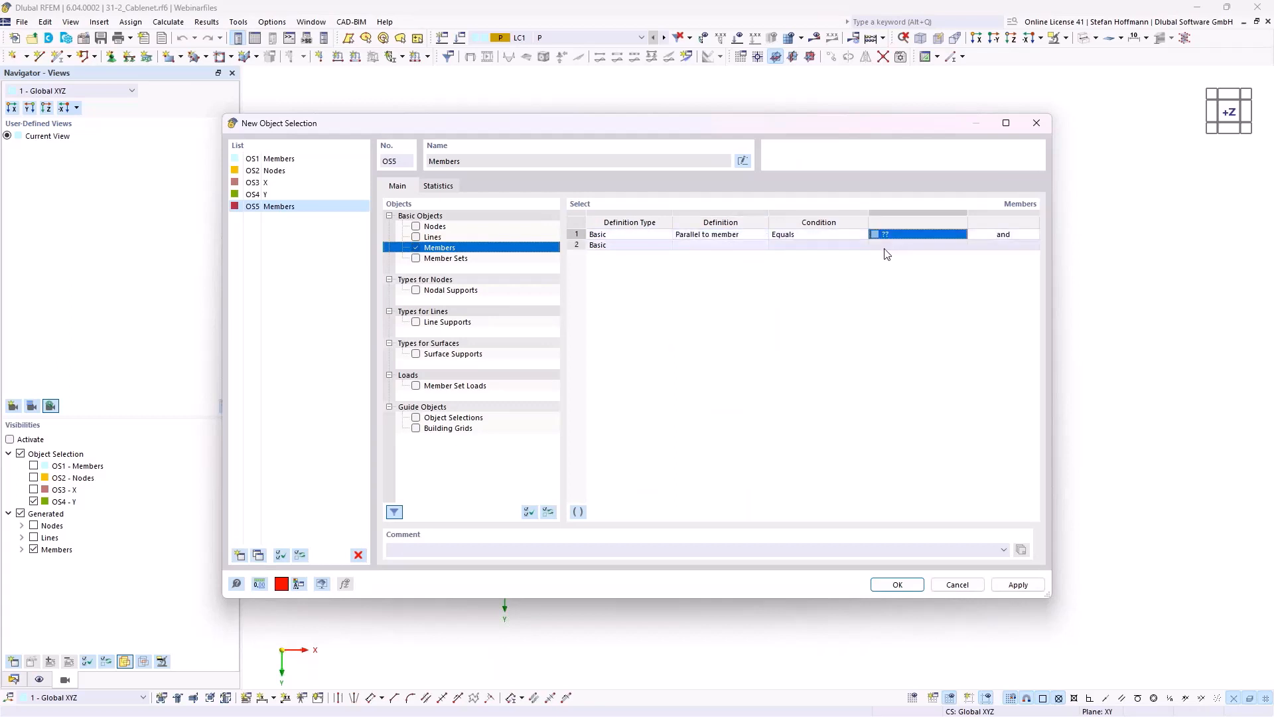
pyautogui.click(960, 237)
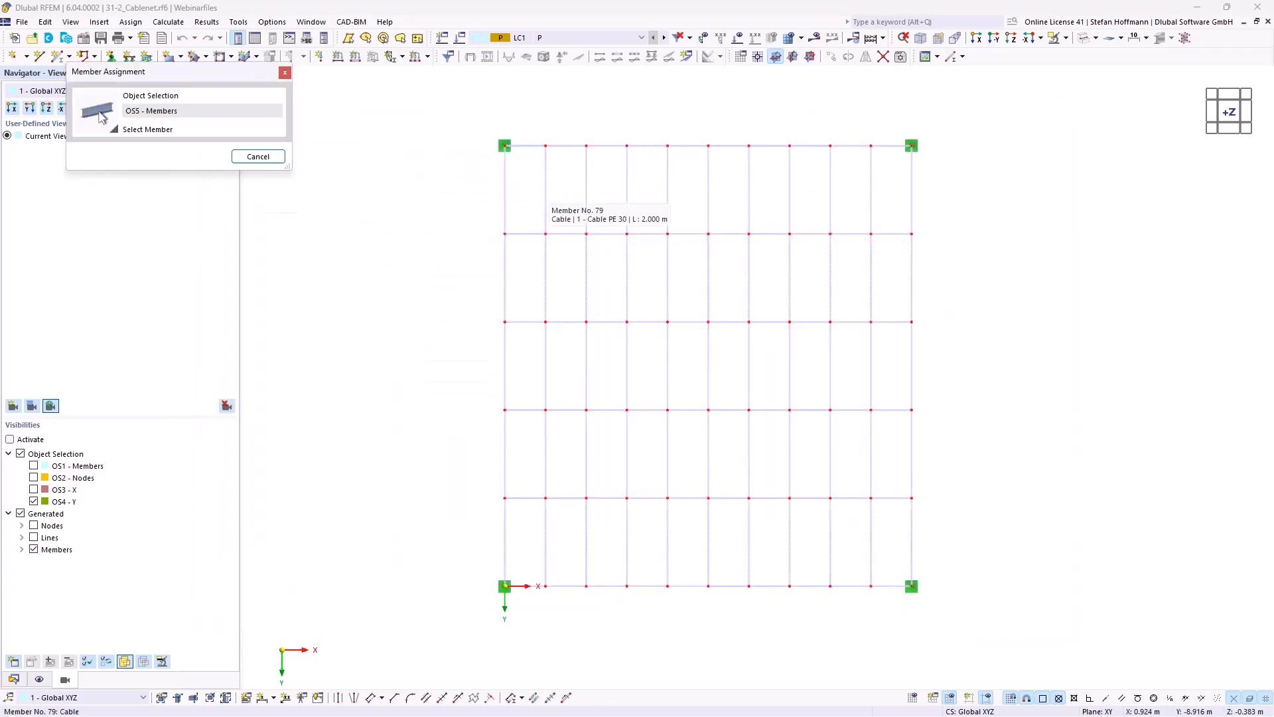
pyautogui.click(546, 199)
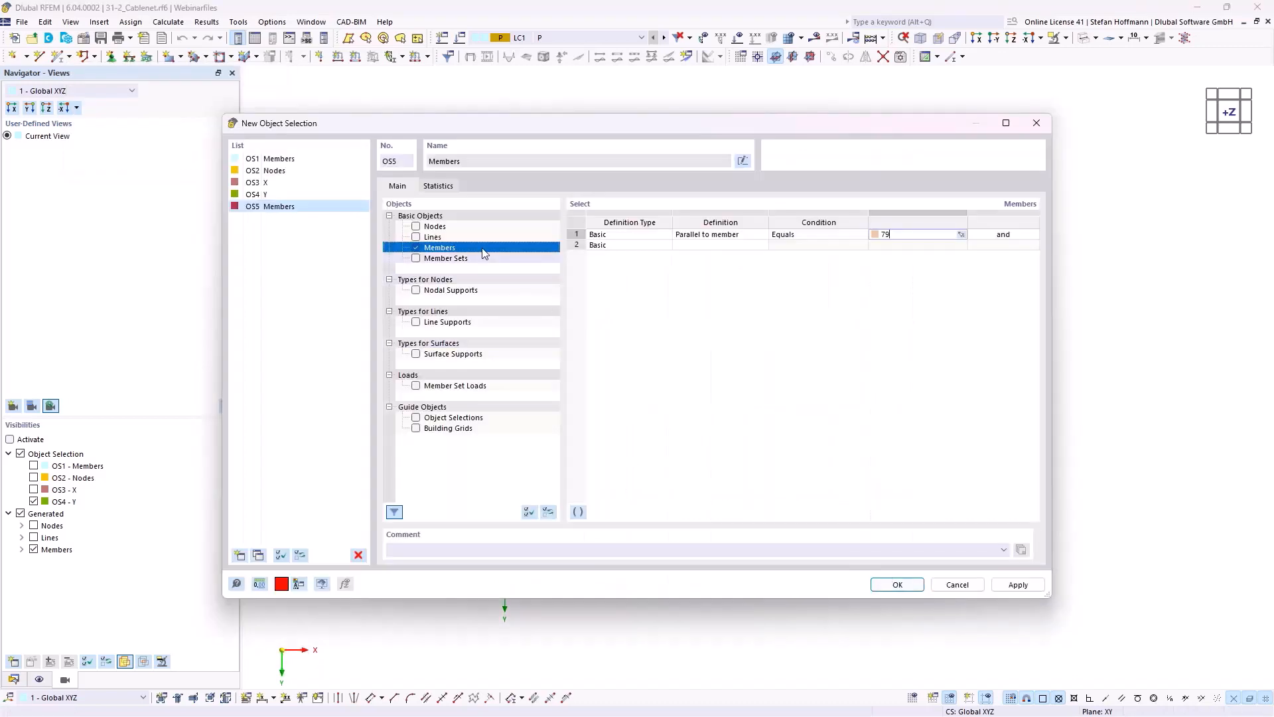
pyautogui.click(437, 185)
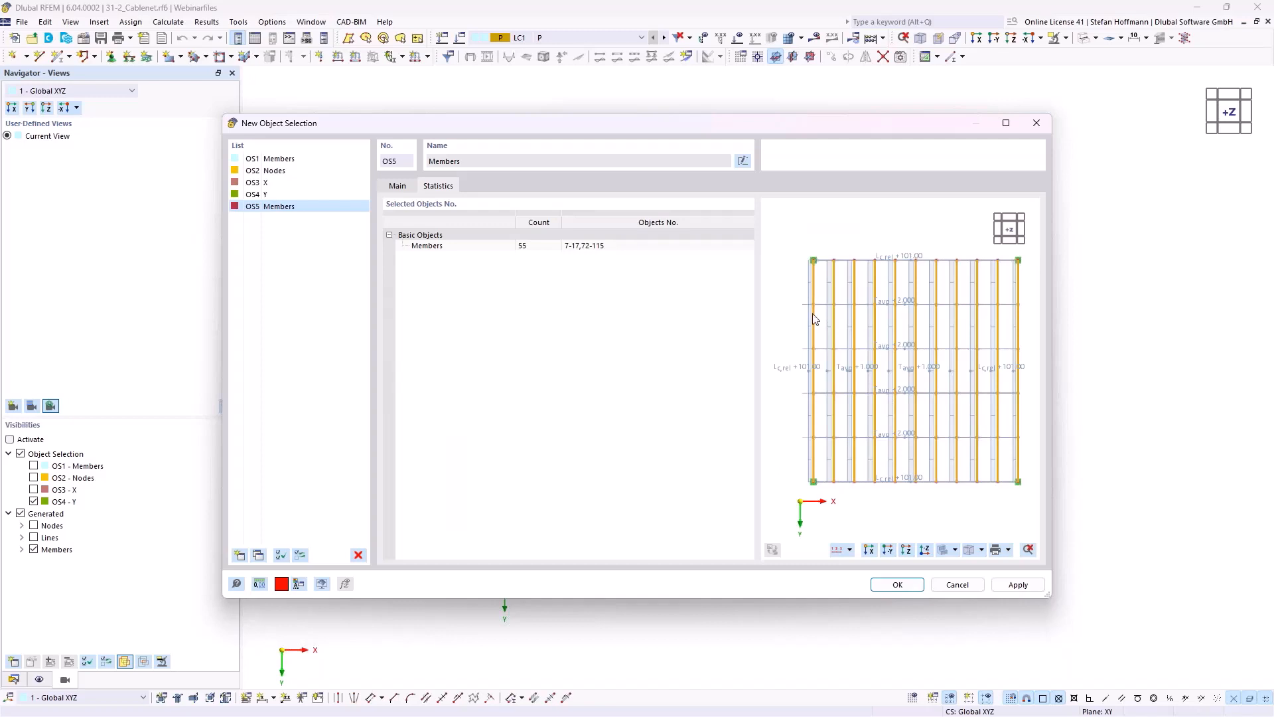
pyautogui.click(896, 584)
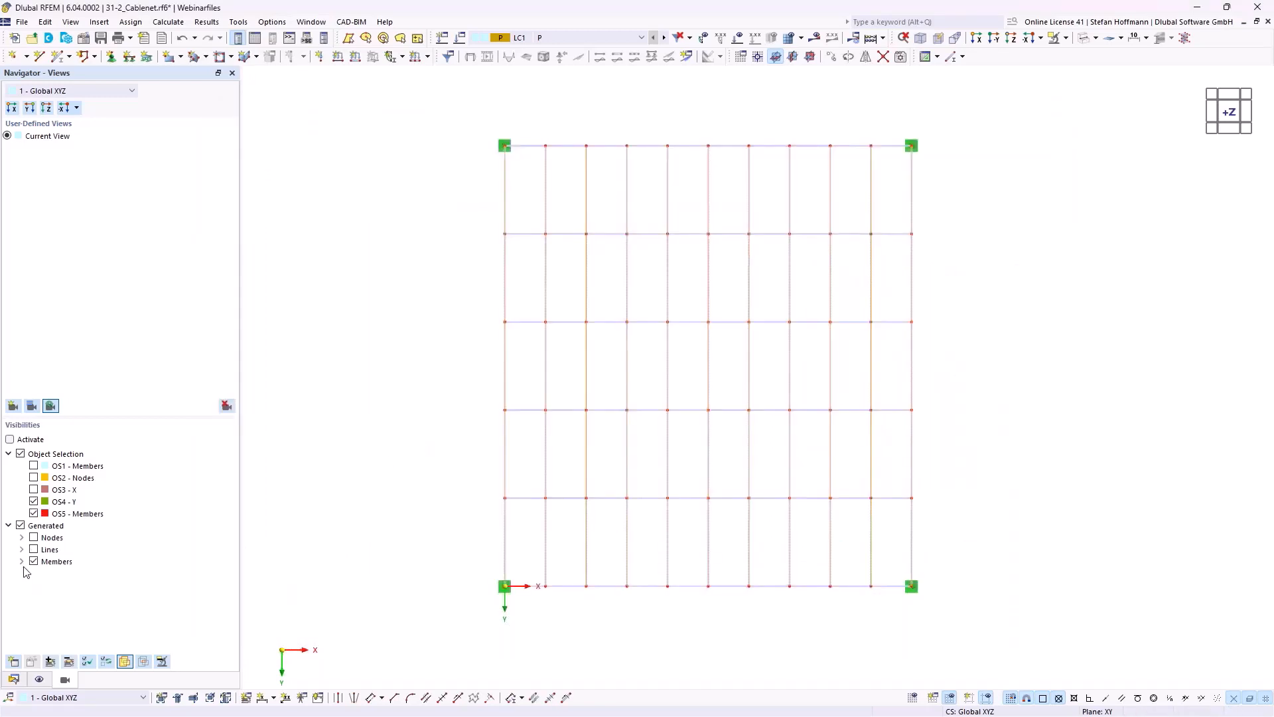
# - Activate visibility for object selection OS5 only, without OS4 and the generated visibilities, and hide the background display of hidden objects
pyautogui.click(33, 501)
pyautogui.click(21, 525)
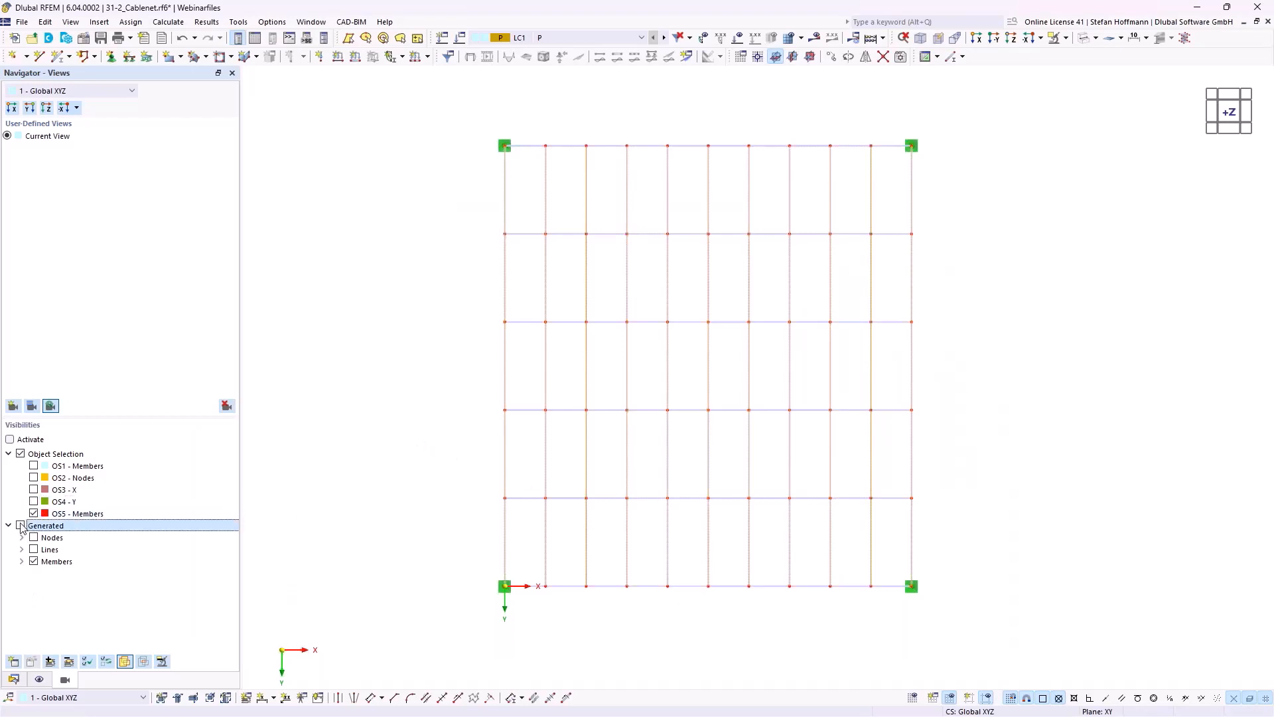
pyautogui.click(9, 439)
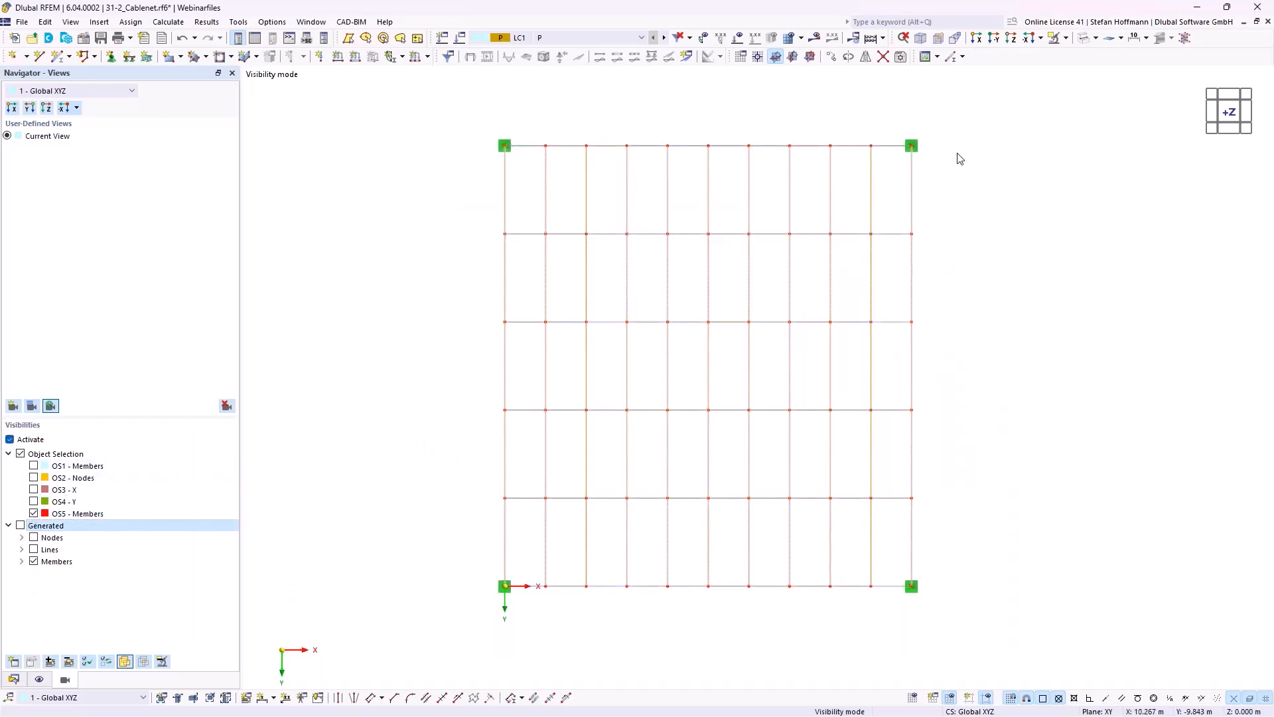
pyautogui.rightClick(959, 155)
pyautogui.click(999, 371)
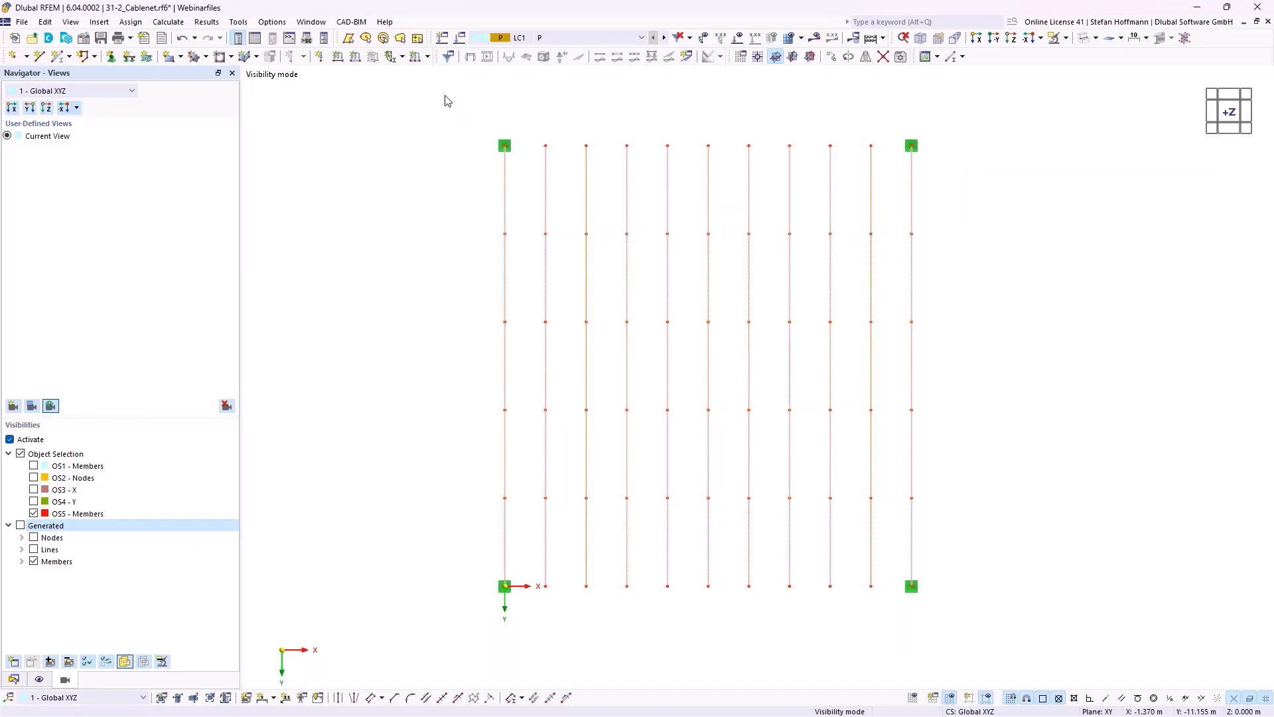
# - Select all visible Y-direction cables and examine the detectable member sets for them without creating any
pyautogui.moveTo(444, 96); pyautogui.dragTo(960, 619)
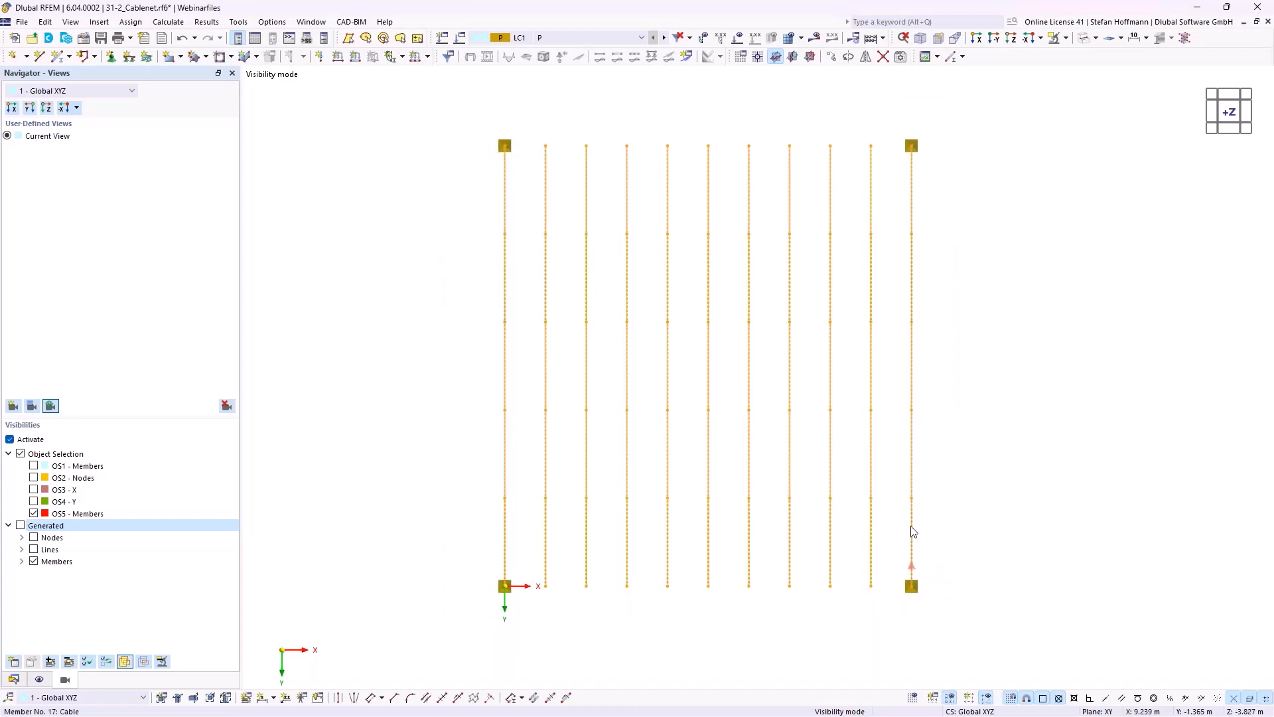
pyautogui.rightClick(911, 529)
pyautogui.moveTo(970, 154)
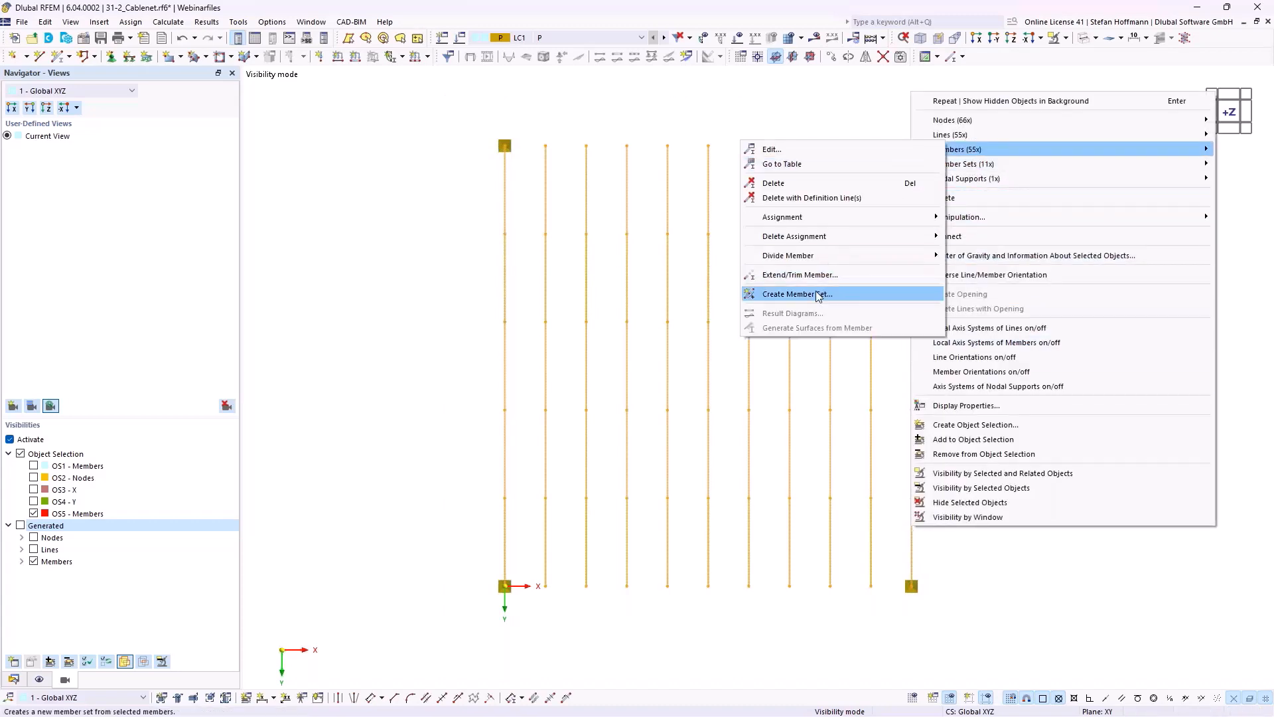
pyautogui.click(819, 294)
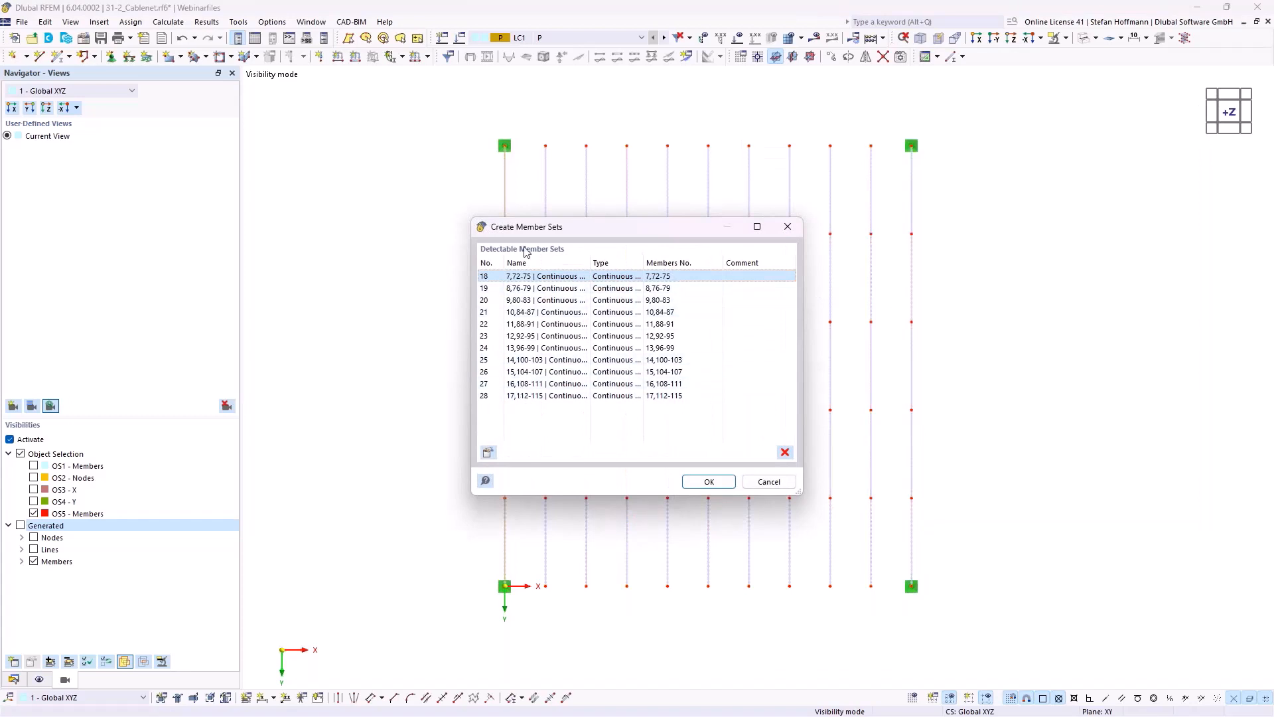
pyautogui.moveTo(545, 237); pyautogui.dragTo(205, 196)
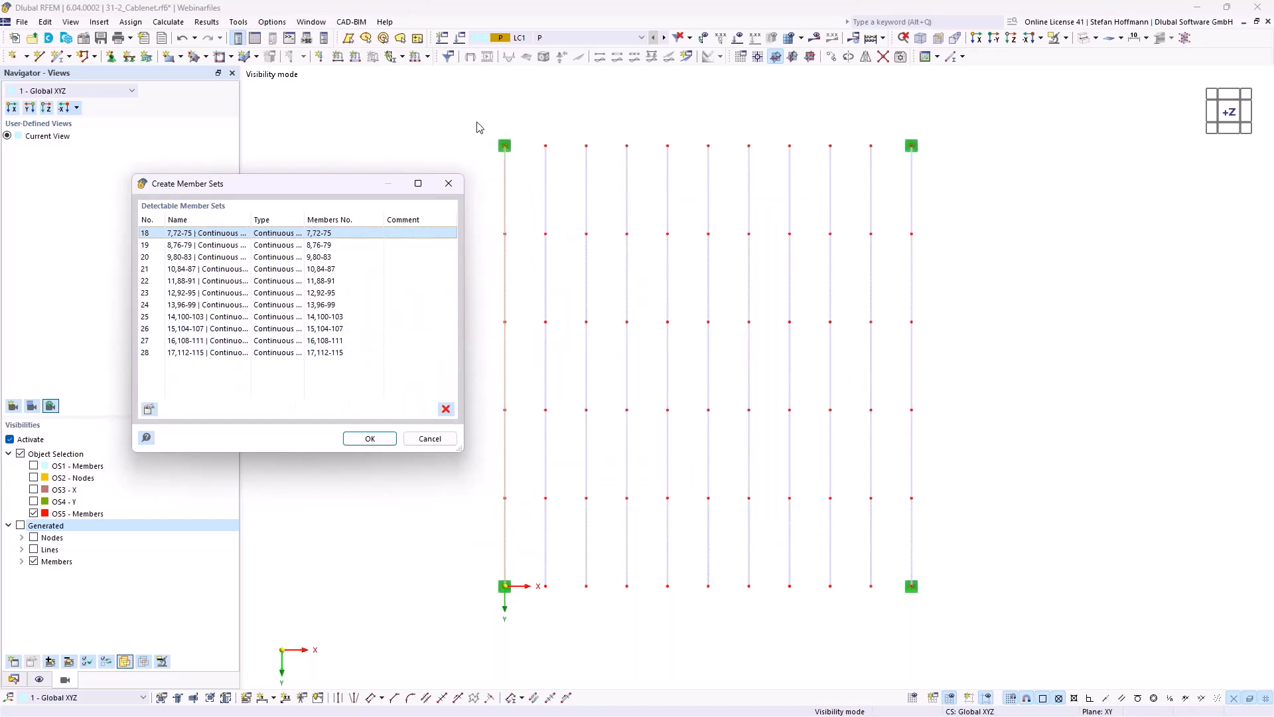
pyautogui.click(429, 438)
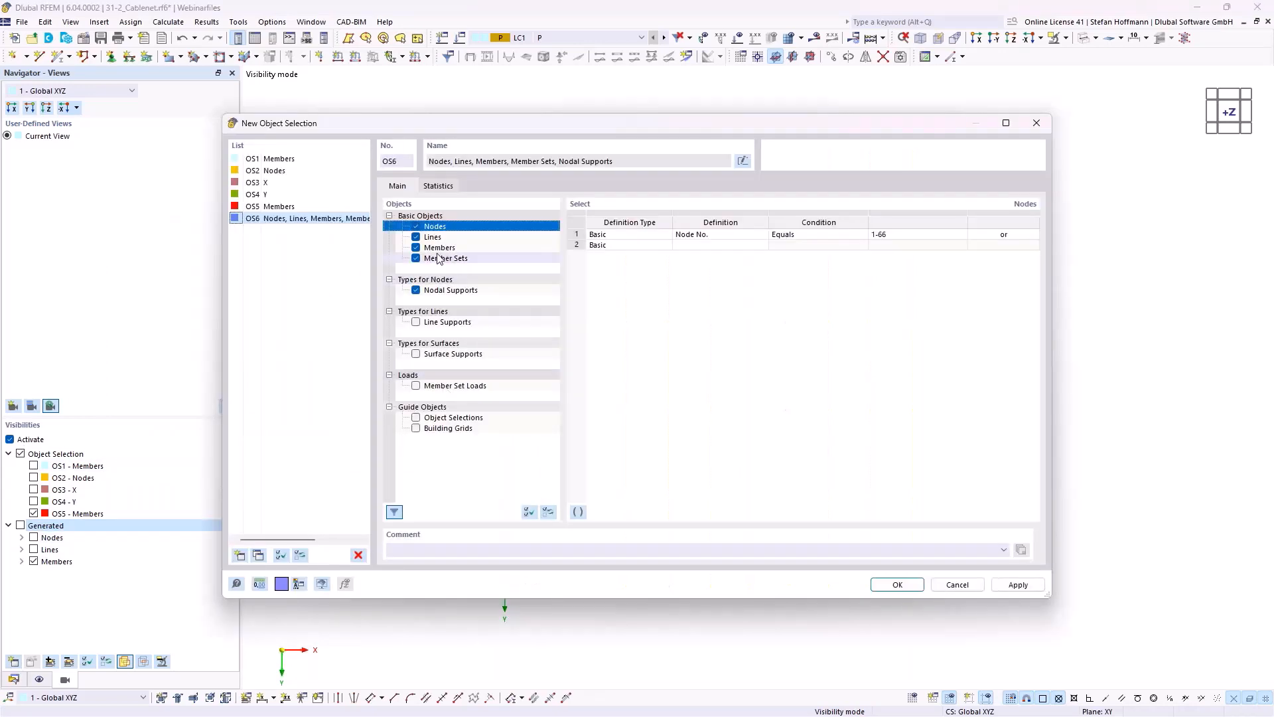
# - Discard the prefilled object selection and try setting up a new one for members with the Parallel to member criterion
pyautogui.click(358, 555)
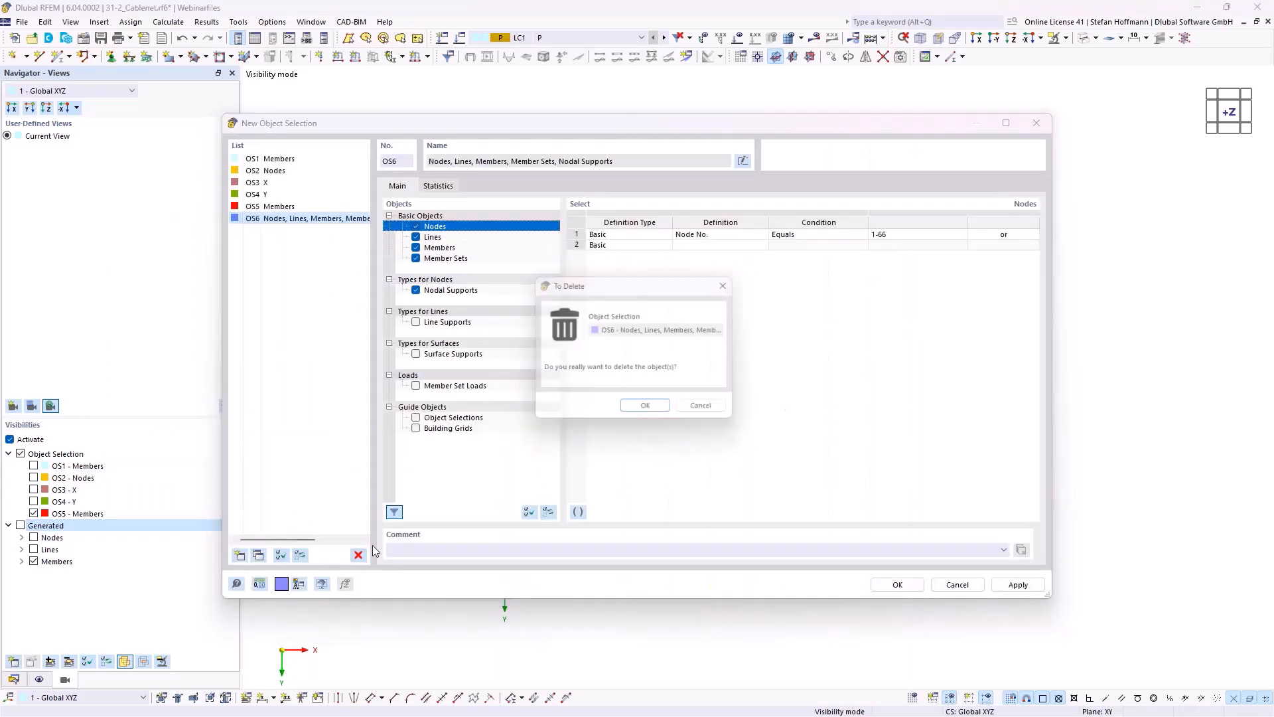
pyautogui.click(650, 417)
pyautogui.click(240, 555)
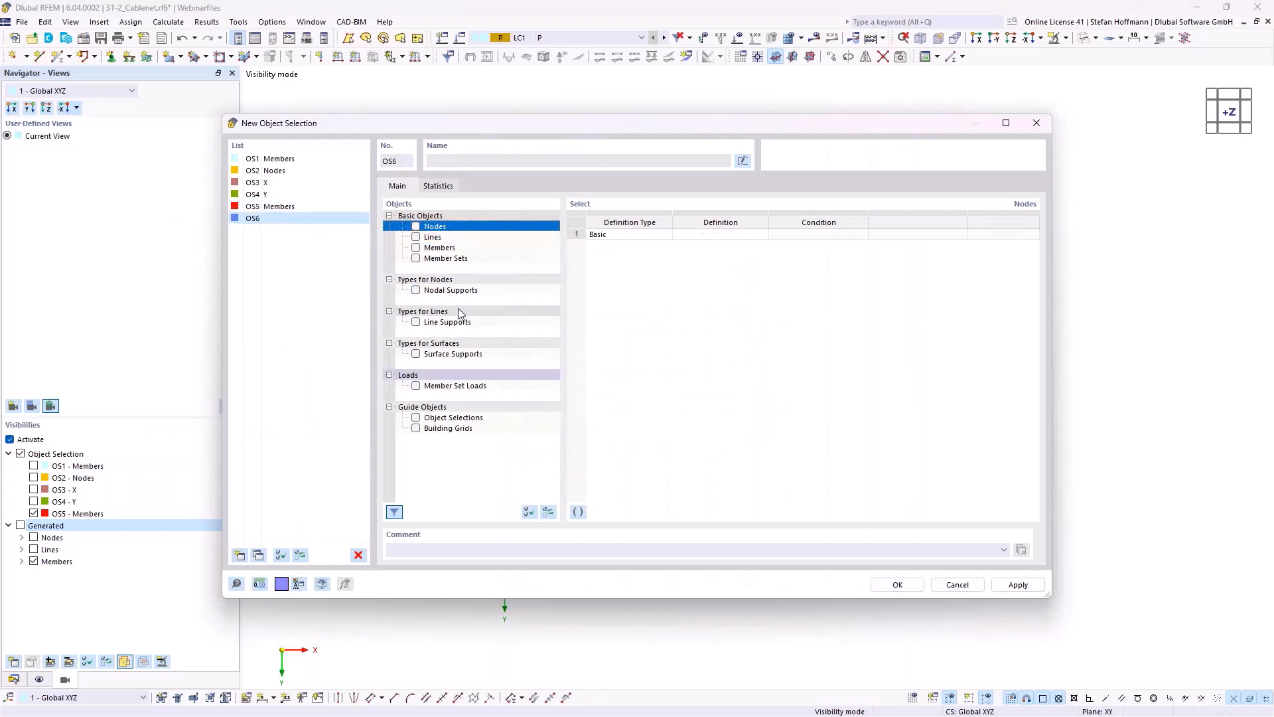
pyautogui.click(416, 248)
pyautogui.click(730, 235)
pyautogui.click(761, 234)
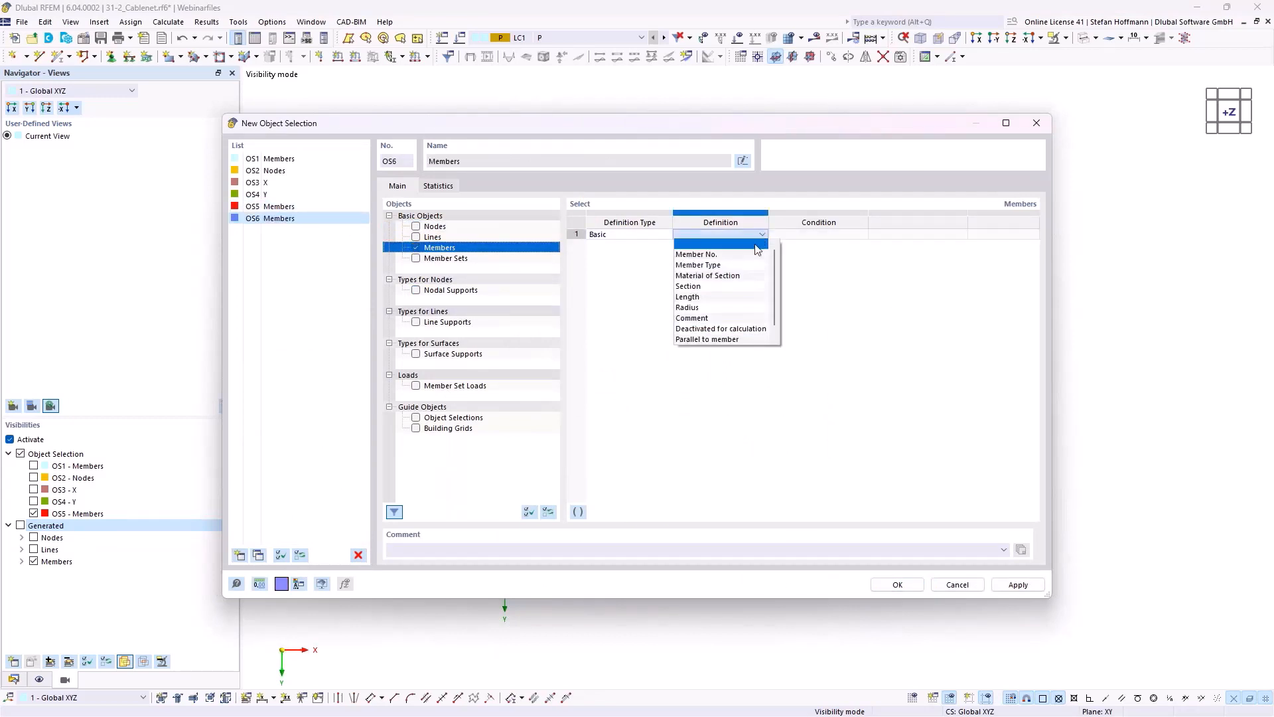
pyautogui.click(723, 339)
# - Cancel visibility mode, pick X-direction edge member 6 as the parallel reference, and examine the selection's statistics without saving it
pyautogui.click(957, 238)
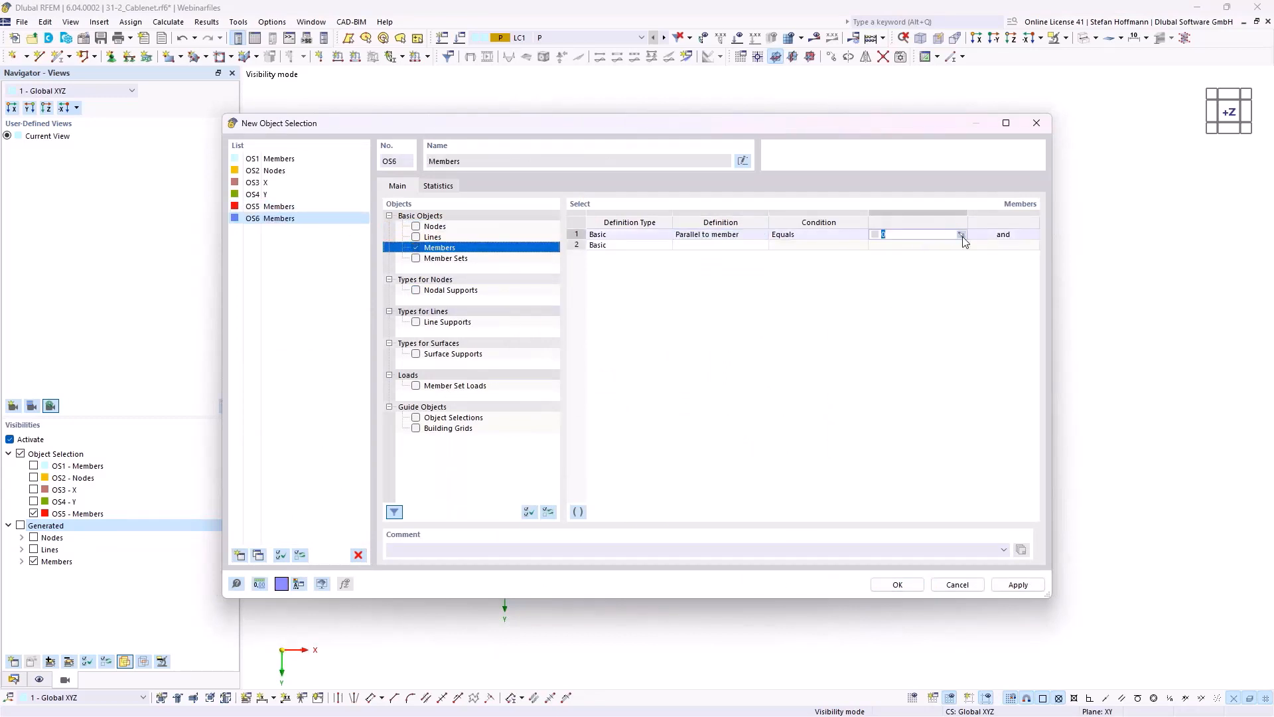
pyautogui.click(961, 234)
pyautogui.click(1066, 38)
pyautogui.click(1069, 115)
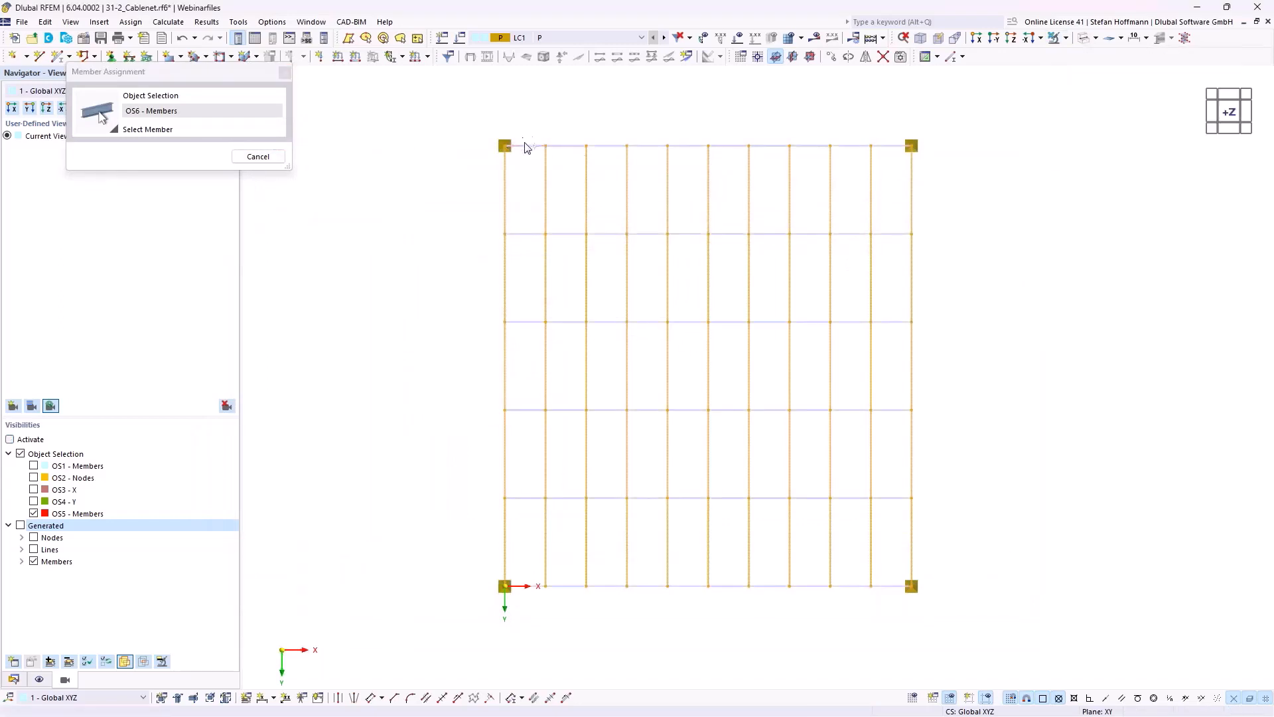
pyautogui.click(526, 146)
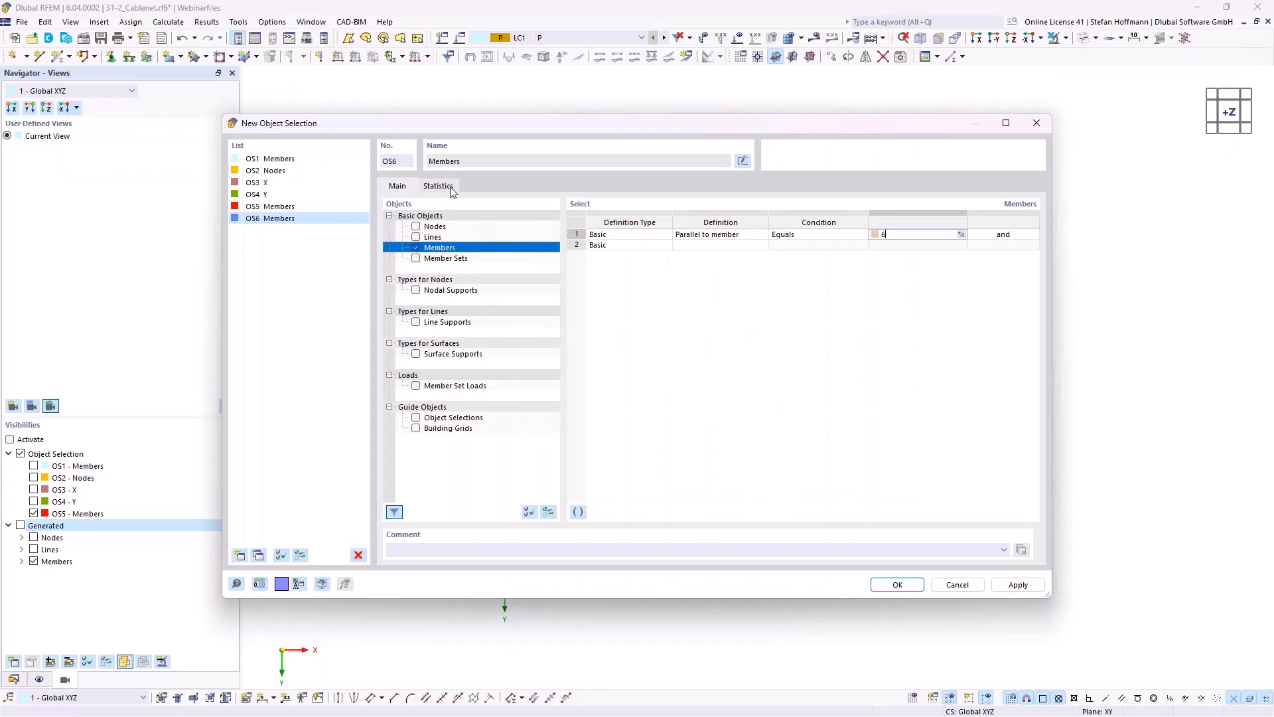
pyautogui.click(439, 186)
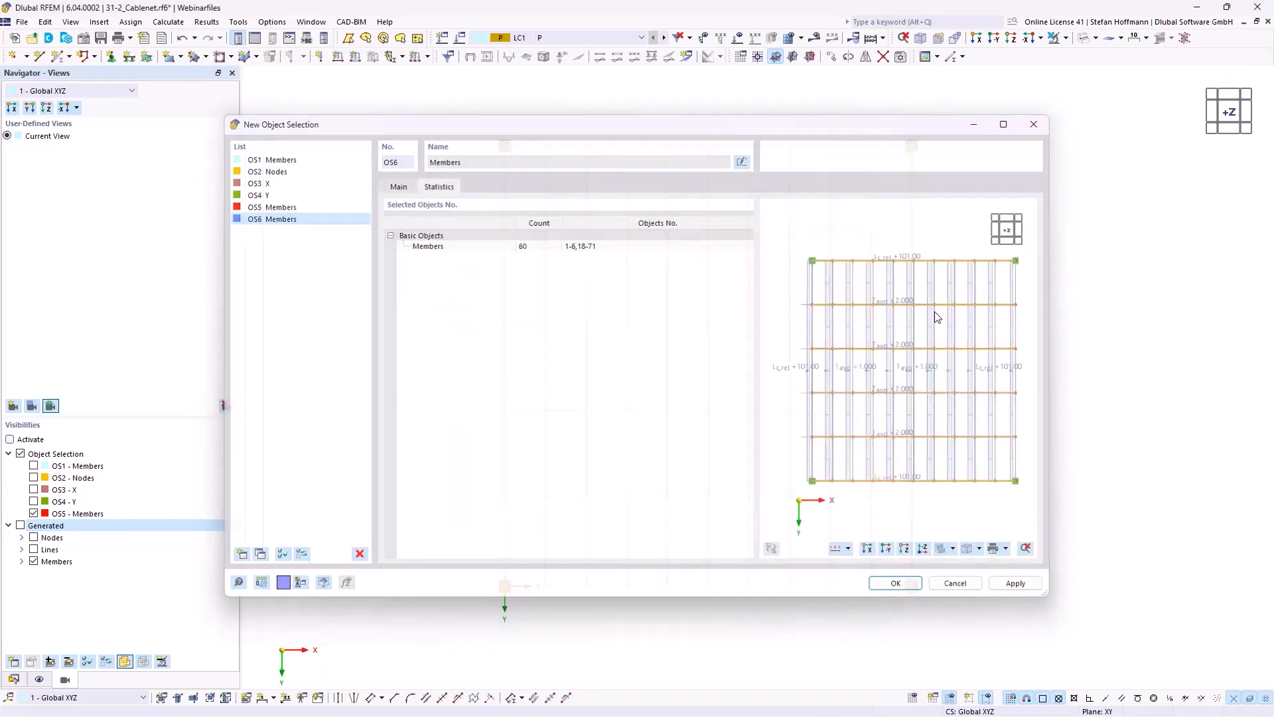
pyautogui.press('Return')
# - Display the LC1 loads in 3D and examine the Form-Finding parameters of the X-direction edge cable's member set load
pyautogui.keyDown('ctrl'); pyautogui.moveTo(611, 336); pyautogui.dragTo(657, 174, button='middle'); pyautogui.keyUp('ctrl')
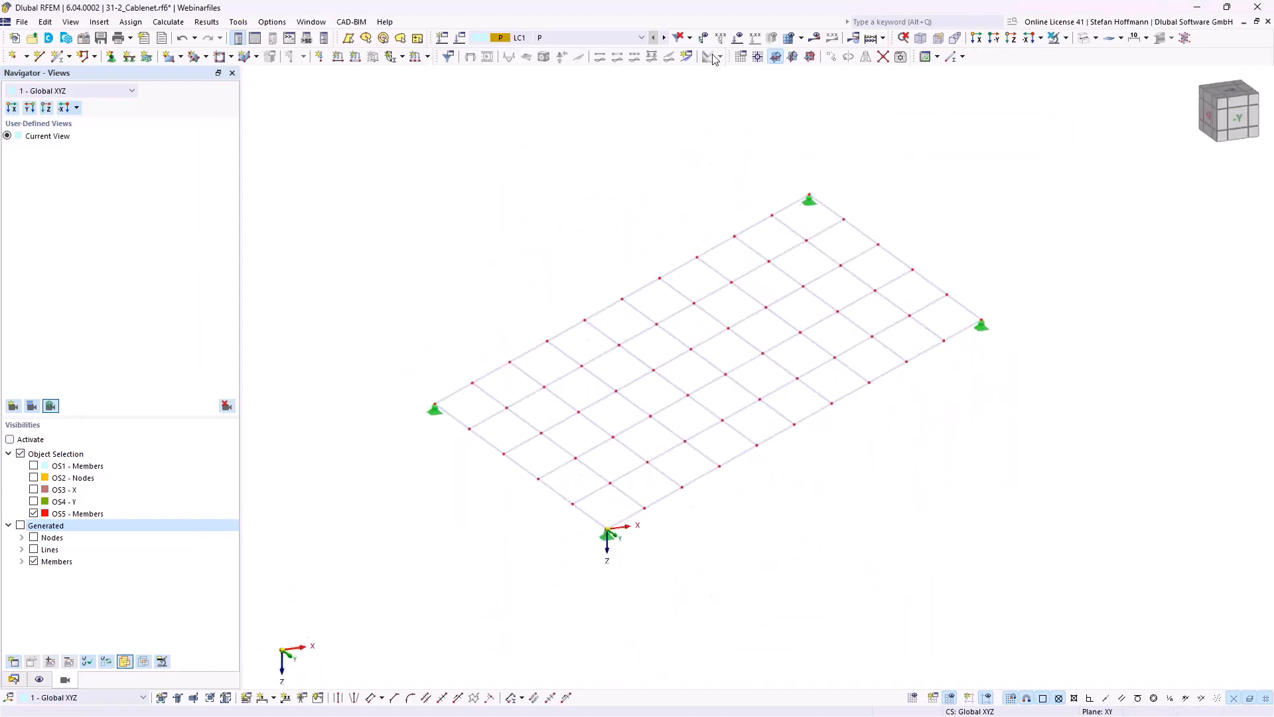
pyautogui.click(738, 39)
pyautogui.keyDown('ctrl'); pyautogui.moveTo(560, 421); pyautogui.dragTo(600, 529, button='middle'); pyautogui.keyUp('ctrl')
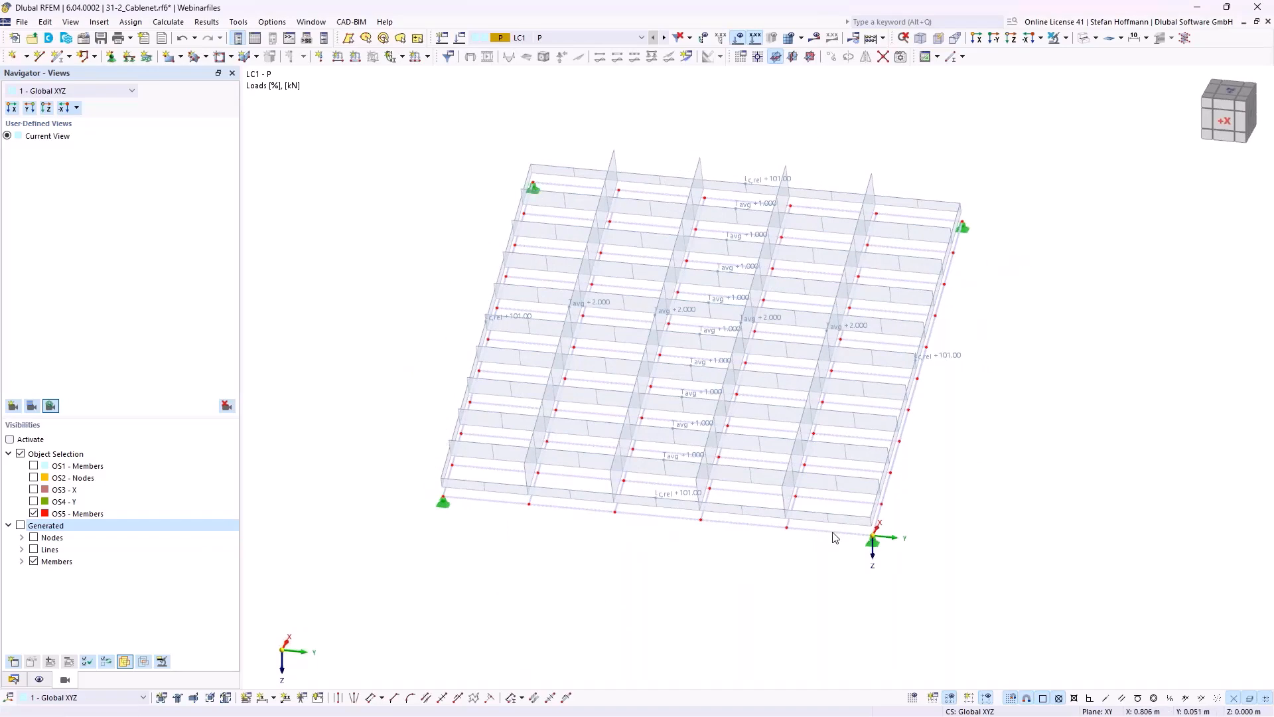
pyautogui.doubleClick(518, 324)
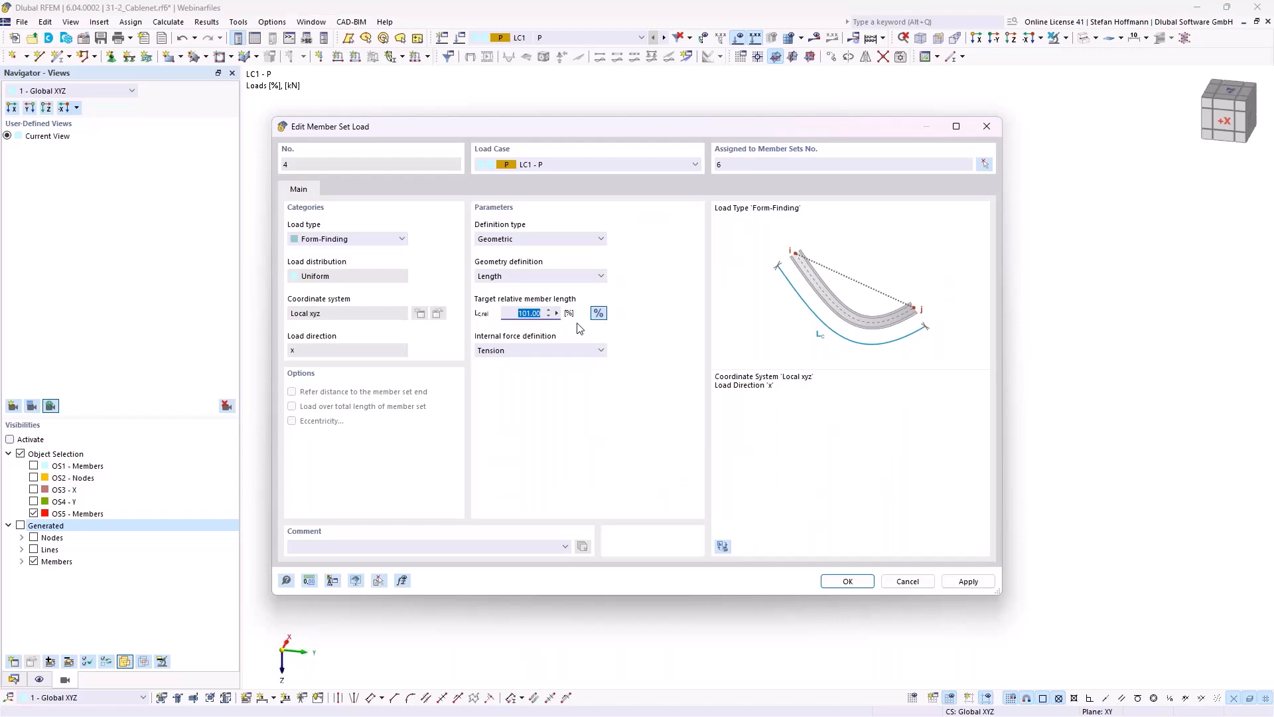
pyautogui.press('Return')
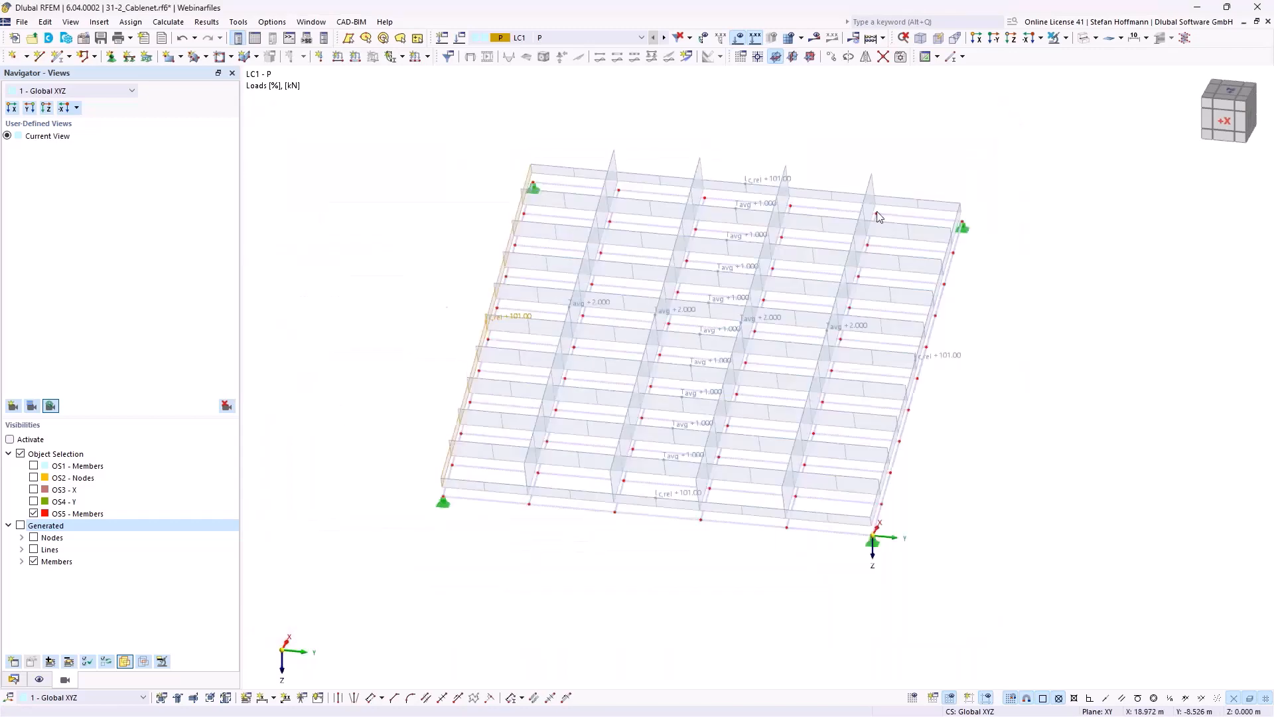
pyautogui.keyDown('ctrl'); pyautogui.moveTo(687, 595); pyautogui.dragTo(690, 531, button='middle'); pyautogui.keyUp('ctrl')
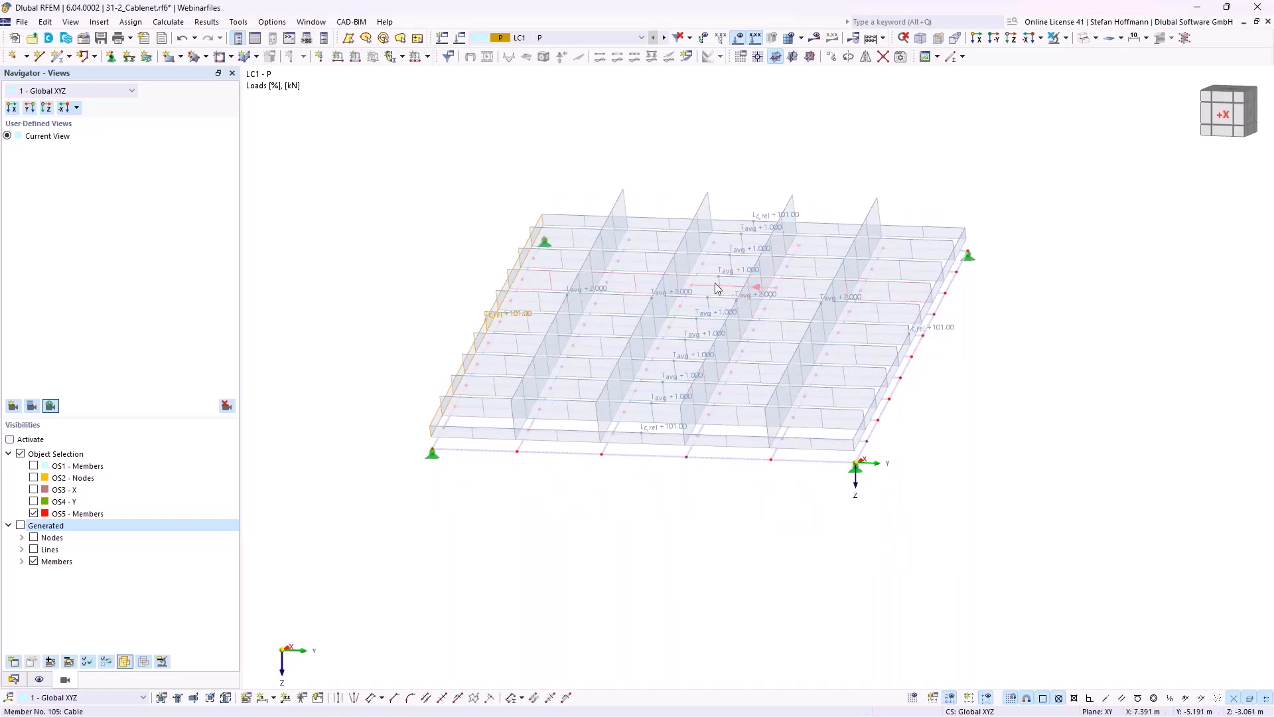
# - Create a copy of load case LC1 - P and keep it as an additional load case
pyautogui.click(461, 39)
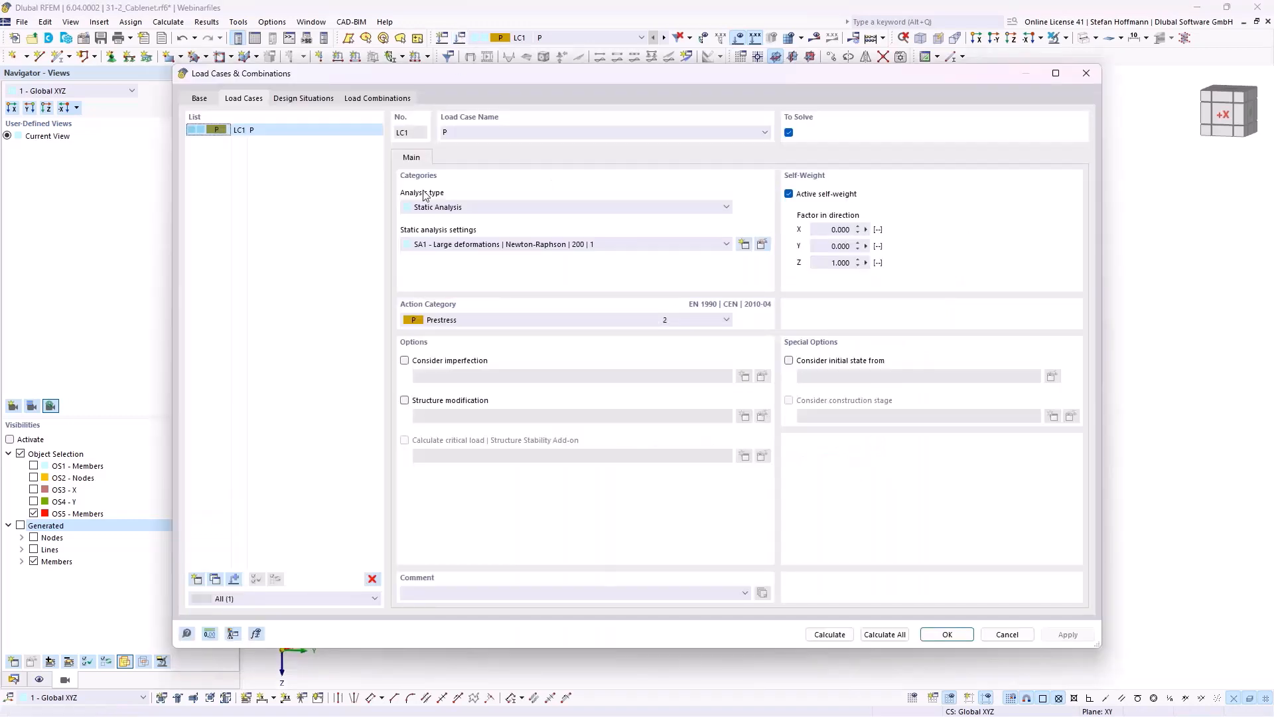
pyautogui.click(215, 580)
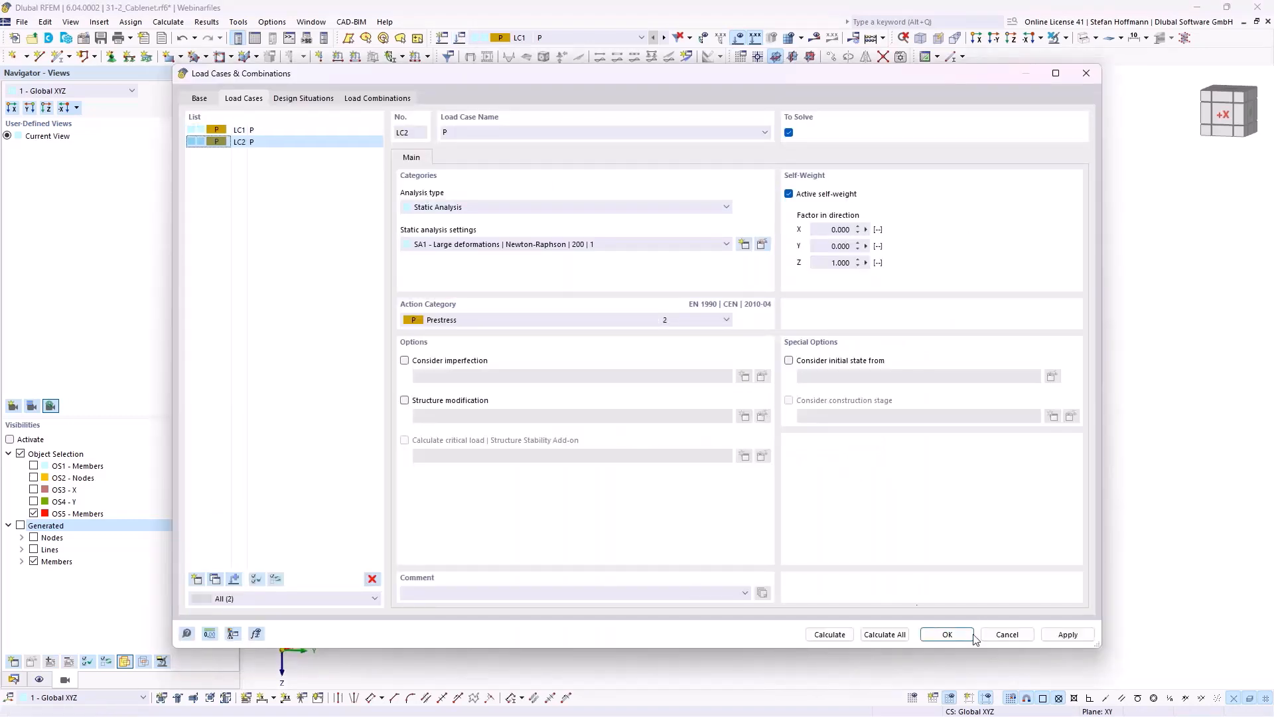
pyautogui.press('Return')
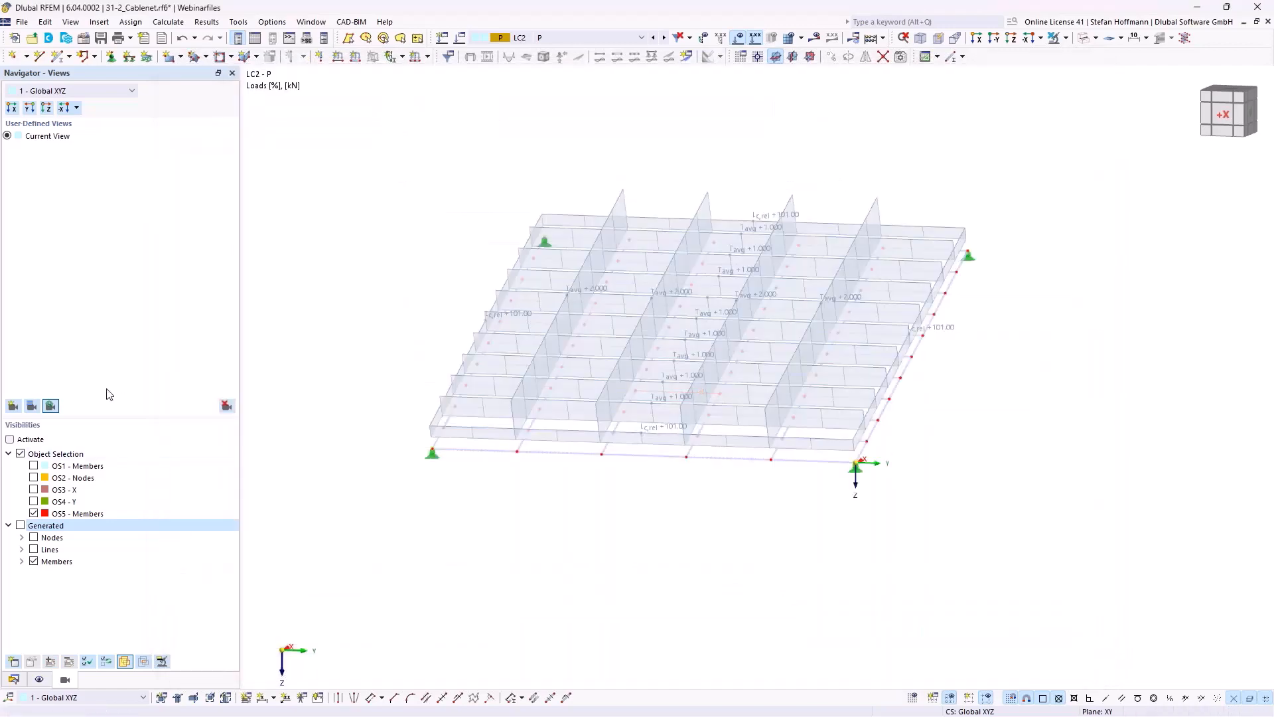
# - Set the average force of the LC2 form-finding load on member sets 2-5, the inner X-direction cables, to 5 kN
pyautogui.click(255, 38)
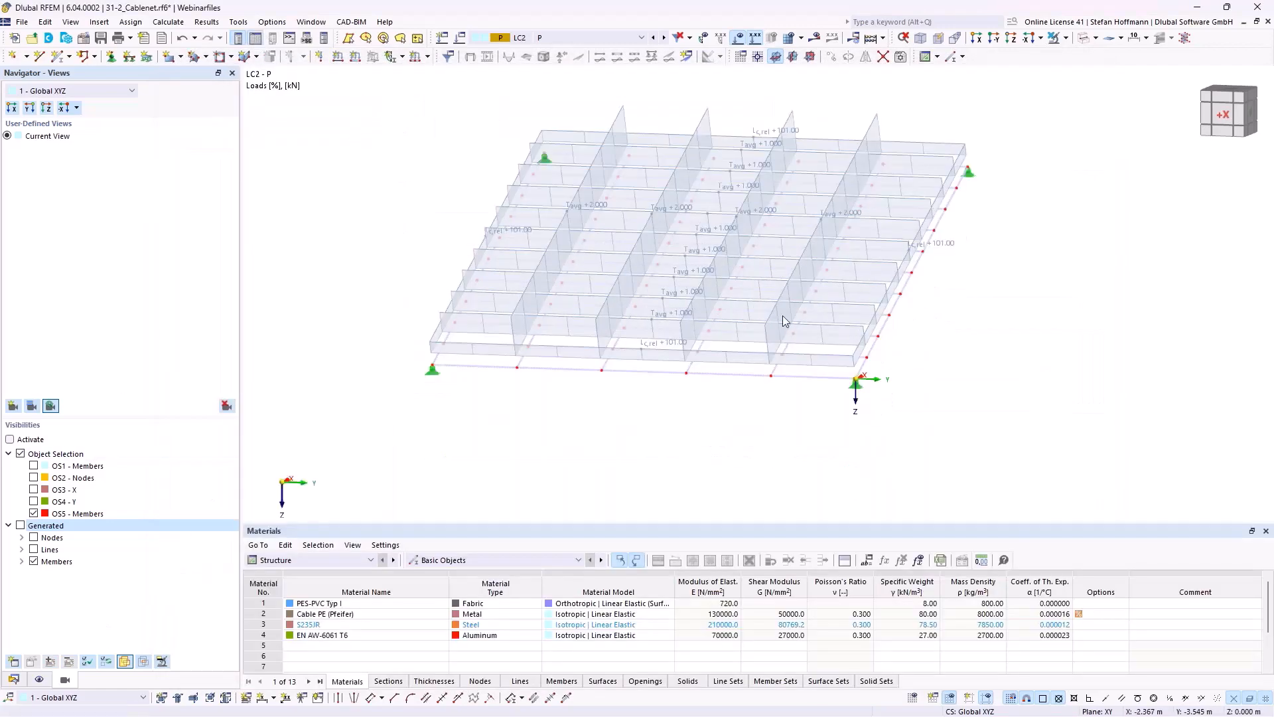
pyautogui.keyDown('ctrl'); pyautogui.moveTo(690, 287); pyautogui.dragTo(725, 197, button='middle'); pyautogui.keyUp('ctrl')
pyautogui.moveTo(891, 185); pyautogui.dragTo(515, 214)
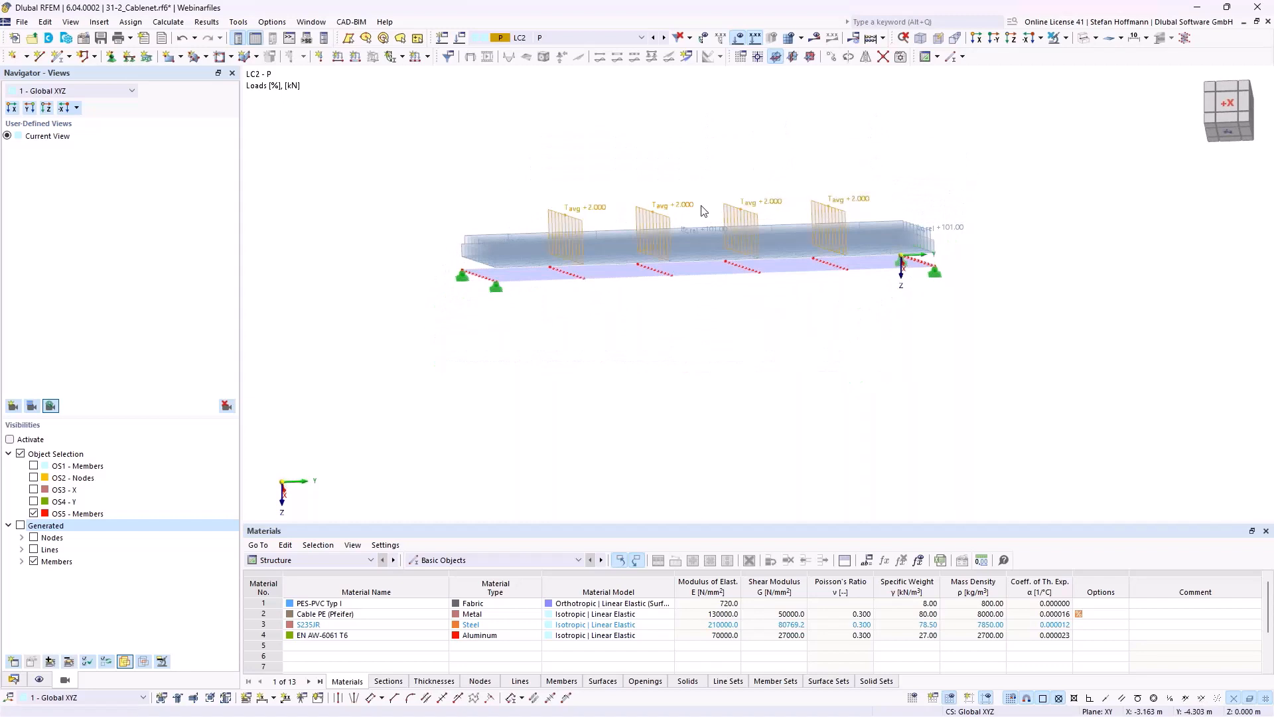
pyautogui.doubleClick(674, 211)
pyautogui.doubleClick(525, 313)
pyautogui.write('5')
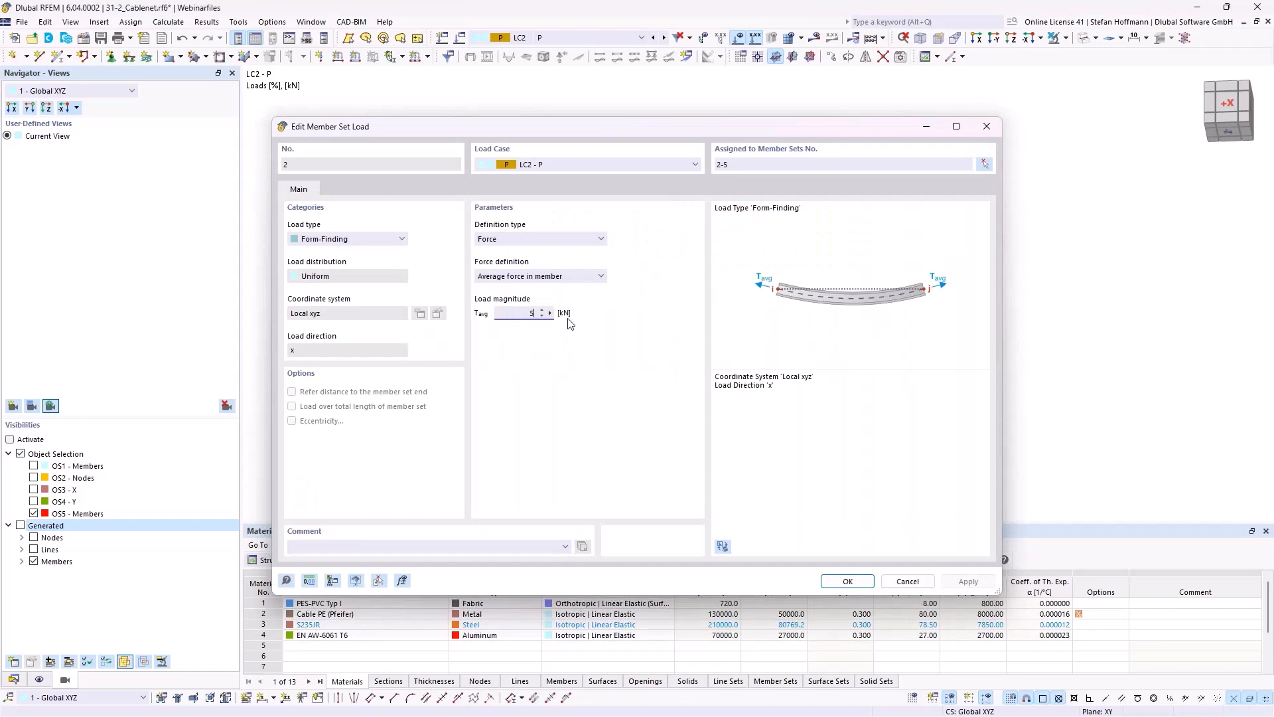
pyautogui.press('Return')
pyautogui.keyDown('ctrl'); pyautogui.moveTo(692, 155); pyautogui.dragTo(665, 291, button='middle'); pyautogui.keyUp('ctrl')
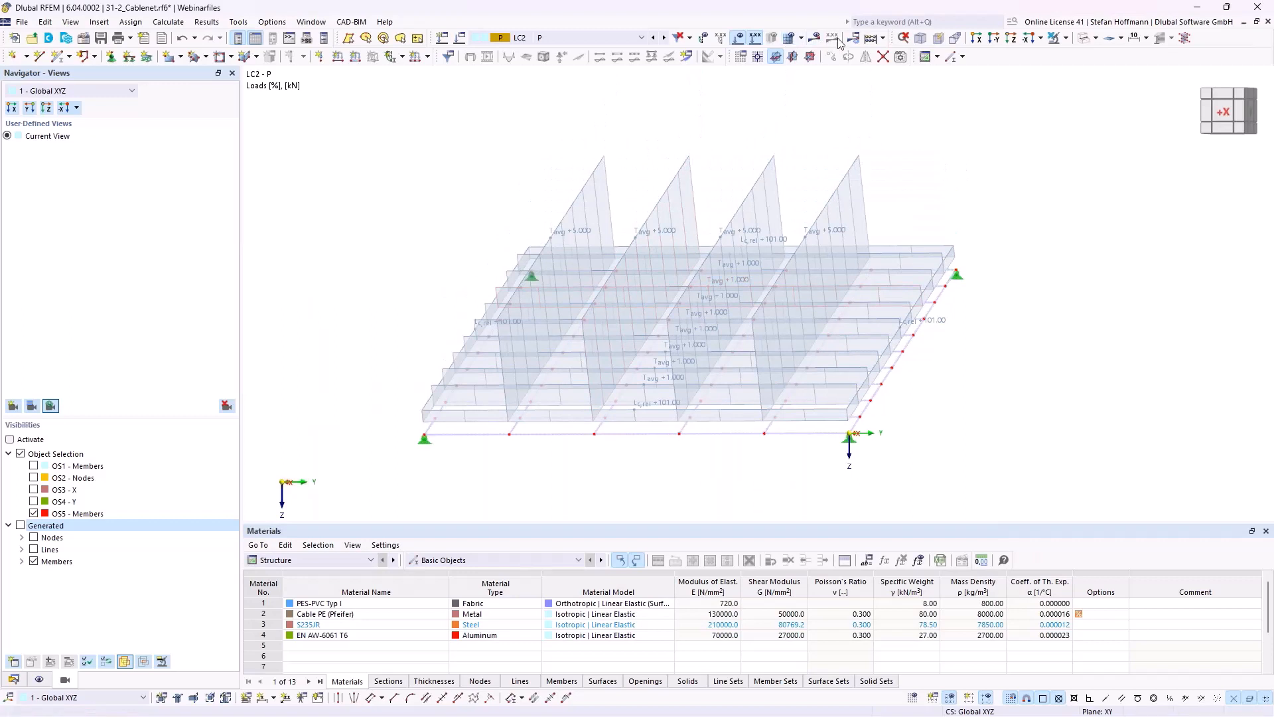
# - Delete load combinations CO1 and CO2 and calculate the remaining load cases
pyautogui.click(870, 38)
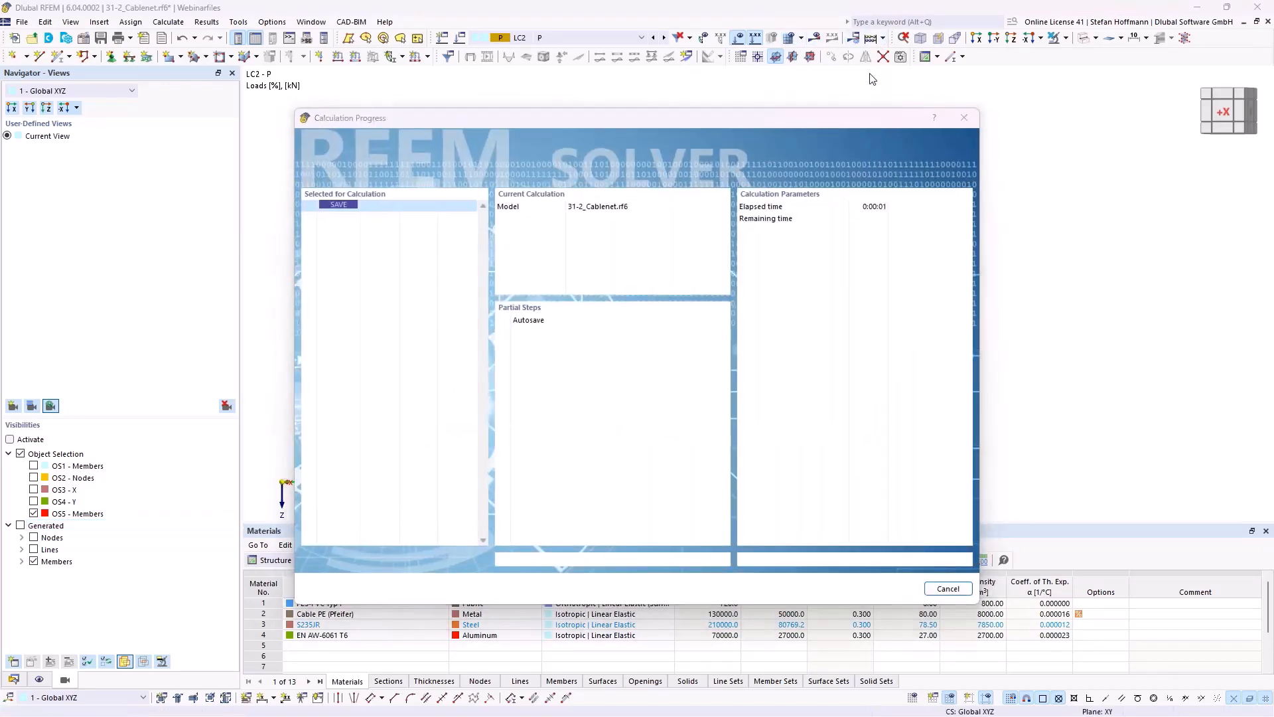
pyautogui.click(754, 435)
pyautogui.click(461, 39)
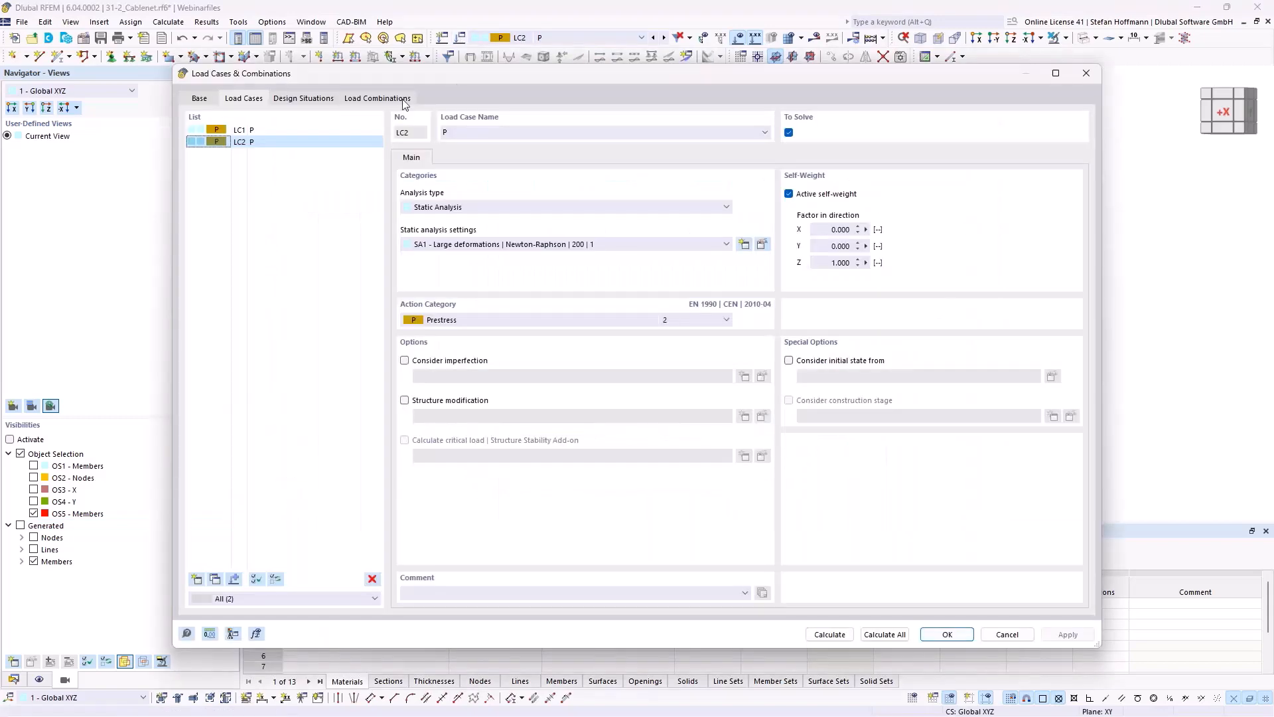
pyautogui.click(377, 98)
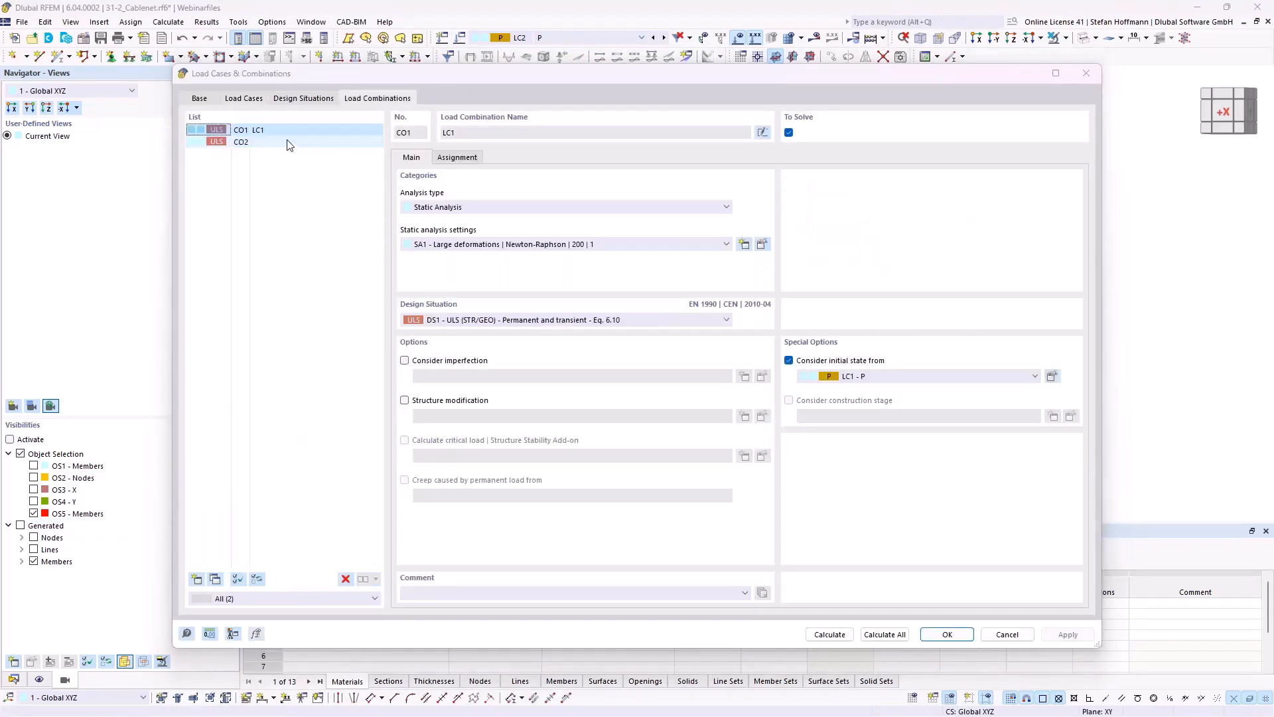
pyautogui.click(345, 579)
pyautogui.click(669, 417)
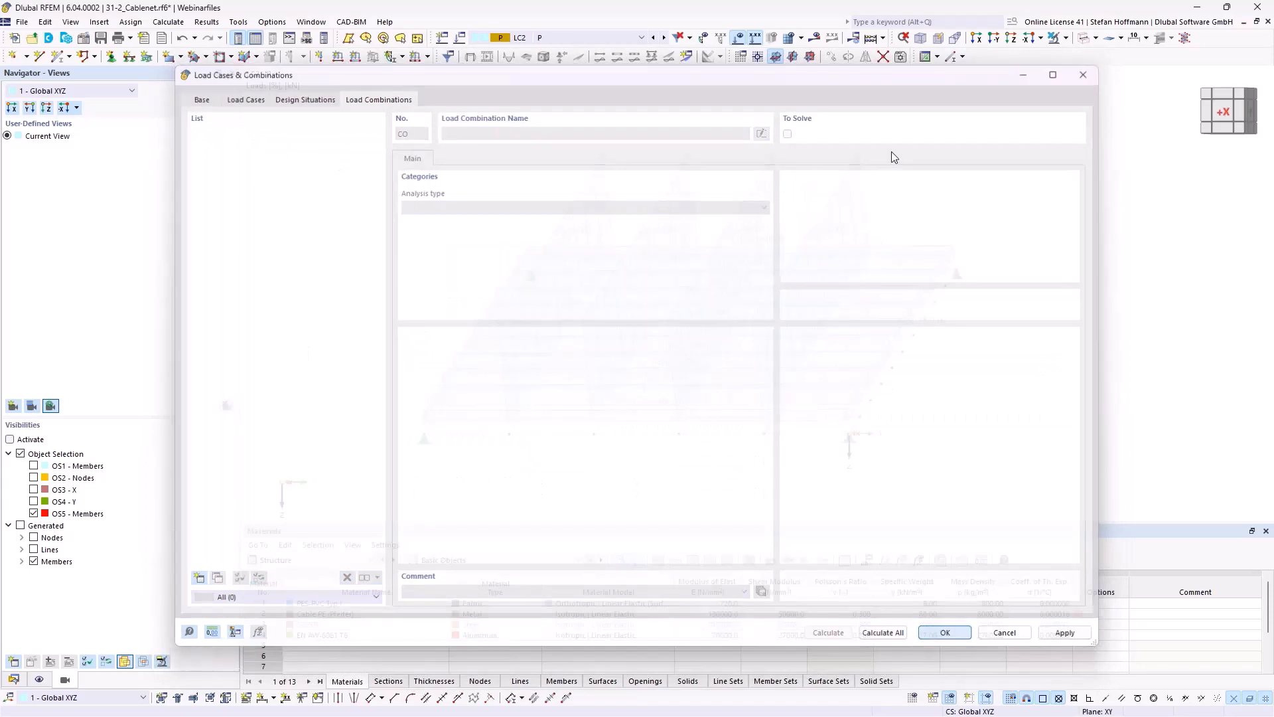
pyautogui.press('Return')
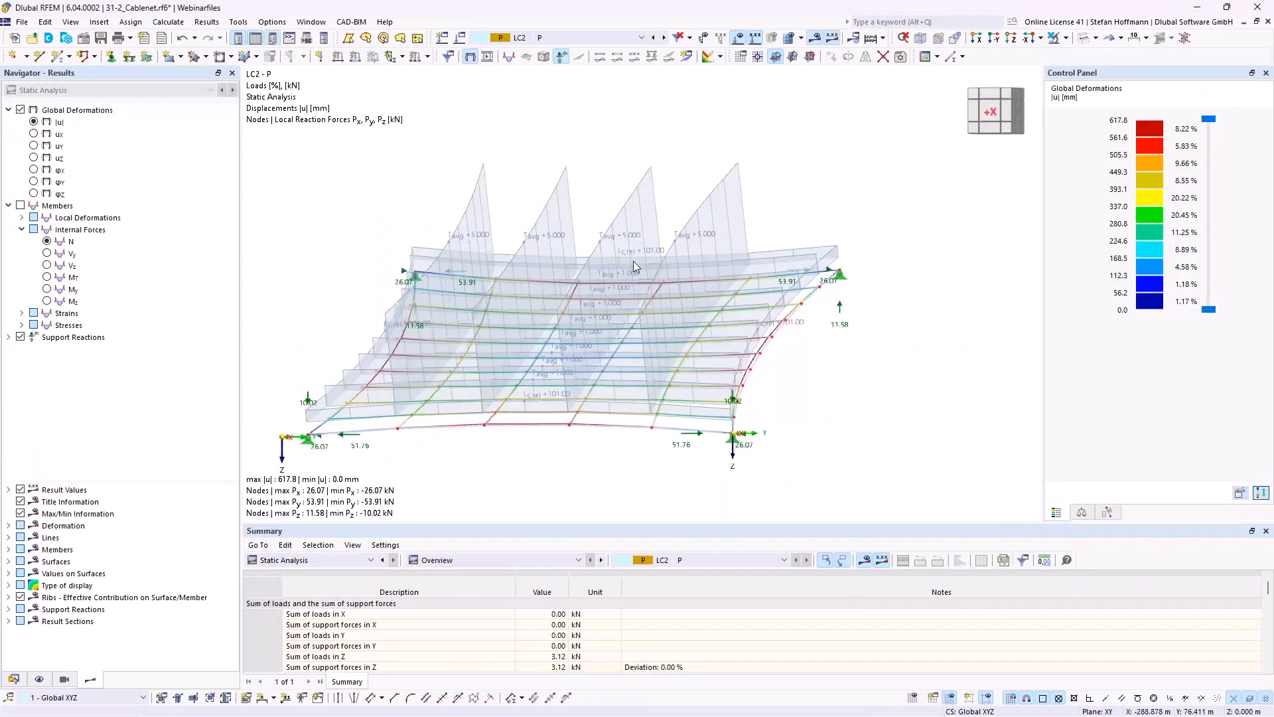
# - Hide the loads and examine the LC2 members' axial forces N on the form-found cable net
pyautogui.click(741, 43)
pyautogui.moveTo(641, 262)
pyautogui.mouseDown(button='middle')
pyautogui.moveTo(717, 195)
pyautogui.moveTo(639, 267)
pyautogui.mouseUp(button='middle')
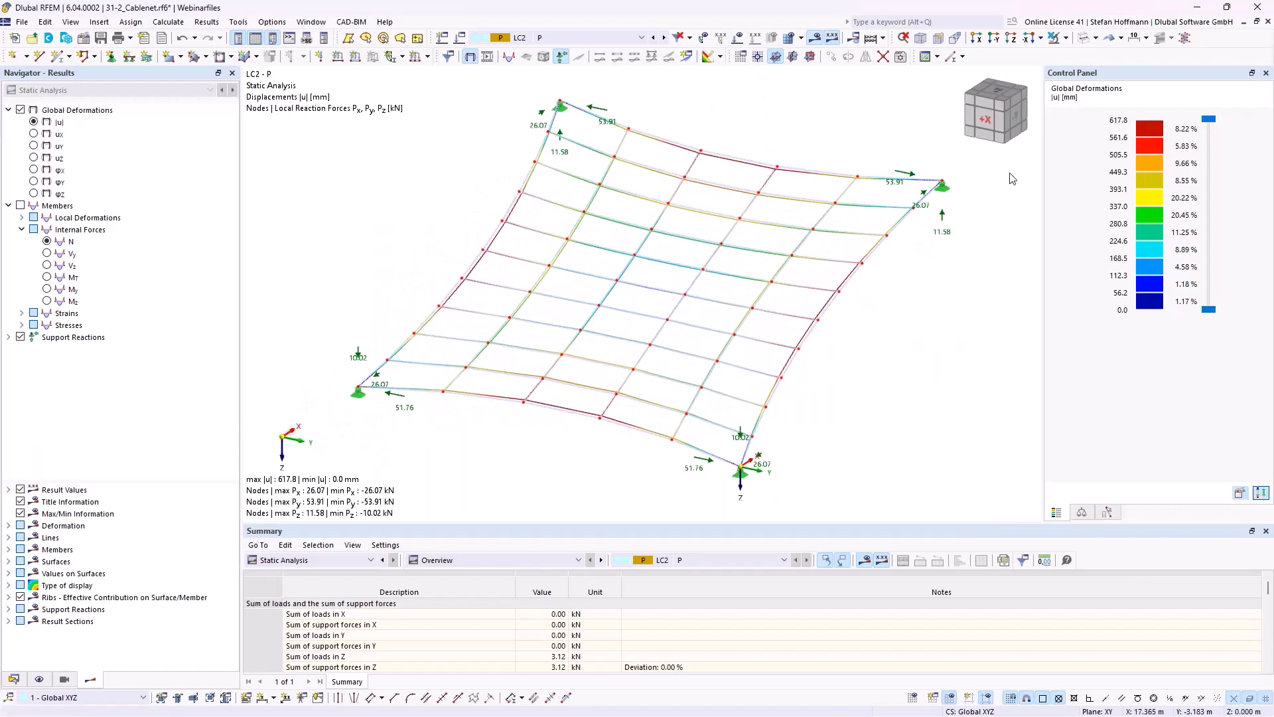
pyautogui.click(48, 243)
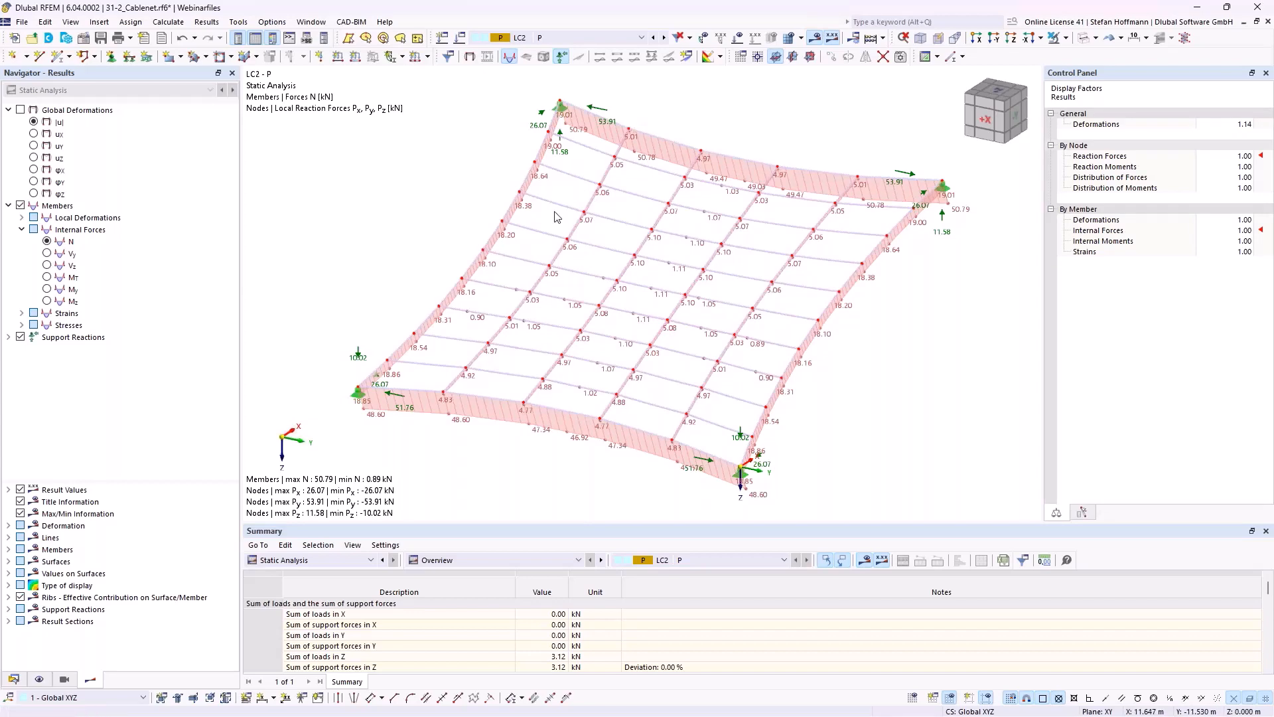
pyautogui.keyDown('ctrl'); pyautogui.moveTo(684, 292); pyautogui.dragTo(590, 231, button='middle'); pyautogui.keyUp('ctrl')
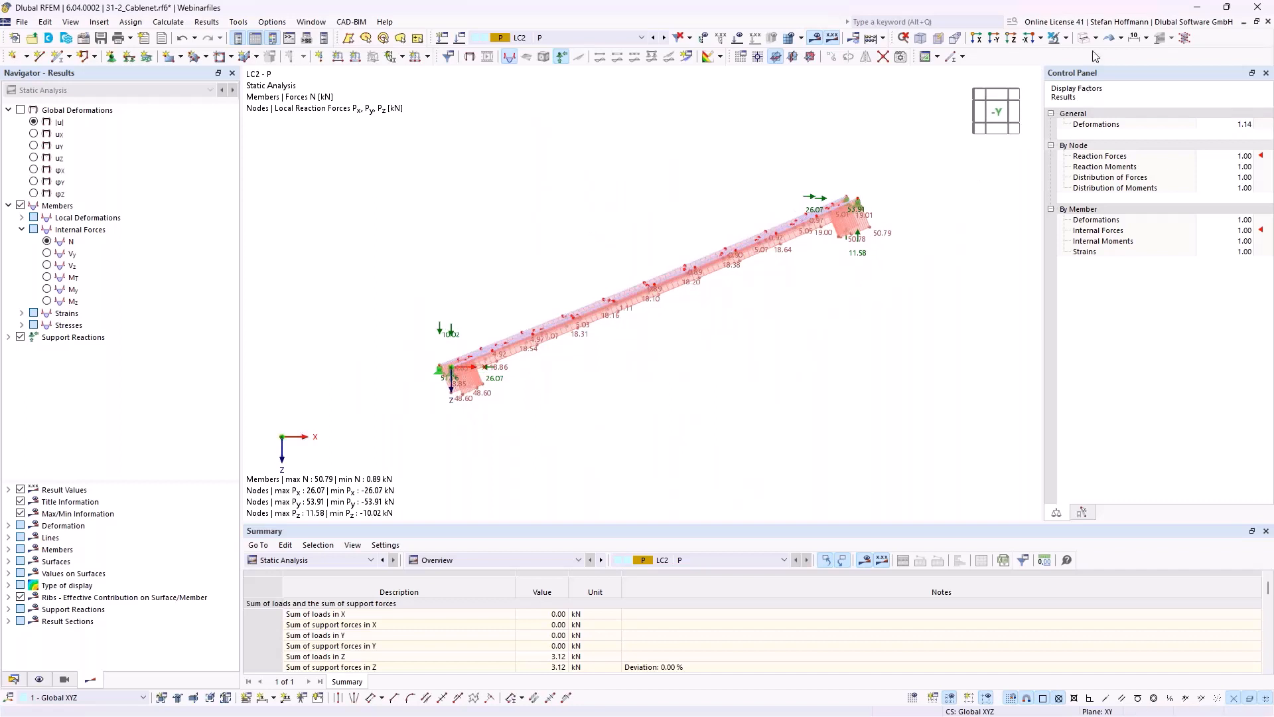
# - Display the LC2 global deformations with a display factor of 1 and examine the cable net's shape
pyautogui.click(33, 122)
pyautogui.click(1080, 514)
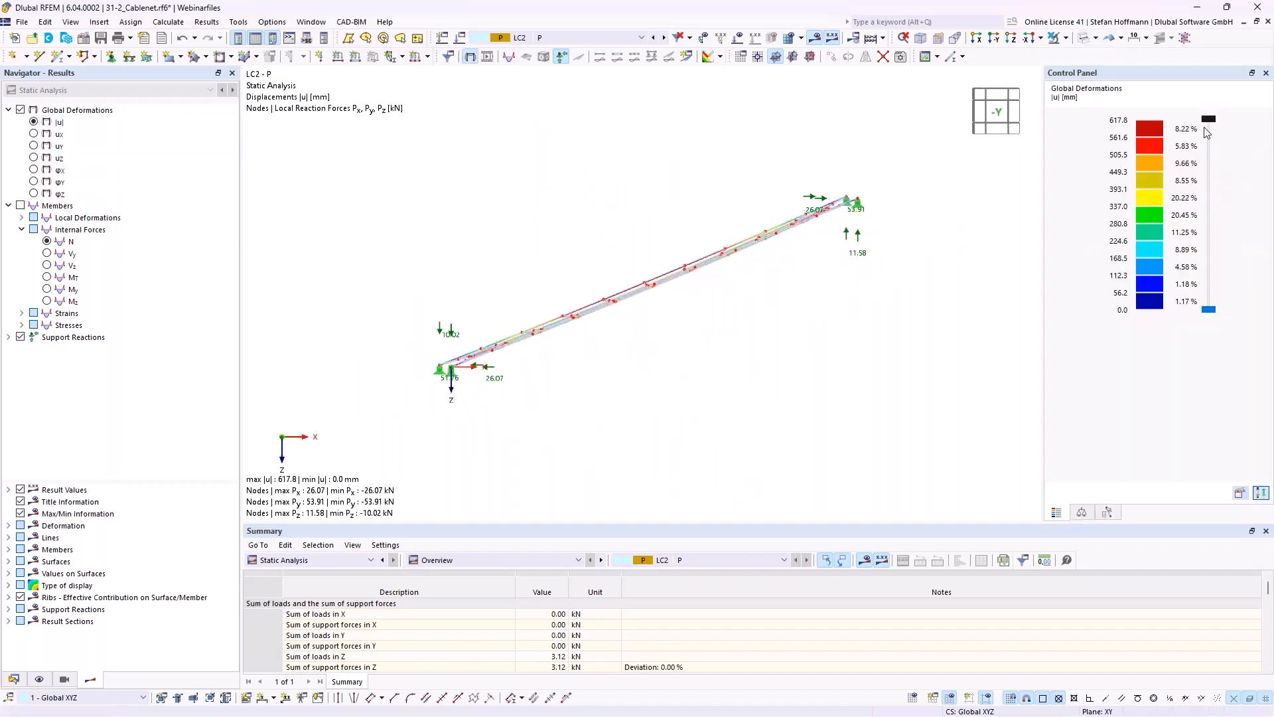
pyautogui.click(1084, 512)
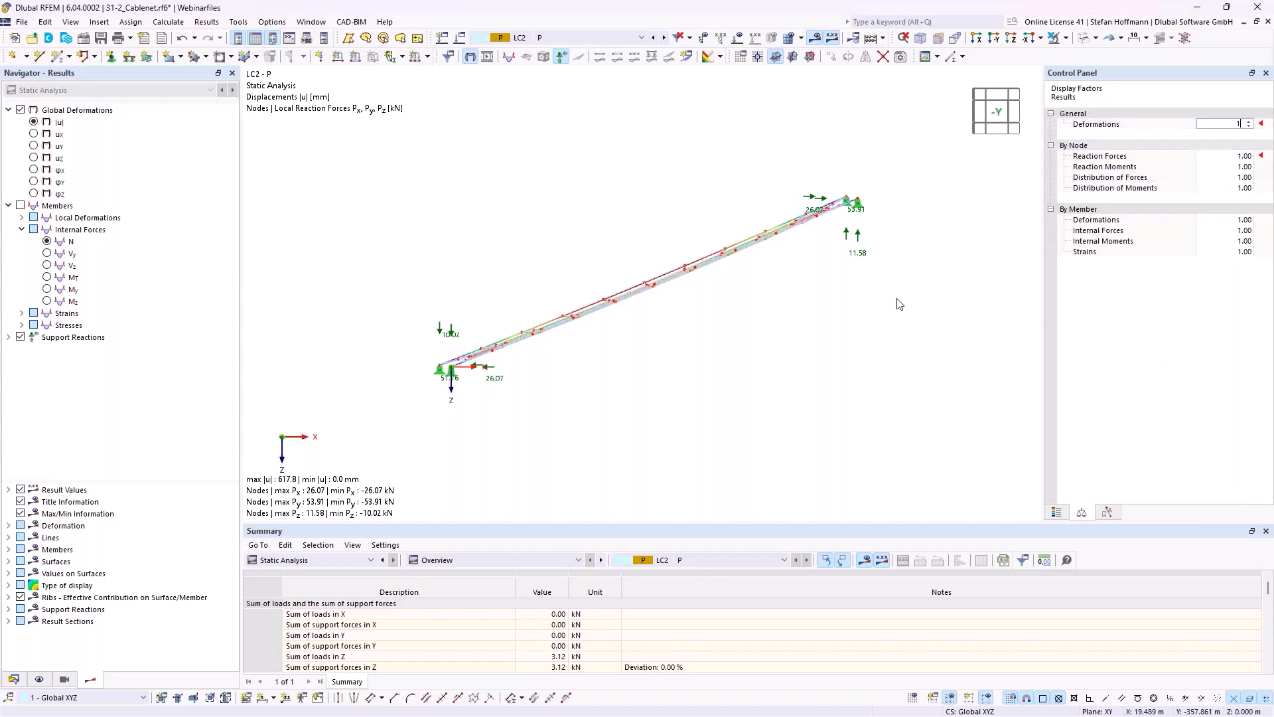
pyautogui.keyDown('ctrl'); pyautogui.moveTo(661, 321); pyautogui.dragTo(760, 358, button='middle'); pyautogui.keyUp('ctrl')
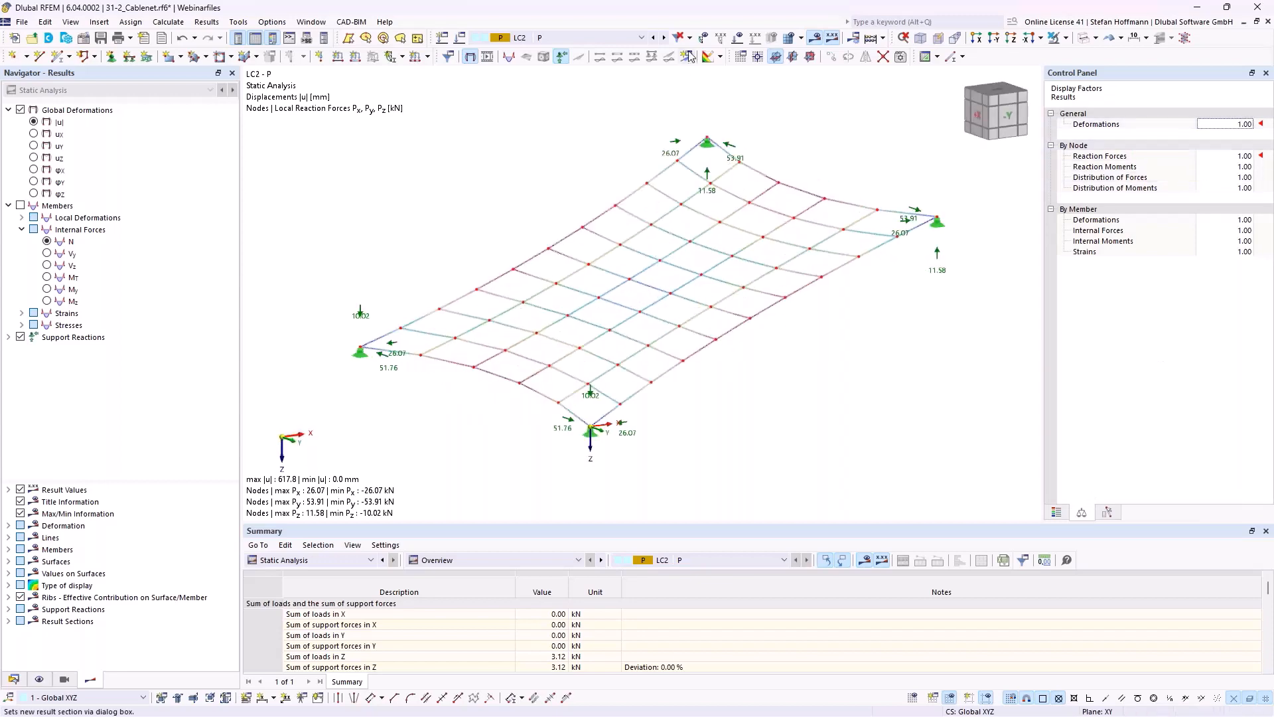
# - Switch to load case LC1 and display its member axial forces N for comparison with LC2
pyautogui.click(653, 39)
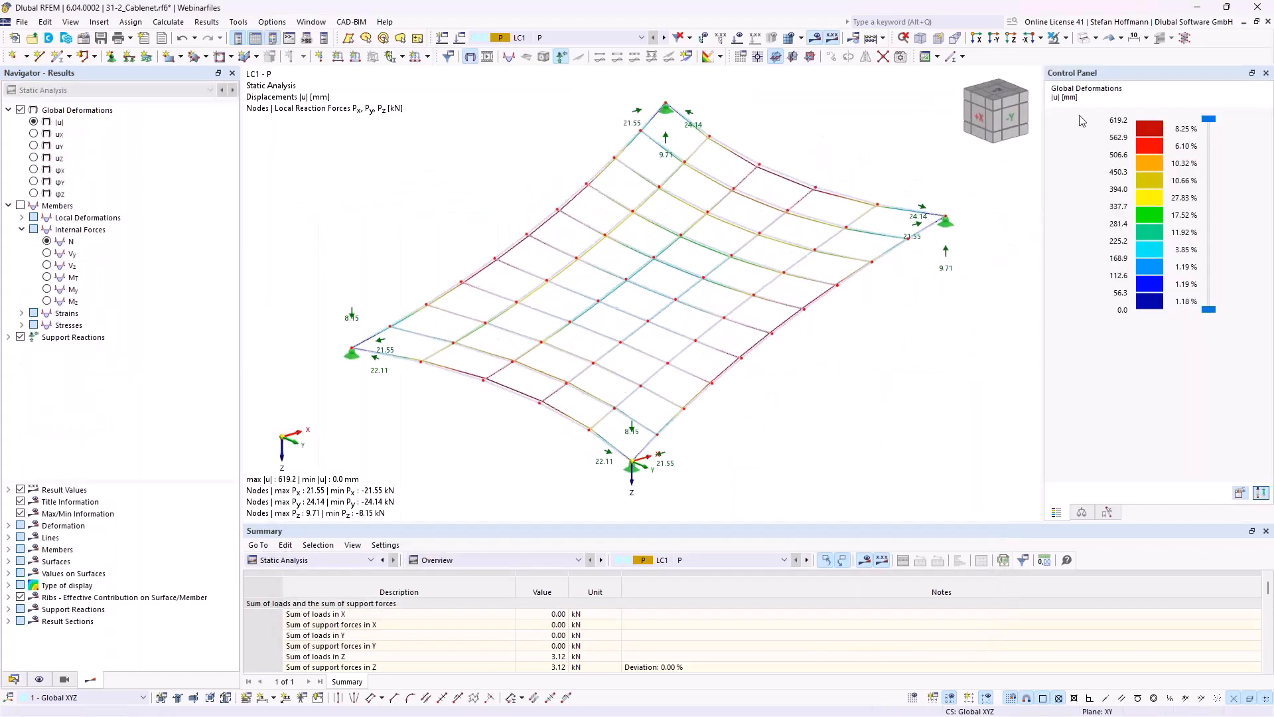
pyautogui.click(70, 241)
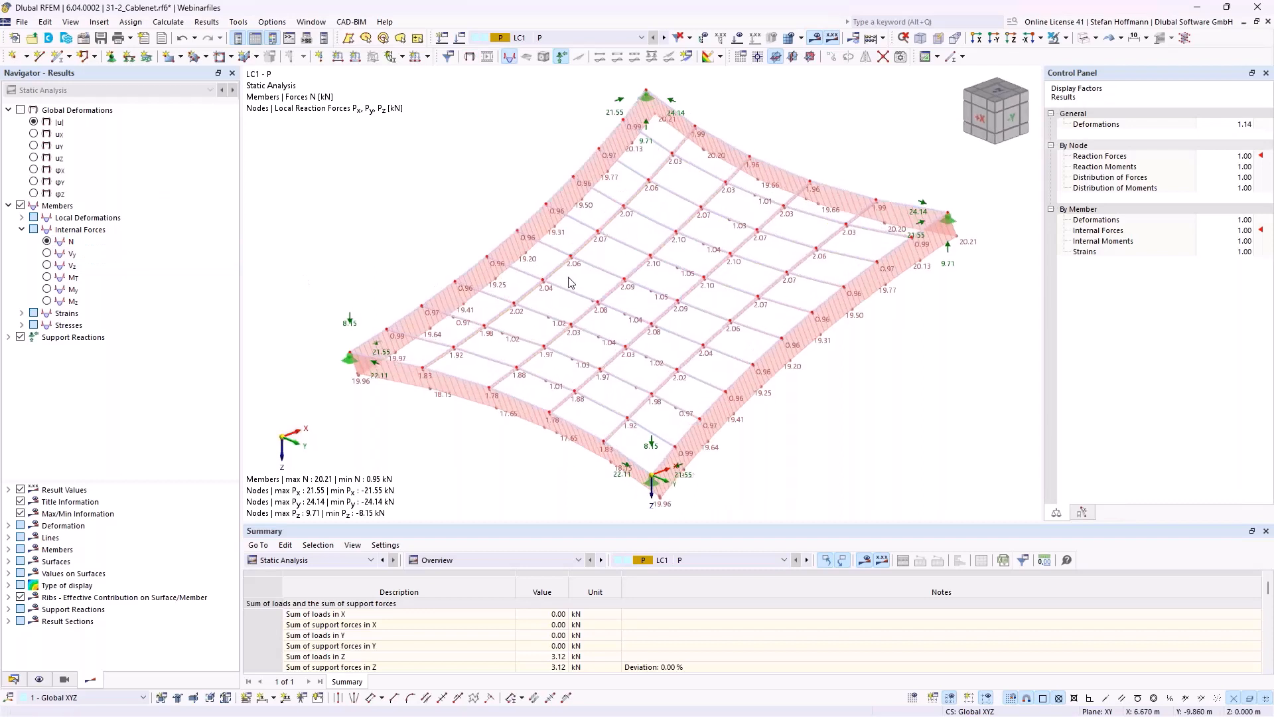
# - Close the cable net model and open 31-3_ModellingRing from the Webinarfiles project in Dlubal Center
pyautogui.click(1268, 22)
pyautogui.click(693, 421)
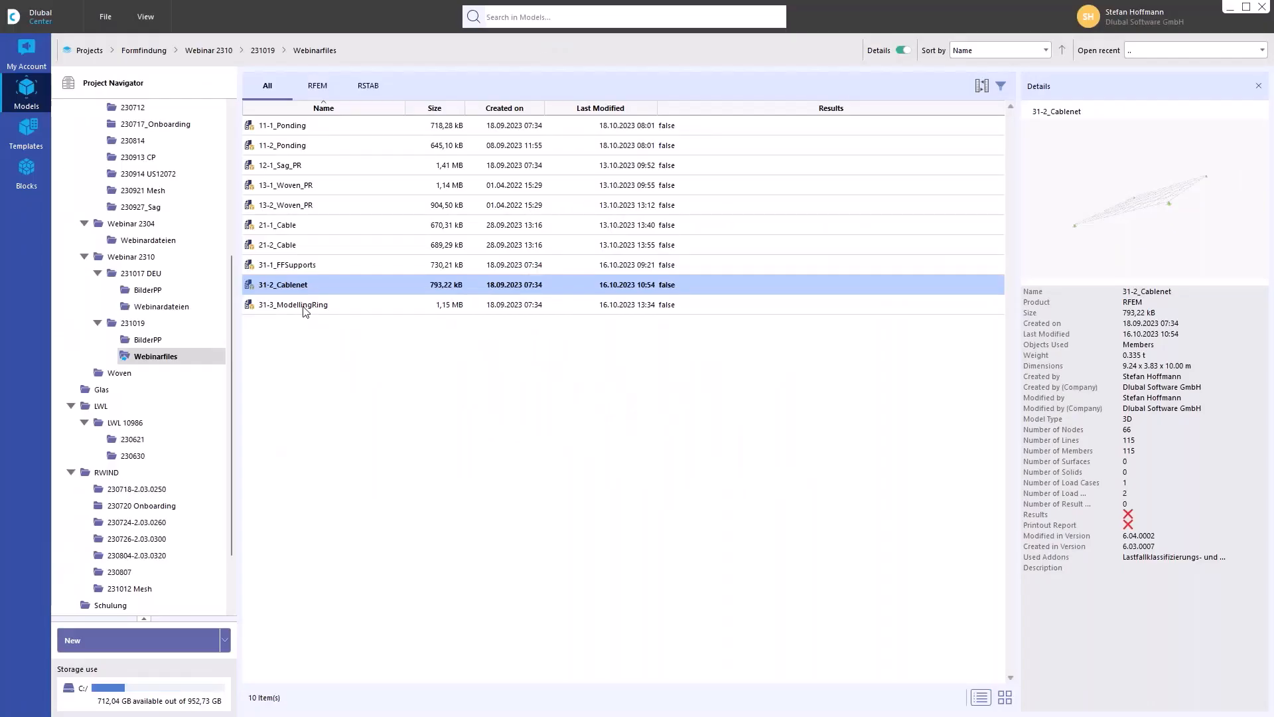
pyautogui.doubleClick(305, 311)
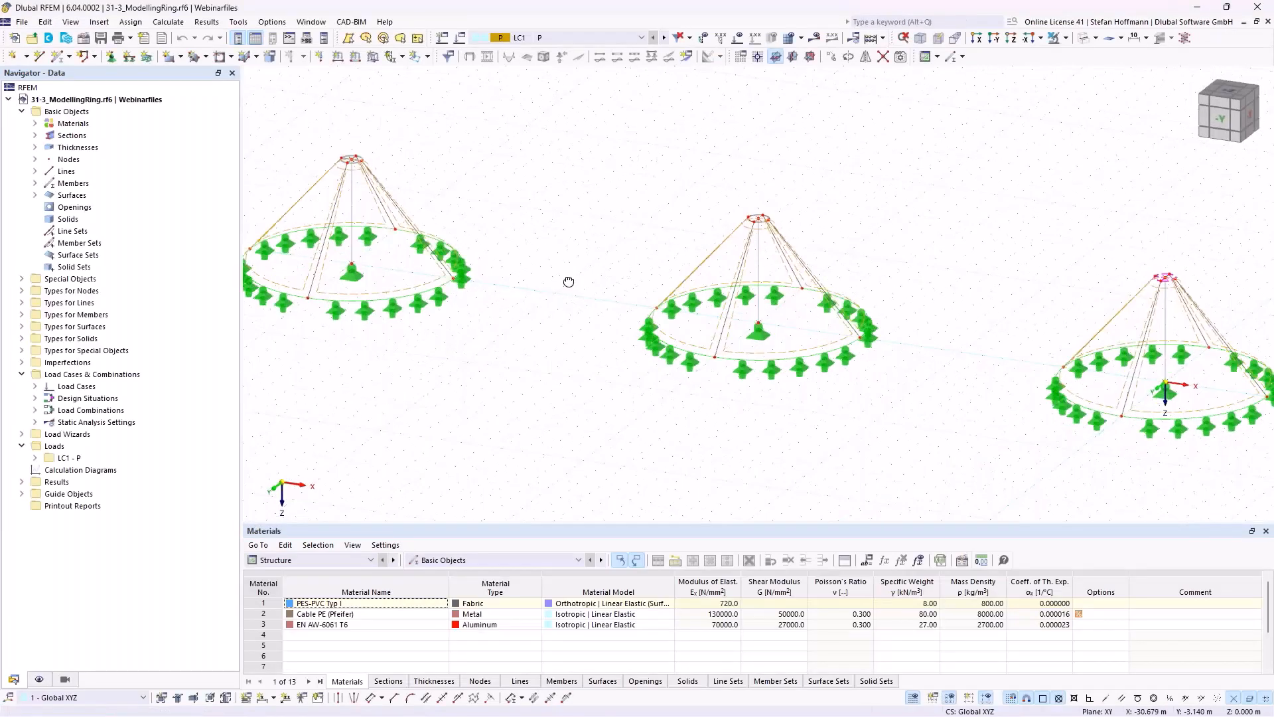
# - Show the three membrane cones in axonometric view with transparent rendering so the masts and top rings can be seen
pyautogui.keyDown('ctrl'); pyautogui.moveTo(569, 282); pyautogui.dragTo(566, 296, button='middle'); pyautogui.keyUp('ctrl')
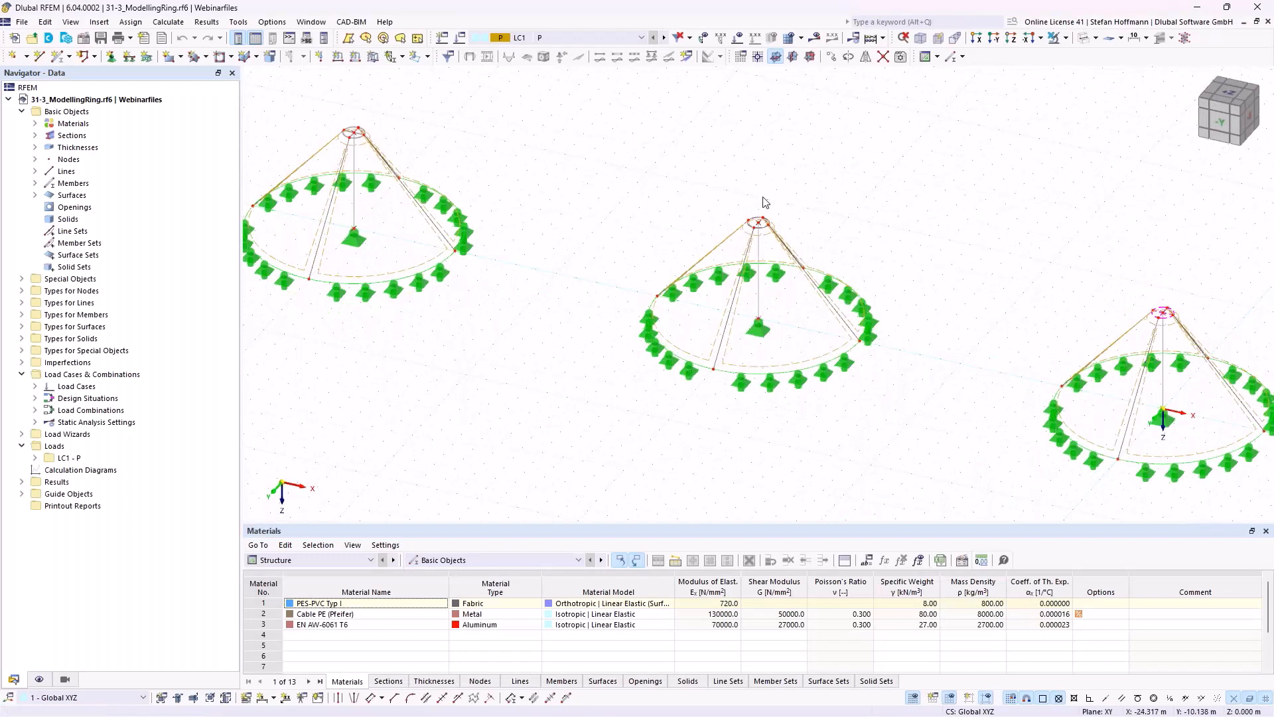
pyautogui.moveTo(776, 203); pyautogui.dragTo(828, 221, button='middle')
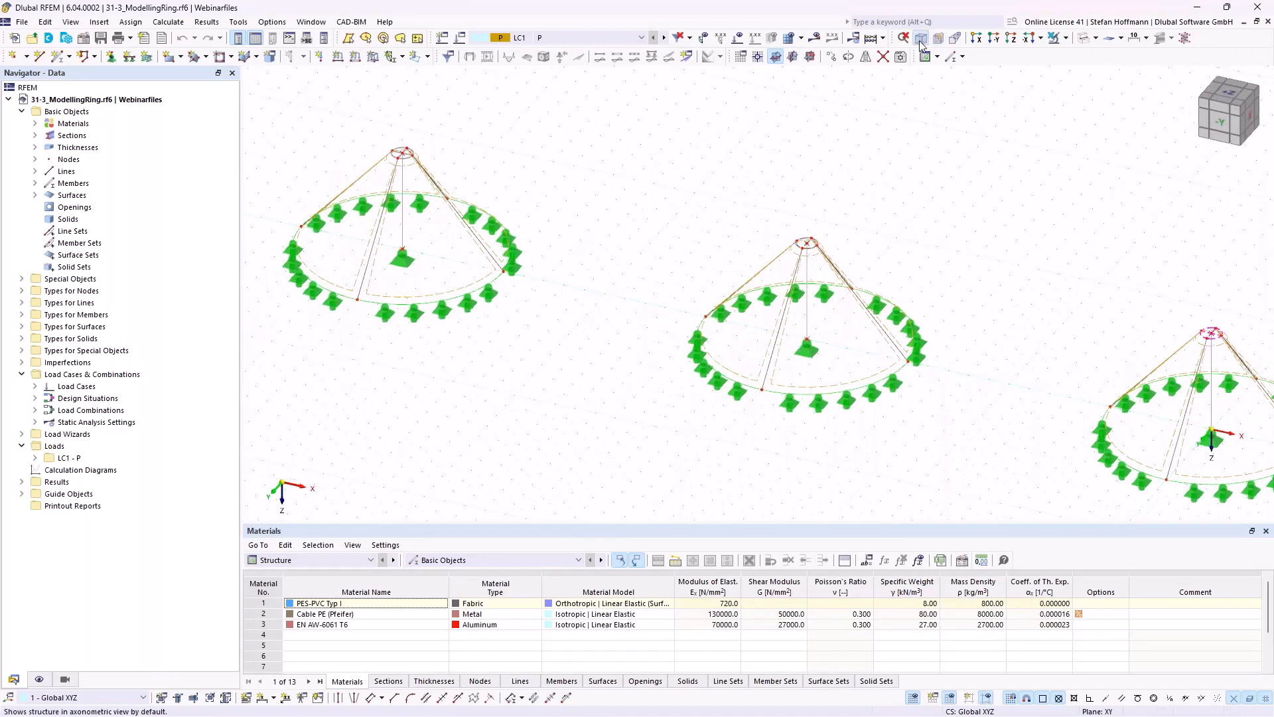
pyautogui.click(920, 38)
pyautogui.click(1082, 37)
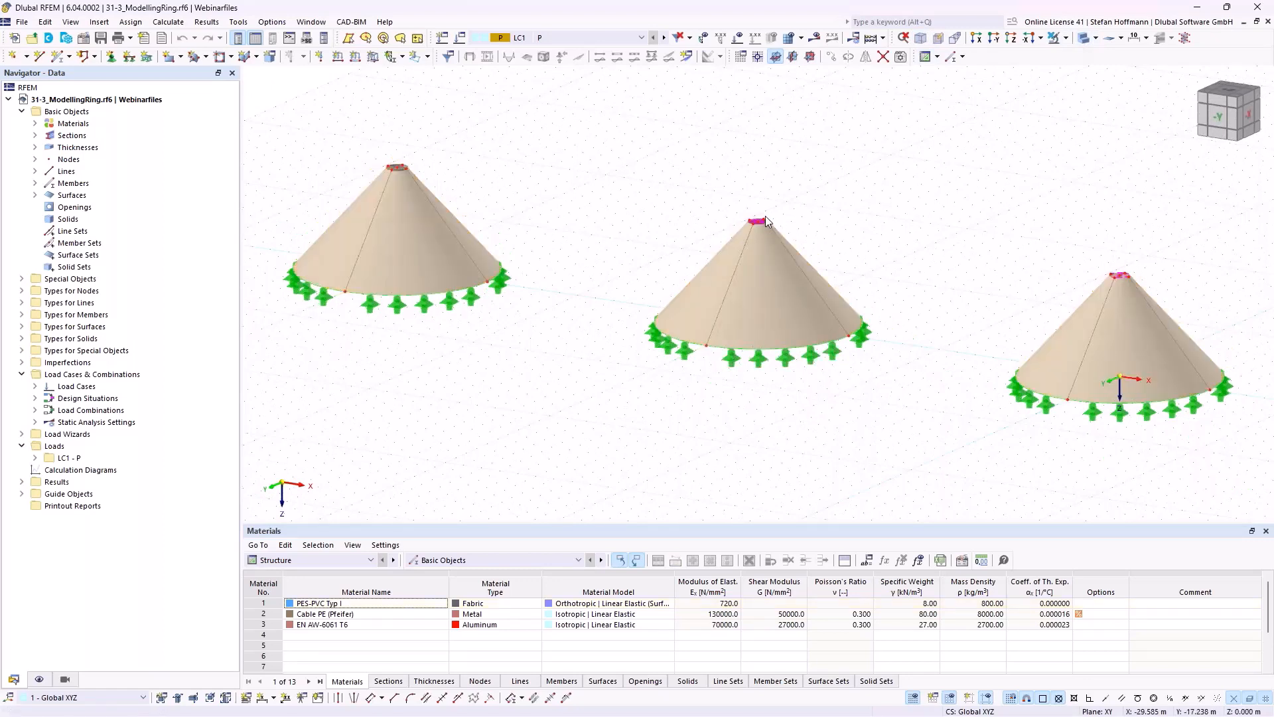
pyautogui.click(1082, 40)
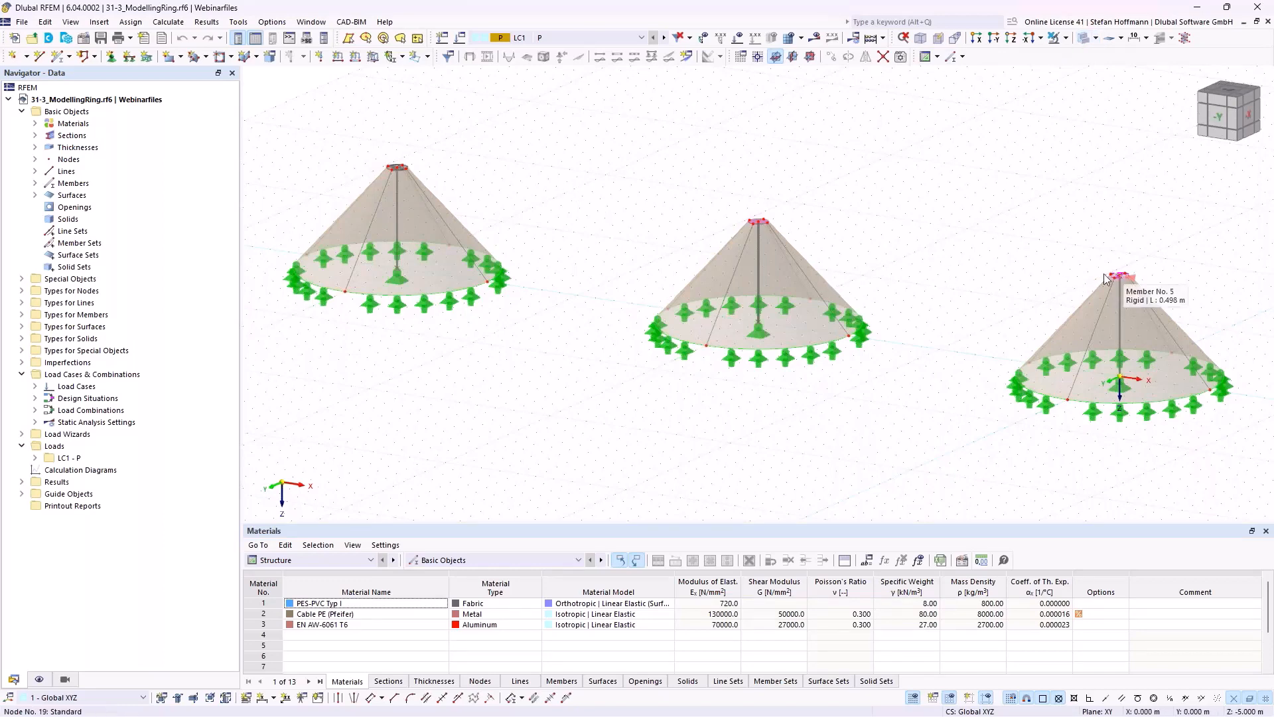
# - Examine how the top ring of each cone is modelled: rigid members, a plane surface, and beam members
pyautogui.scroll(5, 1123, 279)
pyautogui.scroll(4, 1045, 321)
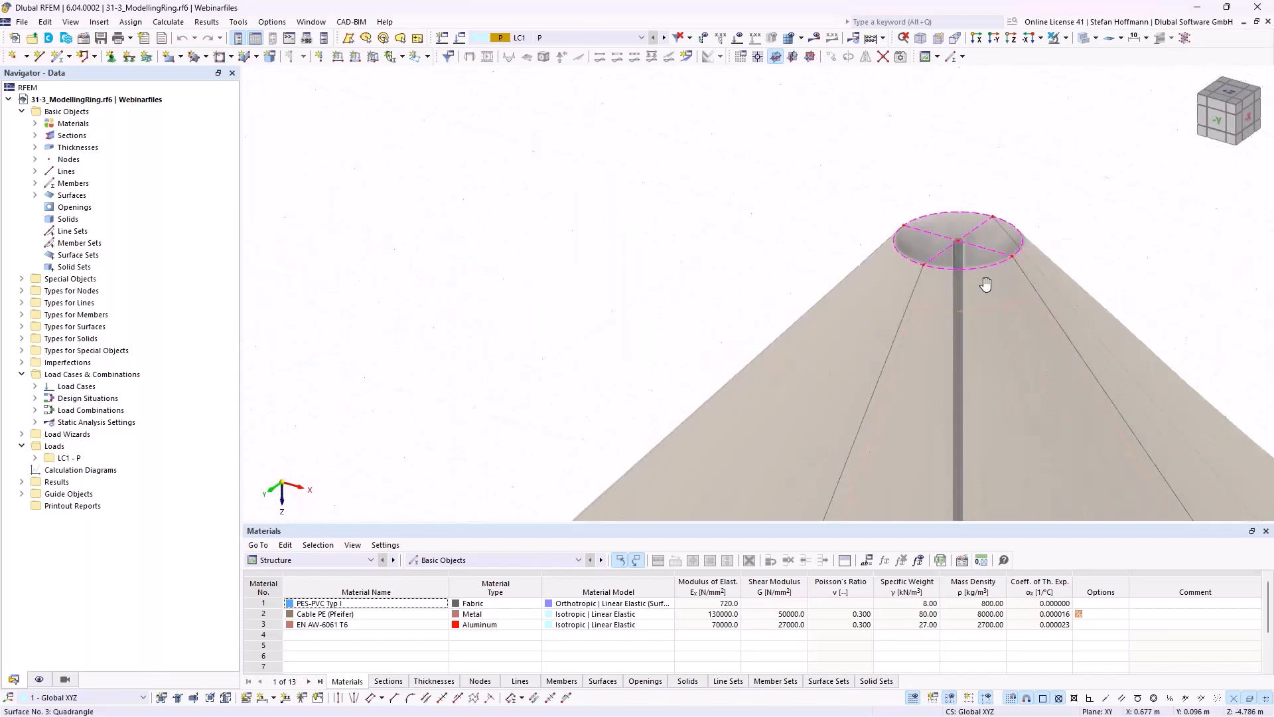
pyautogui.moveTo(986, 282); pyautogui.dragTo(796, 265, button='middle')
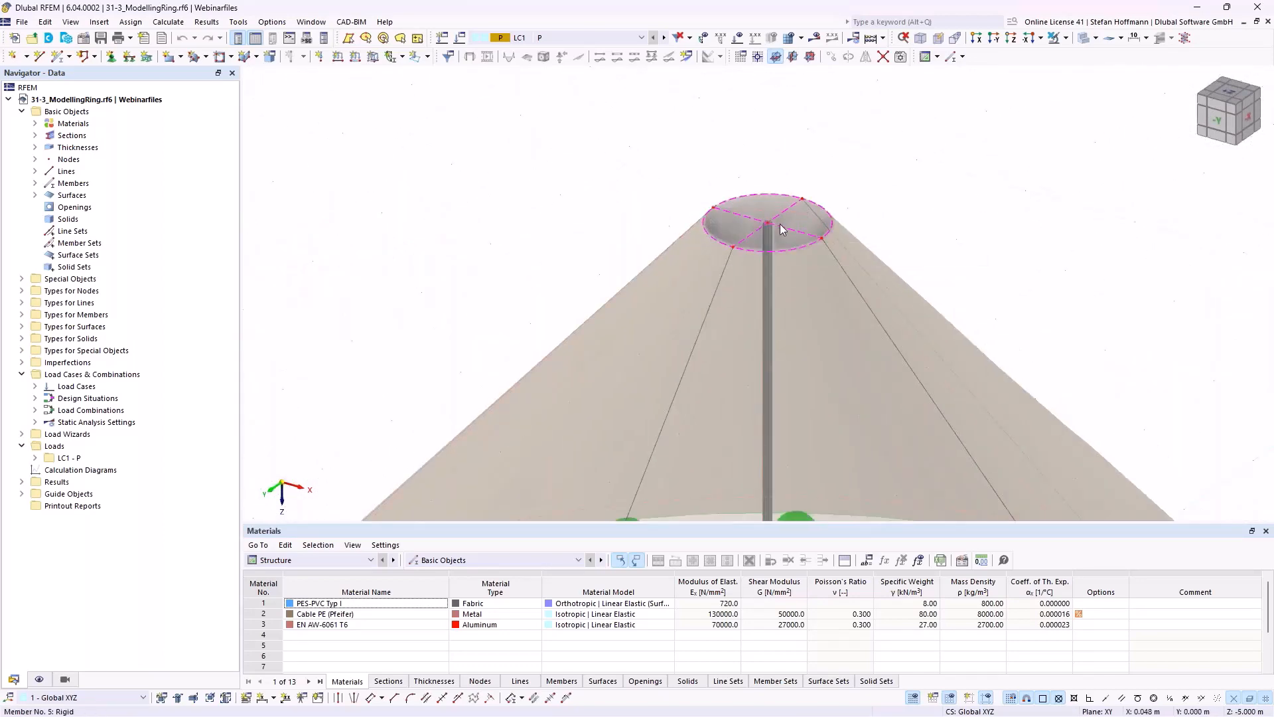
pyautogui.scroll(-6, 787, 248)
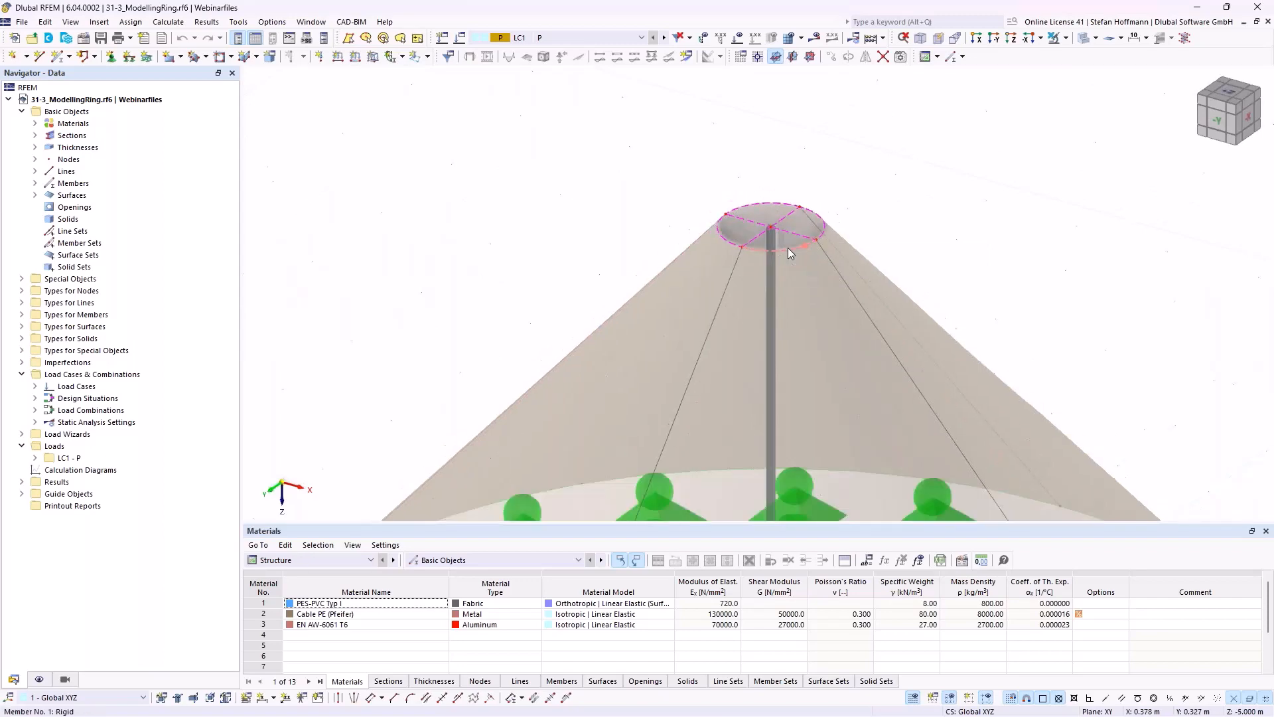
pyautogui.scroll(8, 607, 199)
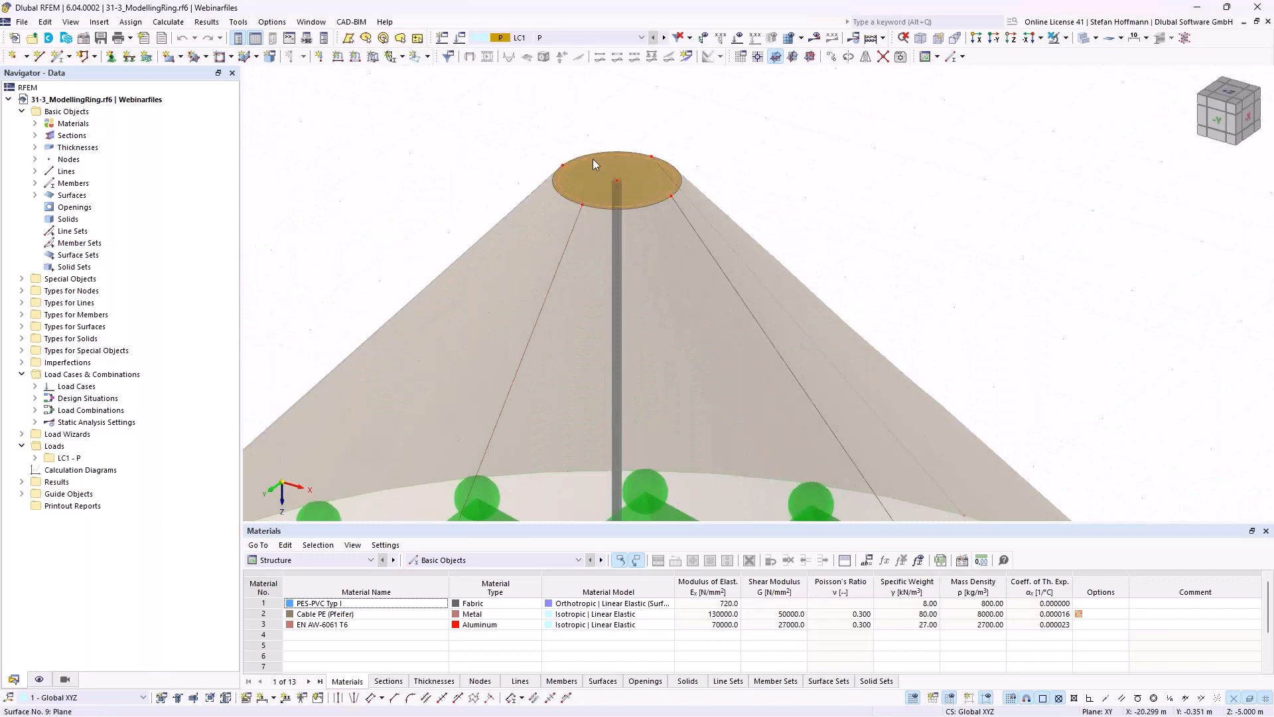
pyautogui.click(494, 128)
pyautogui.scroll(-6, 494, 130)
pyautogui.moveTo(494, 130); pyautogui.dragTo(519, 206, button='middle')
pyautogui.scroll(5, 519, 206)
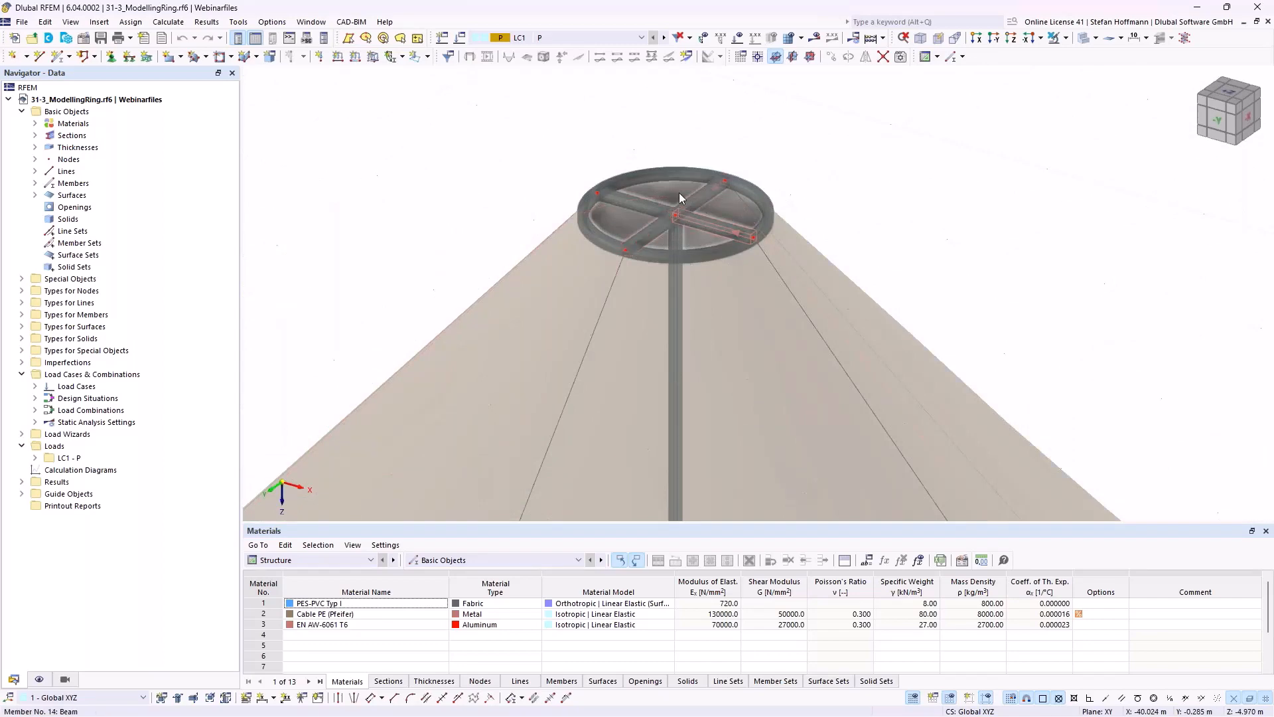
pyautogui.scroll(-8, 657, 252)
pyautogui.moveTo(724, 249); pyautogui.dragTo(525, 150, button='middle')
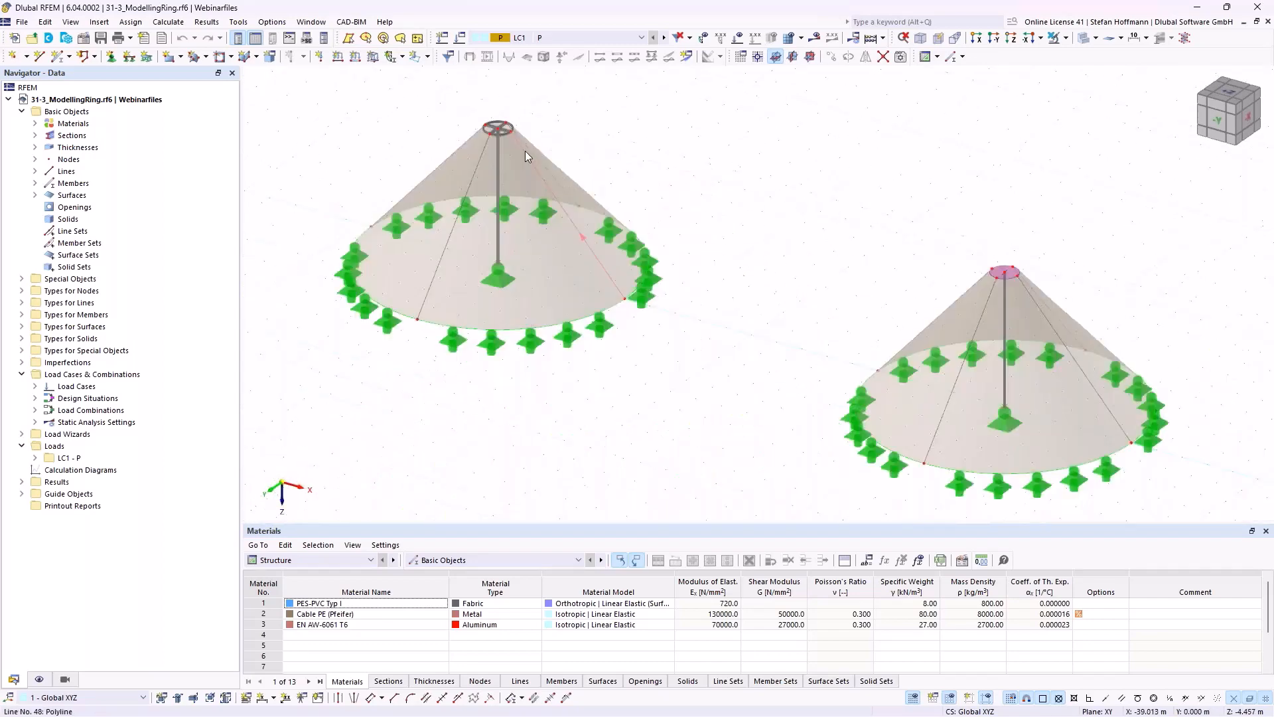
# - Calculate load case LC1 for the three cones and display the surface shape results as contour lines
pyautogui.scroll(-2, 525, 150)
pyautogui.click(735, 41)
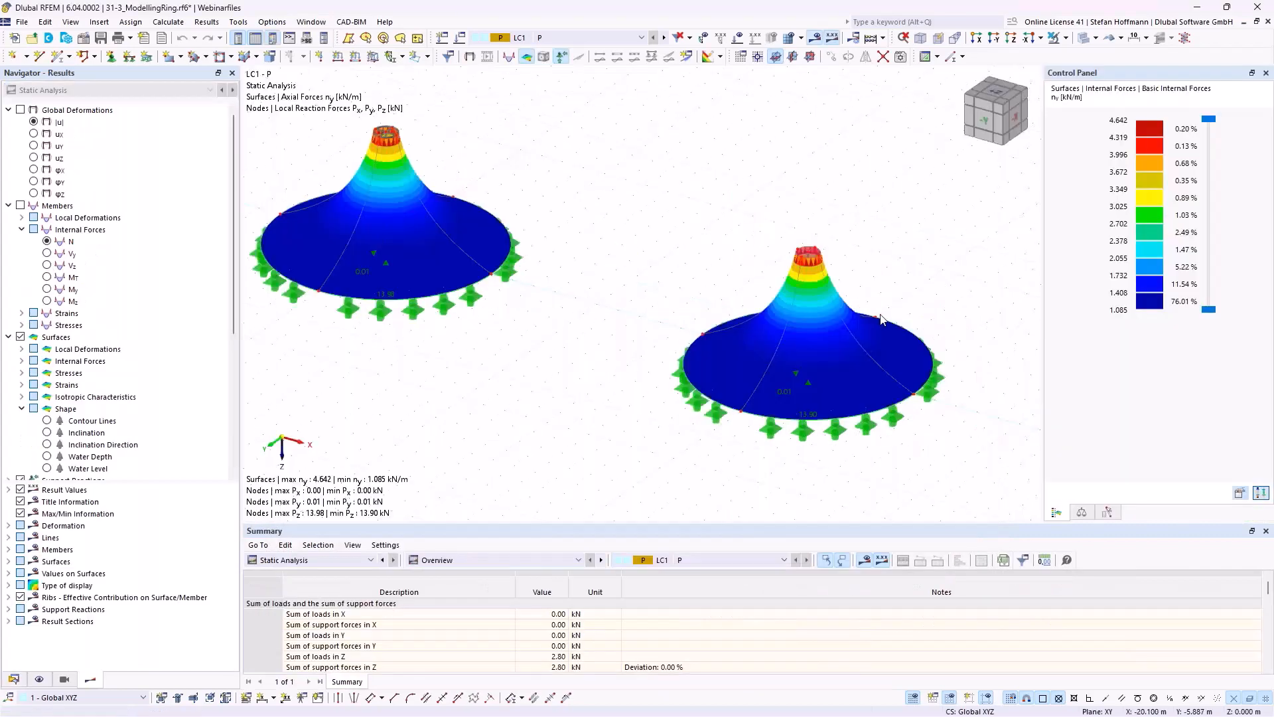
pyautogui.moveTo(893, 325); pyautogui.dragTo(715, 300, button='middle')
pyautogui.keyDown('ctrl'); pyautogui.moveTo(640, 361); pyautogui.dragTo(591, 355, button='middle'); pyautogui.keyUp('ctrl')
pyautogui.click(48, 421)
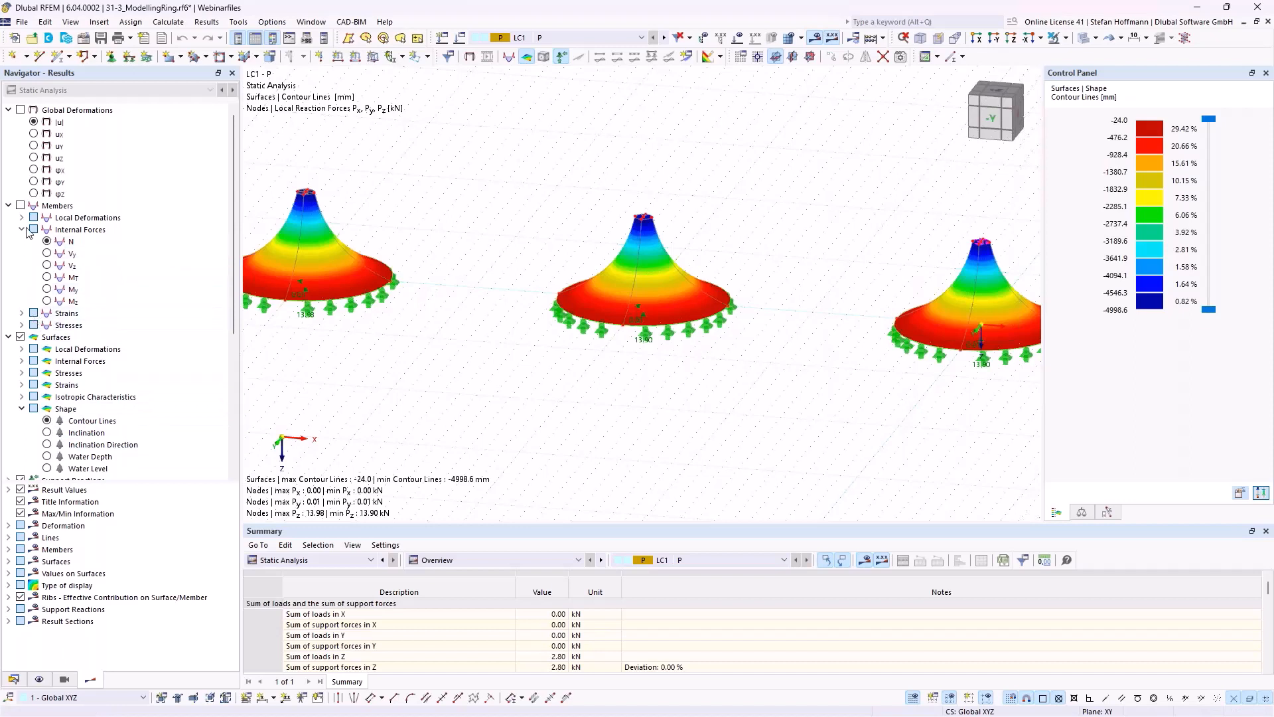
# - Replace the surface results with member axial forces N and examine them in the top ring of rigid members
pyautogui.click(47, 241)
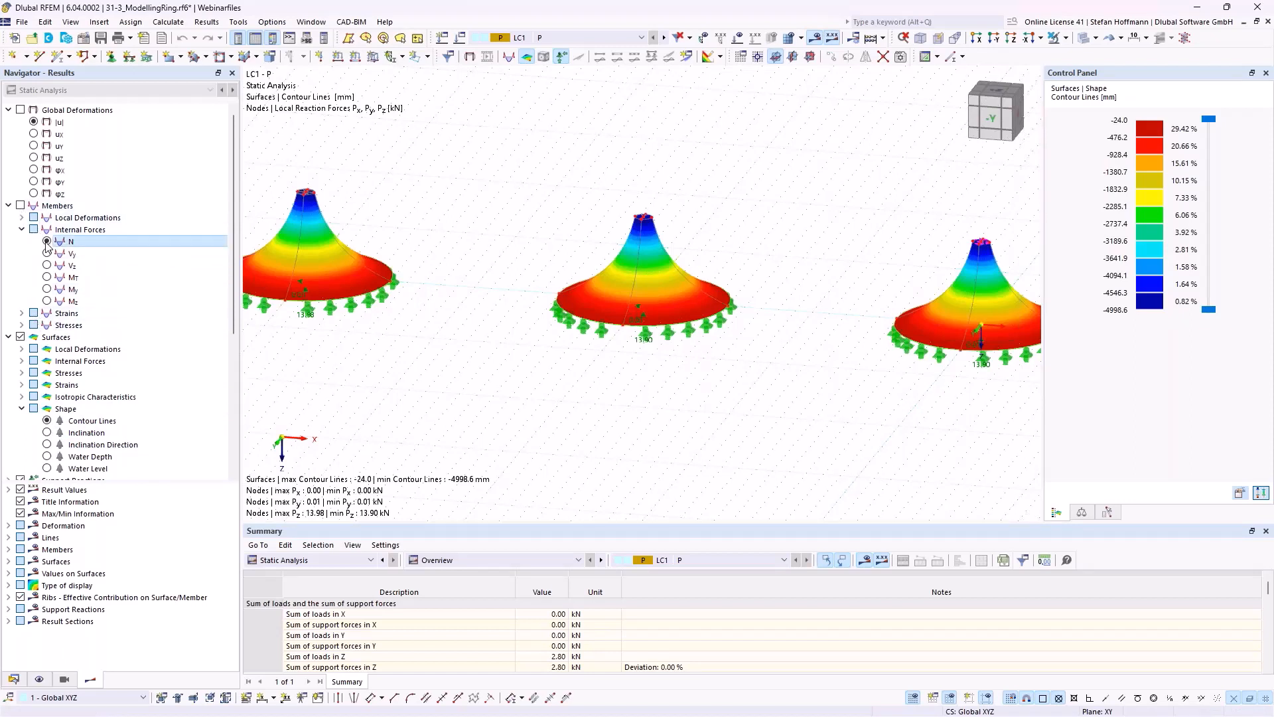
pyautogui.click(20, 337)
pyautogui.keyDown('ctrl'); pyautogui.moveTo(764, 265); pyautogui.dragTo(786, 226, button='middle'); pyautogui.keyUp('ctrl')
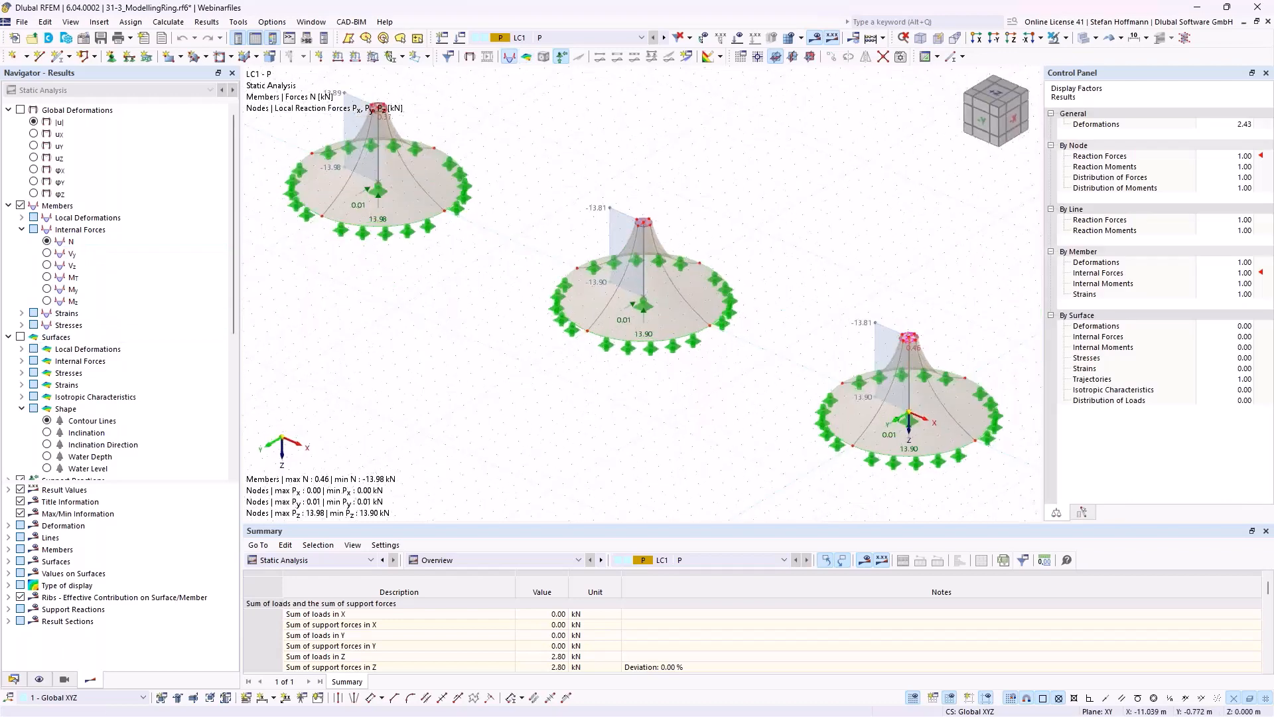
pyautogui.scroll(5, 565, 226)
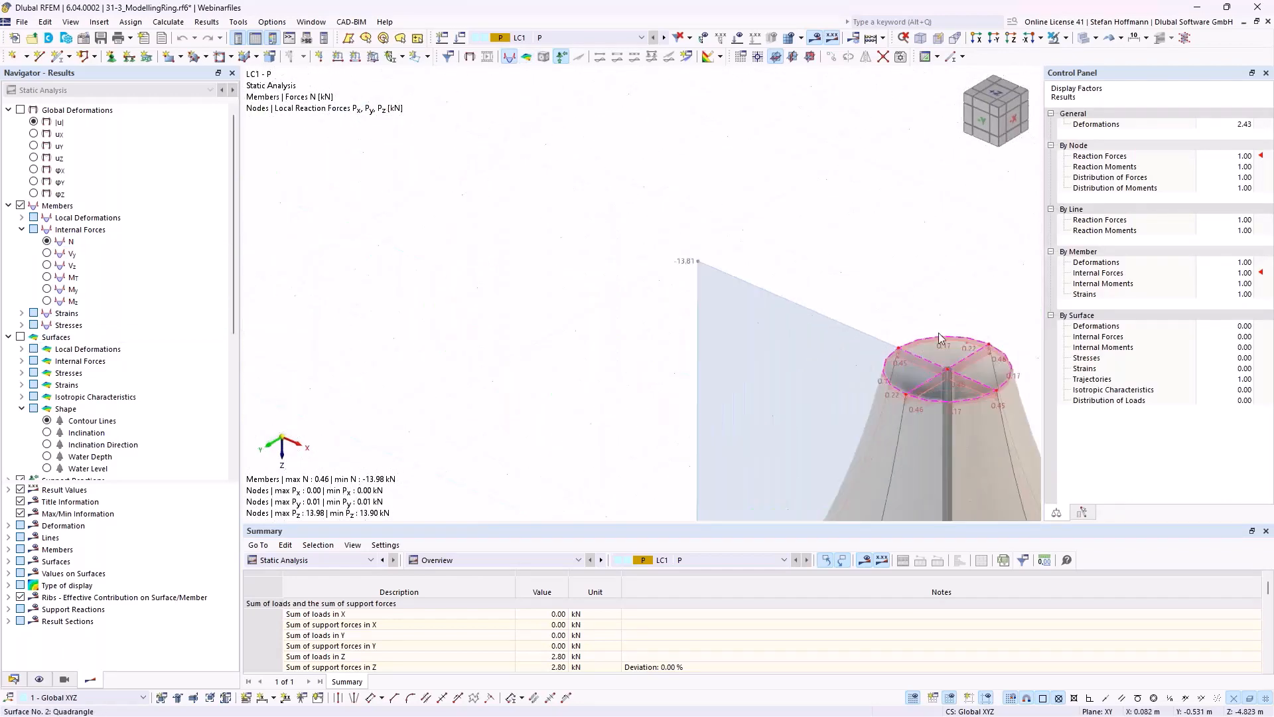
pyautogui.scroll(6, 837, 348)
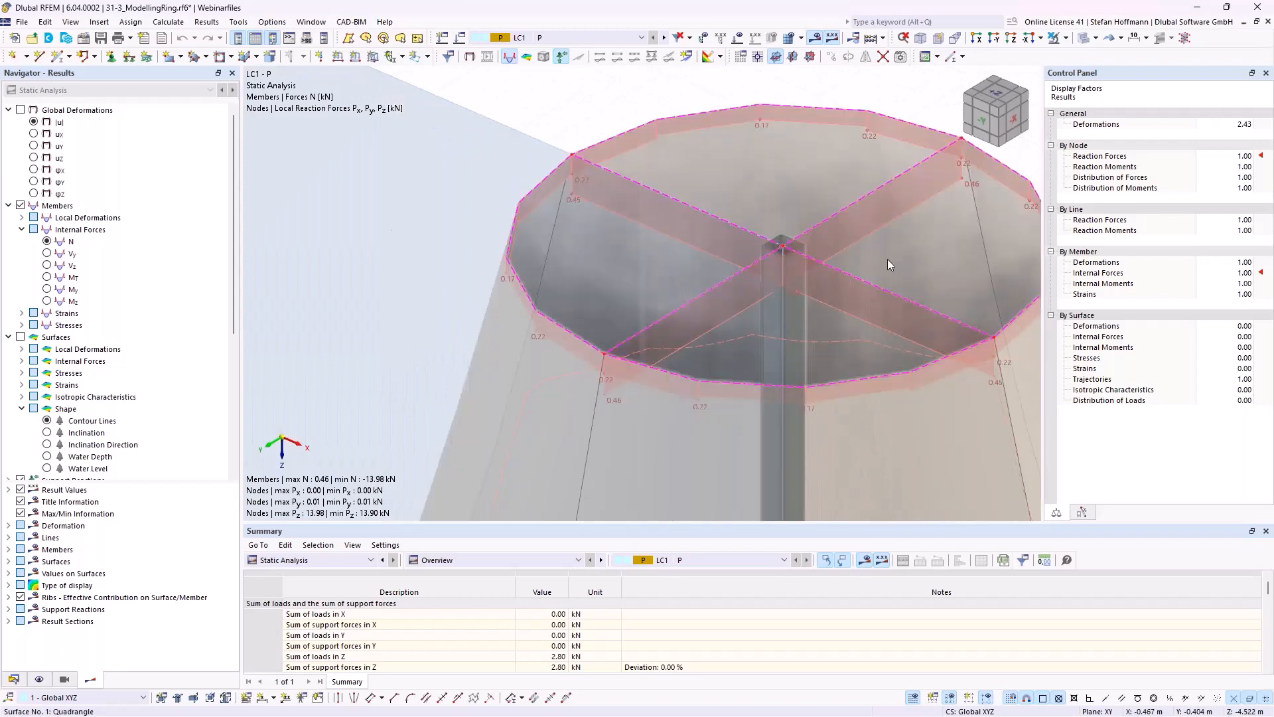
# - Expand the result display options for members and check the Results on Couplings setting
pyautogui.scroll(-2, 775, 194)
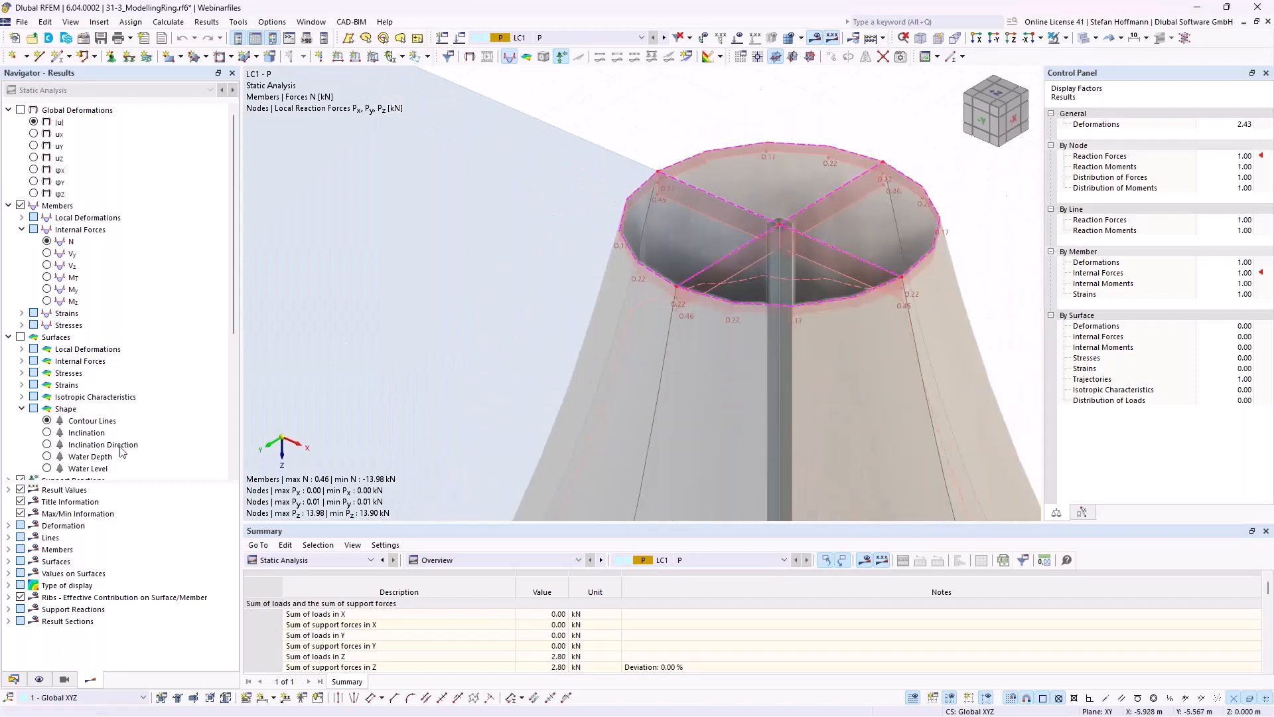
pyautogui.click(8, 550)
pyautogui.scroll(-2, 85, 614)
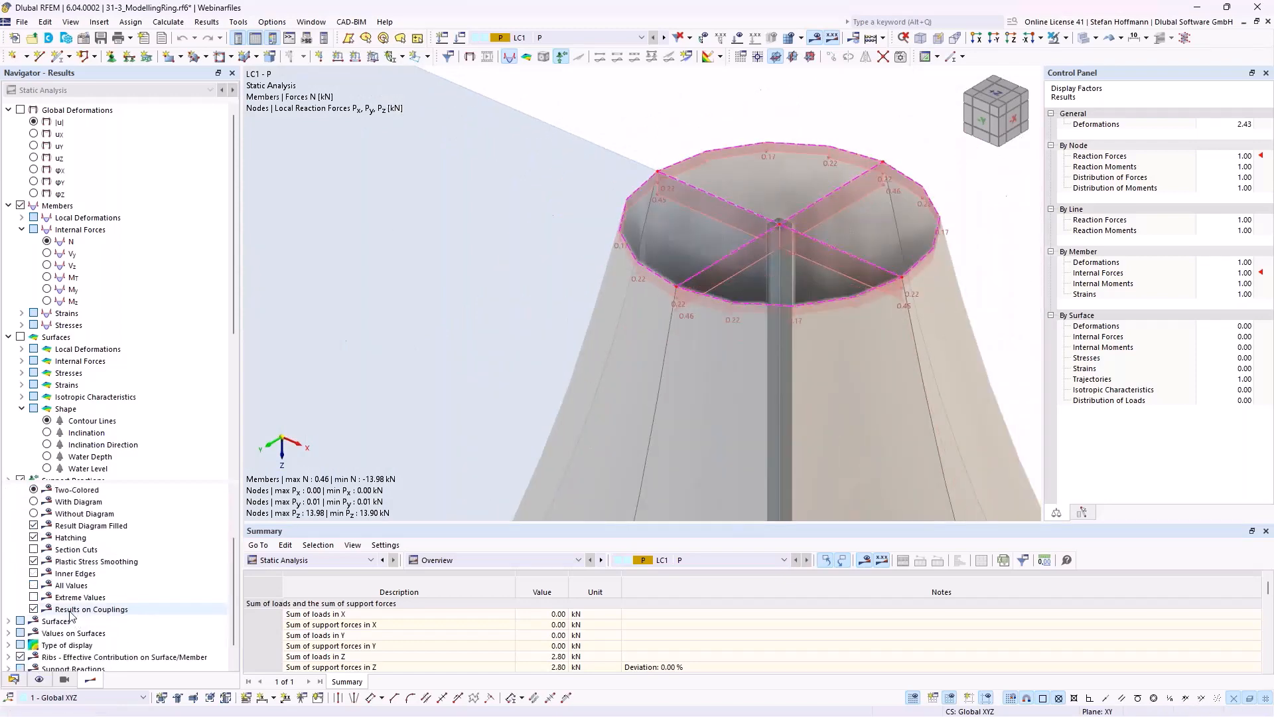
# - Examine the member axial forces N in the top ring of the cone modelled with beam members
pyautogui.scroll(-5, 545, 378)
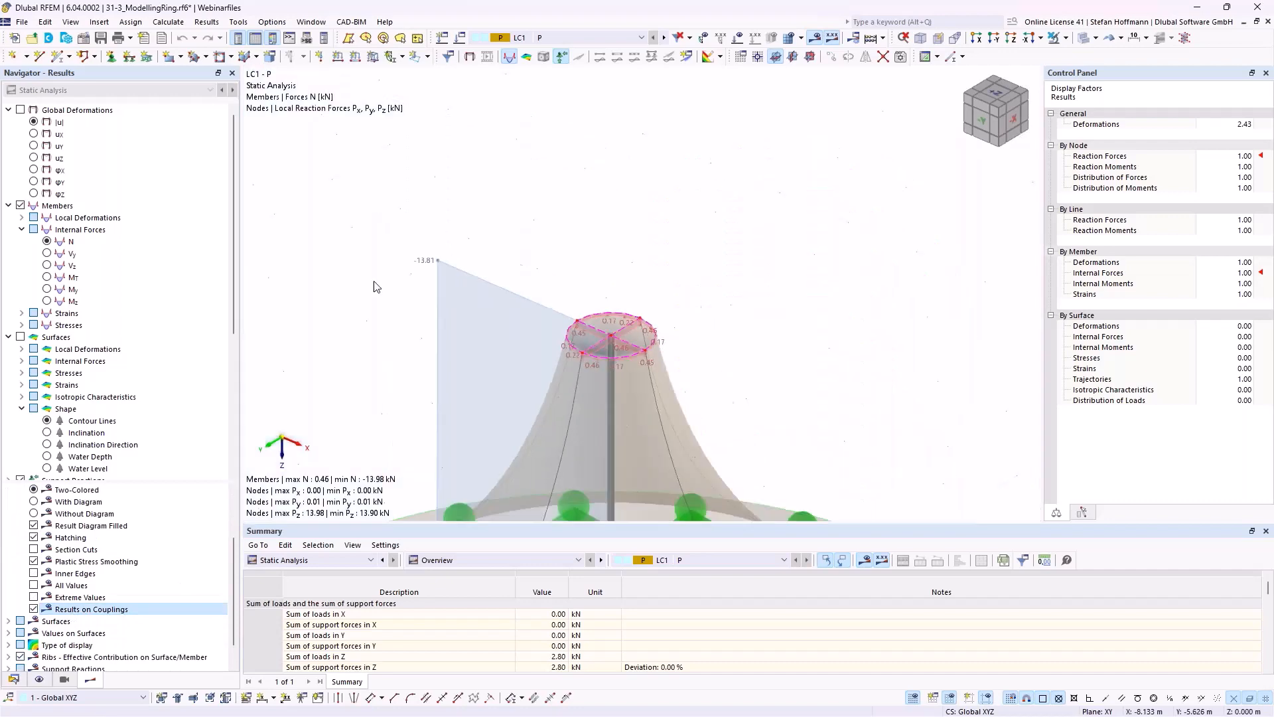
pyautogui.moveTo(722, 300)
pyautogui.mouseDown(button='middle')
pyautogui.moveTo(465, 221)
pyautogui.moveTo(712, 323)
pyautogui.mouseUp(button='middle')
pyautogui.moveTo(402, 146); pyautogui.dragTo(684, 287, button='middle')
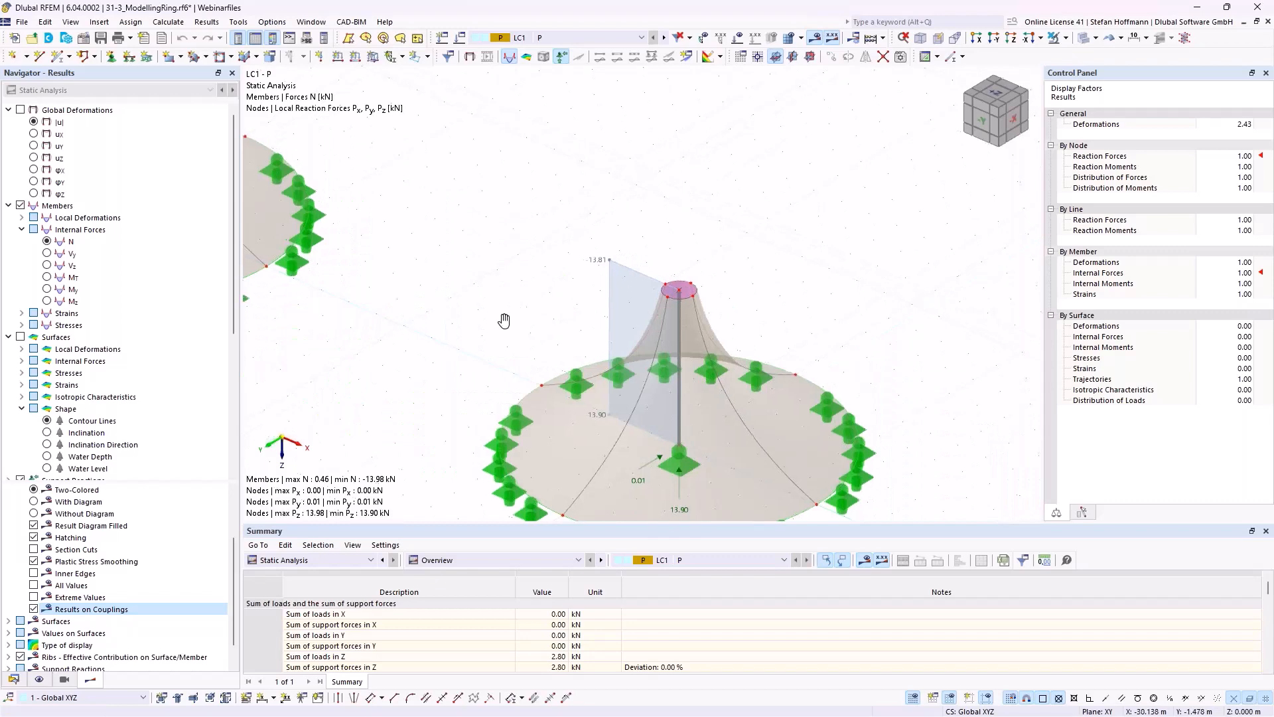
pyautogui.moveTo(445, 305); pyautogui.dragTo(292, 144, button='middle')
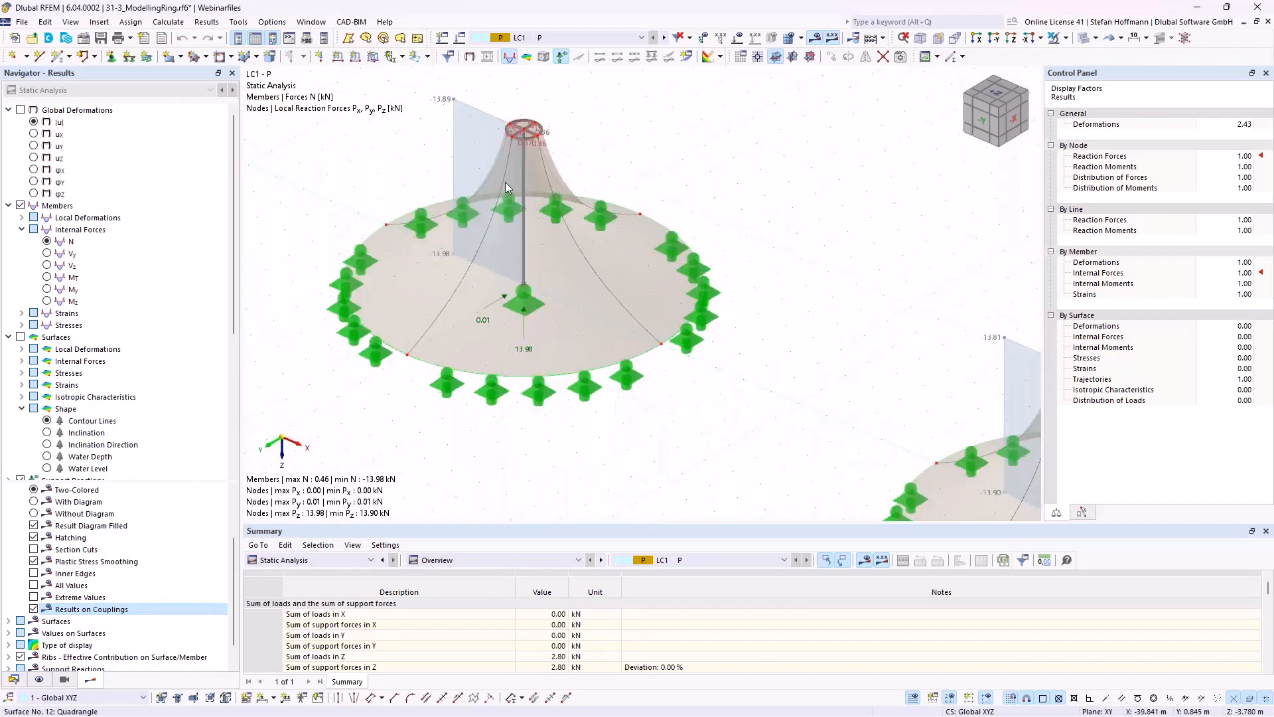
pyautogui.scroll(5, 521, 138)
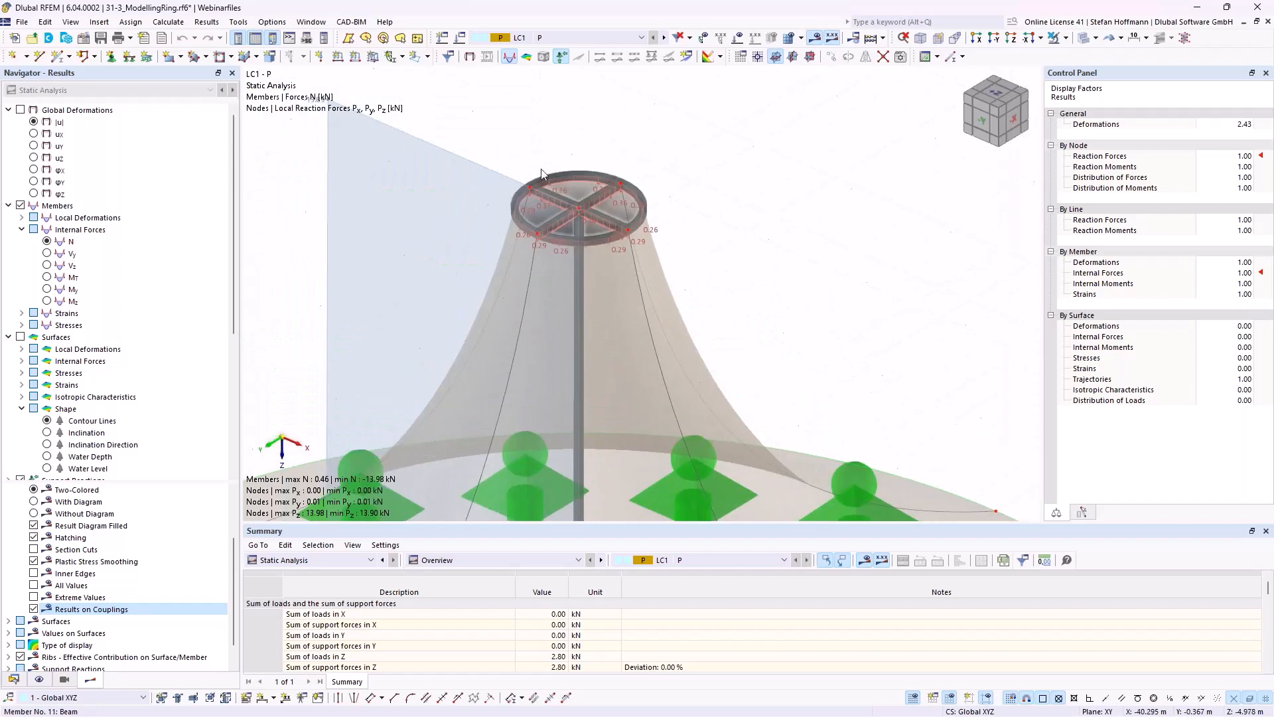
# - Display the global deformations |u| and isolate the beam members of the cone's top ring in a side view
pyautogui.click(34, 122)
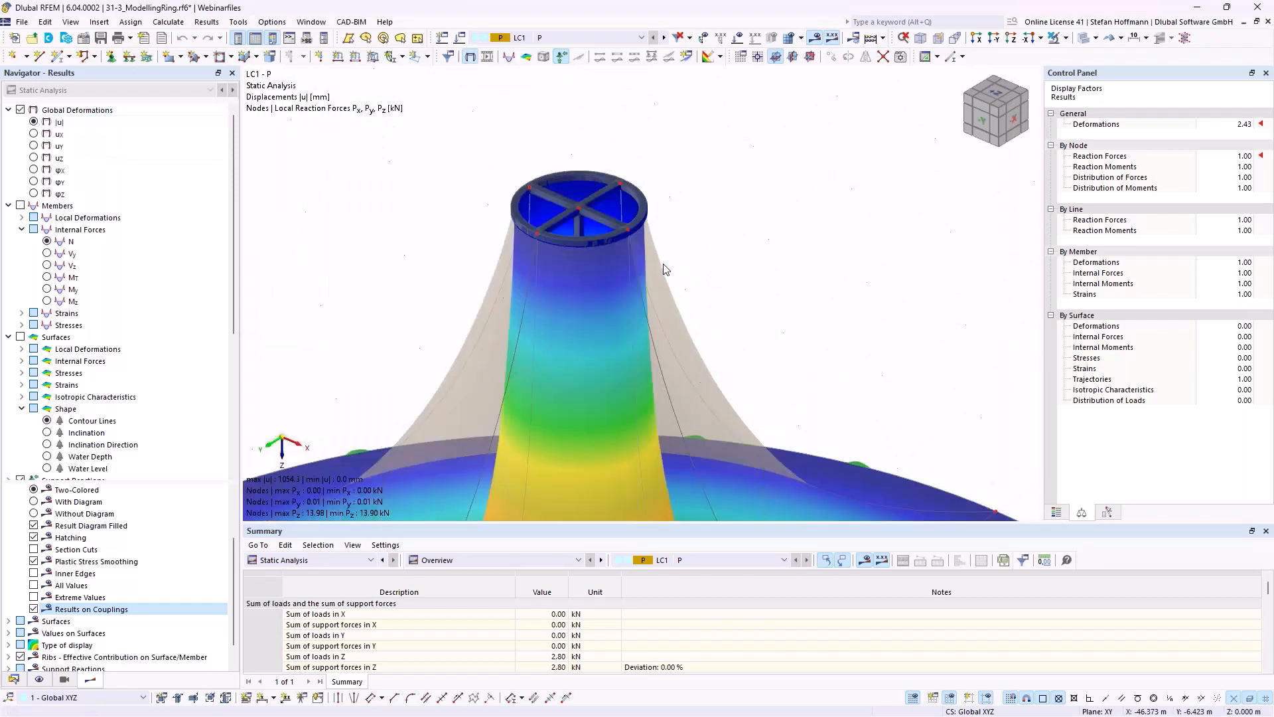
pyautogui.click(1066, 38)
pyautogui.click(1059, 67)
pyautogui.keyDown('ctrl'); pyautogui.moveTo(687, 260); pyautogui.dragTo(709, 166, button='middle'); pyautogui.keyUp('ctrl')
pyautogui.keyDown('ctrl'); pyautogui.moveTo(718, 208); pyautogui.dragTo(718, 201, button='middle'); pyautogui.keyUp('ctrl')
pyautogui.click(724, 222)
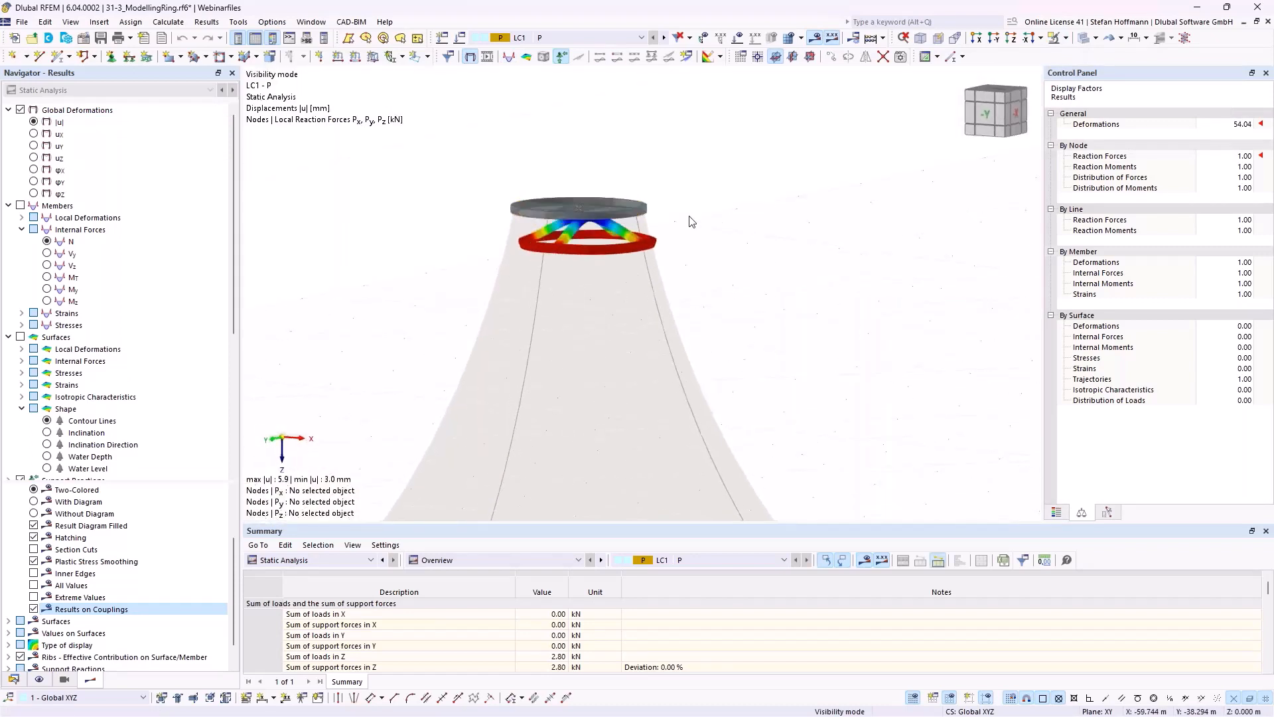
# - Examine the deformed beam ring up close and compare its colours with the deformation colour scale
pyautogui.scroll(5, 604, 221)
pyautogui.click(1057, 513)
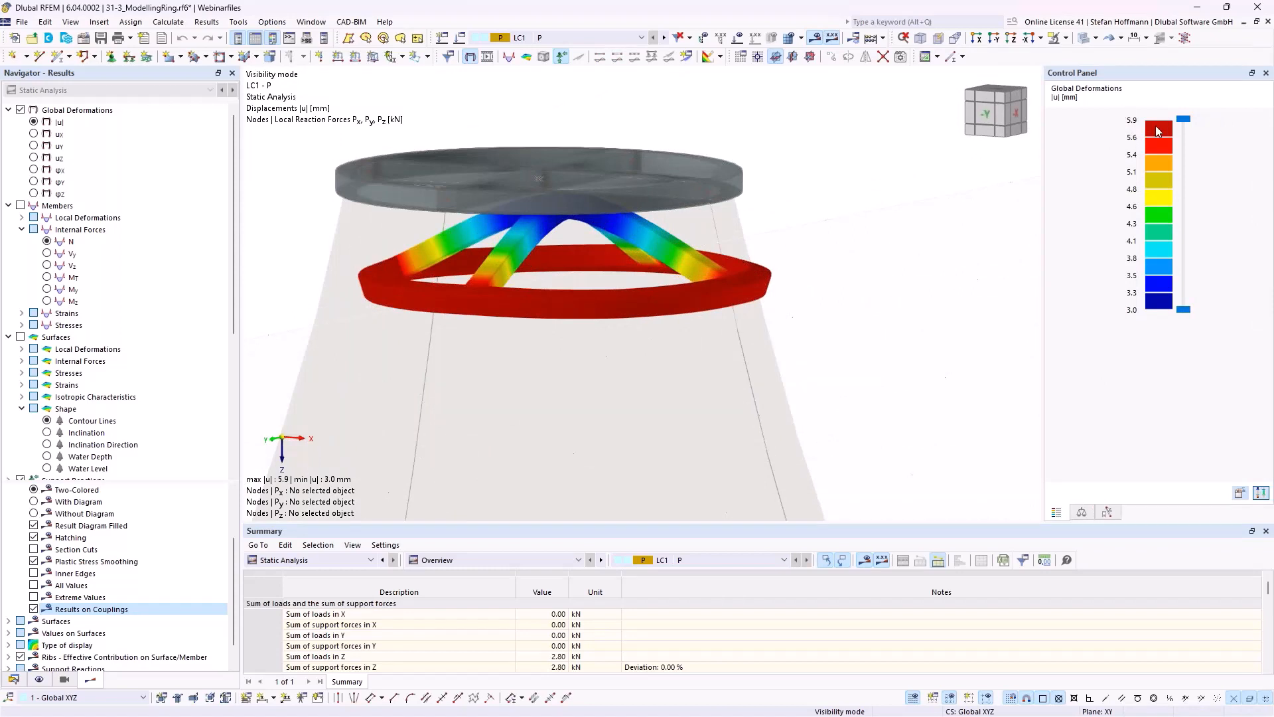
pyautogui.click(1081, 512)
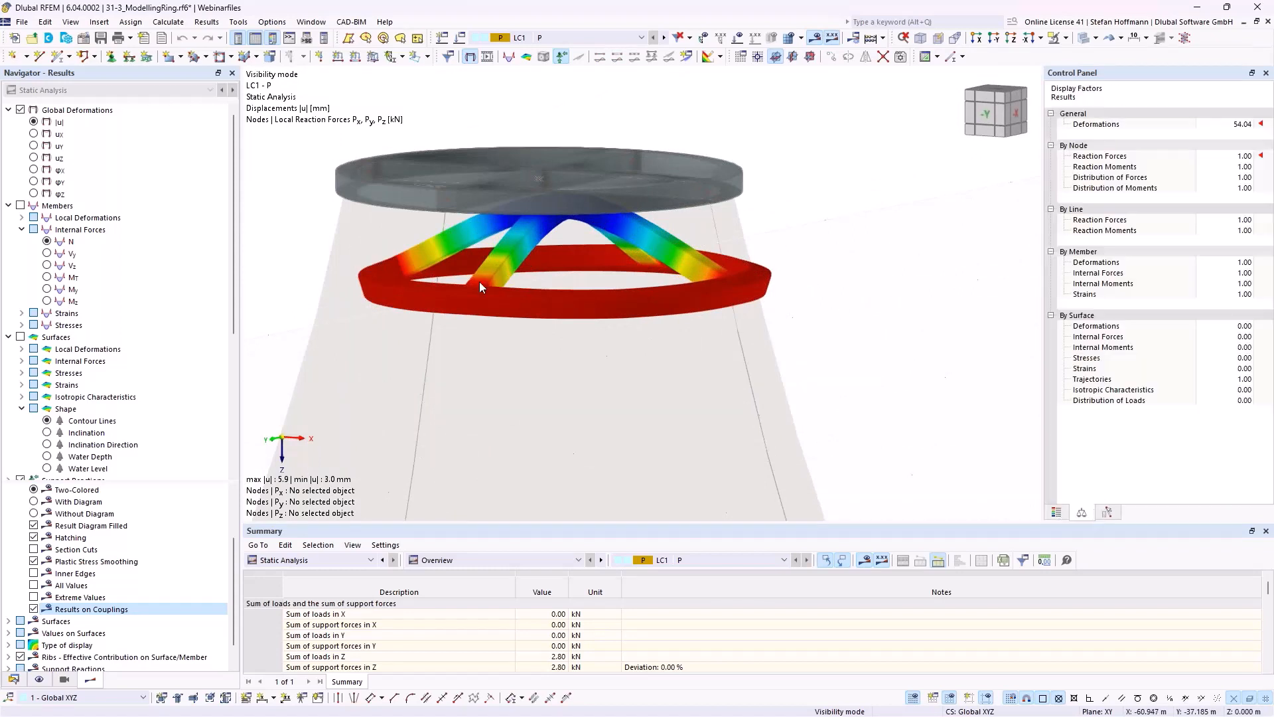
# - Cancel the visibility mode so that all objects of the model are shown again
pyautogui.scroll(-8, 530, 254)
pyautogui.click(1066, 38)
pyautogui.click(1089, 125)
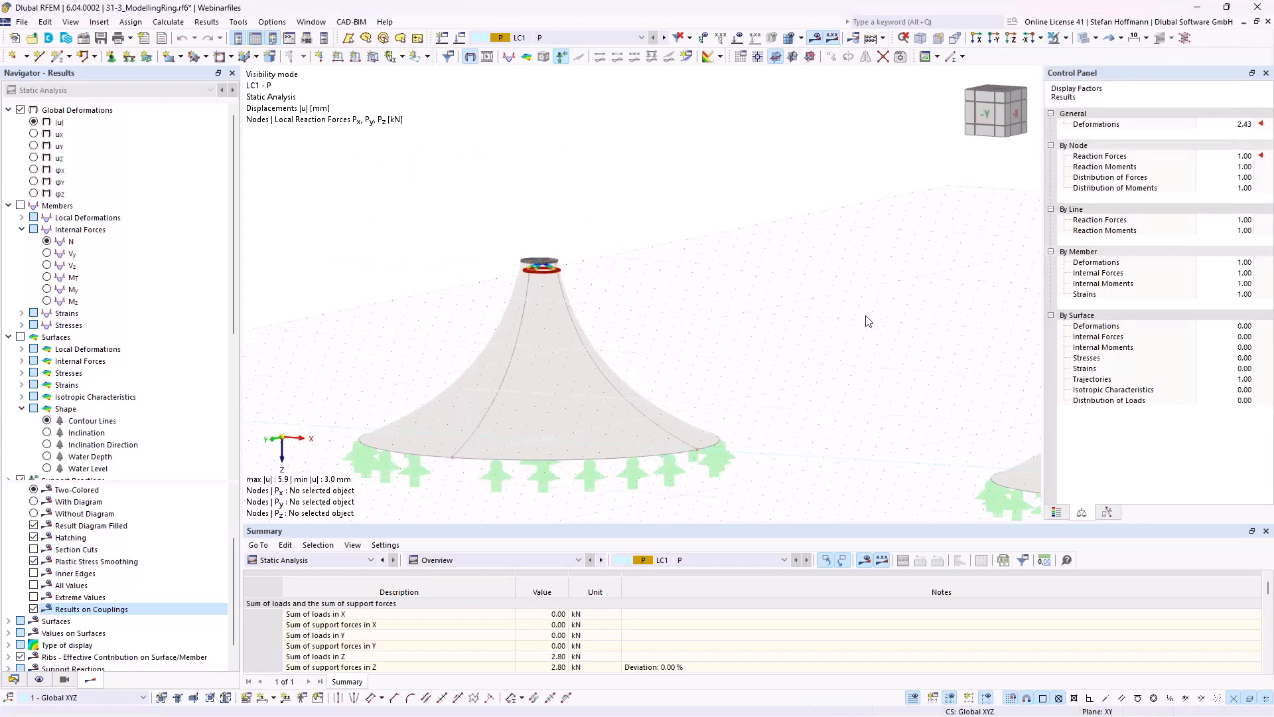
# - Display the basic internal forces nx on the surfaces and compare them across all three cones
pyautogui.scroll(-3, 677, 236)
pyautogui.moveTo(659, 416); pyautogui.dragTo(503, 305, button='middle')
pyautogui.click(22, 361)
pyautogui.click(60, 444)
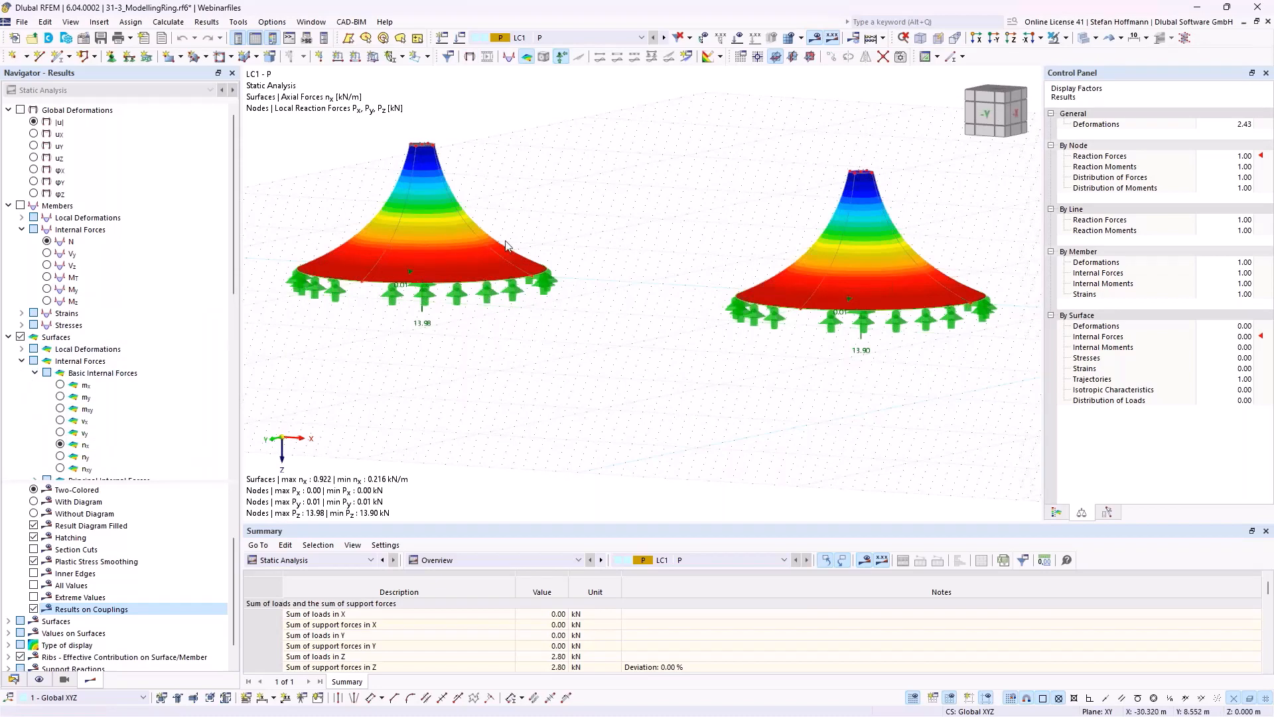
pyautogui.scroll(-2, 549, 338)
pyautogui.keyDown('ctrl'); pyautogui.moveTo(444, 132); pyautogui.dragTo(448, 180, button='middle'); pyautogui.keyUp('ctrl')
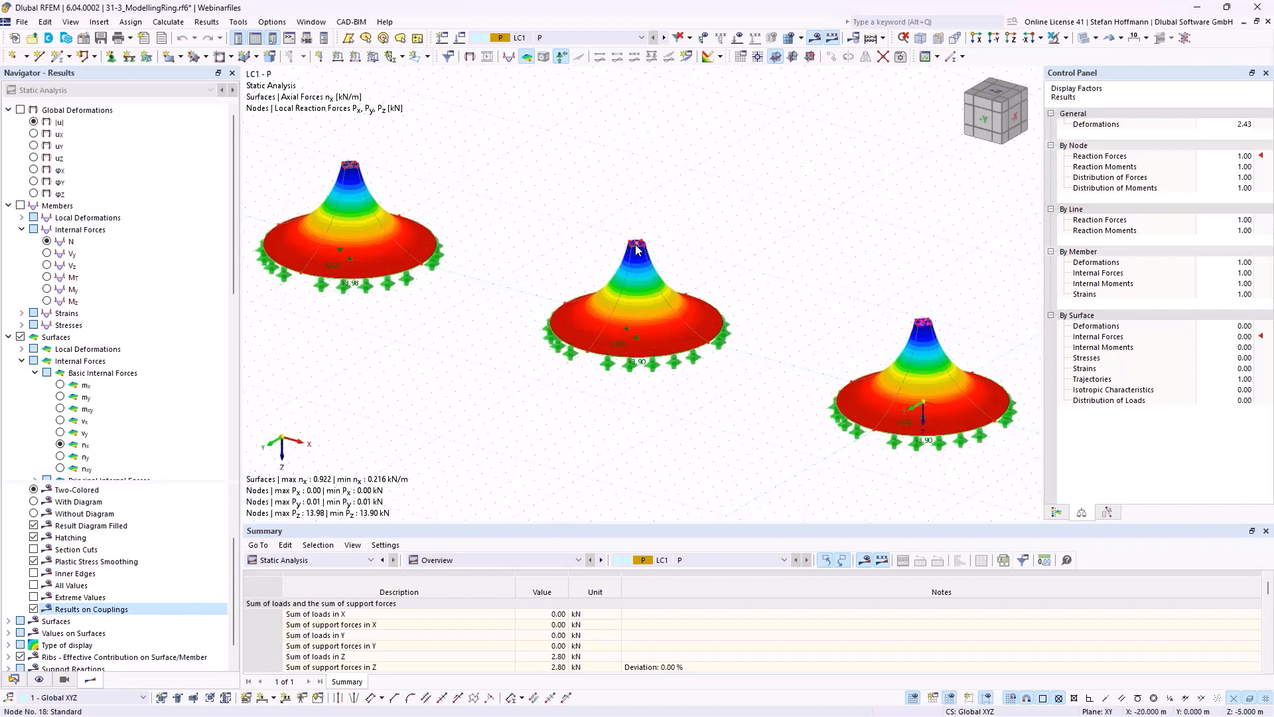
# - Close the RFEM model, return to the webinar presentation and advance to the Prospect slide
pyautogui.moveTo(637, 249)
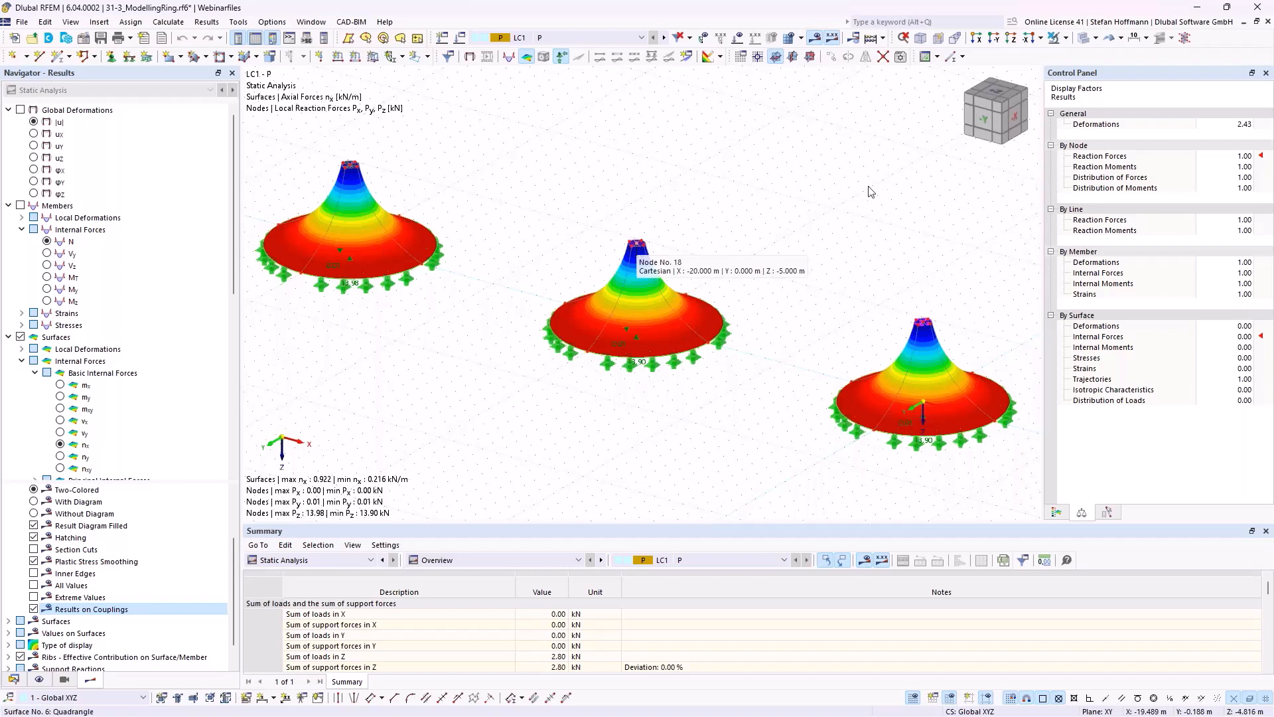
pyautogui.click(1258, 7)
pyautogui.click(695, 429)
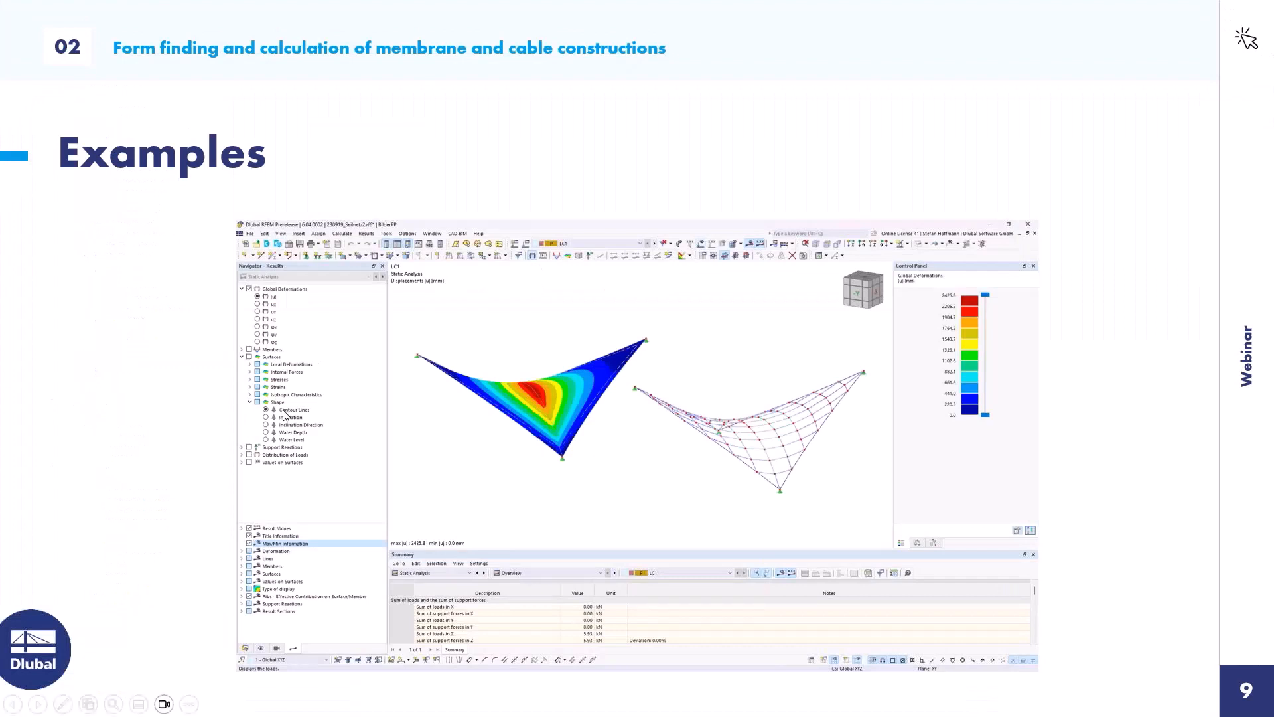
pyautogui.press('Right')
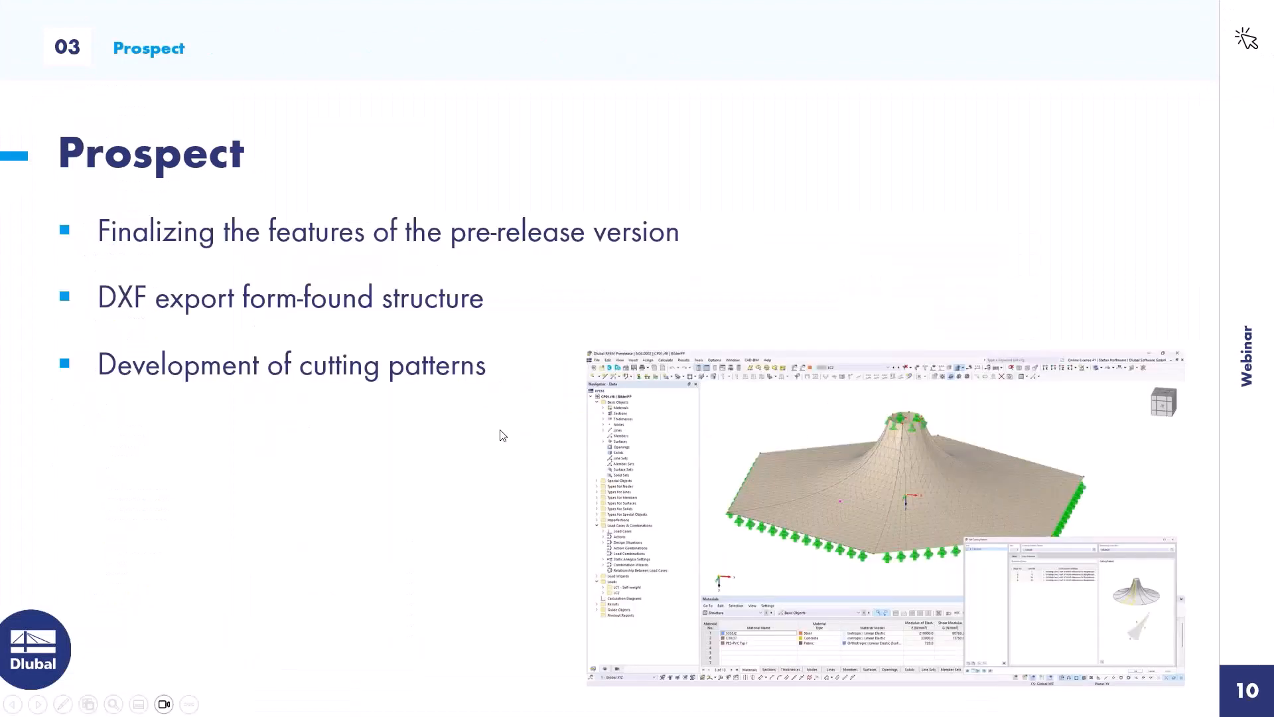